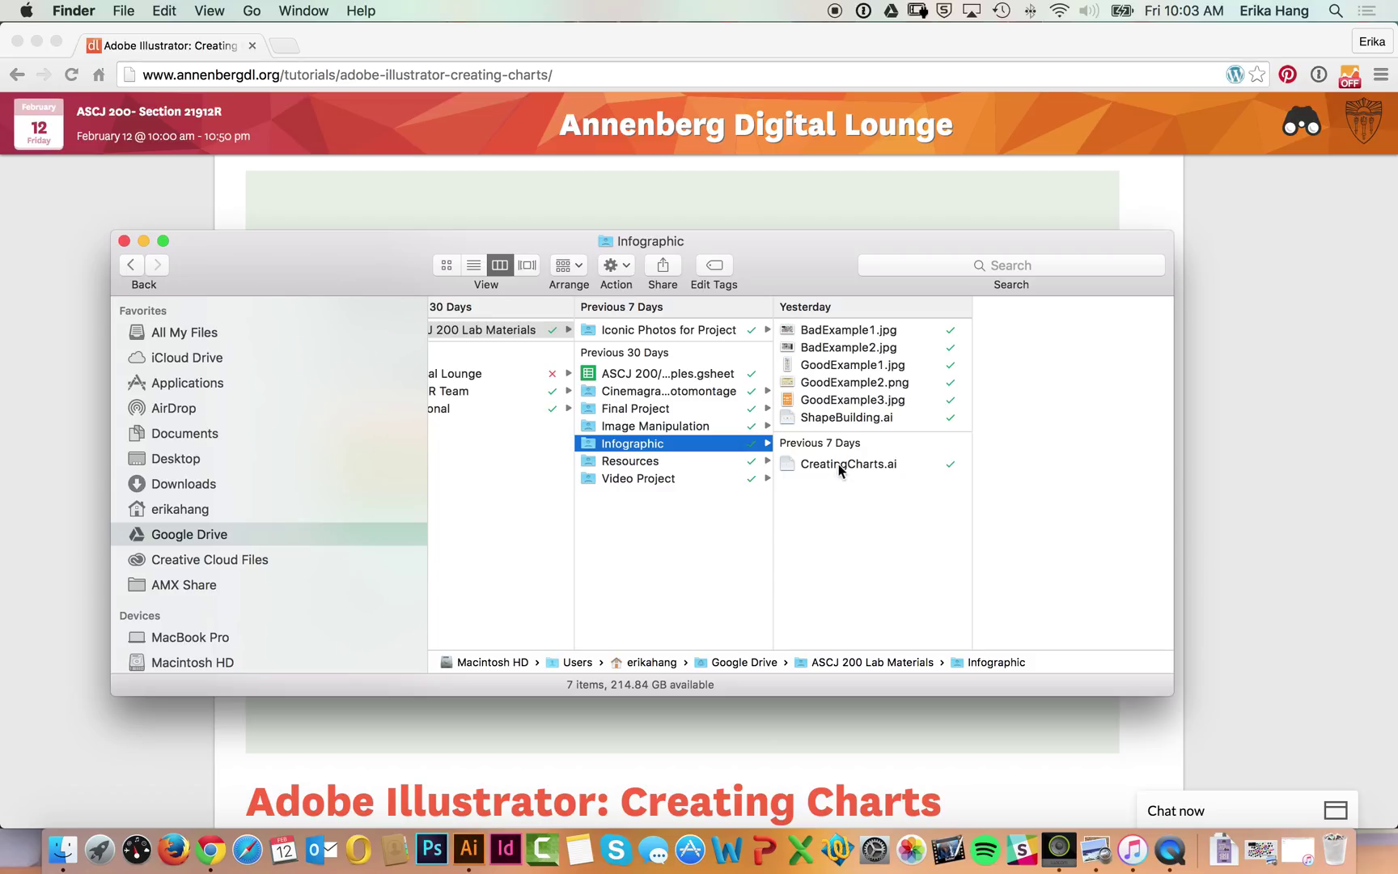
- Select CreatingCharts.ai in the Infographic folder to preview it, and minimize the Finder window
{"action": "left_click", "coordinate": [839, 468]}
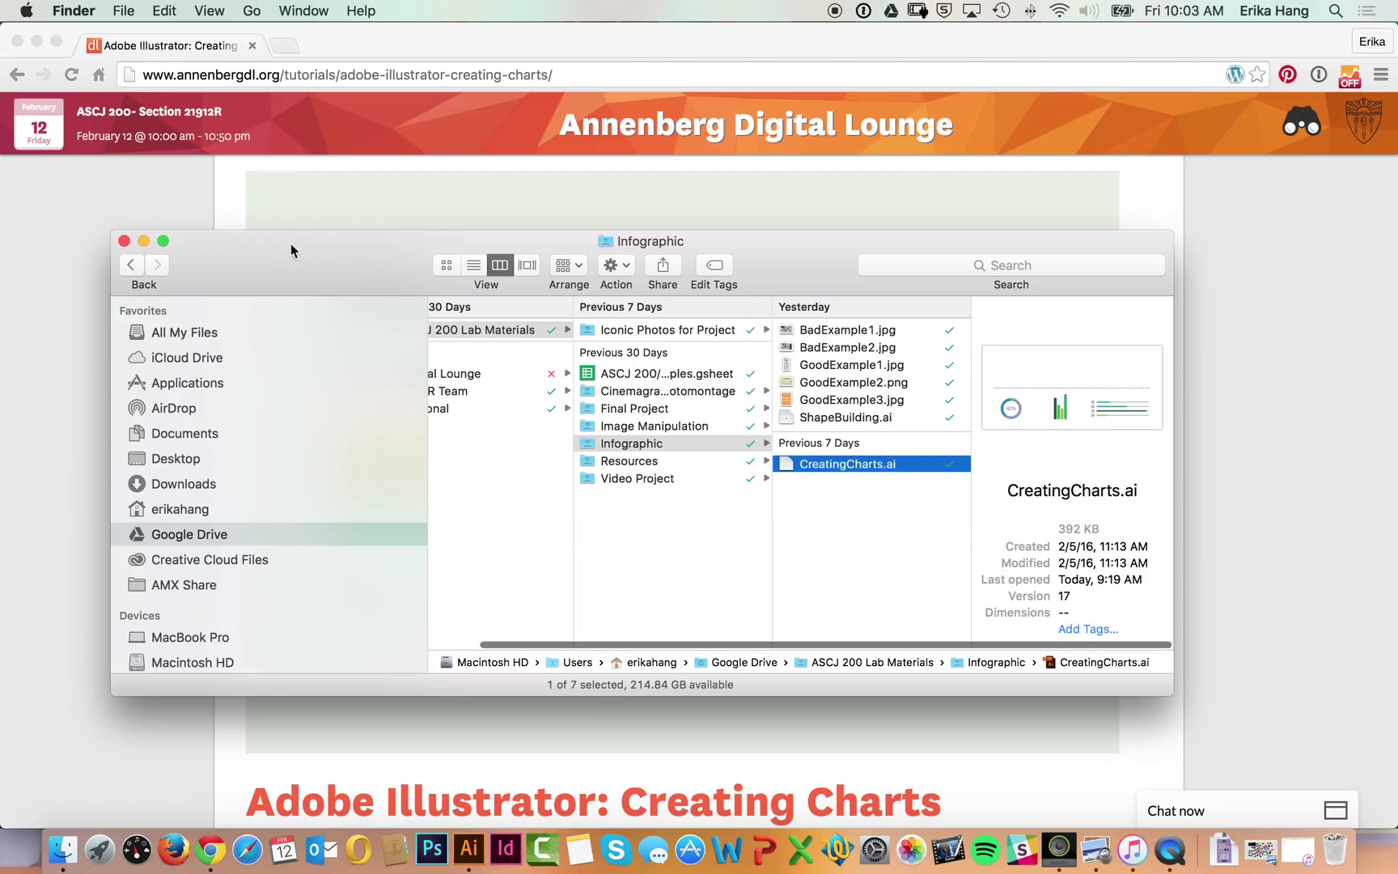
{"action": "left_click", "coordinate": [143, 241]}
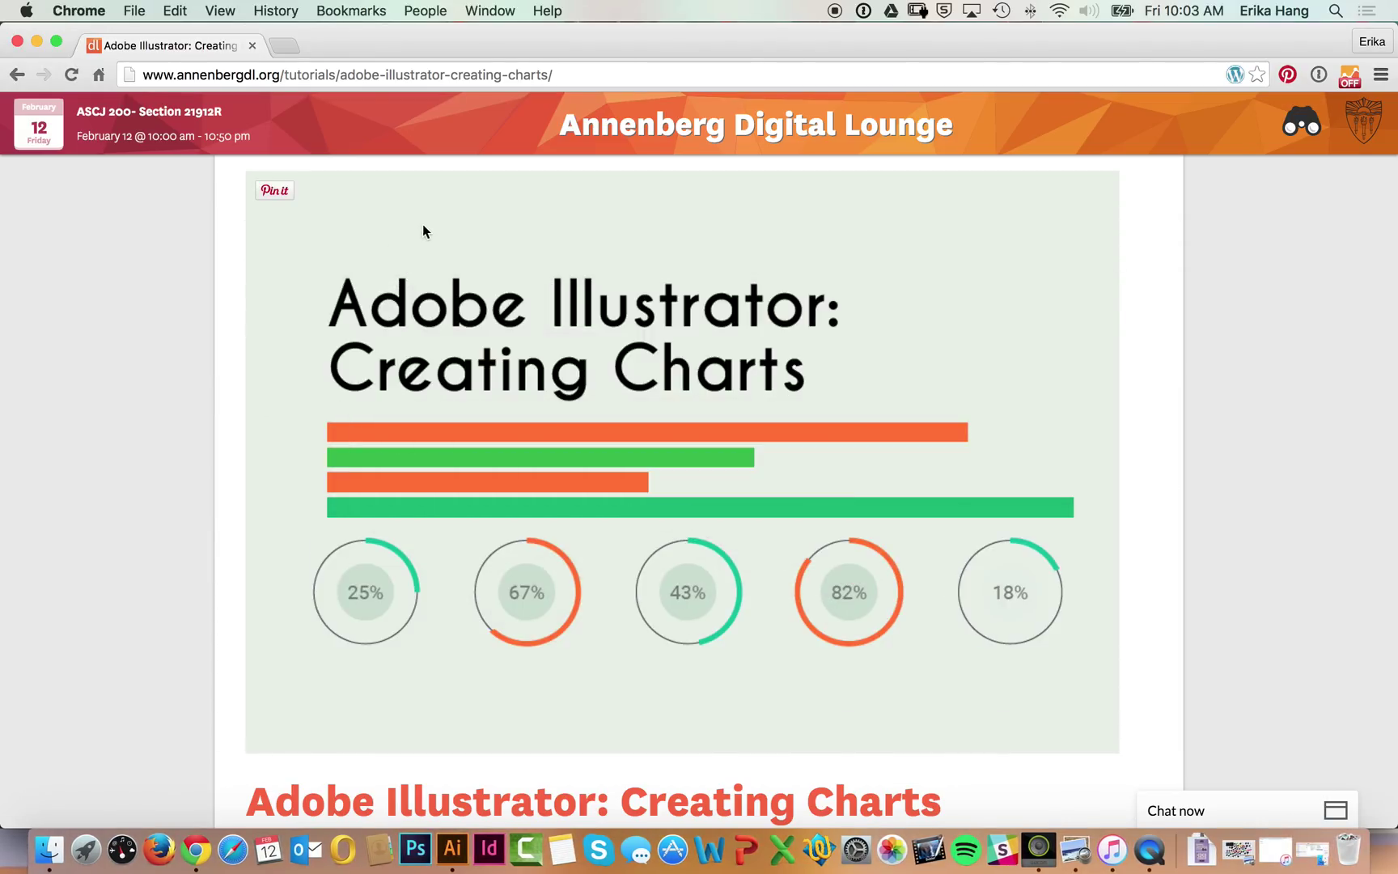
- Look through the Creating Charts tutorial page from its introduction down to the Pathfinder Divide instructions for the donut graph
{"action": "scroll", "coordinate": [441, 275], "scroll_direction": "down", "scroll_amount": 3}
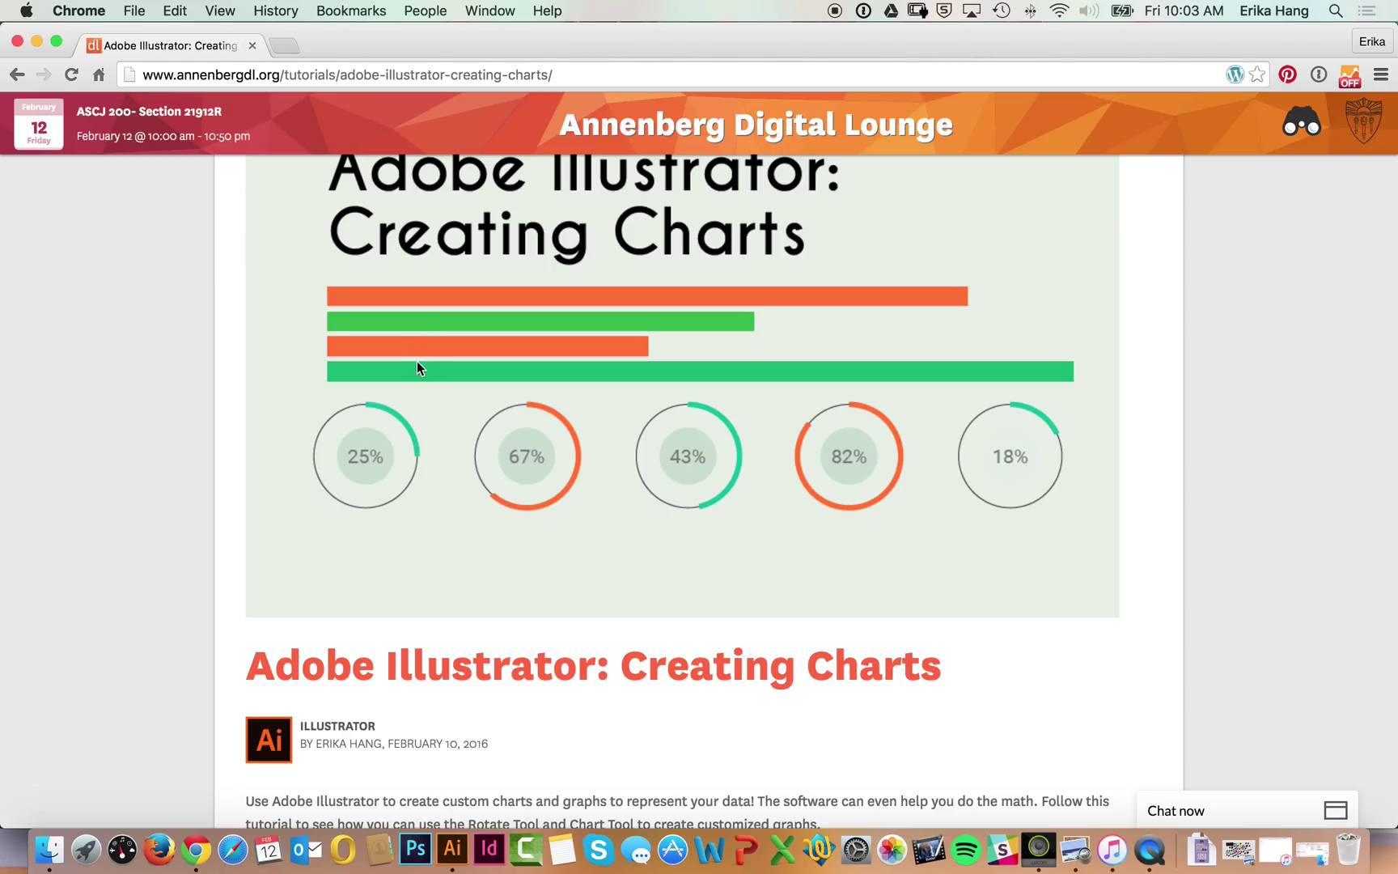
{"action": "scroll", "coordinate": [447, 406], "scroll_direction": "down", "scroll_amount": 10}
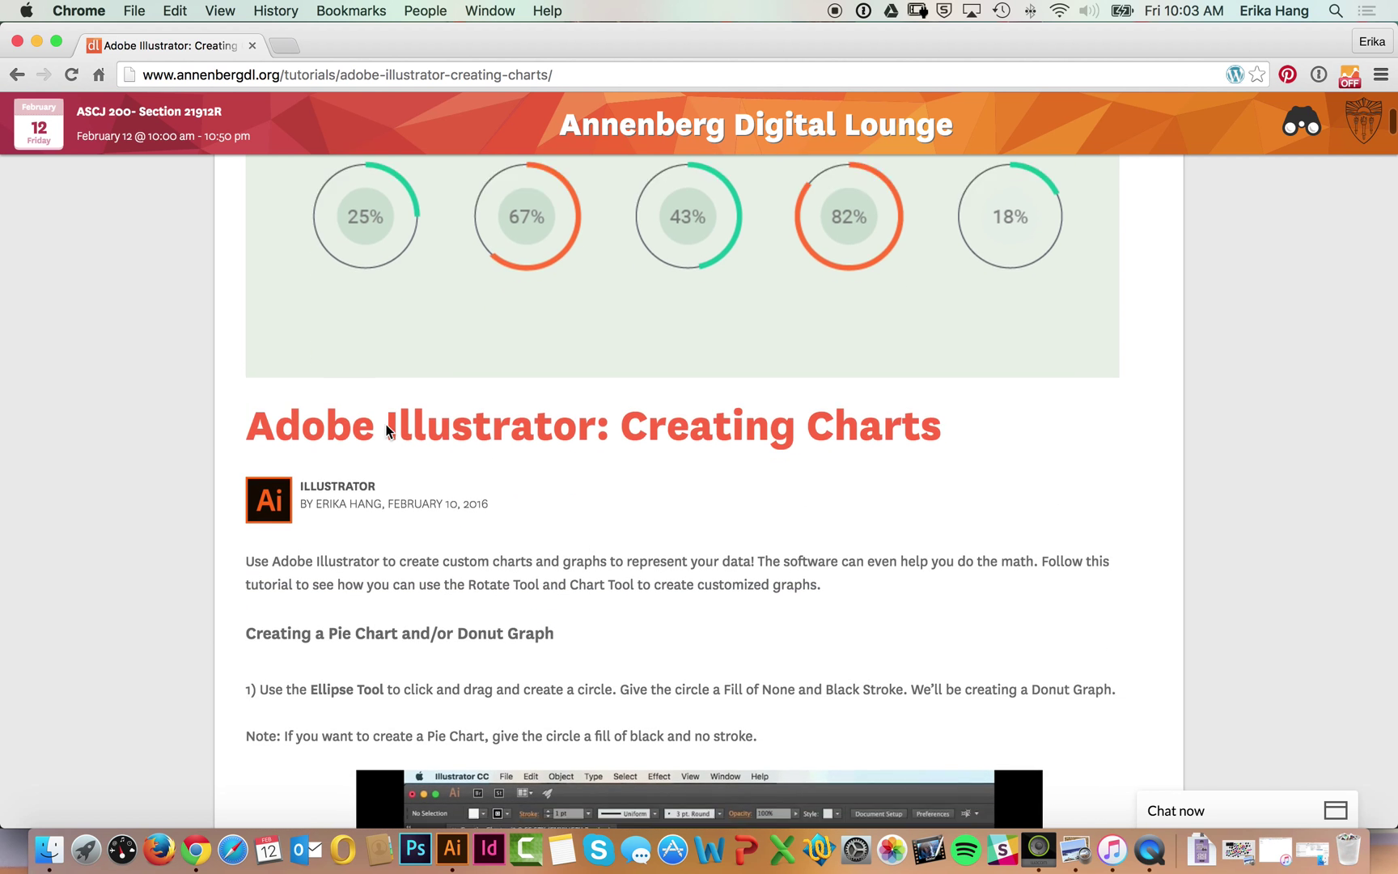
{"action": "scroll", "coordinate": [340, 388], "scroll_direction": "down", "scroll_amount": 4}
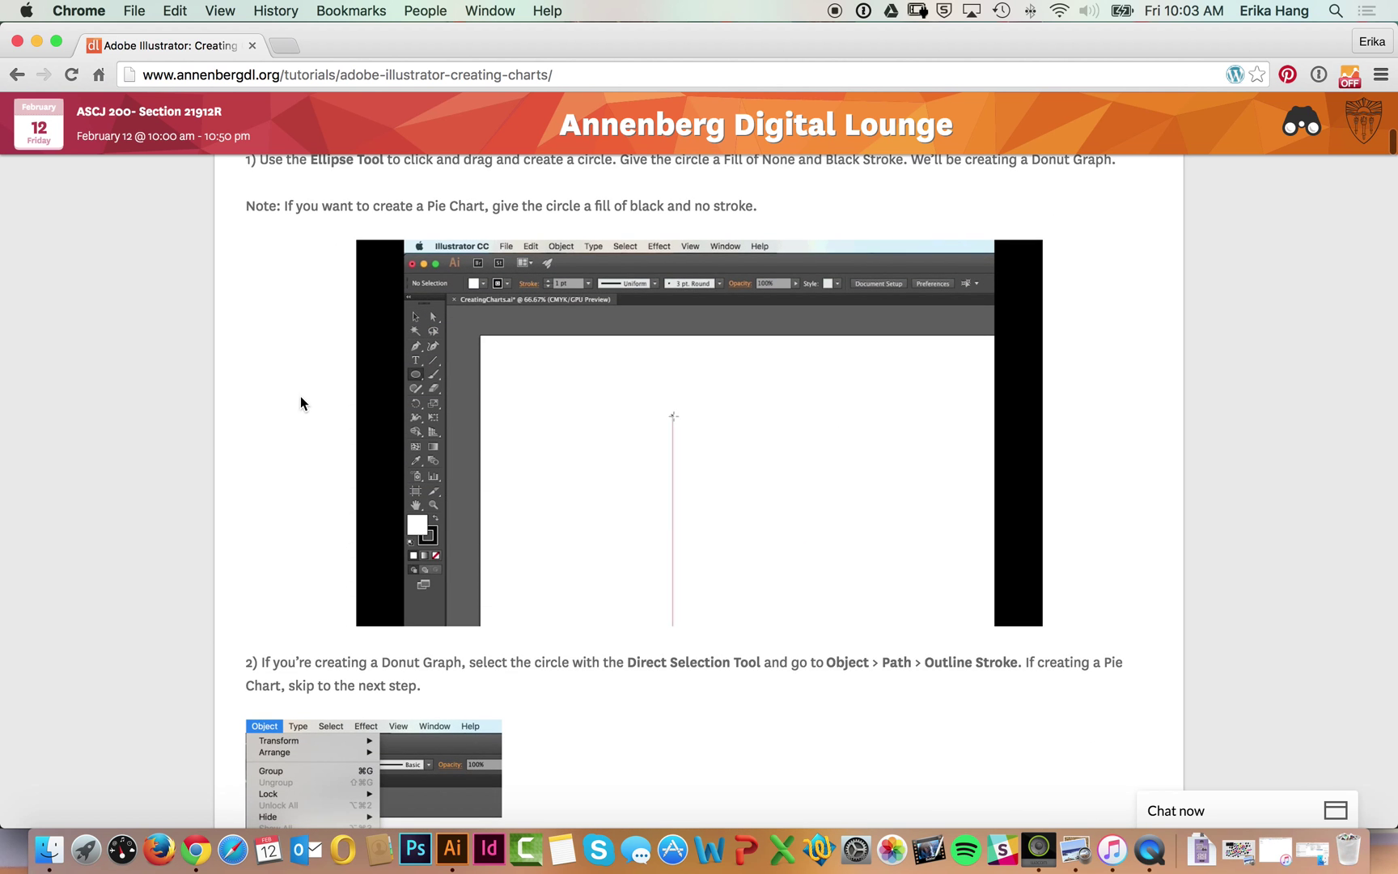
{"action": "scroll", "coordinate": [304, 429], "scroll_direction": "down", "scroll_amount": 4}
{"action": "scroll", "coordinate": [311, 464], "scroll_direction": "down", "scroll_amount": 15}
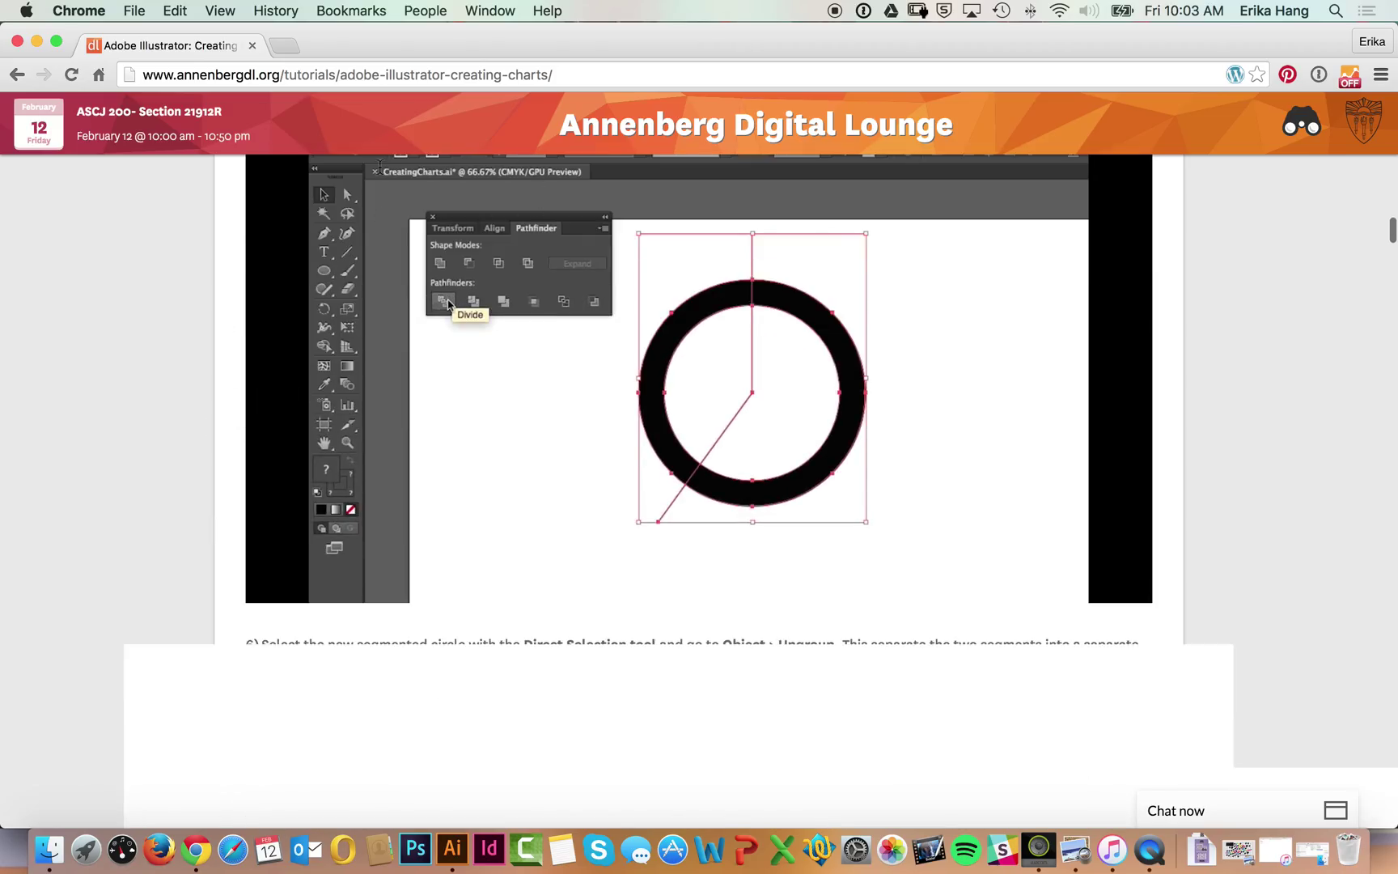
- Put the browser away and bring up the DLvectorfinal.ai document in Illustrator
{"action": "left_click", "coordinate": [18, 41]}
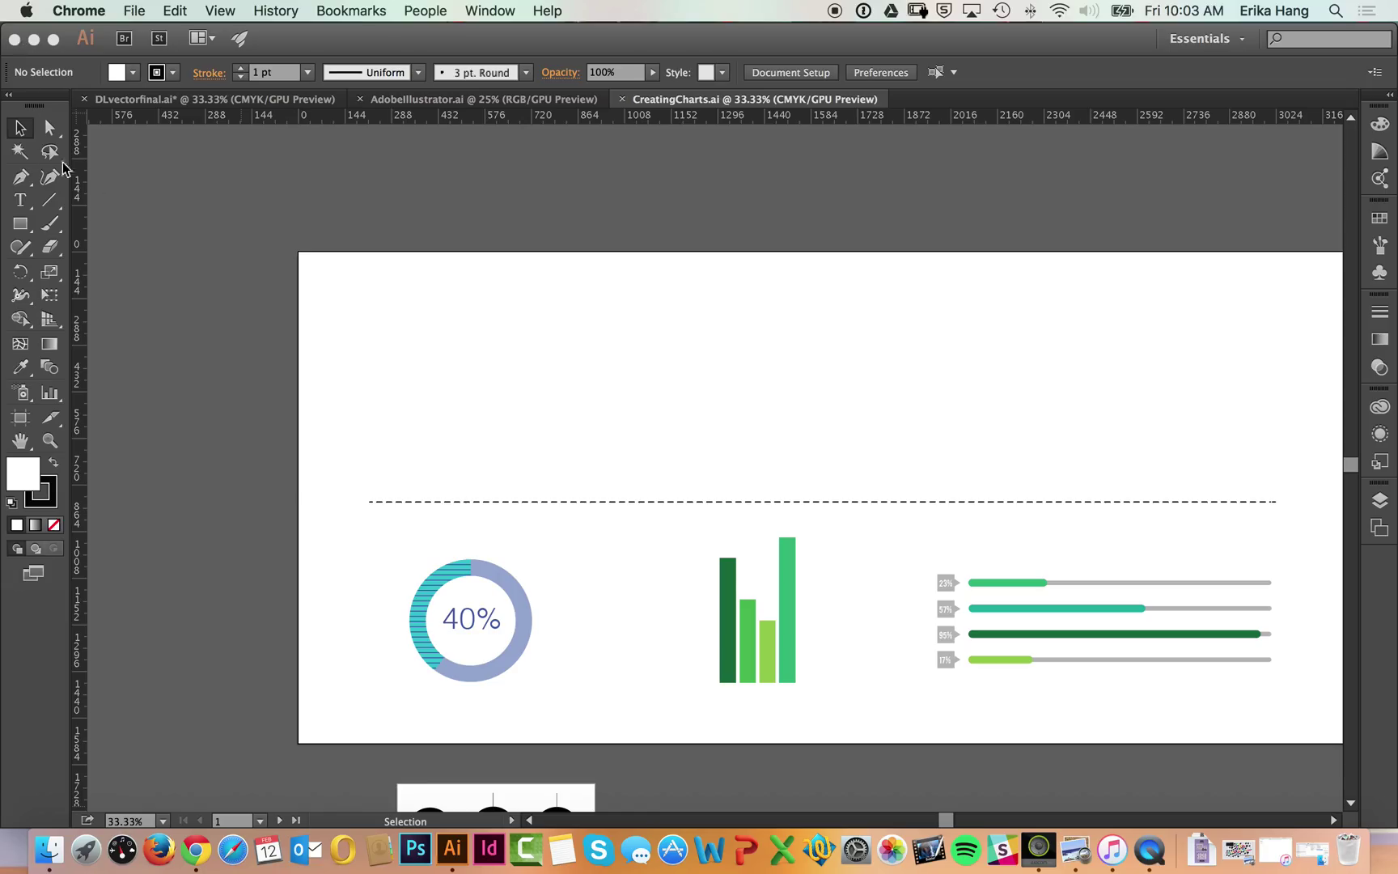
{"action": "left_click", "coordinate": [253, 104]}
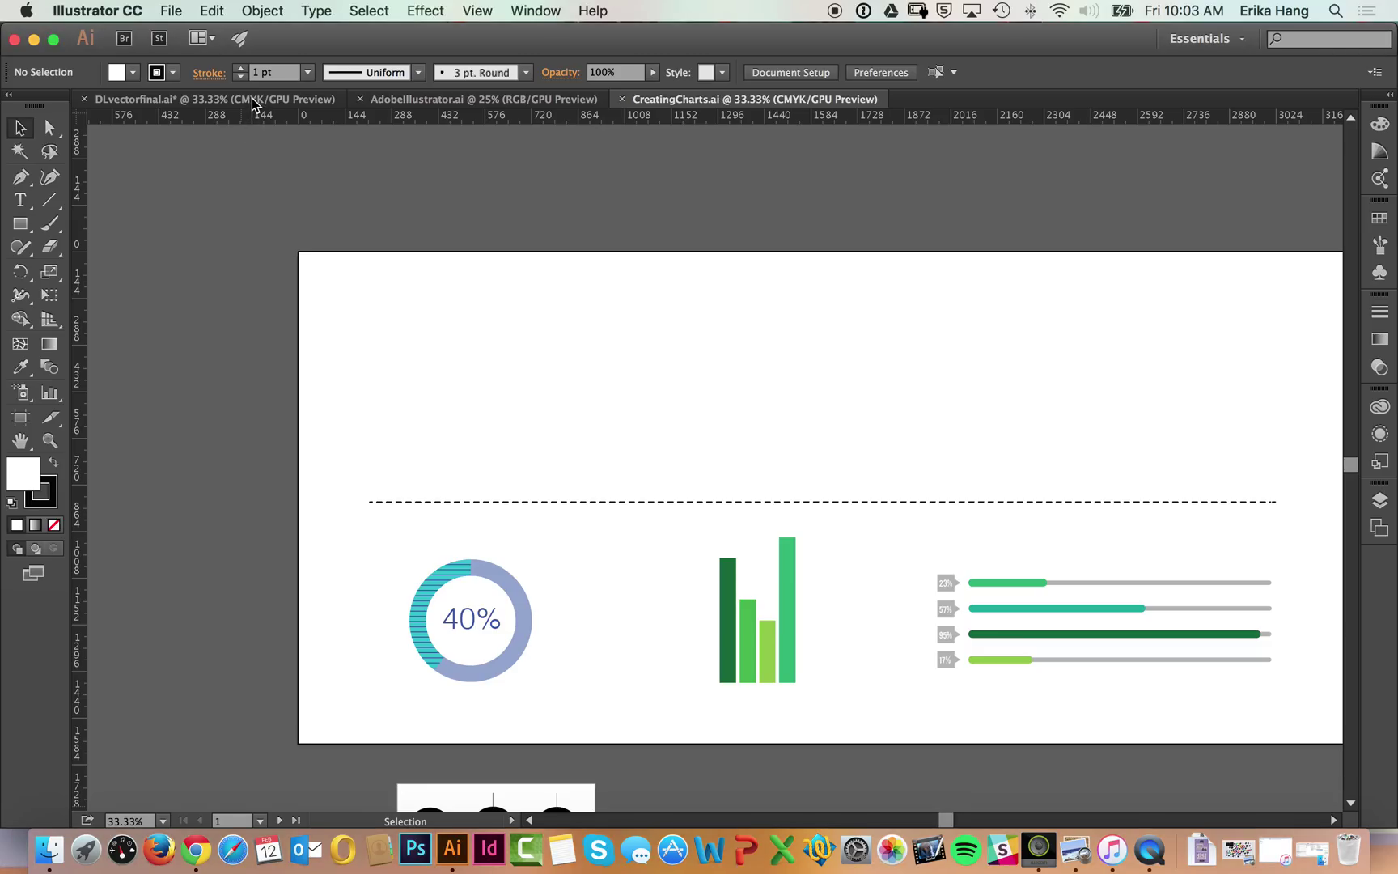
{"action": "left_click", "coordinate": [253, 104]}
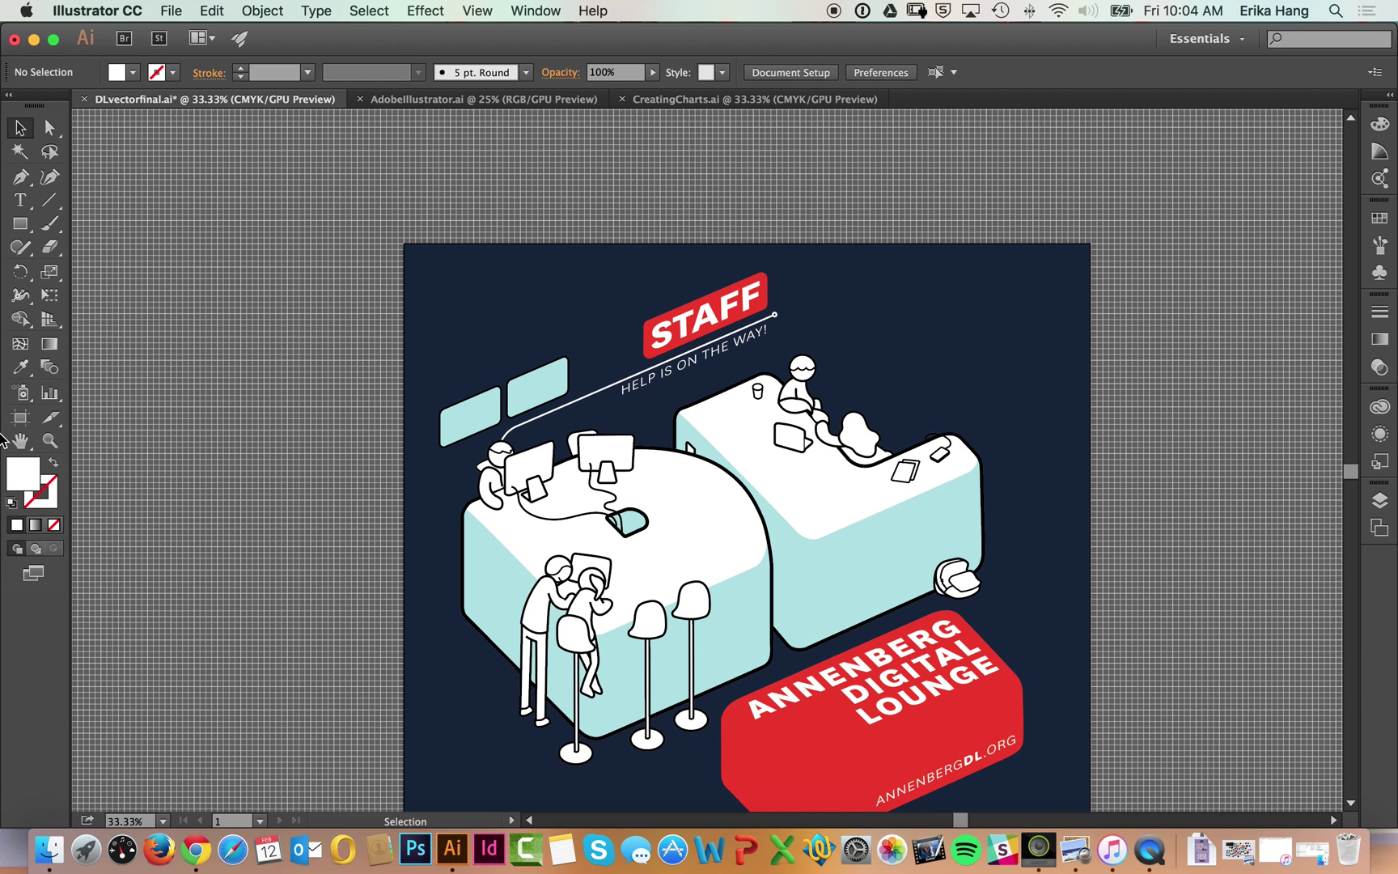
- Switch to Finder and open the photo 4218030-3x2-940x627.jpg from the Iconic Photos for Project folder
{"action": "left_click", "coordinate": [51, 845]}
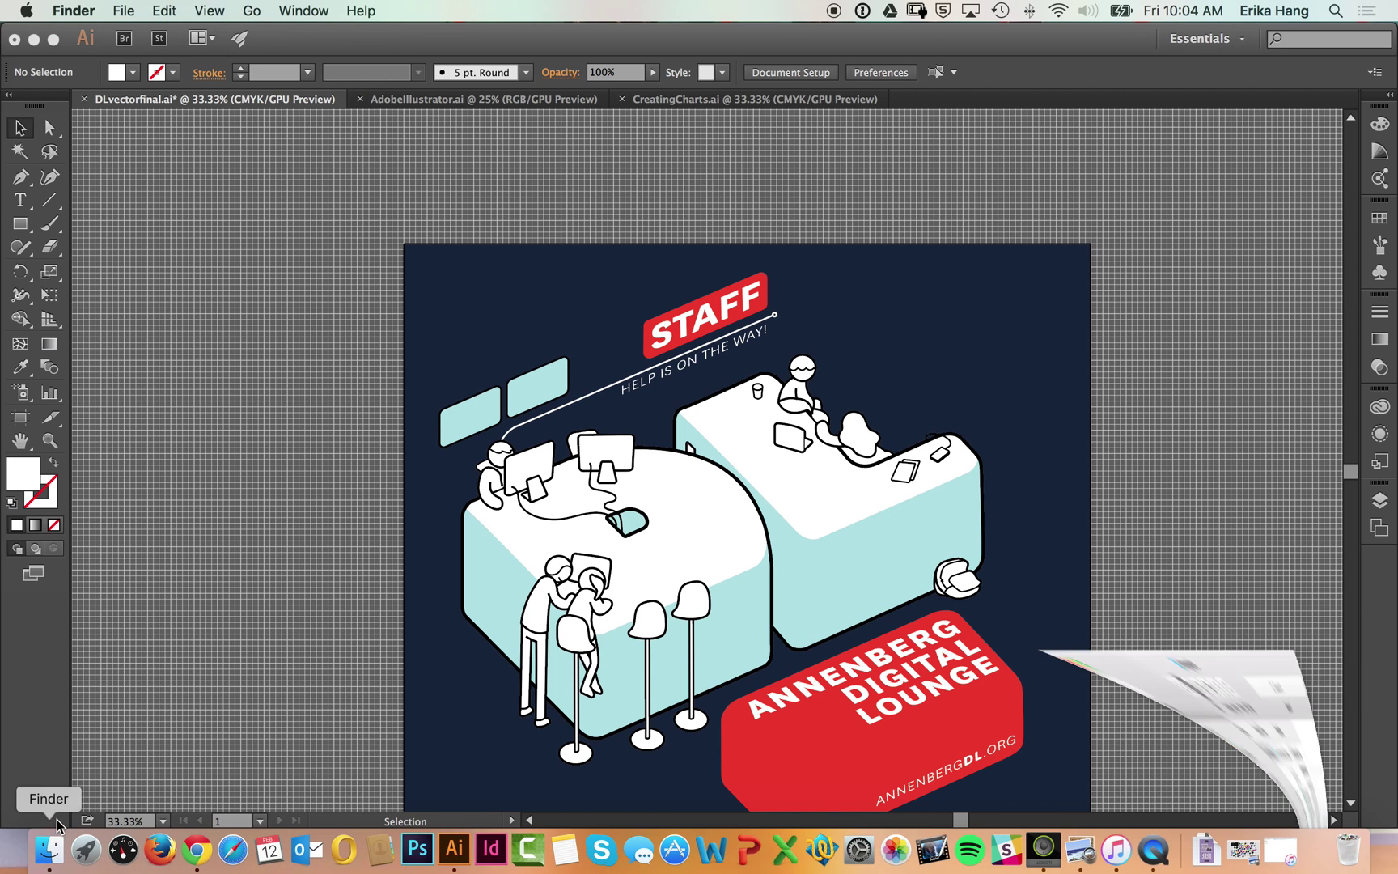
{"action": "left_click", "coordinate": [684, 330]}
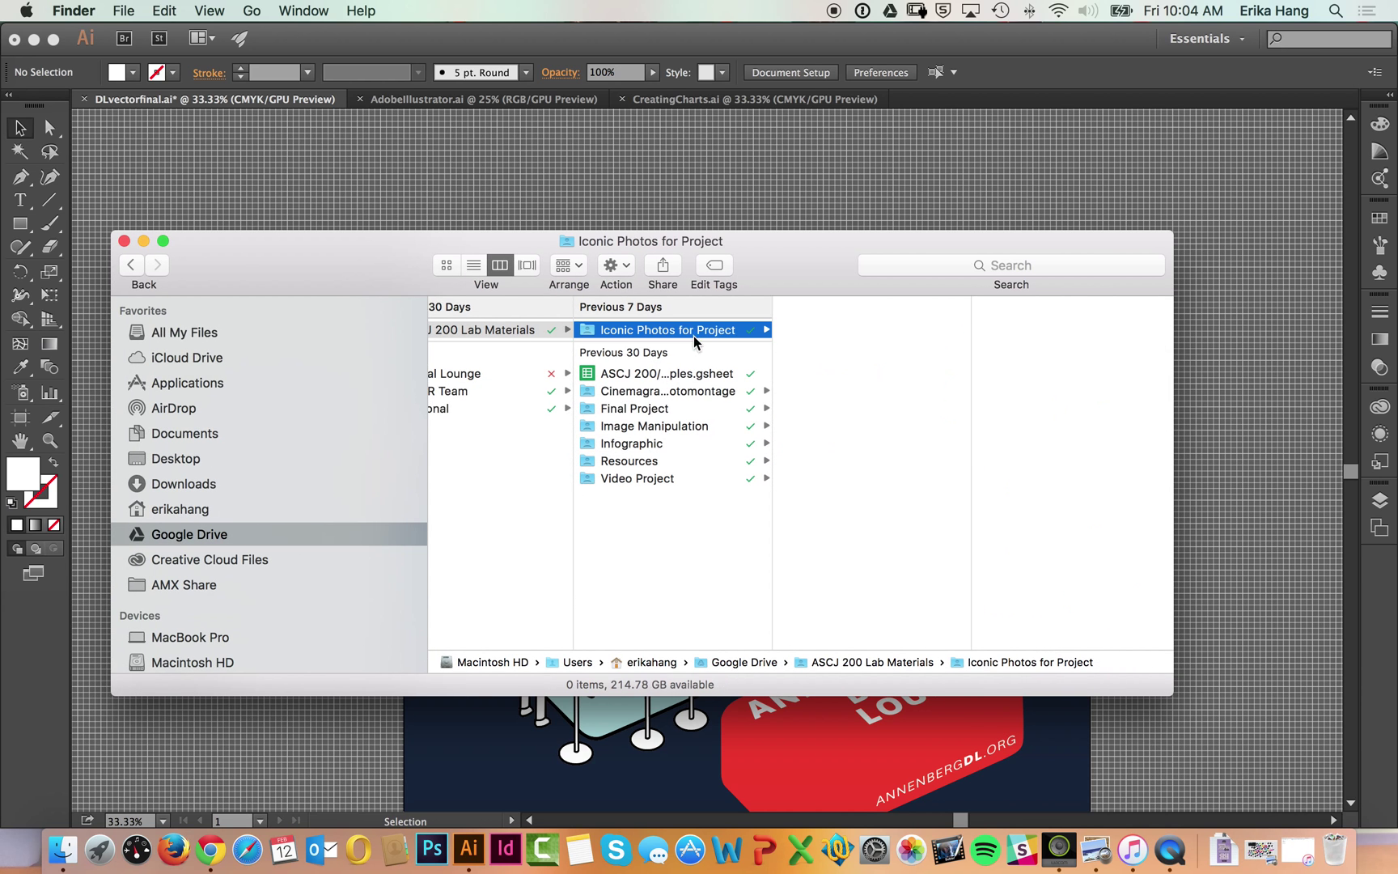
{"action": "double_click", "coordinate": [821, 365]}
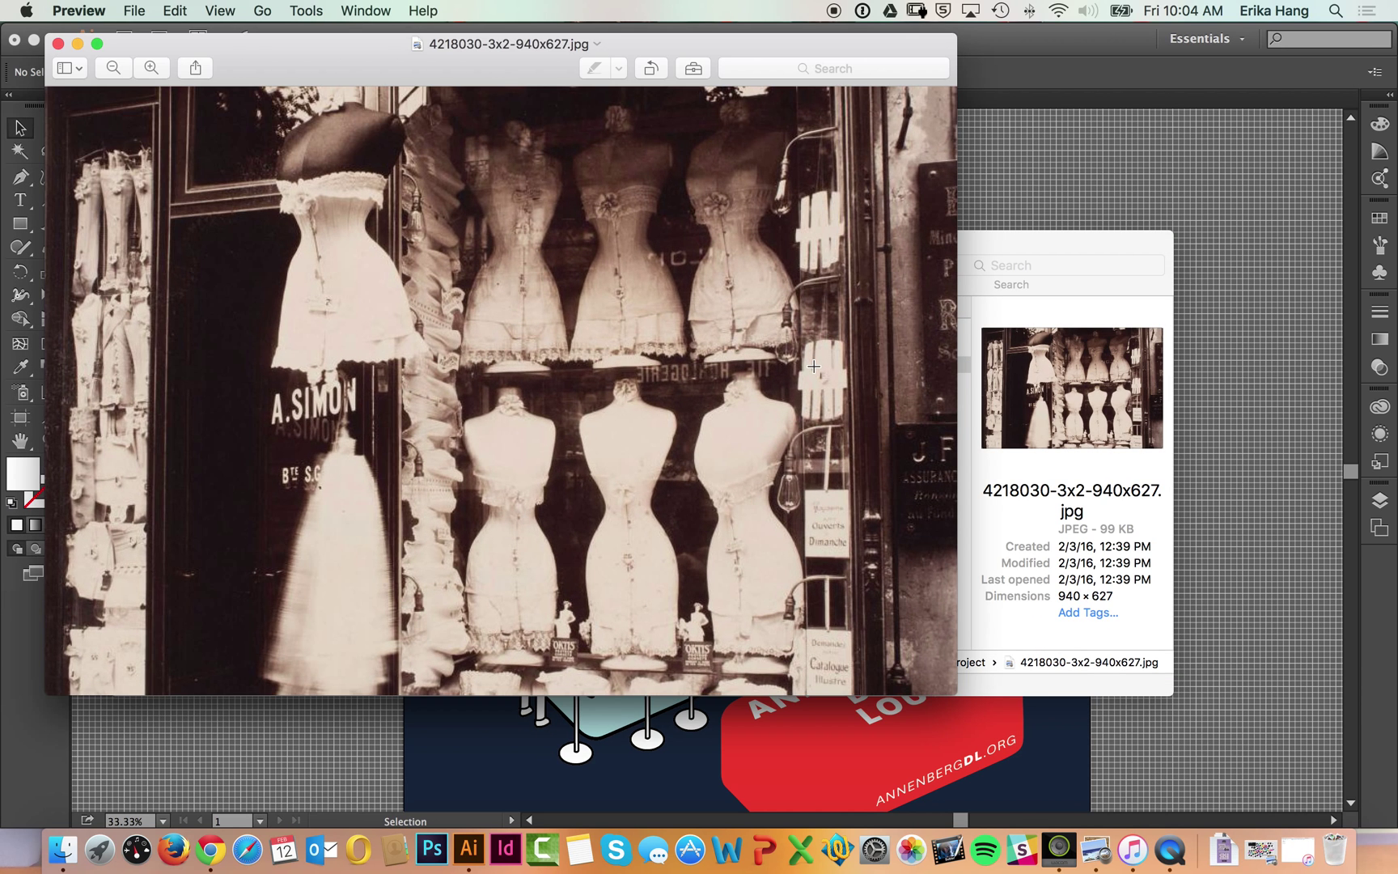
- Enlarge the photo's window and magnify the image to examine its individual pixels, close it, and switch back to Illustrator
{"action": "left_click_drag", "start_coordinate": [955, 694], "coordinate": [1076, 802]}
{"action": "key", "text": "super+equal"}
{"action": "key", "text": "super+equal"}
{"action": "key", "text": "super+equal"}
{"action": "key", "text": "super+equal"}
{"action": "key", "text": "super+equal"}
{"action": "key", "text": "super+equal"}
{"action": "key", "text": "super+equal"}
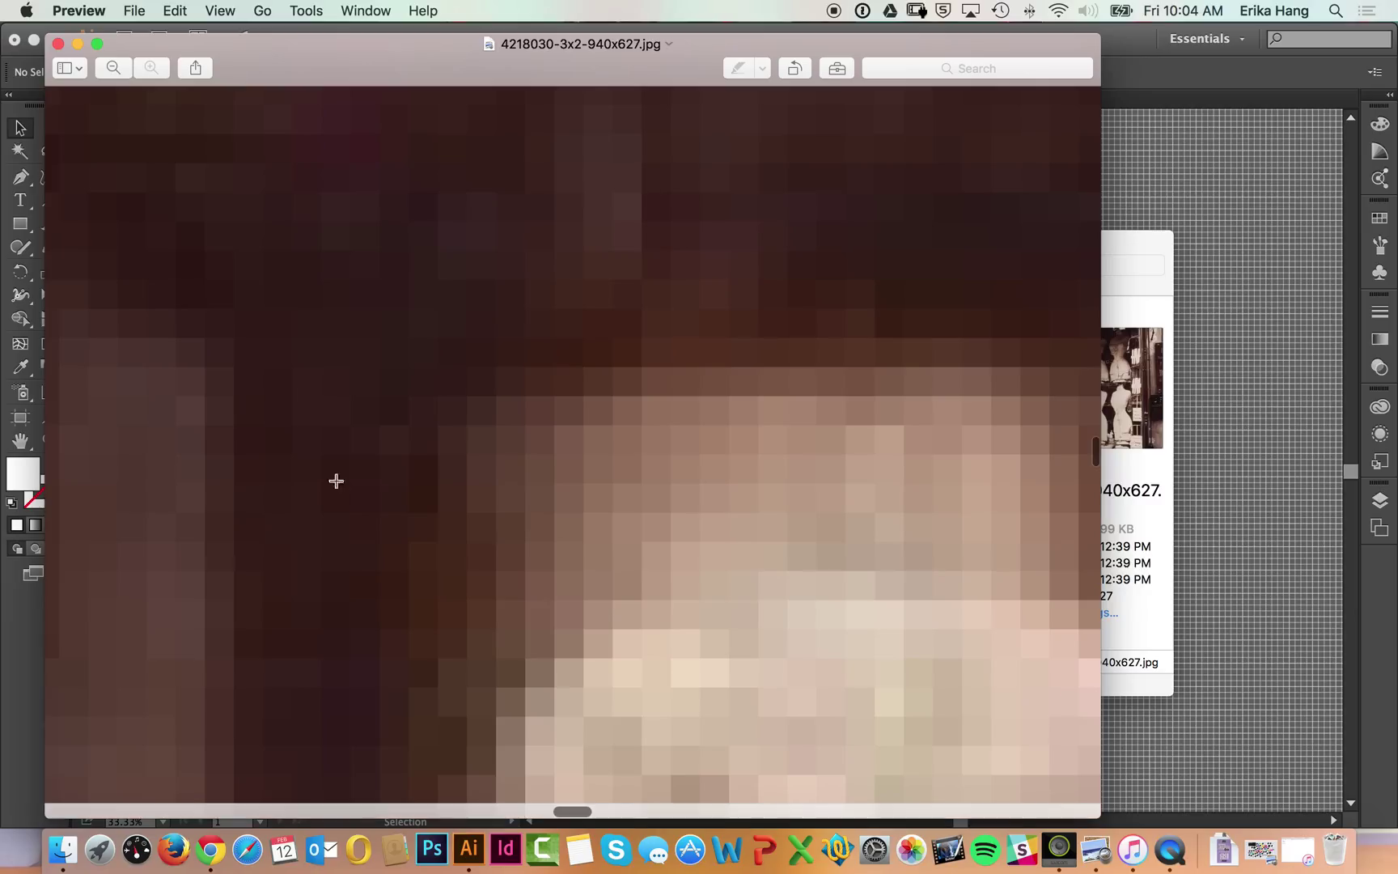
{"action": "left_click", "coordinate": [59, 44]}
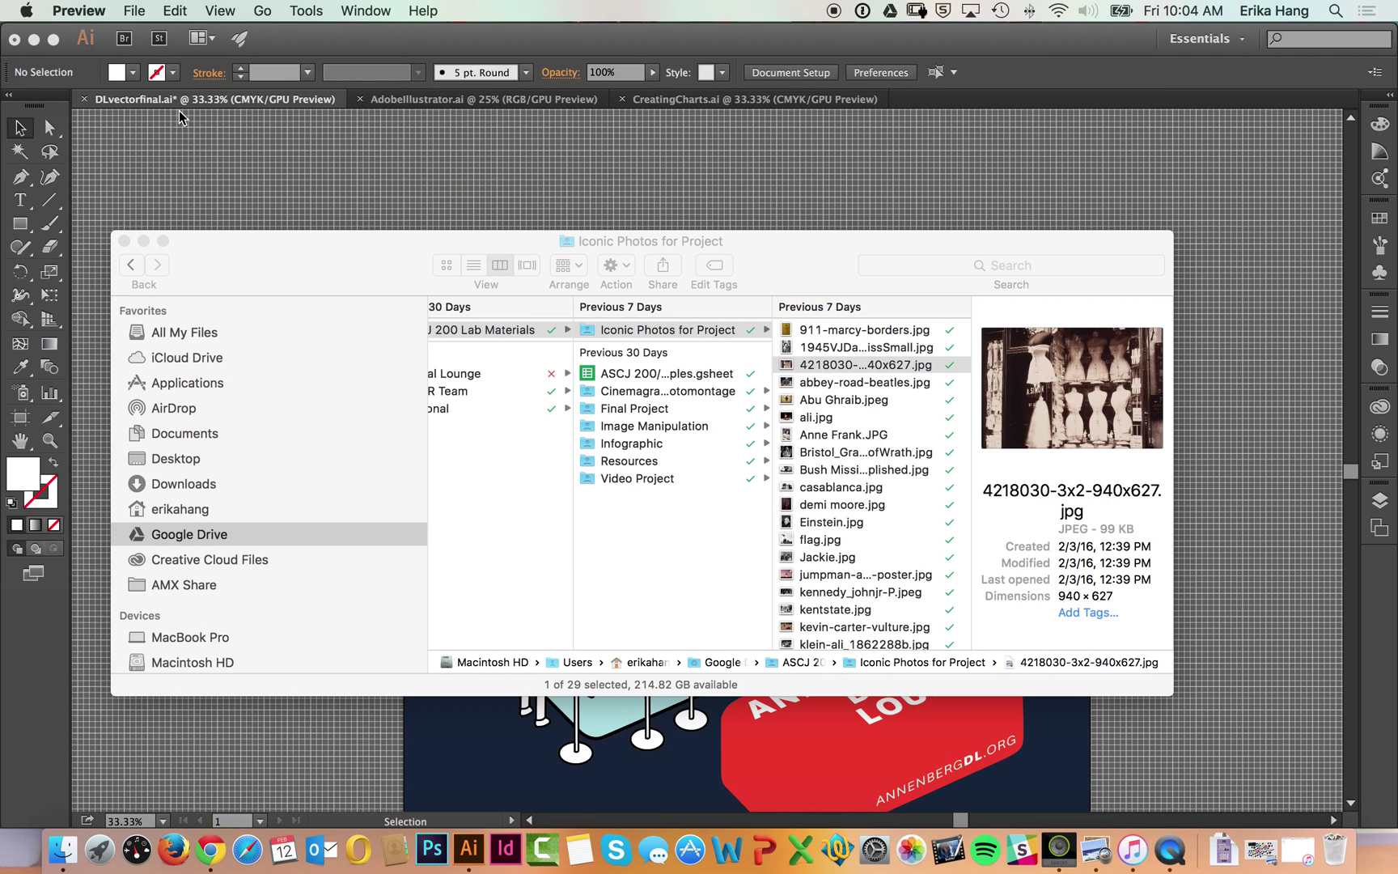
{"action": "left_click", "coordinate": [259, 174]}
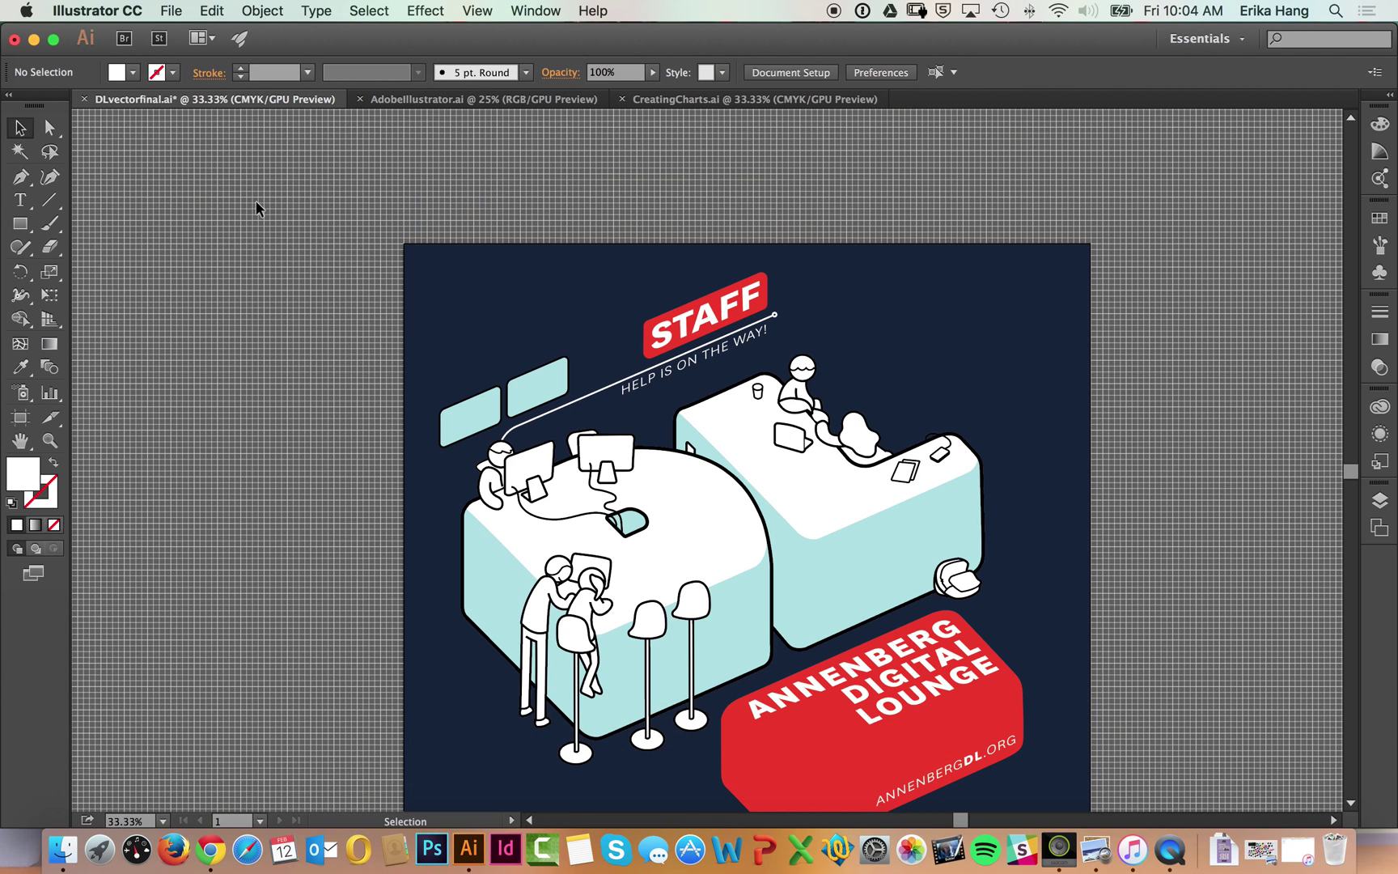
- Select the Digital Lounge artwork group and examine the vector drawing at smaller and larger zoom levels, leaving it deselected
{"action": "left_click", "coordinate": [728, 575]}
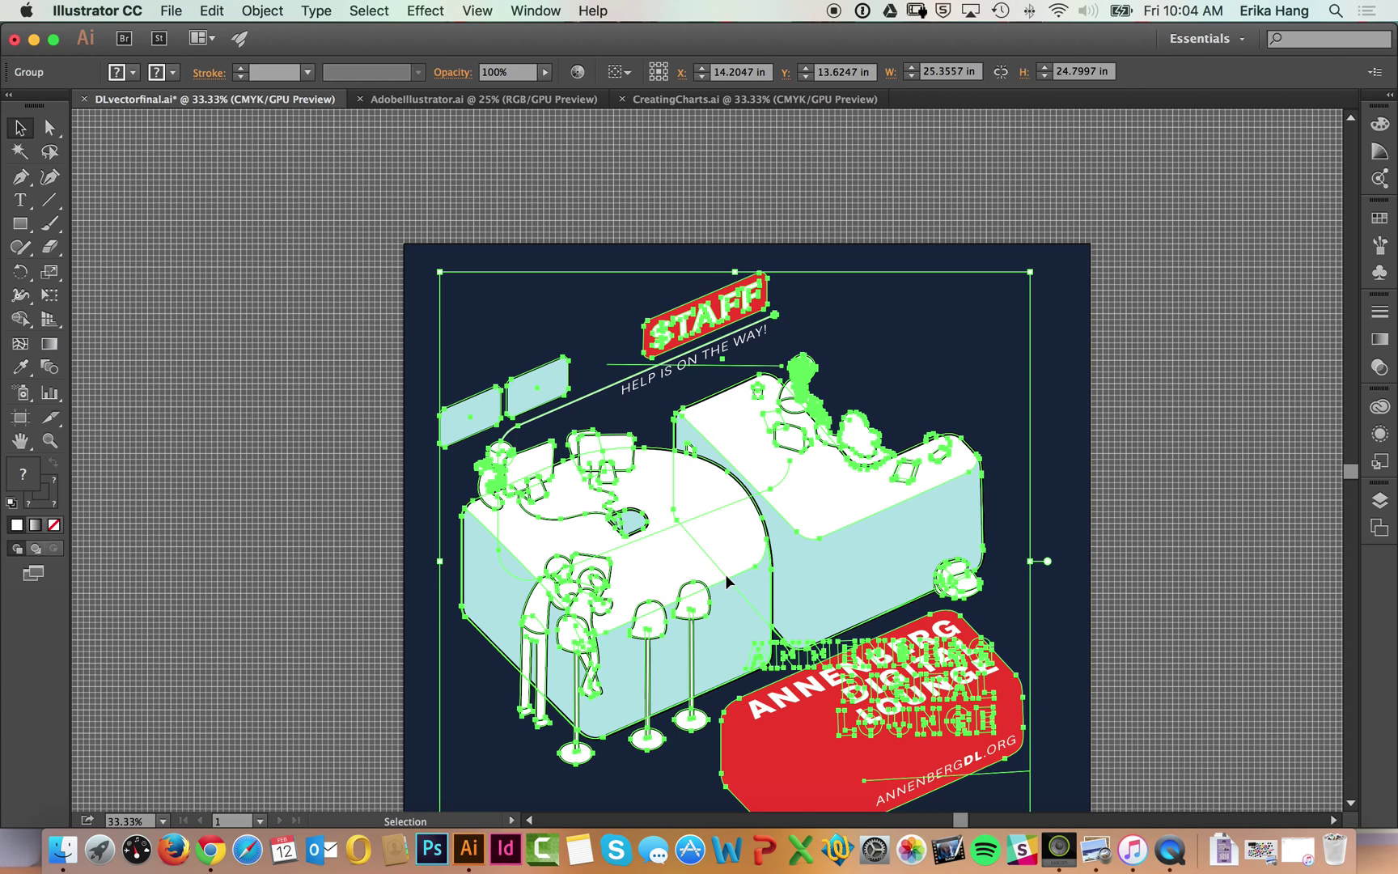
{"action": "key", "text": "super+minus"}
{"action": "key", "text": "super+minus"}
{"action": "key", "text": "super+minus"}
{"action": "key", "text": "super+minus"}
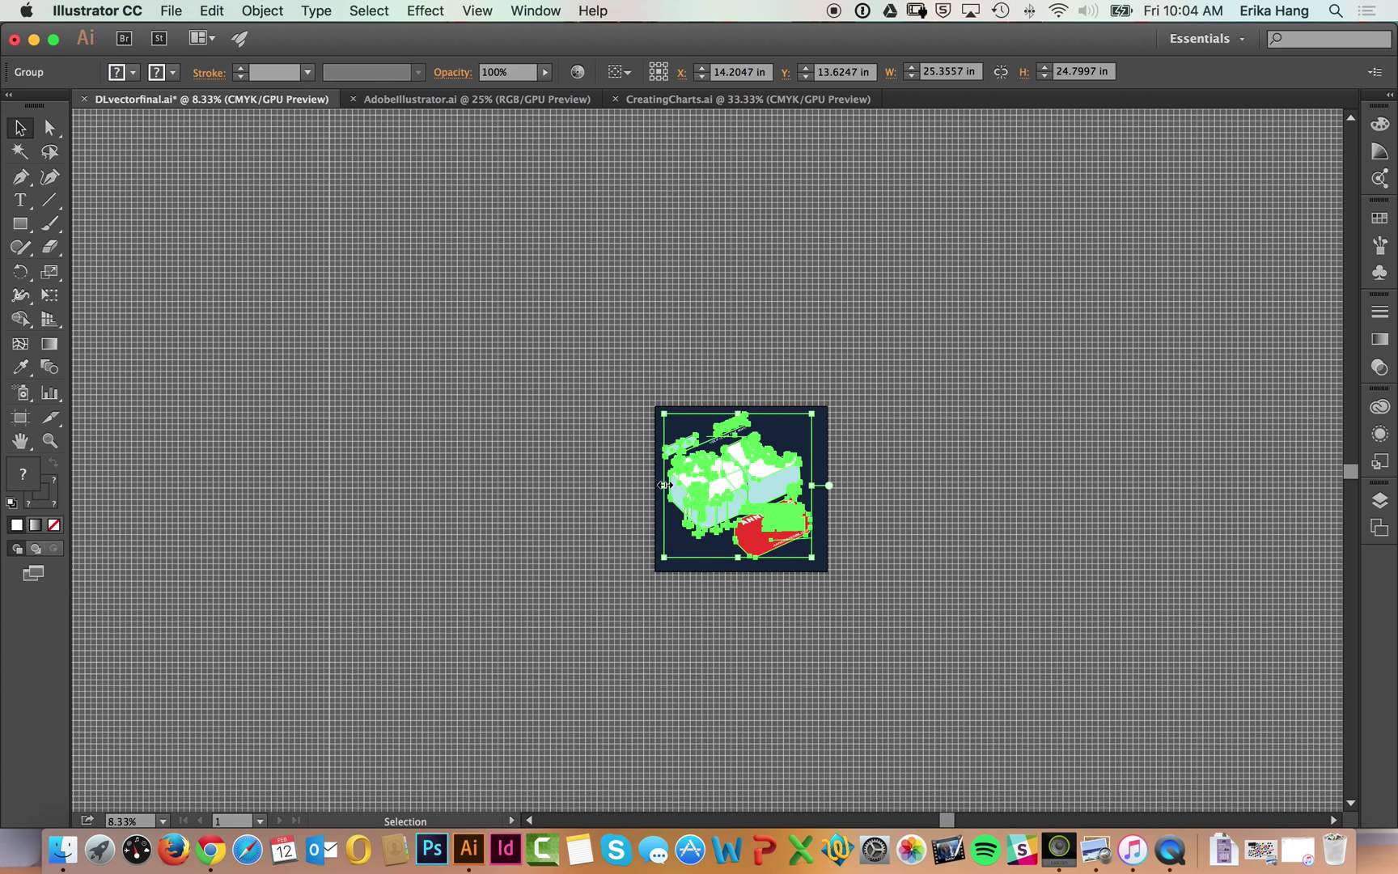
{"action": "left_click", "coordinate": [588, 484]}
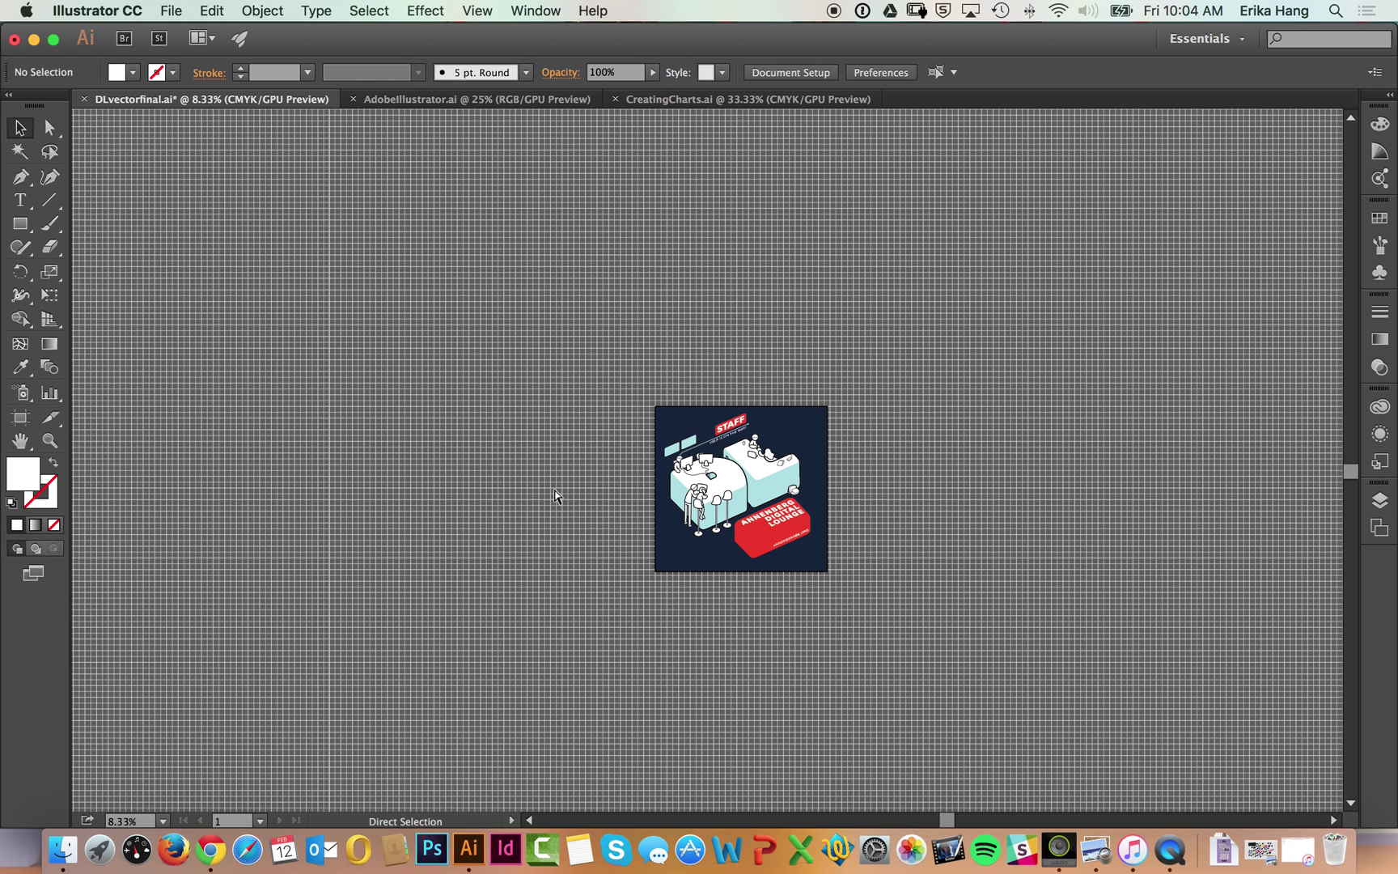
{"action": "key", "text": "super+plus"}
{"action": "key", "text": "super+plus"}
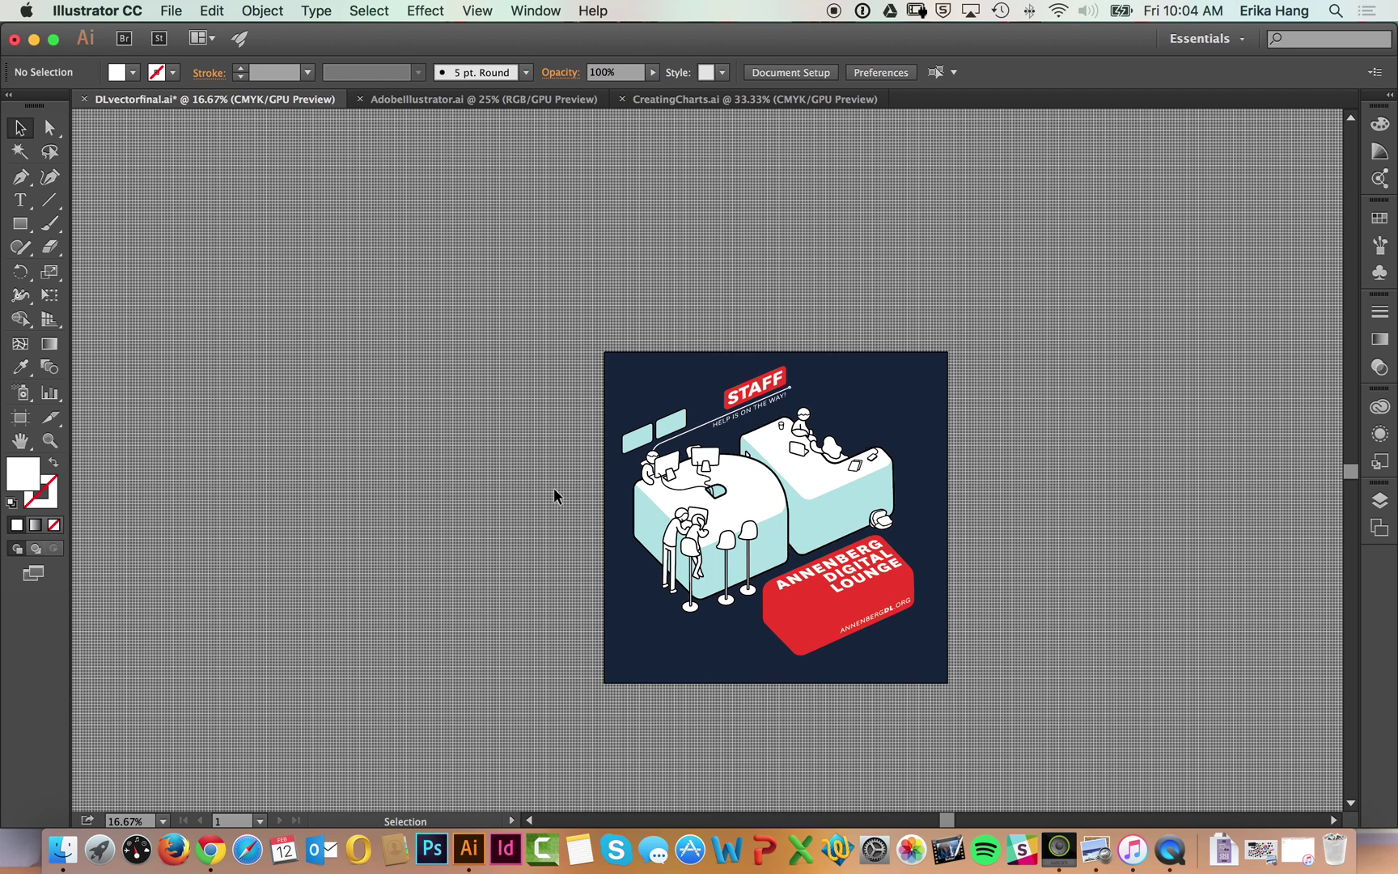
{"action": "left_click", "coordinate": [64, 849]}
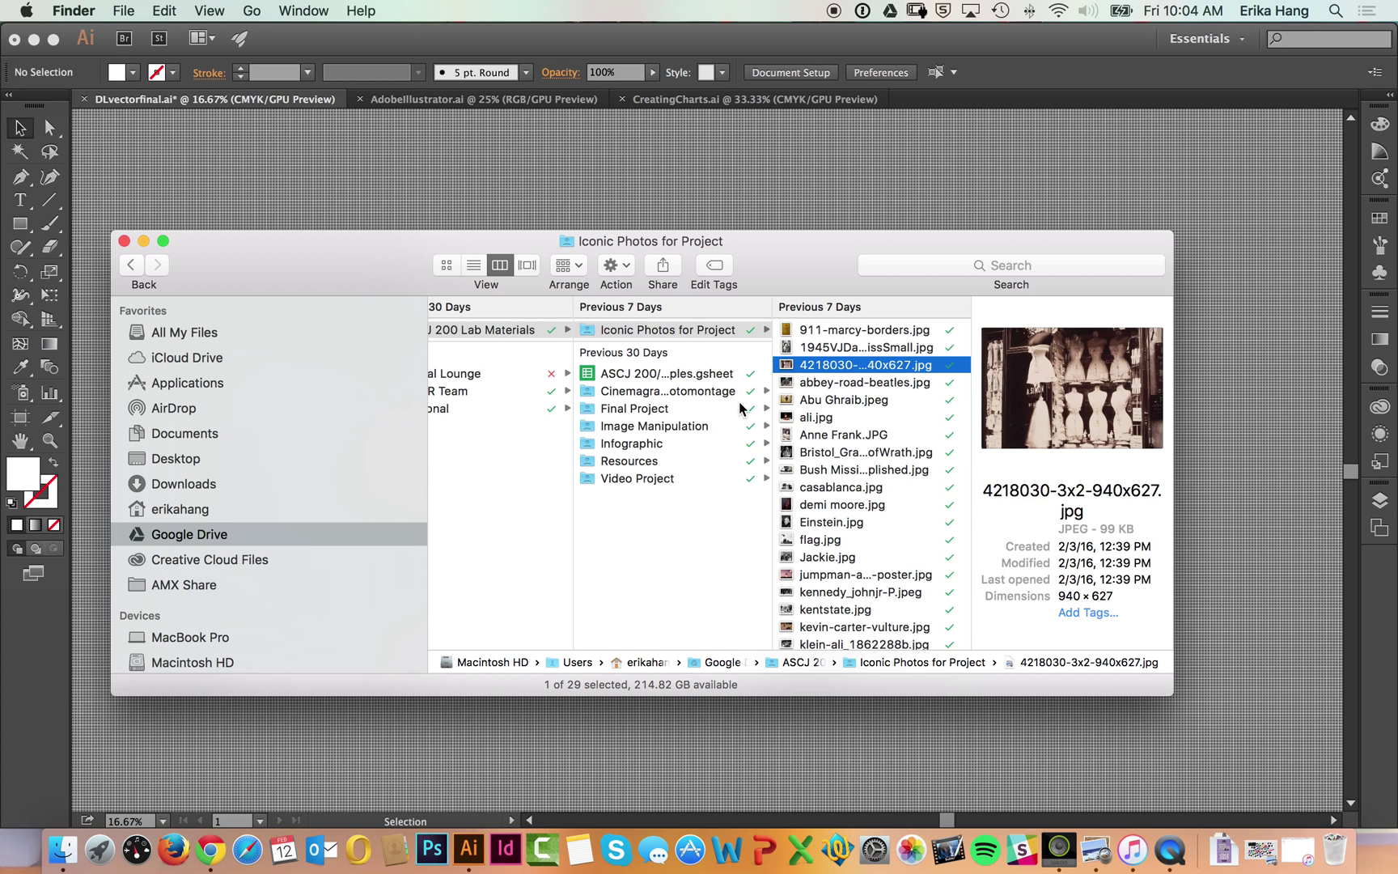
{"action": "left_click", "coordinate": [146, 240]}
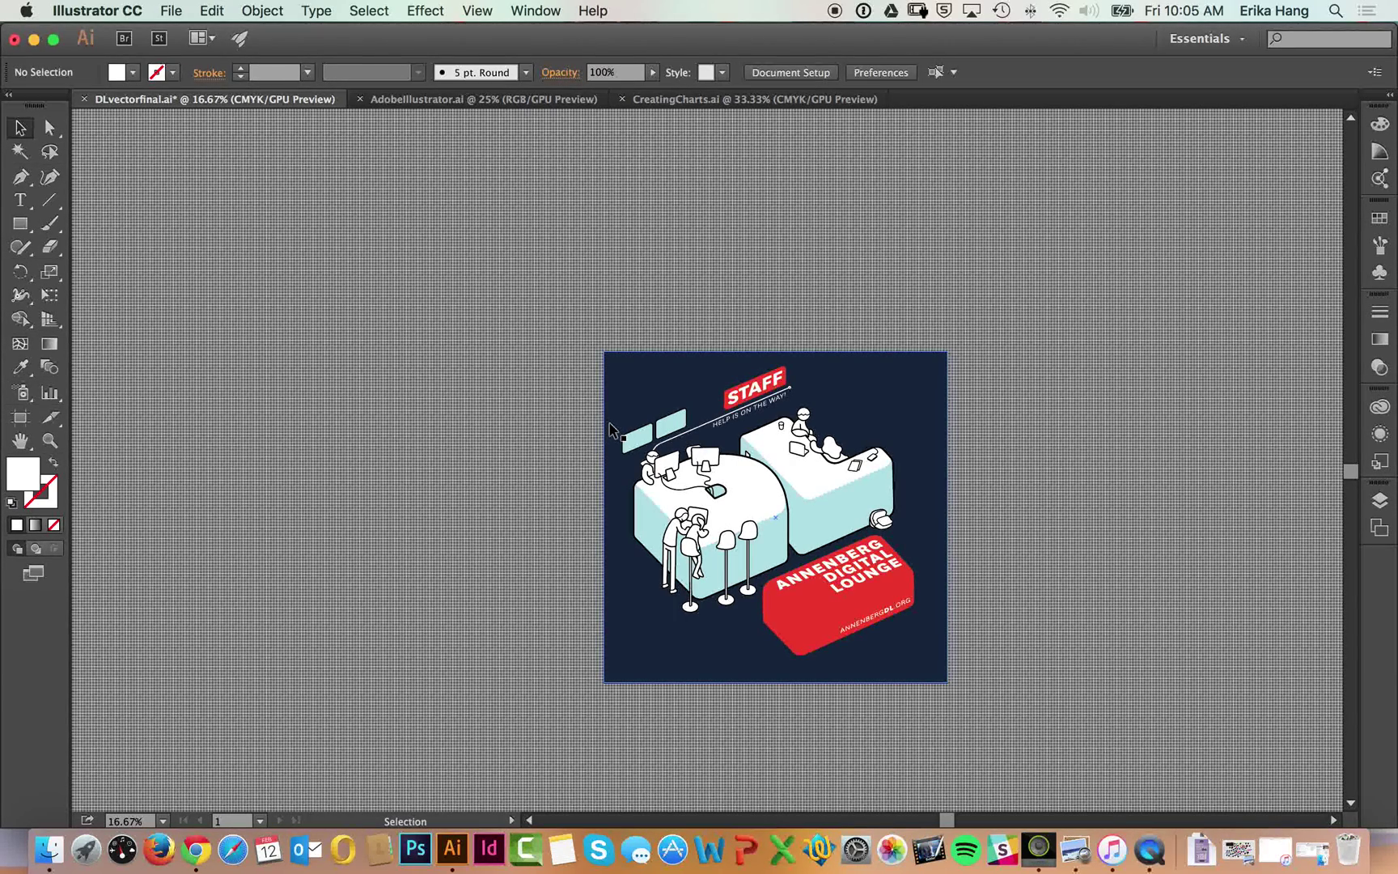
- Duplicate the Digital Lounge artwork group and scale the copy up to about 104 in wide by 102 in high
{"action": "left_click", "coordinate": [716, 513]}
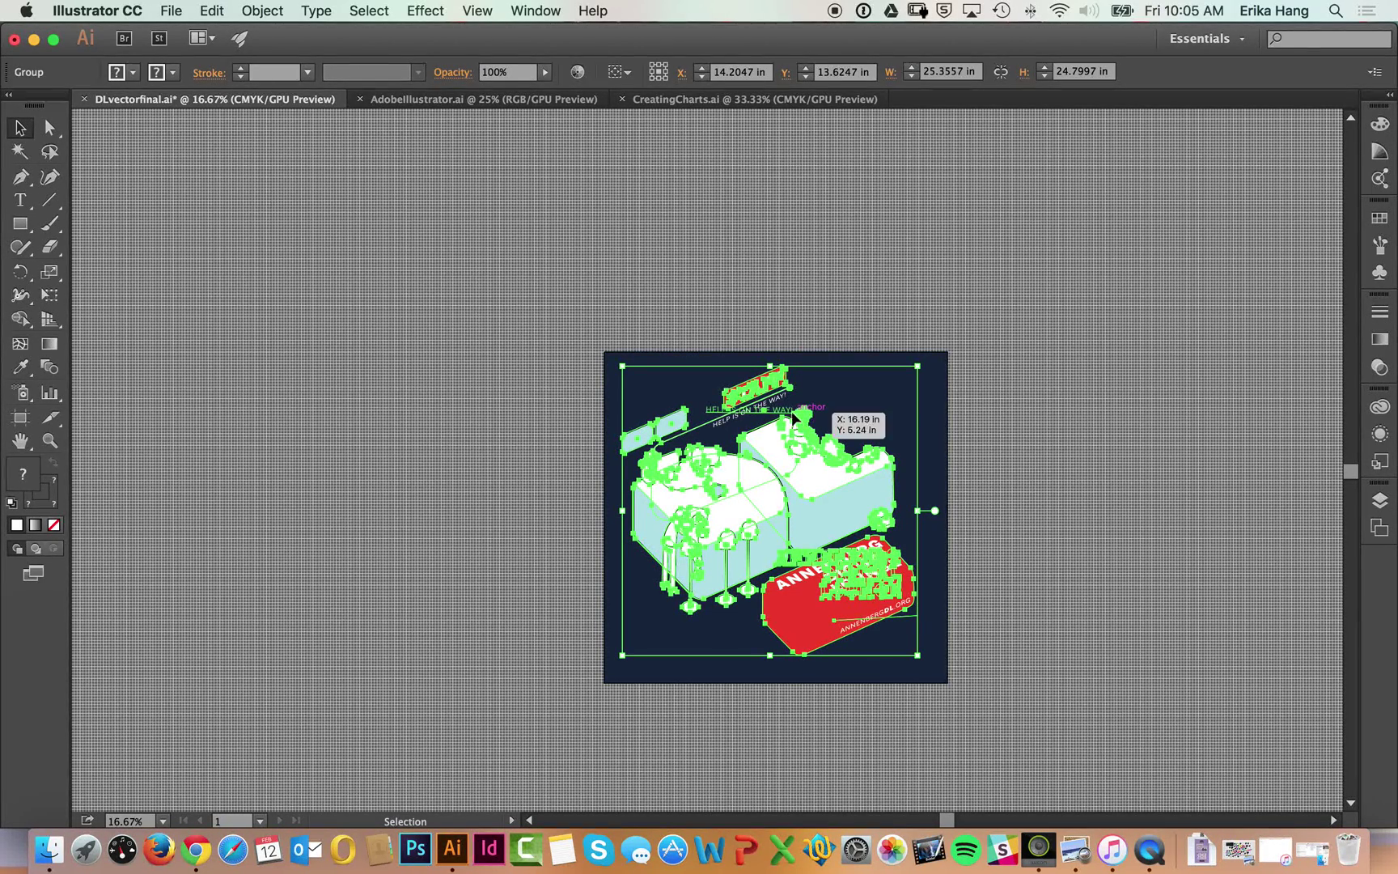
{"action": "left_click_drag", "start_coordinate": [781, 358], "coordinate": [716, 307]}
{"action": "left_click_drag", "start_coordinate": [684, 419], "coordinate": [440, 334]}
{"action": "left_click_drag", "start_coordinate": [492, 379], "coordinate": [393, 269]}
{"action": "key", "text": "super+minus"}
{"action": "key", "text": "super+minus"}
{"action": "key", "text": "s"}
{"action": "left_click_drag", "start_coordinate": [570, 279], "coordinate": [815, 119]}
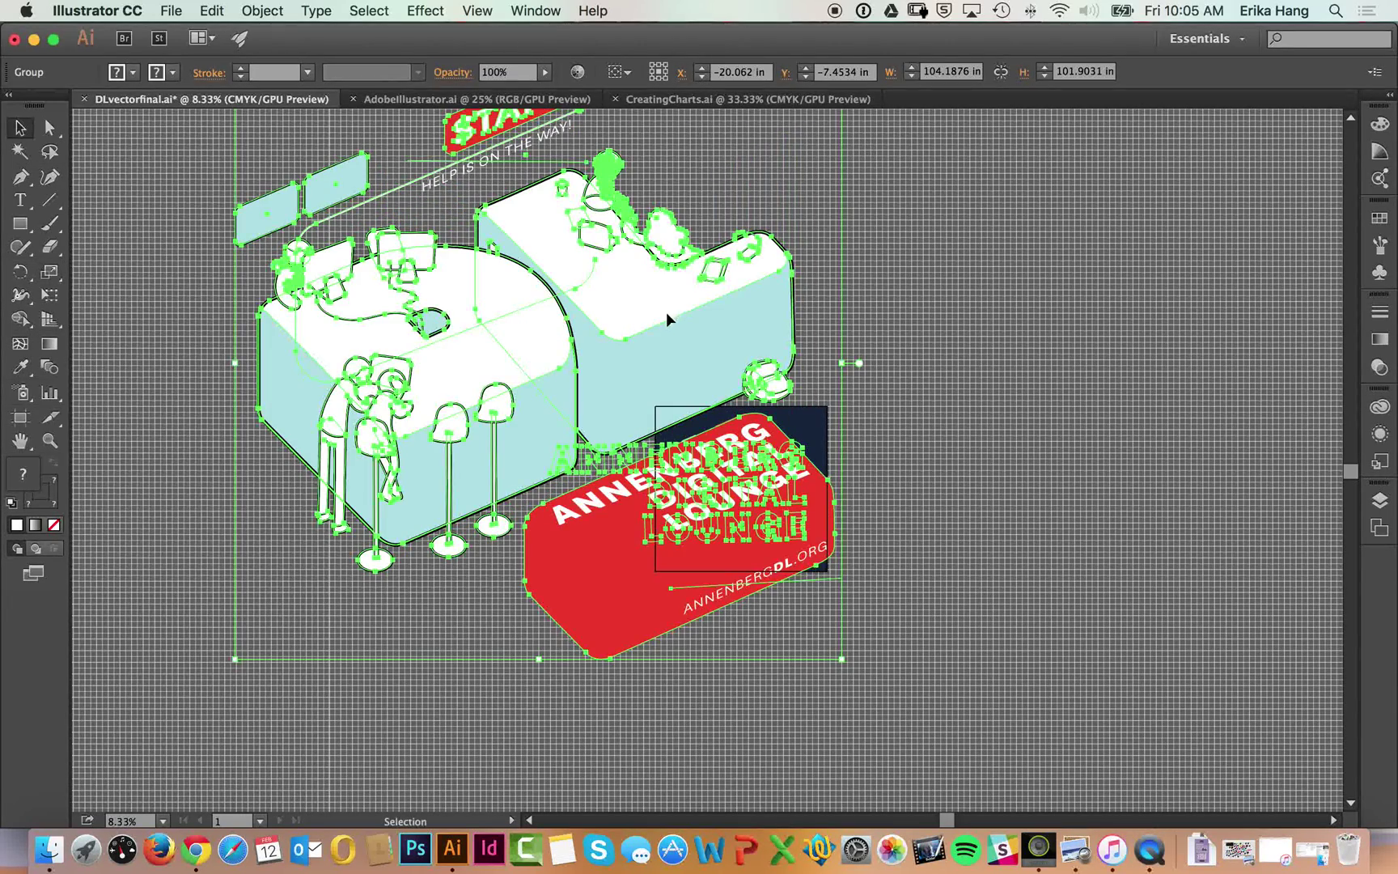
- Move the enlarged copy clear of the artboard beside the original, deselect it, and compare the two sizes
{"action": "key", "text": "v"}
{"action": "left_click", "coordinate": [746, 303]}
{"action": "left_click_drag", "start_coordinate": [545, 263], "coordinate": [432, 233]}
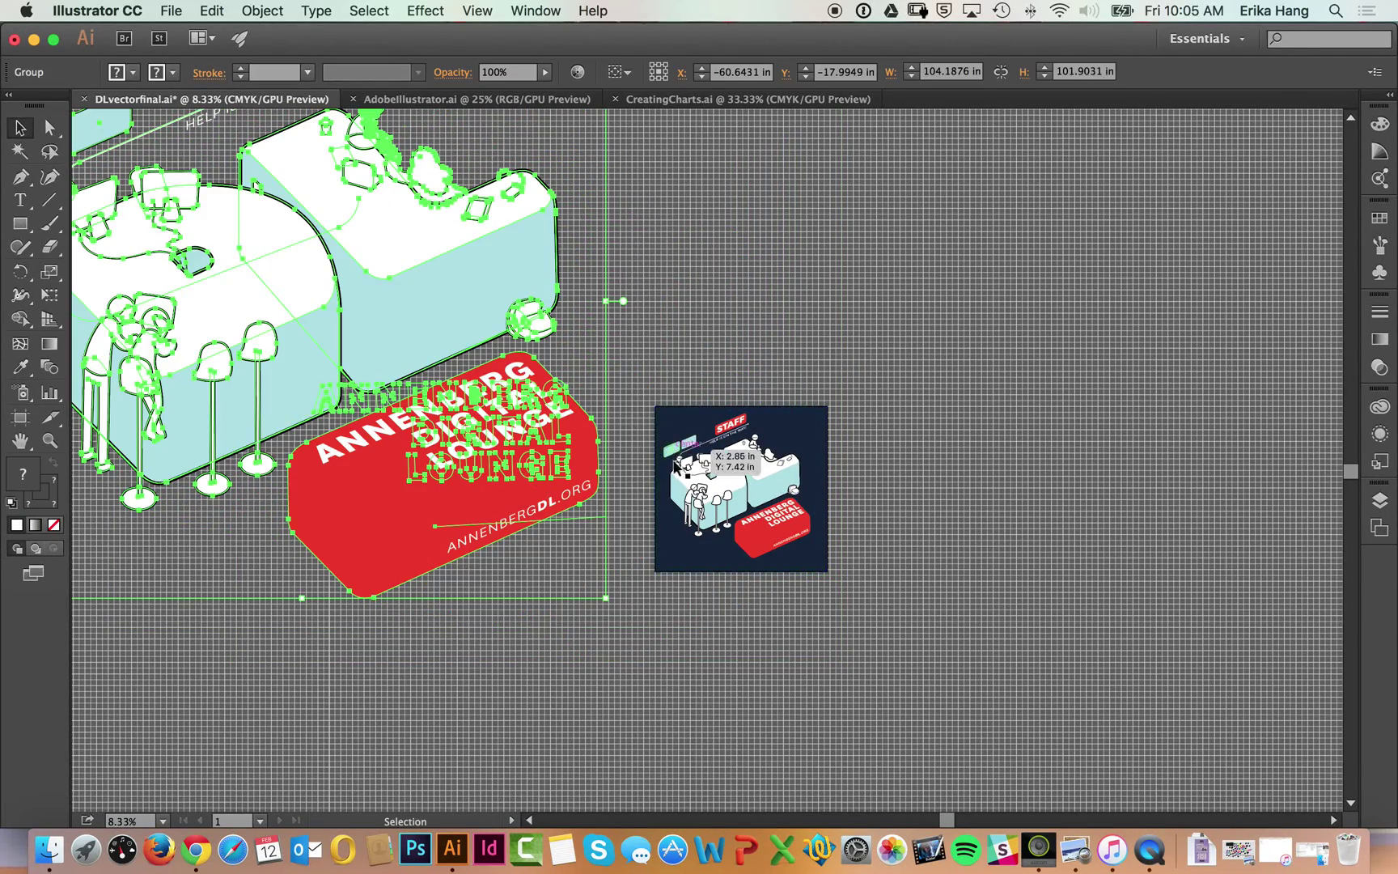
{"action": "left_click", "coordinate": [762, 321]}
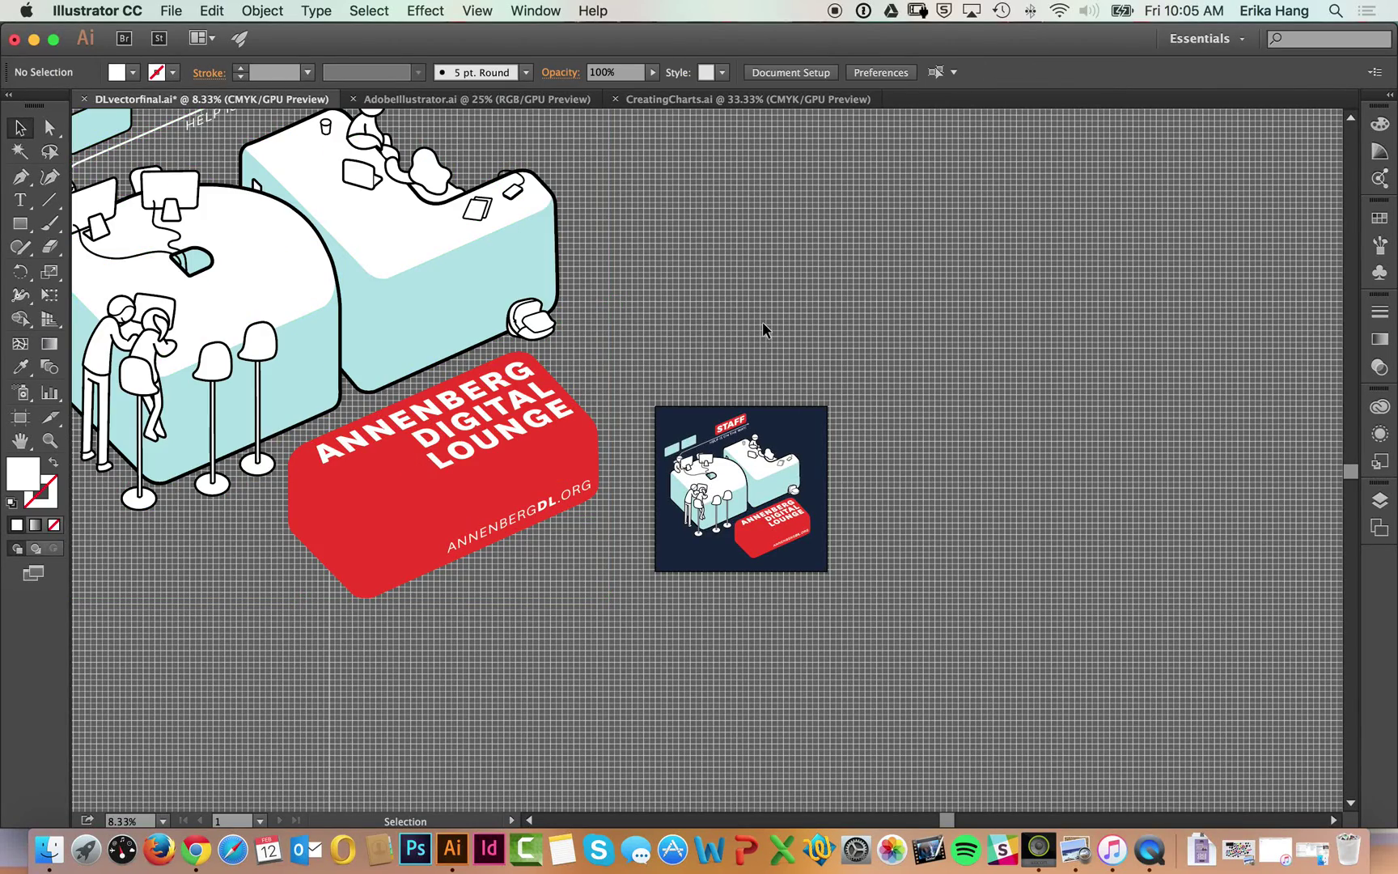
{"action": "key", "text": "super+minus"}
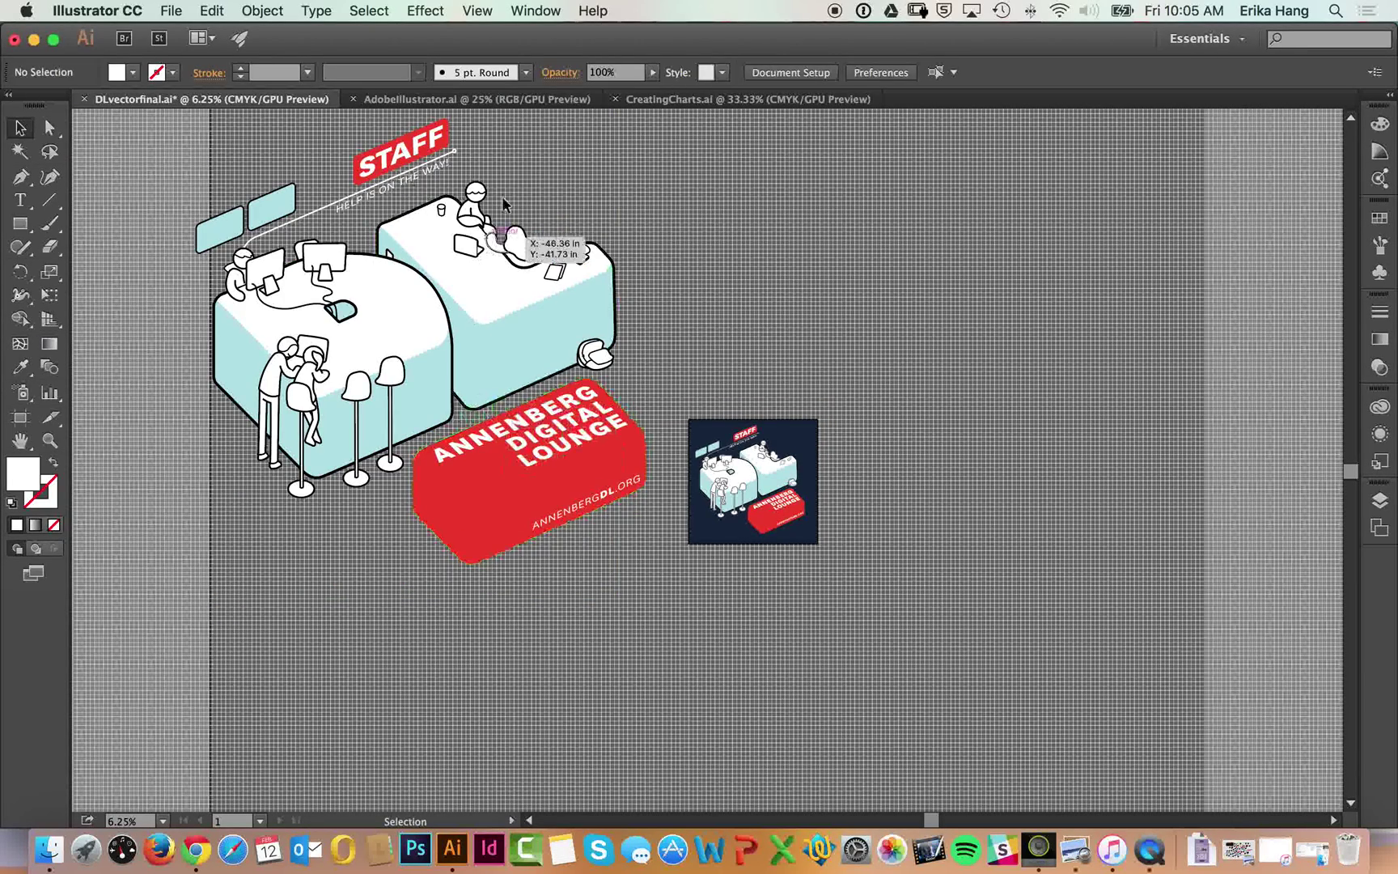
- Bring up AdobeIllustrator.ai and look over its poster and banner artboards
{"action": "left_click", "coordinate": [509, 97]}
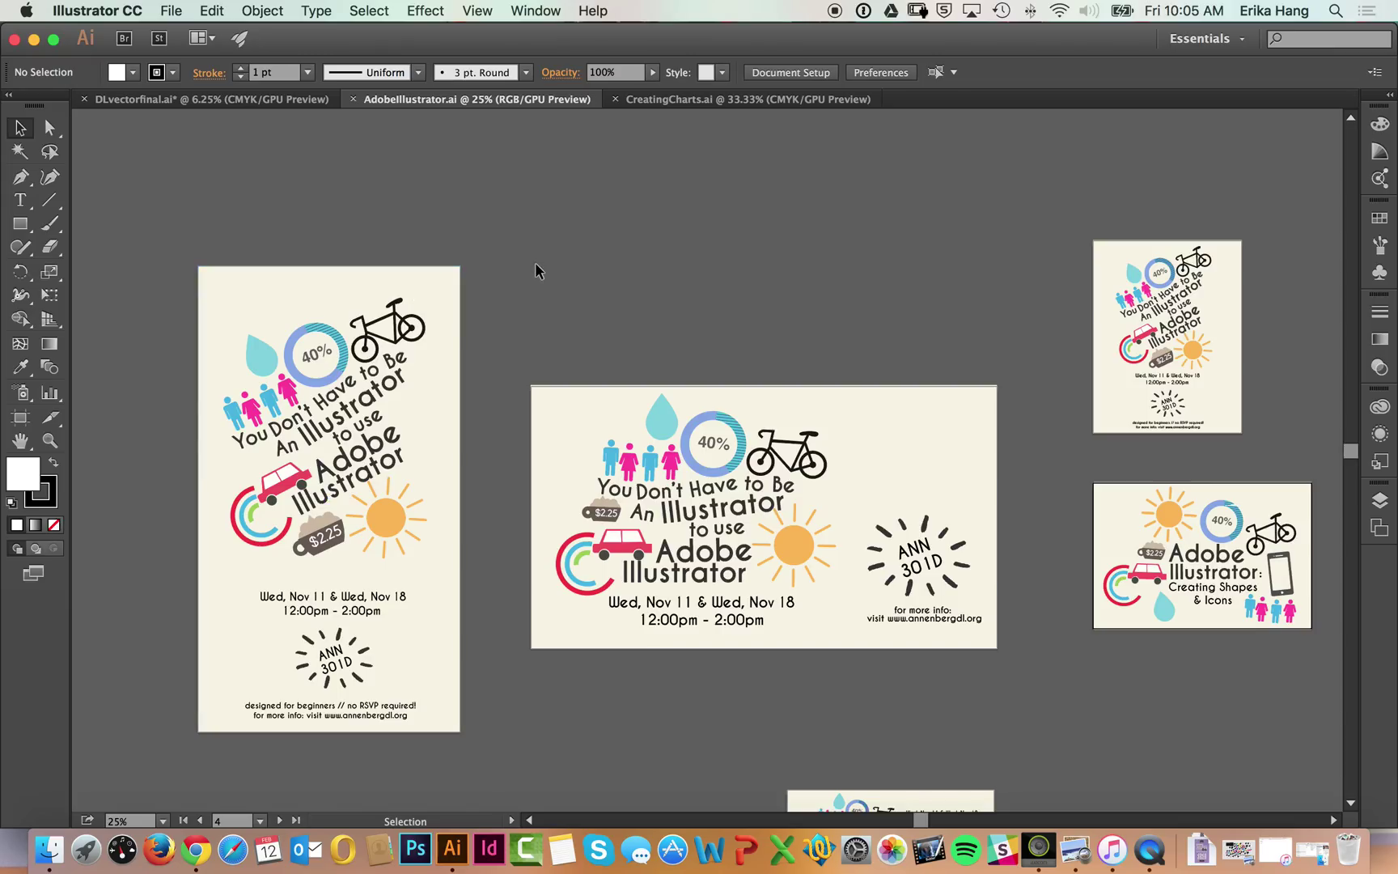
{"action": "scroll", "coordinate": [656, 407], "scroll_direction": "down", "scroll_amount": 3}
{"action": "scroll", "coordinate": [656, 407], "scroll_direction": "right", "scroll_amount": 2}
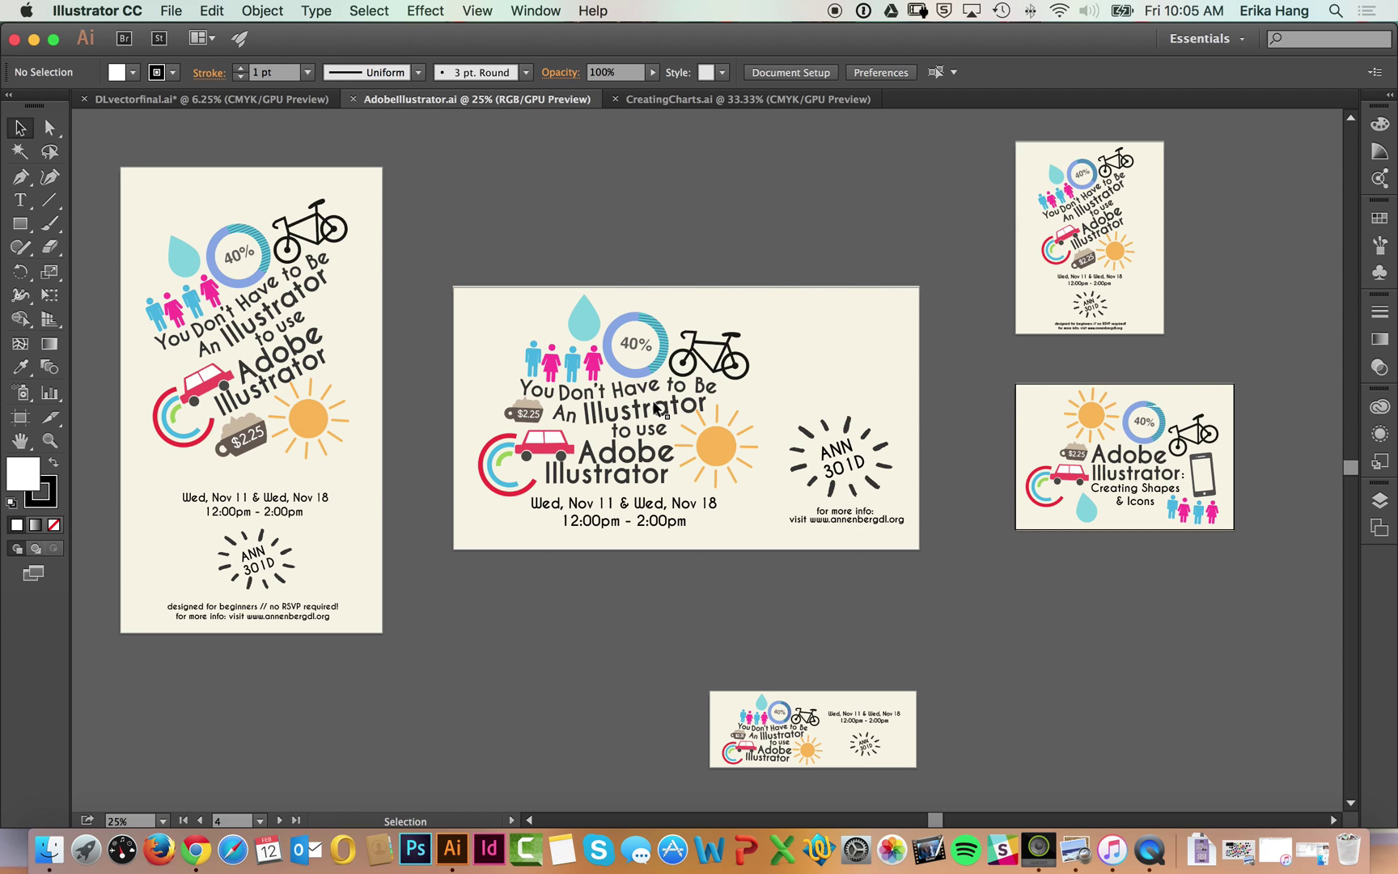
- Close the DLvectorfinal.ai and AdobeIllustrator.ai documents, keeping only CreatingCharts.ai open
{"action": "left_click", "coordinate": [161, 101]}
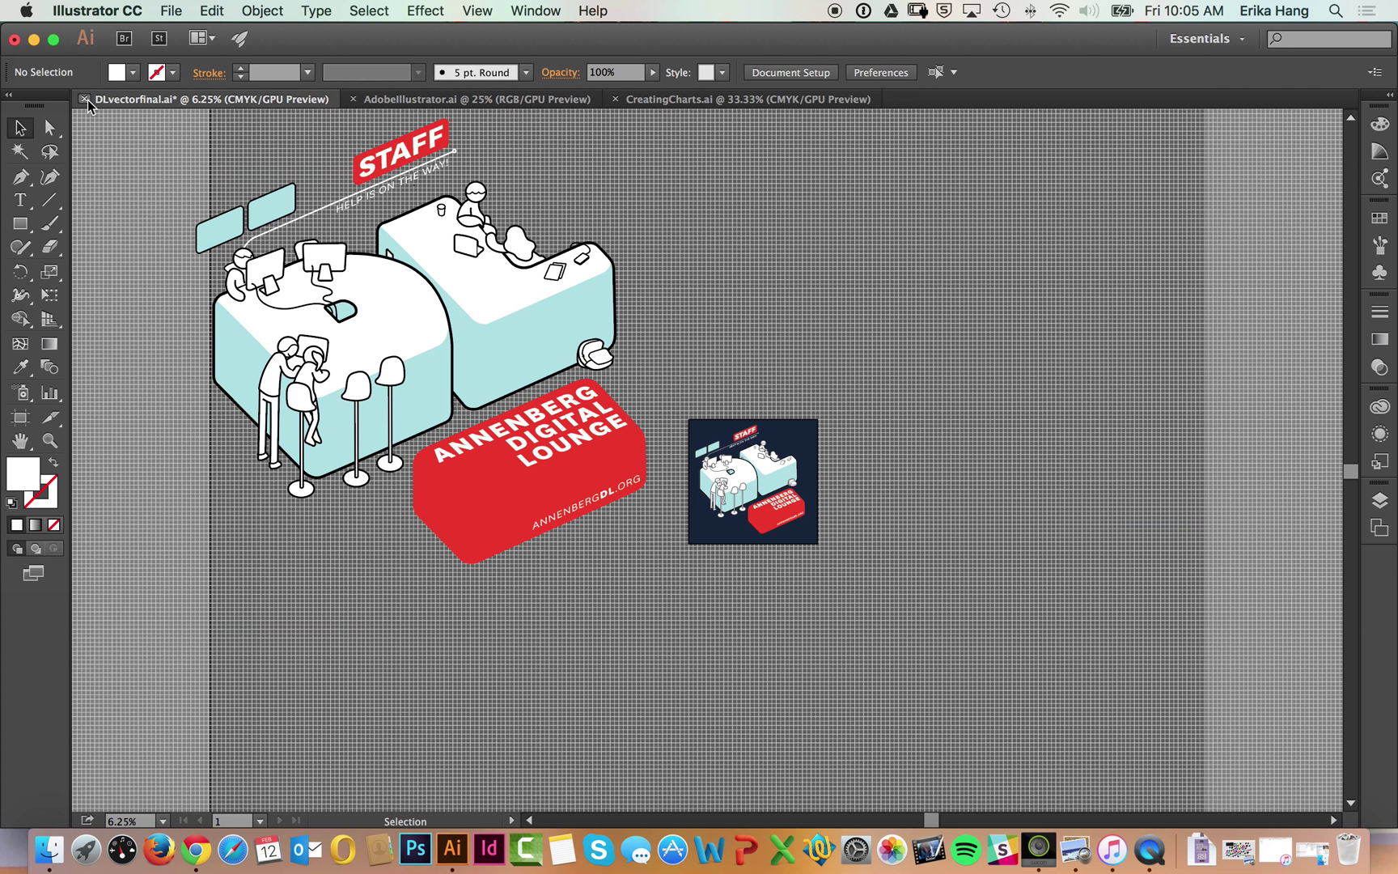
{"action": "left_click", "coordinate": [85, 101]}
{"action": "left_click", "coordinate": [910, 327]}
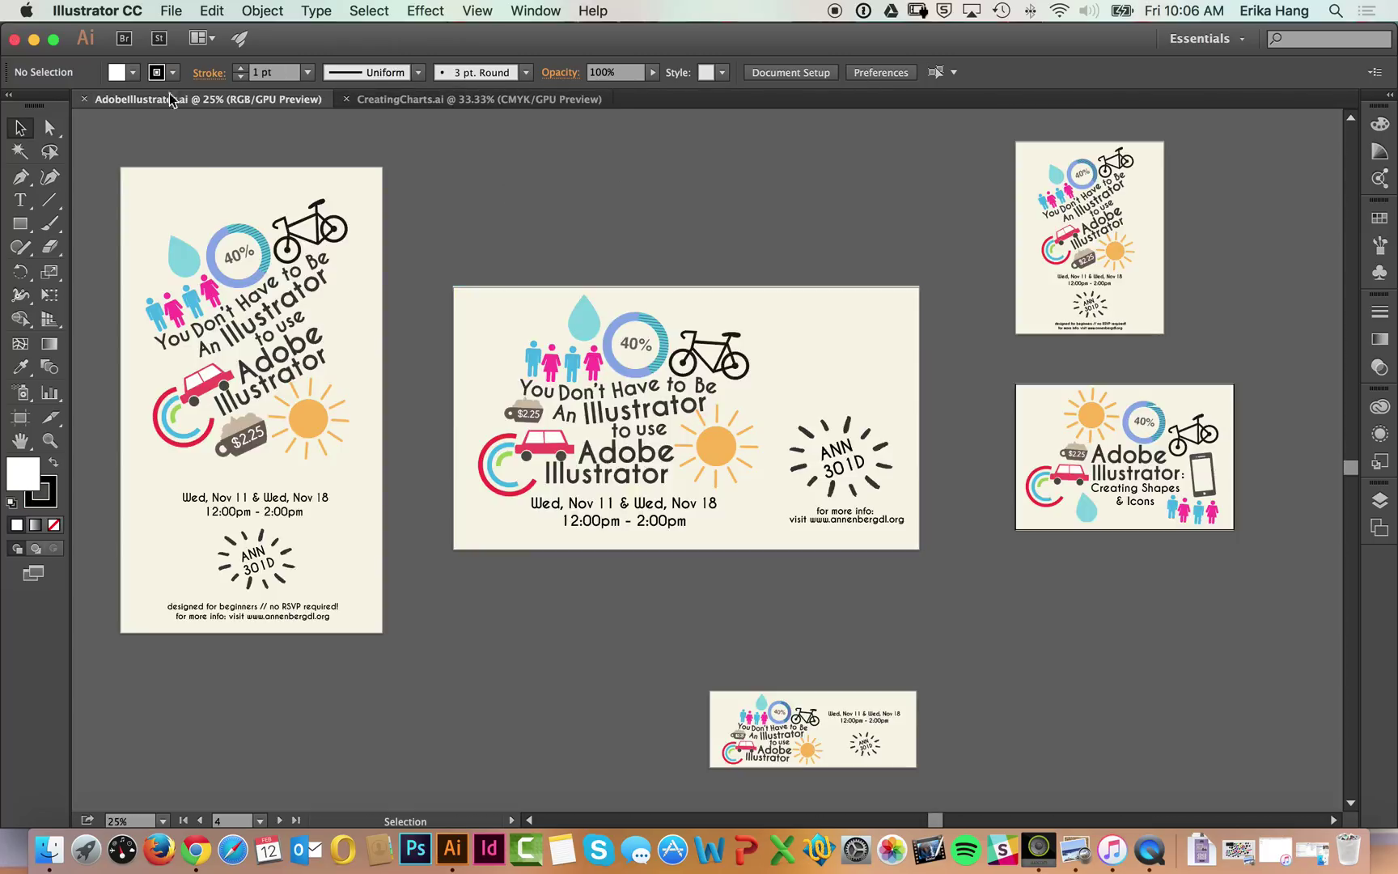
{"action": "left_click", "coordinate": [84, 98]}
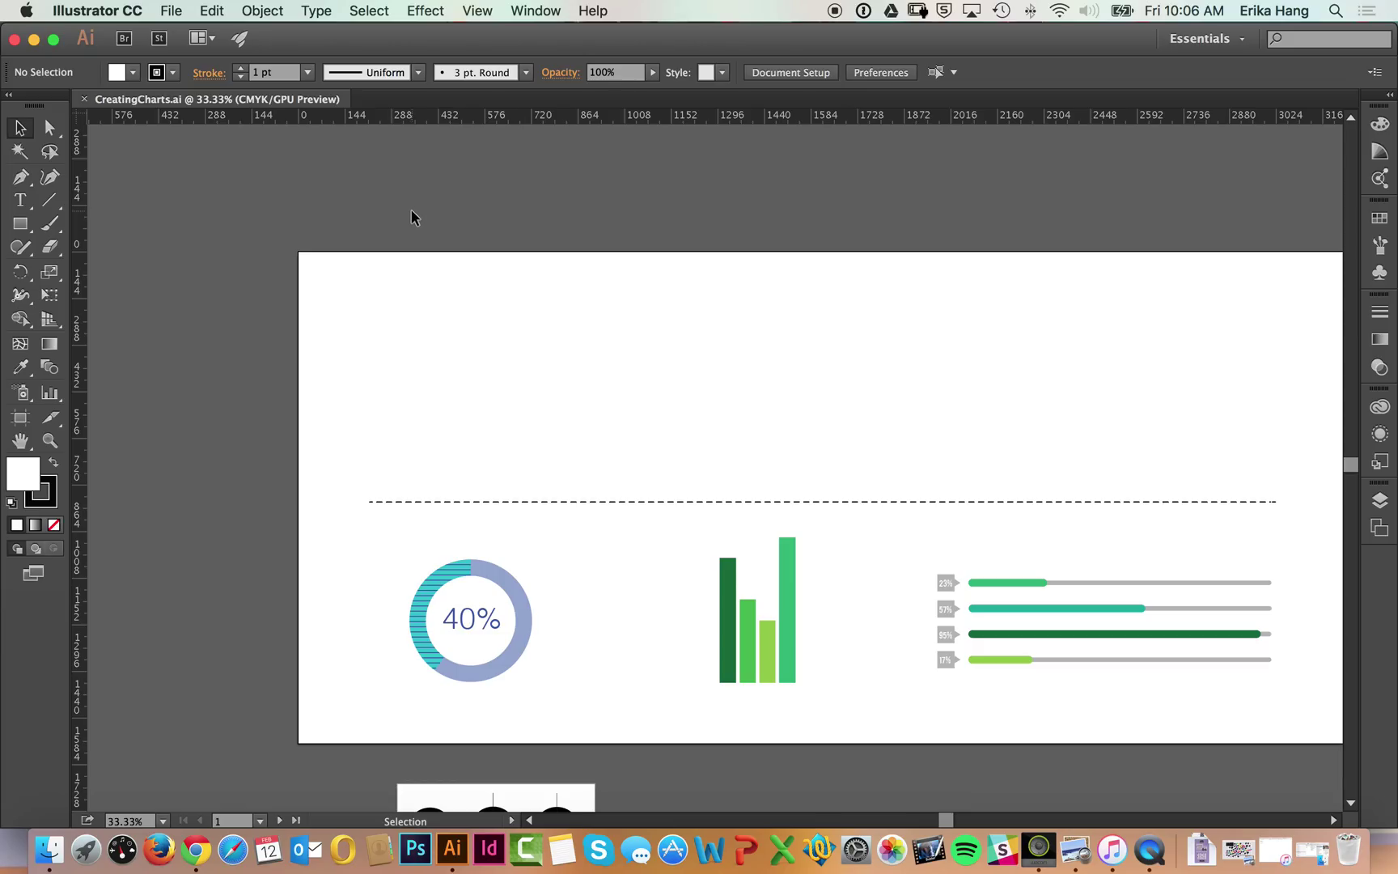
- Create a new 900 by 600 px document with two artboards, and close it to return to CreatingCharts.ai
{"action": "left_click", "coordinate": [171, 10]}
{"action": "left_click", "coordinate": [173, 11]}
{"action": "left_click", "coordinate": [173, 11]}
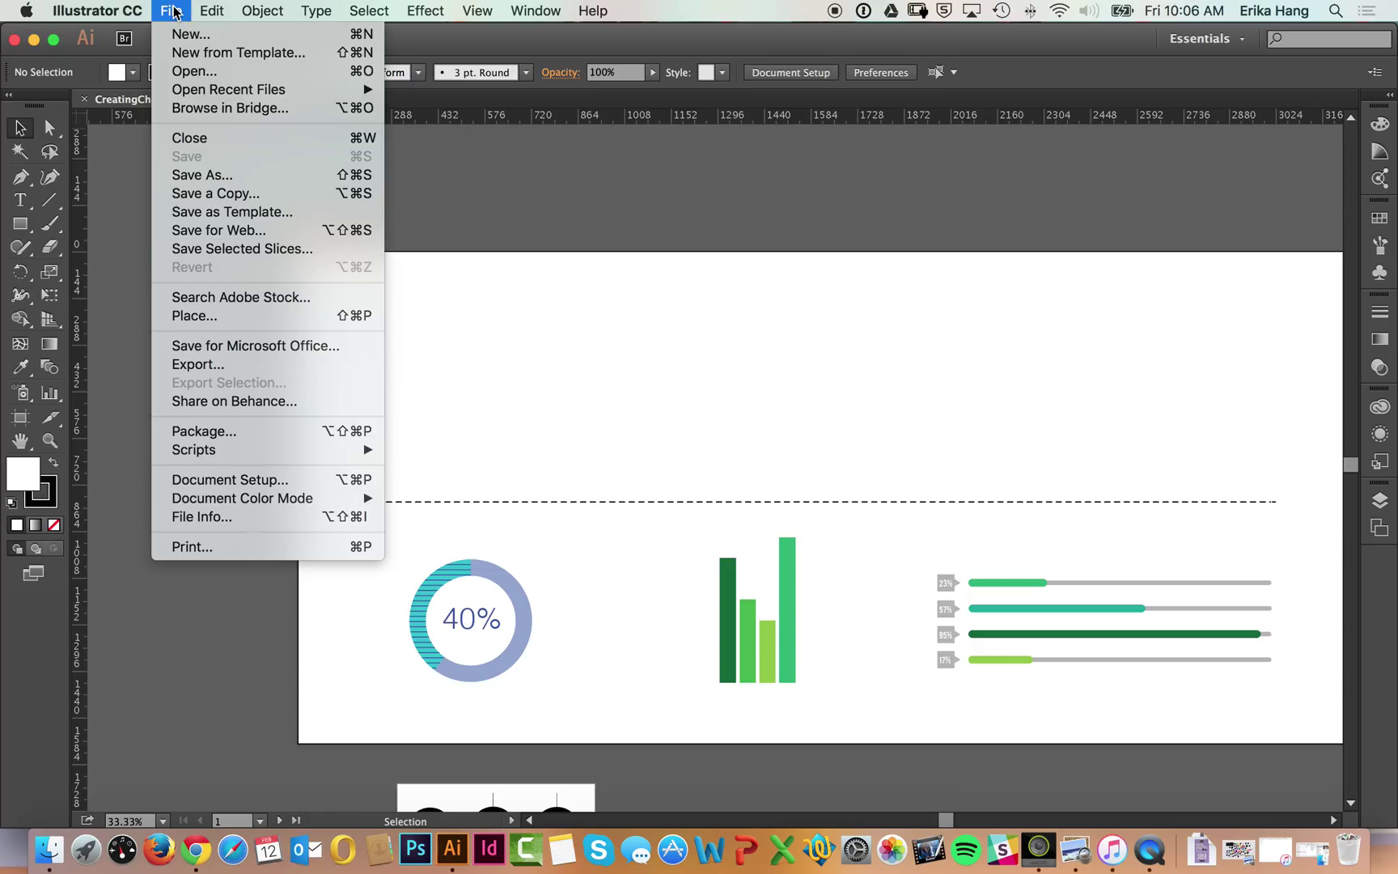
{"action": "left_click", "coordinate": [179, 34]}
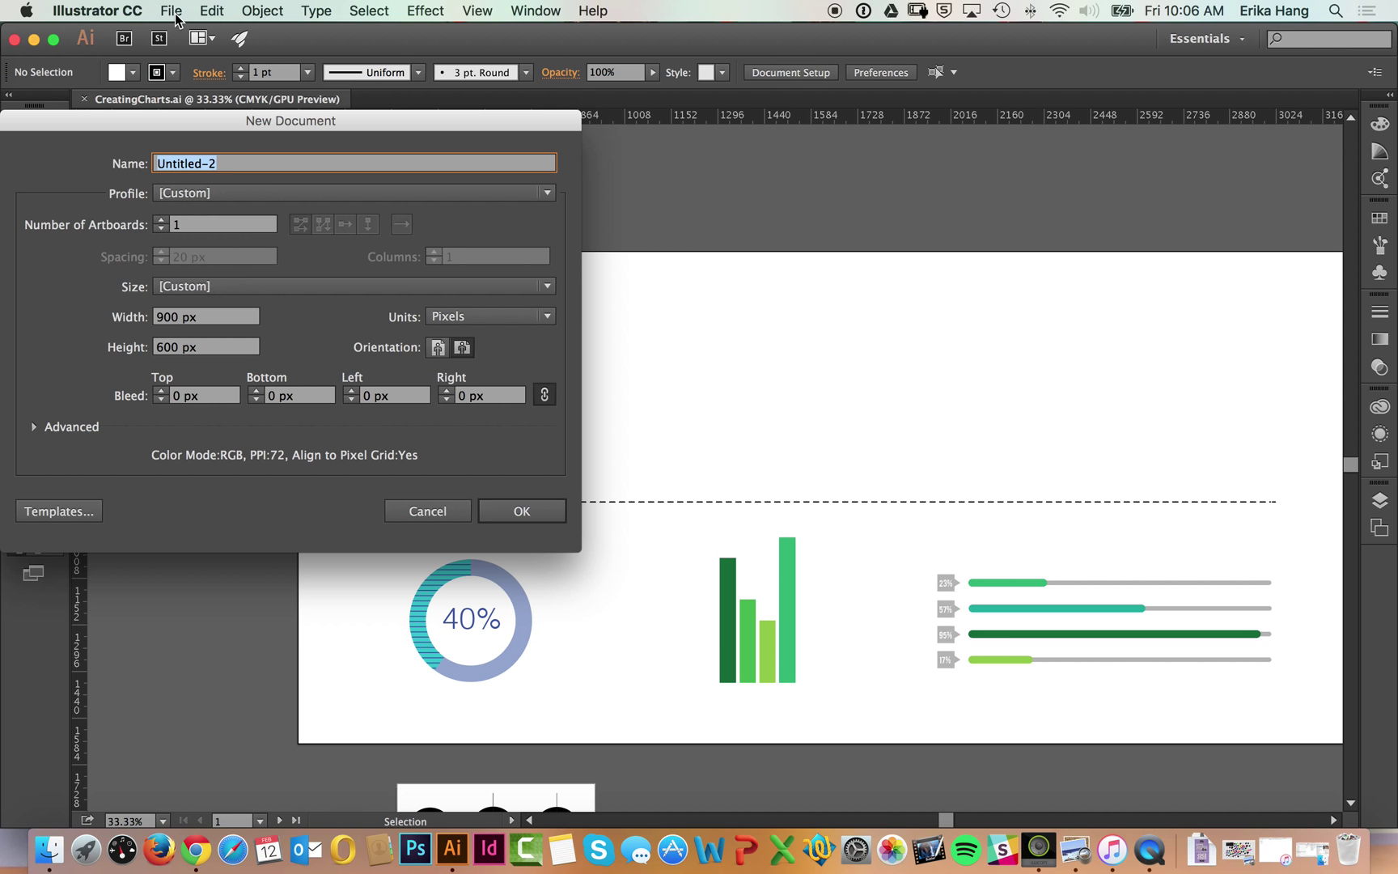
{"action": "left_click_drag", "start_coordinate": [428, 119], "coordinate": [631, 73]}
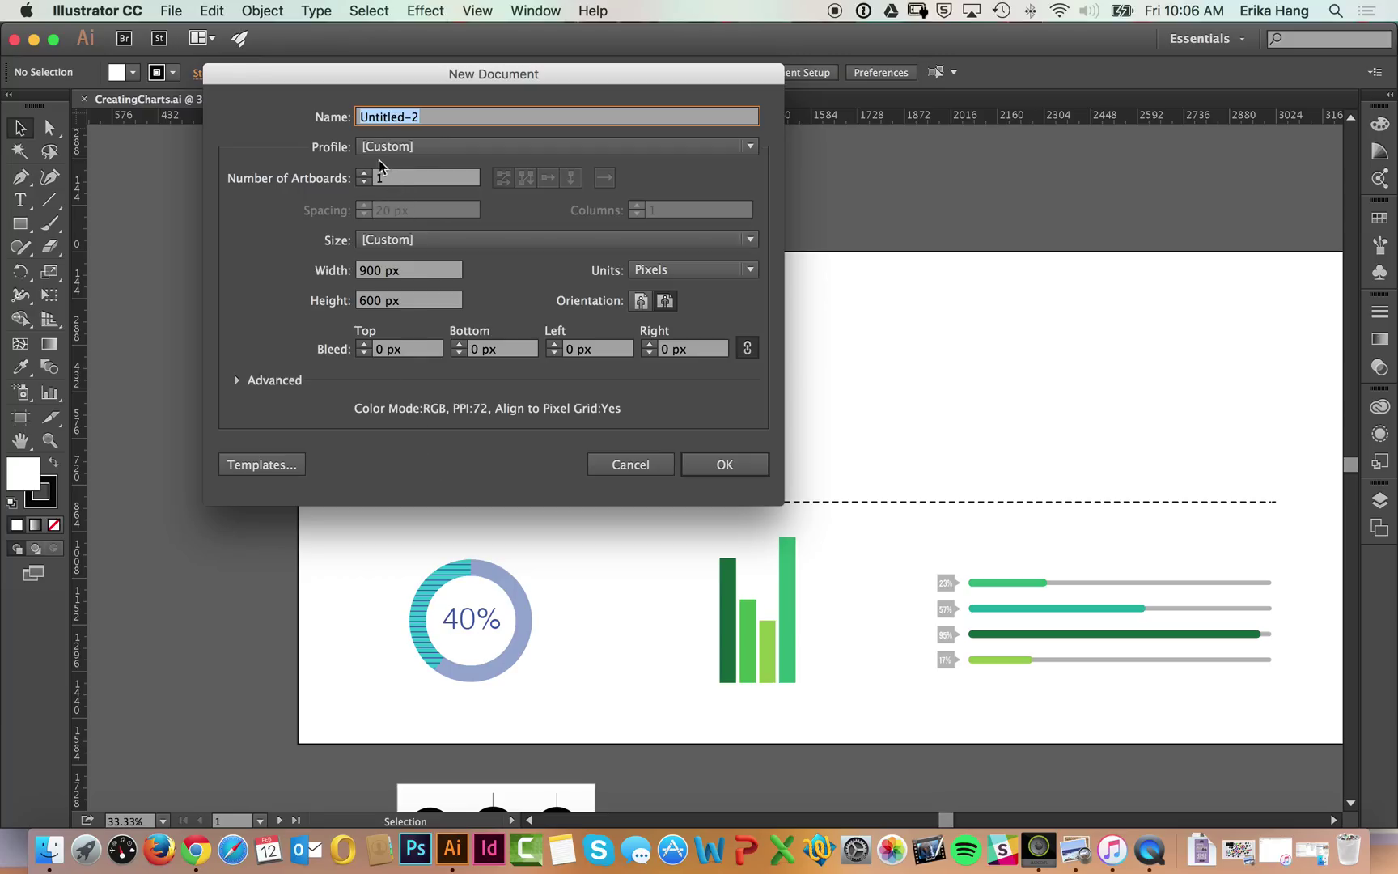
{"action": "left_click", "coordinate": [363, 173]}
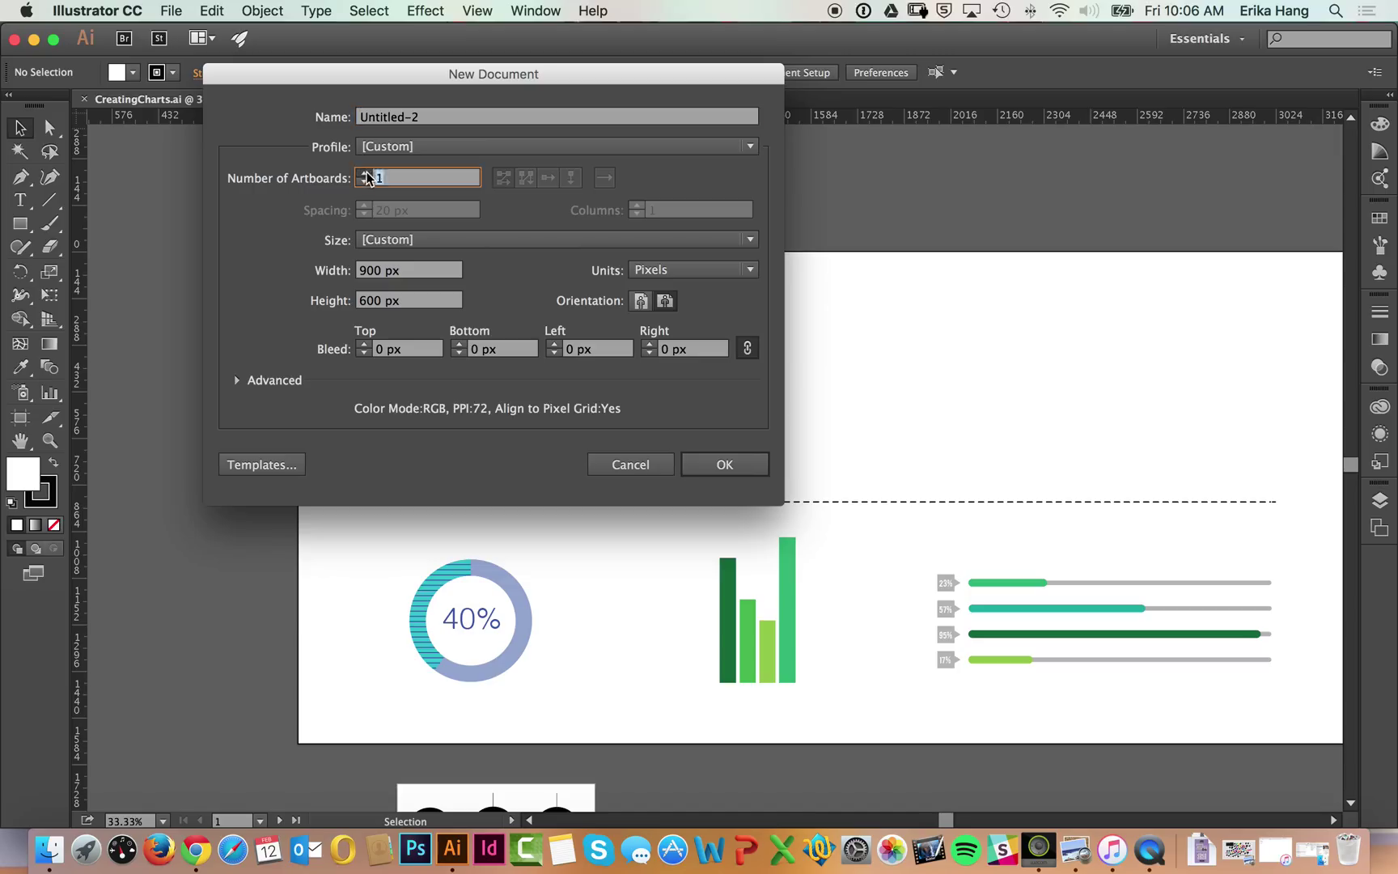
{"action": "left_click", "coordinate": [701, 467]}
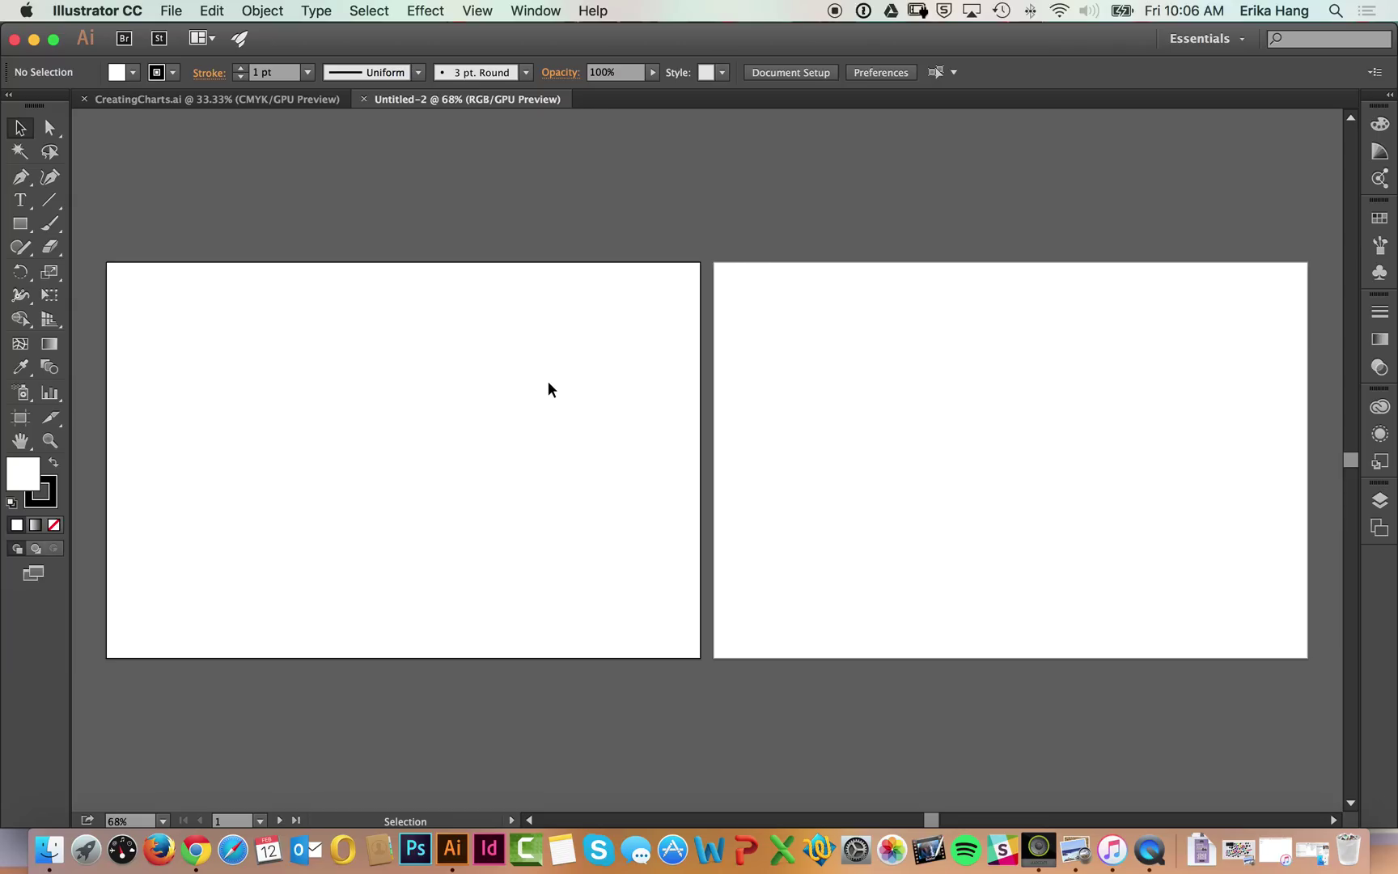
{"action": "left_click", "coordinate": [365, 100]}
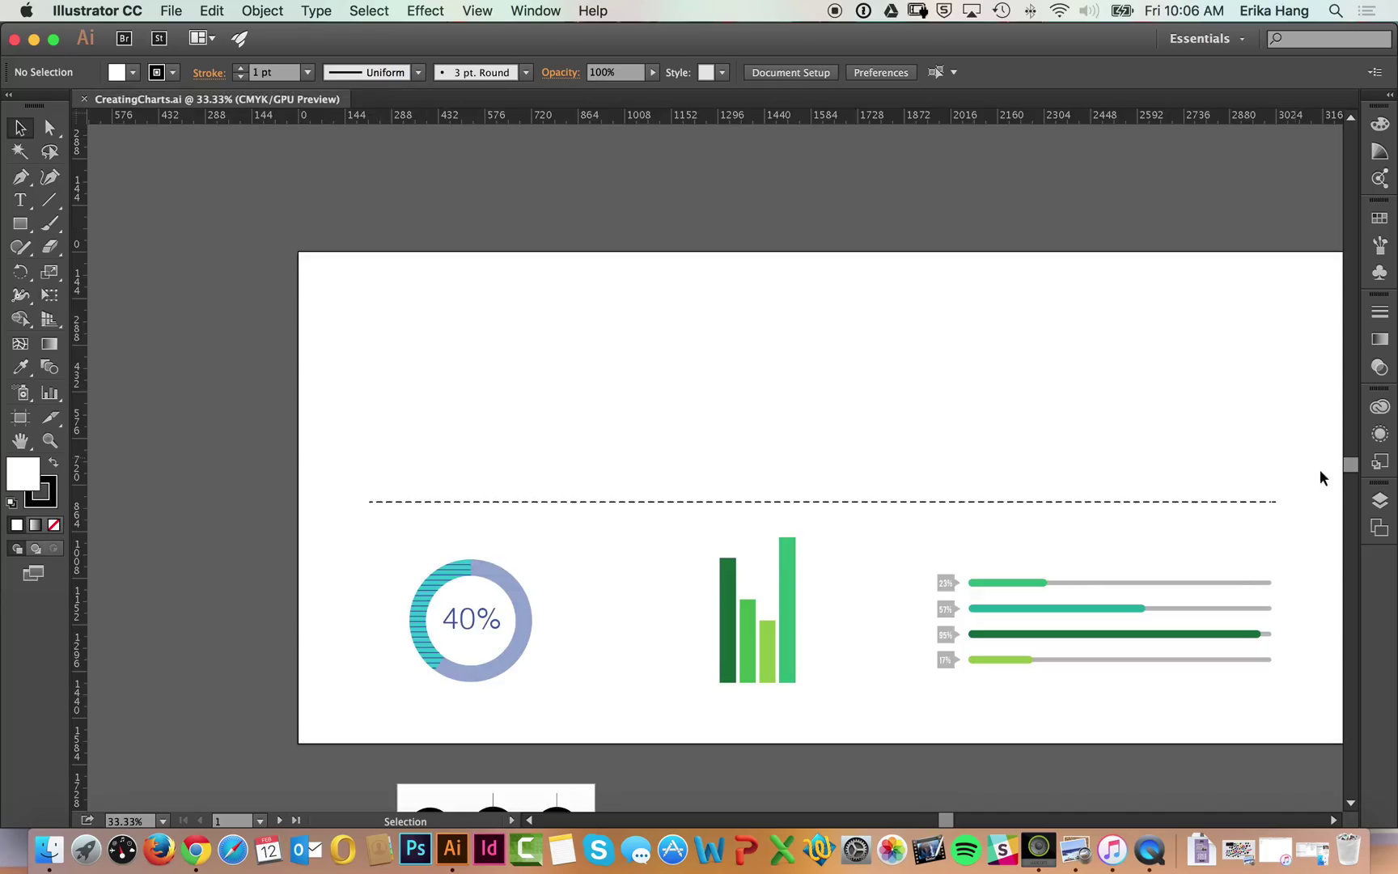
- Move the donut chart's lavender arc up above the dashed line with the Selection tool, and undo the move
{"action": "left_click_drag", "start_coordinate": [1349, 471], "coordinate": [1349, 466]}
{"action": "left_click_drag", "start_coordinate": [948, 819], "coordinate": [963, 819]}
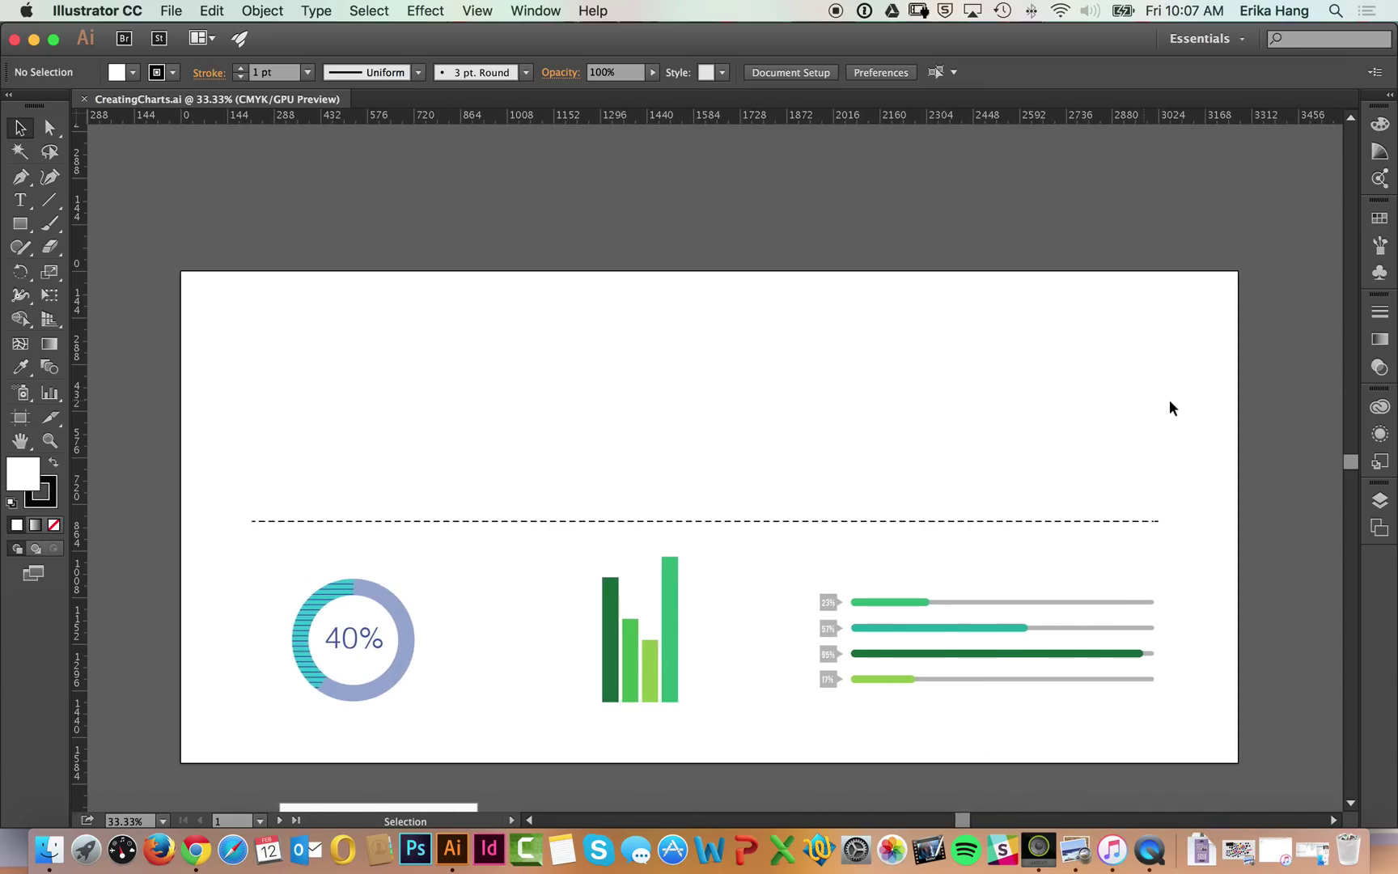
{"action": "mouse_move", "coordinate": [1350, 464]}
{"action": "left_mouse_down"}
{"action": "mouse_move", "coordinate": [1349, 492]}
{"action": "mouse_move", "coordinate": [1350, 474]}
{"action": "left_mouse_up"}
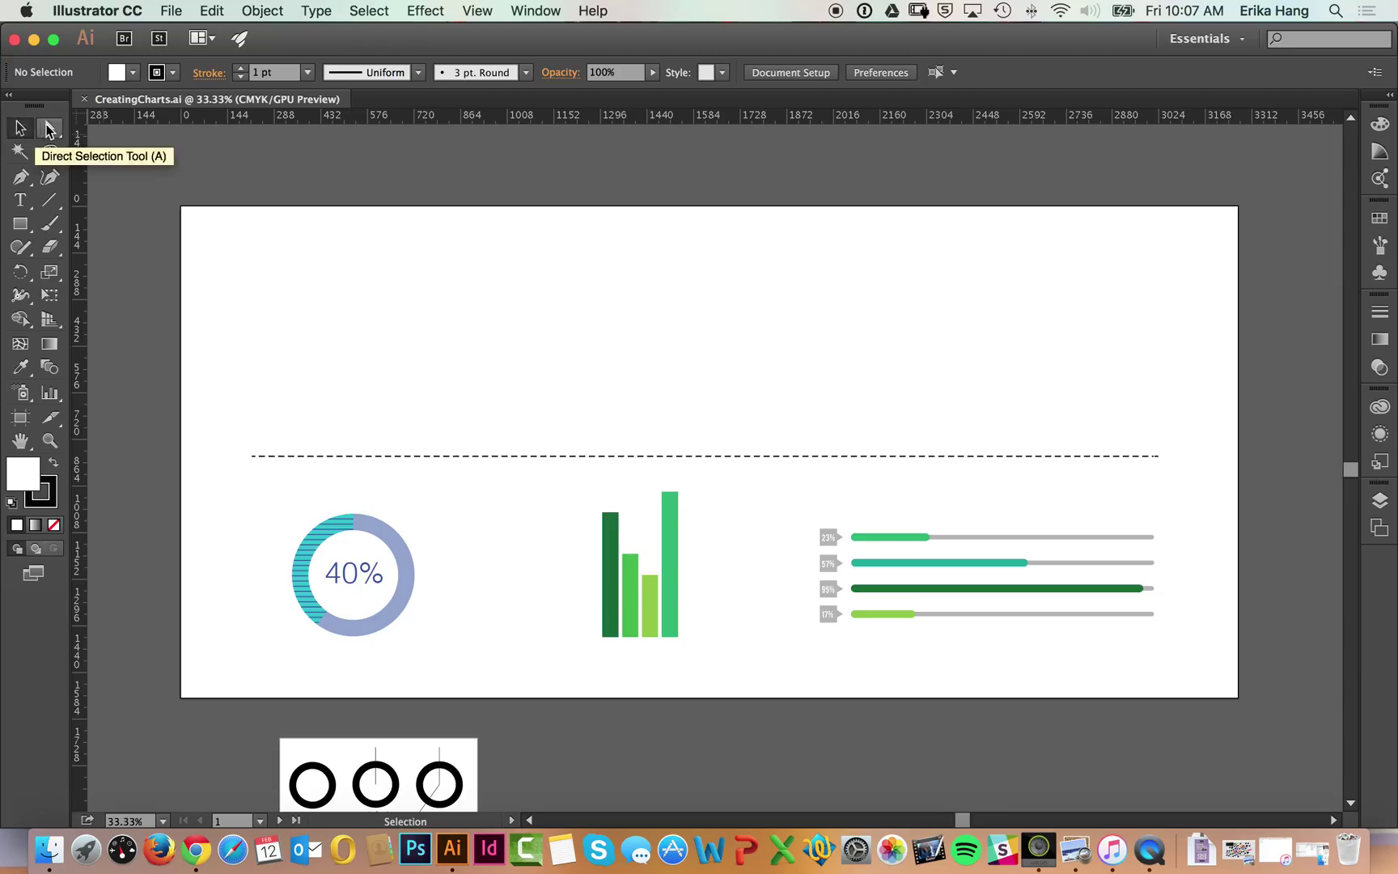
{"action": "left_click", "coordinate": [48, 128]}
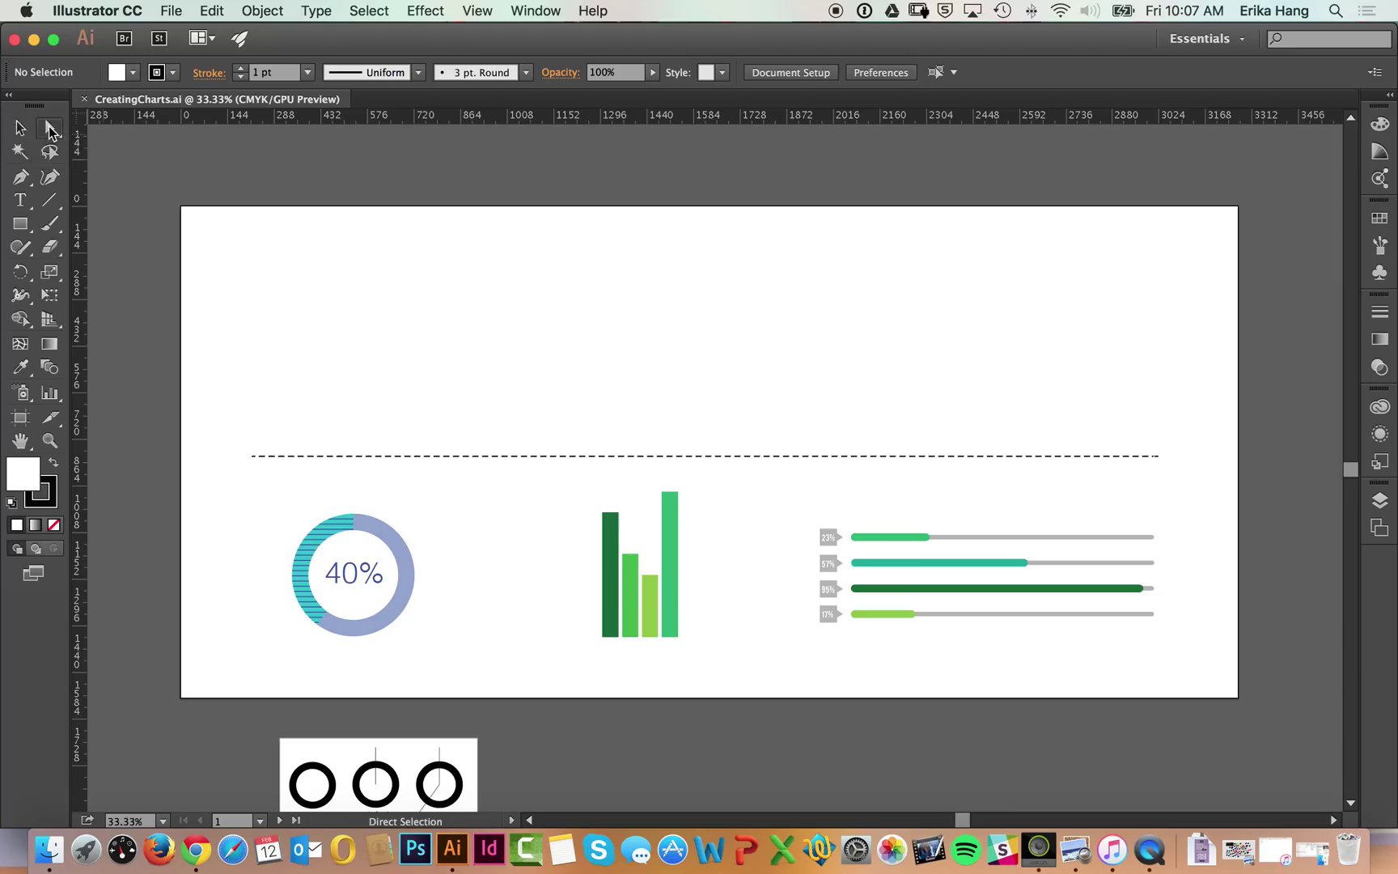
{"action": "key", "text": "v"}
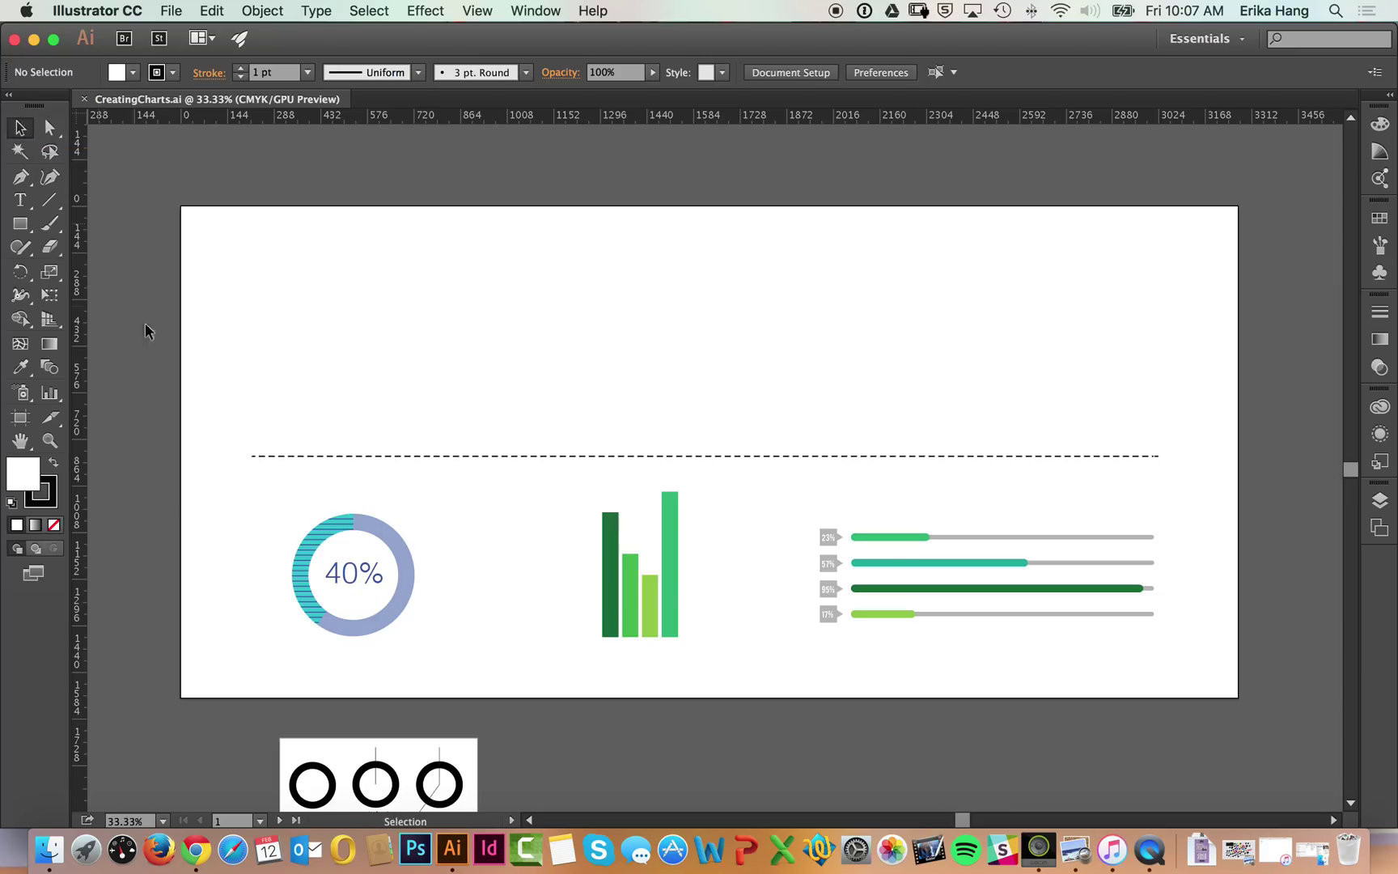
{"action": "left_click_drag", "start_coordinate": [397, 541], "coordinate": [454, 408]}
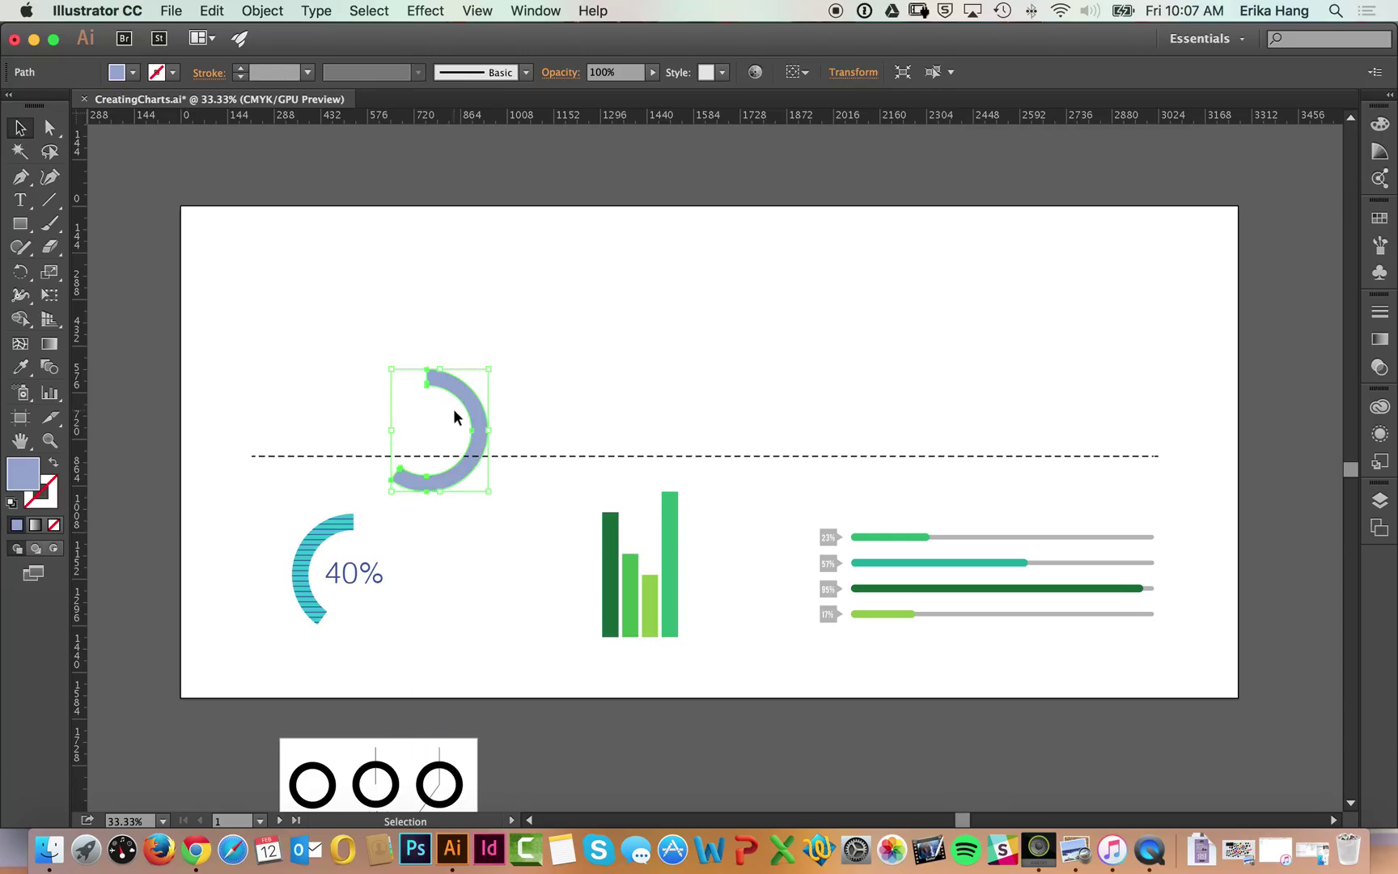
{"action": "key", "text": "super+z"}
- Pull the lavender arc's top outer anchor point upward with the Direct Selection tool, and undo the change
{"action": "left_click", "coordinate": [48, 128]}
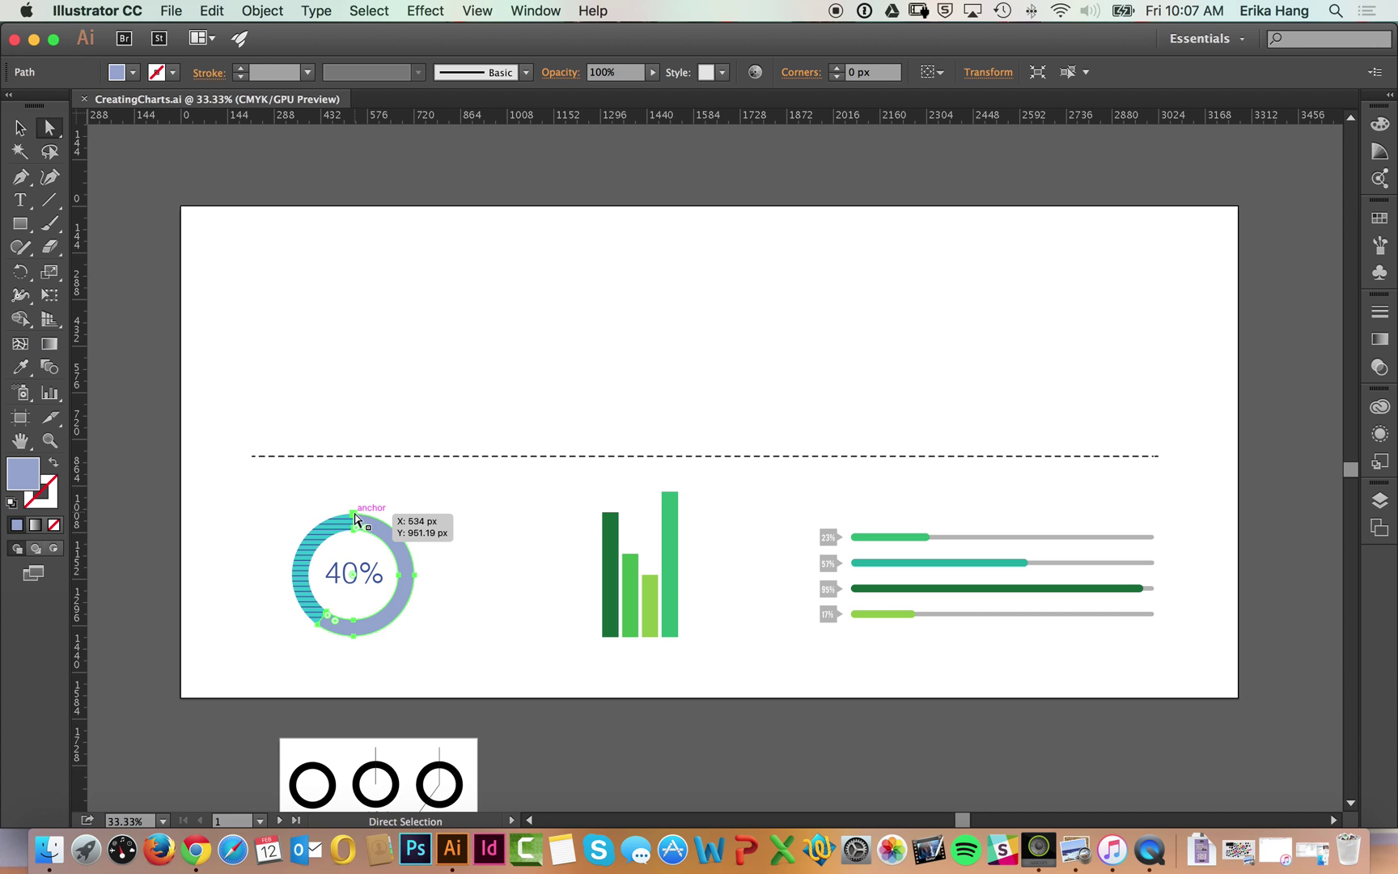
{"action": "key", "text": "super+equal"}
{"action": "key", "text": "super+equal"}
{"action": "key", "text": "super+equal"}
{"action": "left_click_drag", "start_coordinate": [424, 387], "coordinate": [636, 204]}
{"action": "left_click_drag", "start_coordinate": [498, 317], "coordinate": [678, 347]}
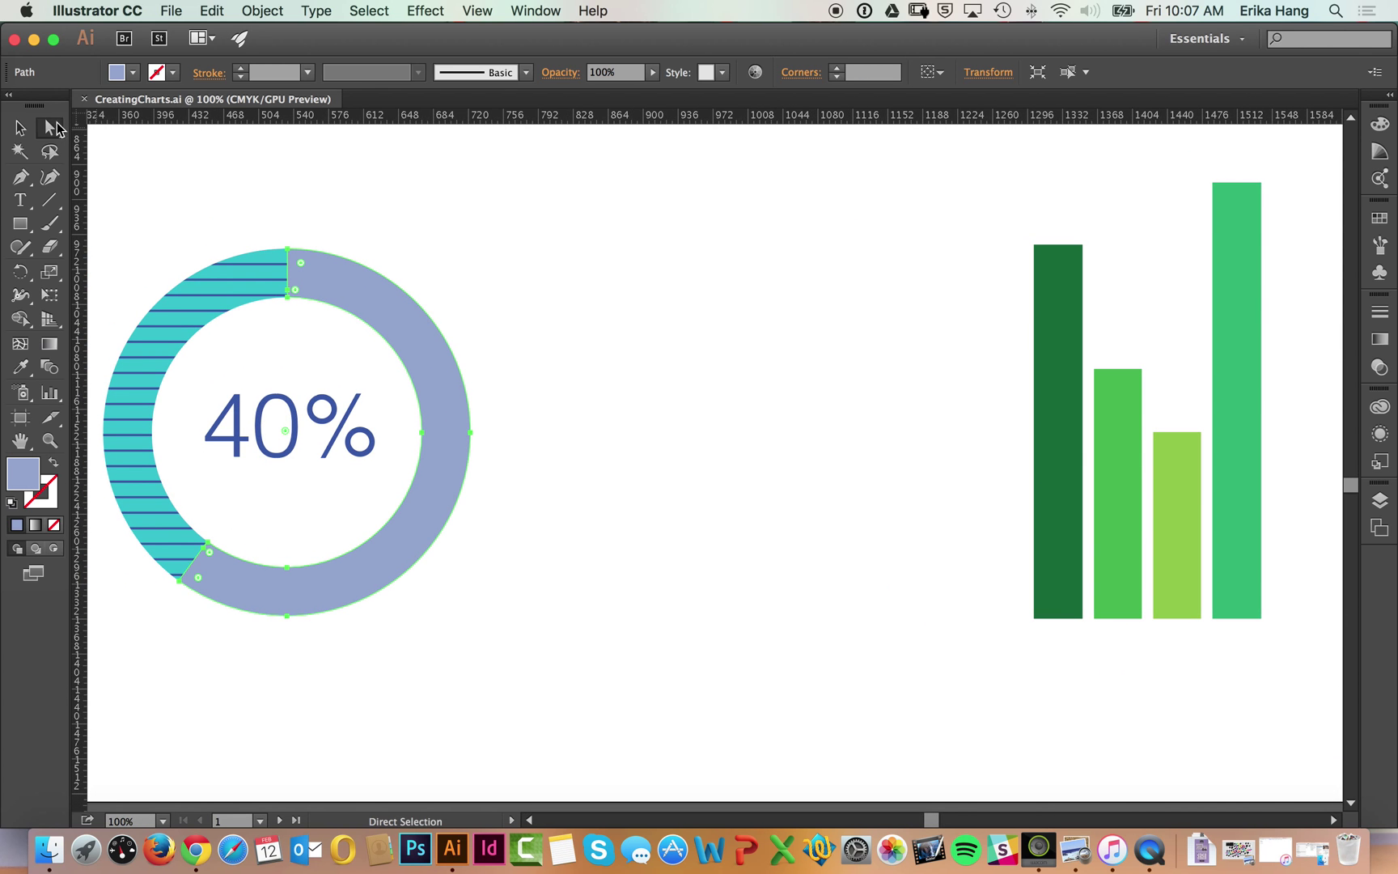
{"action": "left_click_drag", "start_coordinate": [288, 246], "coordinate": [299, 186]}
{"action": "key", "text": "super+z"}
- Reshape the lavender arc by moving its top outer anchor to about X 542 px, Y 863 px, undo it and deselect the arc
{"action": "left_click", "coordinate": [287, 249]}
{"action": "left_click_drag", "start_coordinate": [287, 249], "coordinate": [305, 165]}
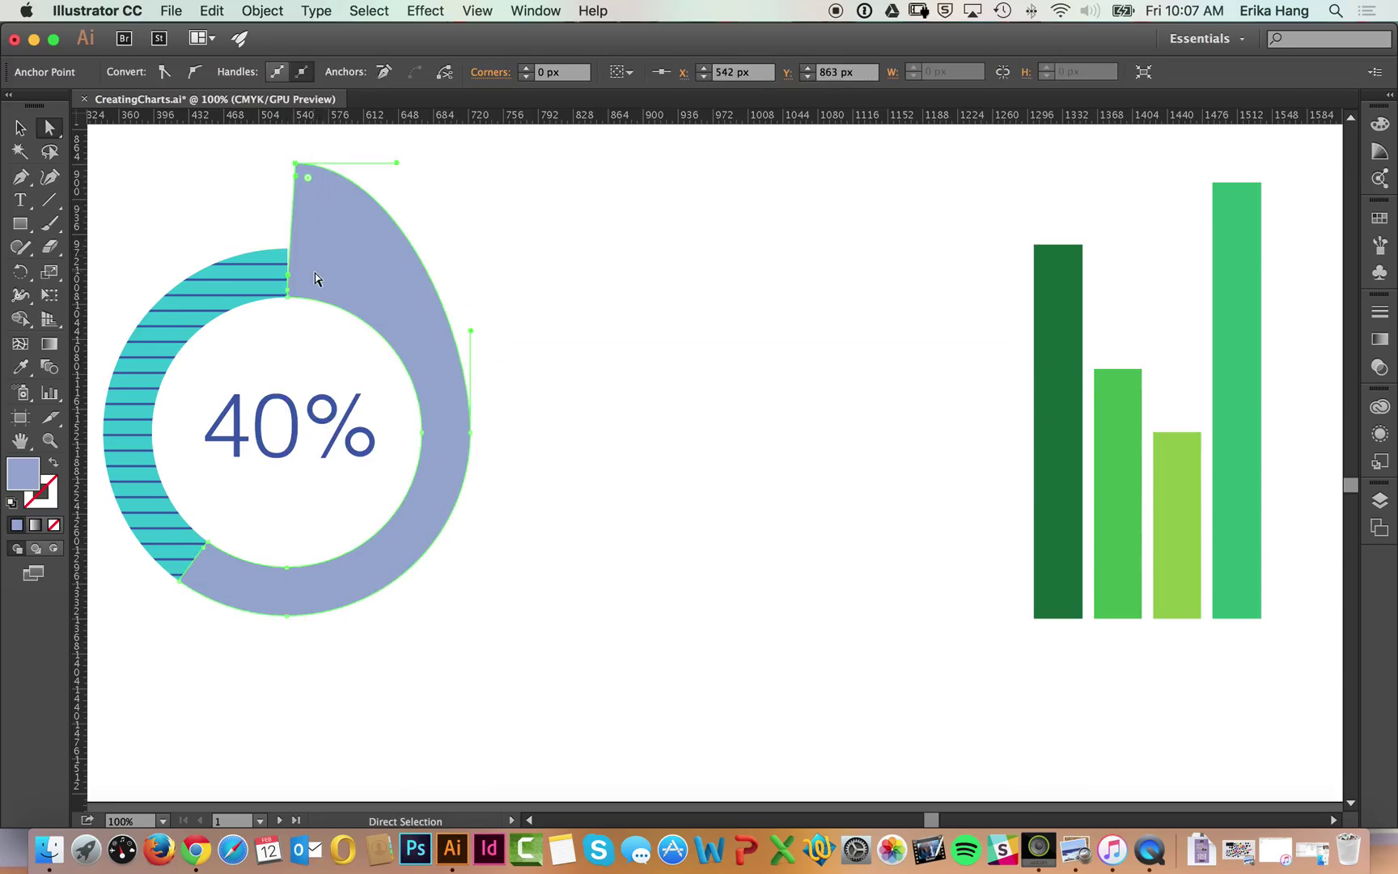
{"action": "key", "text": "super"}
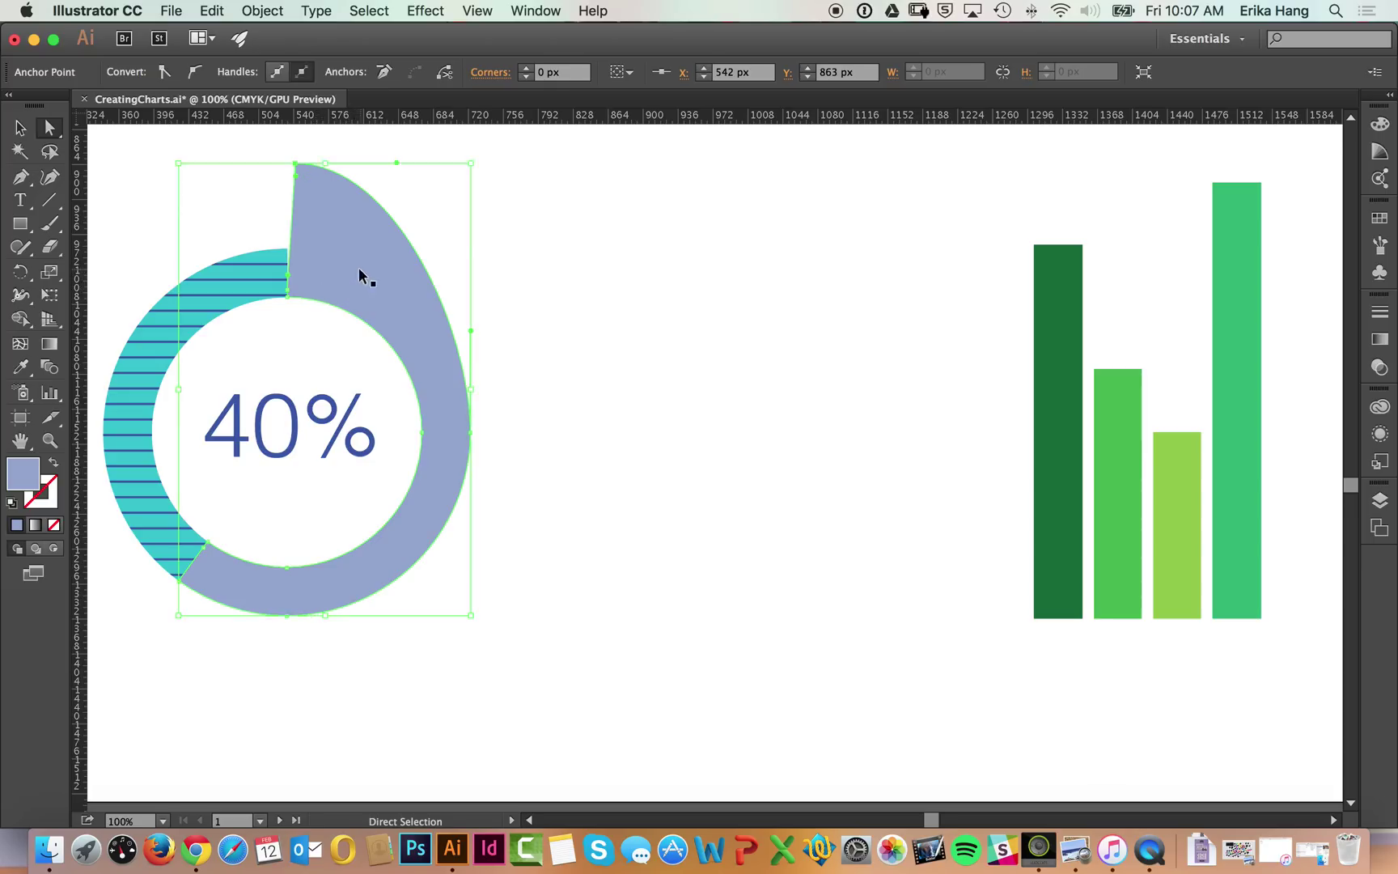
{"action": "key", "text": "super+z"}
{"action": "left_click", "coordinate": [307, 188]}
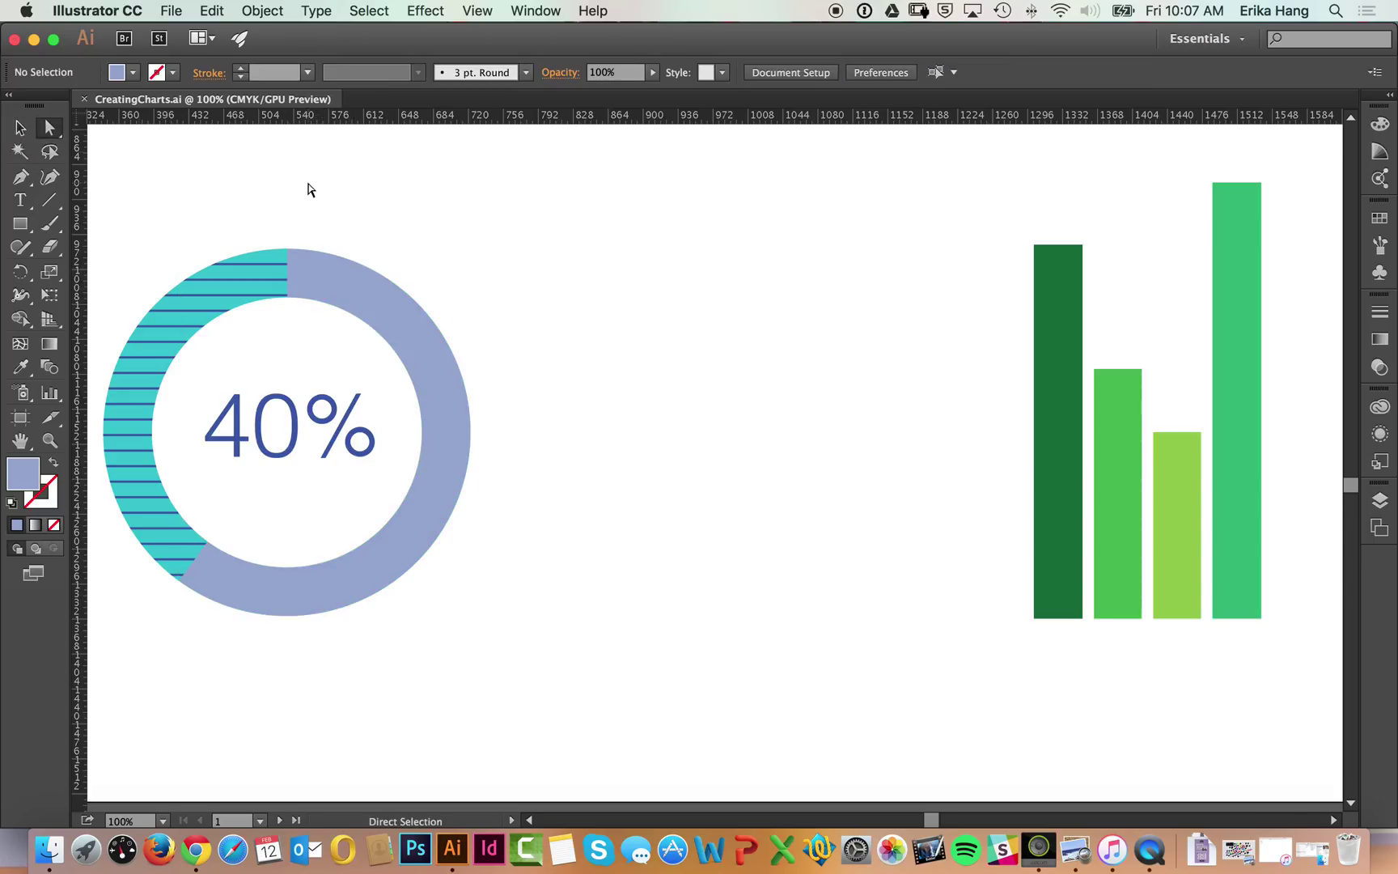
{"action": "key", "text": "super+minus"}
{"action": "key", "text": "super+minus"}
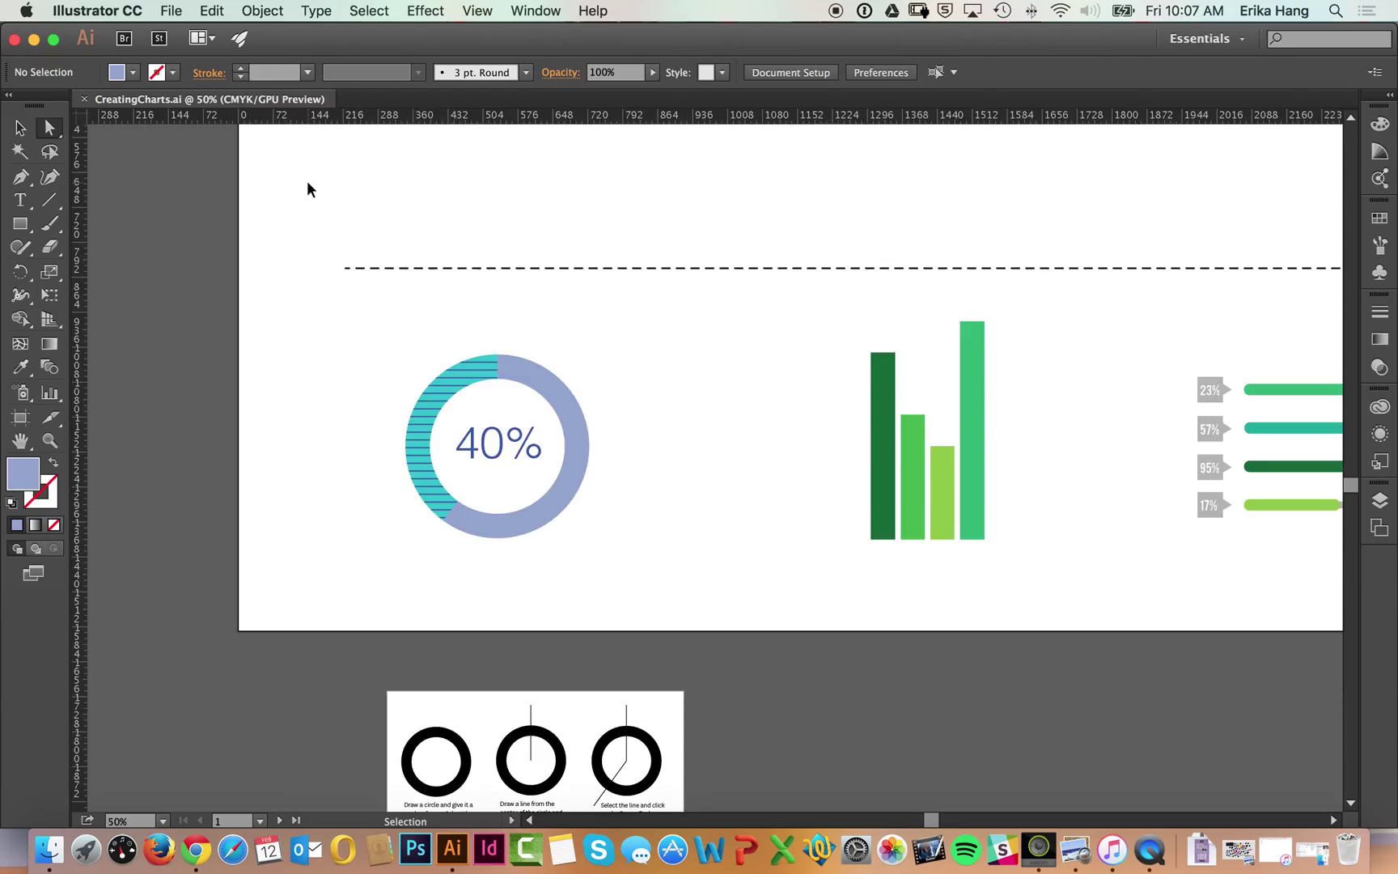
{"action": "key", "text": "space"}
{"action": "left_click_drag", "start_coordinate": [600, 328], "coordinate": [545, 513]}
{"action": "left_click_drag", "start_coordinate": [563, 440], "coordinate": [547, 405]}
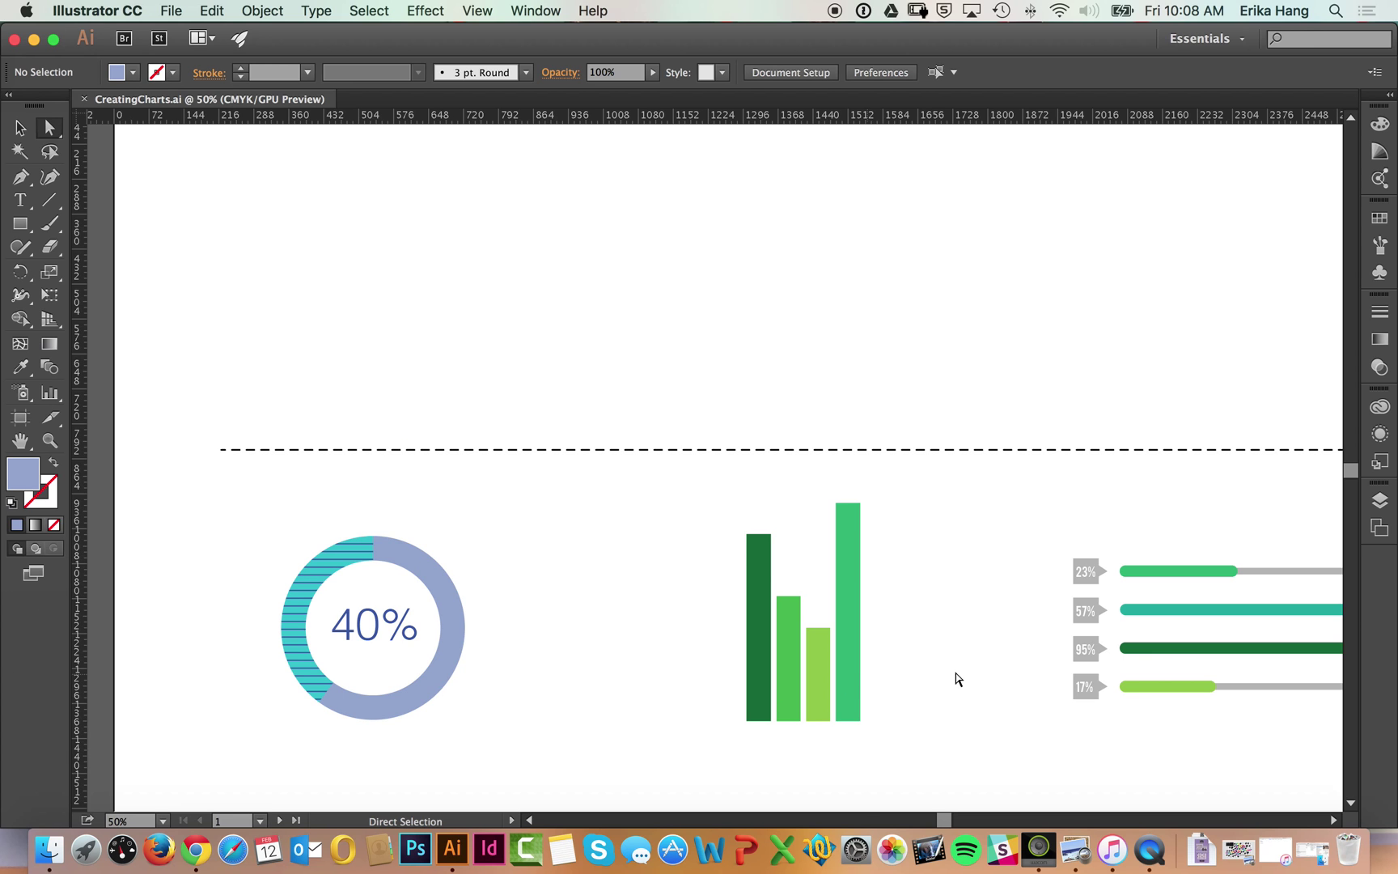
- Switch to Preview and examine the BadExample1.jpg and BadExample2.jpg infographics
{"action": "left_click", "coordinate": [1245, 856]}
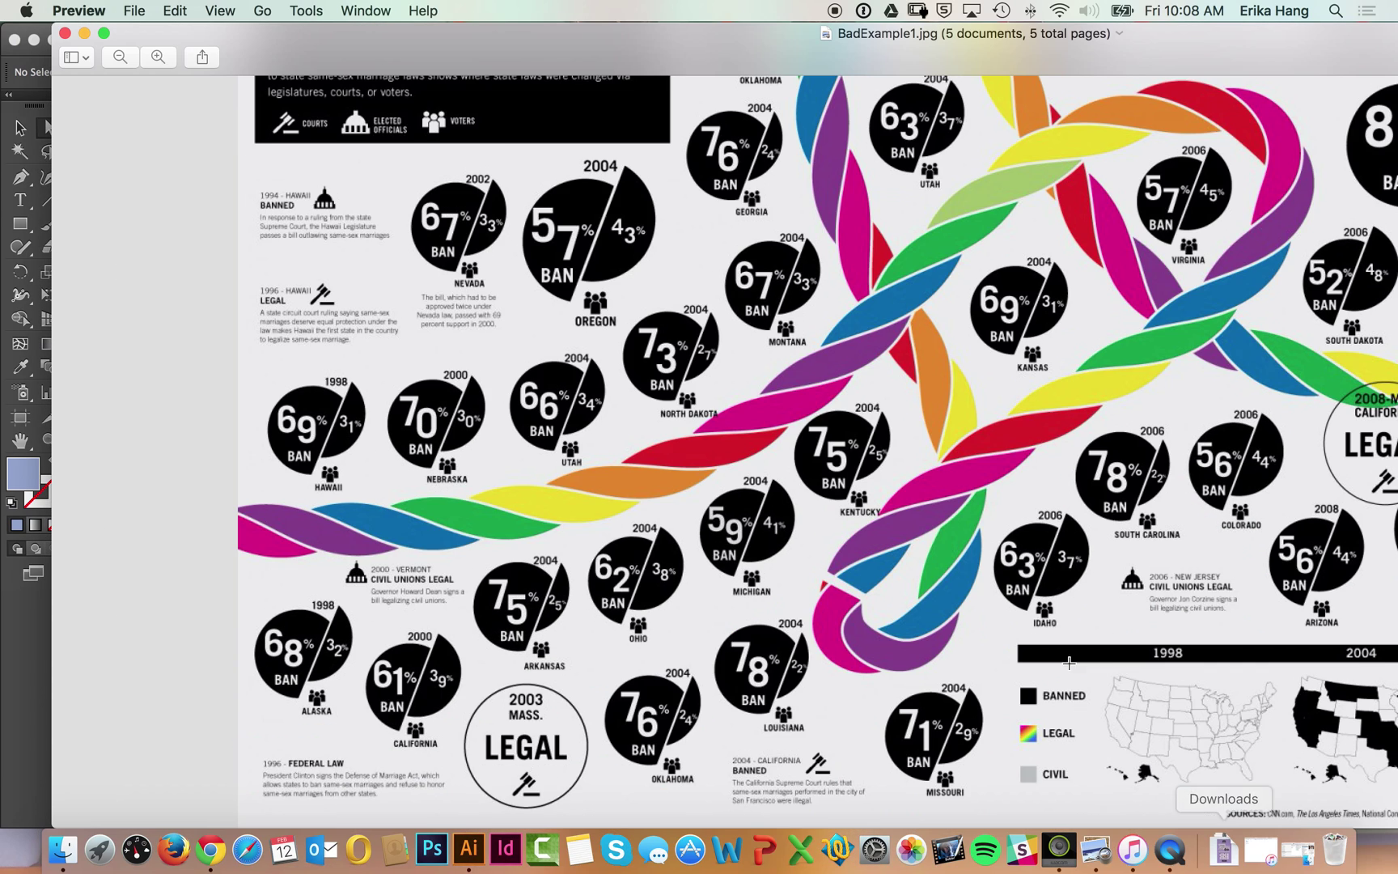
{"action": "left_click", "coordinate": [103, 34]}
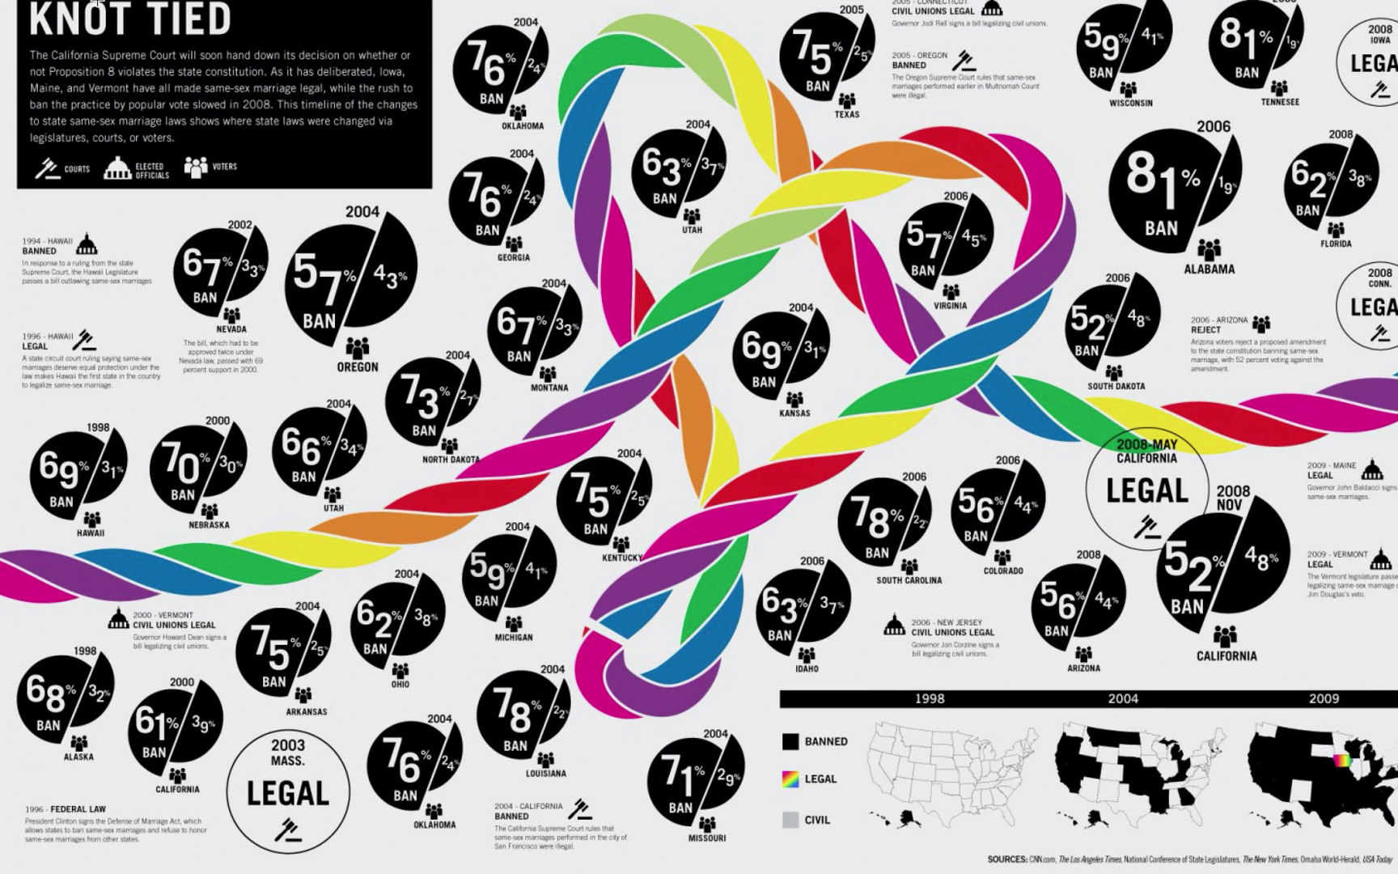
{"action": "mouse_move", "coordinate": [95, 2]}
{"action": "left_click", "coordinate": [52, 32]}
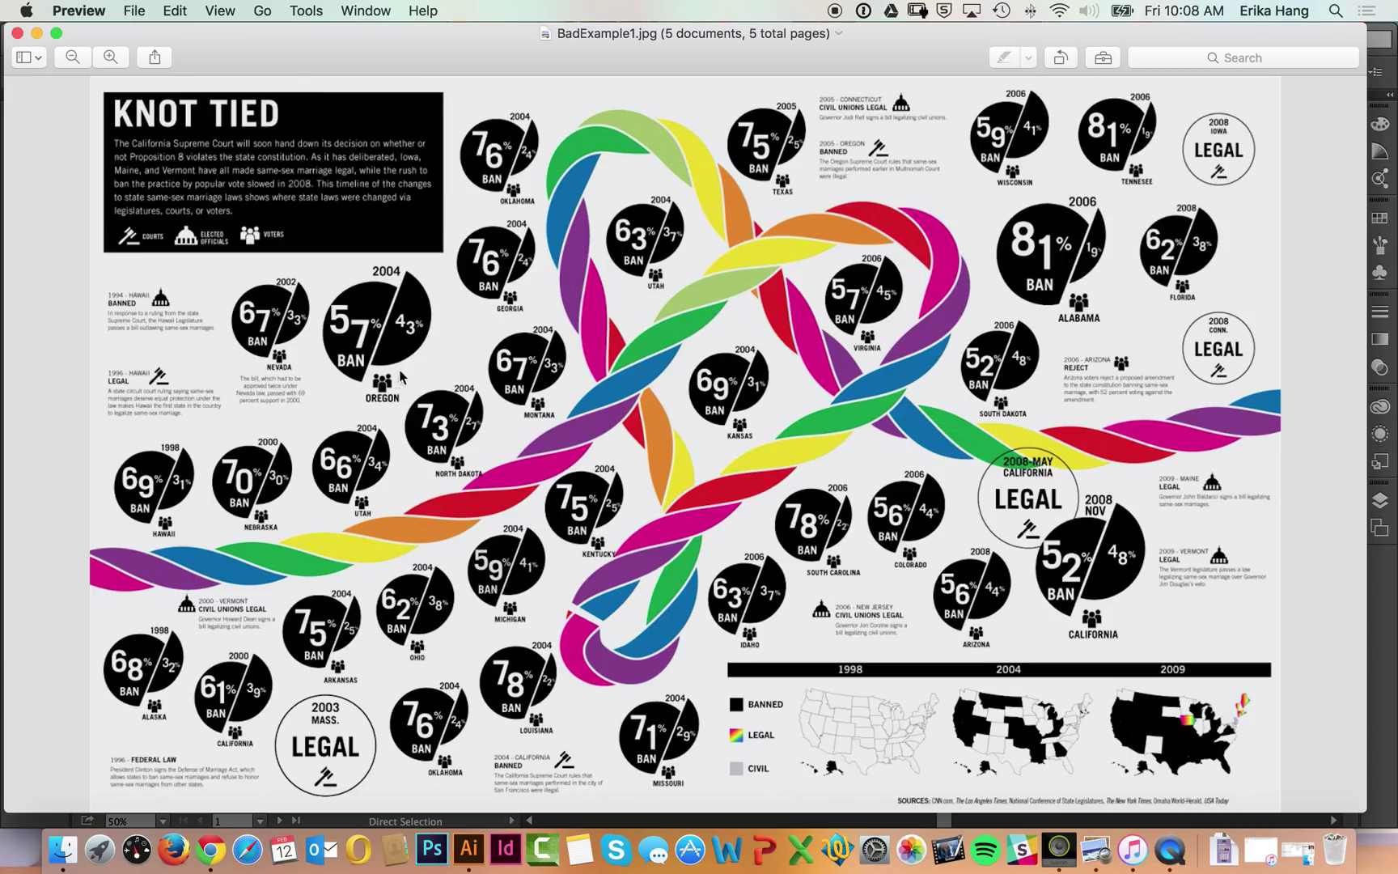
{"action": "key", "text": "Right"}
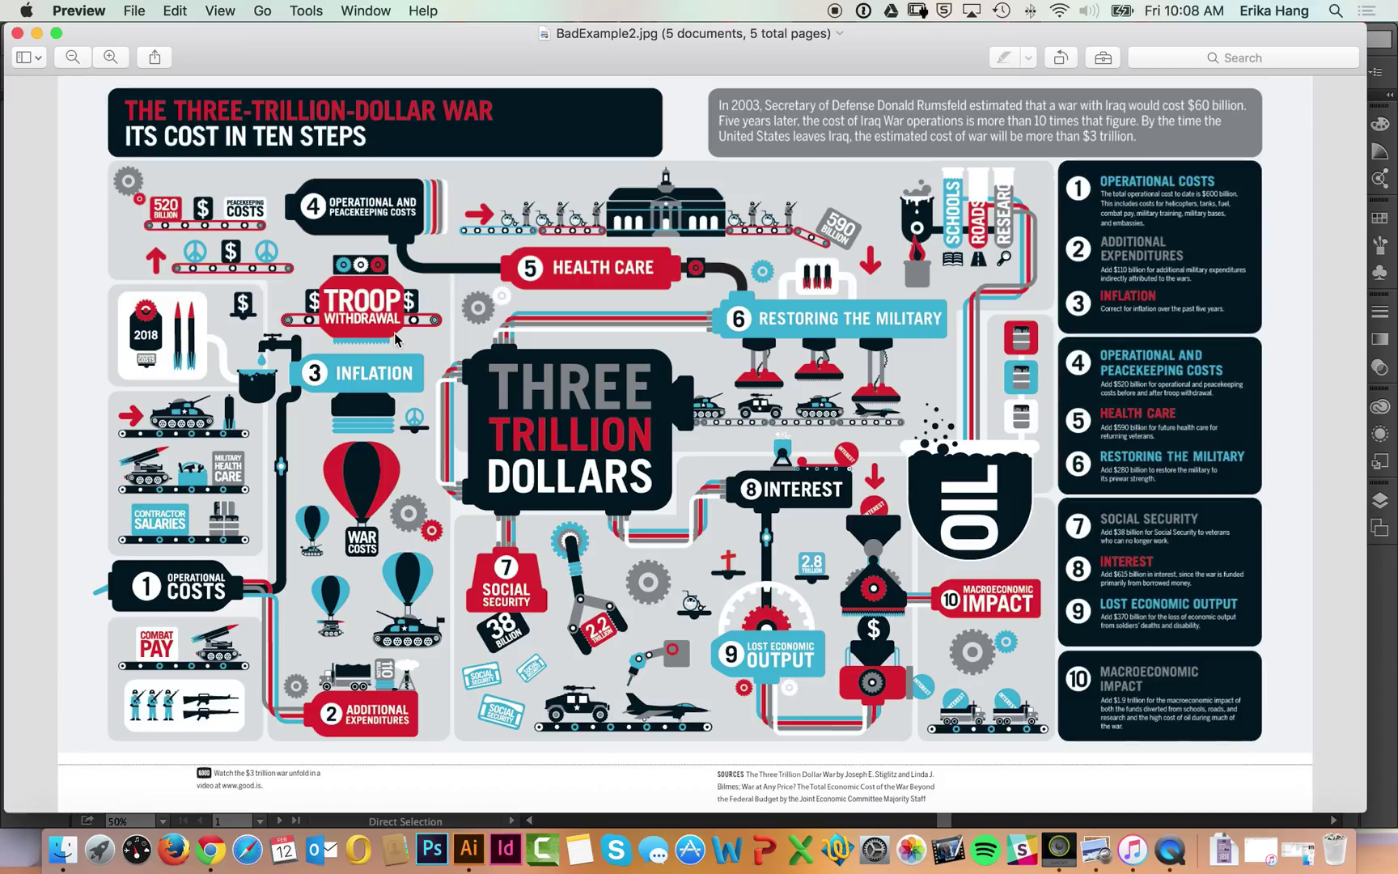
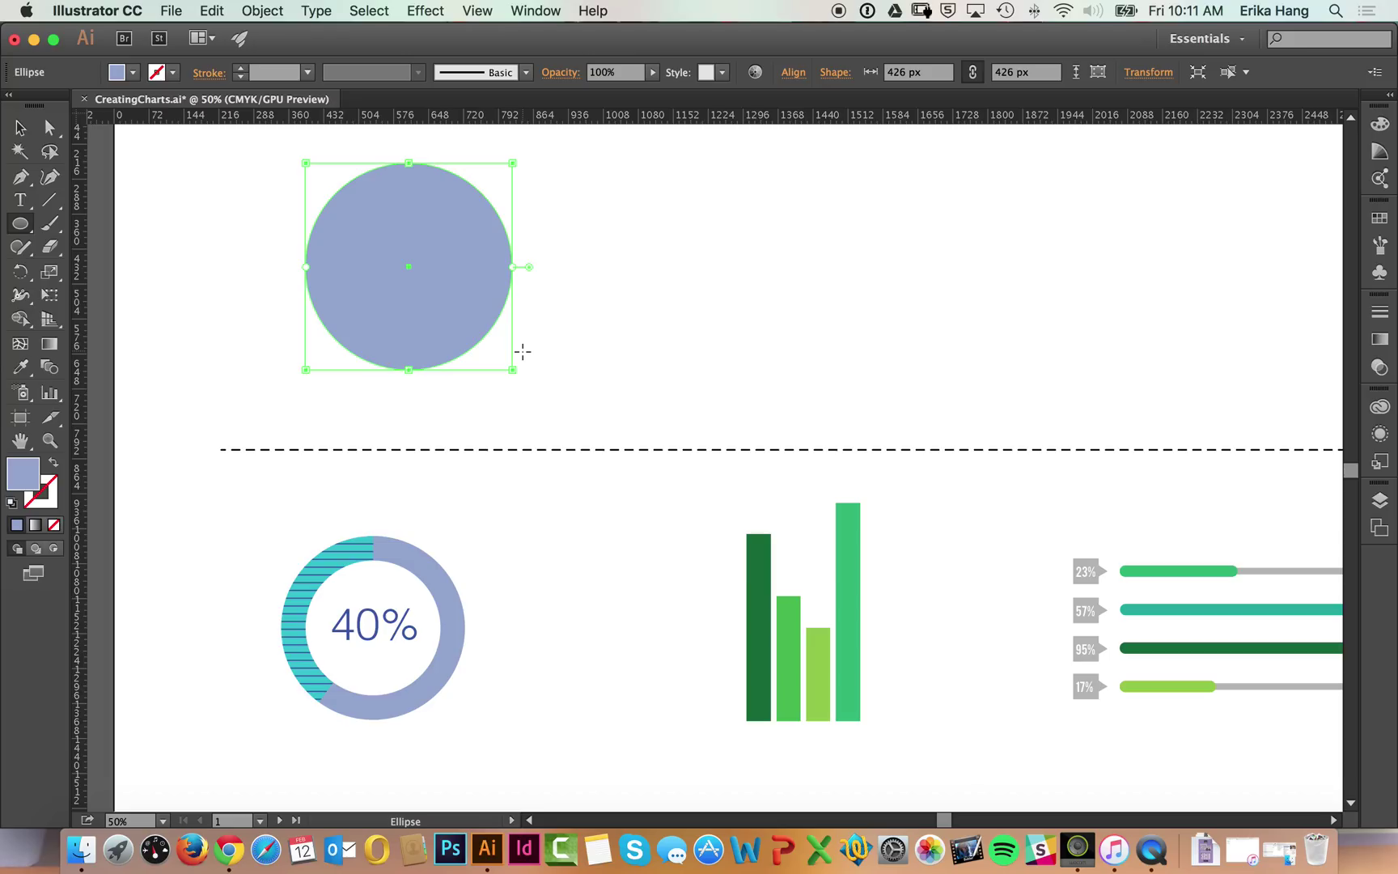
- Move the large lavender circle directly above the 40% donut chart
{"action": "left_click", "coordinate": [49, 127]}
{"action": "left_click", "coordinate": [21, 127]}
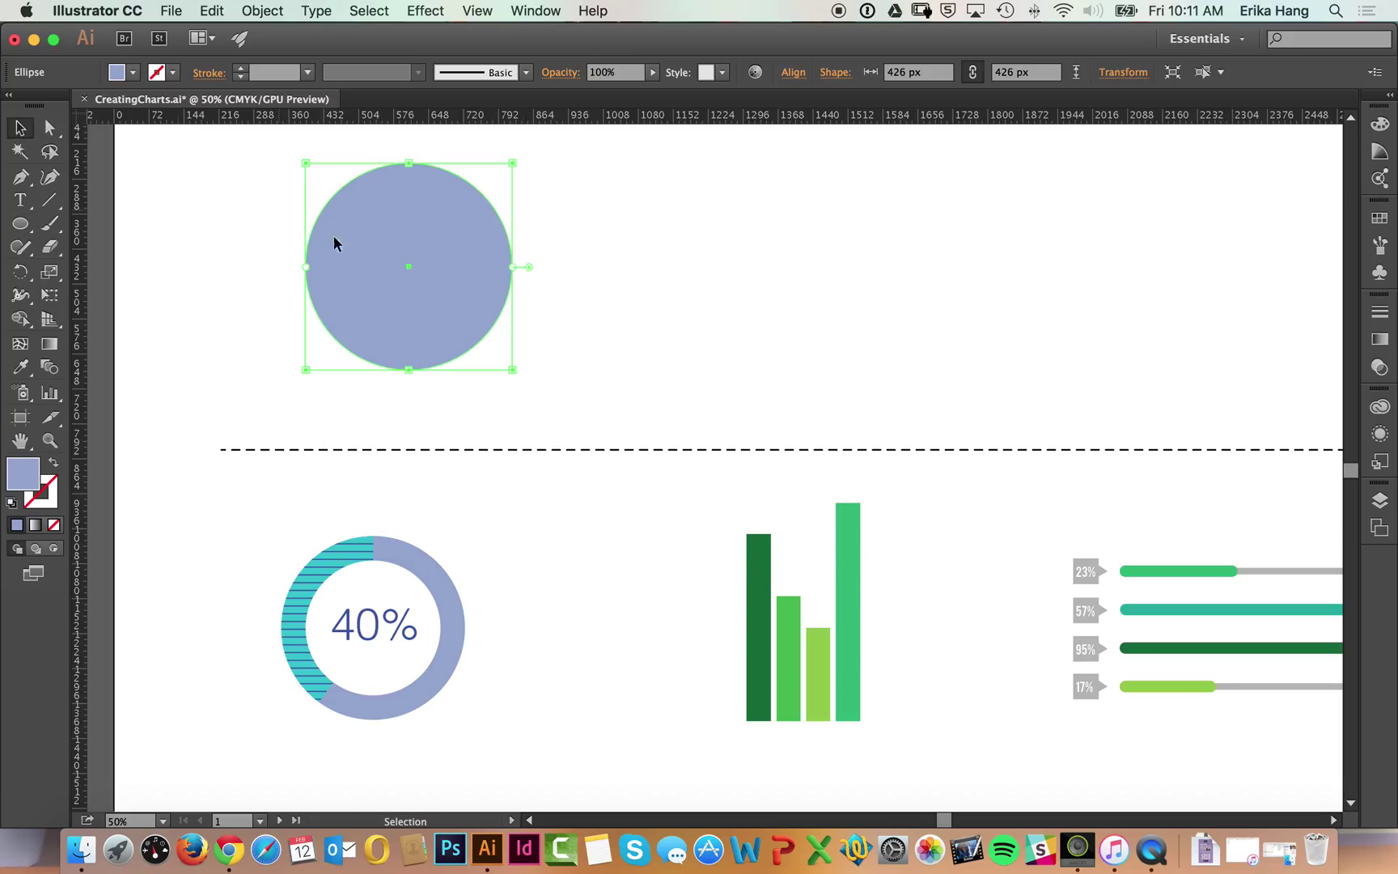
{"action": "left_click_drag", "start_coordinate": [415, 242], "coordinate": [453, 290]}
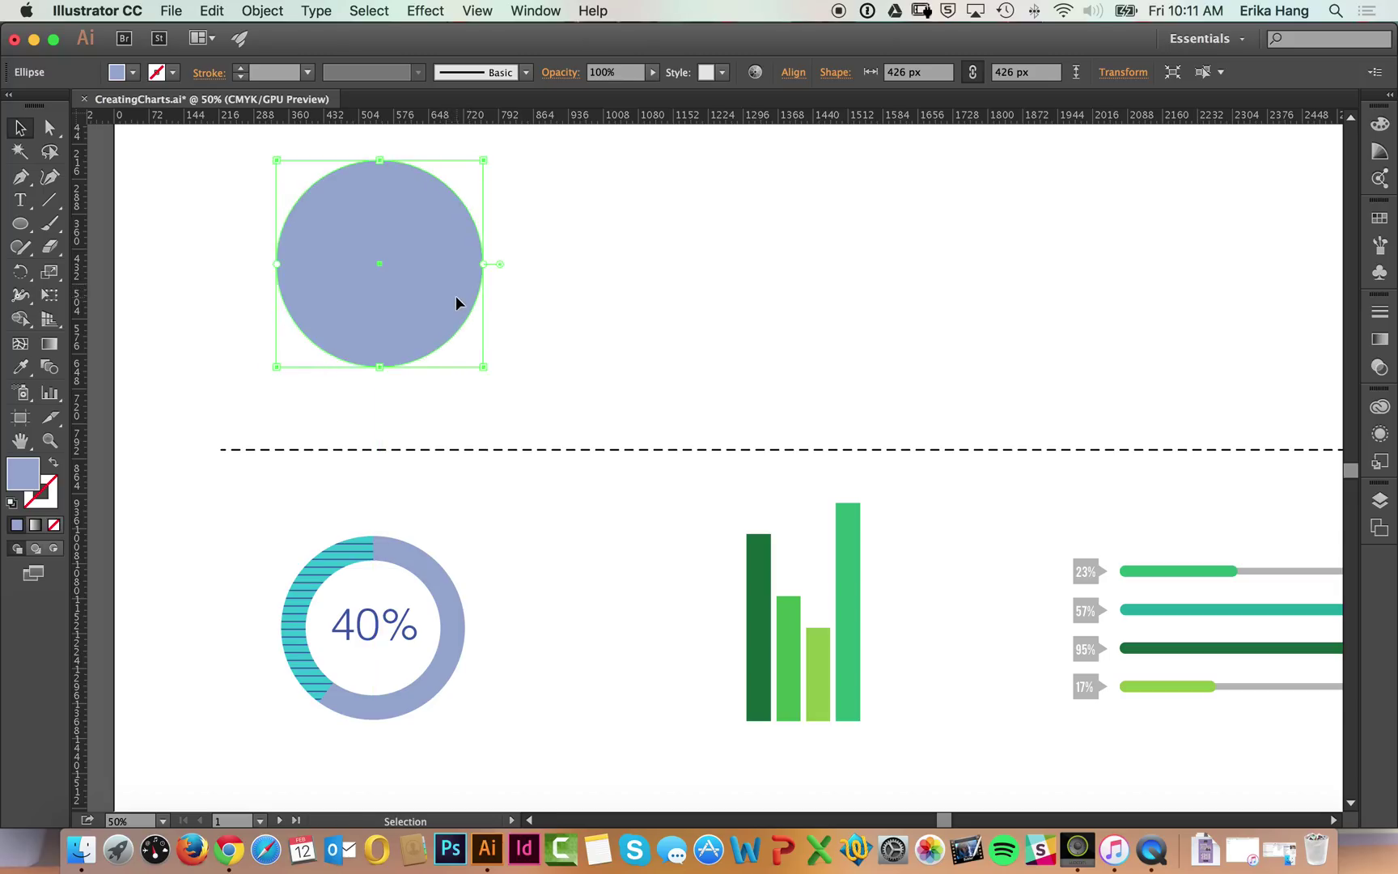
- Fill the large circle above the donut chart with the light green swatch
{"action": "left_click", "coordinate": [135, 74]}
{"action": "left_click", "coordinate": [135, 74]}
{"action": "left_click", "coordinate": [132, 72]}
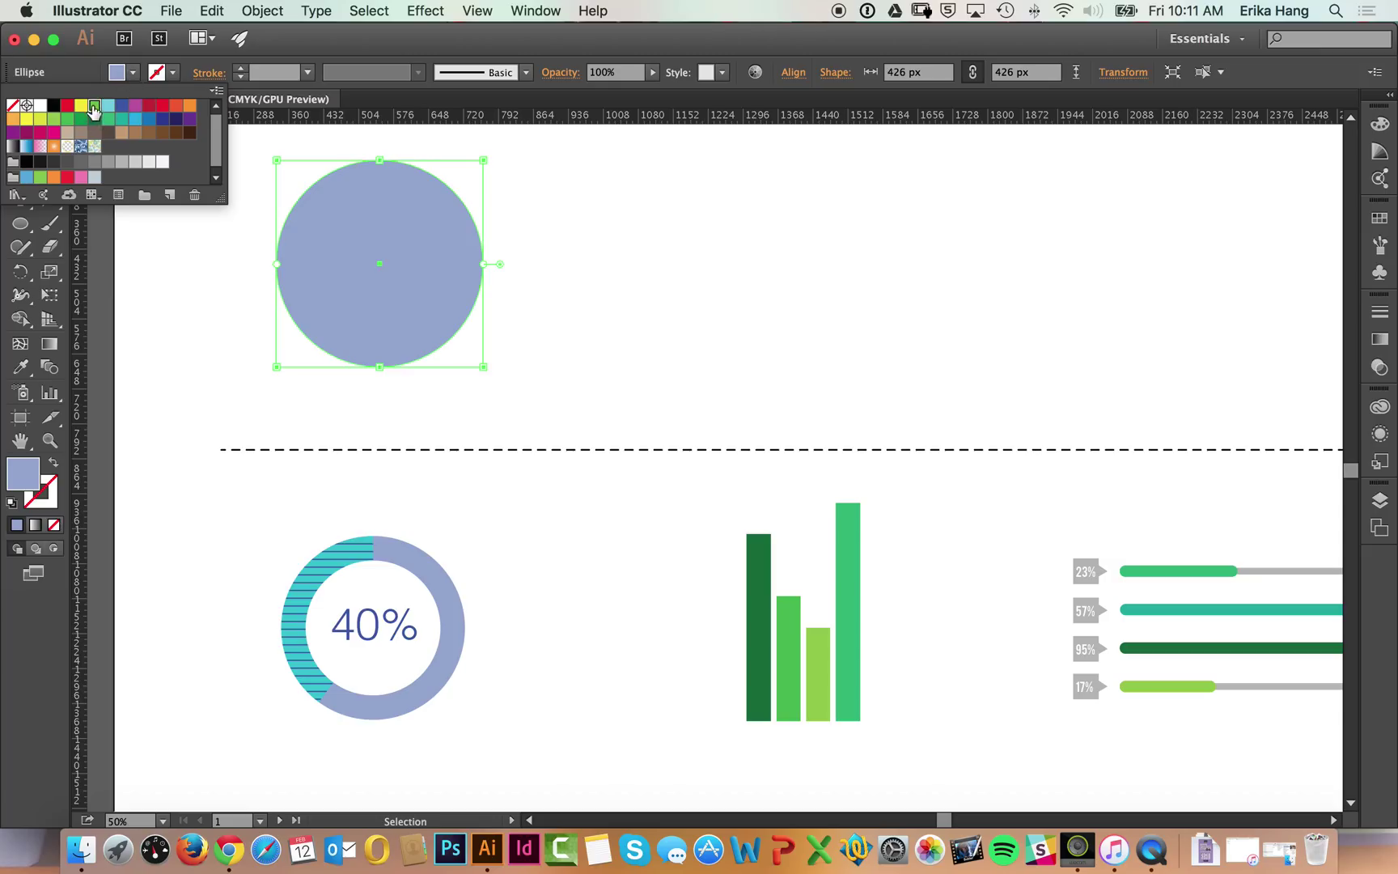
{"action": "left_click", "coordinate": [160, 71]}
{"action": "left_click", "coordinate": [171, 71]}
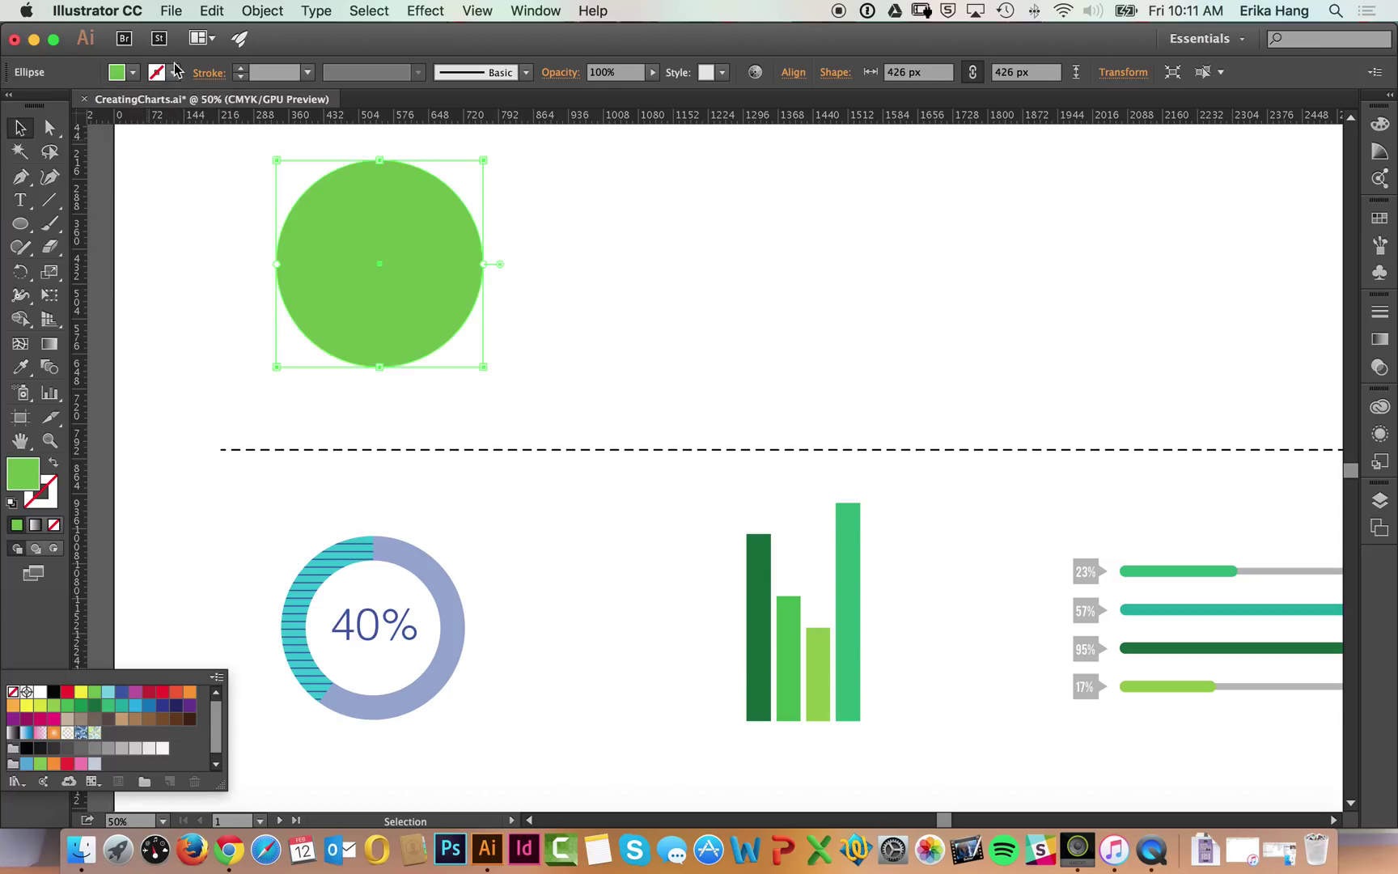
{"action": "left_click", "coordinate": [175, 67]}
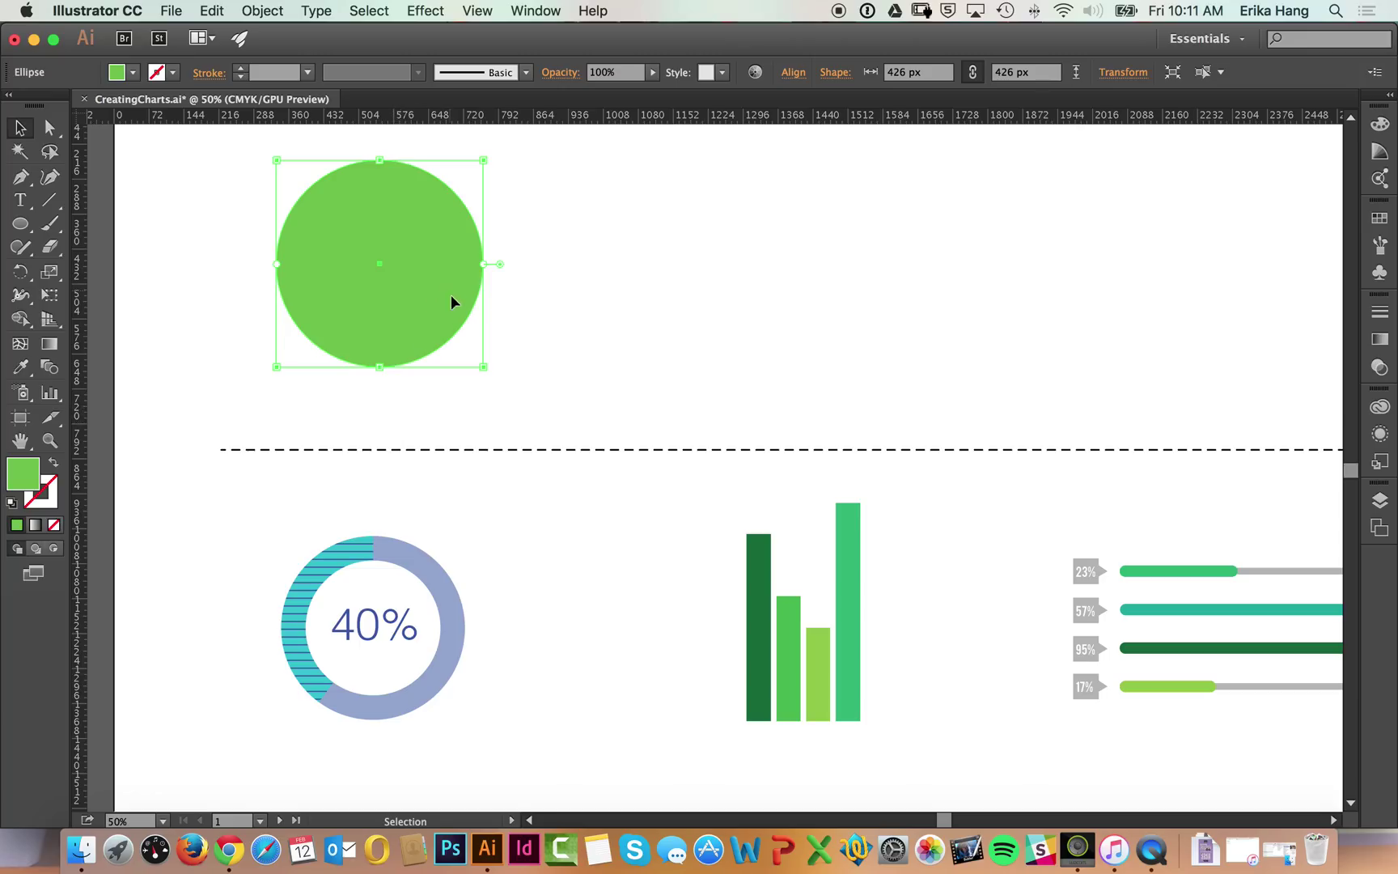
- Set the large circle's fill to none and give it a blue stroke
{"action": "left_click", "coordinate": [133, 72]}
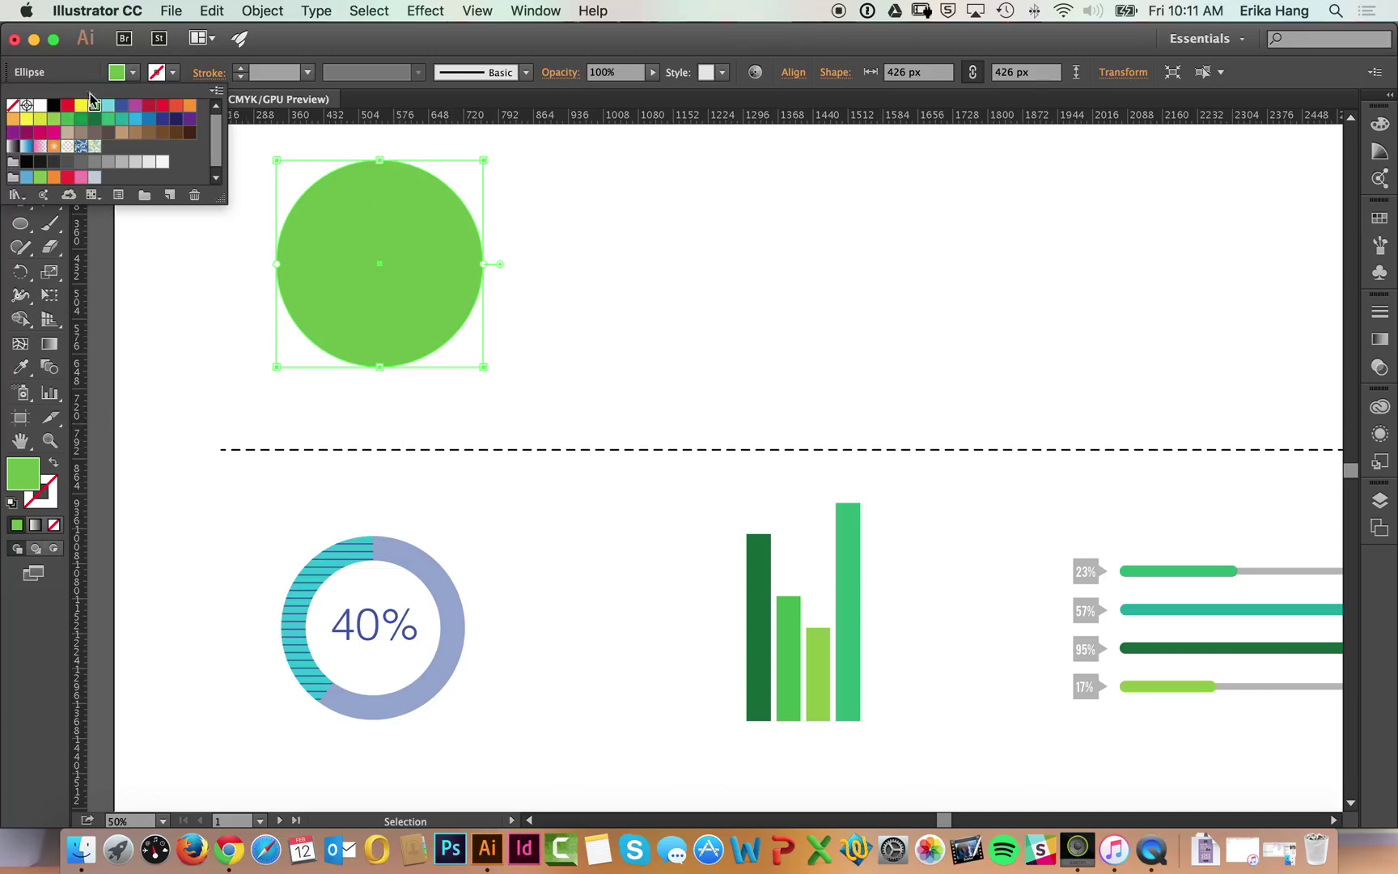
{"action": "left_click", "coordinate": [12, 105]}
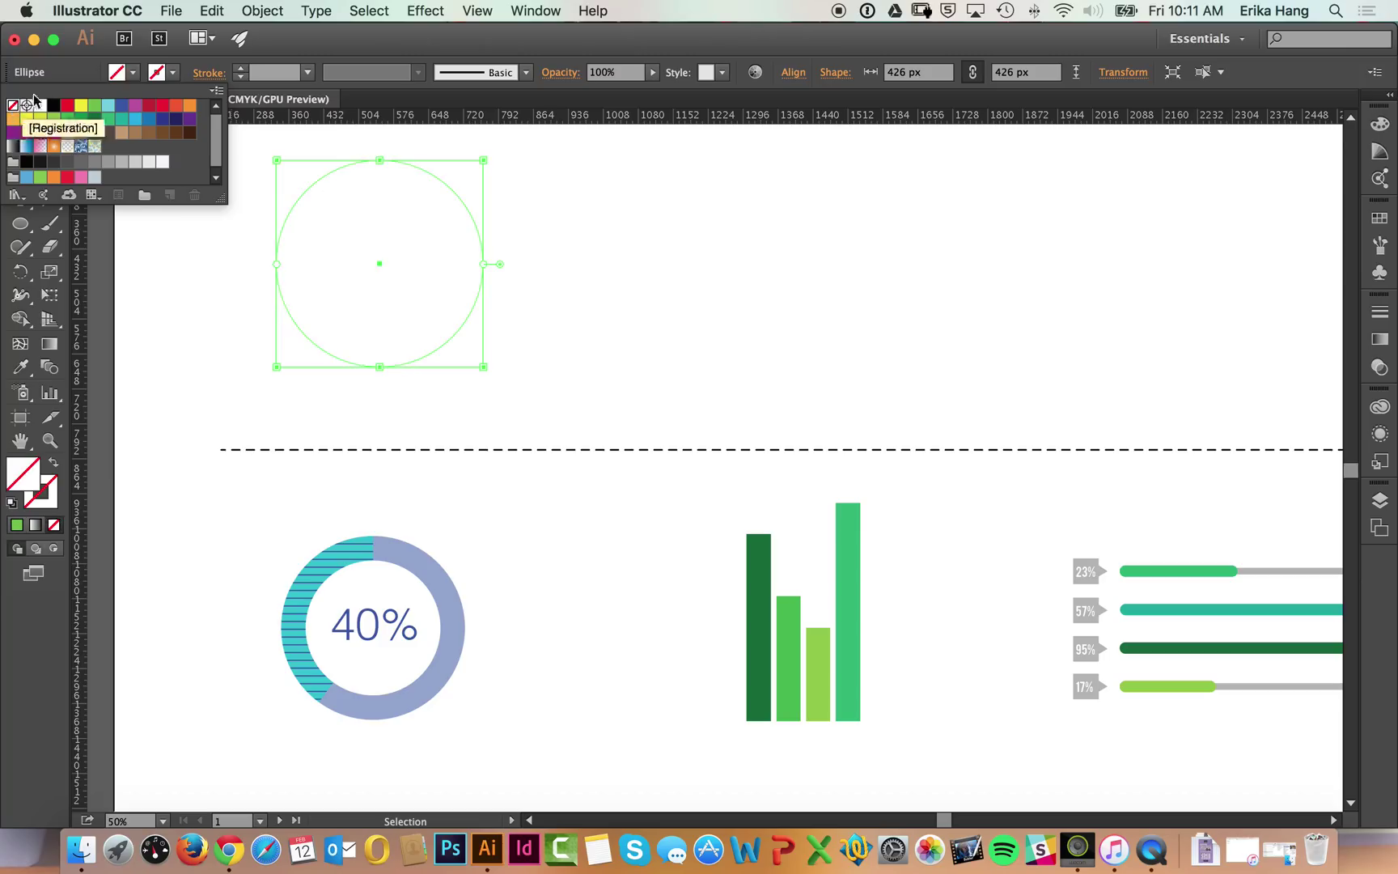
{"action": "left_click", "coordinate": [171, 73]}
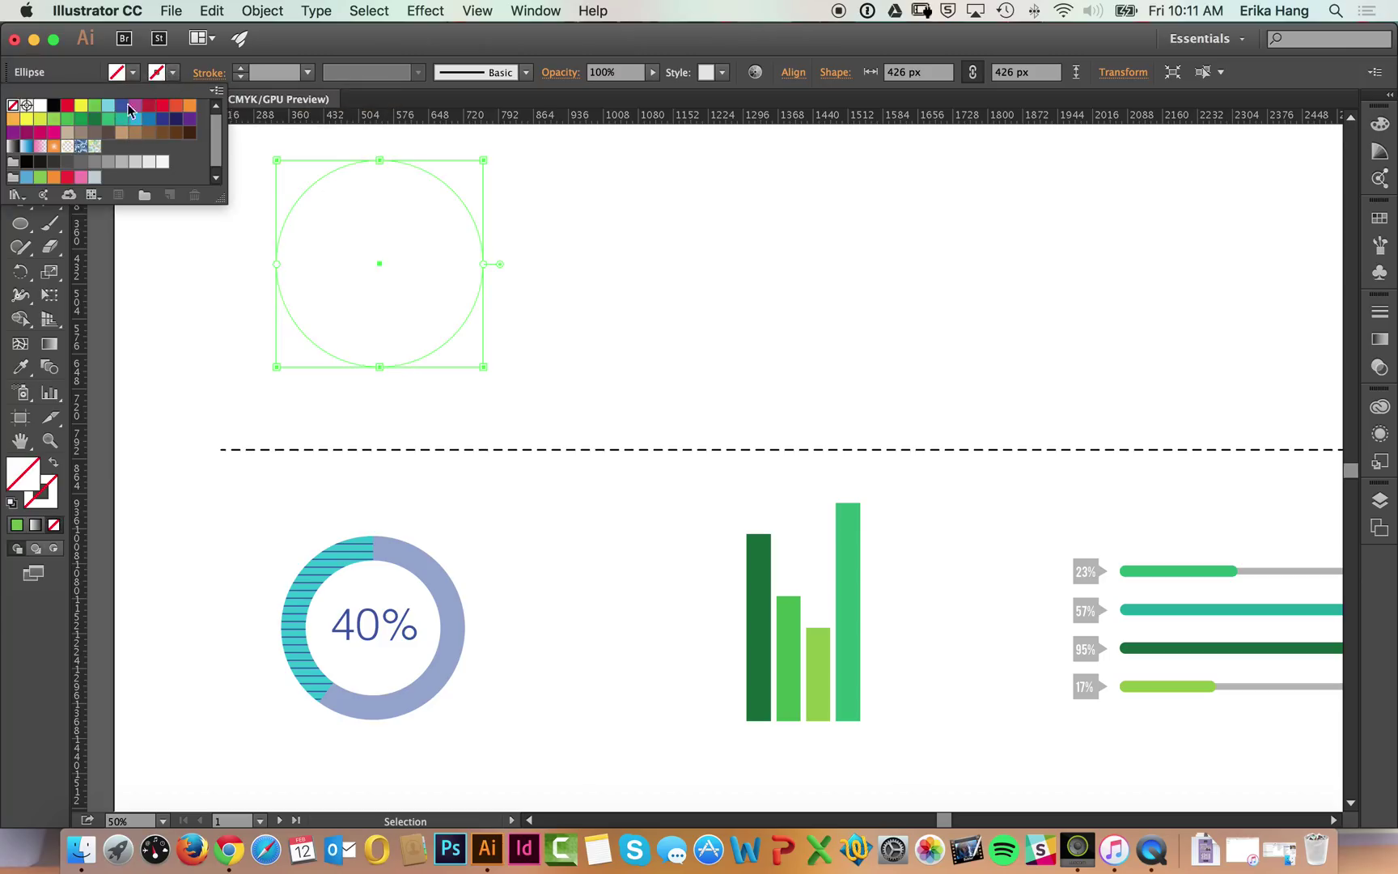
{"action": "left_click", "coordinate": [150, 125]}
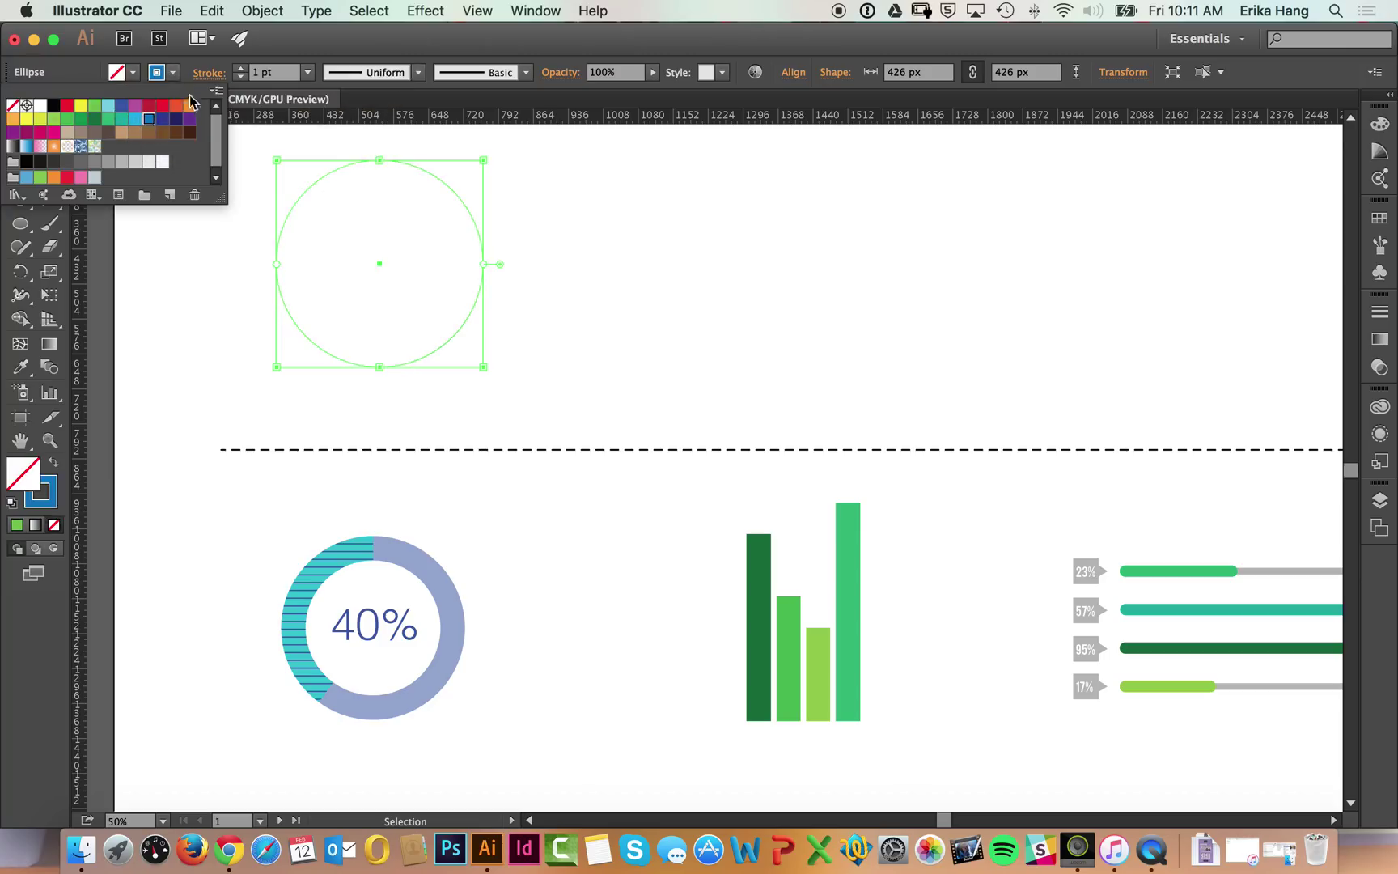
- Increase the blue circle's stroke weight to 28 pt
{"action": "left_click", "coordinate": [241, 69]}
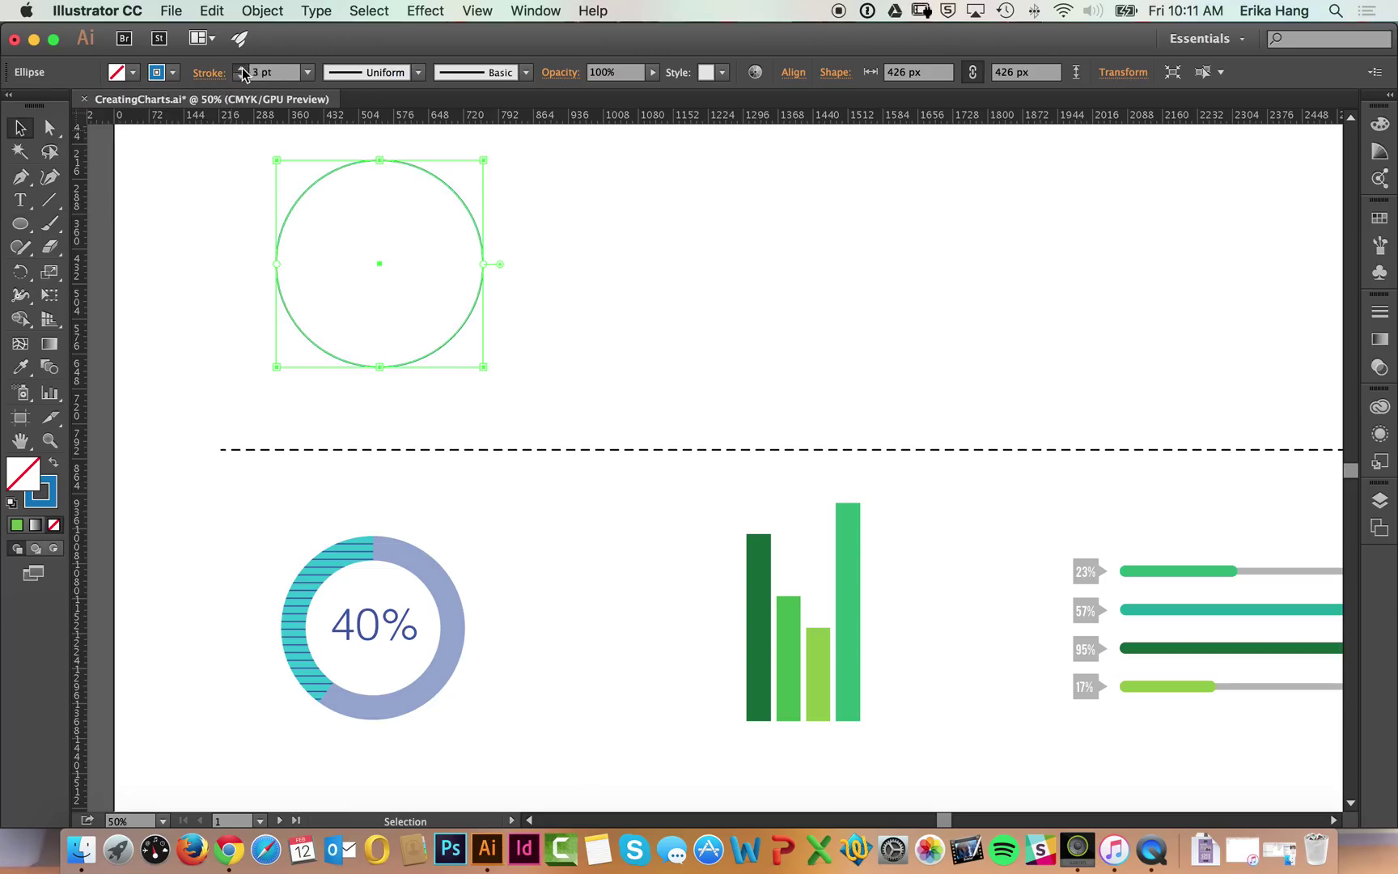
{"action": "left_click", "coordinate": [241, 69]}
{"action": "left_click", "coordinate": [242, 69]}
{"action": "left_click", "coordinate": [242, 69]}
{"action": "left_click", "coordinate": [242, 69]}
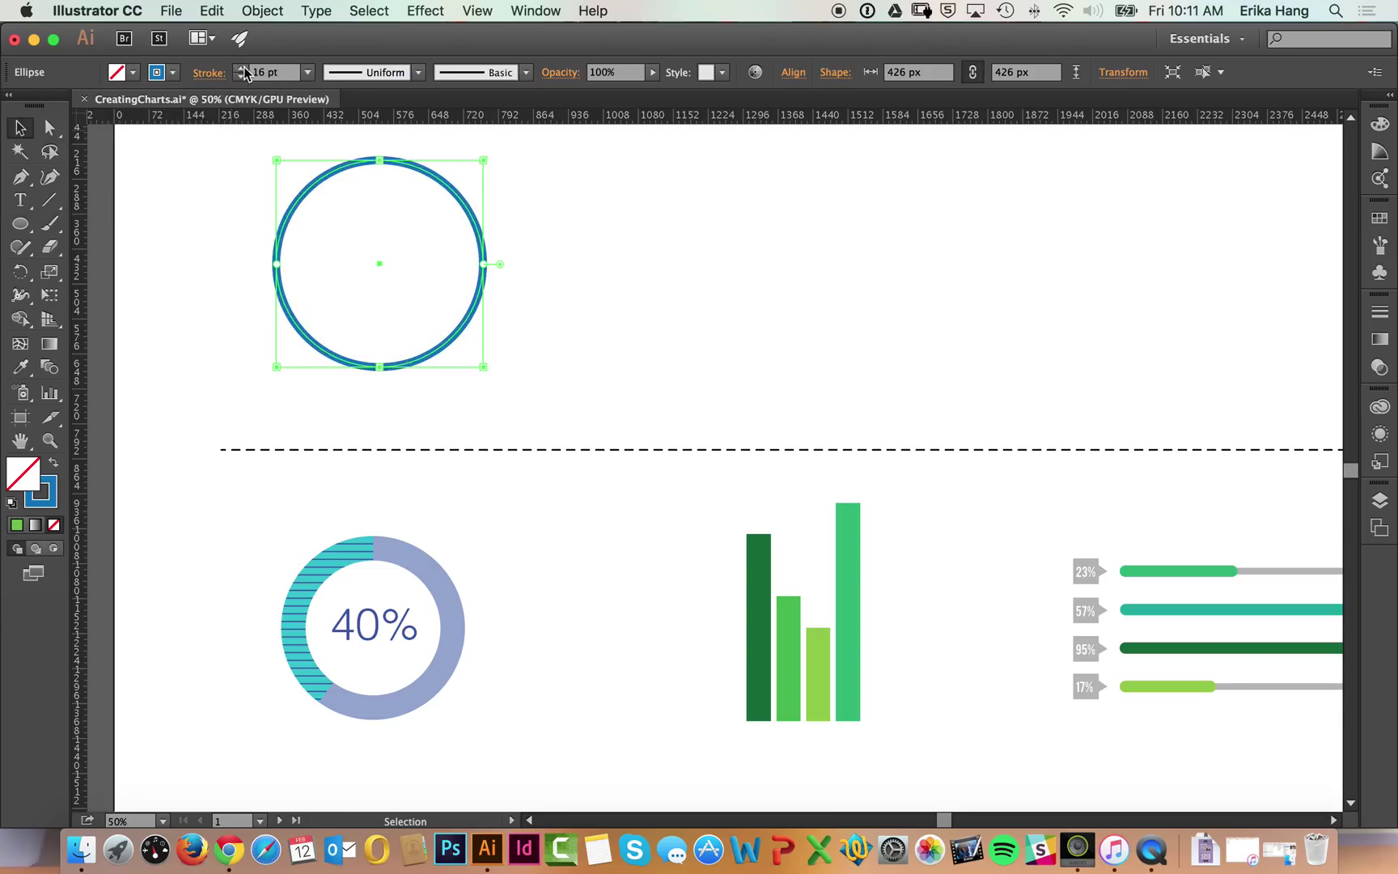
{"action": "left_click", "coordinate": [242, 68]}
{"action": "left_click", "coordinate": [242, 69]}
{"action": "left_click", "coordinate": [241, 69]}
{"action": "left_click", "coordinate": [241, 69]}
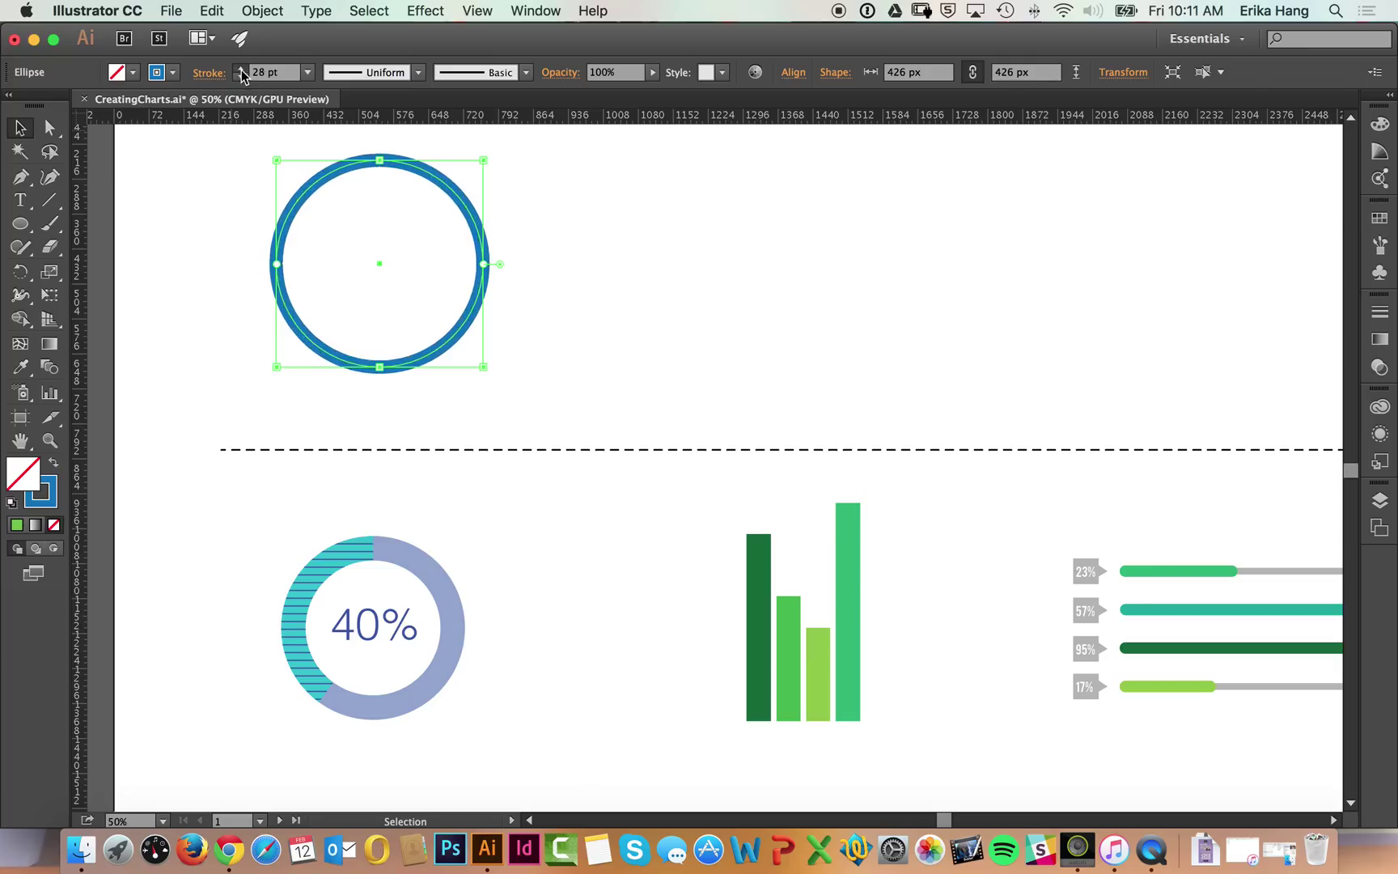
- Increase the blue circle's stroke weight to 60 pt
{"action": "left_click", "coordinate": [242, 70]}
{"action": "left_click", "coordinate": [242, 69]}
{"action": "left_click", "coordinate": [241, 70]}
{"action": "left_click", "coordinate": [243, 70]}
{"action": "left_click", "coordinate": [243, 70]}
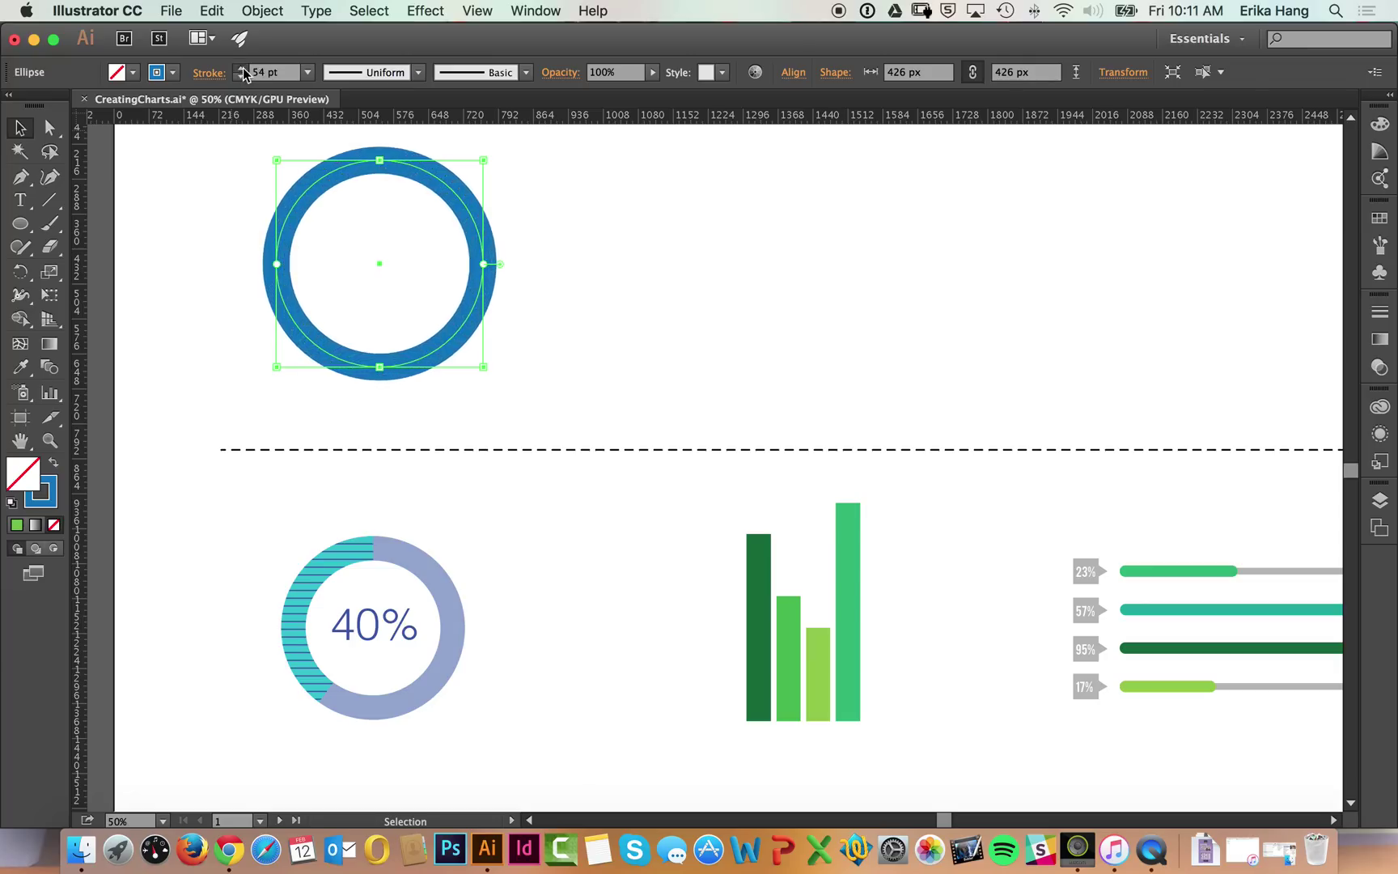
{"action": "left_click", "coordinate": [242, 68]}
{"action": "left_click", "coordinate": [243, 69]}
{"action": "left_click", "coordinate": [242, 68]}
{"action": "left_click", "coordinate": [242, 68]}
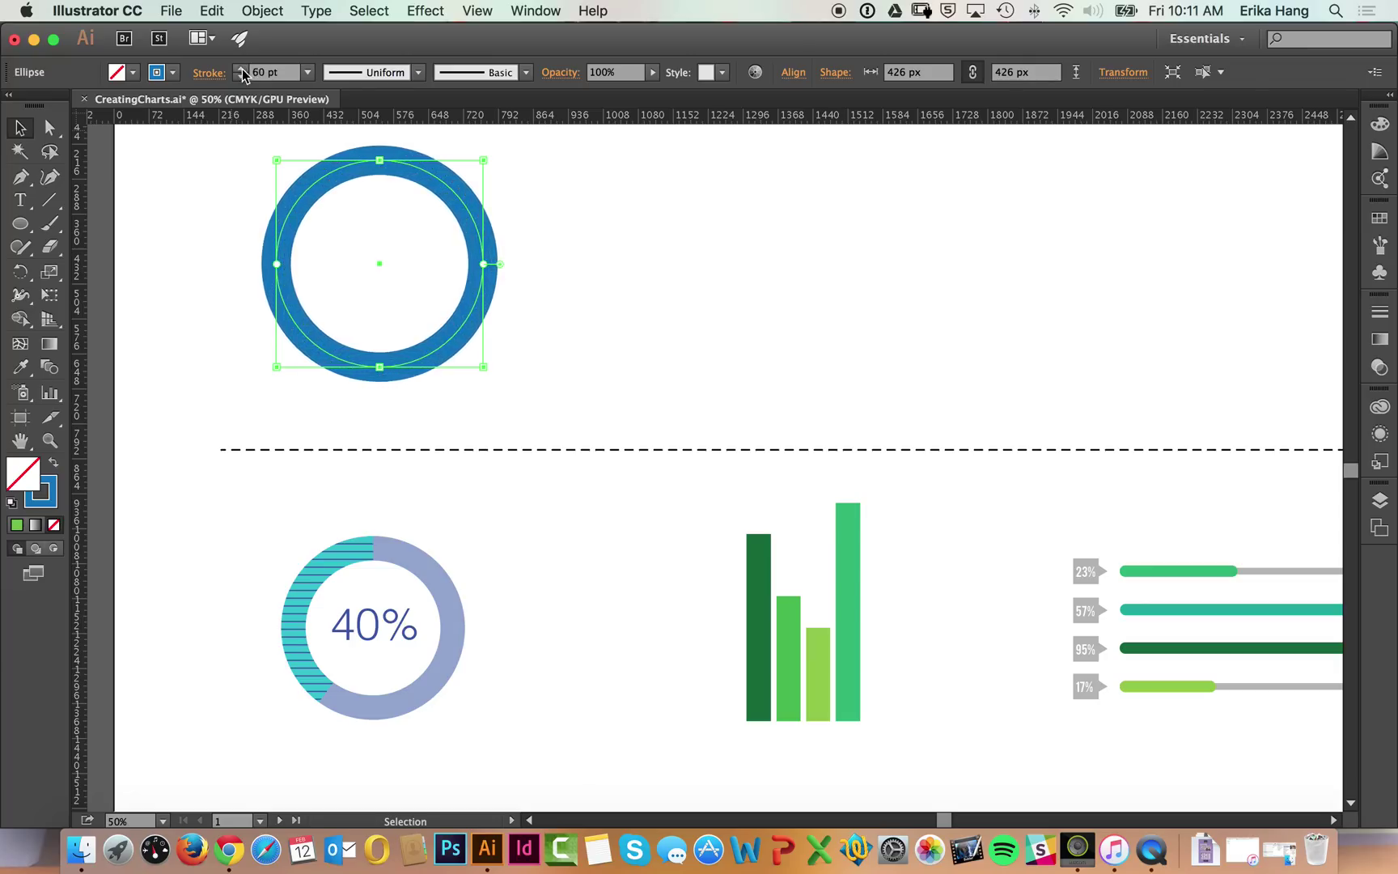
- Move the blue ring slightly down on the artboard and deselect it
{"action": "left_click", "coordinate": [559, 219]}
{"action": "left_click", "coordinate": [485, 228]}
{"action": "left_click_drag", "start_coordinate": [481, 232], "coordinate": [480, 238]}
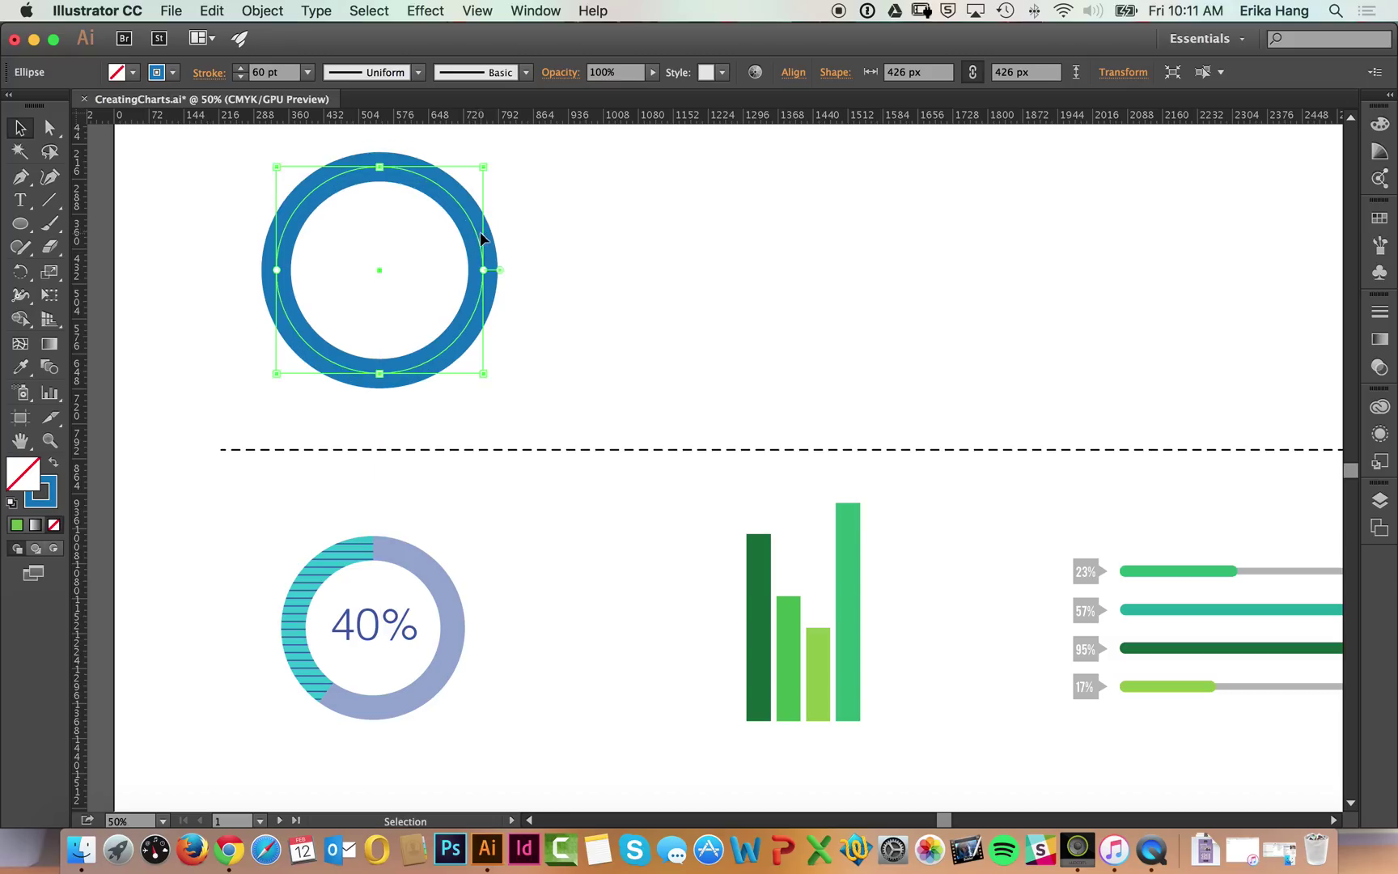
{"action": "left_click", "coordinate": [525, 201]}
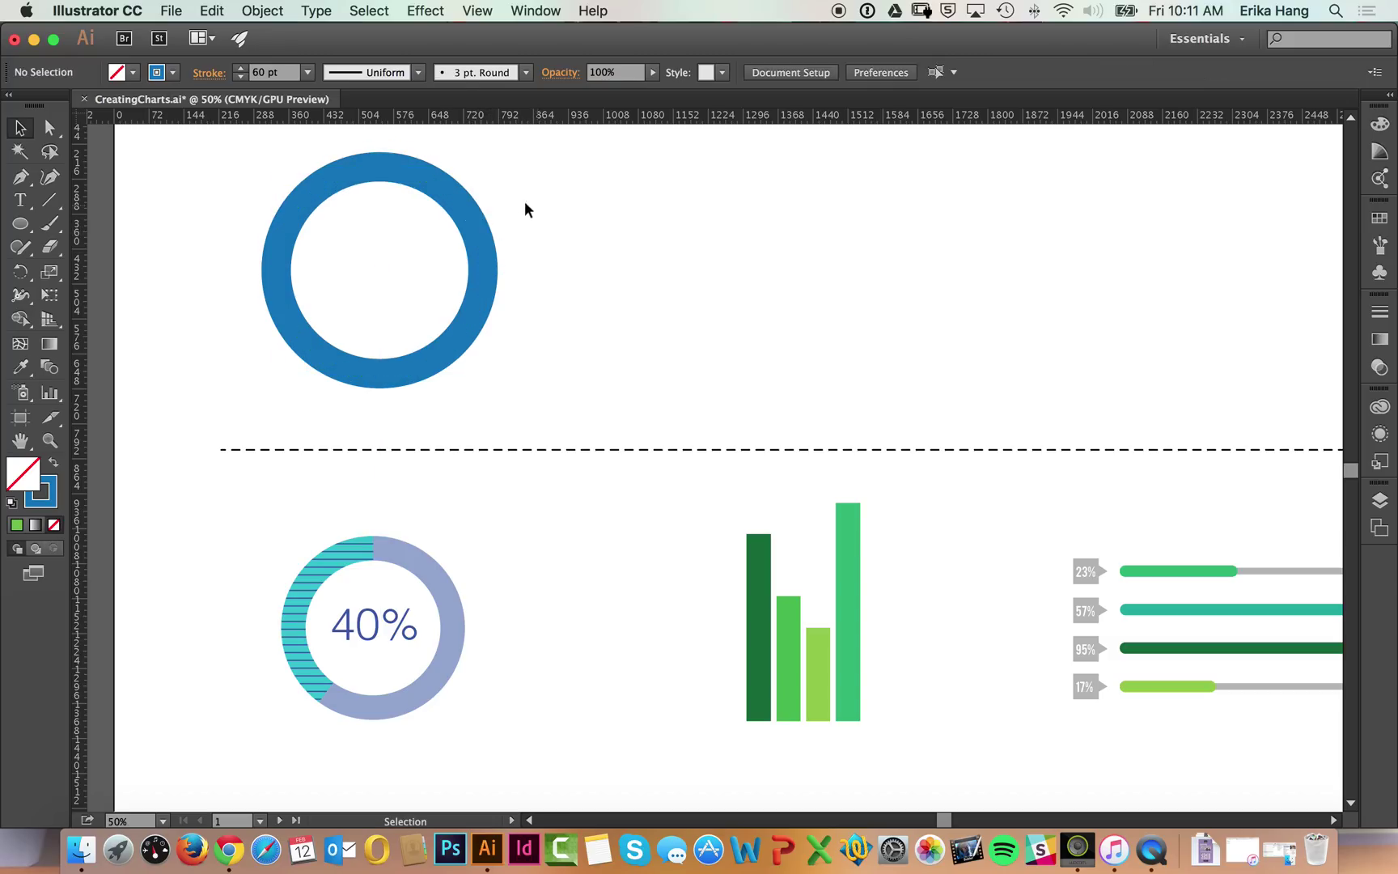
- Scale the blue ring down proportionally to about 367 px in width and height
{"action": "left_click", "coordinate": [462, 204]}
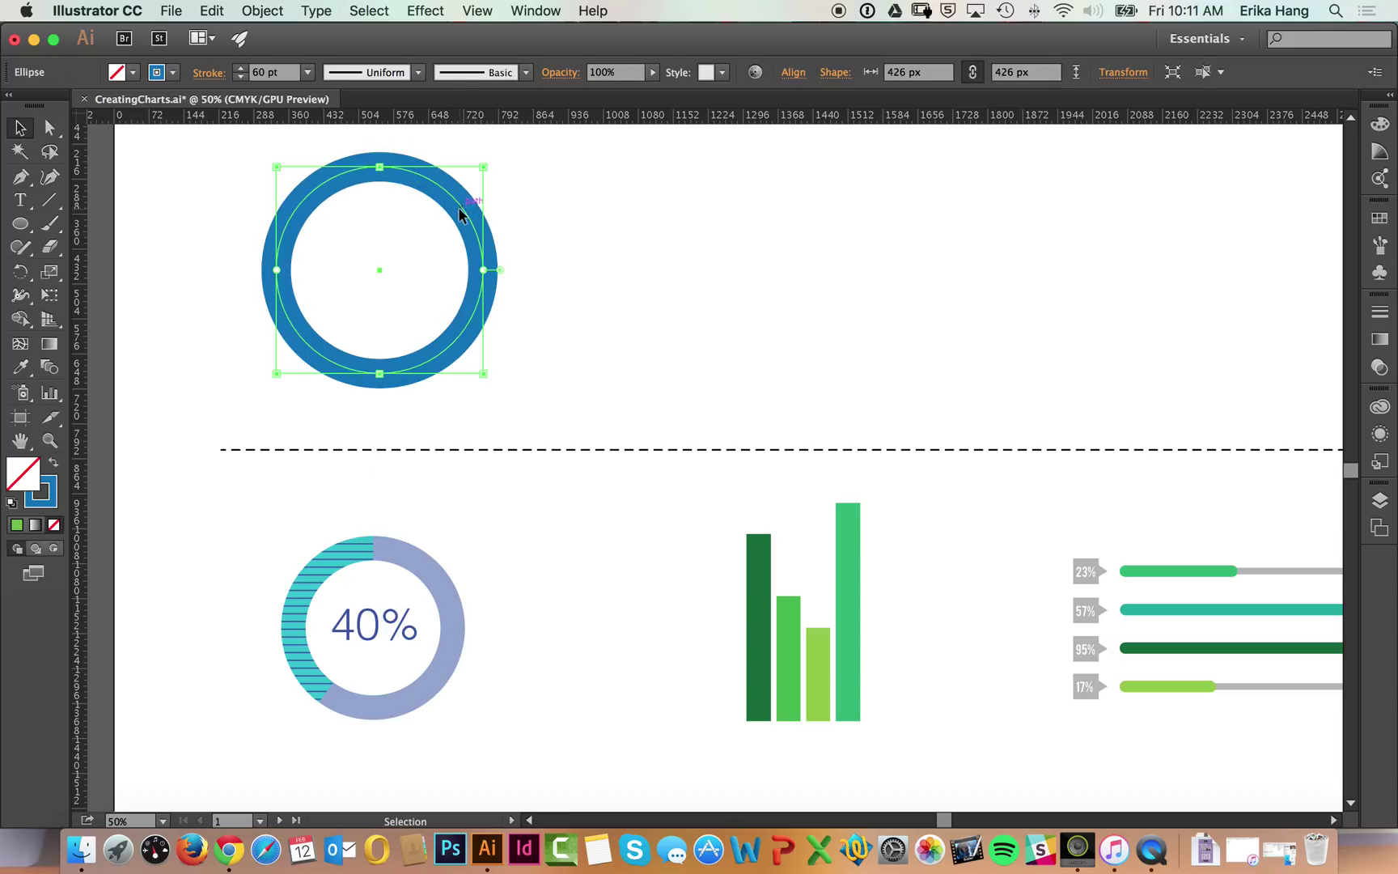
{"action": "left_click", "coordinate": [427, 315]}
{"action": "left_click", "coordinate": [339, 180]}
{"action": "left_click_drag", "start_coordinate": [484, 373], "coordinate": [465, 345]}
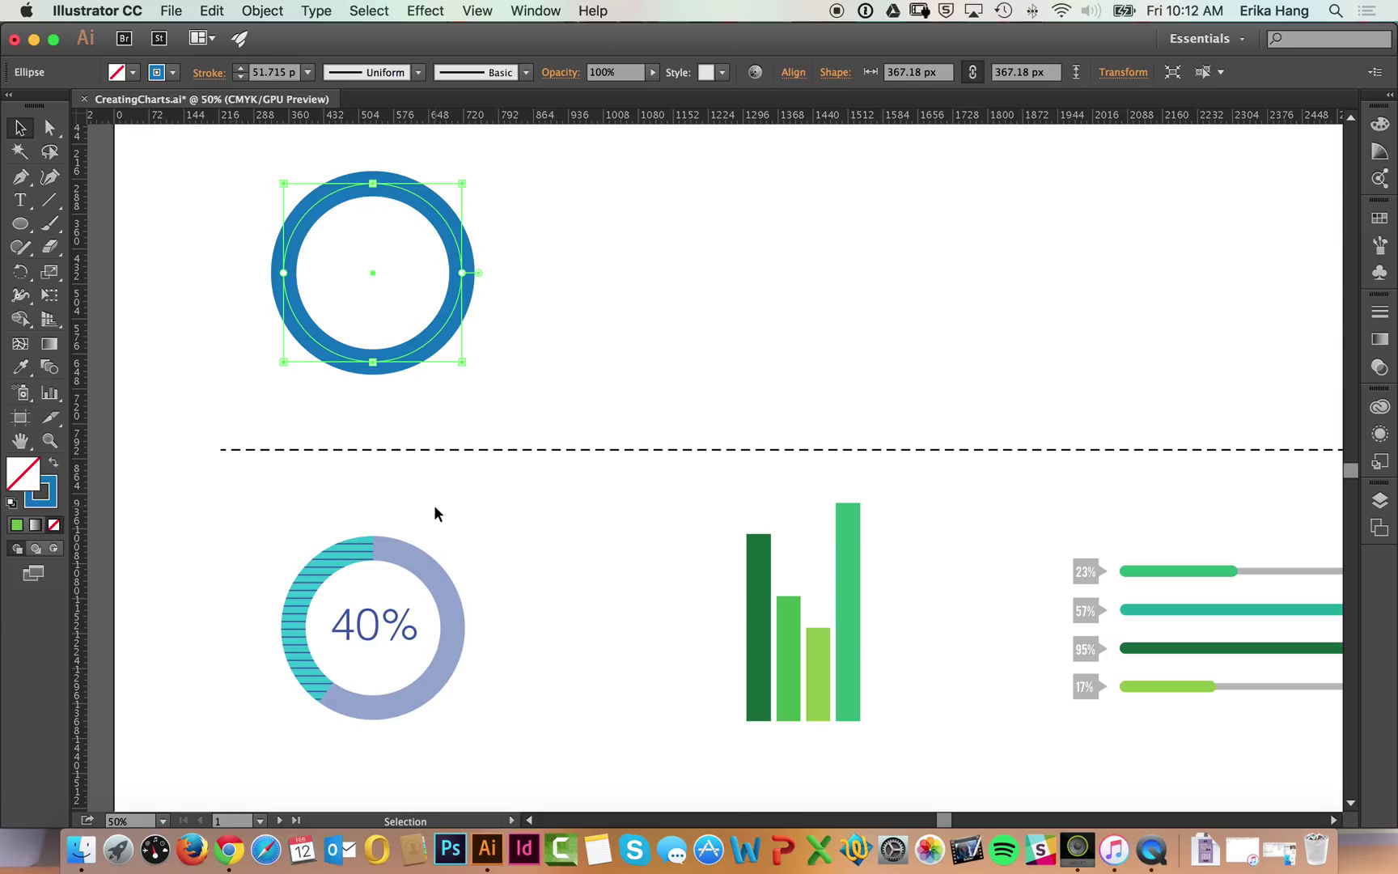
{"action": "left_click", "coordinate": [555, 260]}
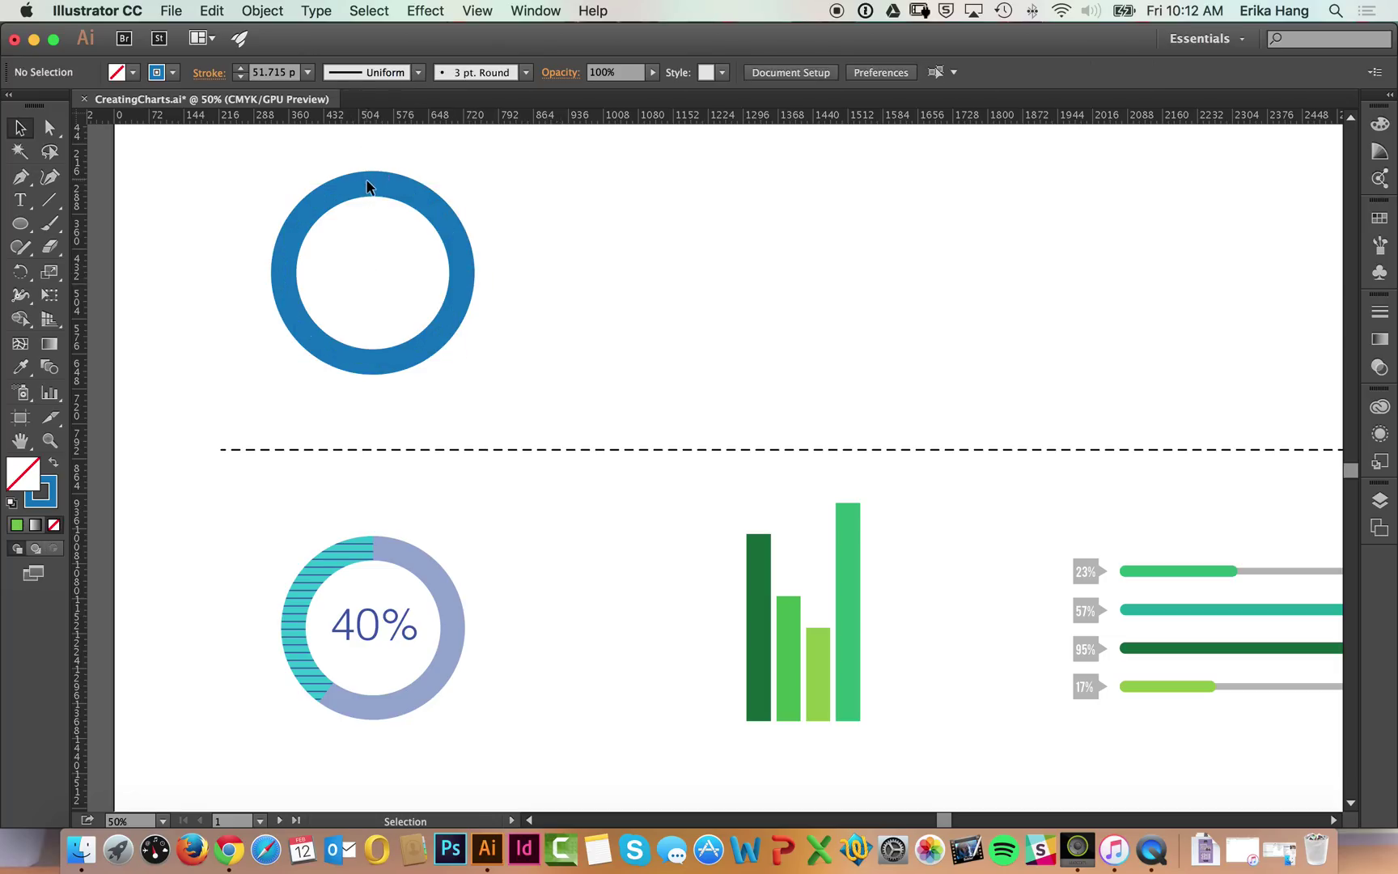
- Set the resized ring's stroke weight to 60 pt
{"action": "left_click", "coordinate": [322, 202]}
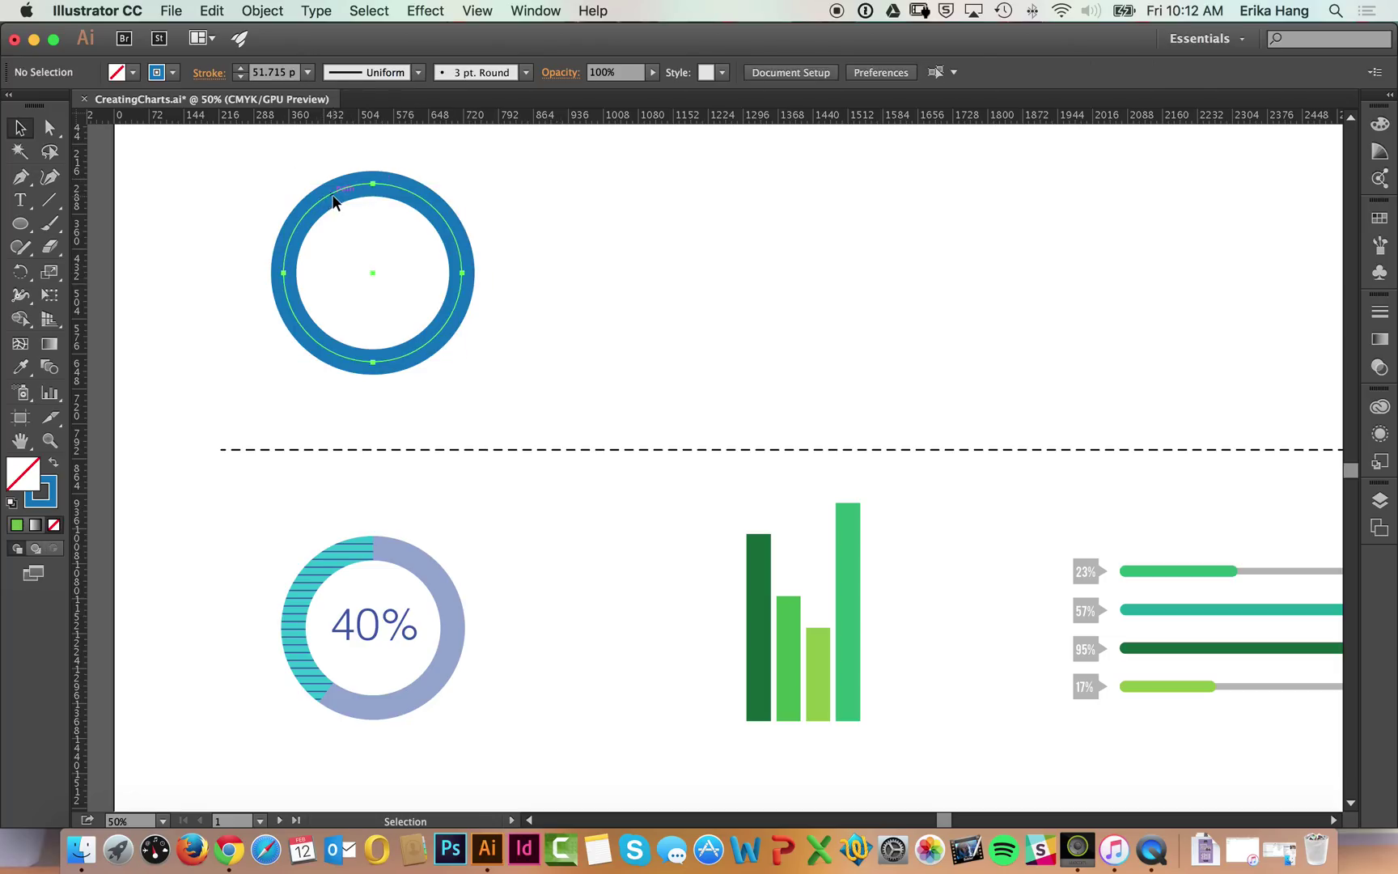
{"action": "left_click", "coordinate": [241, 69]}
{"action": "left_click", "coordinate": [241, 68]}
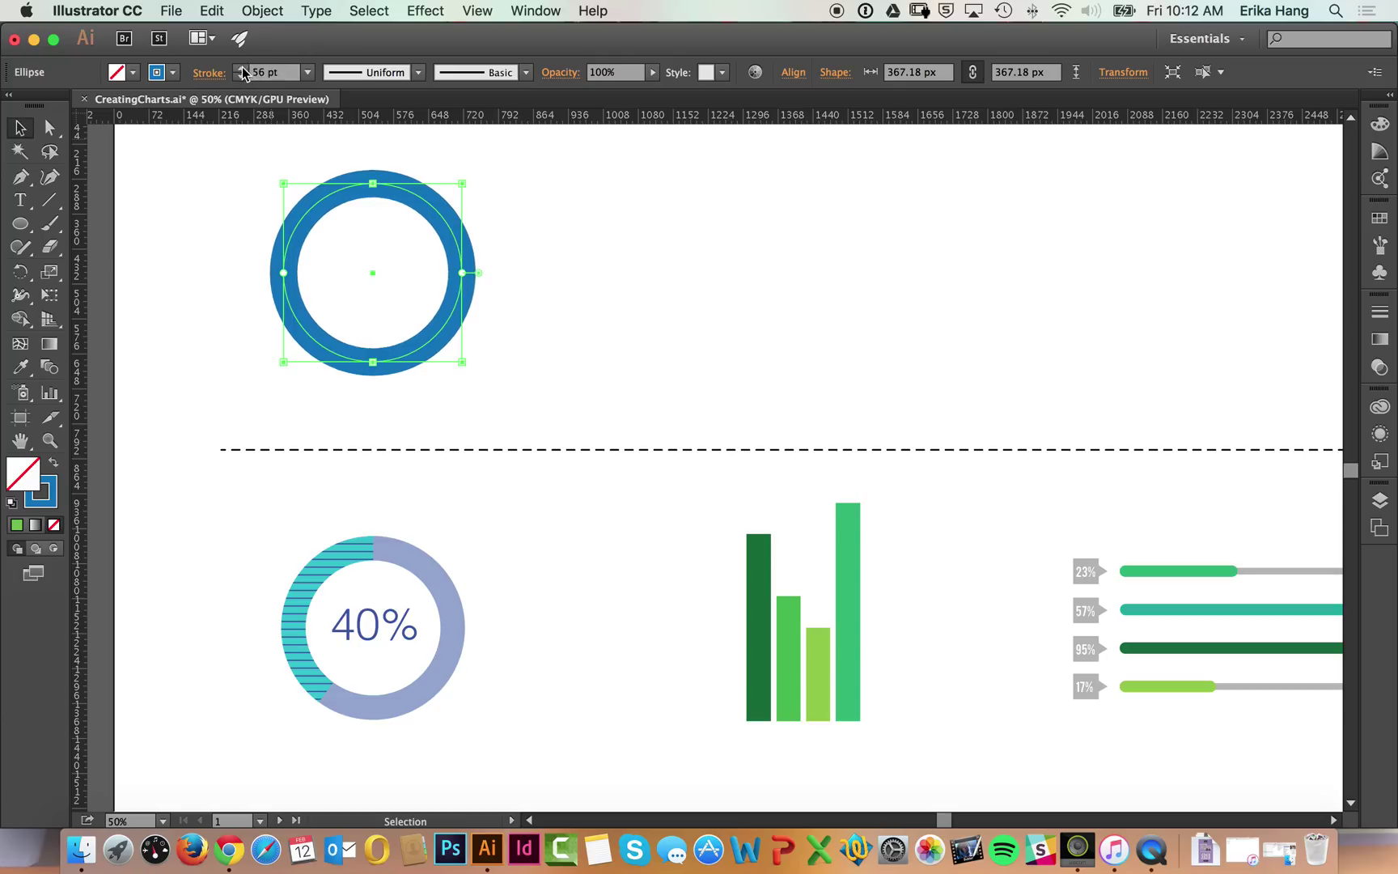
{"action": "left_click", "coordinate": [241, 69]}
{"action": "left_click", "coordinate": [241, 69]}
{"action": "left_click", "coordinate": [241, 69]}
{"action": "left_click", "coordinate": [241, 68]}
{"action": "left_click", "coordinate": [241, 68]}
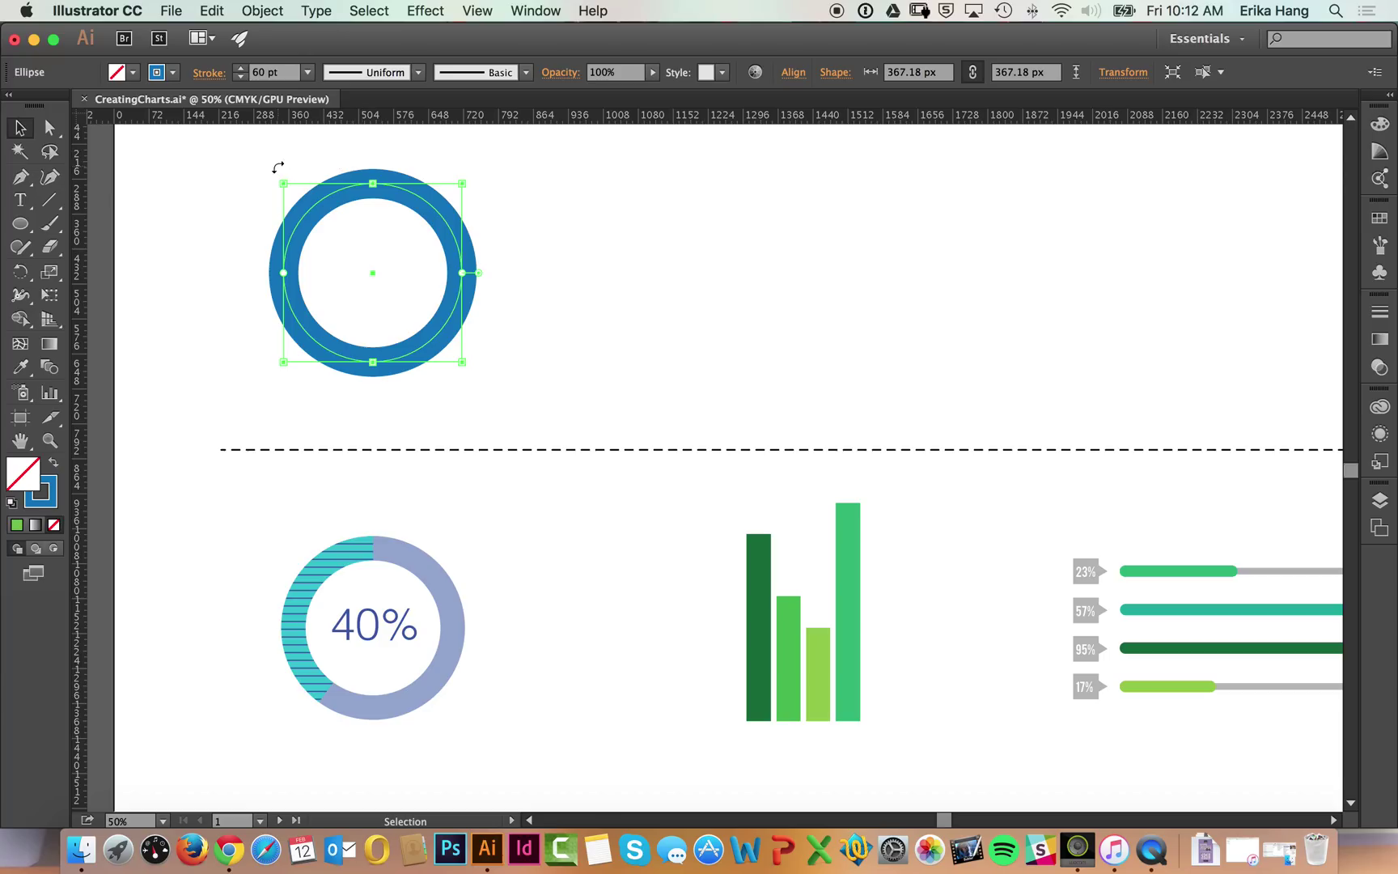
- Convert the ring's stroke into a filled compound path with Outline Stroke
{"action": "left_click", "coordinate": [260, 8]}
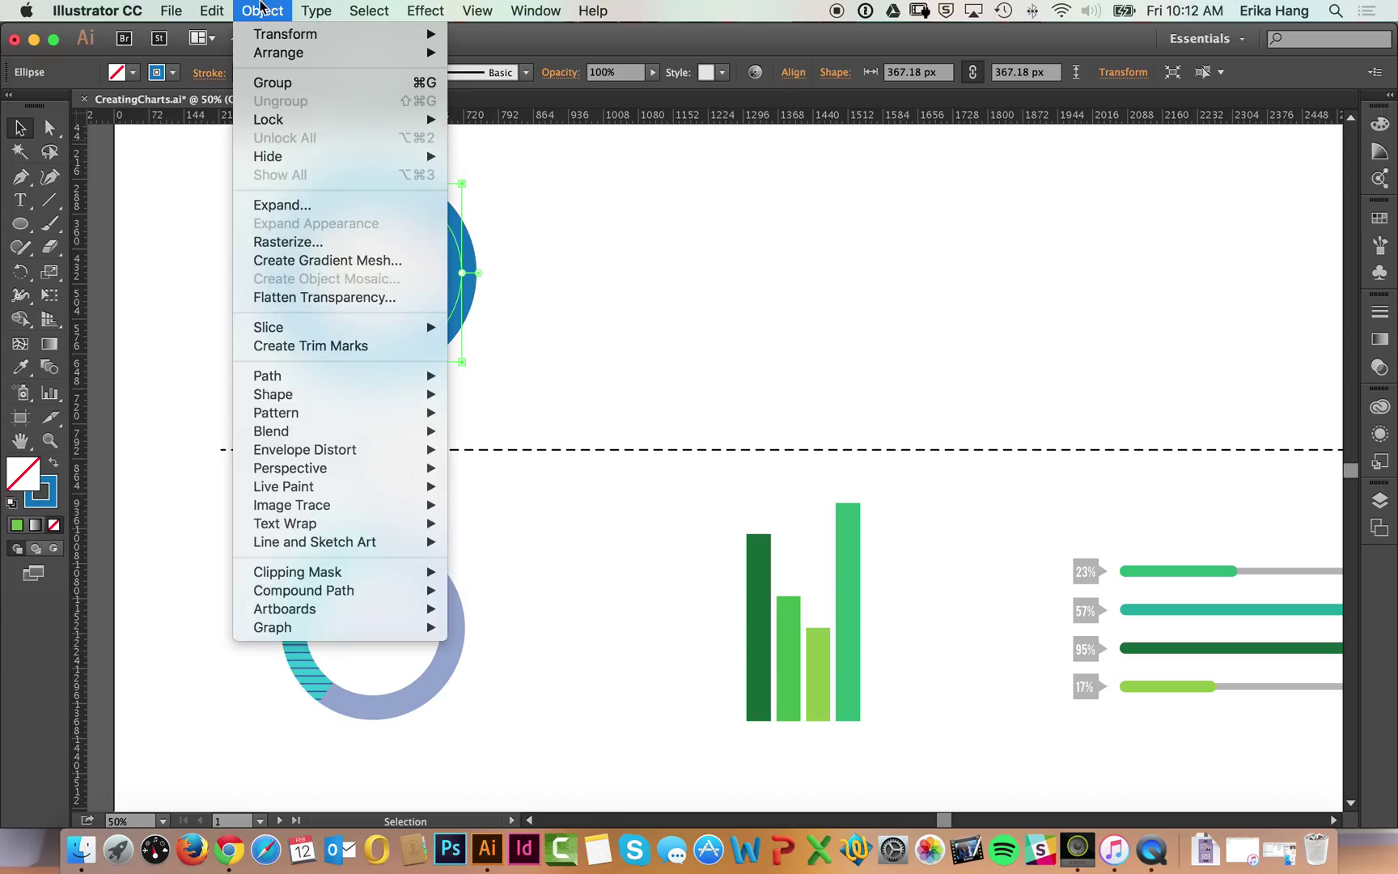
{"action": "mouse_move", "coordinate": [331, 375]}
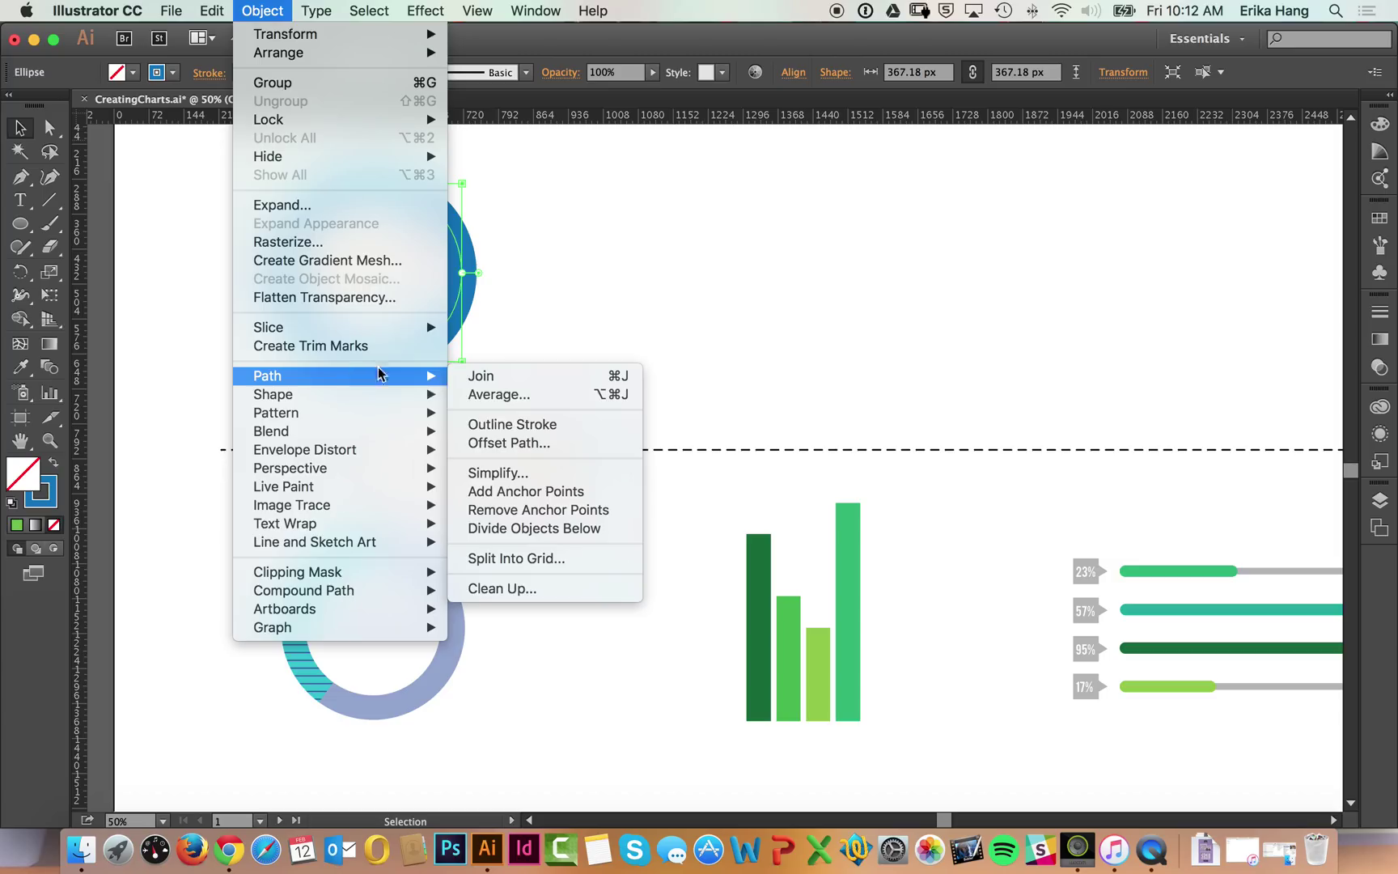
{"action": "left_click", "coordinate": [478, 424]}
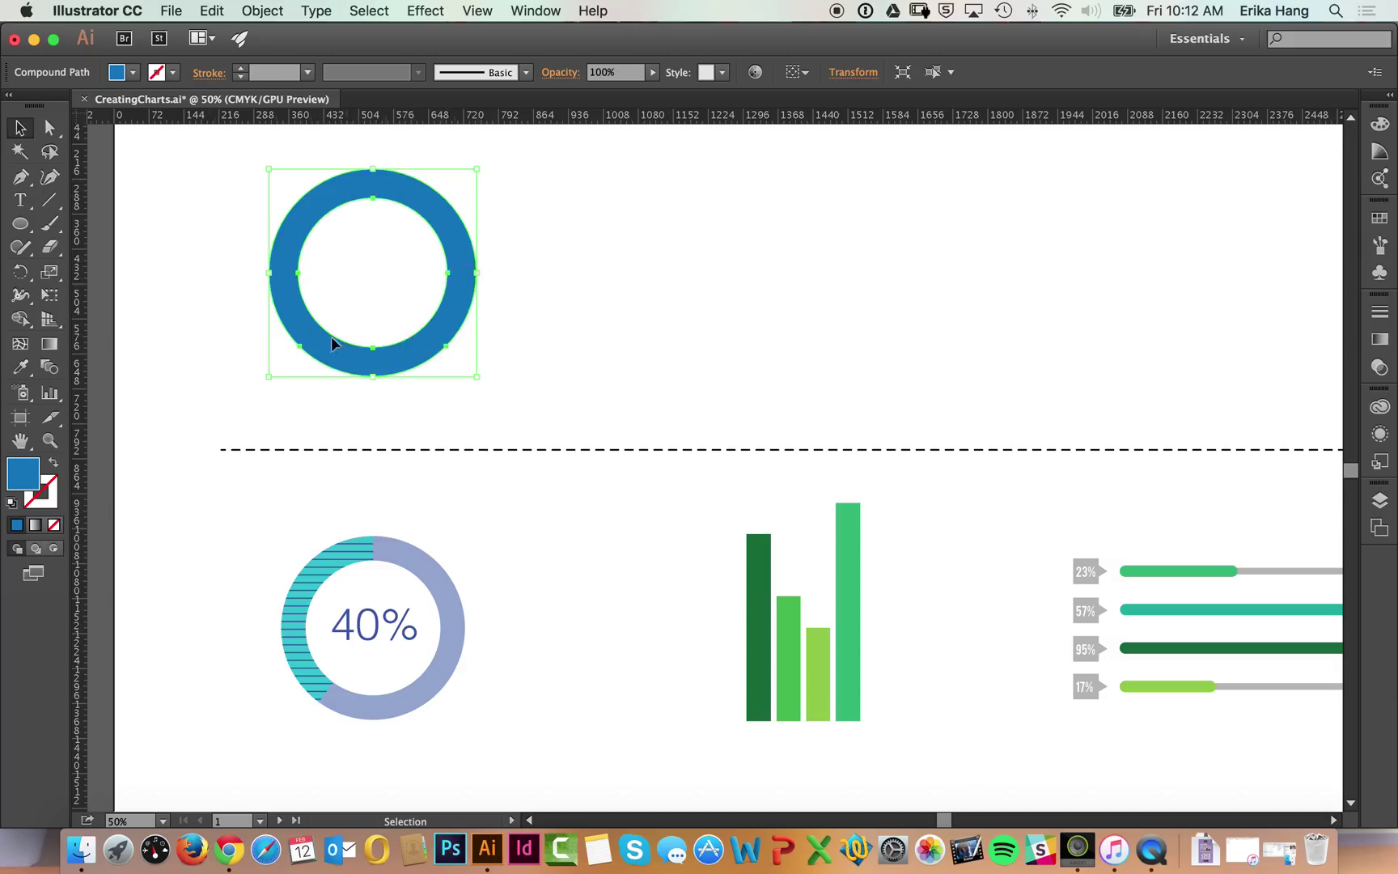
{"action": "left_click", "coordinate": [528, 291]}
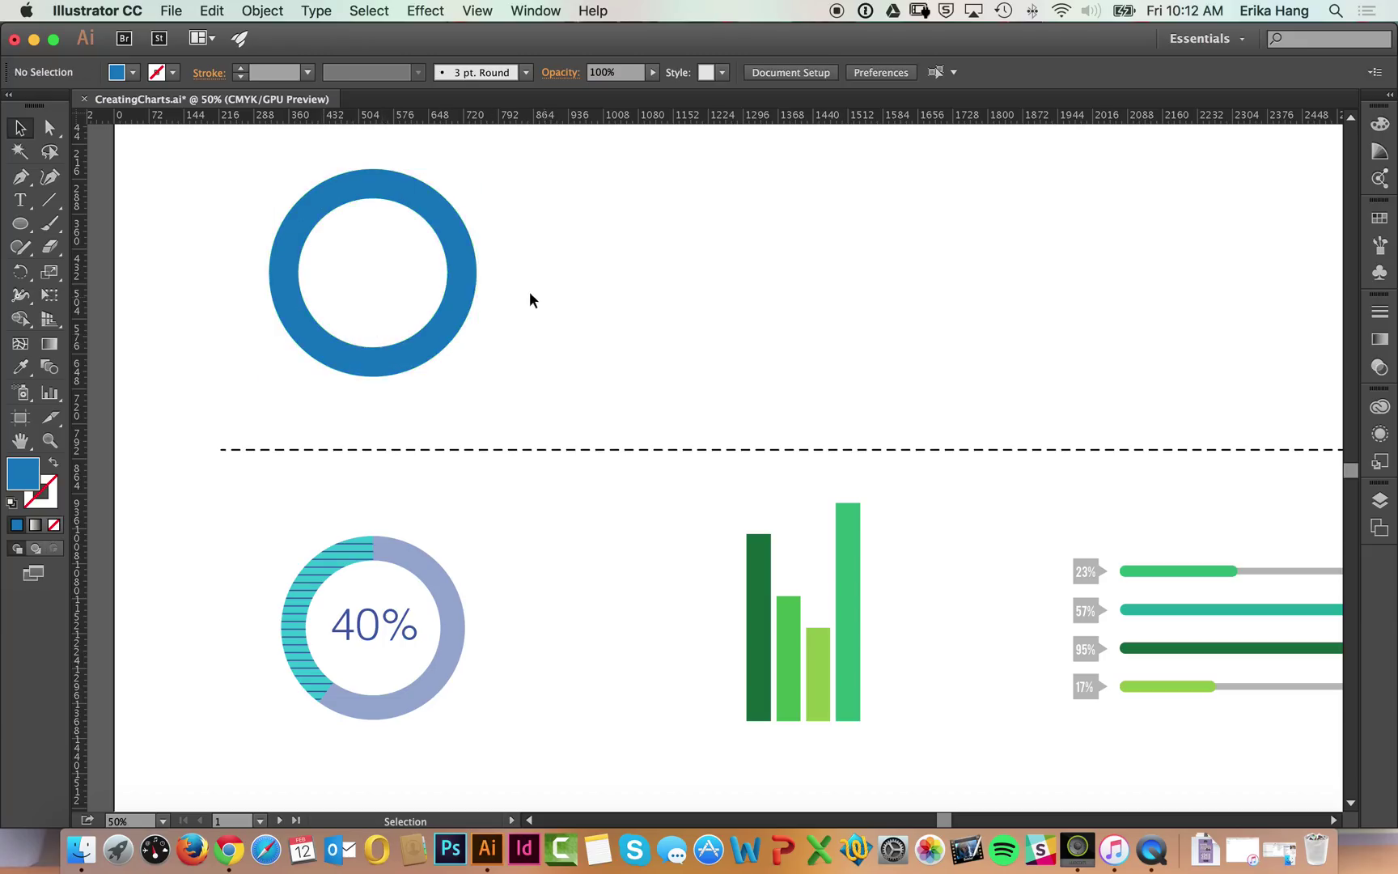
{"action": "left_click", "coordinate": [465, 314]}
{"action": "left_click", "coordinate": [546, 277]}
{"action": "left_click", "coordinate": [456, 316]}
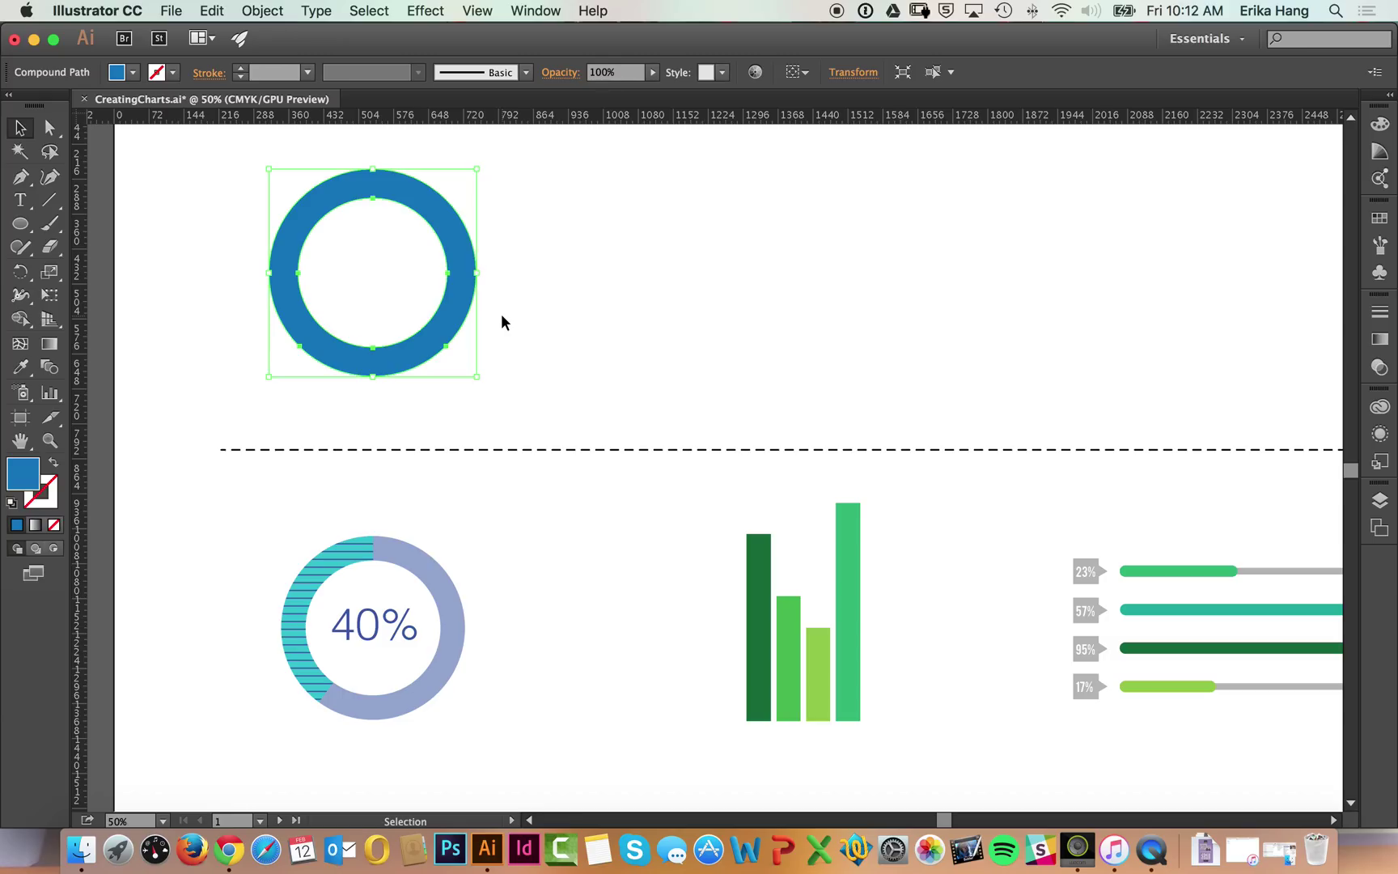
- Check whether Smart Guides are enabled for drawing a line from the ring's center
{"action": "key", "text": "space"}
{"action": "left_click_drag", "start_coordinate": [590, 406], "coordinate": [583, 430]}
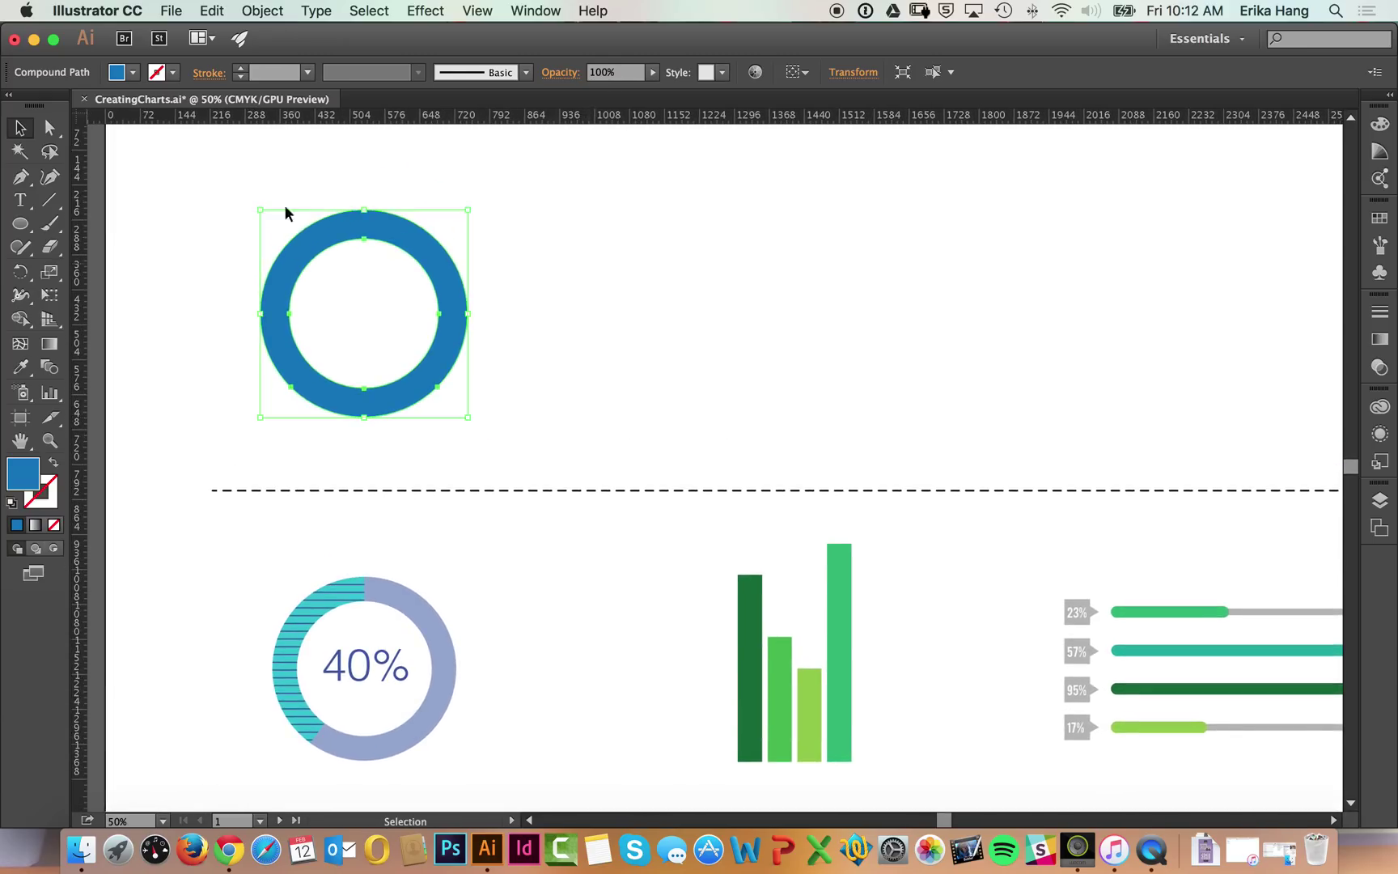
{"action": "left_click", "coordinate": [49, 202]}
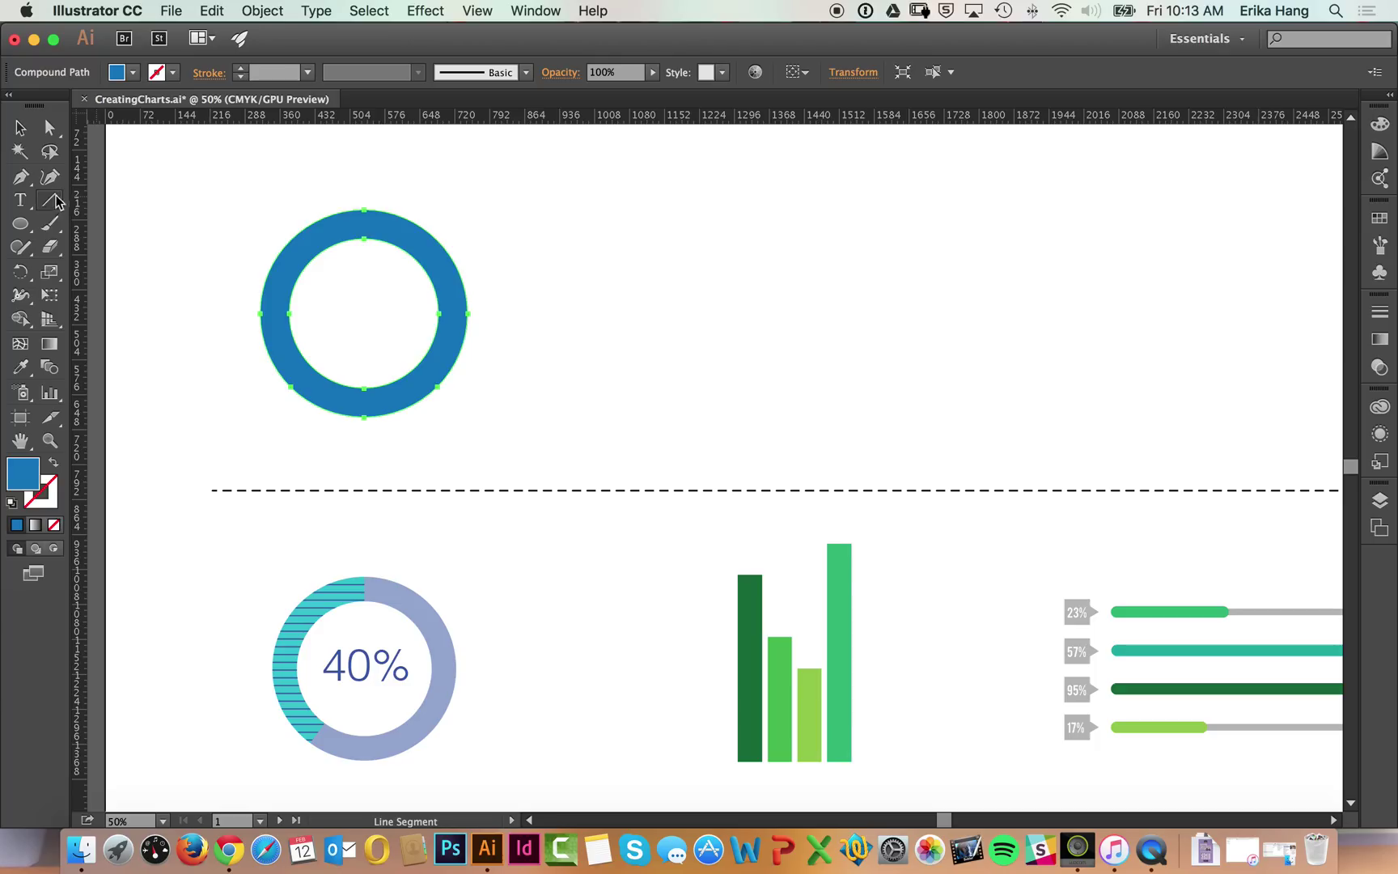
{"action": "left_click", "coordinate": [48, 202]}
{"action": "left_click", "coordinate": [479, 10]}
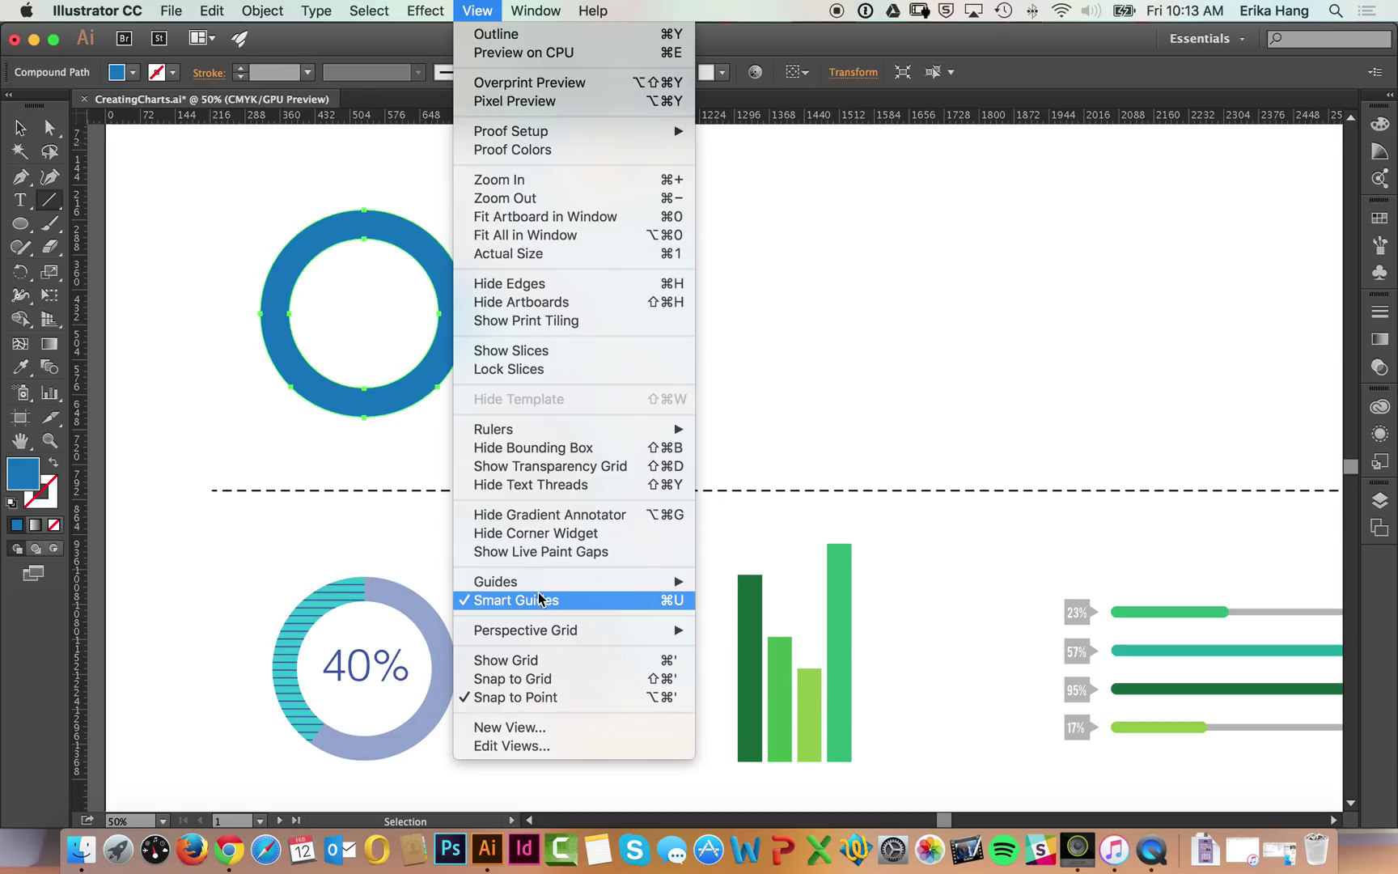
{"action": "mouse_move", "coordinate": [542, 584]}
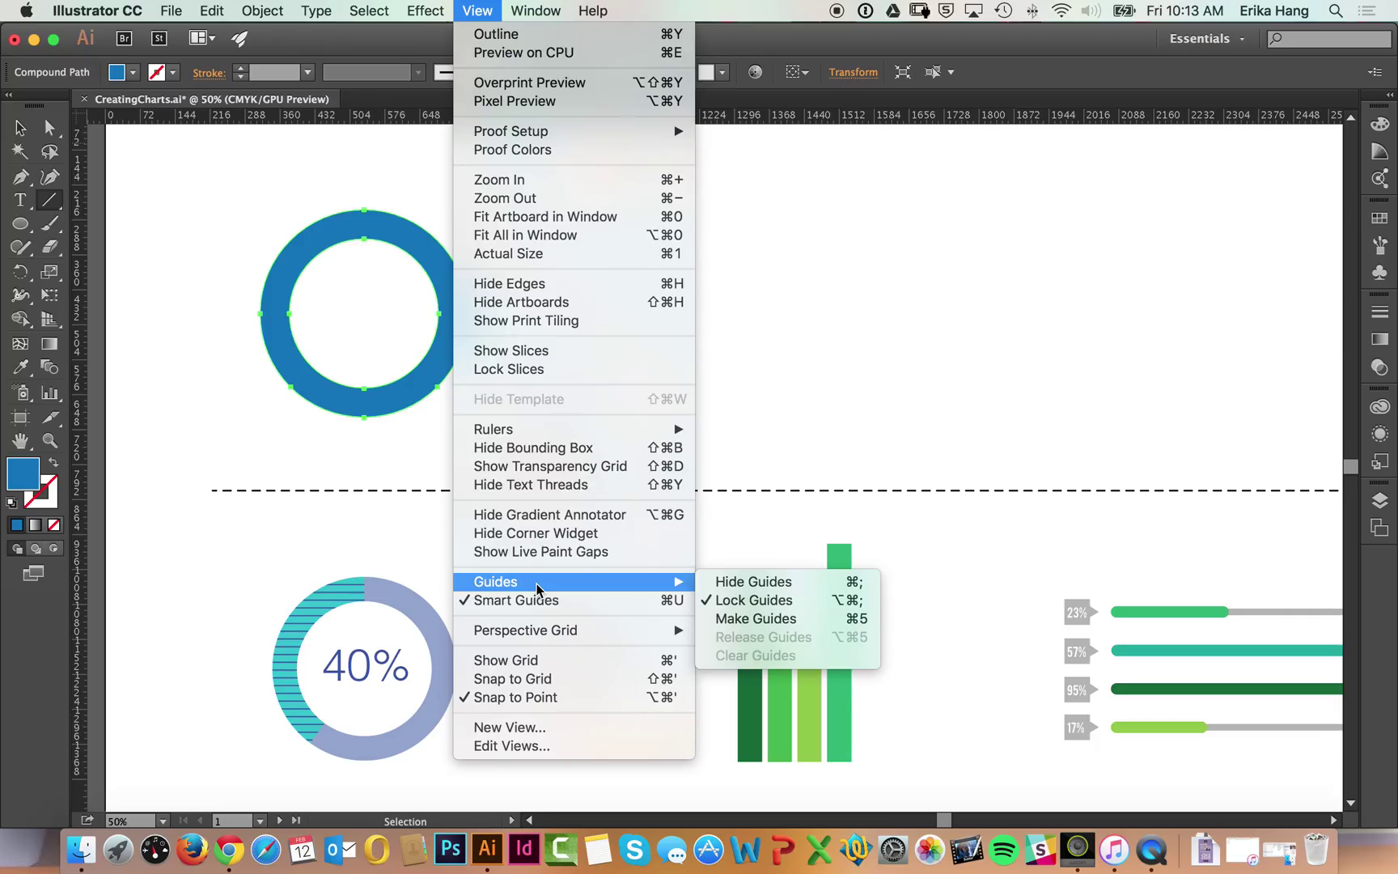
{"action": "left_click", "coordinate": [404, 476]}
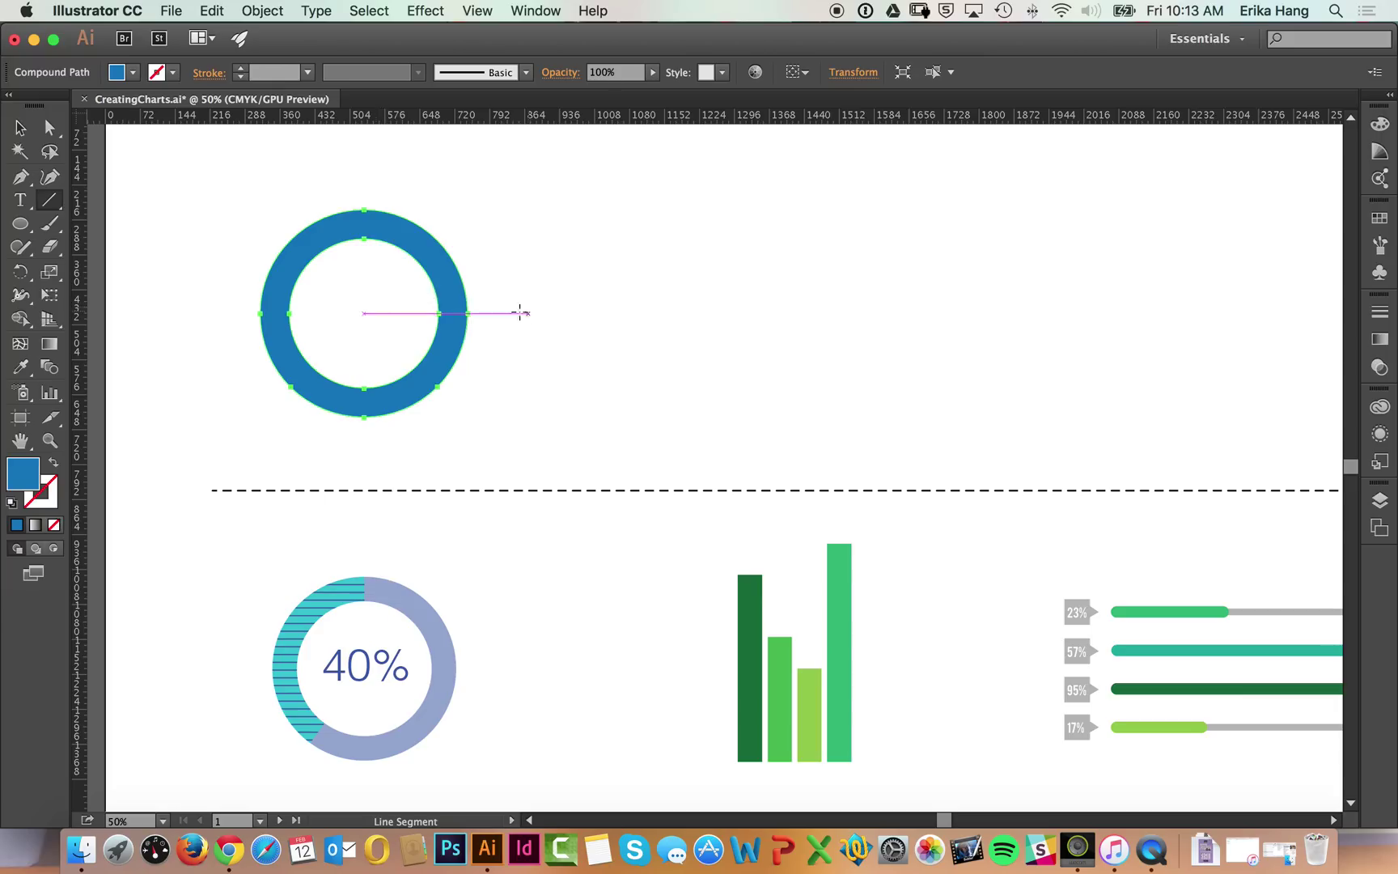
{"action": "key", "text": "v"}
{"action": "left_click", "coordinate": [471, 290]}
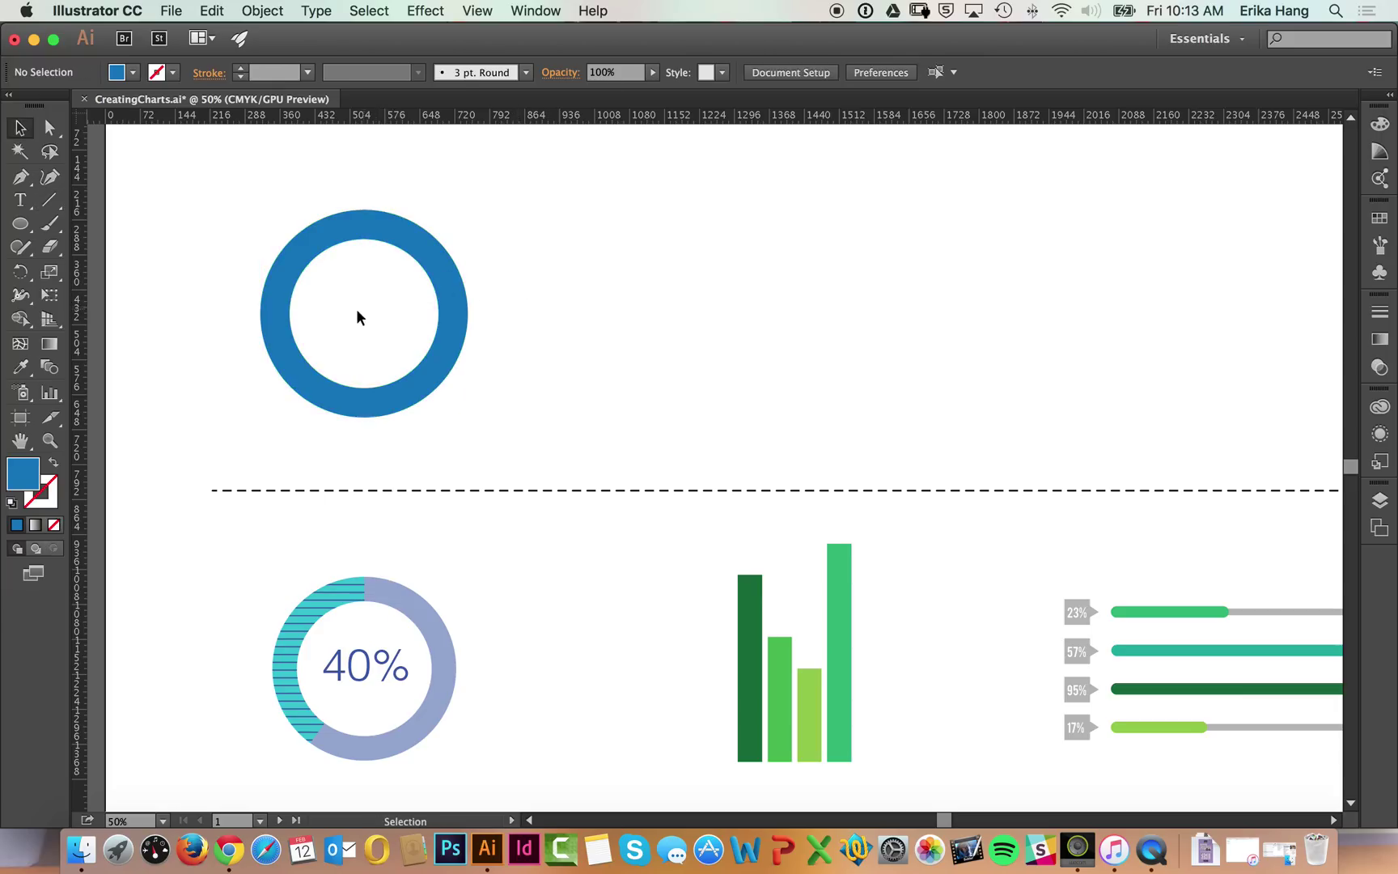
- Draw a vertical line segment from the ring's center straight up past its upper edge
{"action": "left_click", "coordinate": [389, 236]}
{"action": "left_click", "coordinate": [43, 205]}
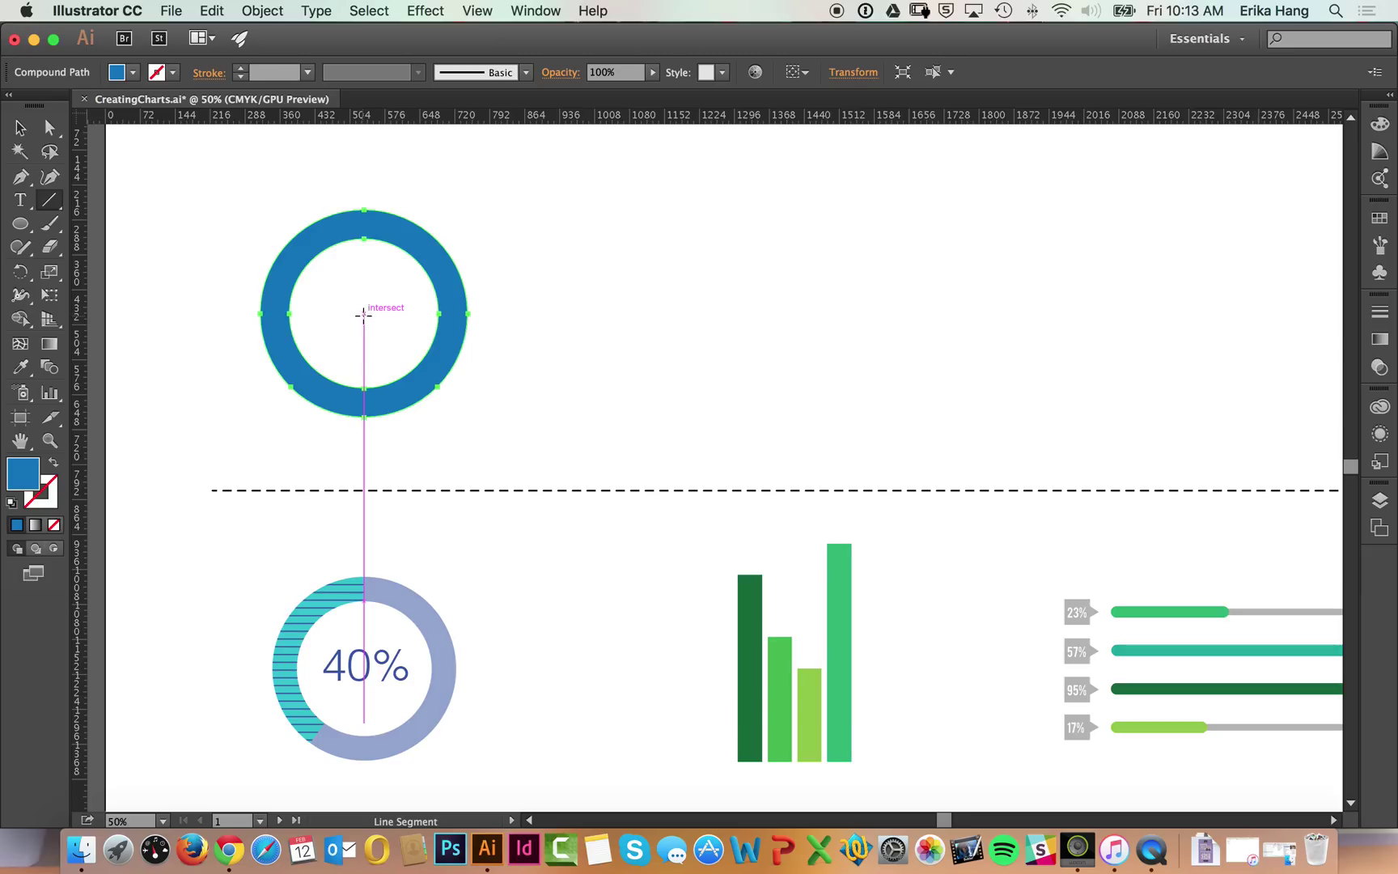
{"action": "left_click", "coordinate": [363, 315]}
{"action": "left_click_drag", "start_coordinate": [363, 314], "coordinate": [364, 146]}
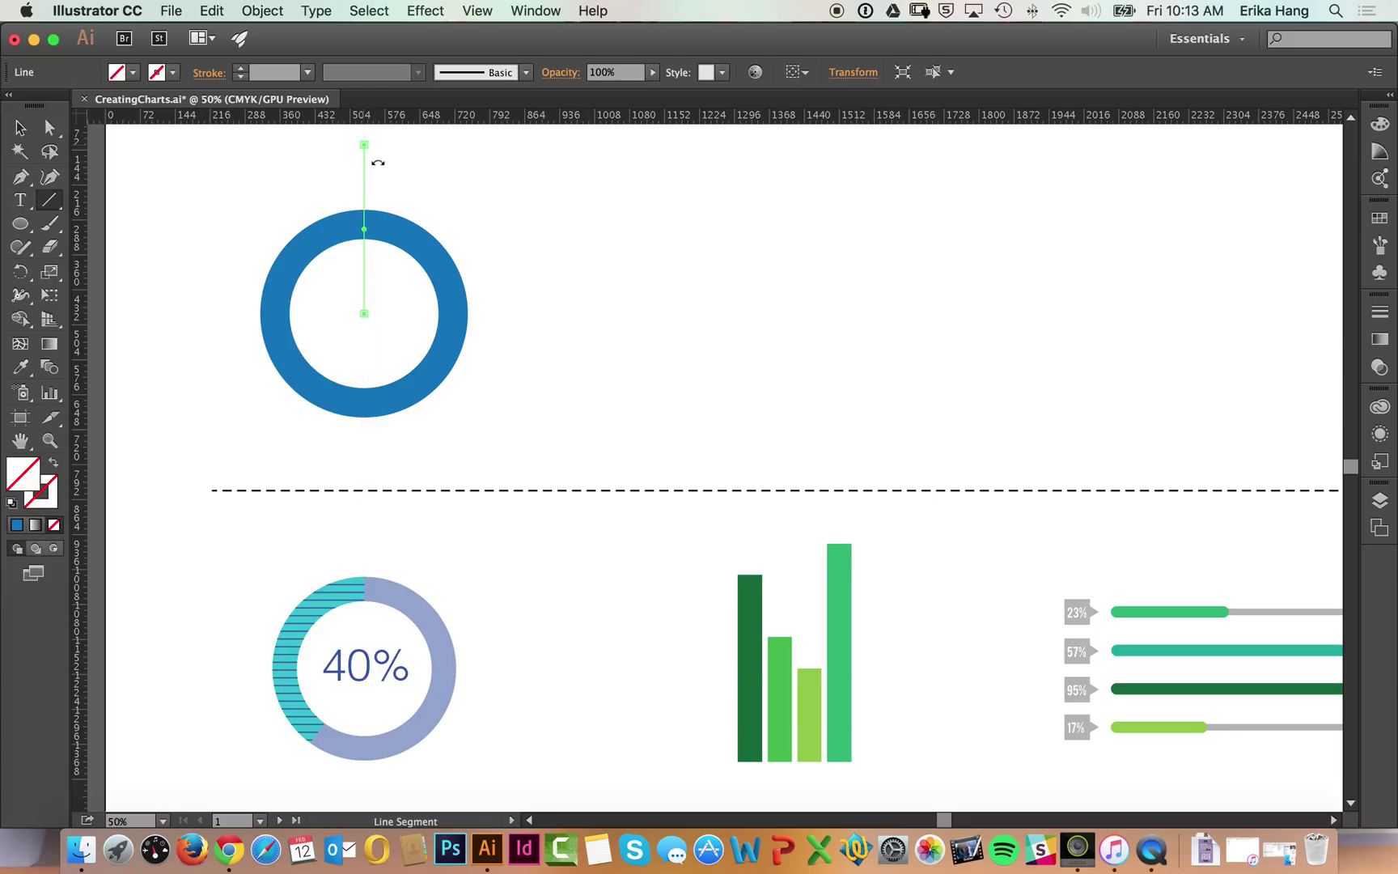
- Give the vertical line a black 1 pt stroke and deselect it
{"action": "left_click", "coordinate": [172, 72]}
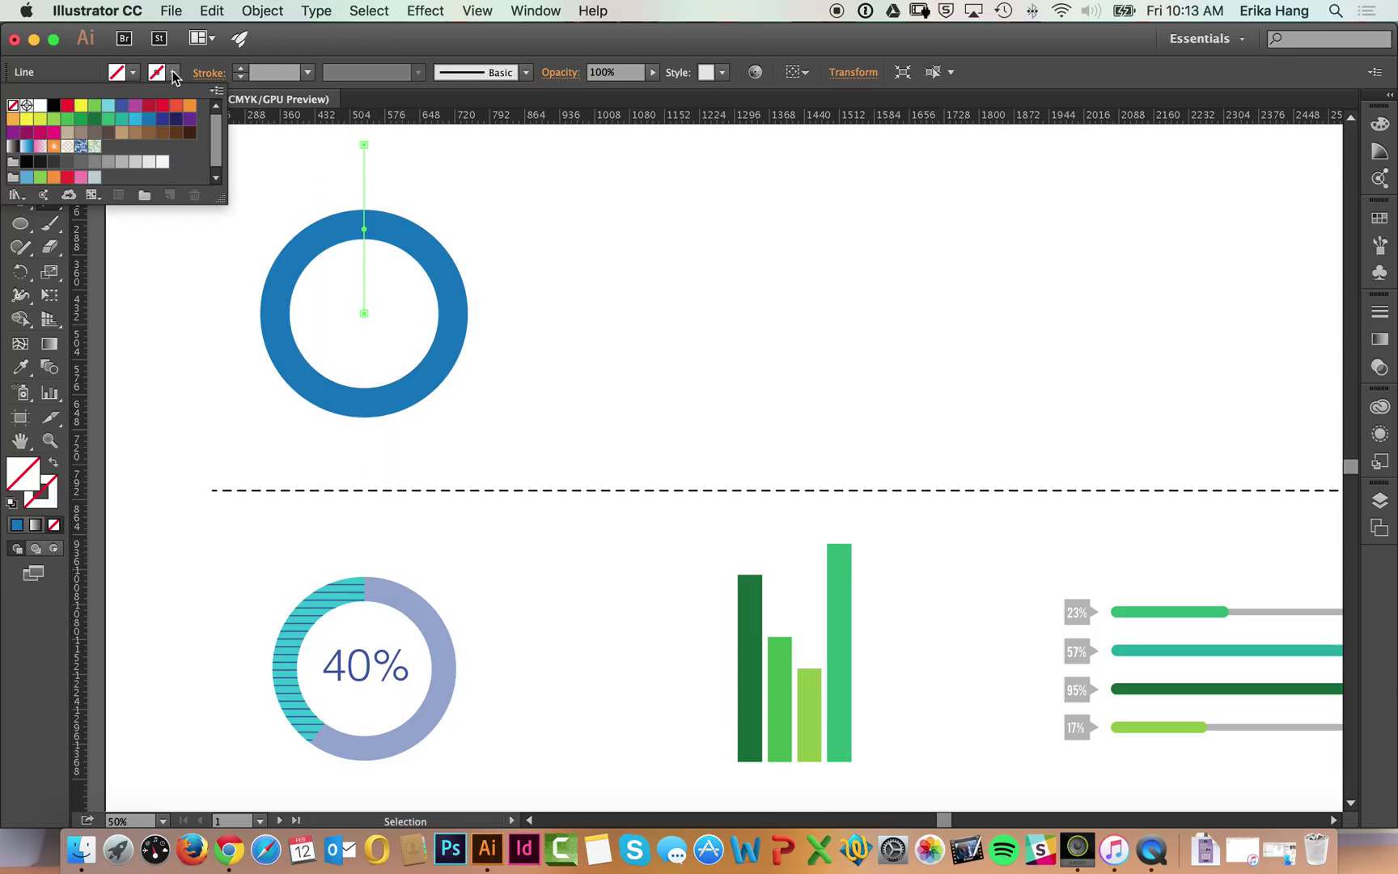
{"action": "left_click", "coordinate": [55, 105]}
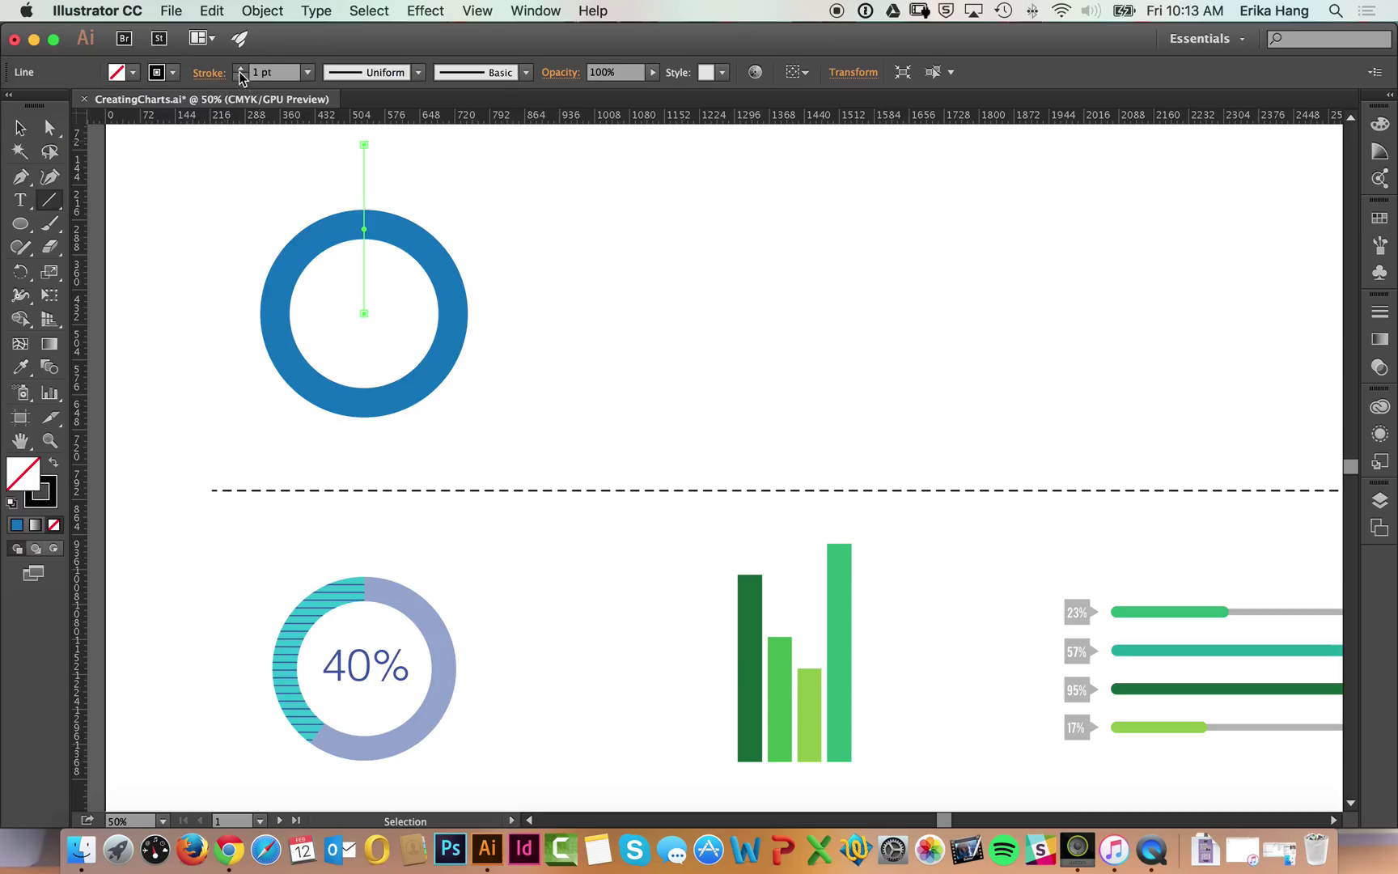
{"action": "key", "text": "backslash"}
{"action": "left_click", "coordinate": [226, 156]}
{"action": "left_click", "coordinate": [59, 278]}
{"action": "left_click", "coordinate": [21, 128]}
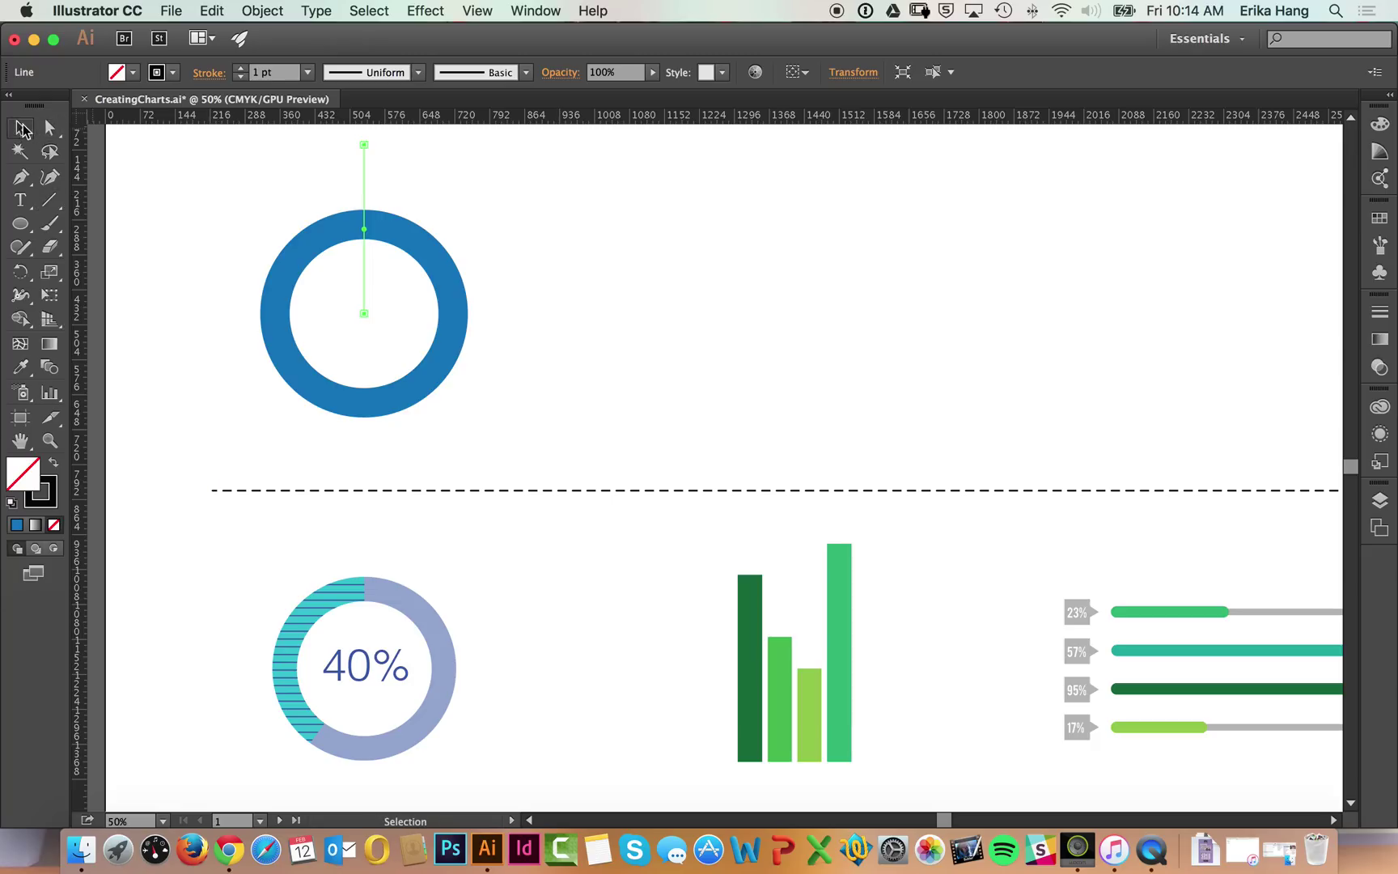
{"action": "left_click", "coordinate": [215, 186]}
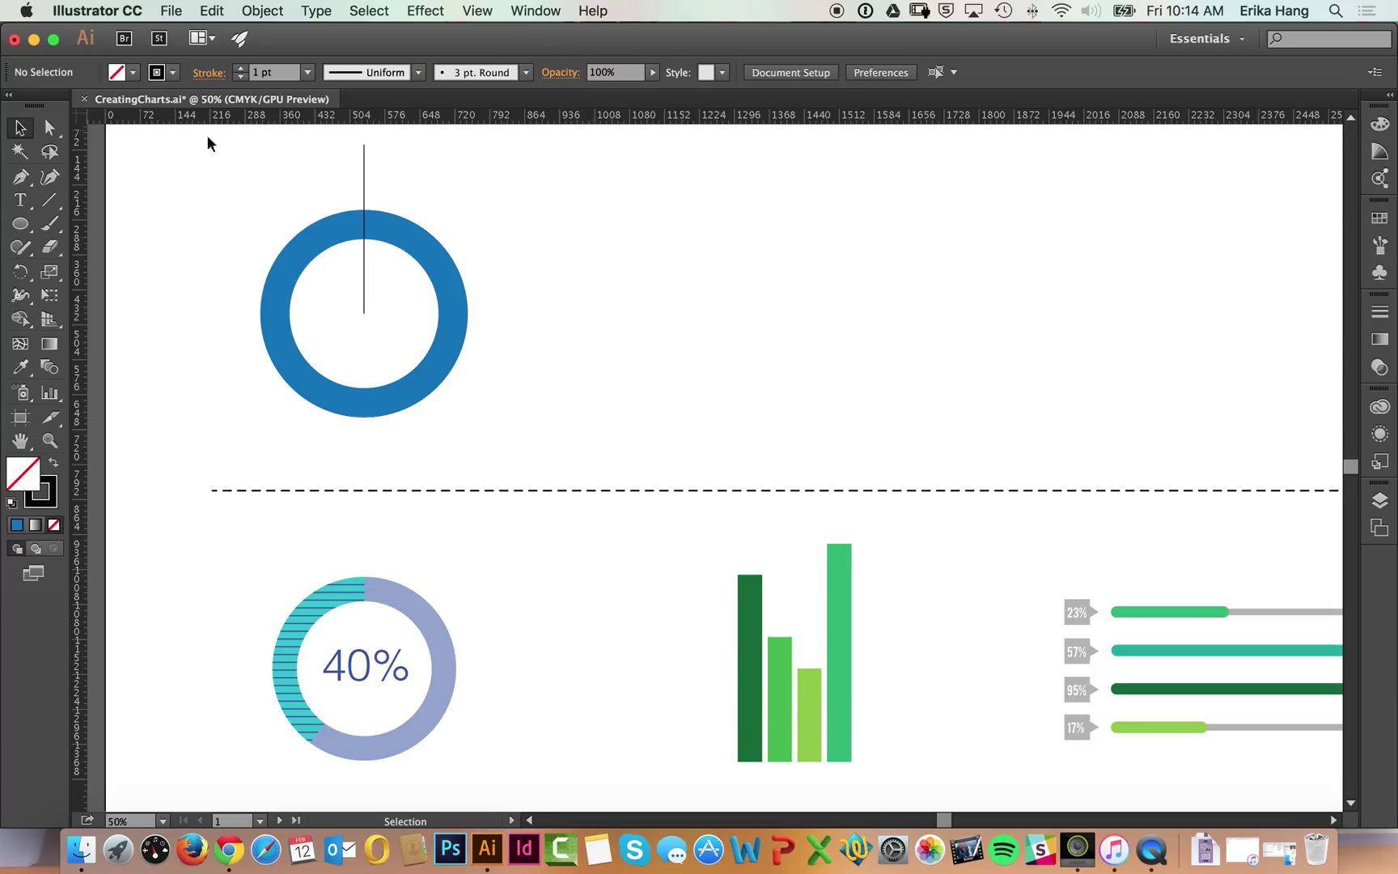
- Select the vertical line that crosses the ring's upper edge
{"action": "left_click", "coordinate": [365, 179]}
{"action": "left_click", "coordinate": [285, 174]}
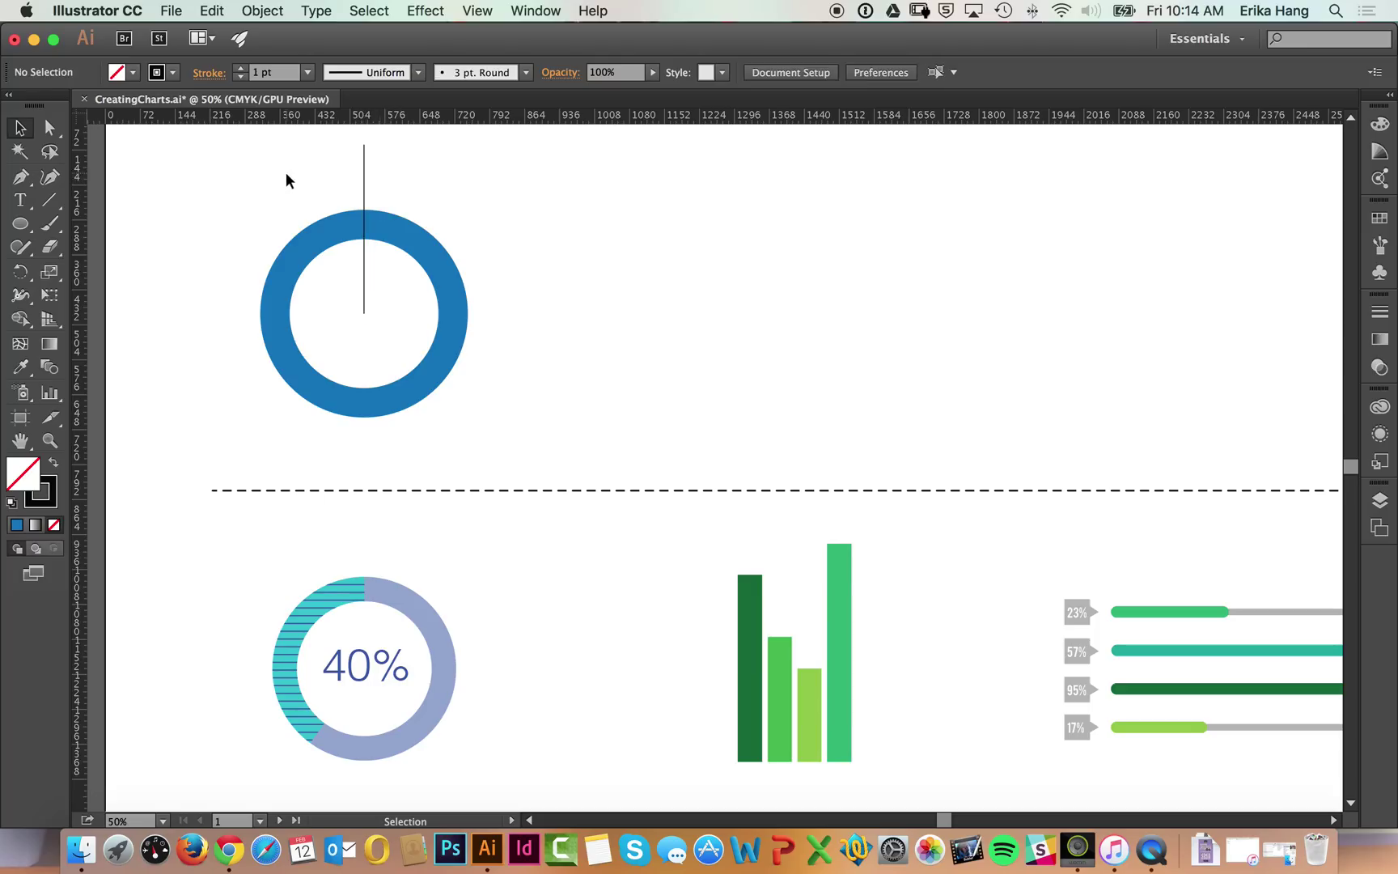
{"action": "left_click", "coordinate": [363, 172]}
{"action": "left_click", "coordinate": [442, 183]}
{"action": "left_click", "coordinate": [49, 198]}
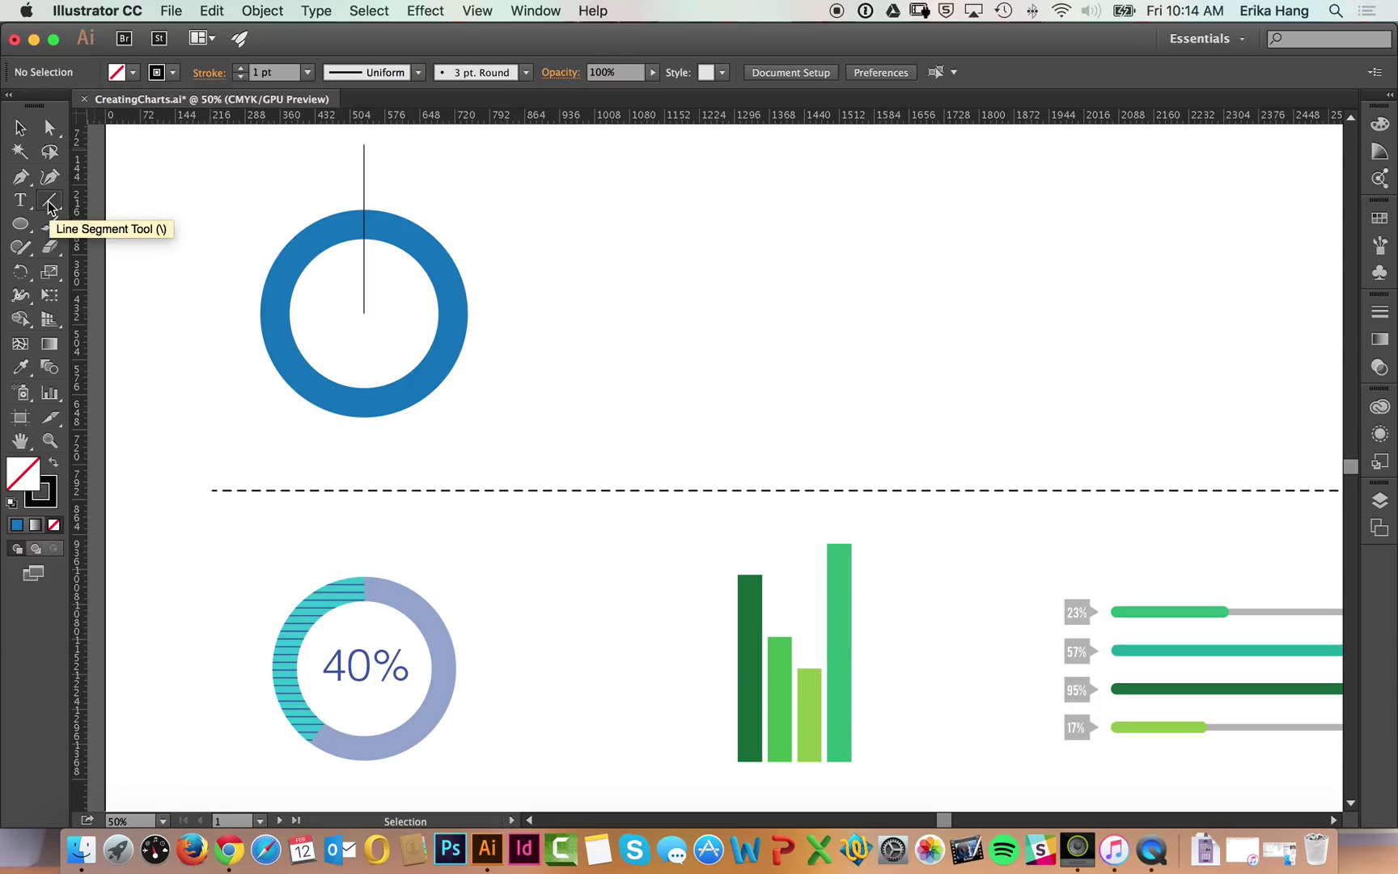
{"action": "left_click", "coordinate": [18, 129]}
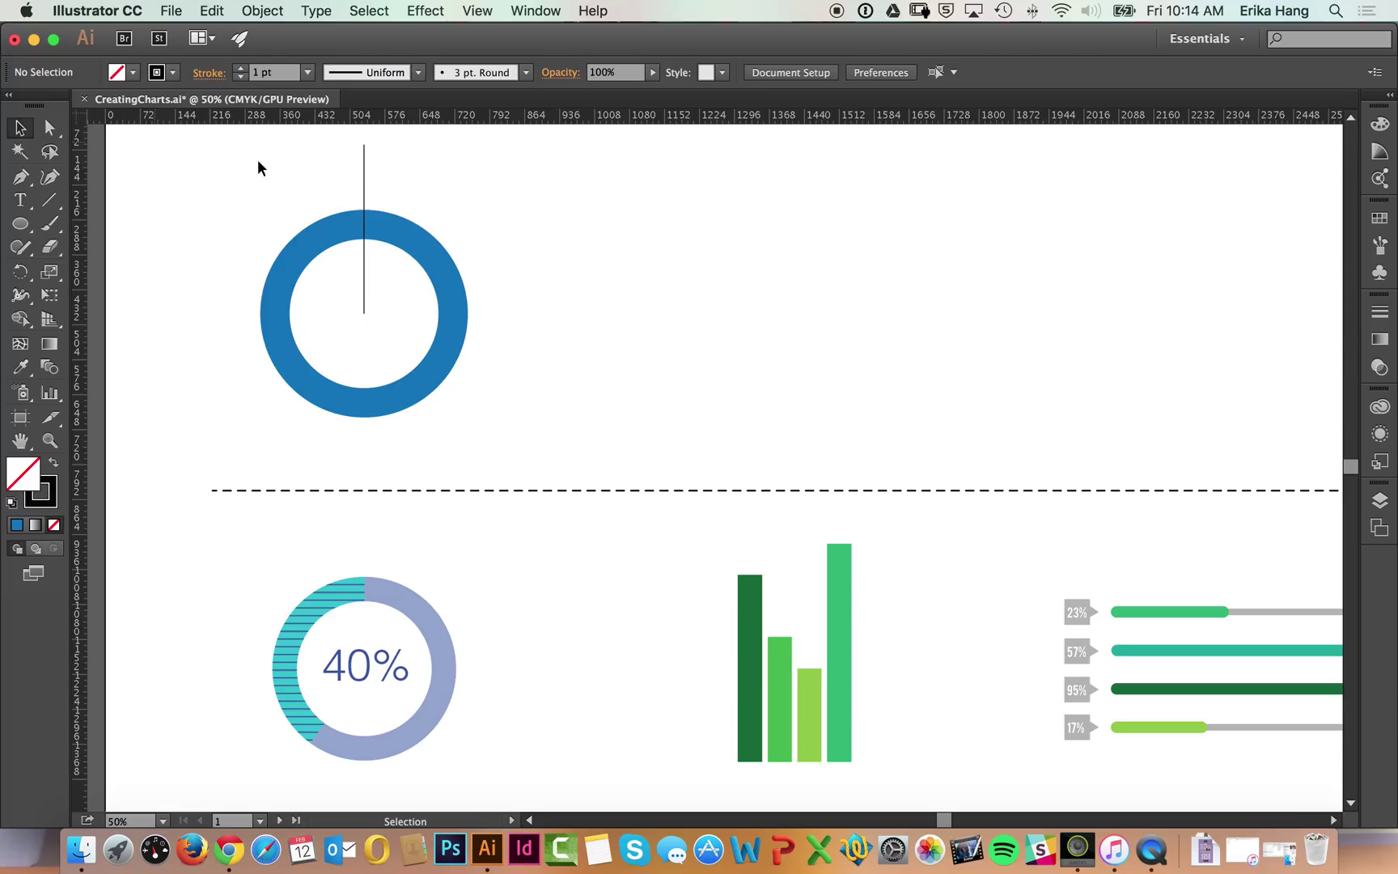
{"action": "left_click", "coordinate": [365, 172]}
{"action": "left_click", "coordinate": [441, 187]}
{"action": "left_click", "coordinate": [364, 176]}
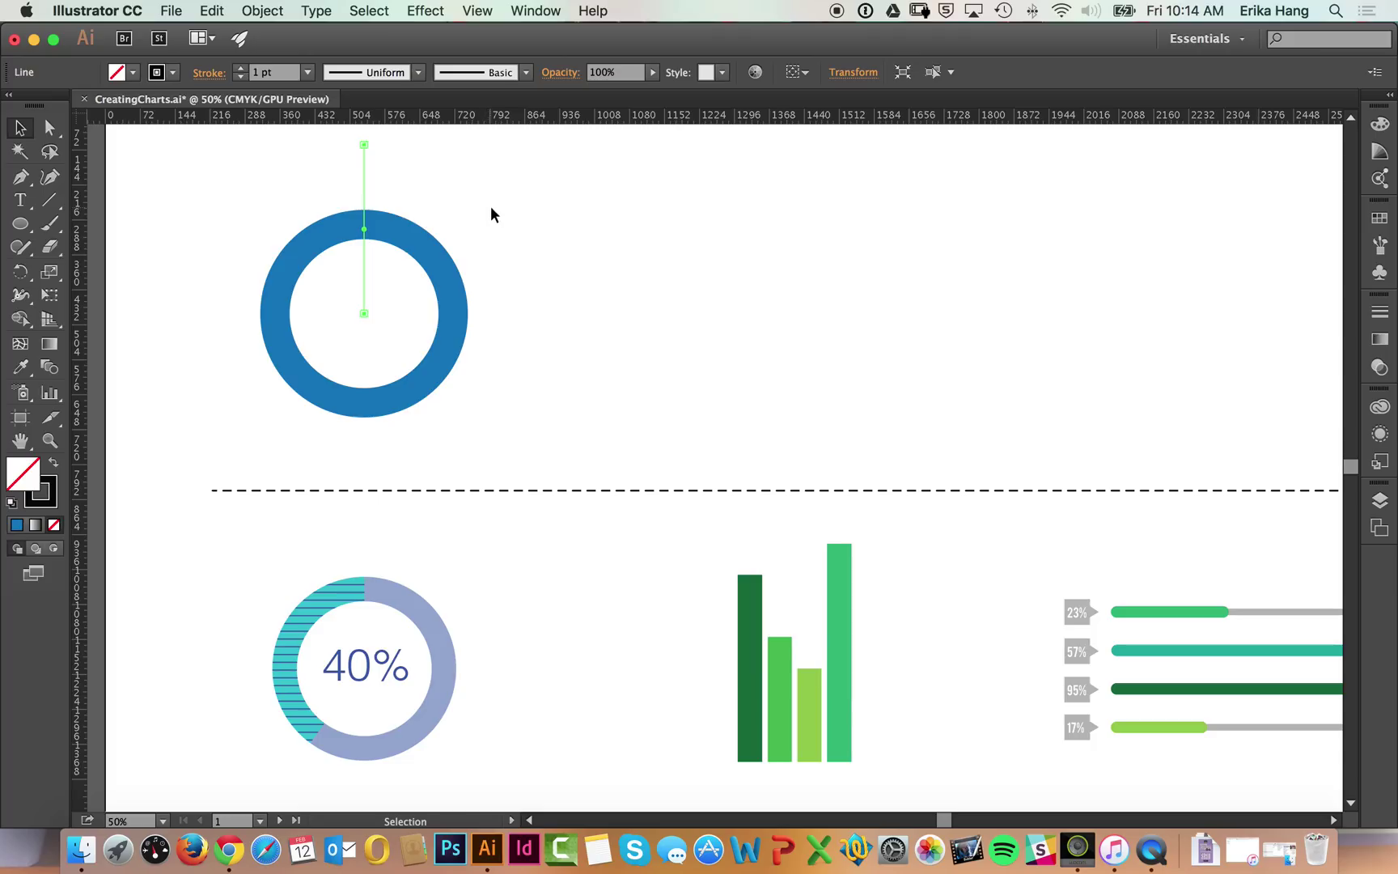
{"action": "left_click", "coordinate": [21, 274]}
{"action": "double_click", "coordinate": [22, 274]}
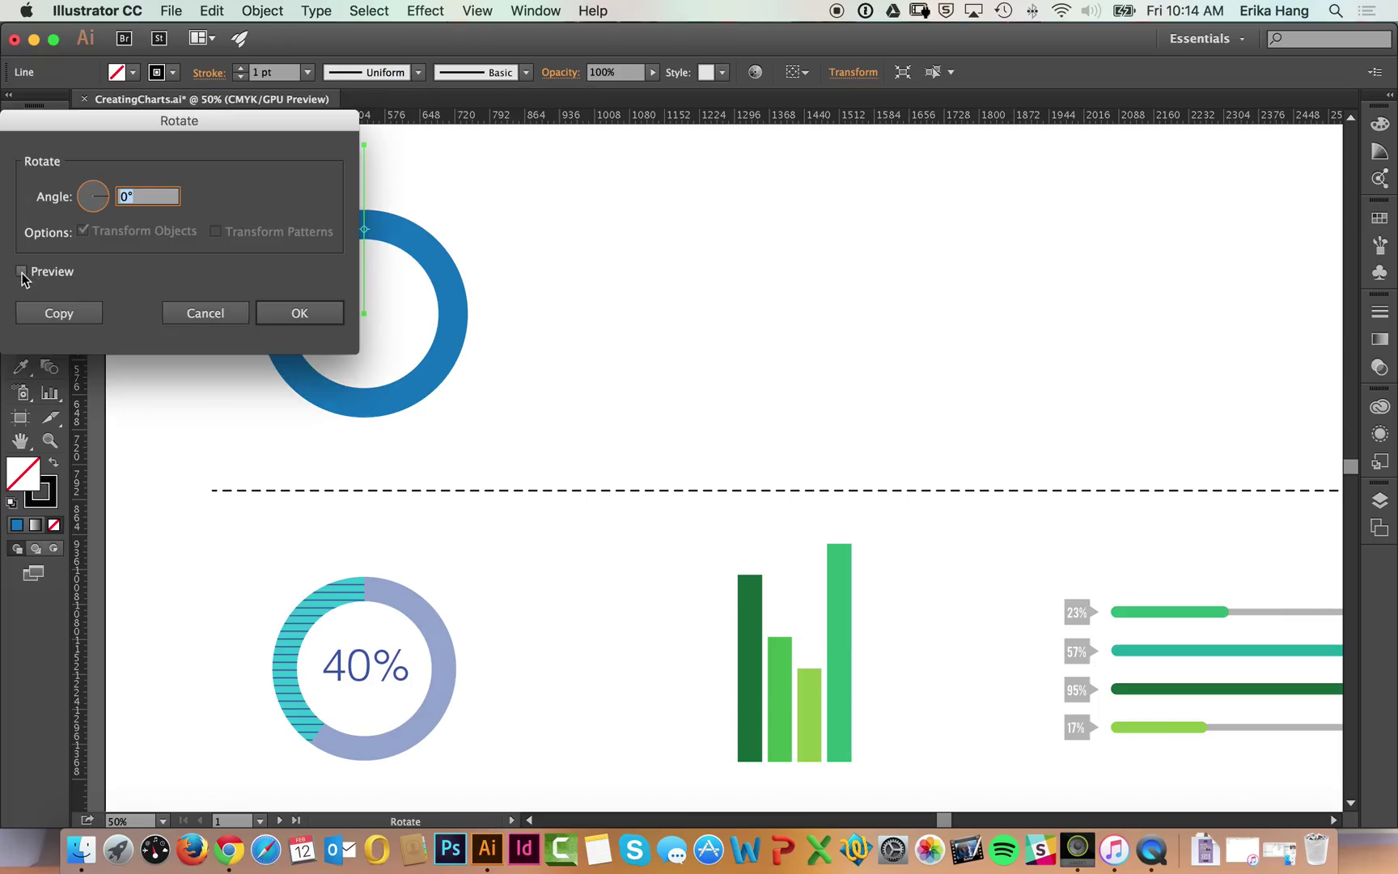
{"action": "left_click", "coordinate": [170, 313]}
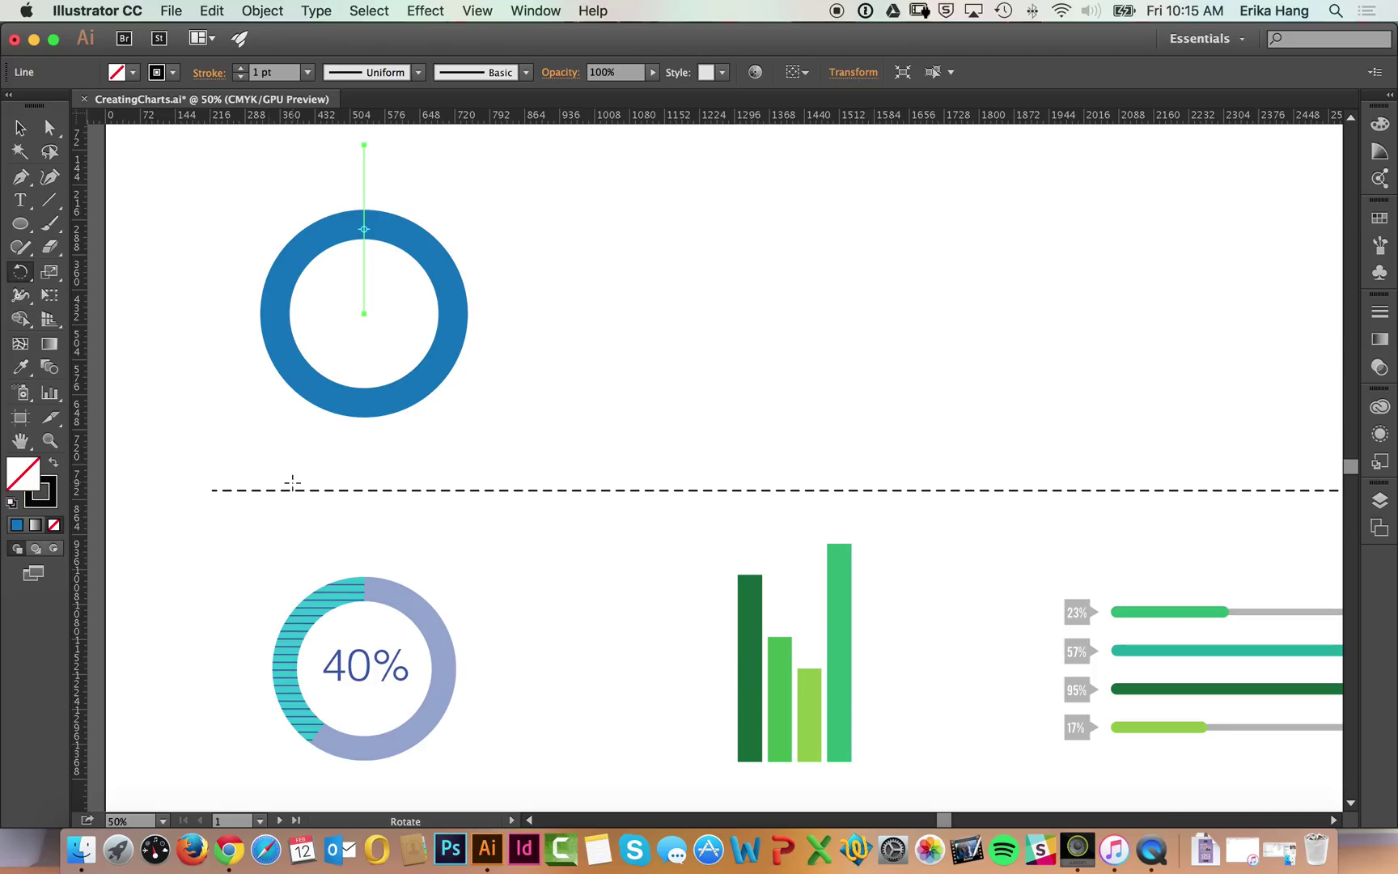
- Copy the vertical line rotated by 3.6*40 degrees about the ring's center with the preview on, and deselect it
{"action": "left_click", "coordinate": [364, 314], "text": "alt"}
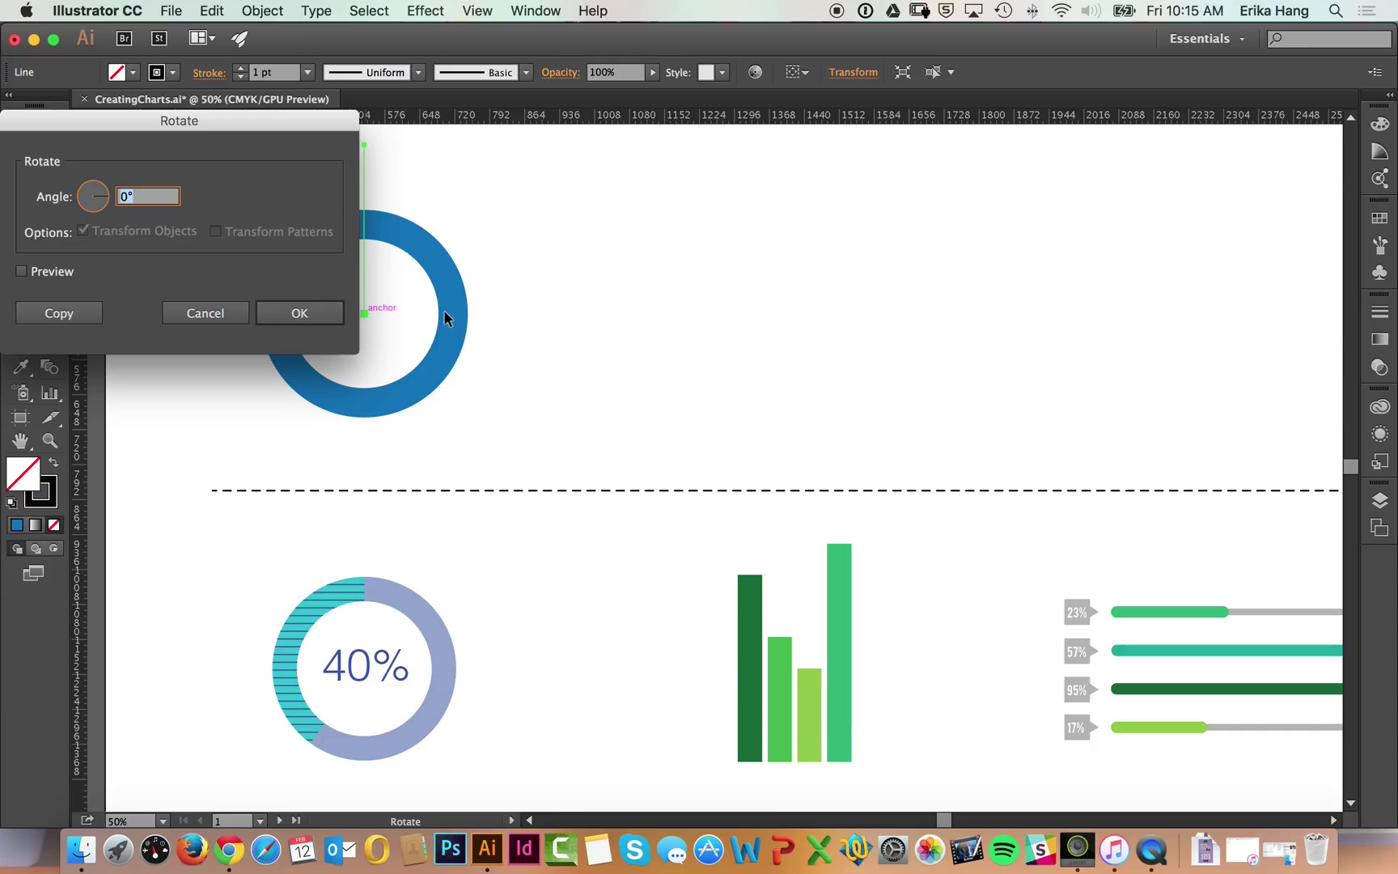
{"action": "left_click_drag", "start_coordinate": [306, 128], "coordinate": [843, 151]}
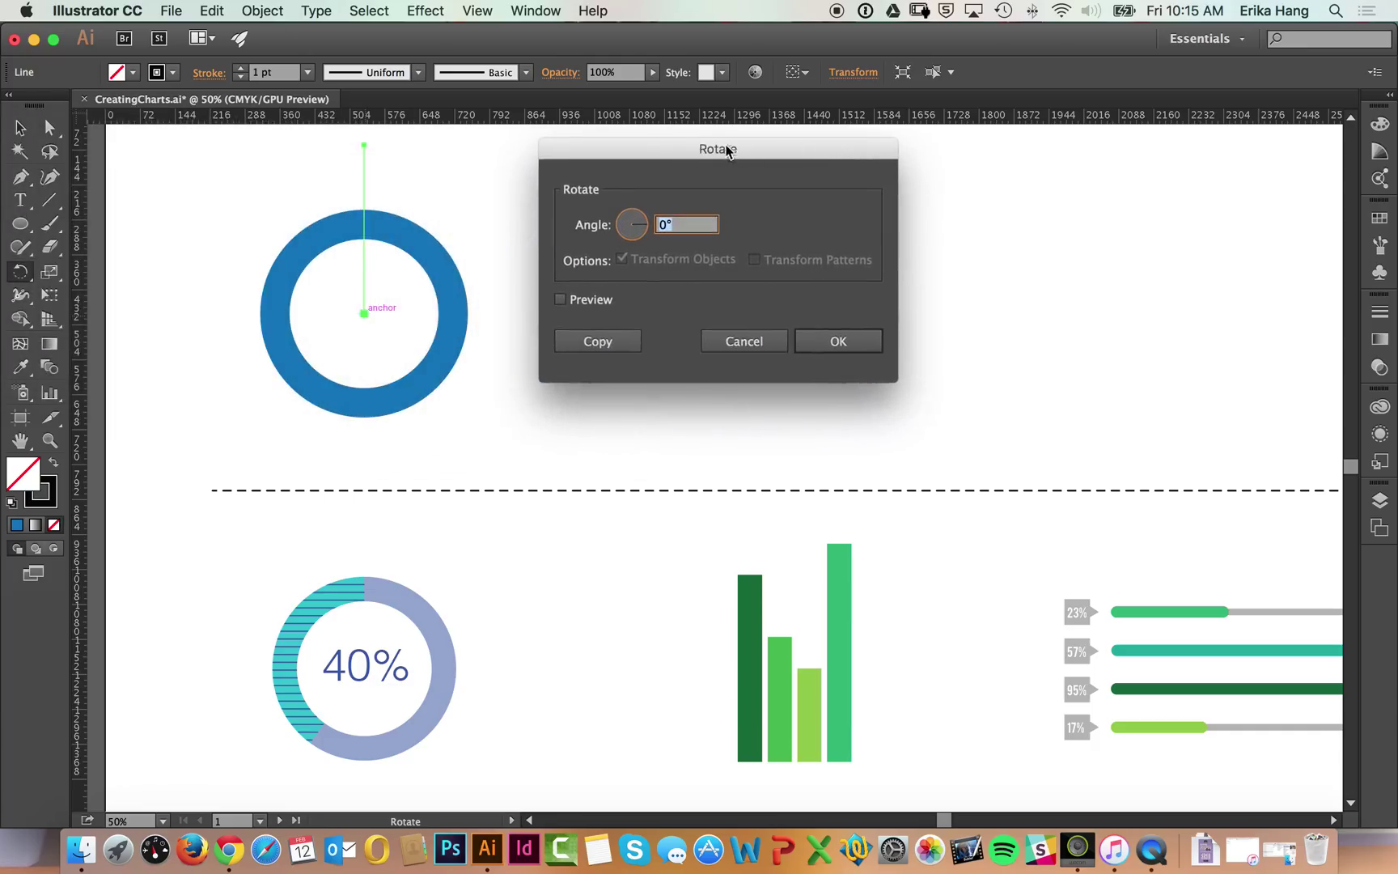
{"action": "left_click_drag", "start_coordinate": [712, 152], "coordinate": [743, 142]}
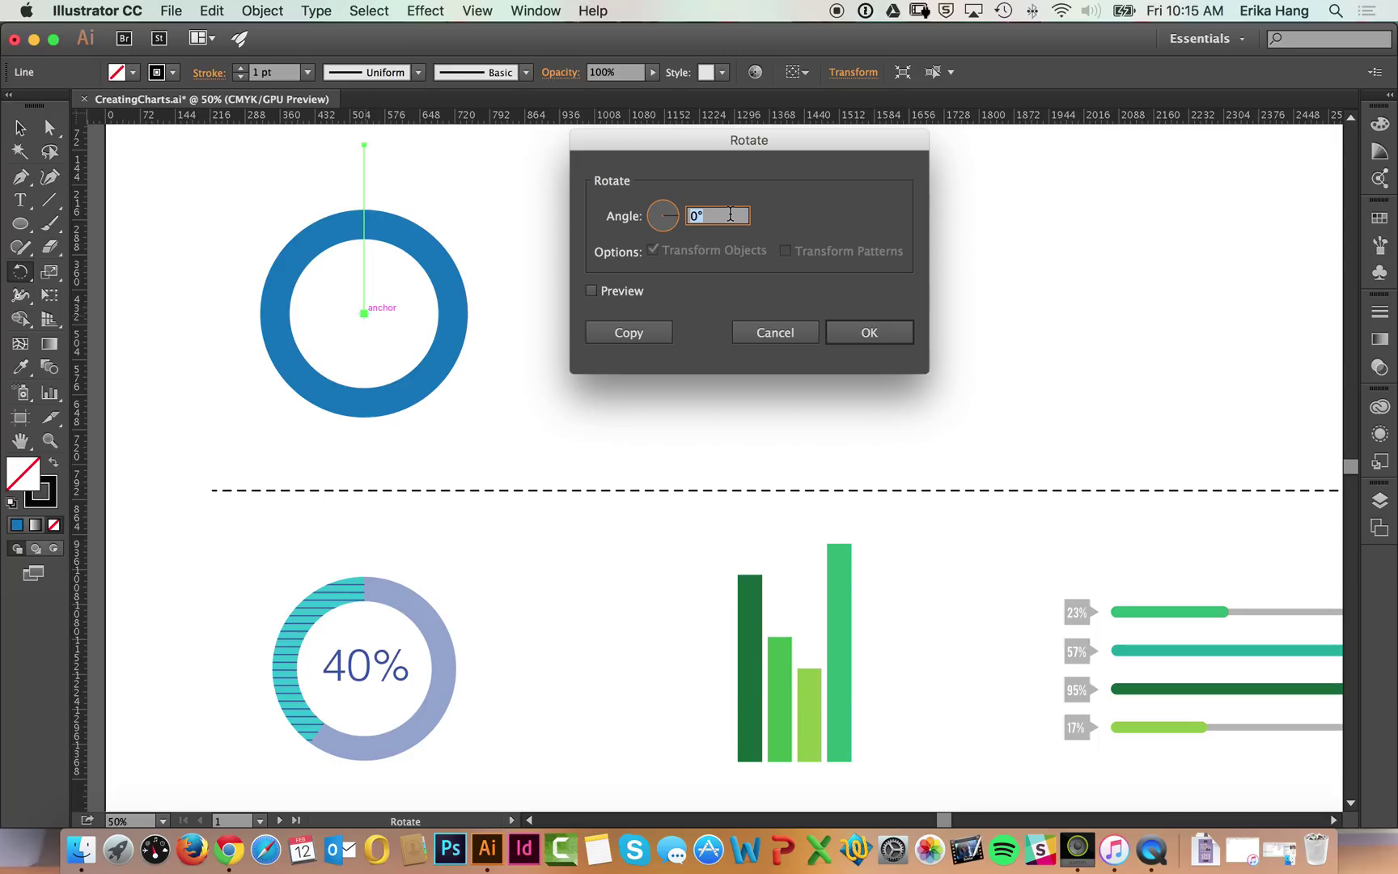
{"action": "type", "text": "3.6*40"}
{"action": "key", "text": "Tab"}
{"action": "left_click", "coordinate": [591, 291]}
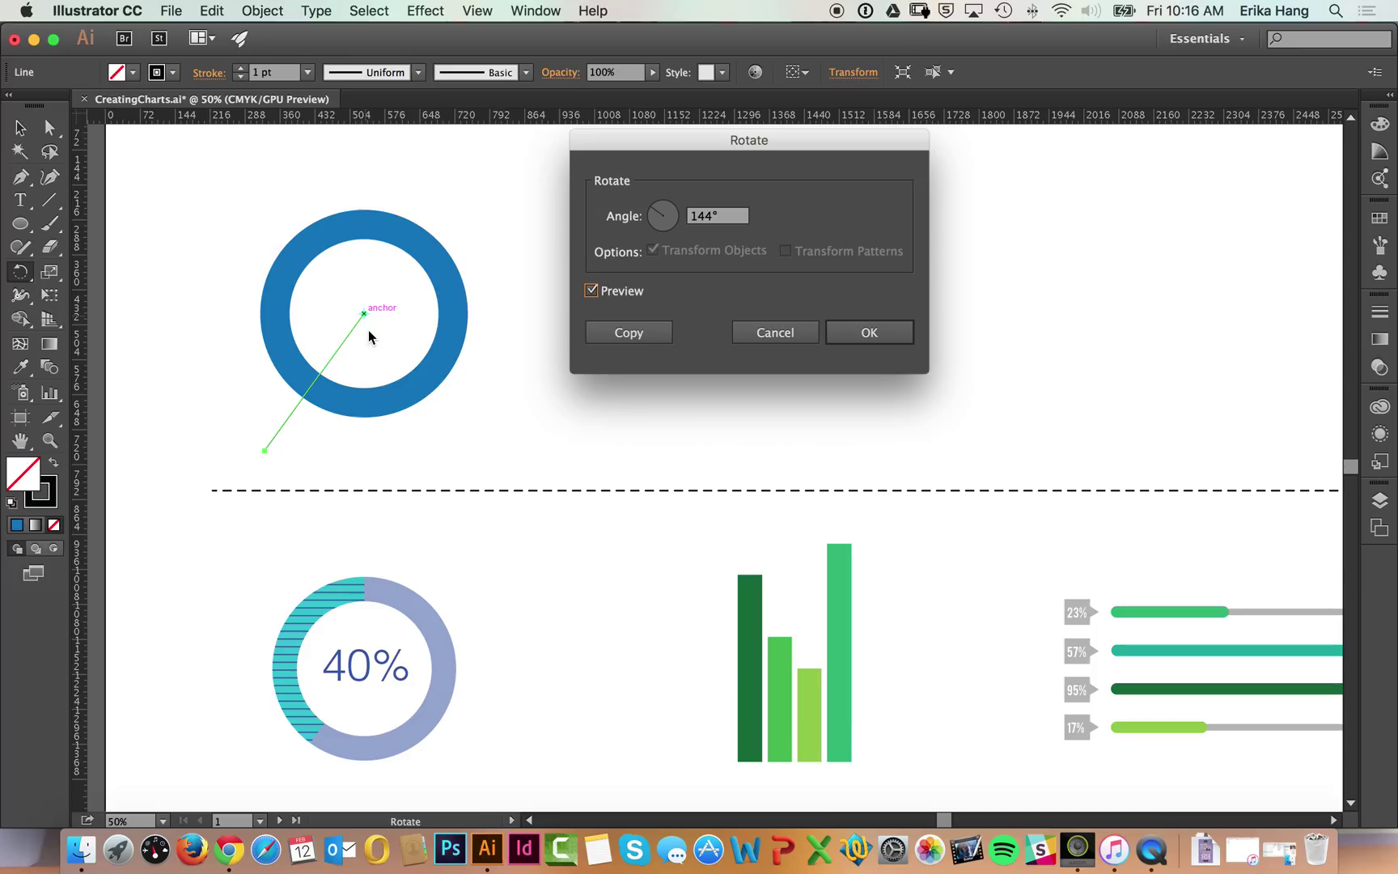
{"action": "left_click", "coordinate": [659, 330]}
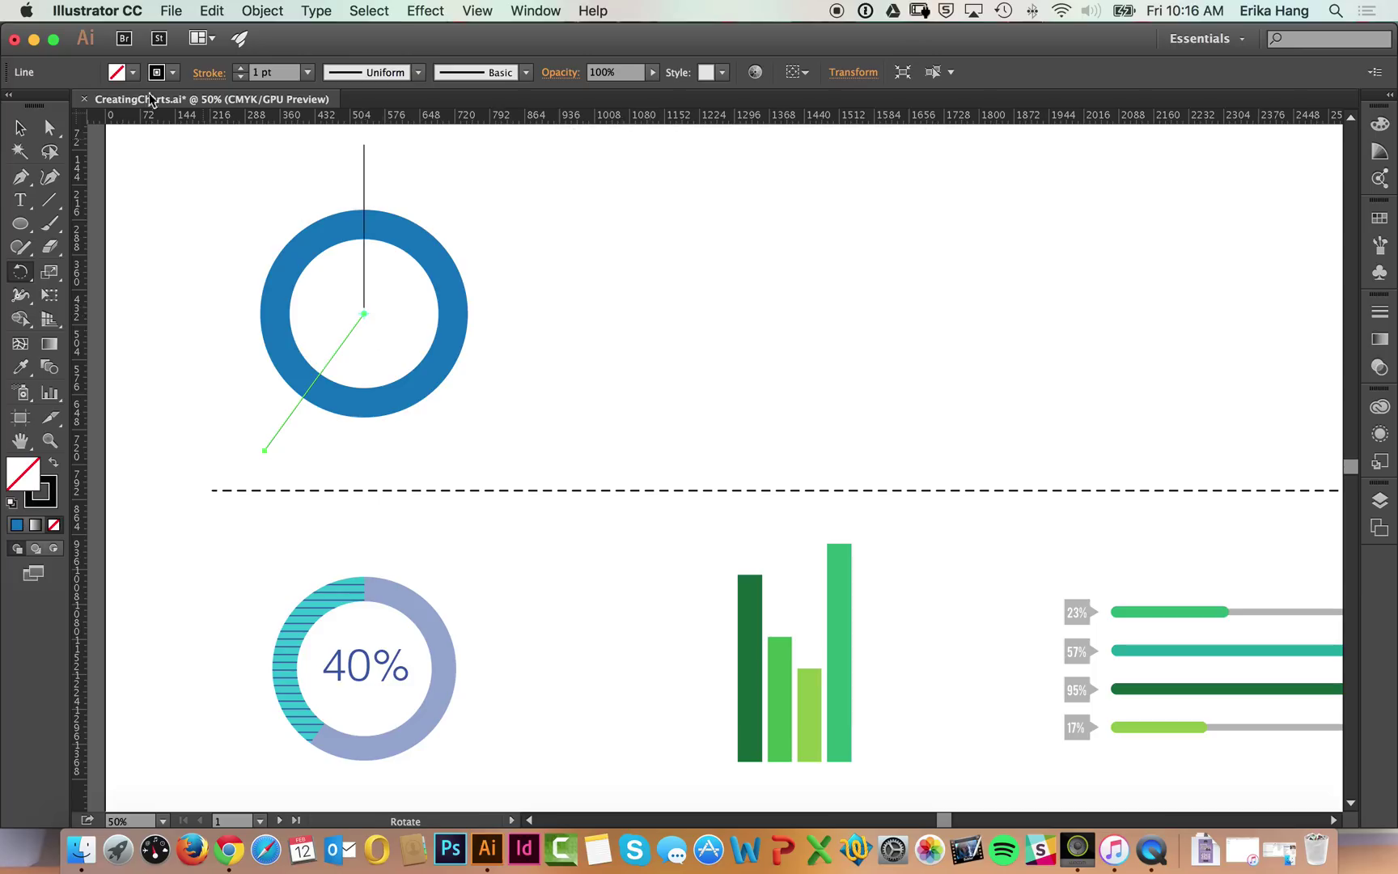
{"action": "key", "text": "v"}
{"action": "left_click", "coordinate": [193, 156]}
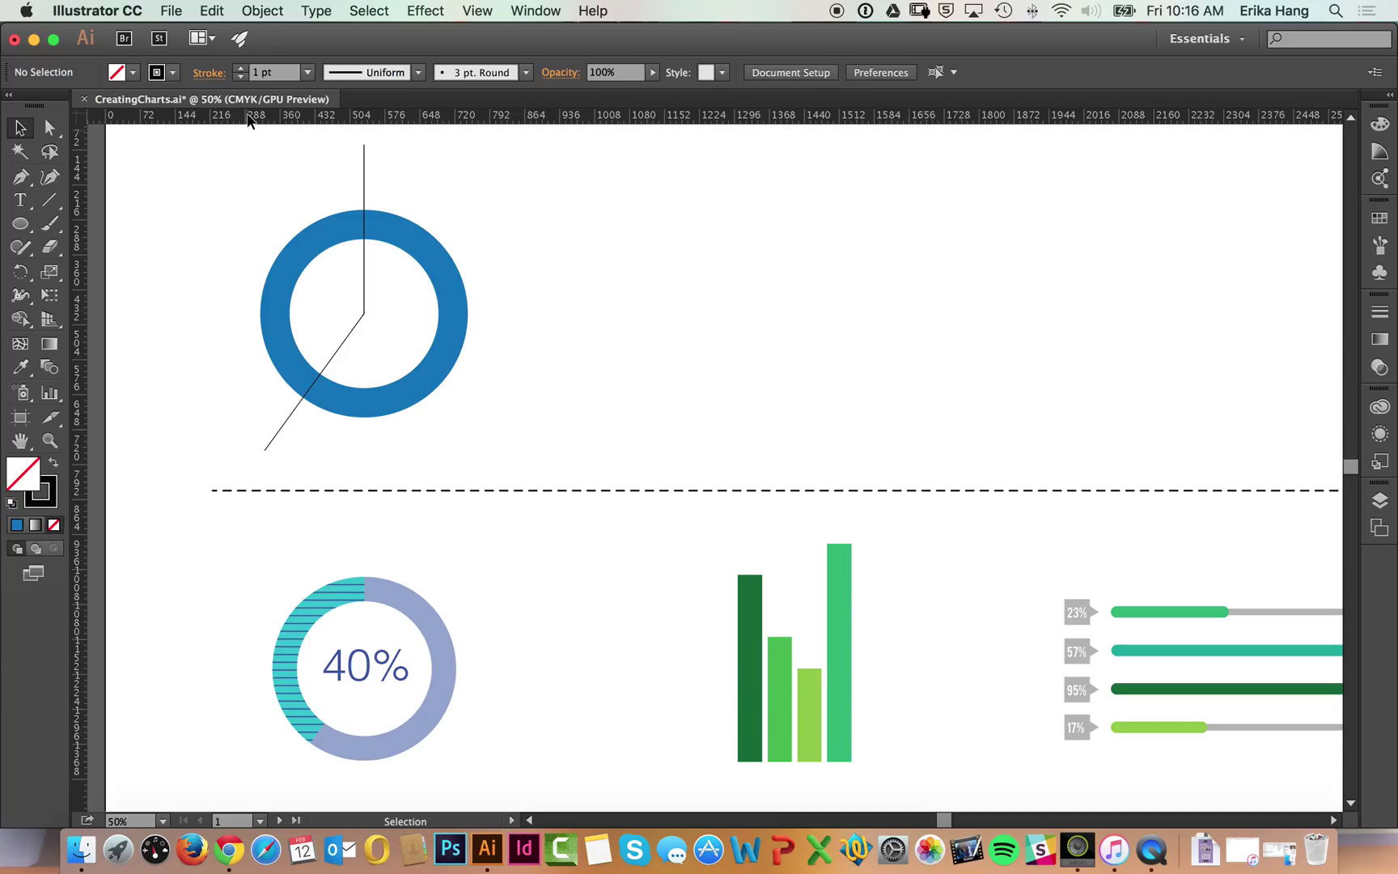
- Delete both dividing lines and redraw a vertical line from the ring's center straight up past its upper edge
{"action": "left_click", "coordinate": [340, 338]}
{"action": "key", "text": "Delete"}
{"action": "left_click", "coordinate": [459, 274]}
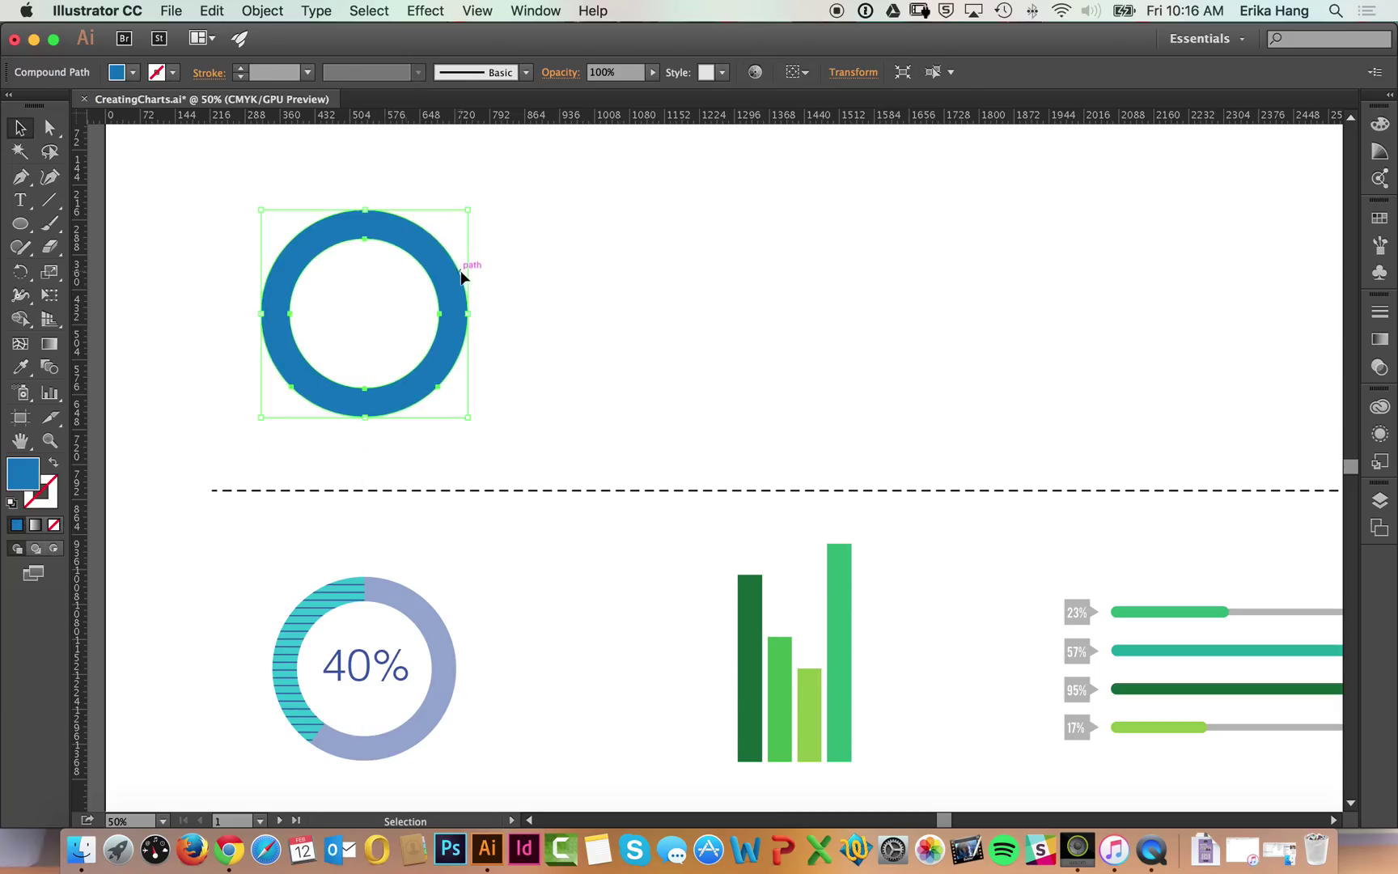
{"action": "left_click", "coordinate": [49, 200]}
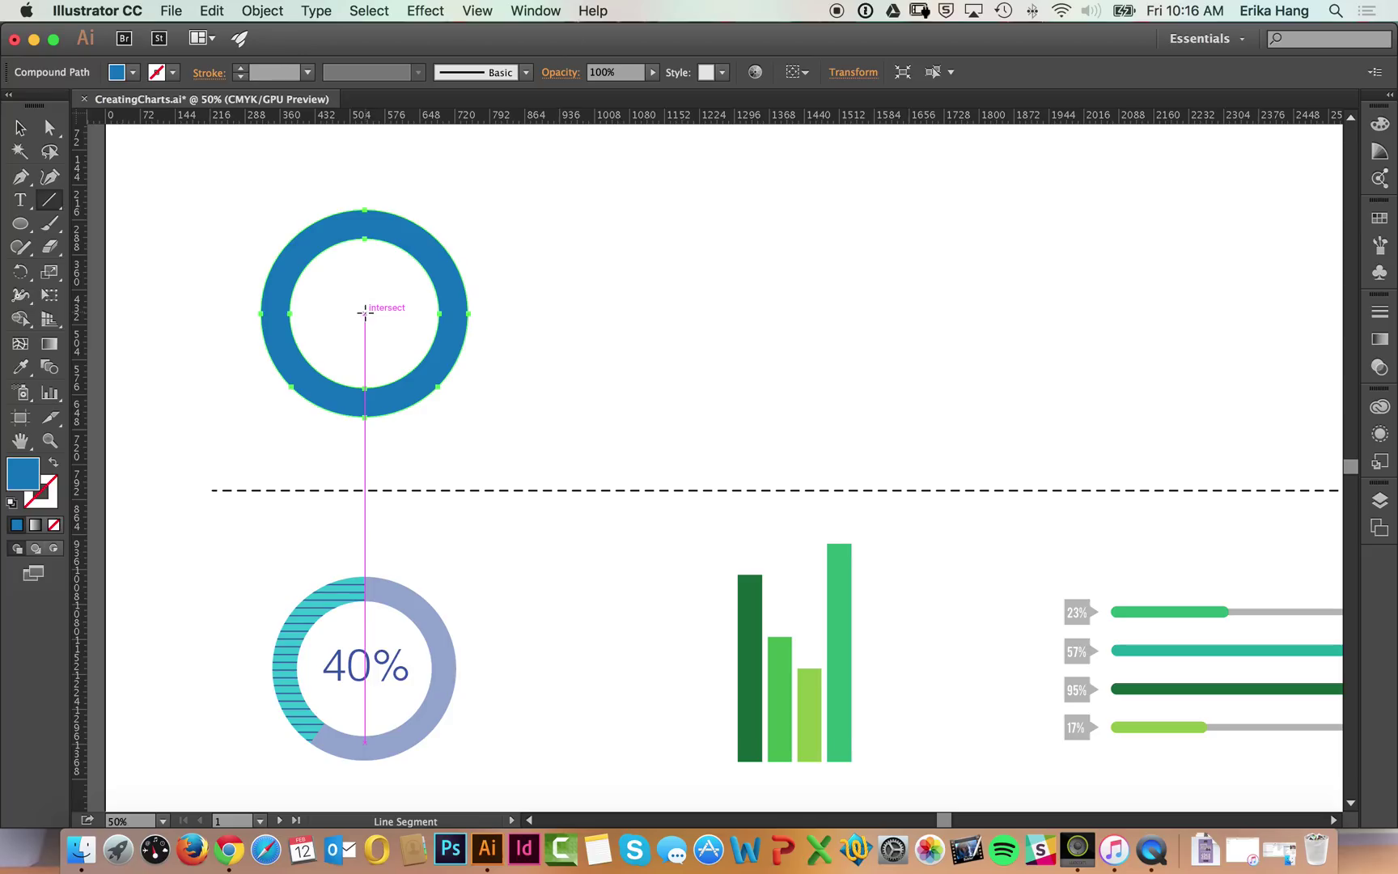
{"action": "left_click_drag", "start_coordinate": [364, 313], "coordinate": [378, 146]}
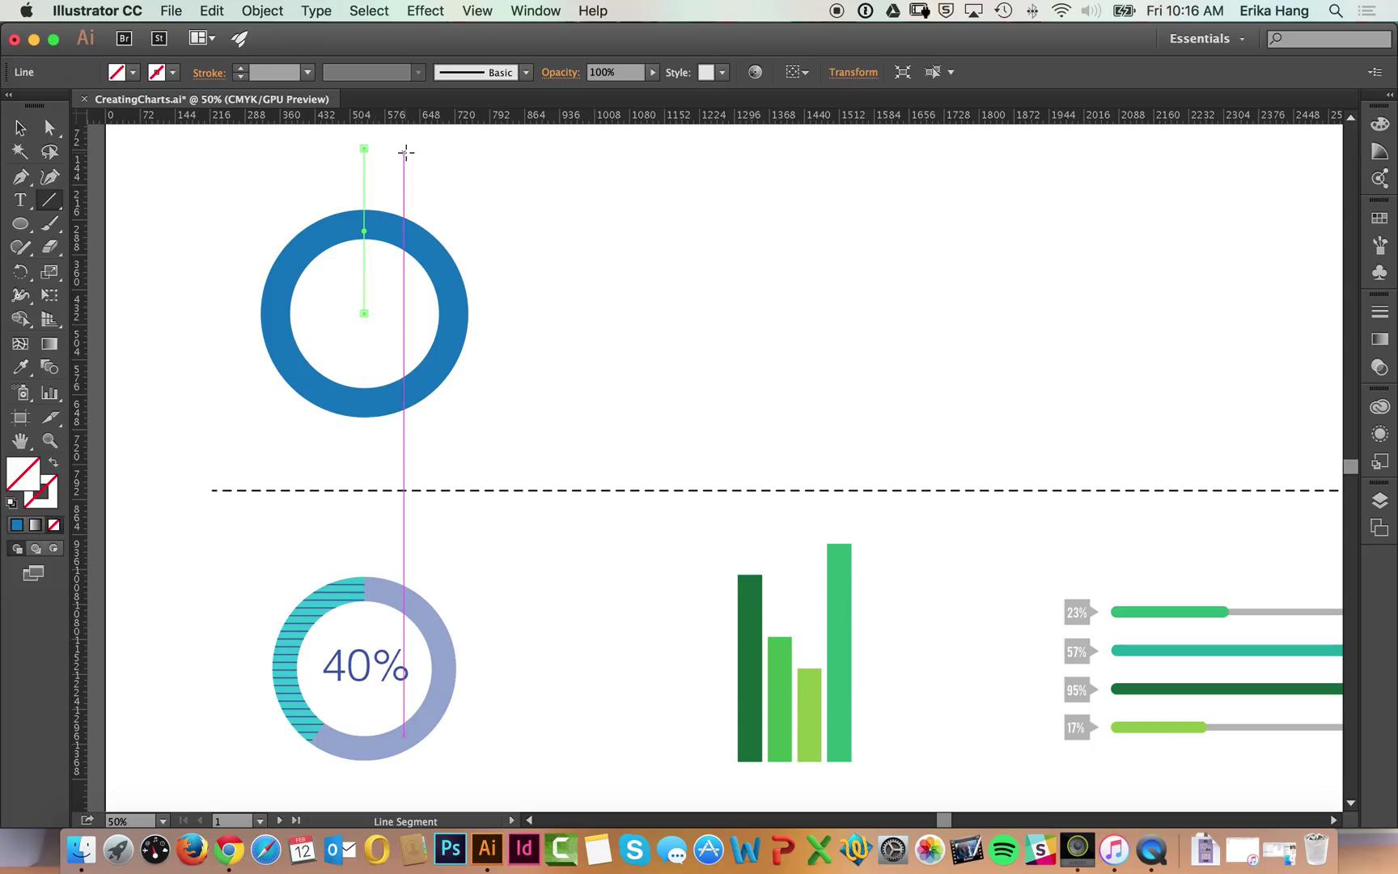
- Give the redrawn vertical line a black 1 pt stroke and deselect it
{"action": "left_click", "coordinate": [174, 73]}
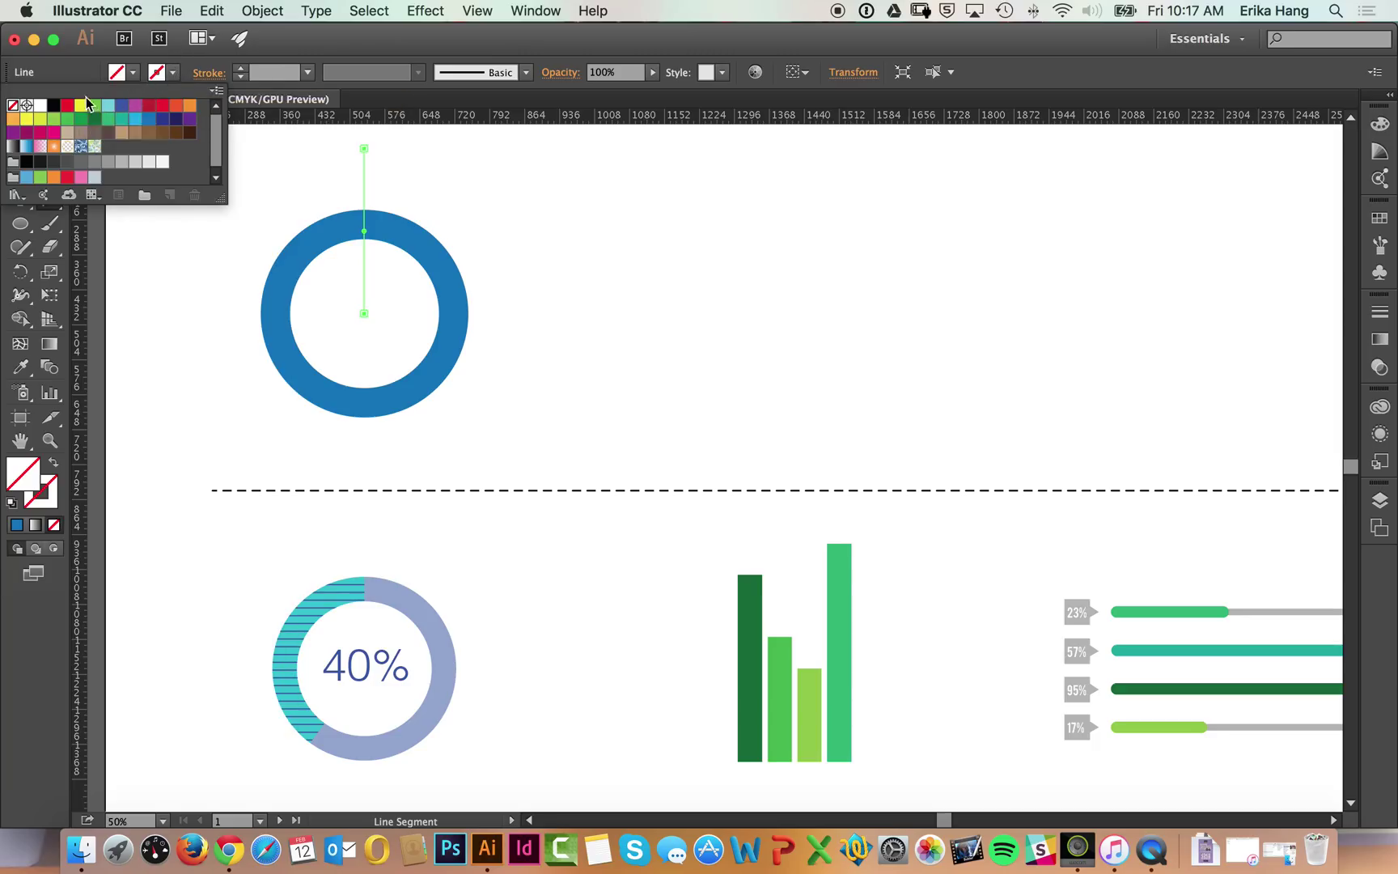
{"action": "left_click", "coordinate": [54, 110]}
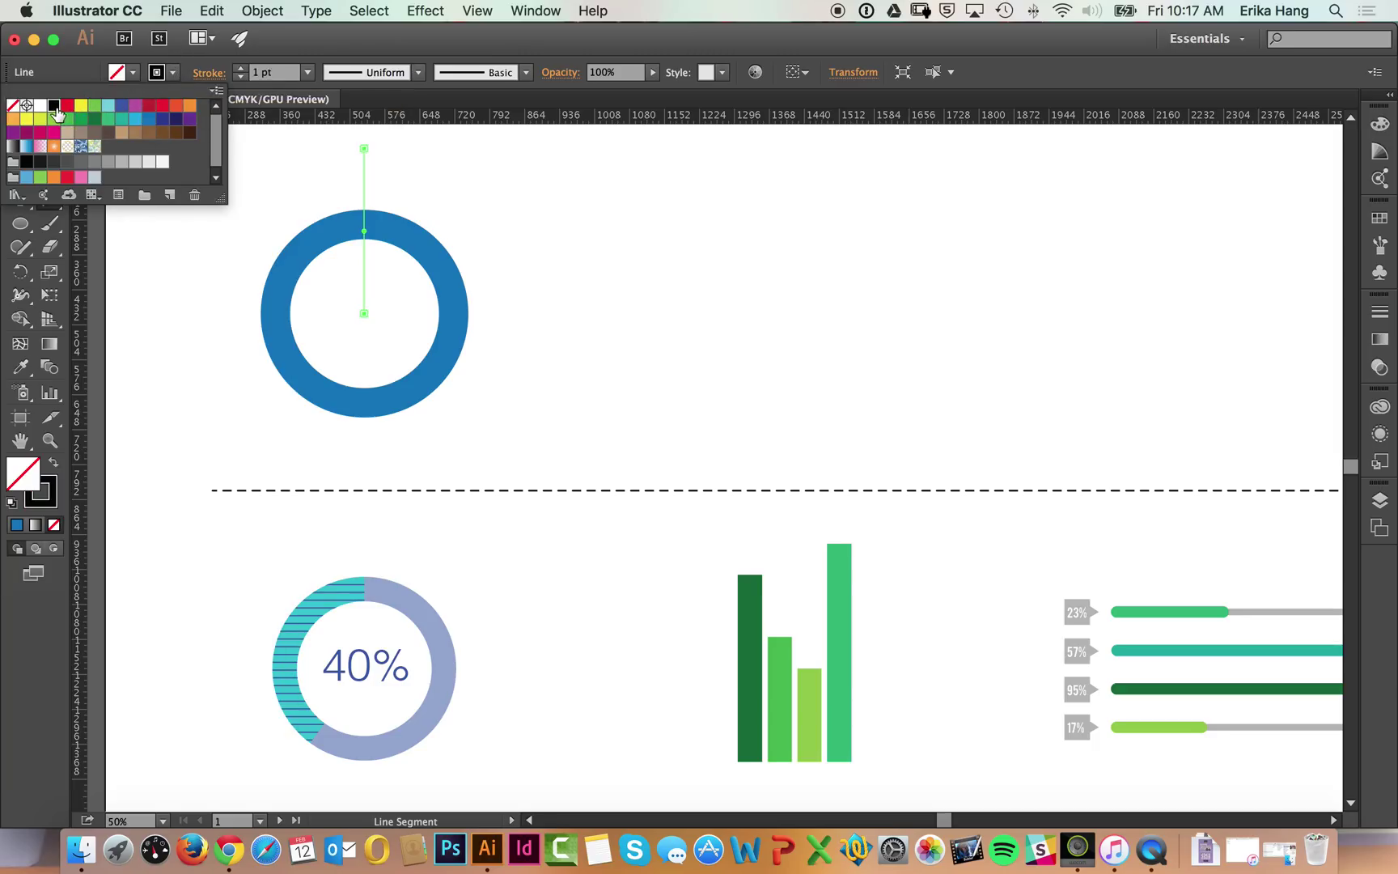
{"action": "left_click", "coordinate": [193, 57]}
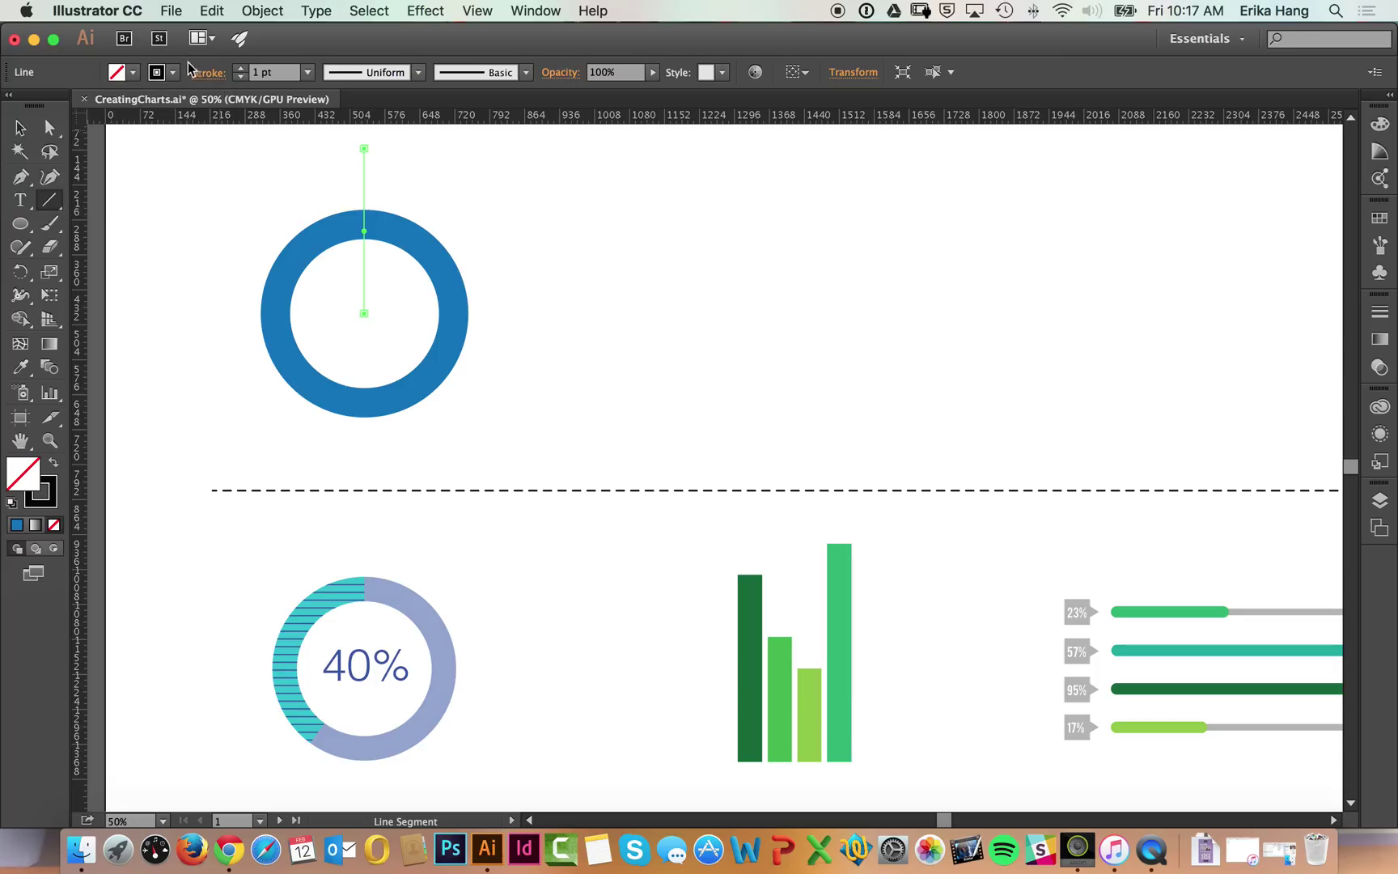
{"action": "left_click", "coordinate": [20, 128]}
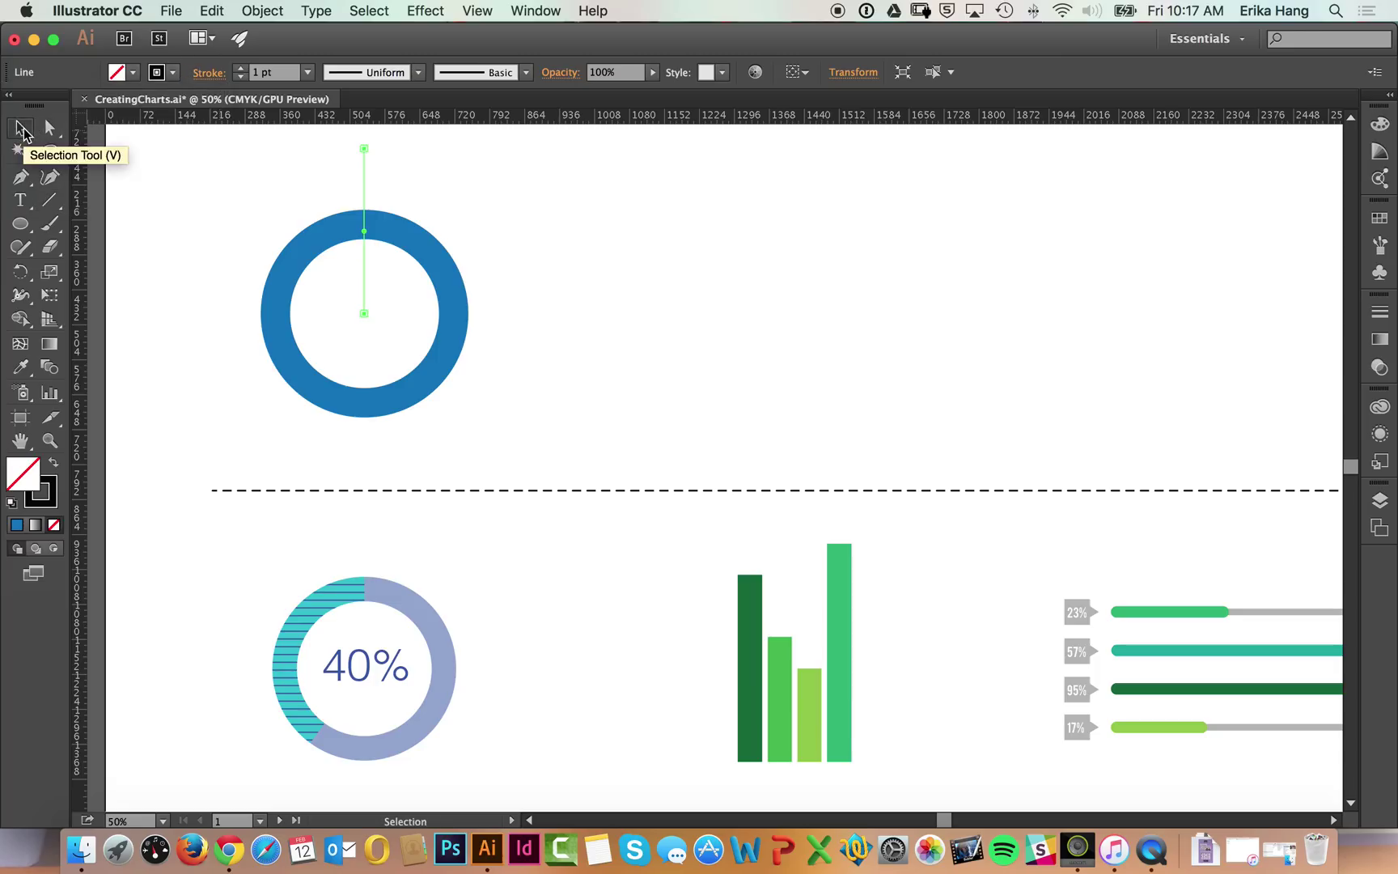
{"action": "left_click", "coordinate": [226, 179]}
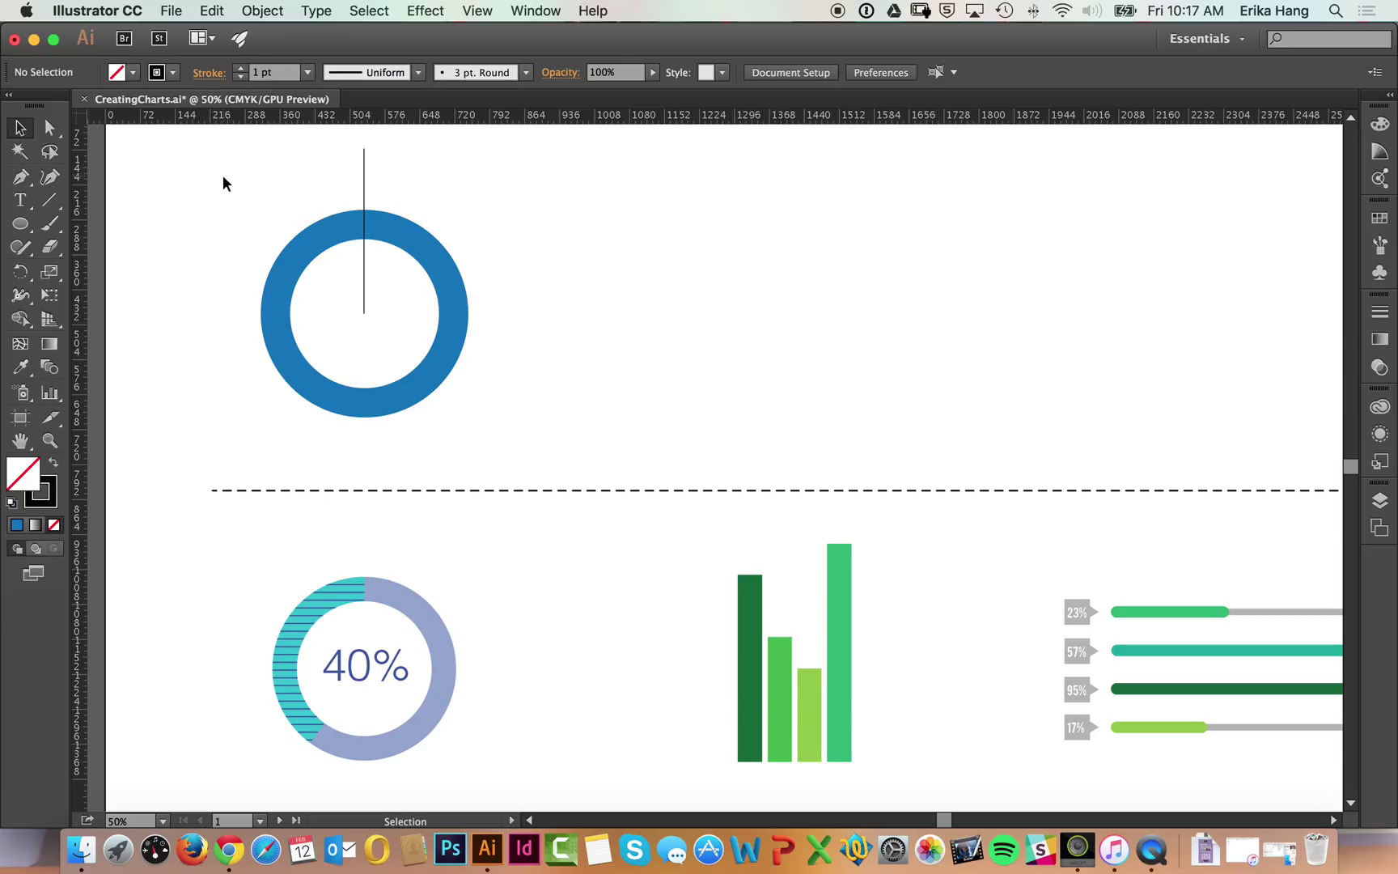
- Try to make a copy rotated by 3.6*40 degrees about the ring's center without selecting the line
{"action": "left_click", "coordinate": [19, 276]}
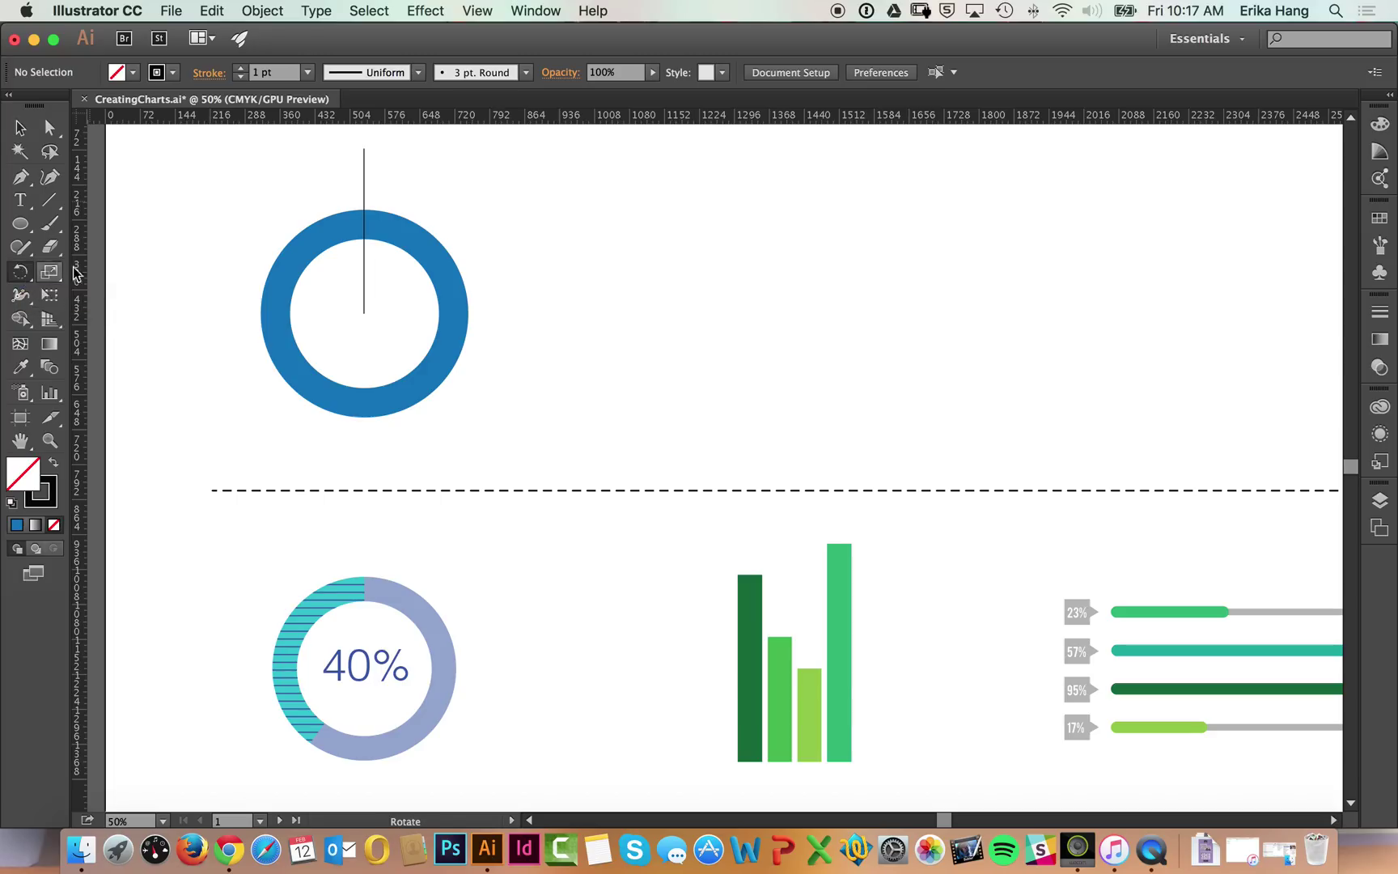
{"action": "left_click", "coordinate": [363, 314], "text": "alt"}
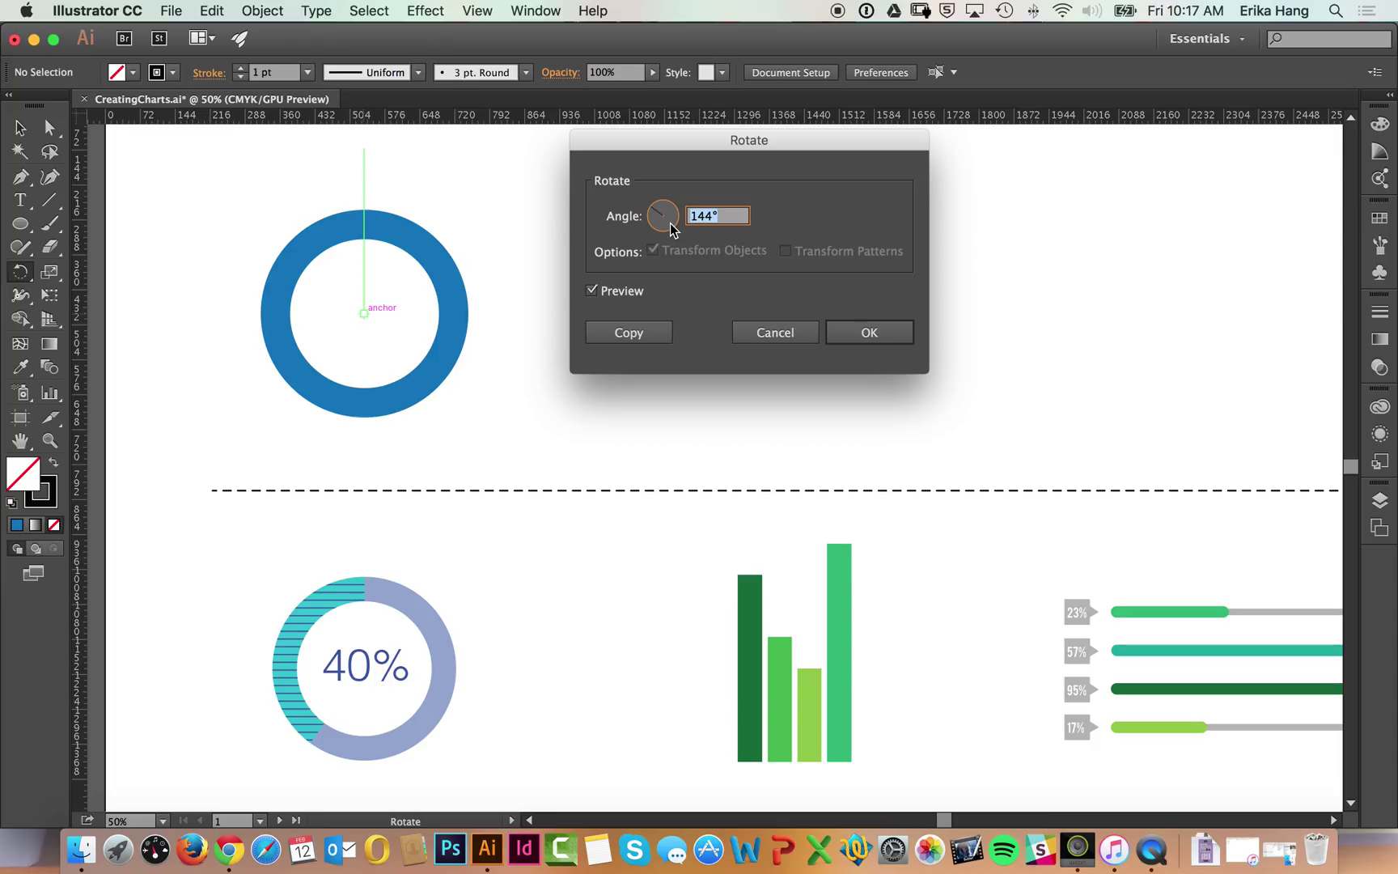
{"action": "type", "text": "3.6"}
{"action": "type", "text": "40"}
{"action": "key", "text": "Tab"}
{"action": "left_click", "coordinate": [592, 290]}
{"action": "left_click", "coordinate": [615, 334]}
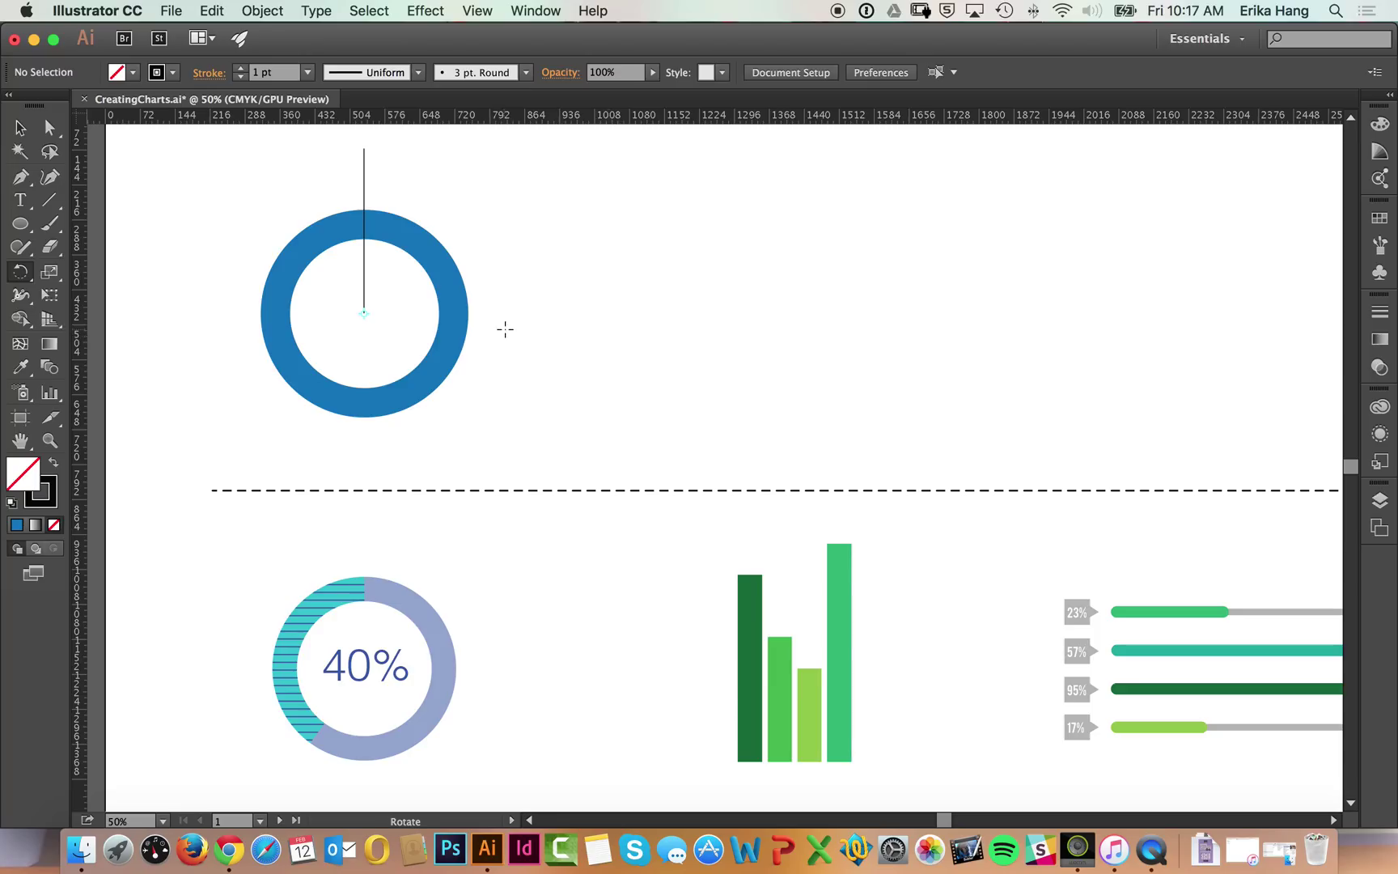
- Select the vertical line, copy it rotated 144° about the ring's center, and deselect the copy
{"action": "key", "text": "v"}
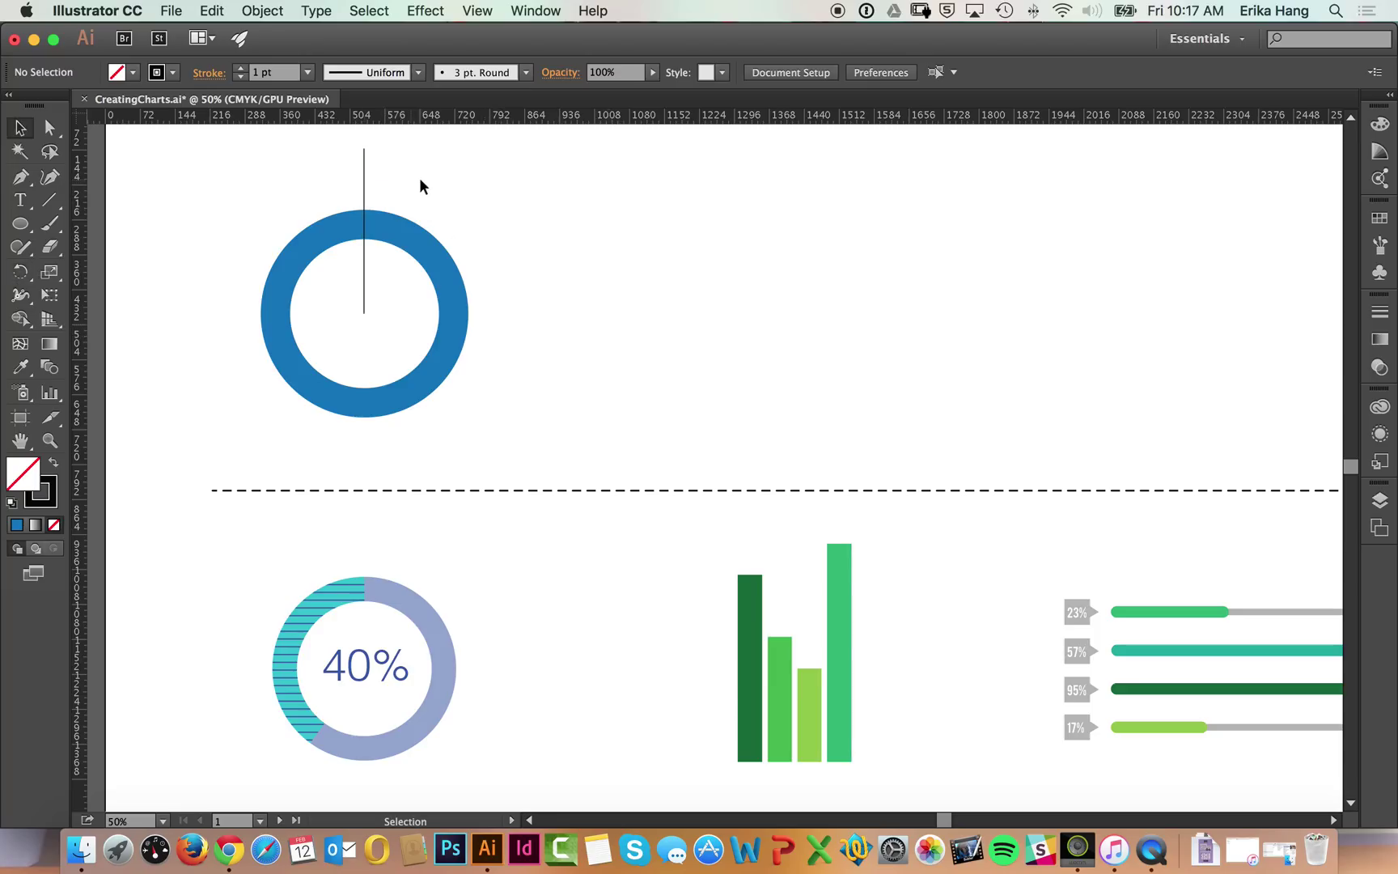
{"action": "left_click", "coordinate": [365, 194]}
{"action": "left_click", "coordinate": [34, 275]}
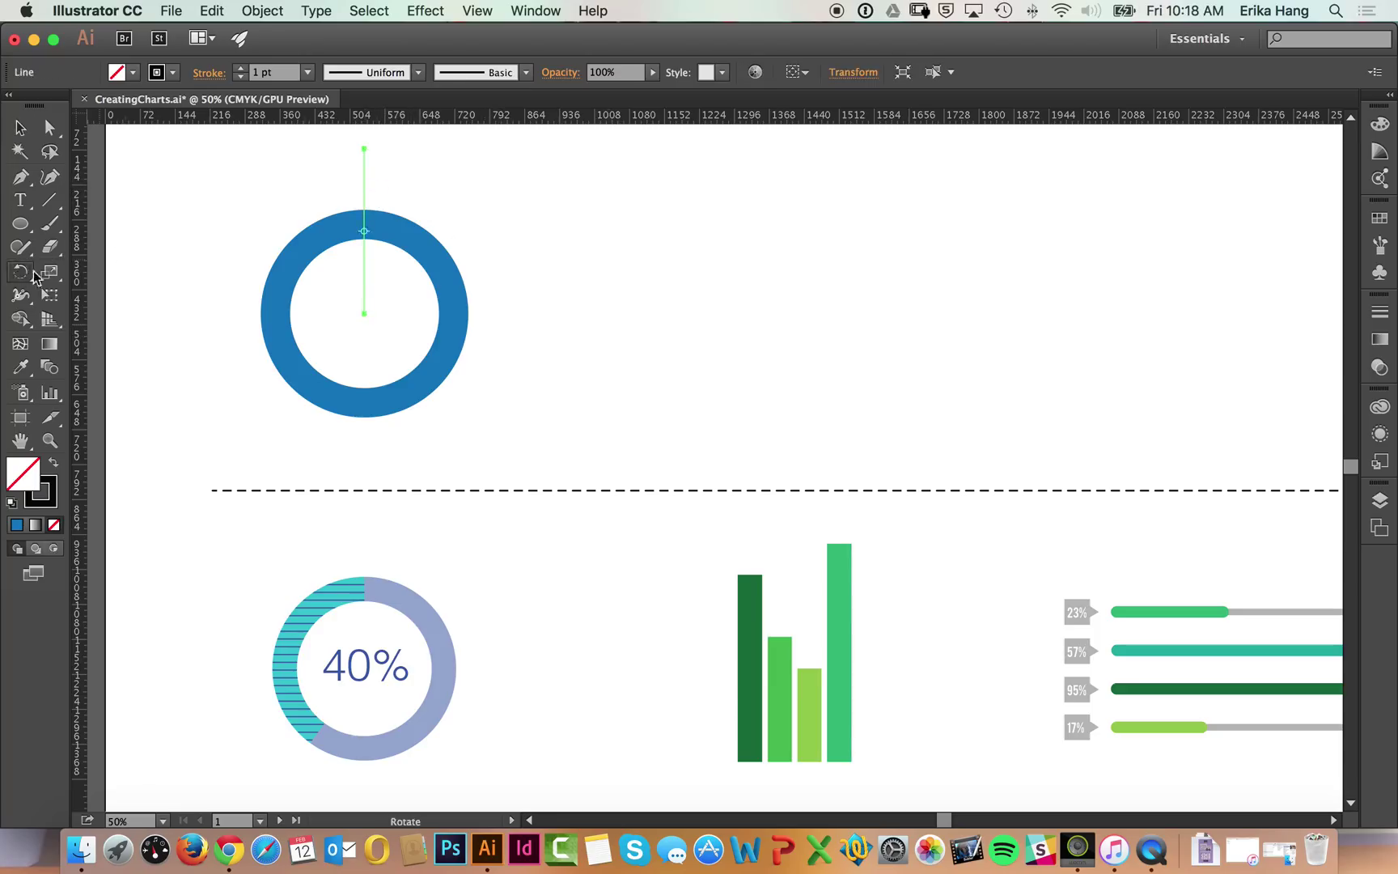
{"action": "left_click", "coordinate": [364, 313], "text": "alt"}
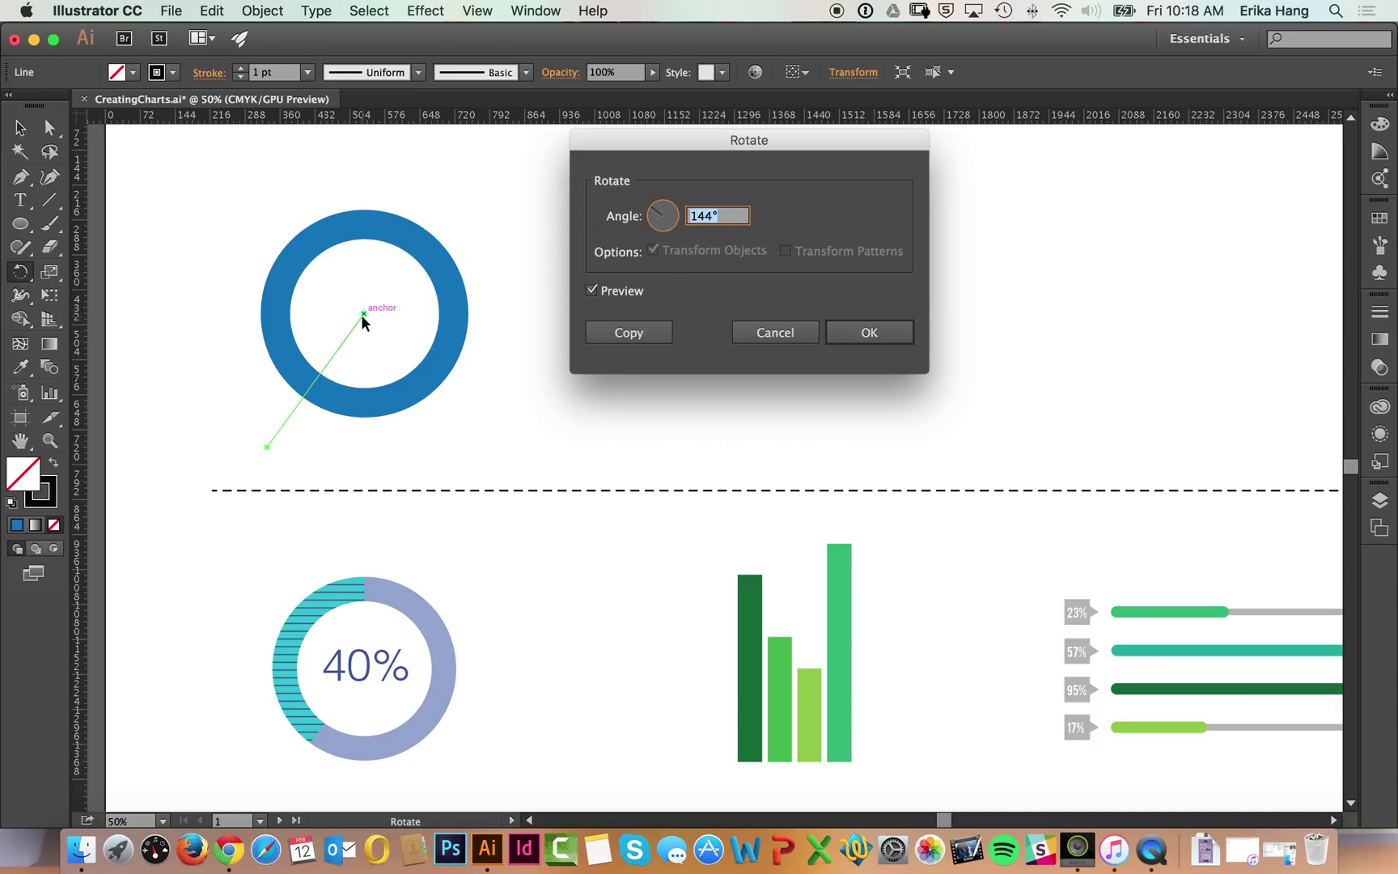
{"action": "left_click", "coordinate": [639, 334]}
{"action": "key", "text": "v"}
{"action": "left_click", "coordinate": [608, 322]}
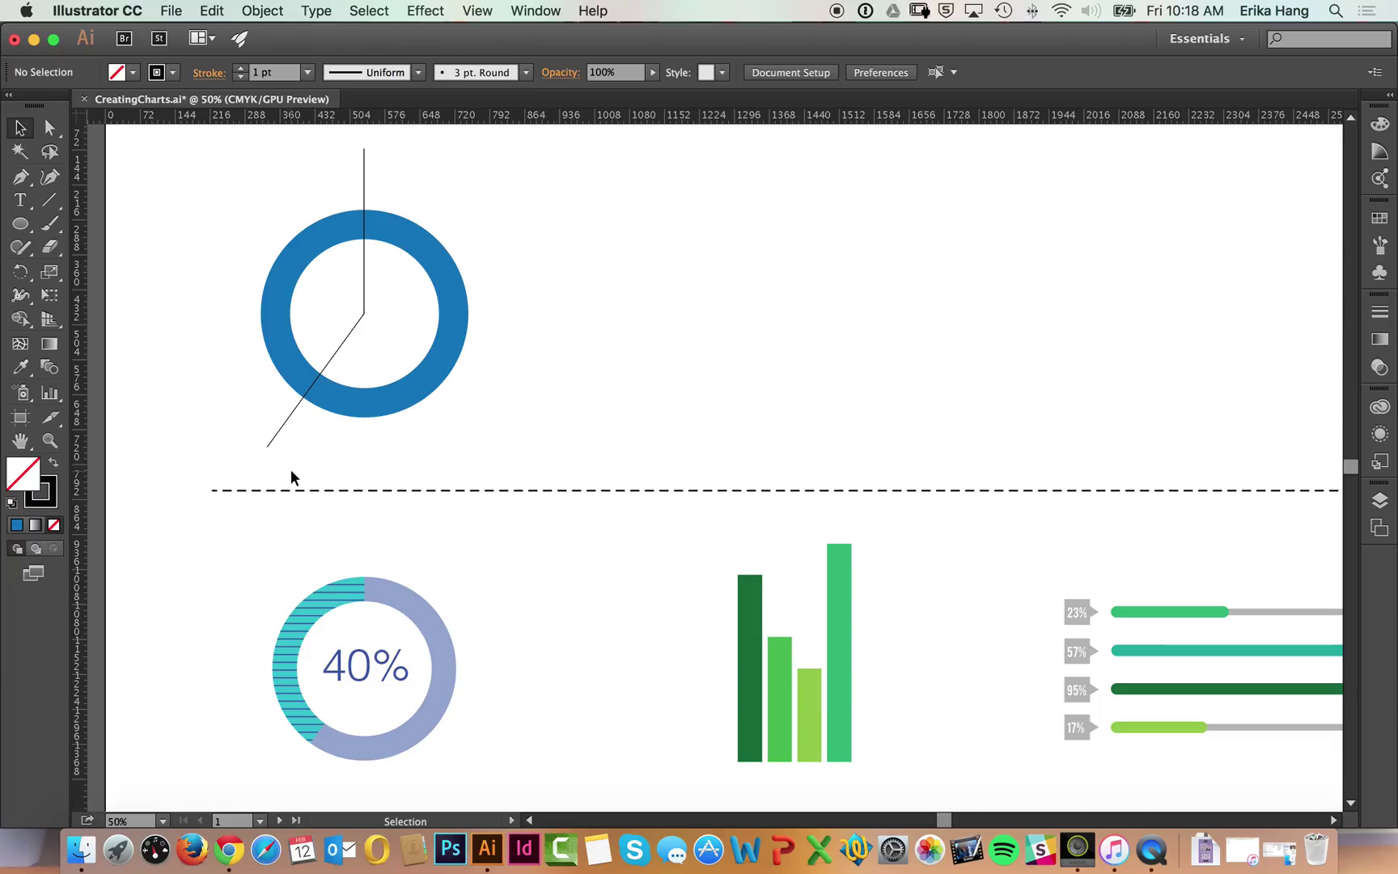
- Delete the slanted line and try again to make a 3.6*40 degree rotated copy with nothing selected
{"action": "left_click", "coordinate": [354, 327]}
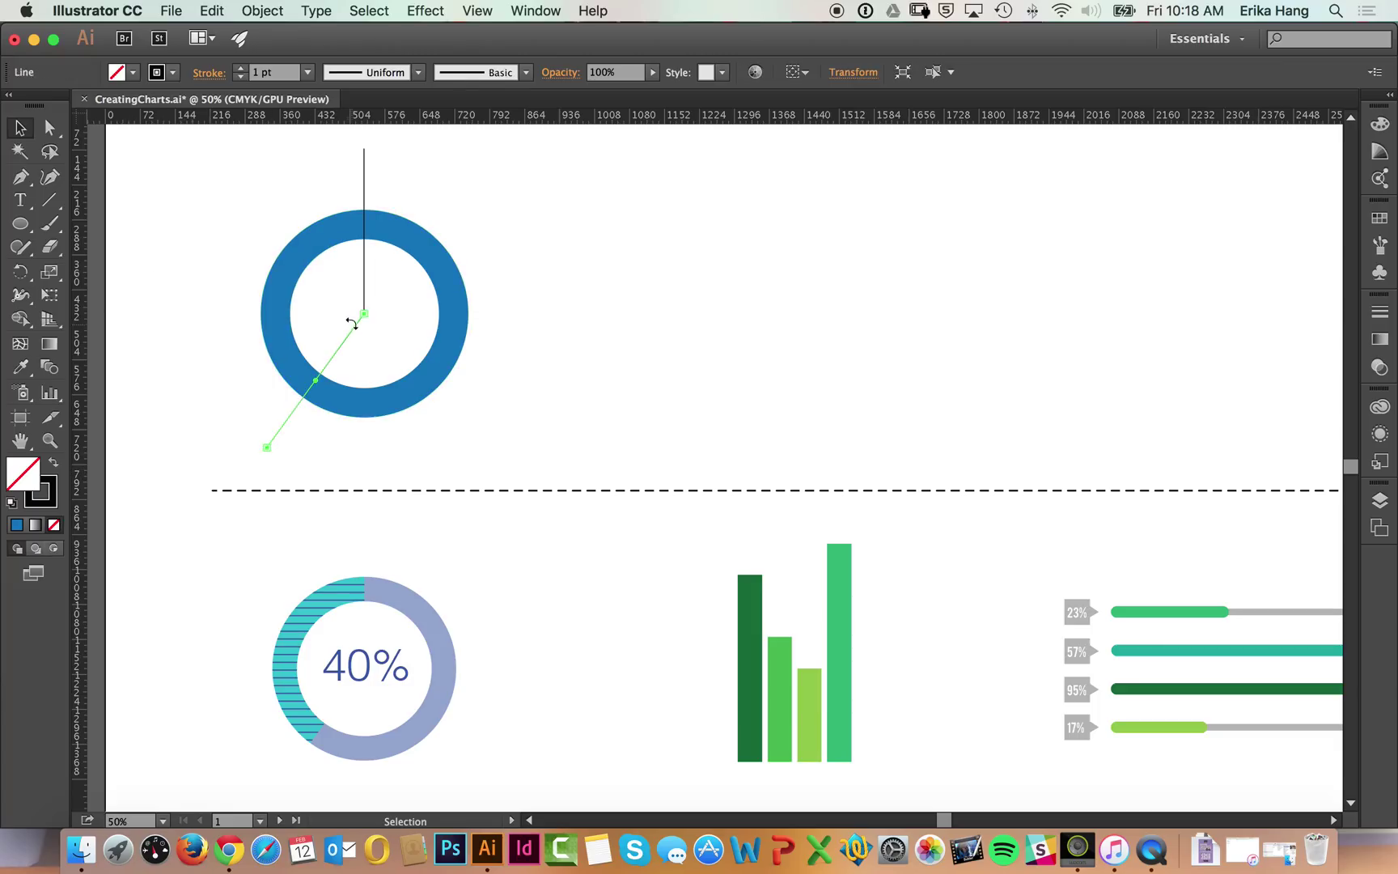
{"action": "key", "text": "Delete"}
{"action": "left_click", "coordinate": [20, 272]}
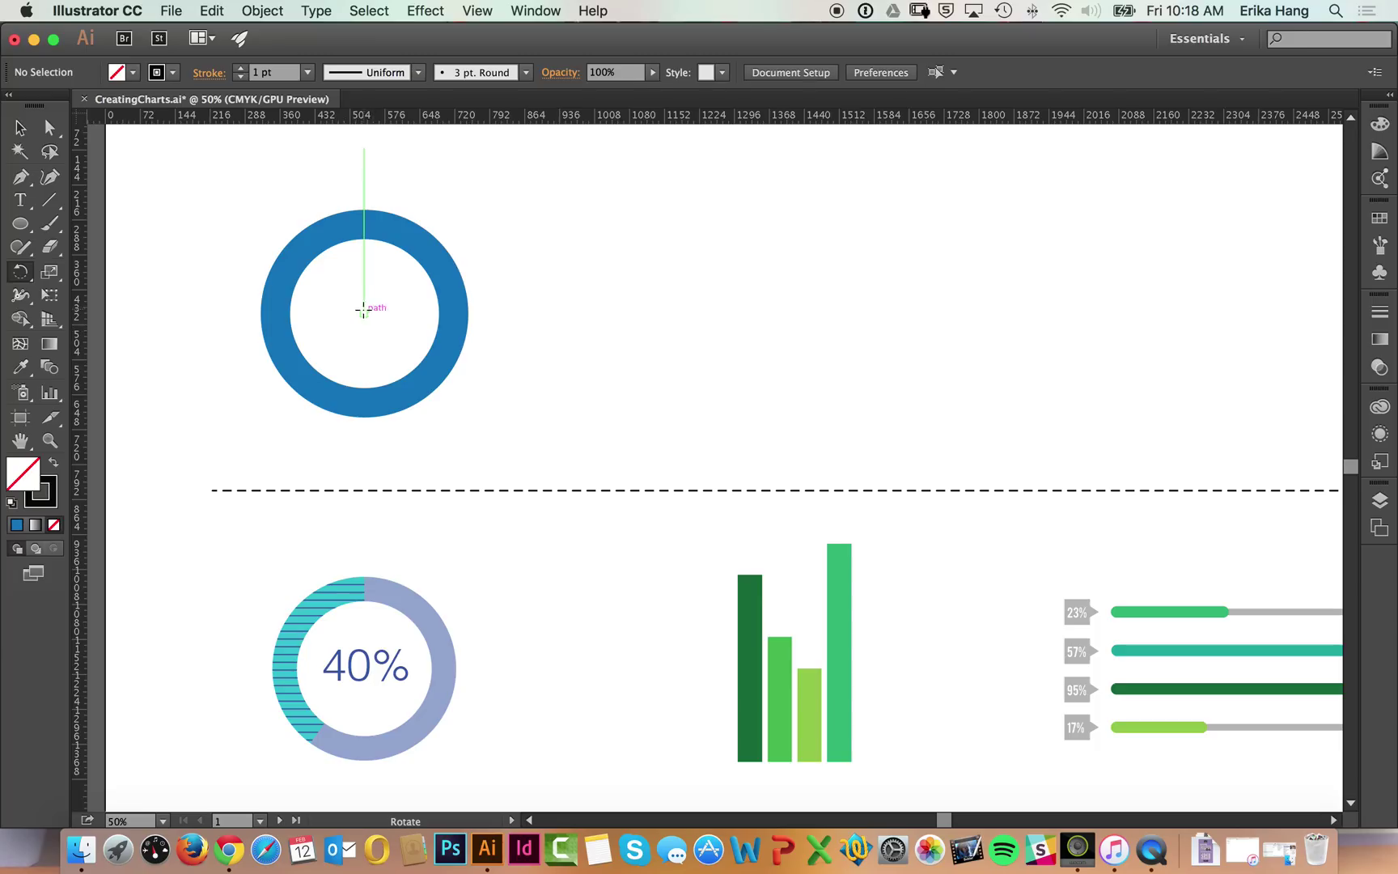
{"action": "left_click", "coordinate": [364, 313], "text": "alt"}
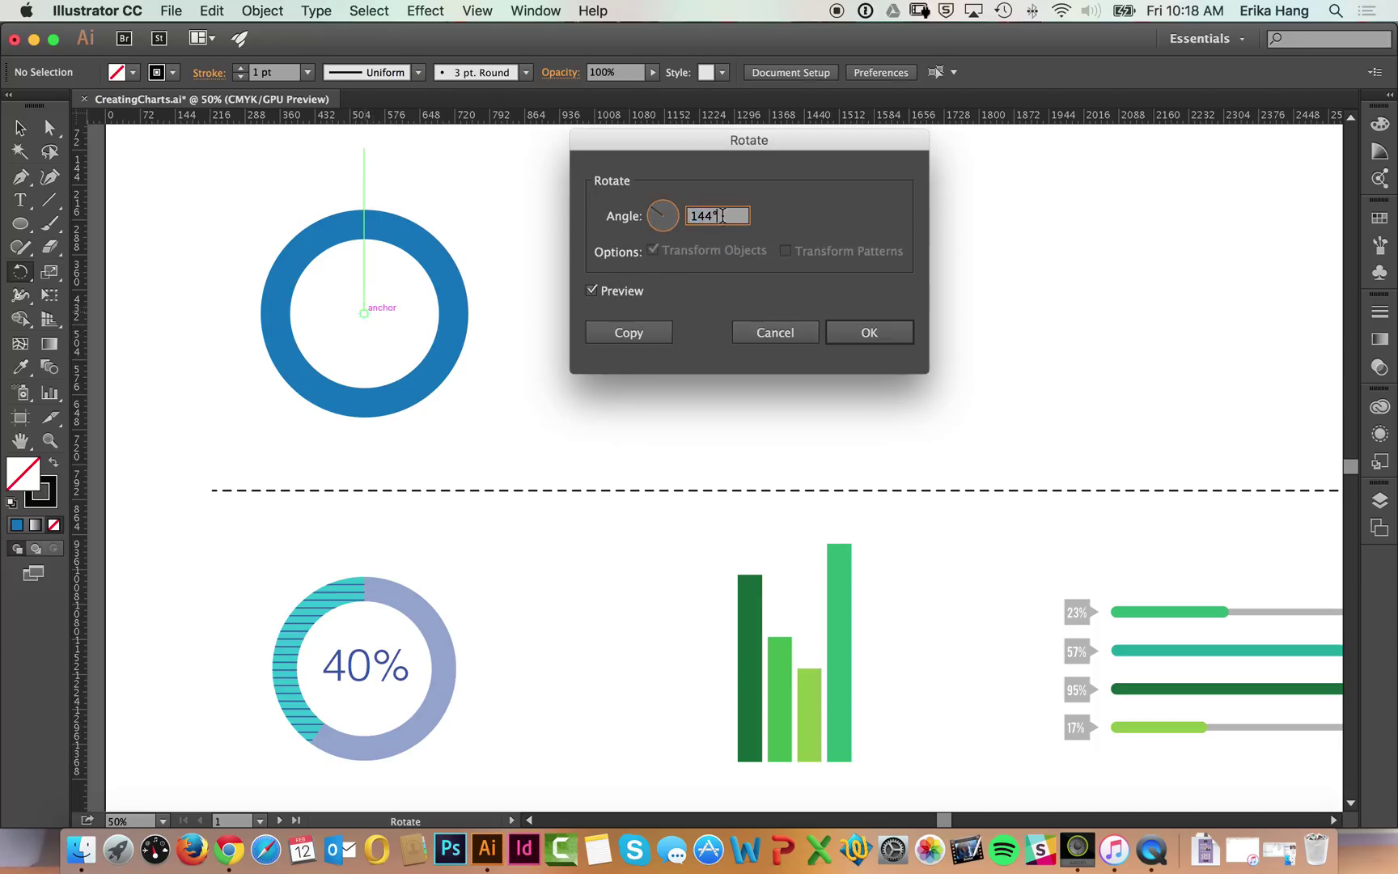
{"action": "type", "text": "3.6*40"}
{"action": "key", "text": "Tab"}
{"action": "left_click", "coordinate": [629, 333]}
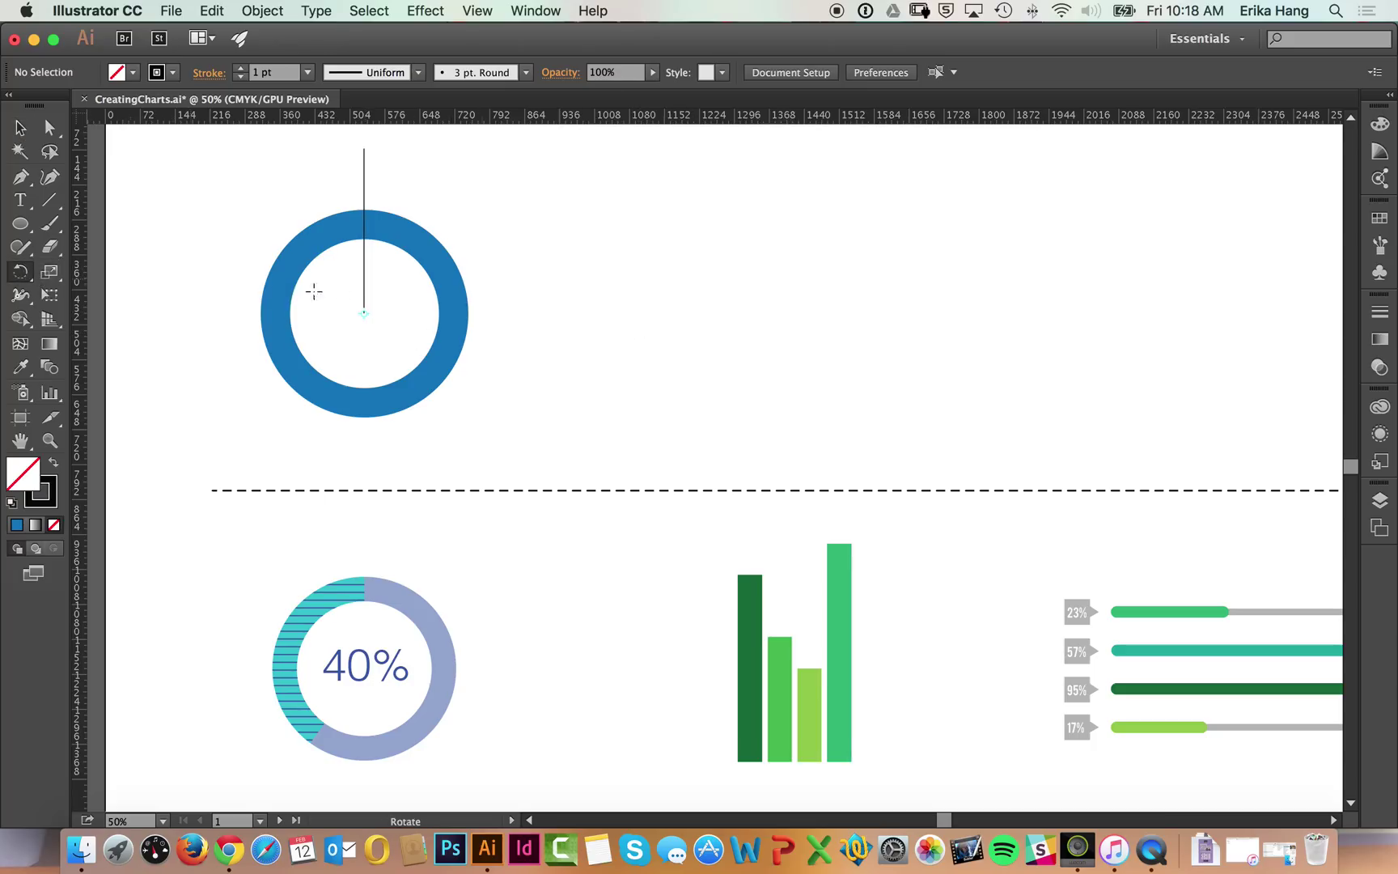
{"action": "left_click", "coordinate": [364, 313], "text": "alt"}
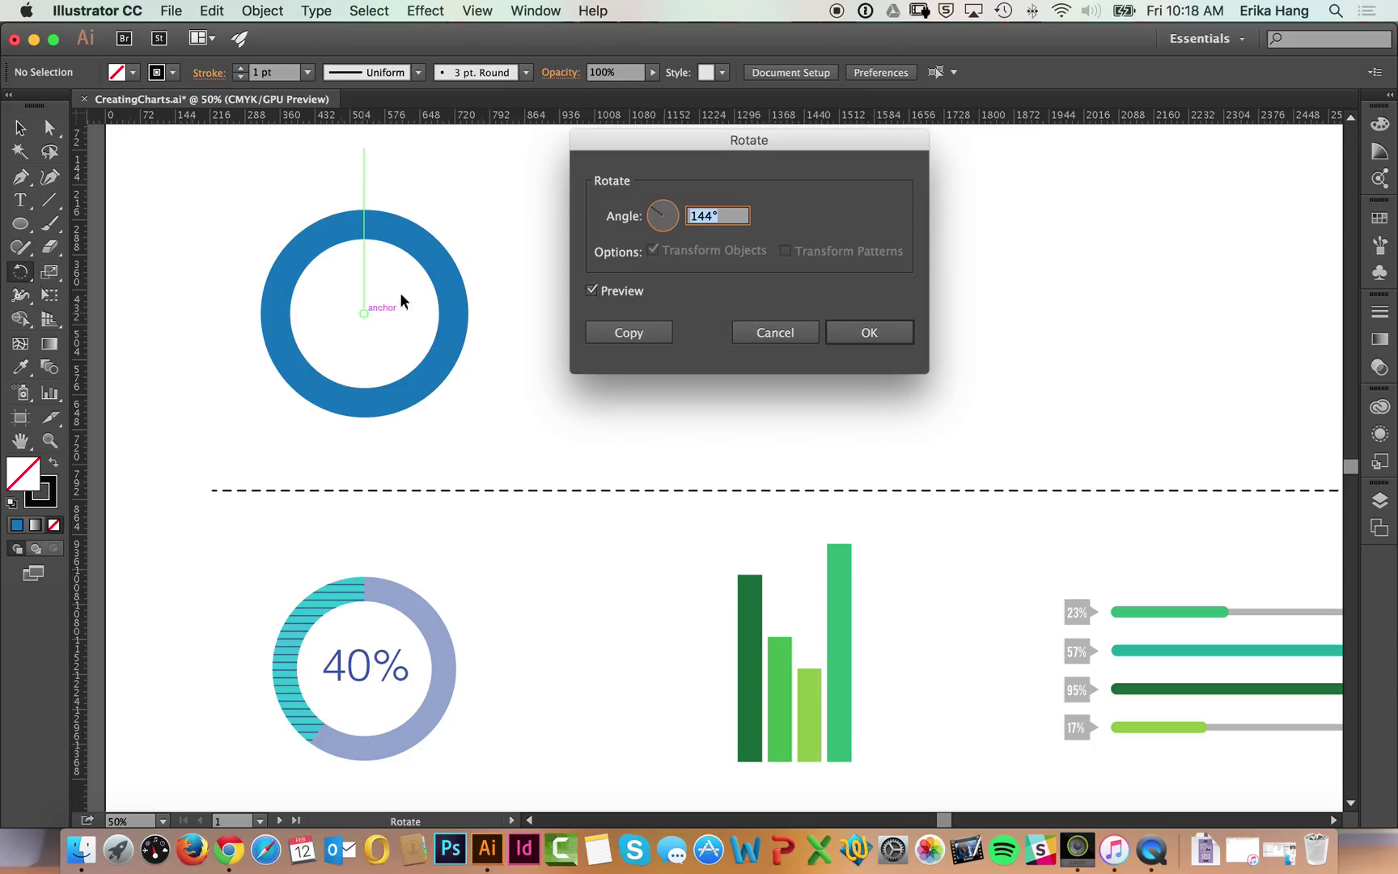
{"action": "left_click", "coordinate": [593, 290]}
{"action": "left_click", "coordinate": [801, 331]}
- Replace the vertical line with a newly drawn one from the ring's center straight up past its upper edge
{"action": "left_click", "coordinate": [31, 127]}
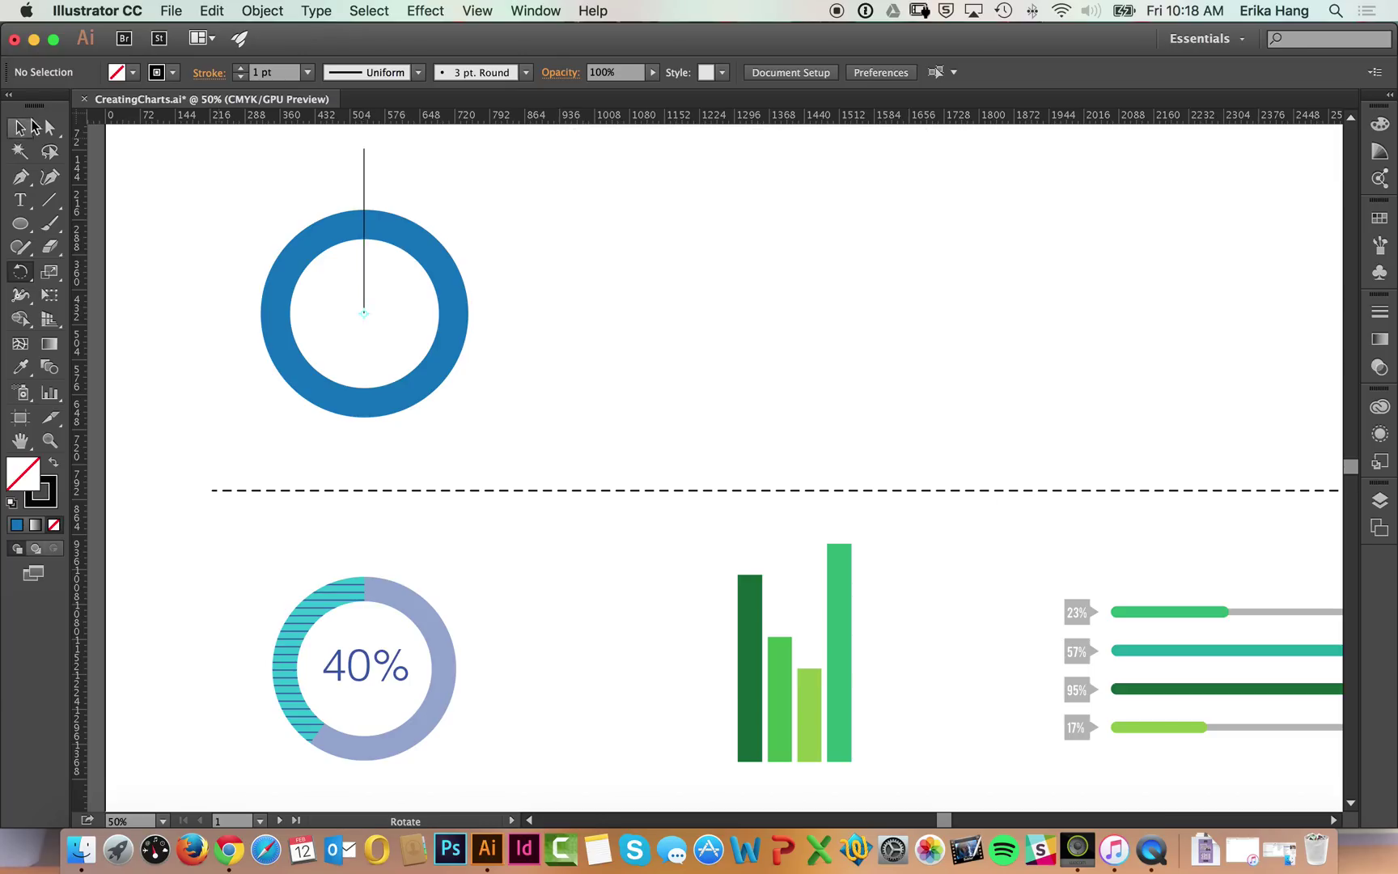
{"action": "left_click", "coordinate": [365, 171]}
{"action": "key", "text": "Delete"}
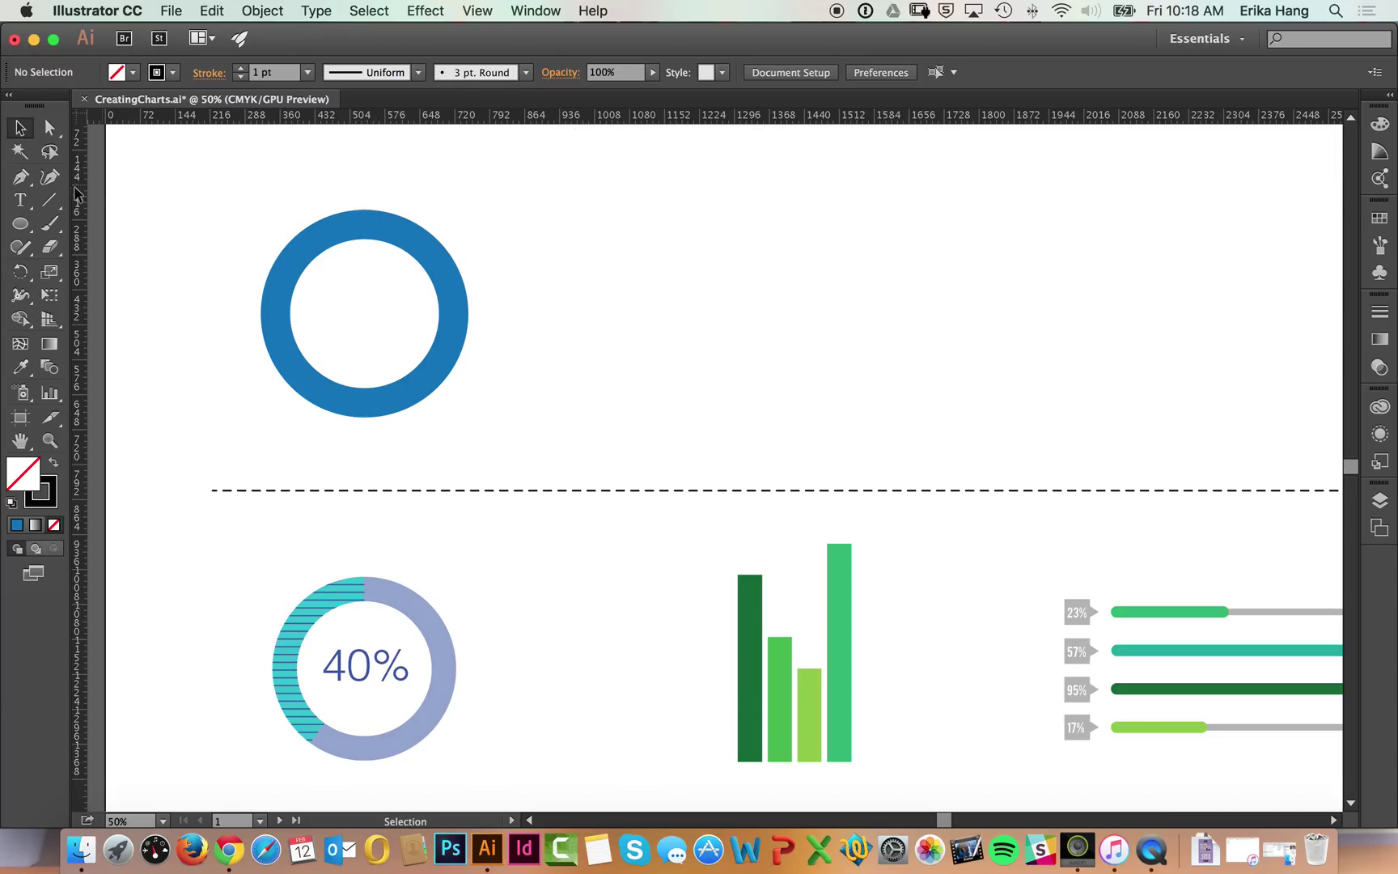
{"action": "left_click", "coordinate": [50, 199]}
{"action": "left_click_drag", "start_coordinate": [366, 312], "coordinate": [365, 158]}
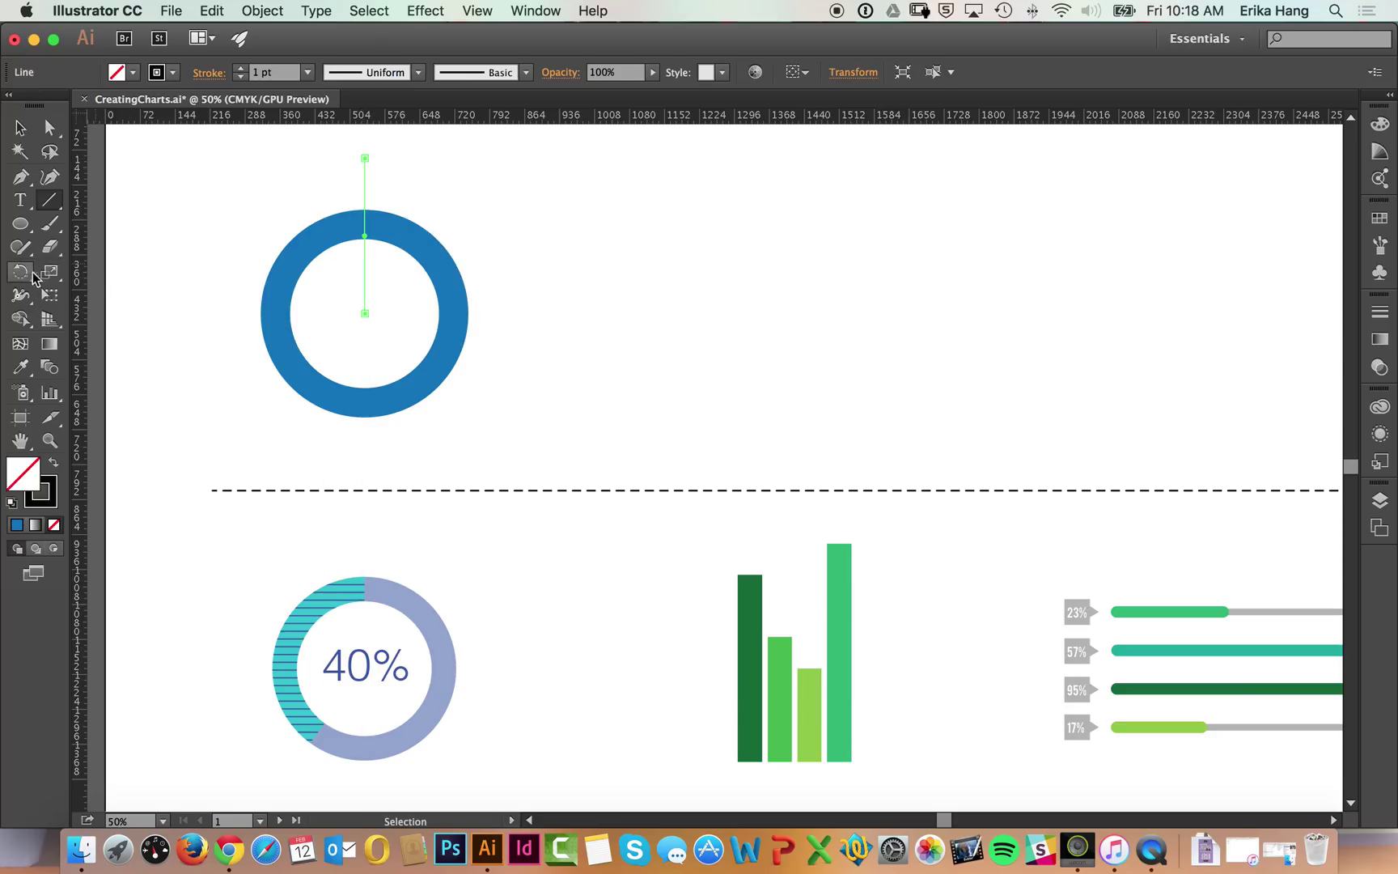
- Copy the new vertical line rotated 144° about its lower endpoint at the ring's center, and deselect it
{"action": "left_click", "coordinate": [20, 272]}
{"action": "left_click", "coordinate": [364, 312]}
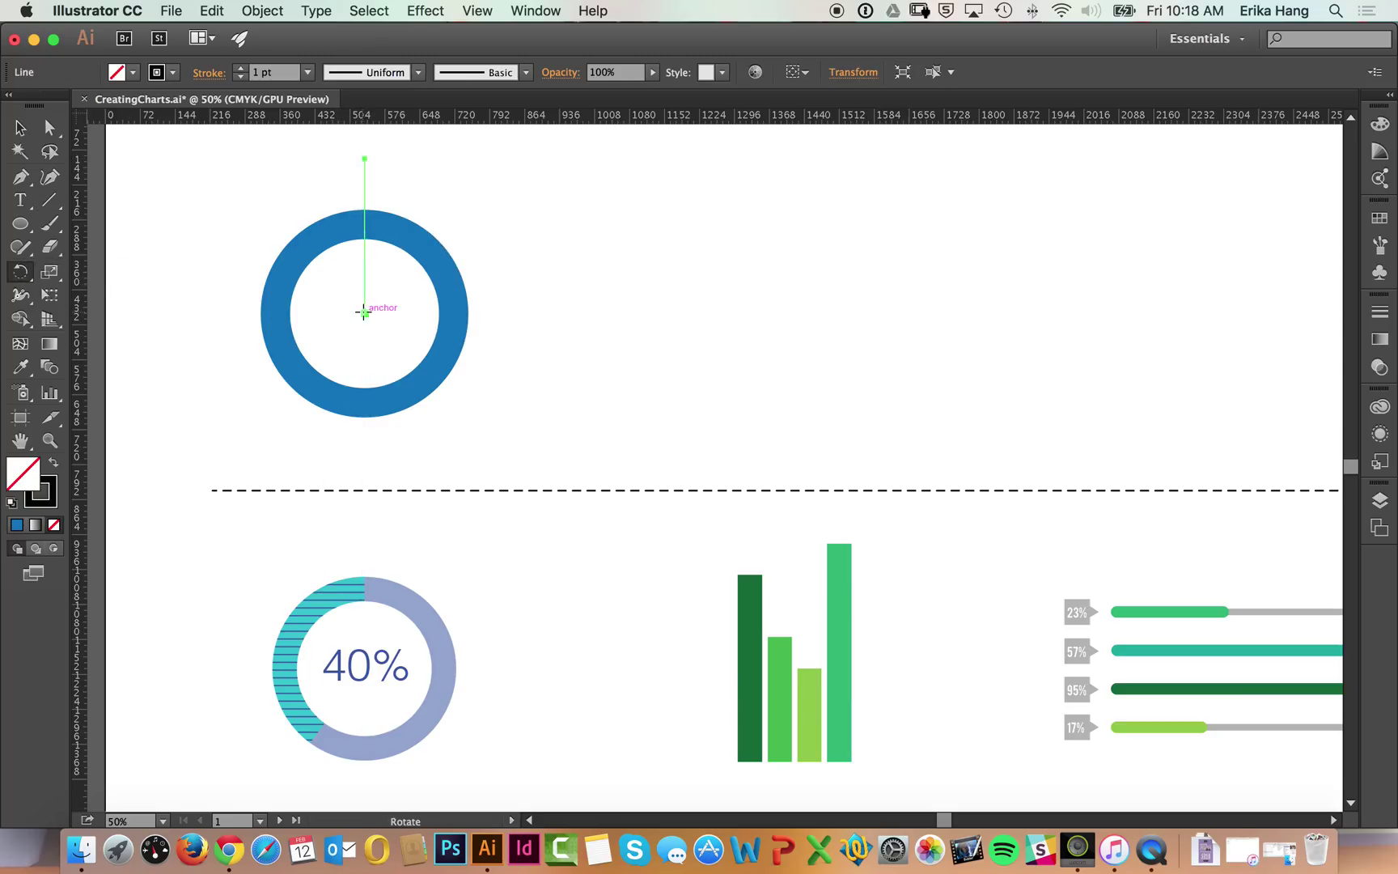
{"action": "left_click", "coordinate": [365, 313], "text": "alt"}
{"action": "left_click", "coordinate": [593, 290]}
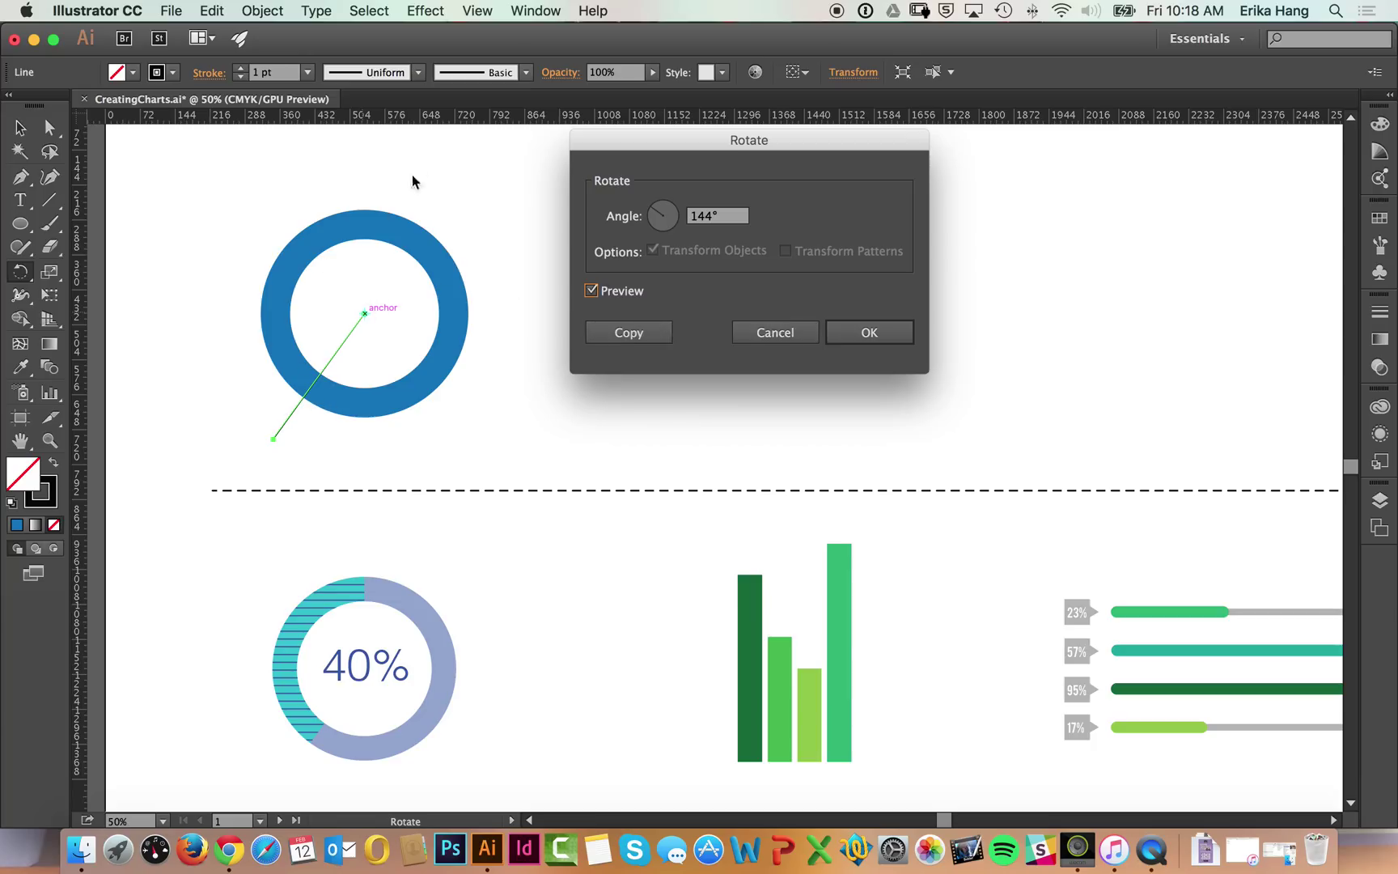
{"action": "left_click", "coordinate": [632, 335]}
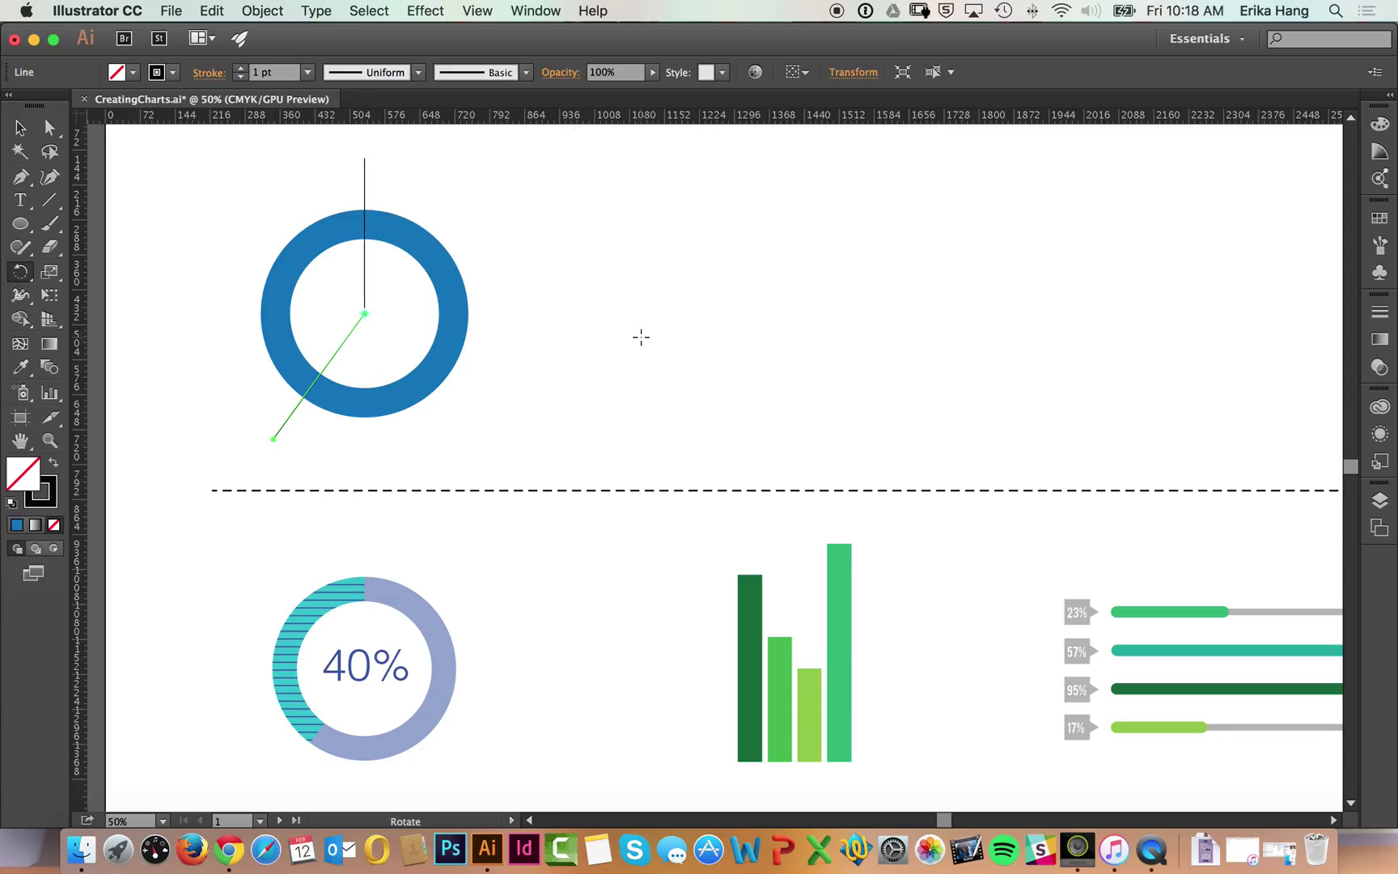
{"action": "key", "text": "v"}
{"action": "left_click", "coordinate": [522, 271]}
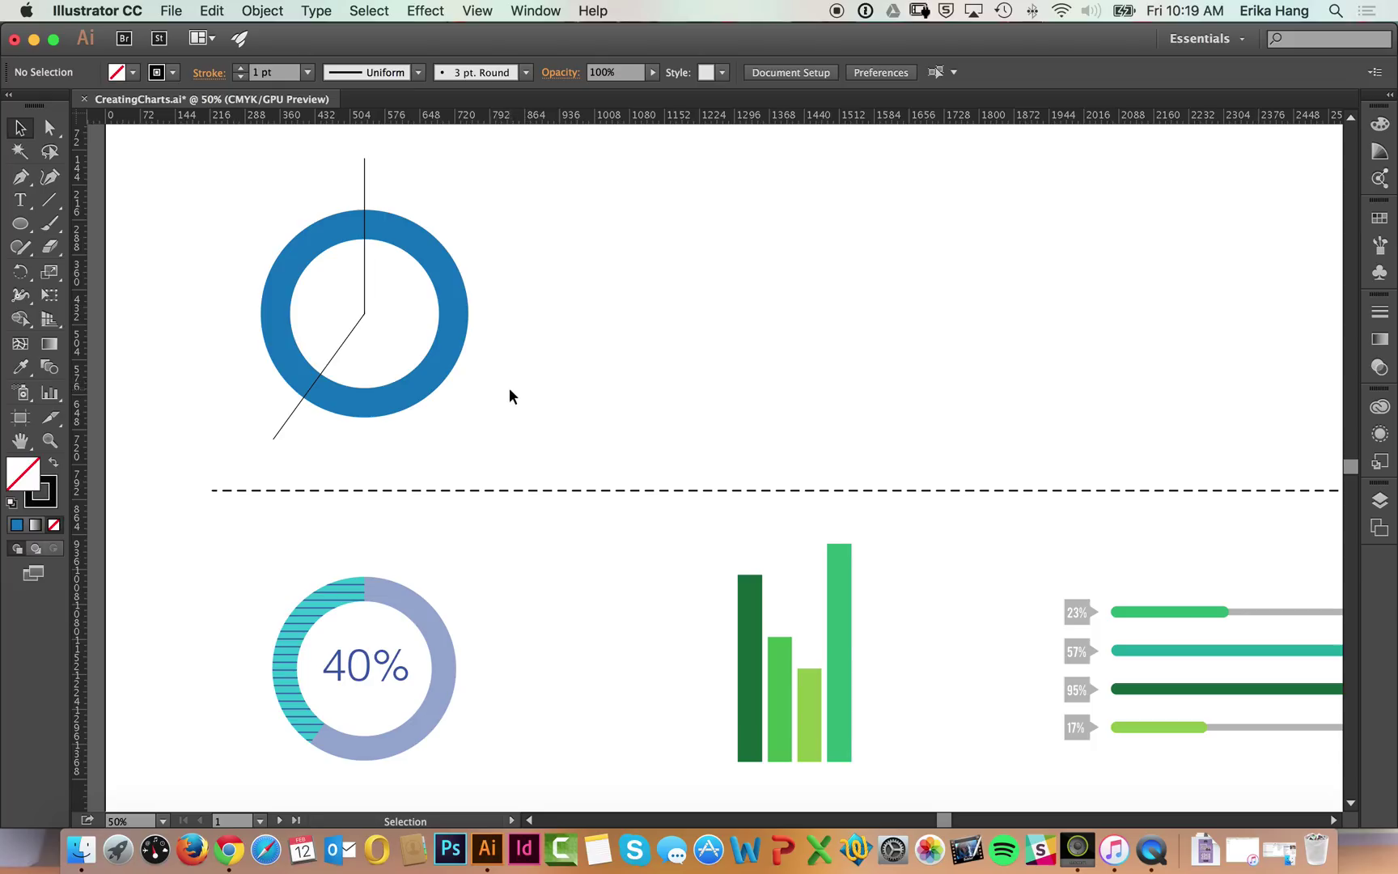
{"action": "left_click", "coordinate": [531, 8]}
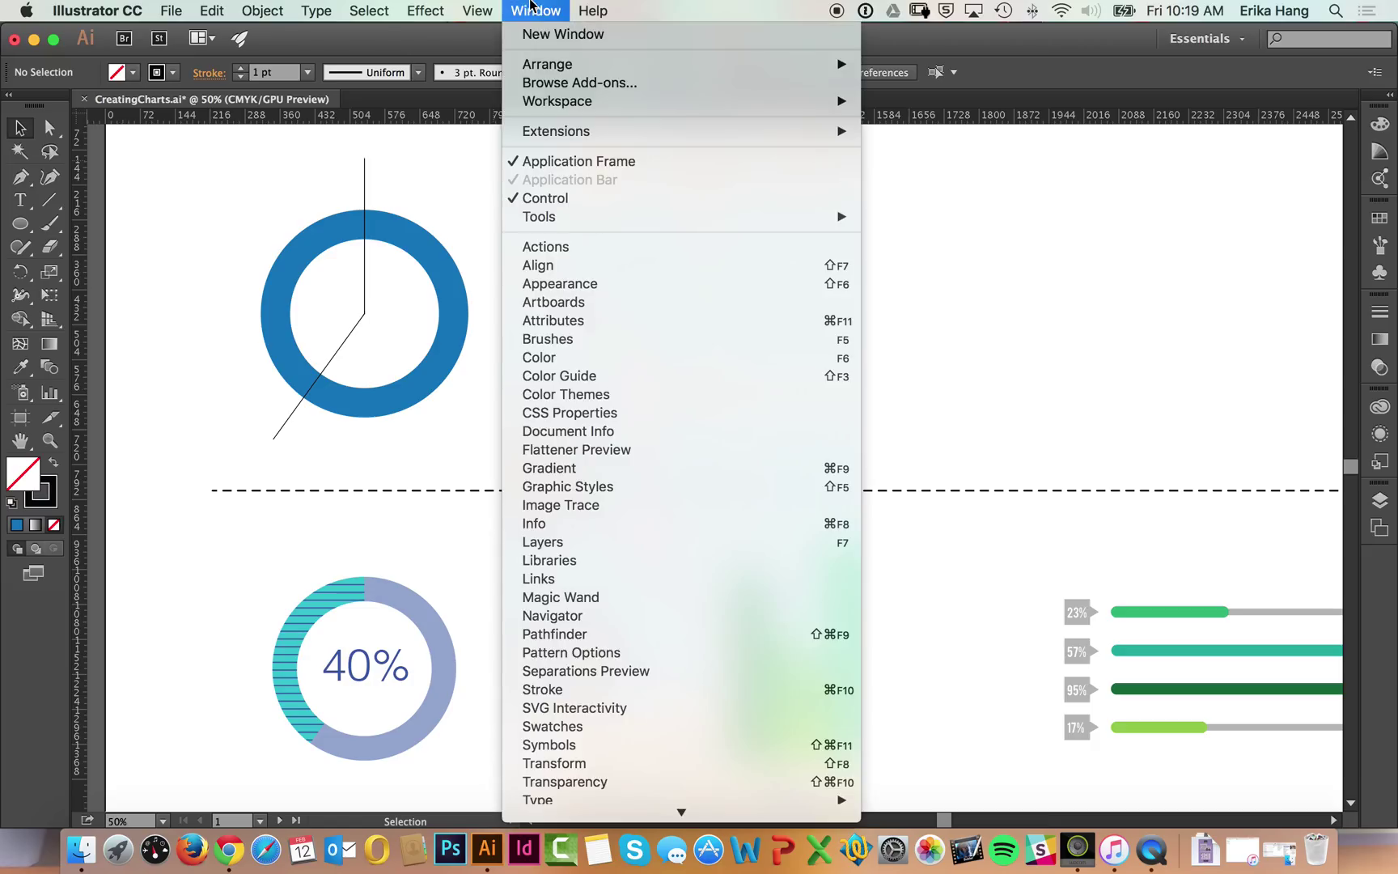
{"action": "left_click", "coordinate": [532, 6]}
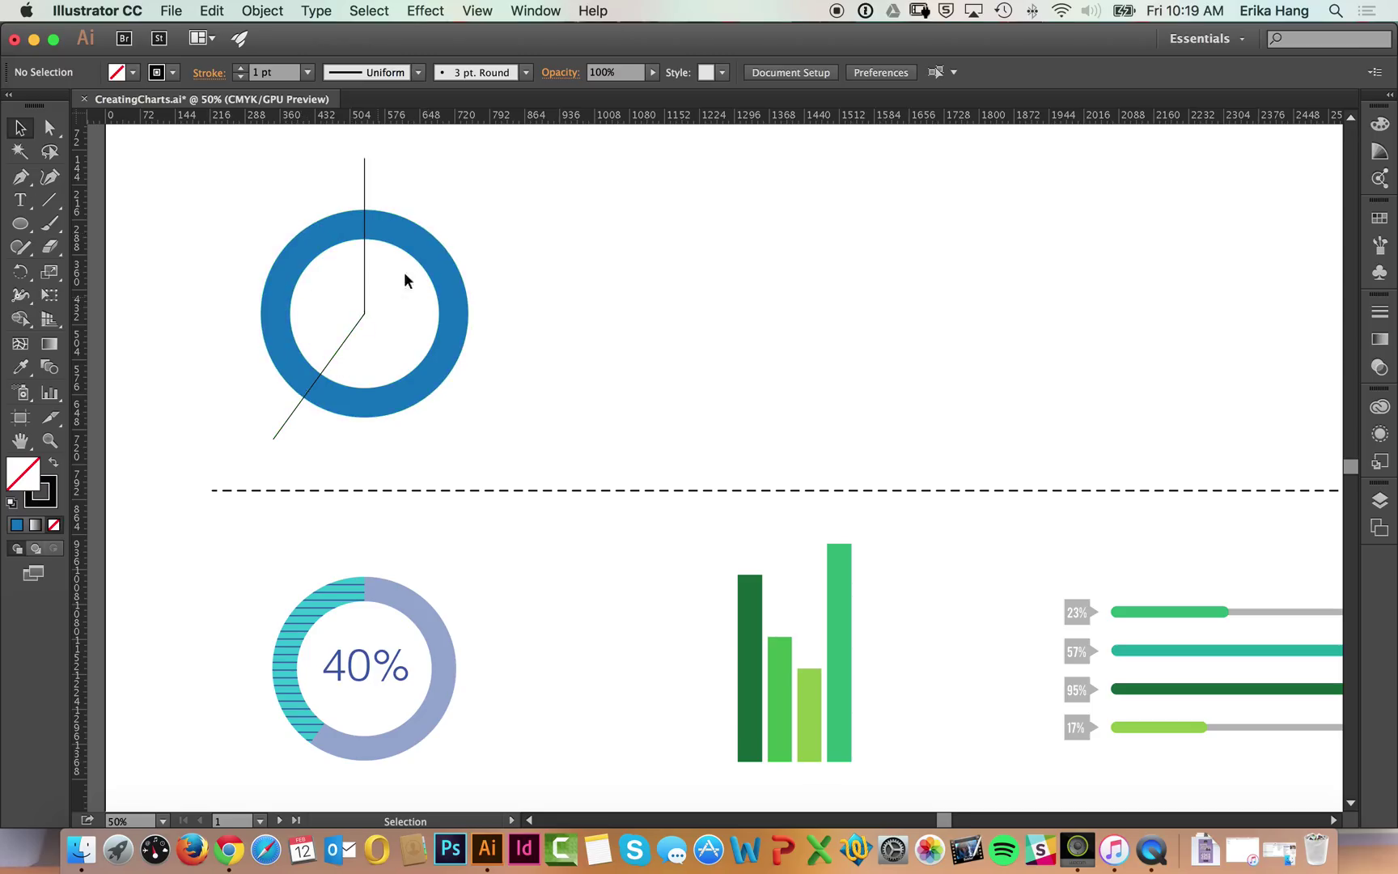
- Show the Pathfinder options and place them in the empty area beside the blue ring
{"action": "left_click", "coordinate": [535, 11]}
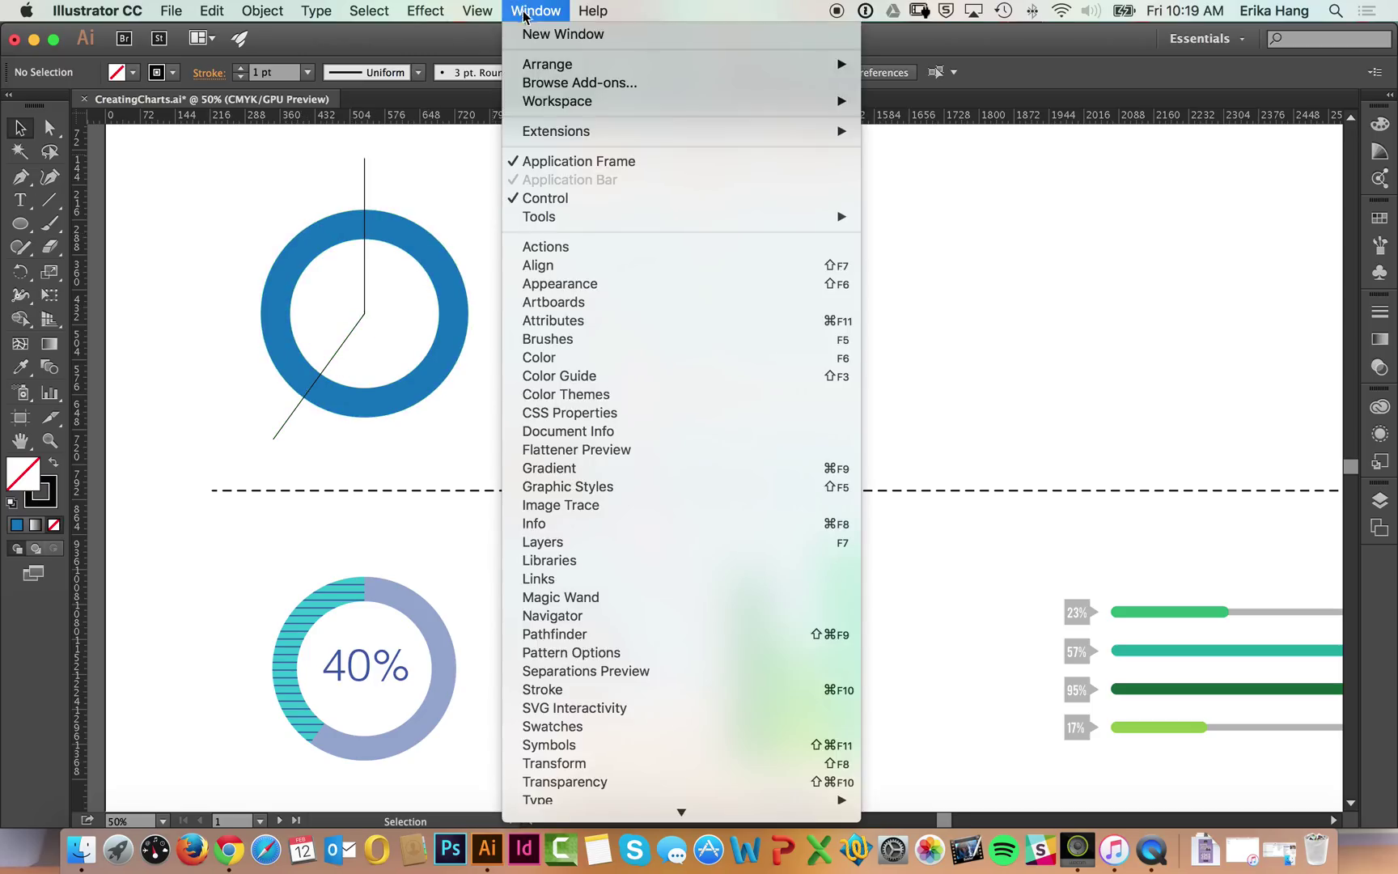
{"action": "left_click", "coordinate": [627, 632]}
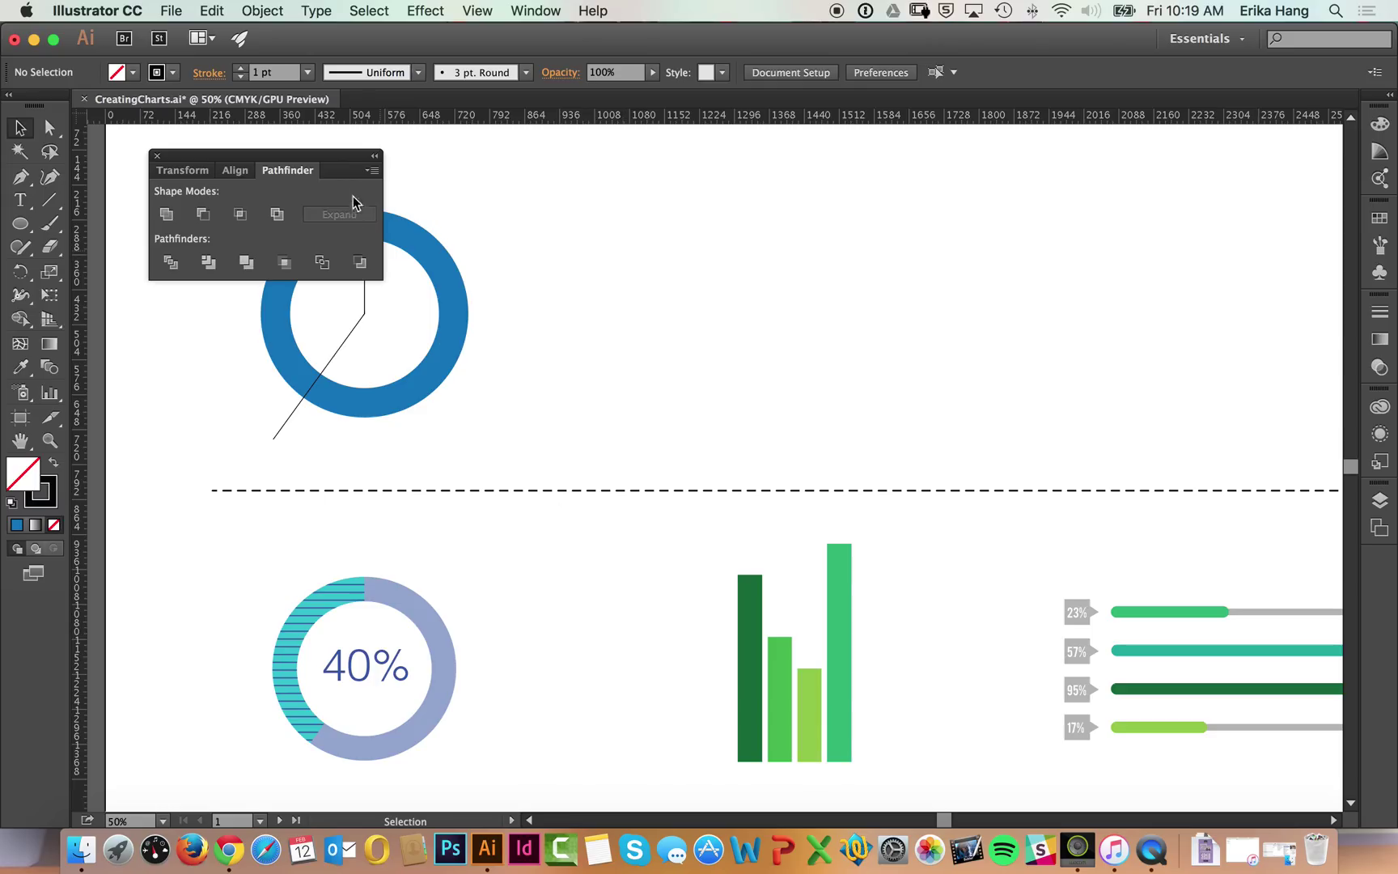
{"action": "left_click_drag", "start_coordinate": [349, 153], "coordinate": [750, 174]}
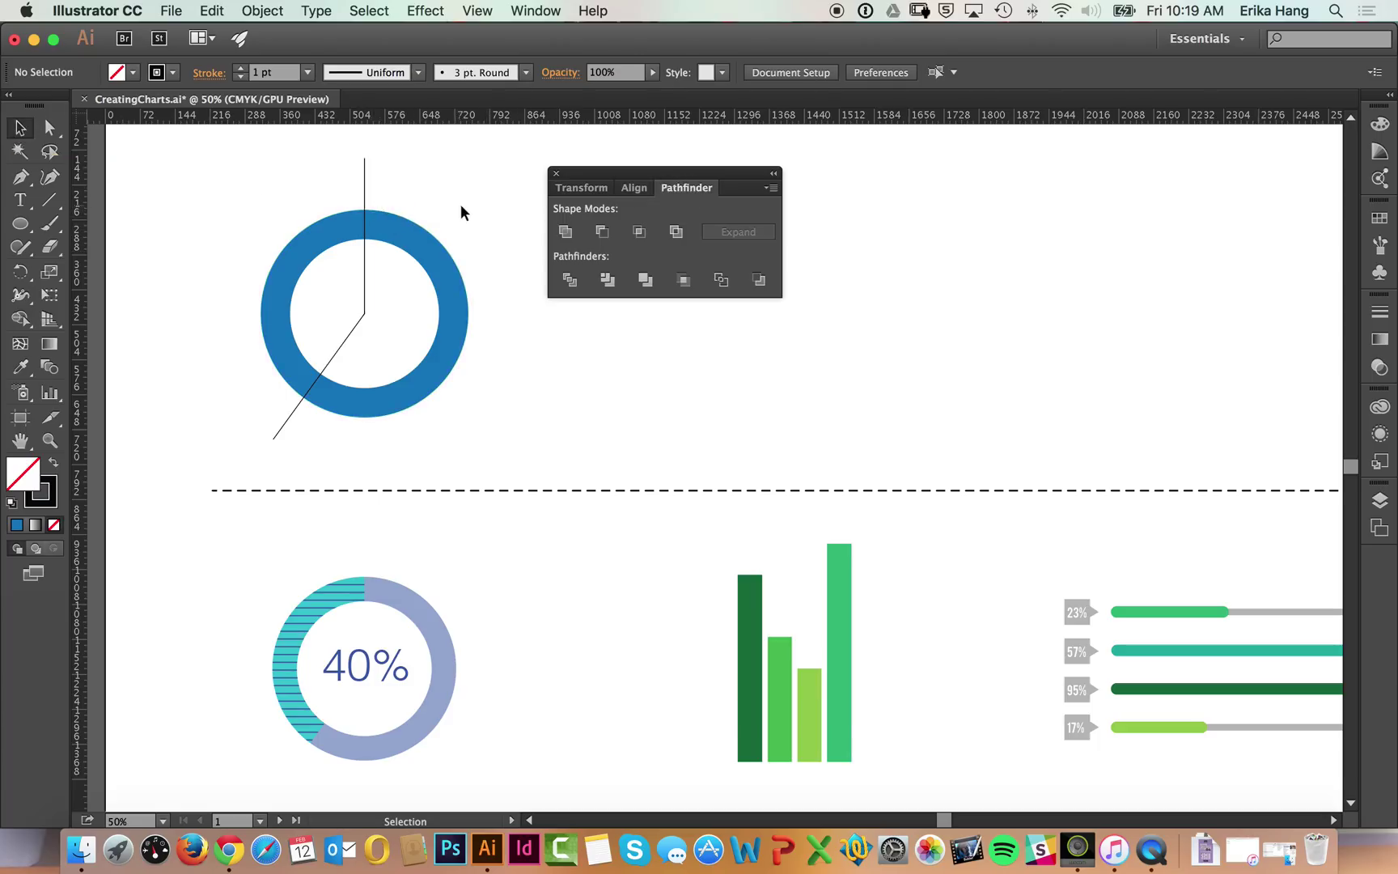
{"action": "left_click_drag", "start_coordinate": [473, 209], "coordinate": [243, 425]}
{"action": "left_click", "coordinate": [517, 191]}
{"action": "left_click_drag", "start_coordinate": [503, 177], "coordinate": [235, 428]}
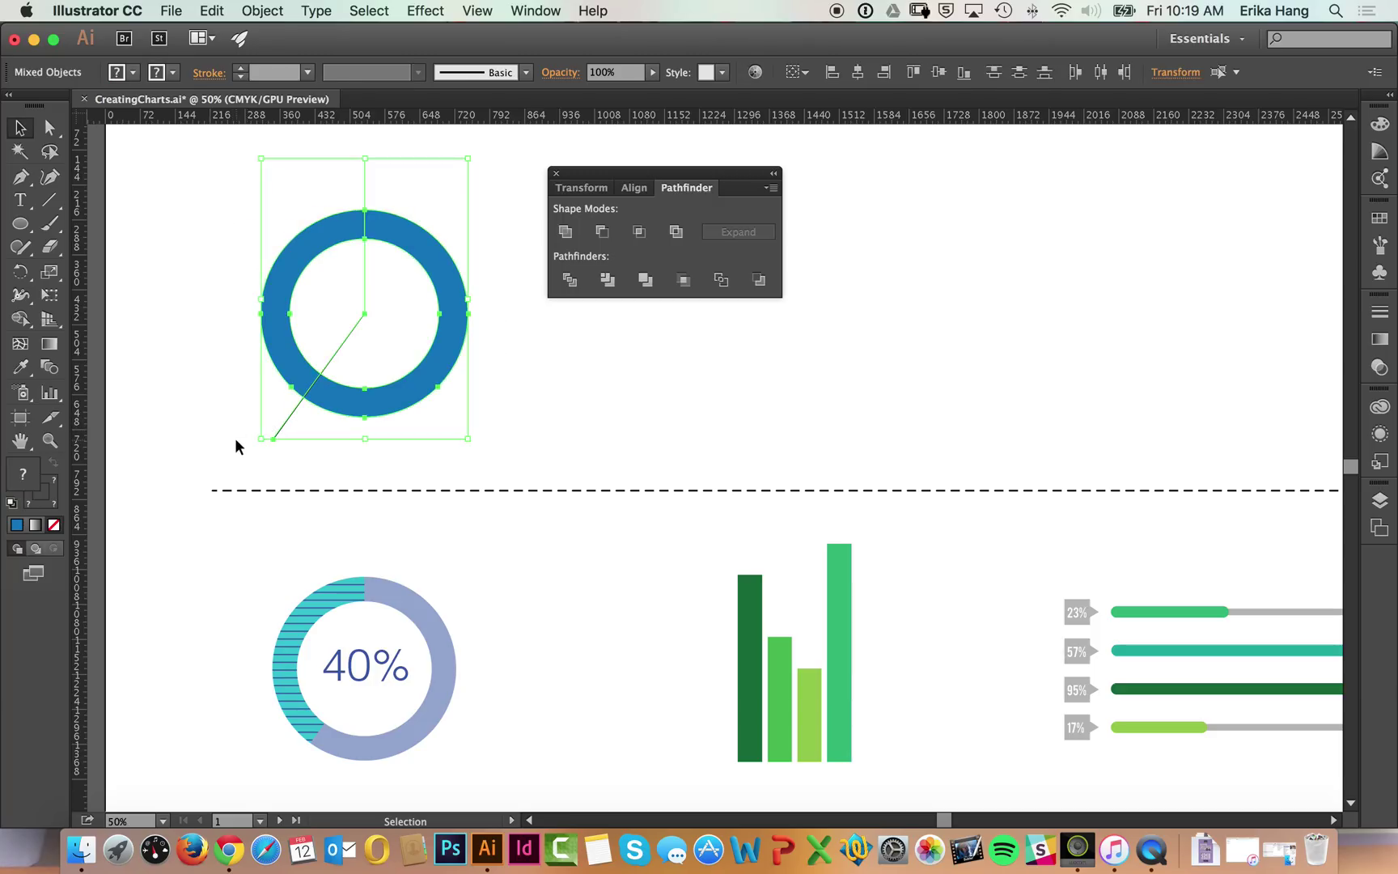
{"action": "left_click", "coordinate": [457, 239]}
{"action": "left_click_drag", "start_coordinate": [491, 169], "coordinate": [239, 394]}
{"action": "left_click", "coordinate": [527, 354]}
{"action": "left_click", "coordinate": [536, 11]}
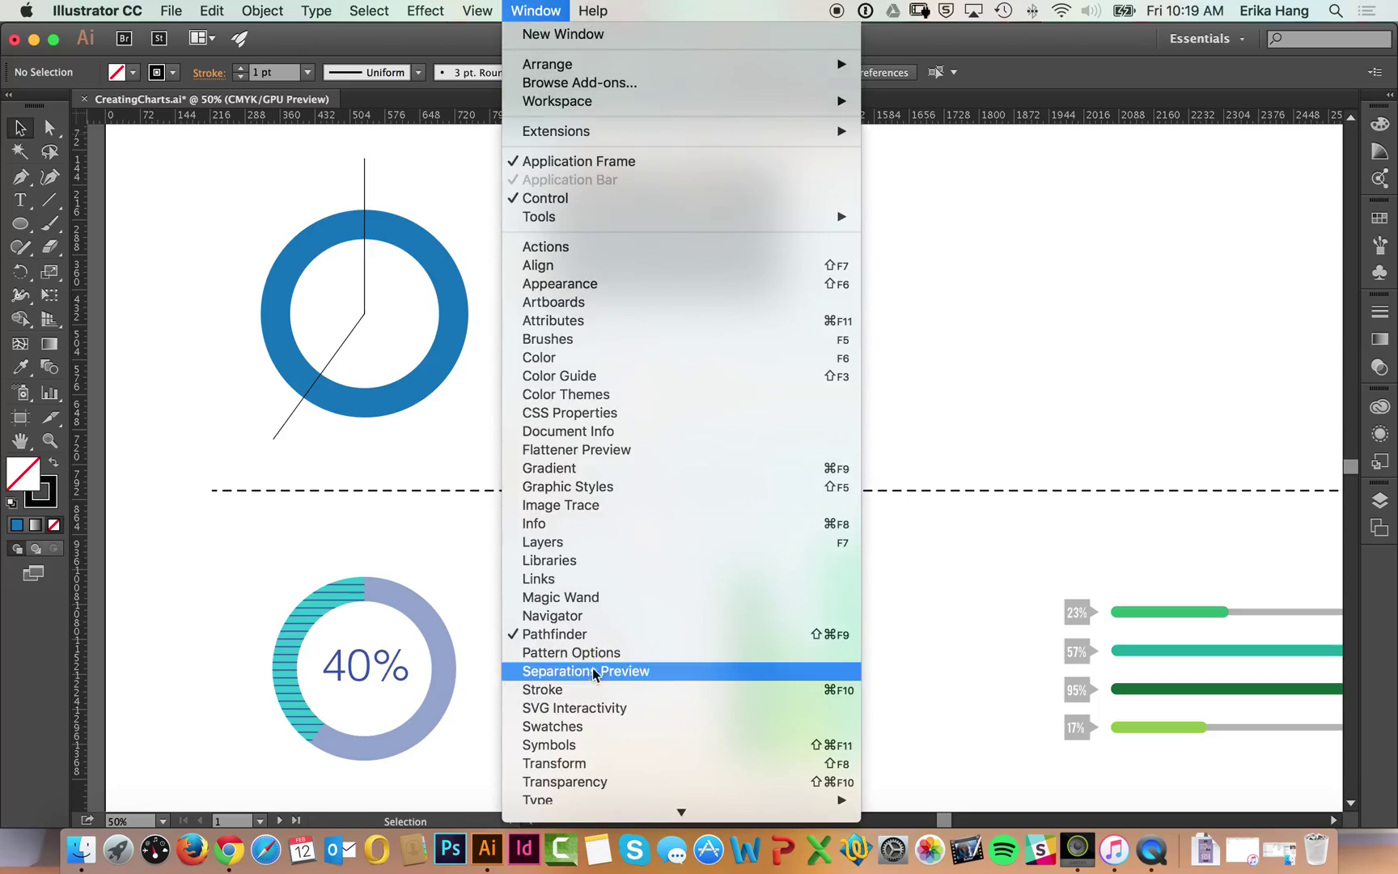
{"action": "left_click", "coordinate": [546, 10]}
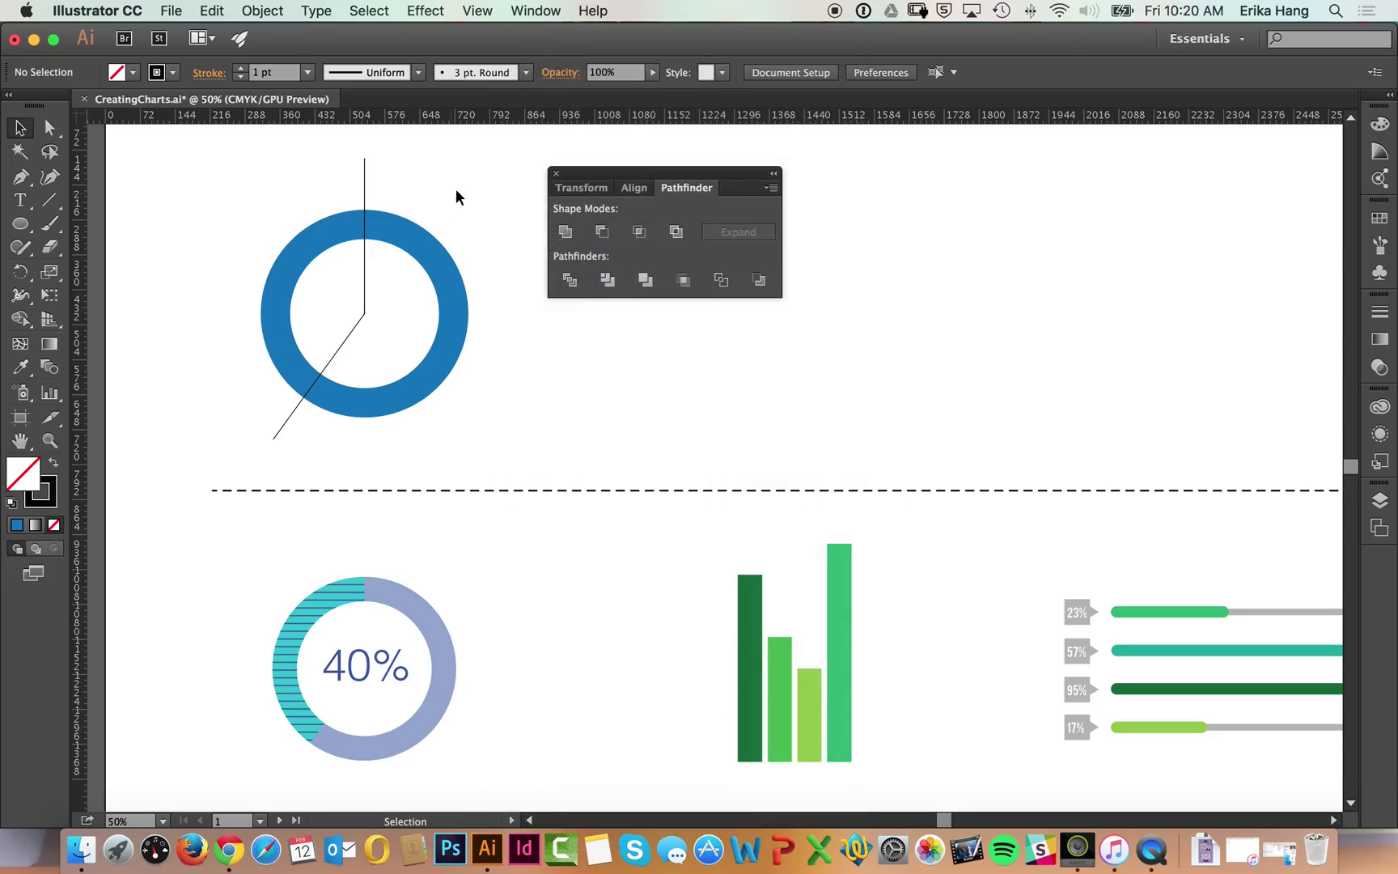
- Divide the blue ring along the vertical and slanted lines with Pathfinder Divide, and ungroup the resulting pieces
{"action": "left_click_drag", "start_coordinate": [488, 187], "coordinate": [267, 445]}
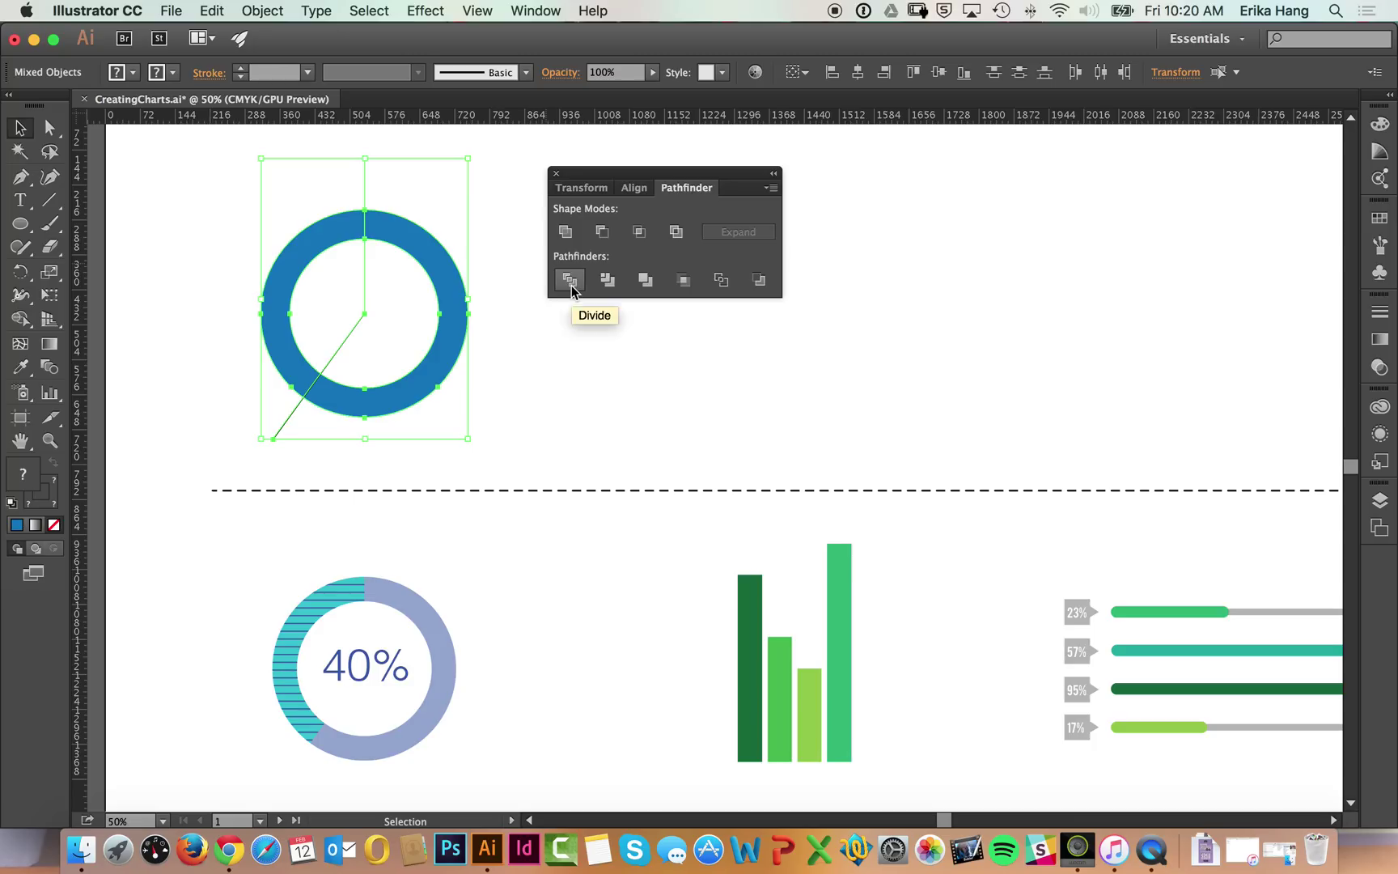
{"action": "left_click", "coordinate": [570, 280]}
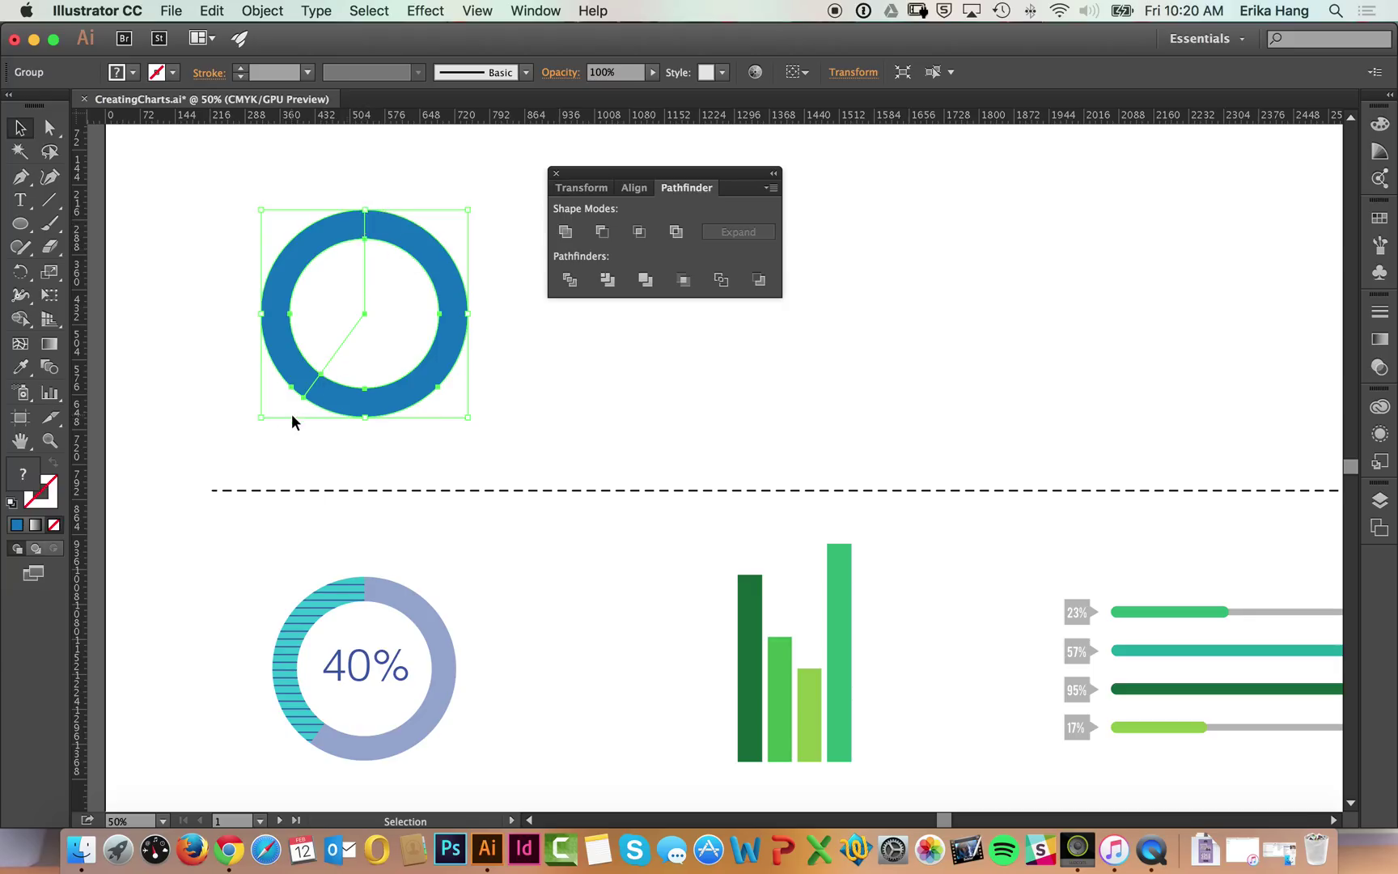
{"action": "left_click", "coordinate": [507, 357]}
{"action": "left_click", "coordinate": [461, 331]}
{"action": "left_click", "coordinate": [275, 11]}
{"action": "left_click", "coordinate": [288, 102]}
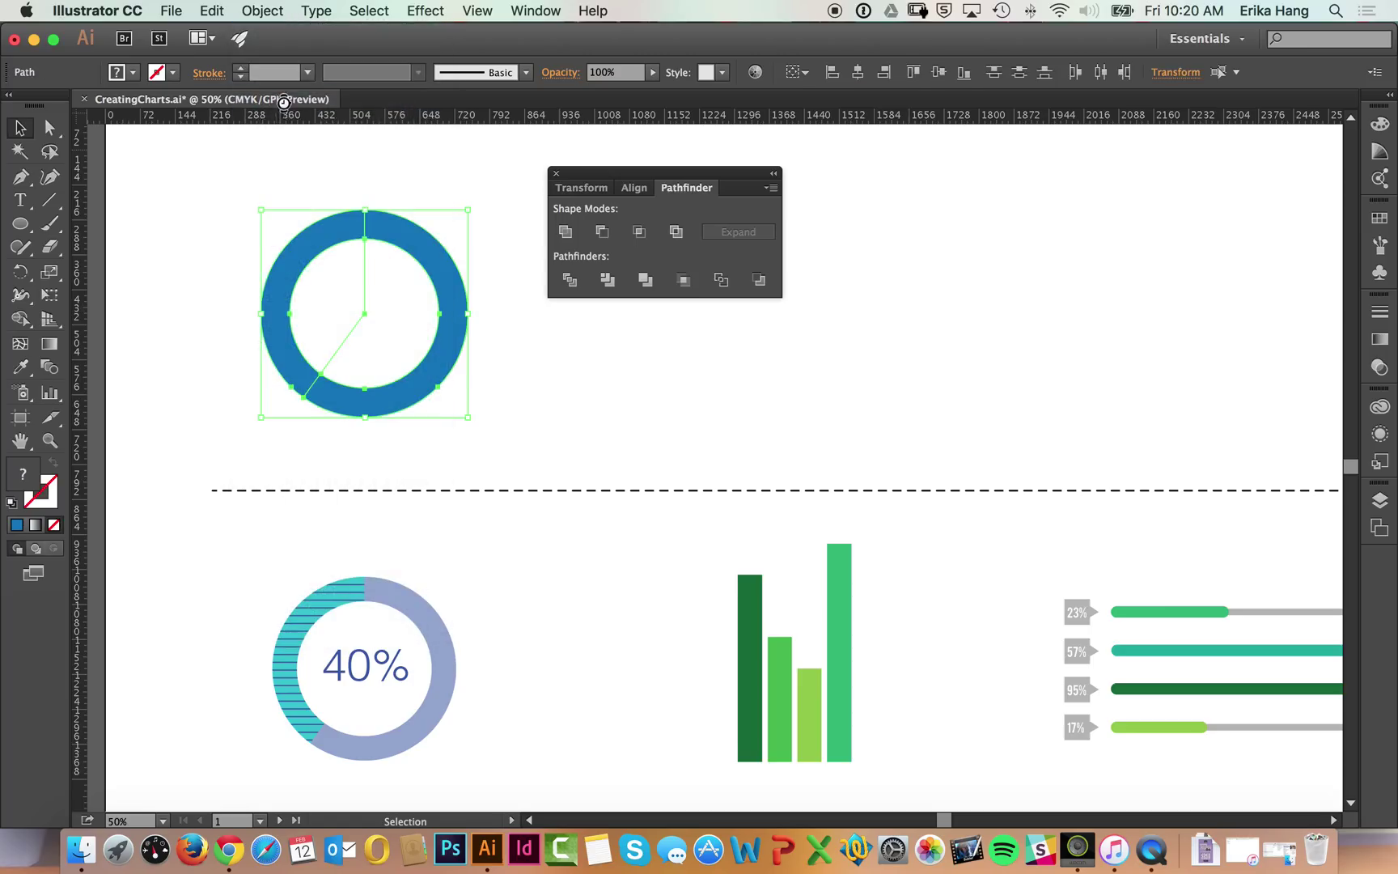
{"action": "left_click", "coordinate": [238, 172]}
- Test the split by moving each of the ring's two segments out of place and undoing each move
{"action": "left_click", "coordinate": [328, 232]}
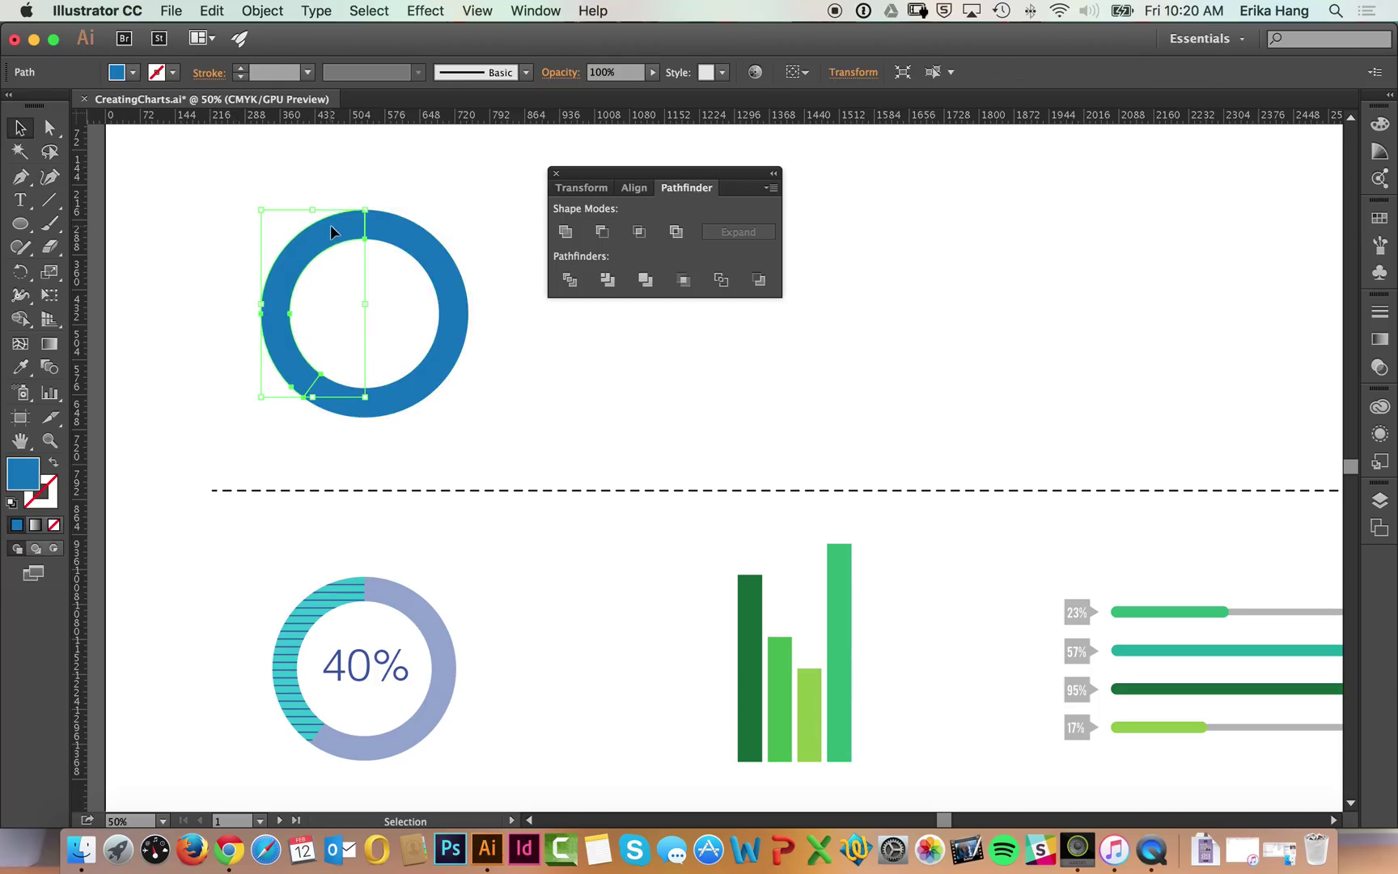
{"action": "left_click", "coordinate": [404, 183]}
{"action": "left_click_drag", "start_coordinate": [351, 222], "coordinate": [259, 162]}
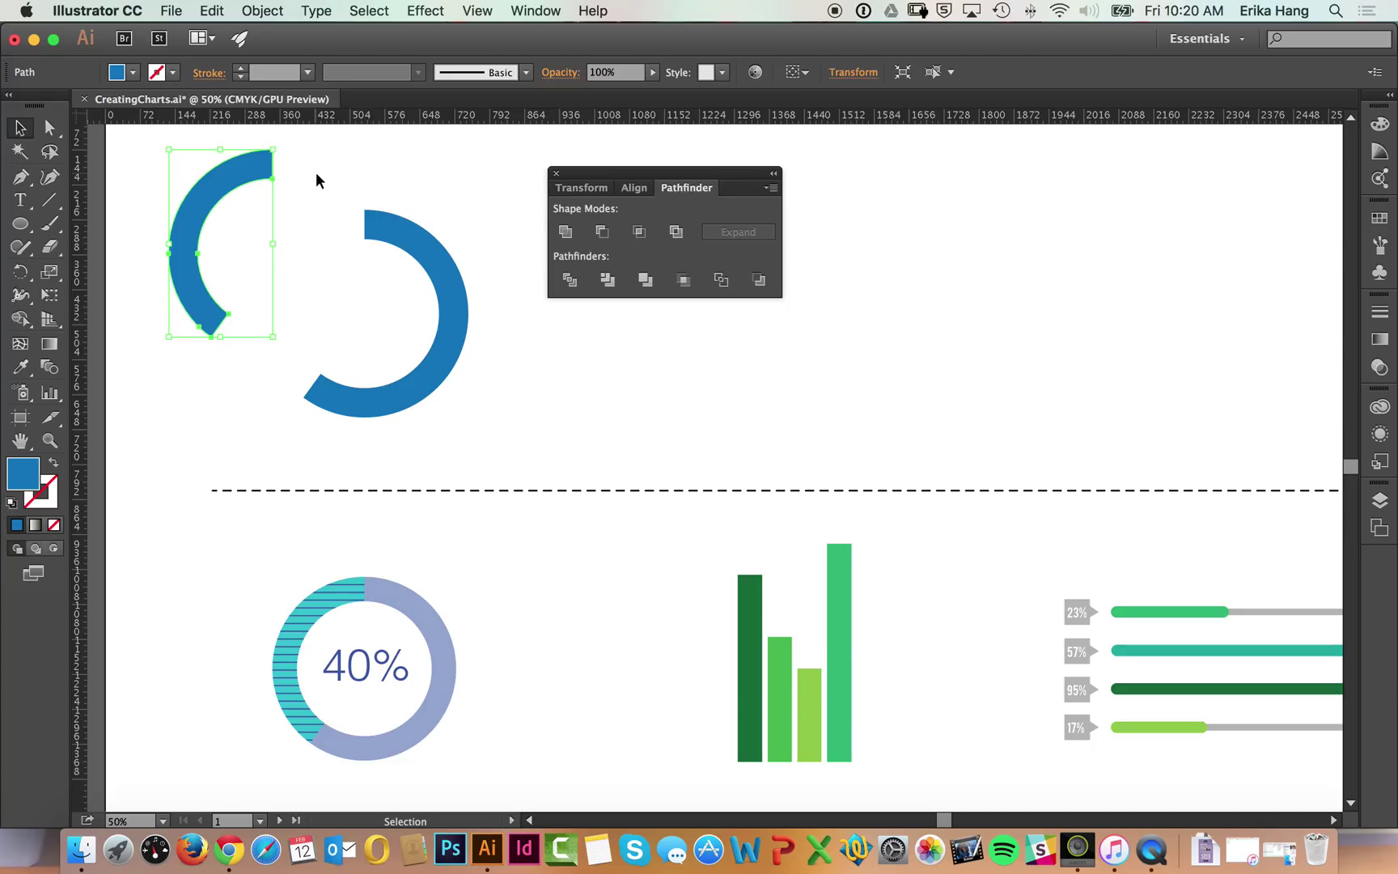
{"action": "key", "text": "super+z"}
{"action": "left_click", "coordinate": [531, 319]}
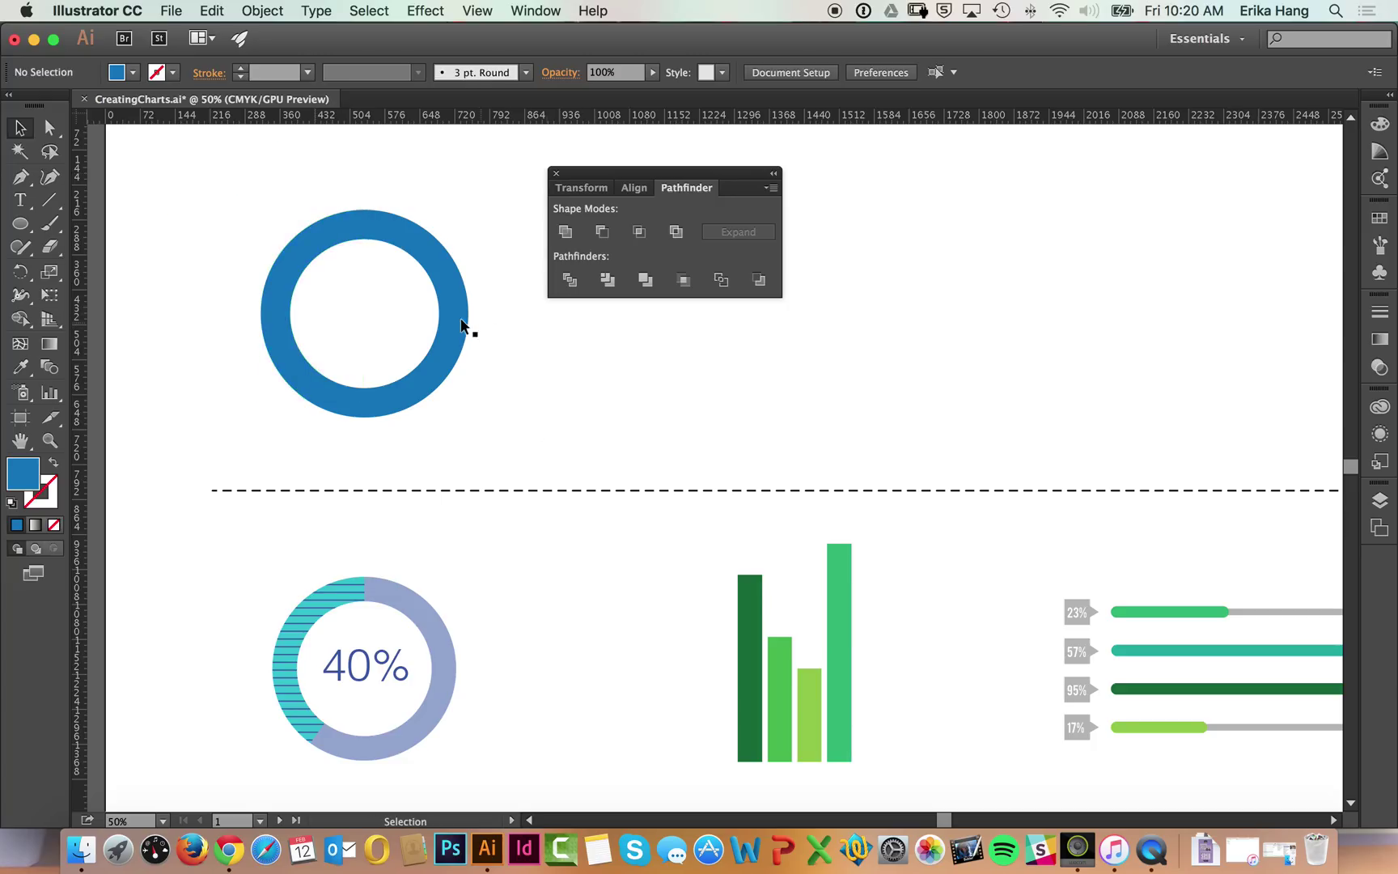
{"action": "left_click_drag", "start_coordinate": [462, 318], "coordinate": [481, 345]}
{"action": "key", "text": "super+z"}
{"action": "left_click", "coordinate": [537, 371]}
{"action": "left_click", "coordinate": [530, 12]}
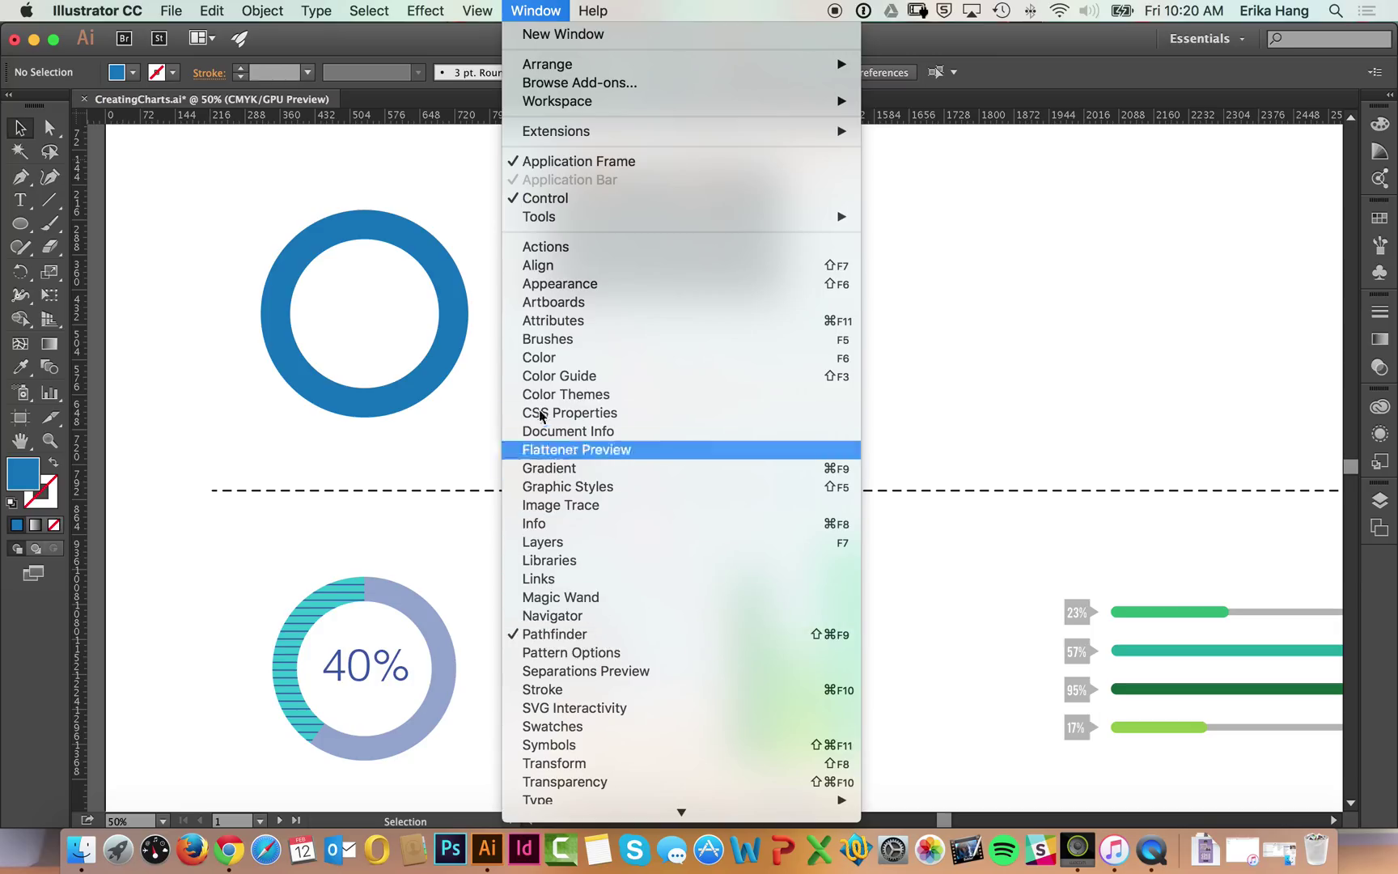
{"action": "left_click", "coordinate": [536, 11]}
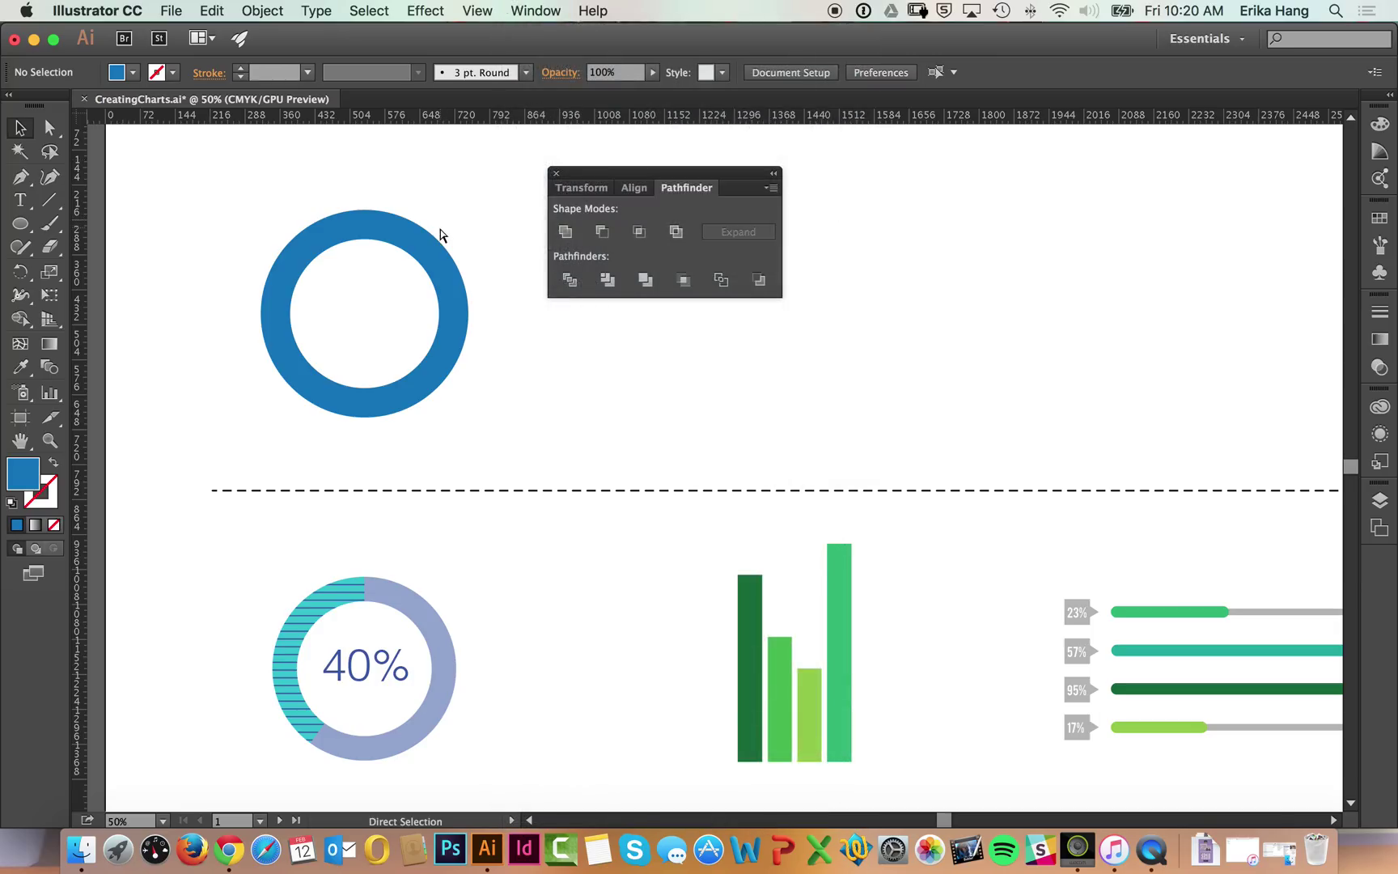
- Undo the ungroup and the division back to the intact ring with both lines, and deselect everything
{"action": "key", "text": "super+z"}
{"action": "key", "text": "super+z"}
{"action": "key", "text": "super+z"}
{"action": "key", "text": "super+z"}
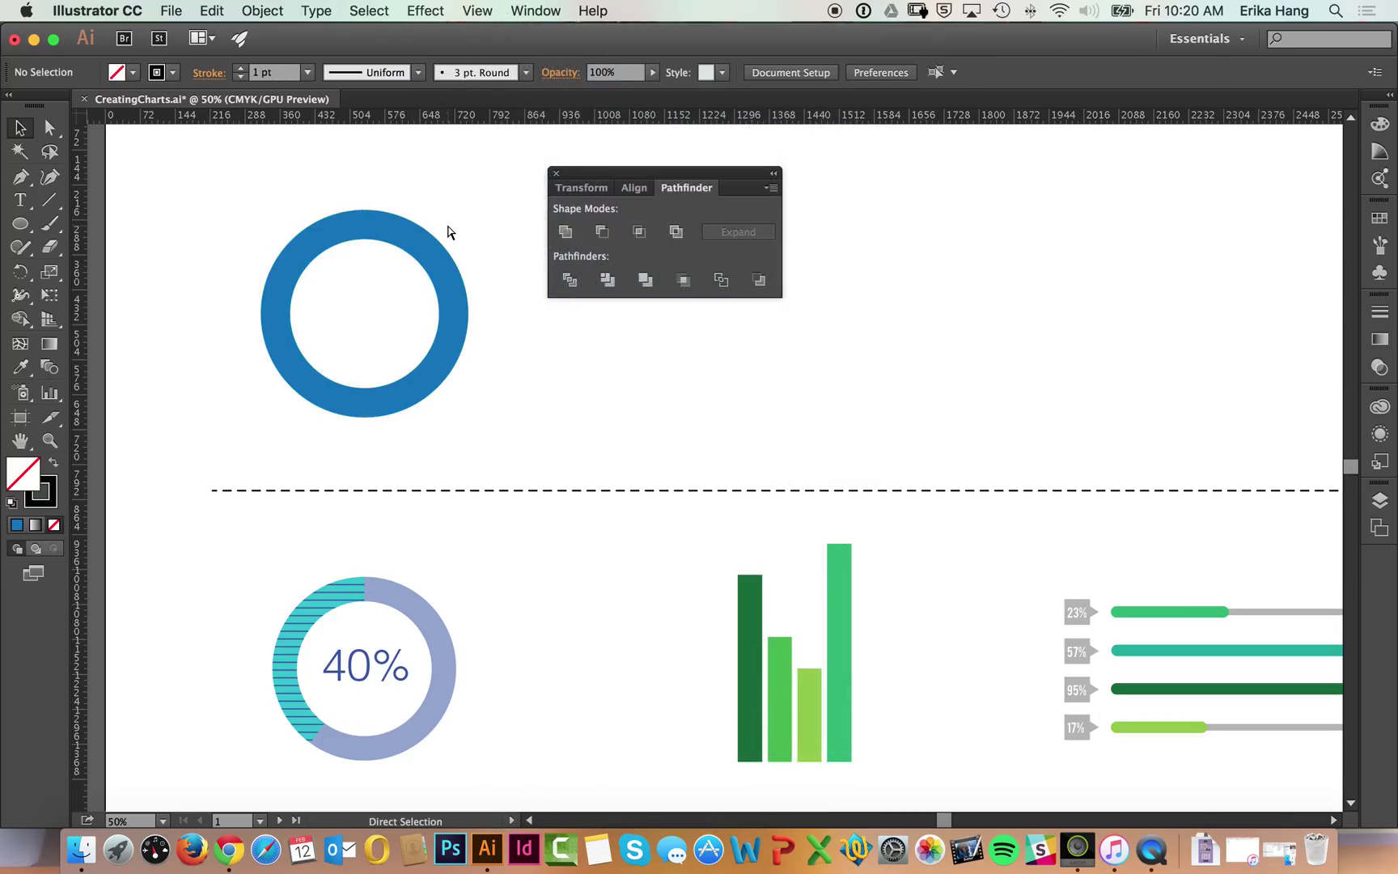
{"action": "key", "text": "shift+super+z"}
{"action": "key", "text": "shift+super+z"}
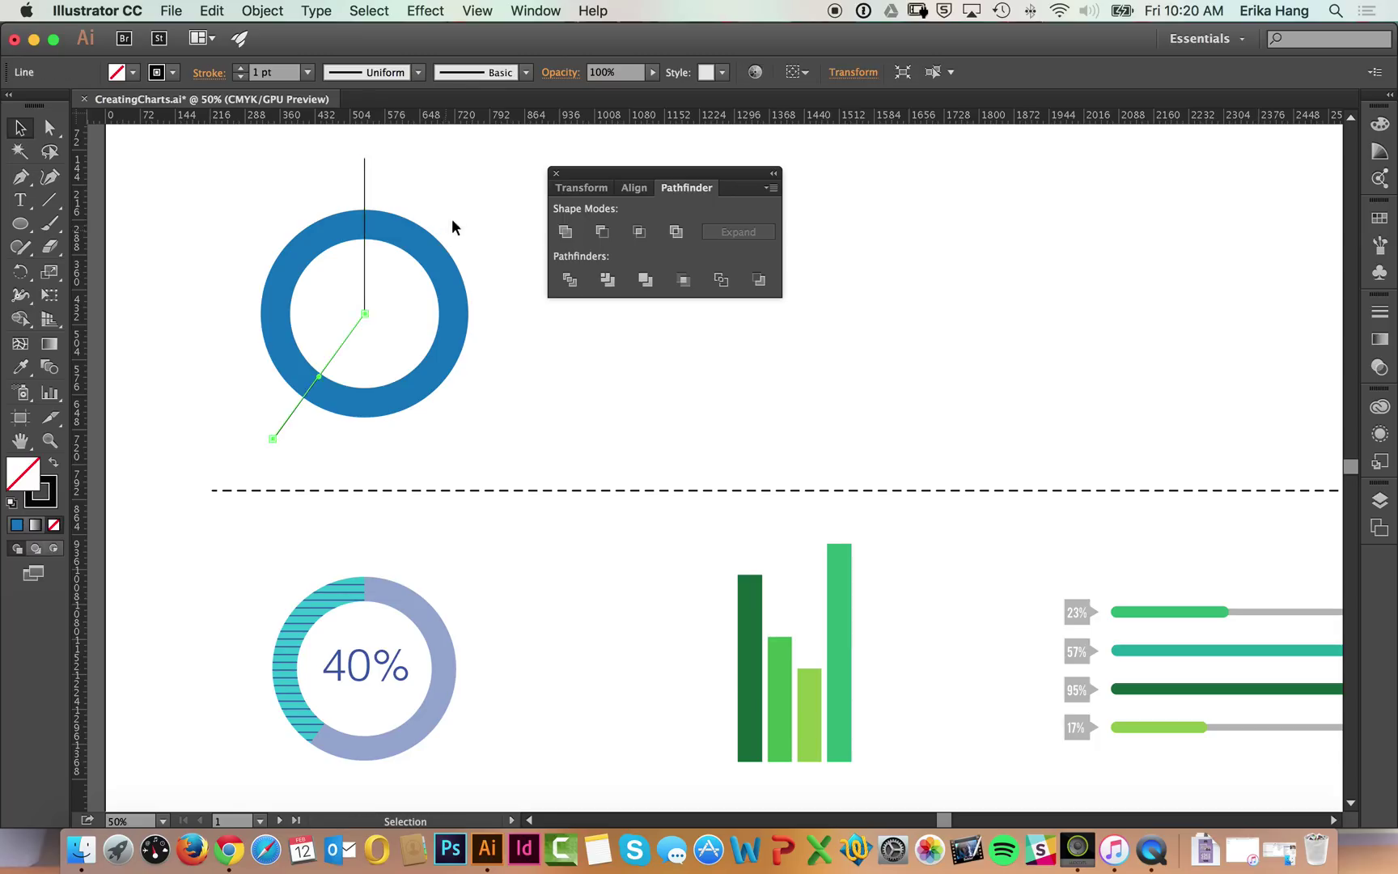
{"action": "left_click", "coordinate": [477, 194]}
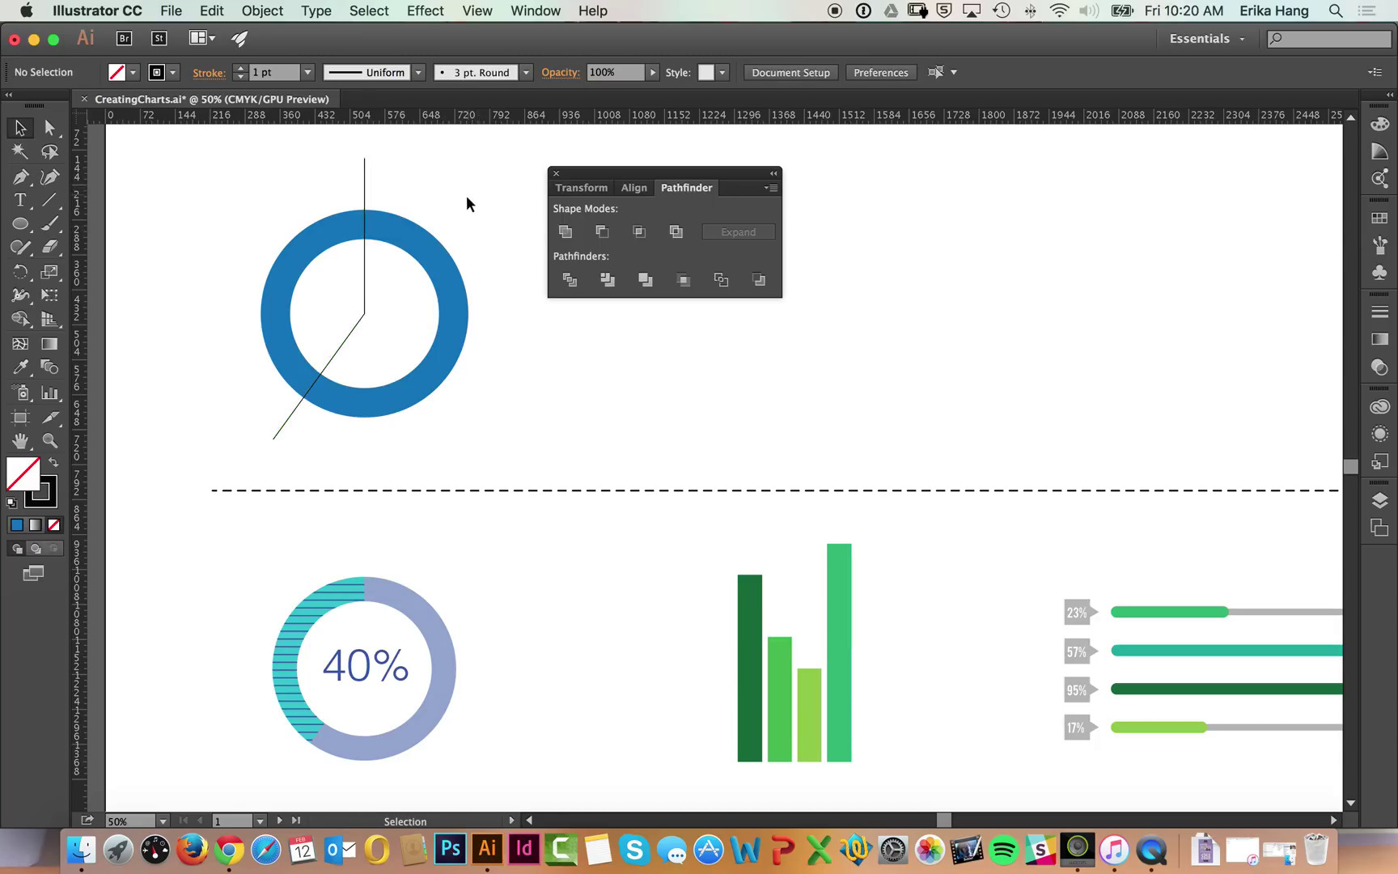
- Apply Pathfinder Divide to the ring and both lines again, ungroup the result and deselect it
{"action": "left_click_drag", "start_coordinate": [489, 178], "coordinate": [258, 437]}
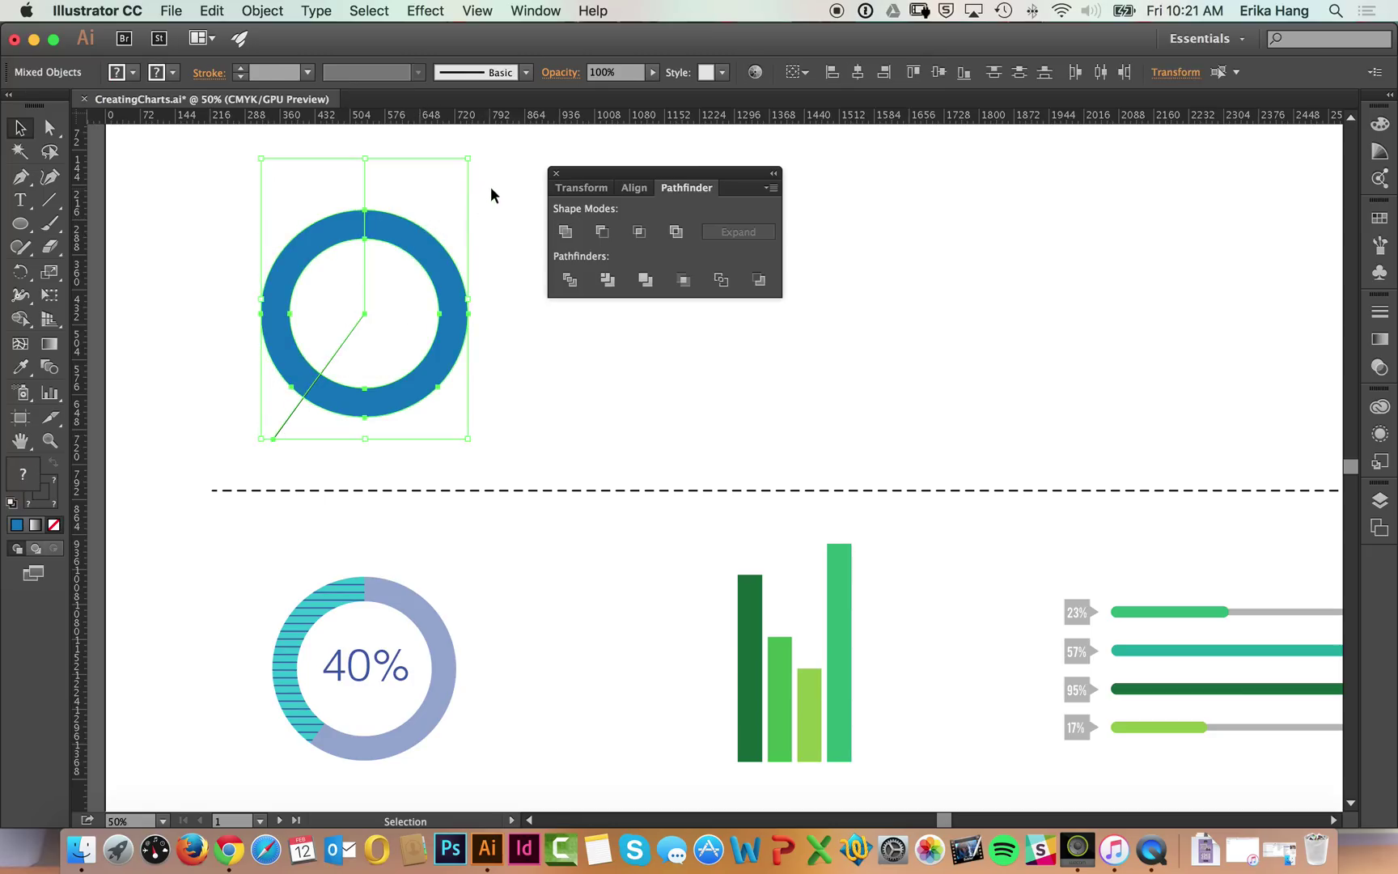
{"action": "left_click_drag", "start_coordinate": [486, 177], "coordinate": [253, 417]}
{"action": "left_click", "coordinate": [569, 279]}
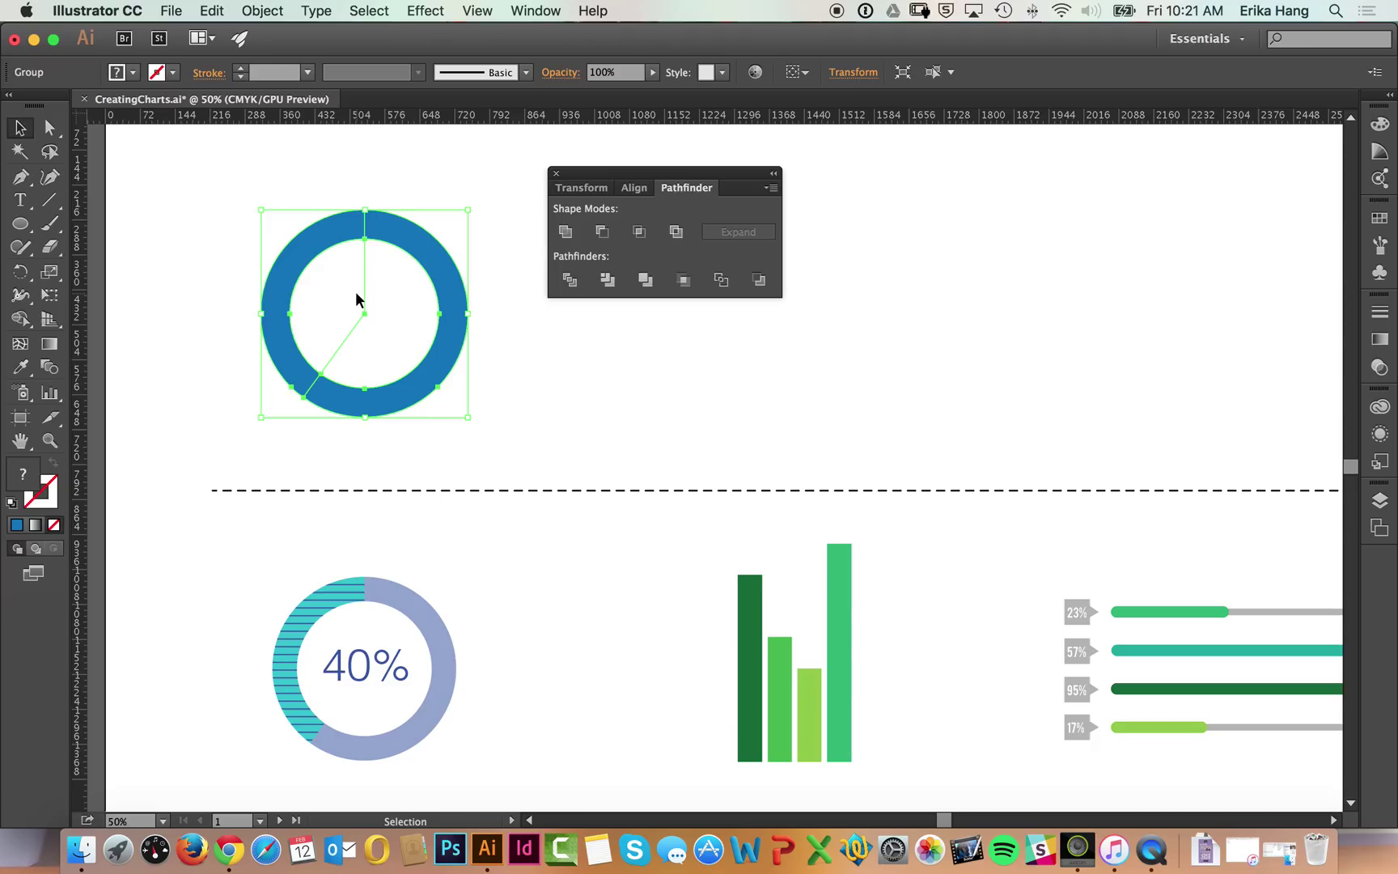
{"action": "left_click", "coordinate": [263, 10]}
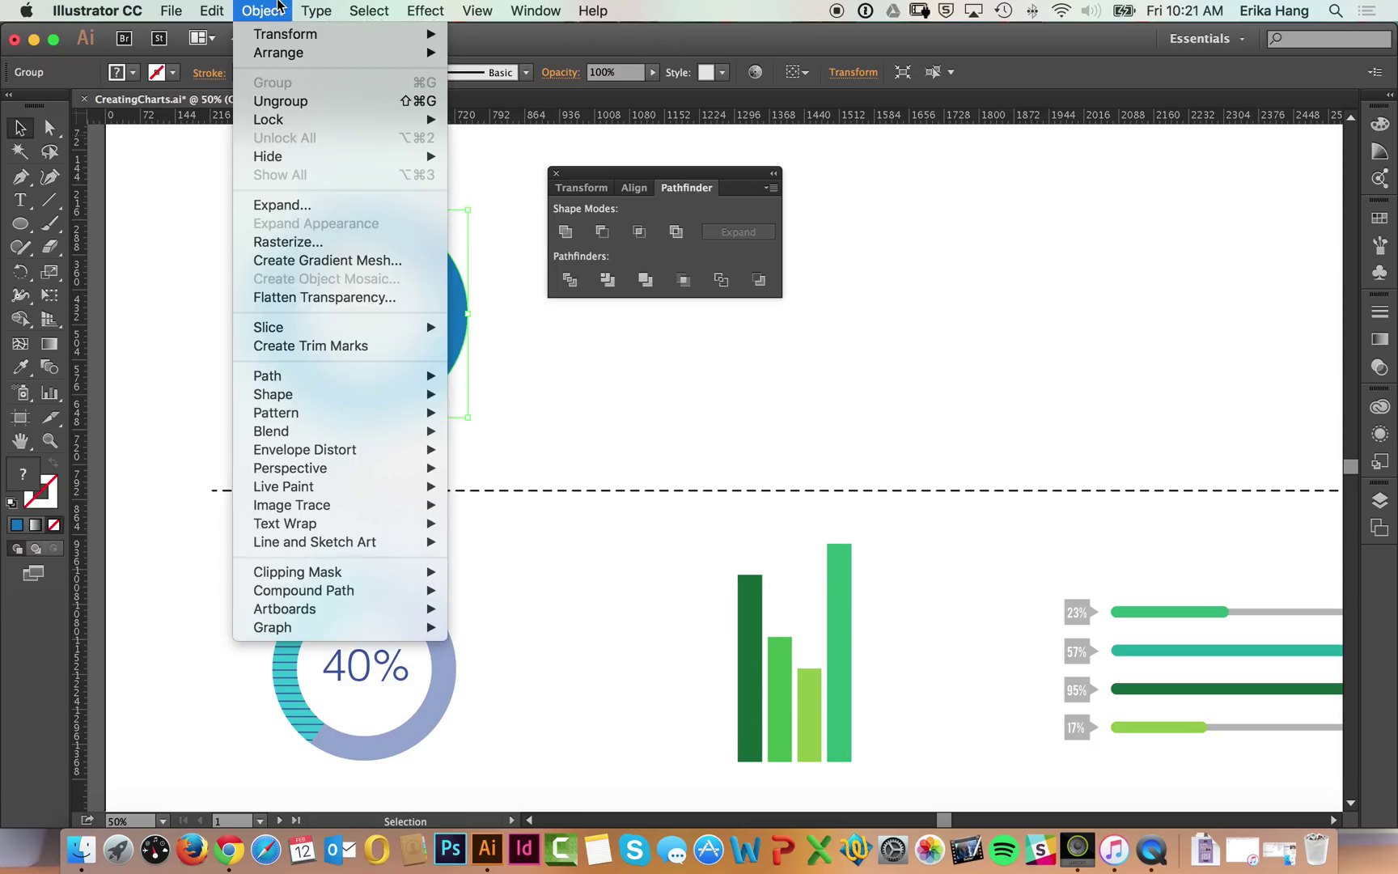
{"action": "left_click", "coordinate": [295, 101]}
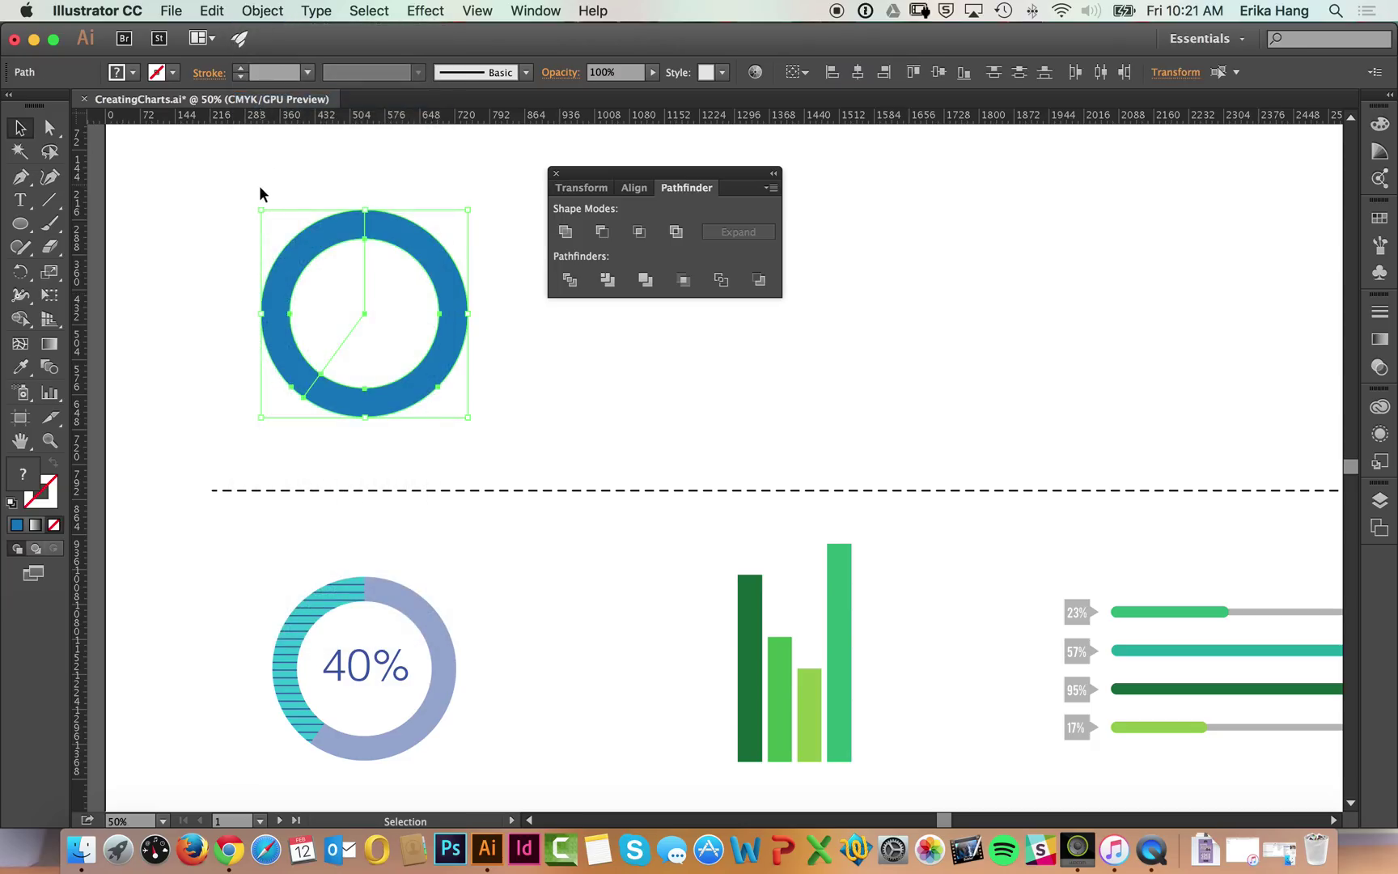
{"action": "left_click", "coordinate": [262, 185]}
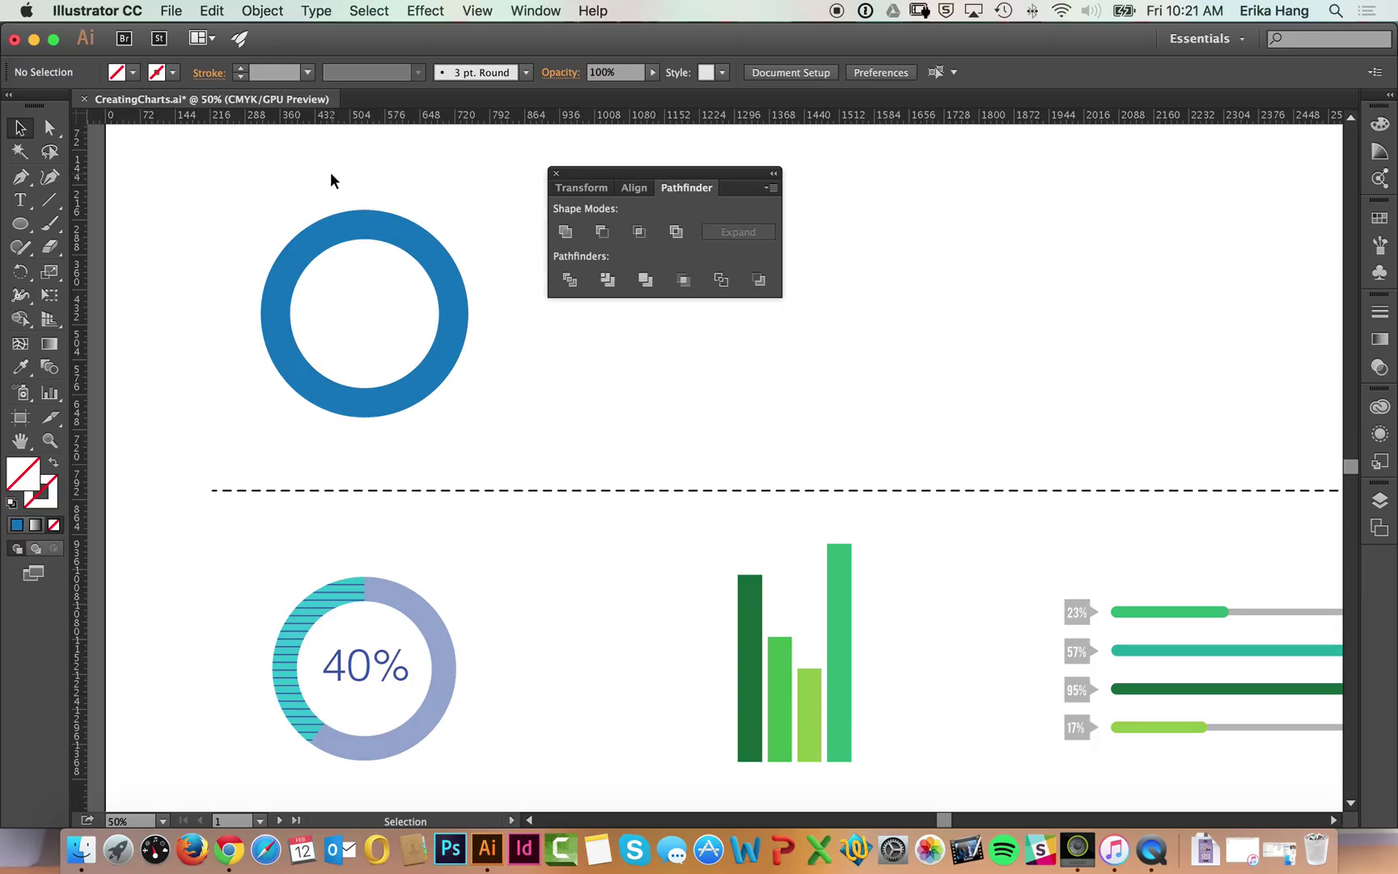
- Undo the repeated division and ungroup, restoring the ring with its vertical and slanted lines
{"action": "key", "text": "super+z"}
{"action": "key", "text": "super+z"}
{"action": "key", "text": "super+z"}
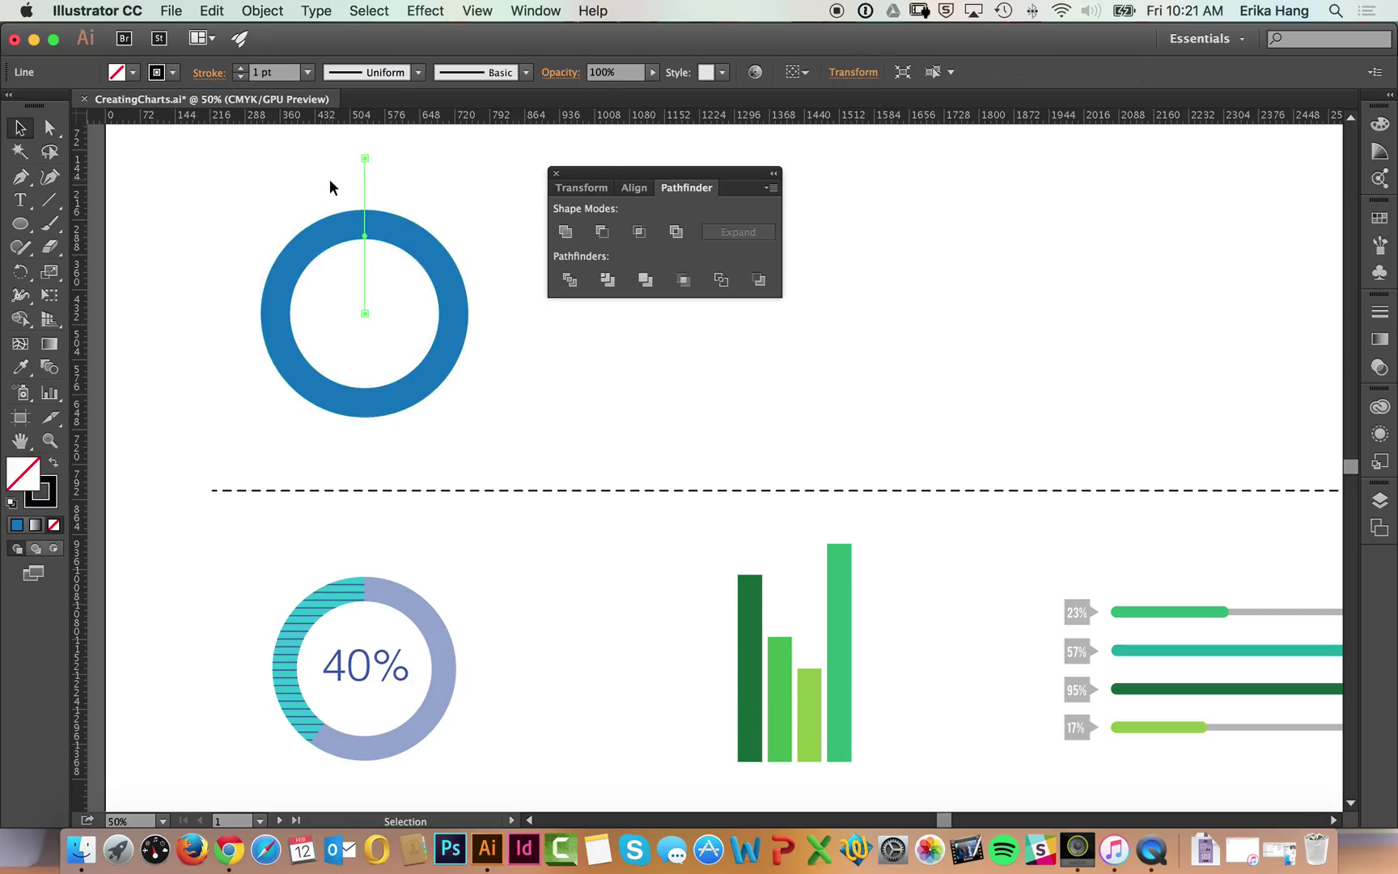
{"action": "key", "text": "super+z"}
{"action": "key", "text": "super+shift+z"}
{"action": "key", "text": "super+shift+z"}
{"action": "left_click", "coordinate": [413, 168]}
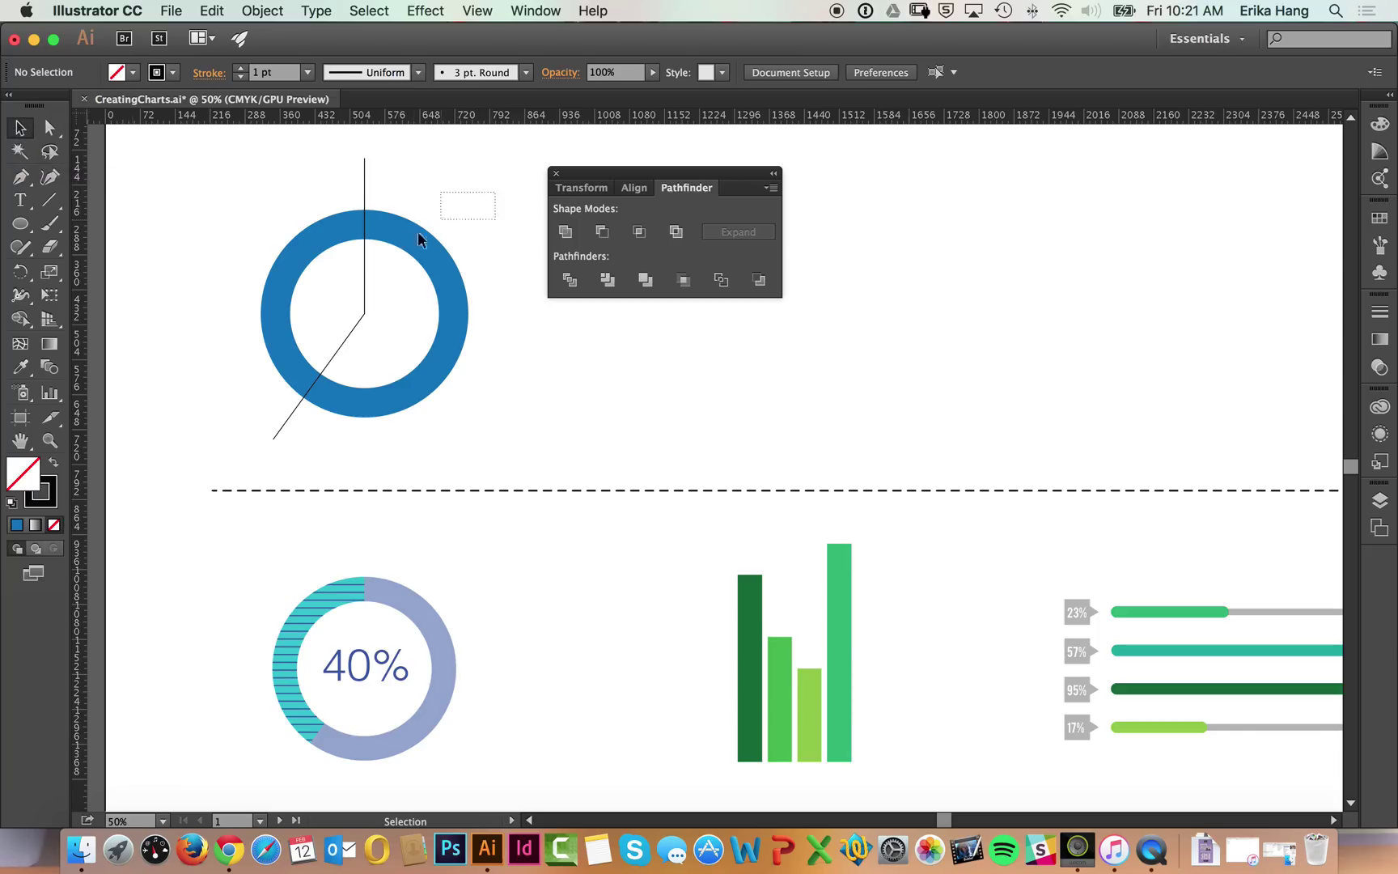
- Divide the ring along both lines with Pathfinder Divide and ungroup it into separately selectable segments
{"action": "left_click_drag", "start_coordinate": [418, 231], "coordinate": [235, 406]}
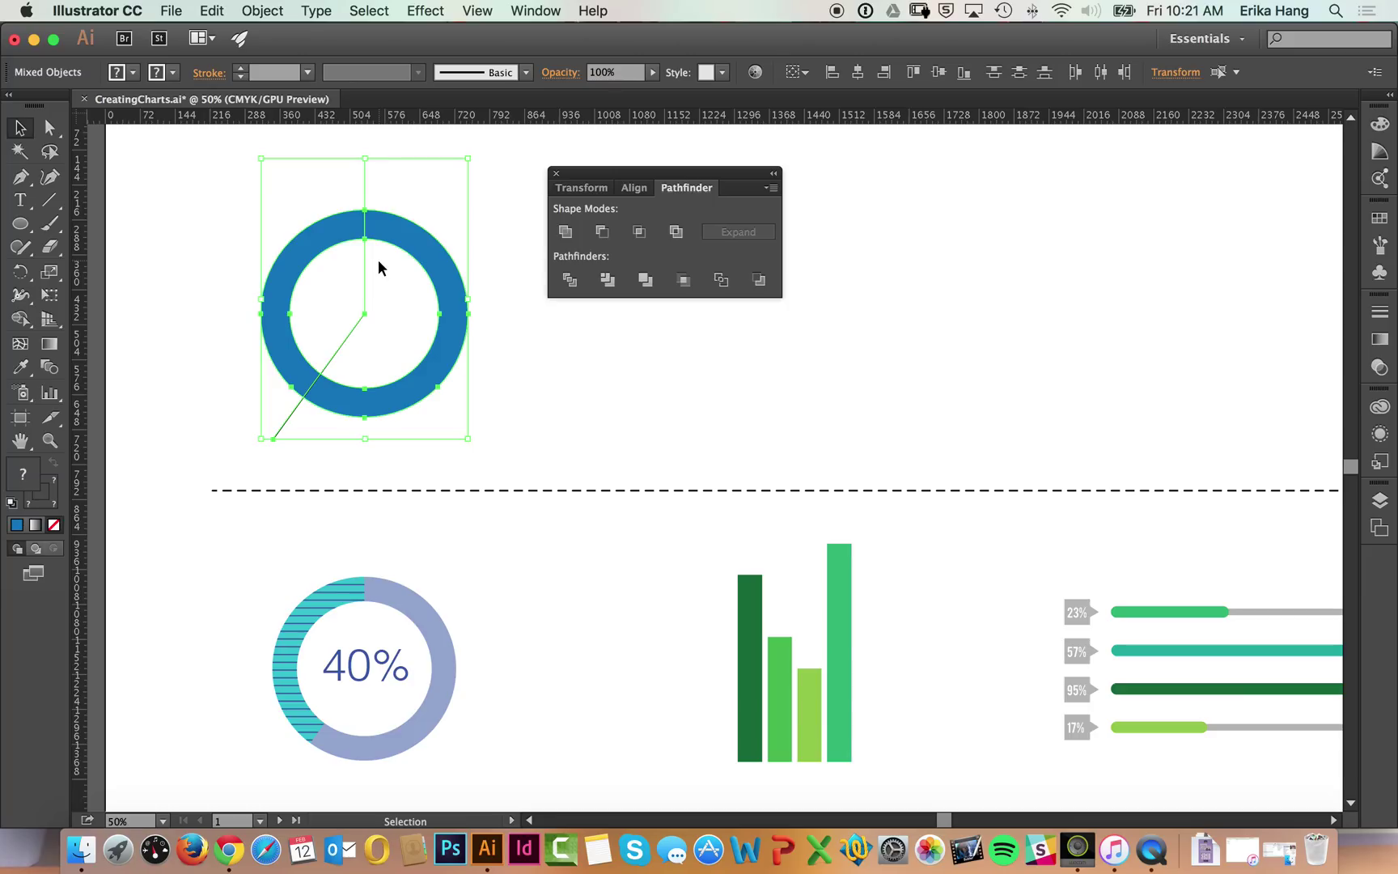
{"action": "left_click", "coordinate": [570, 280]}
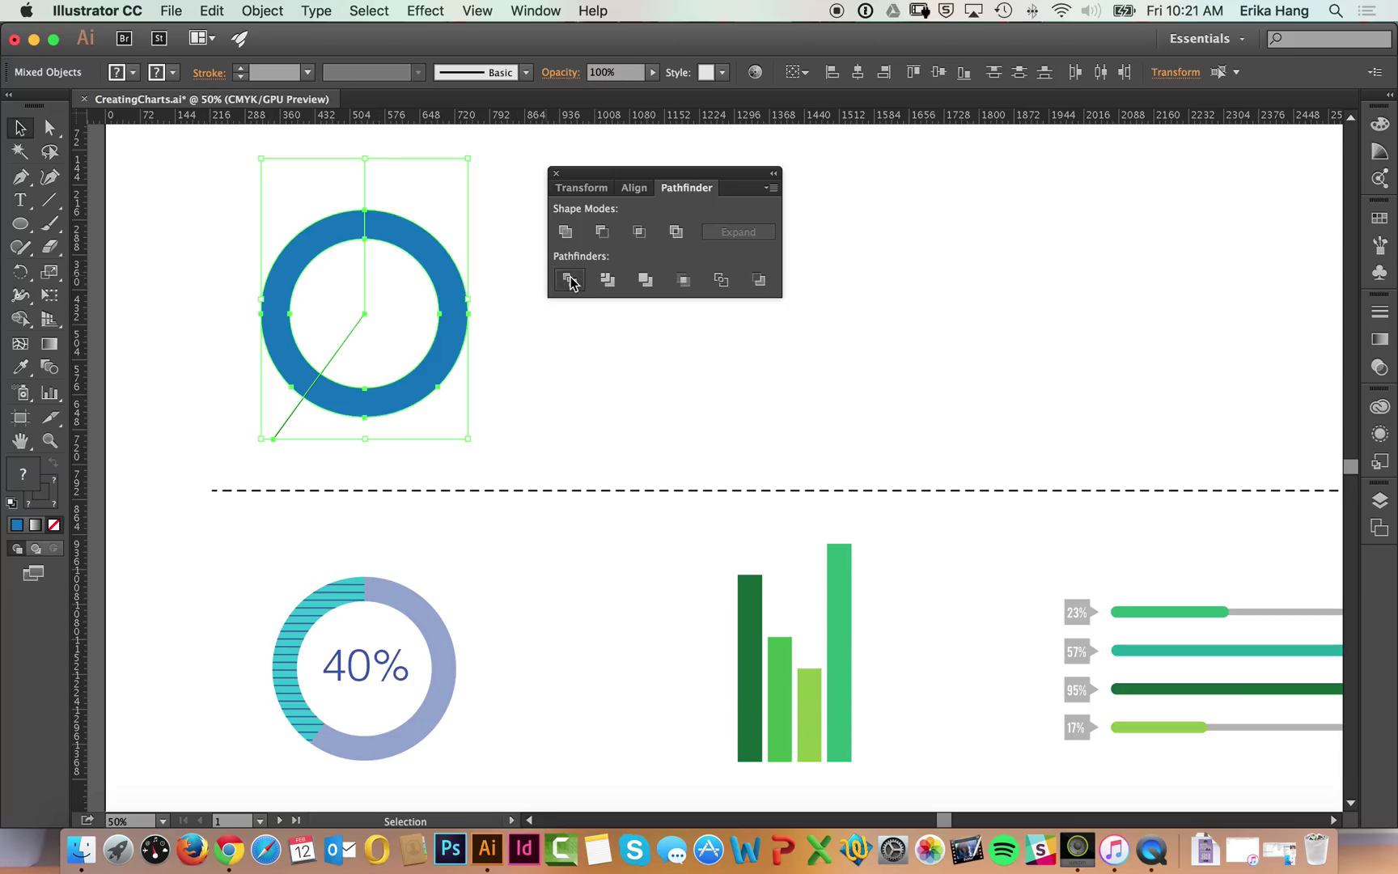
{"action": "left_click", "coordinate": [533, 338]}
{"action": "left_click", "coordinate": [469, 313]}
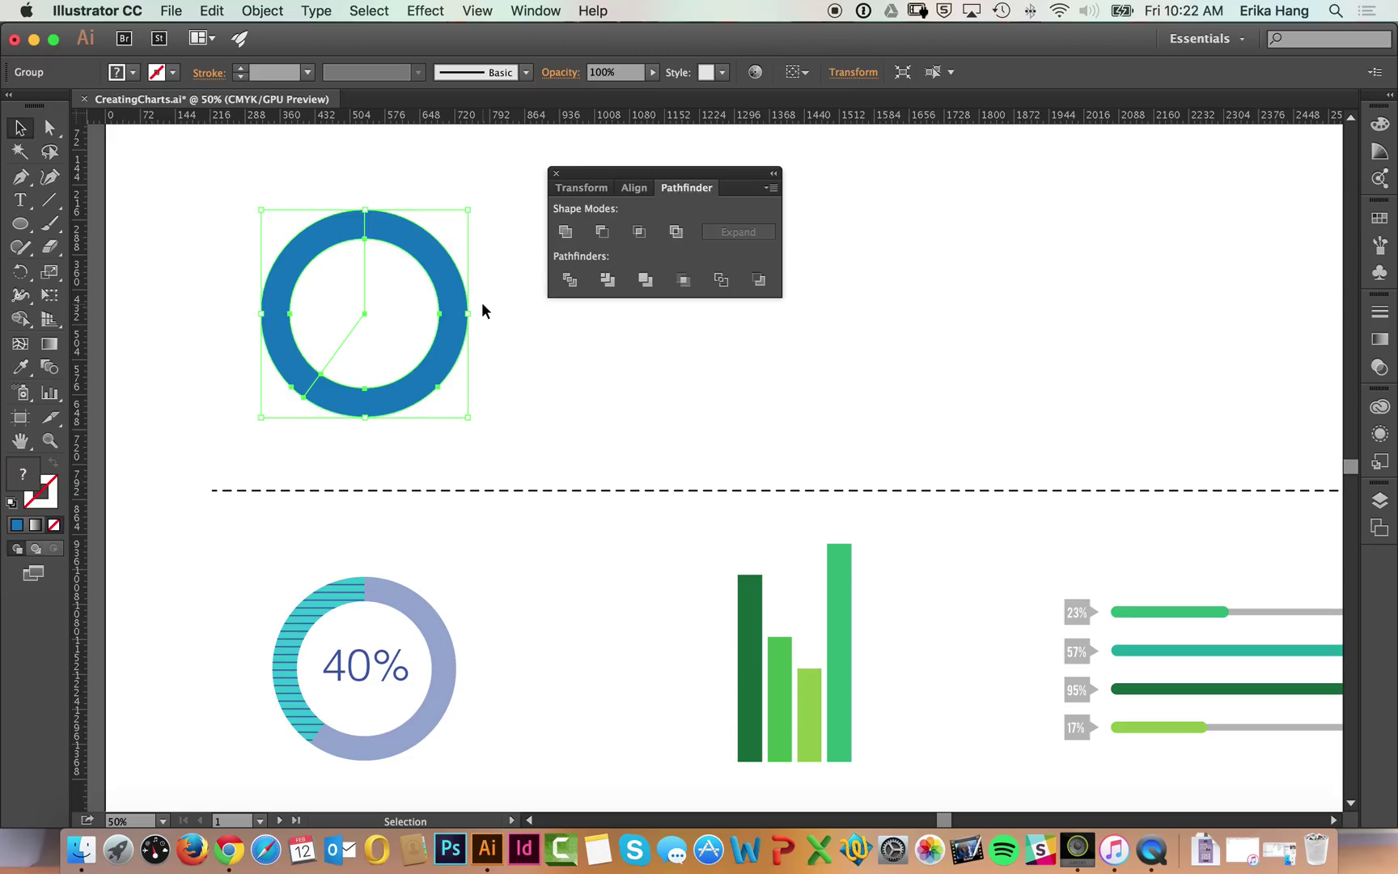
{"action": "left_click", "coordinate": [274, 11]}
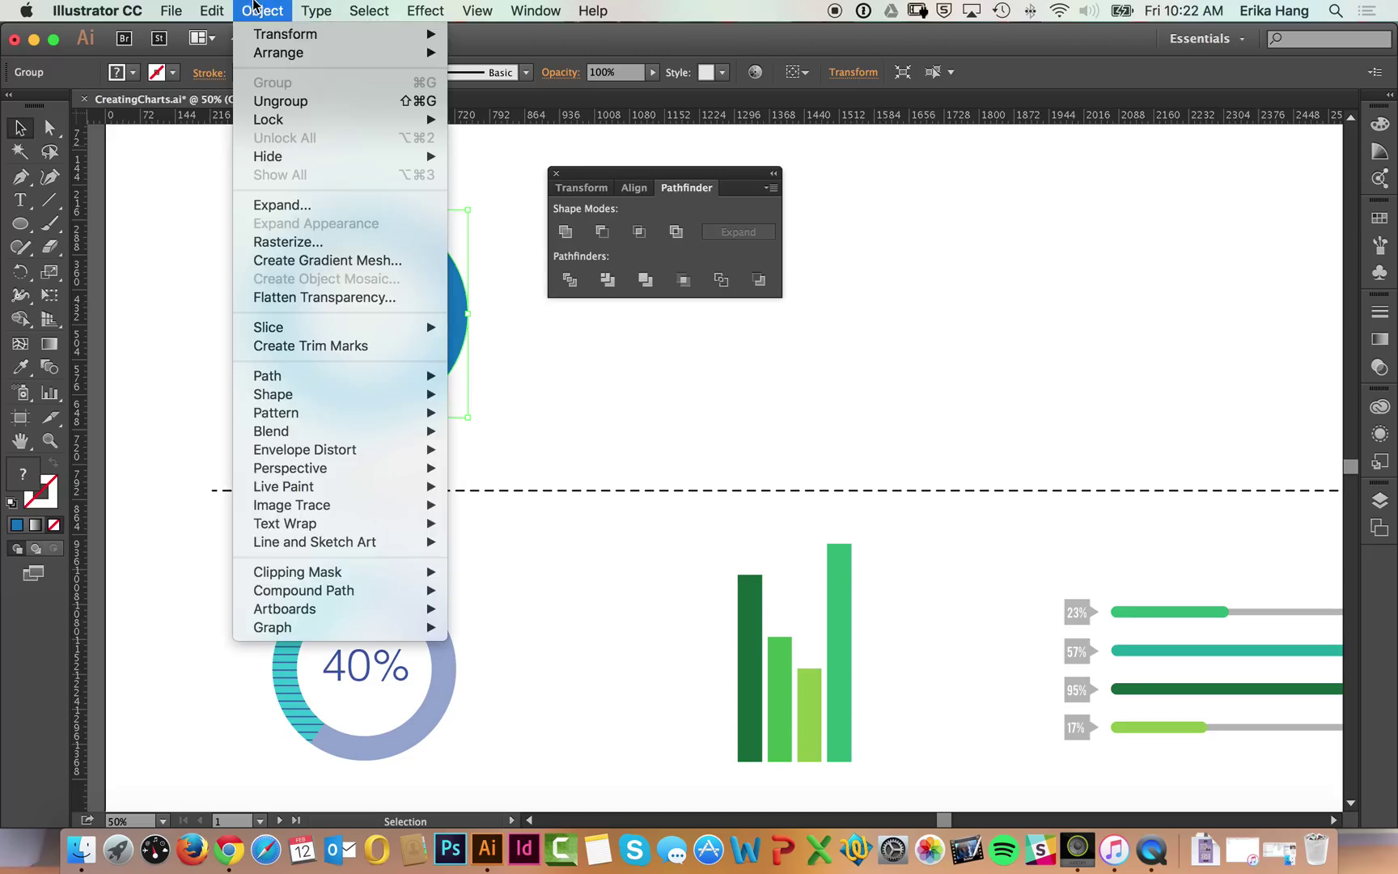
{"action": "left_click", "coordinate": [292, 101]}
{"action": "left_click", "coordinate": [335, 229]}
{"action": "left_click", "coordinate": [374, 222]}
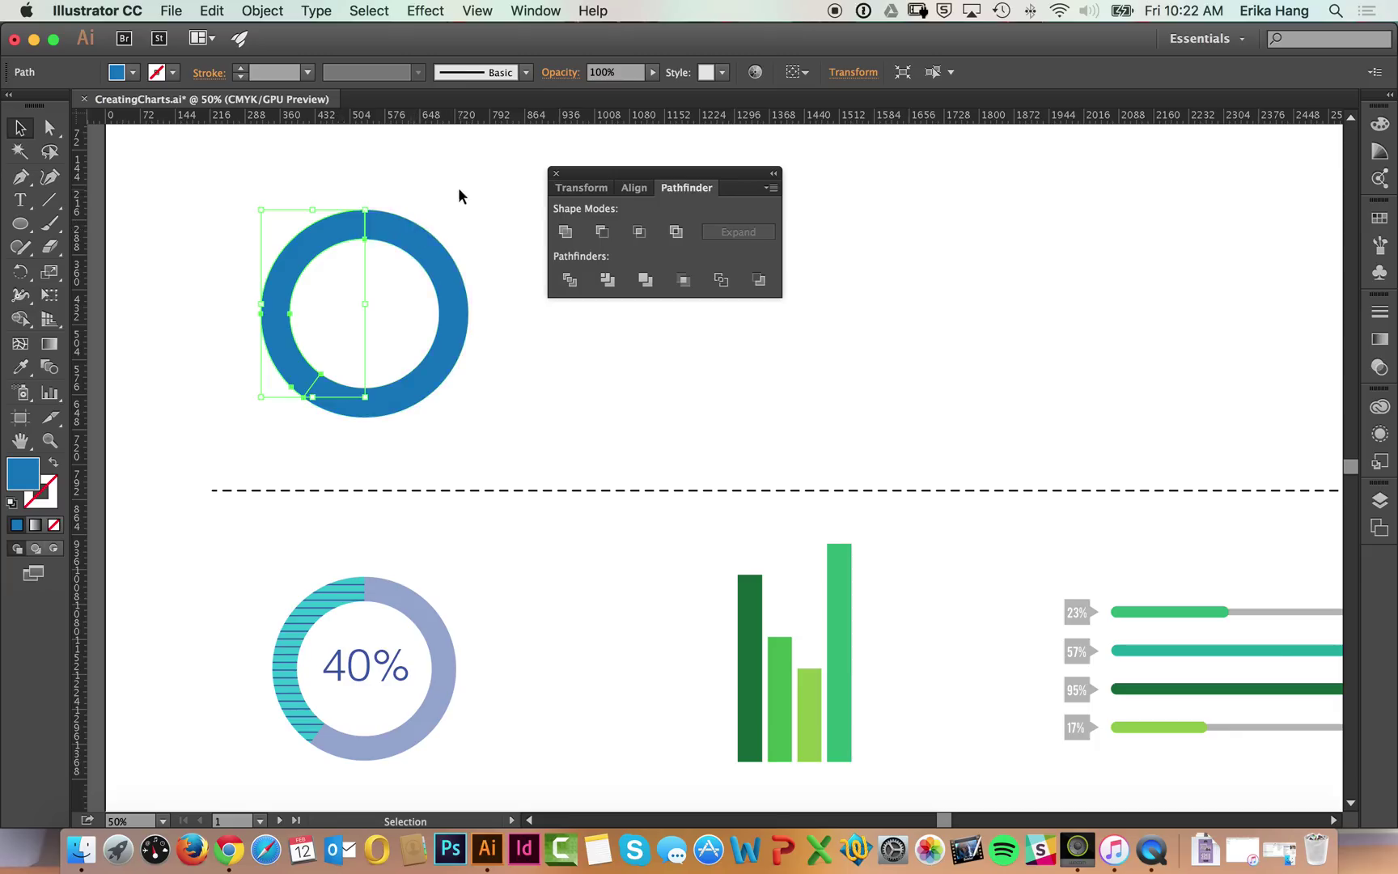
{"action": "left_click", "coordinate": [429, 230]}
{"action": "left_click", "coordinate": [477, 166]}
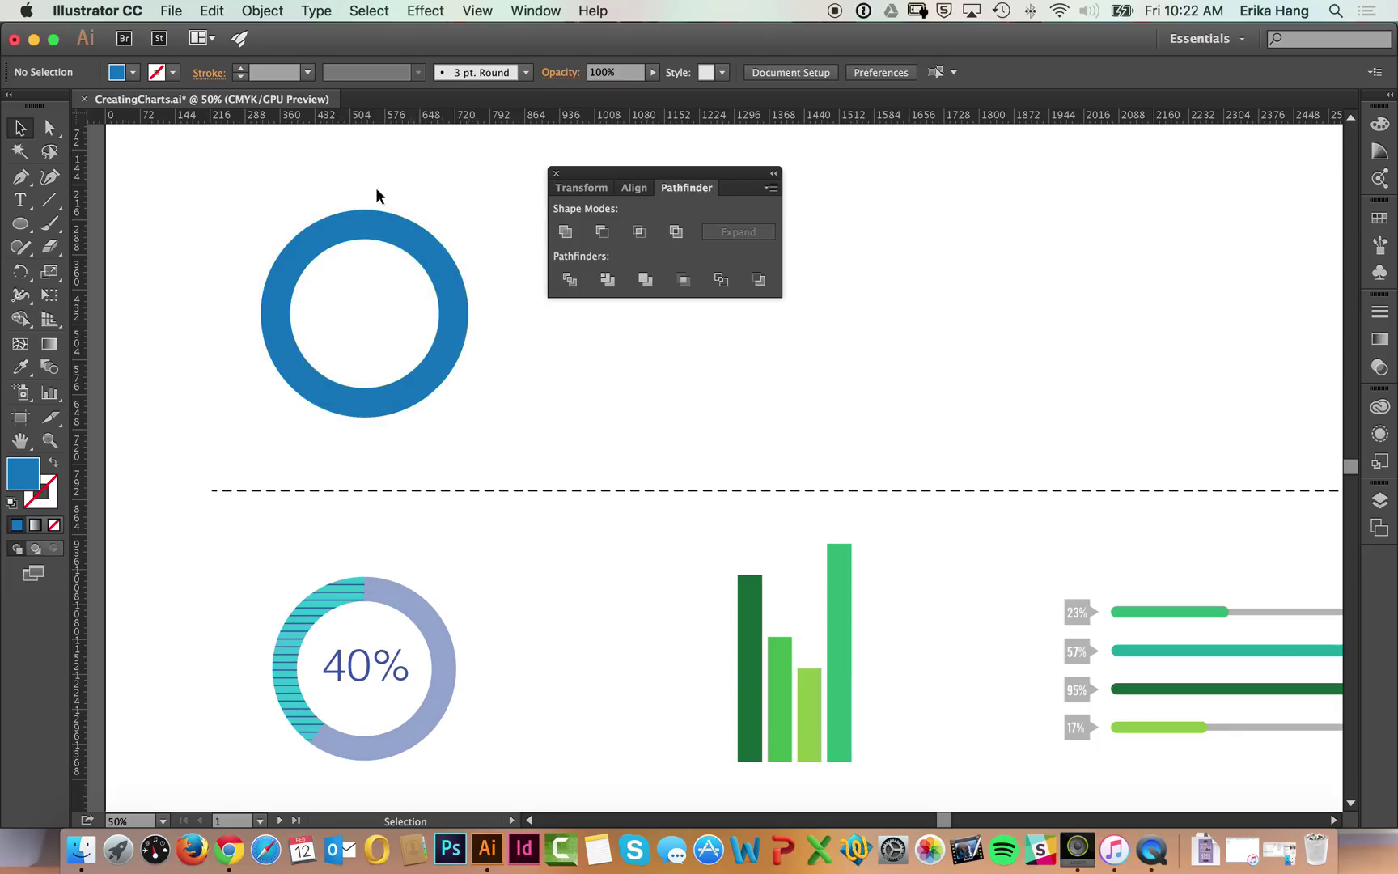
- Fill the ring's 40% segment on its left side with light blue and leave that segment selected
{"action": "left_click", "coordinate": [344, 233]}
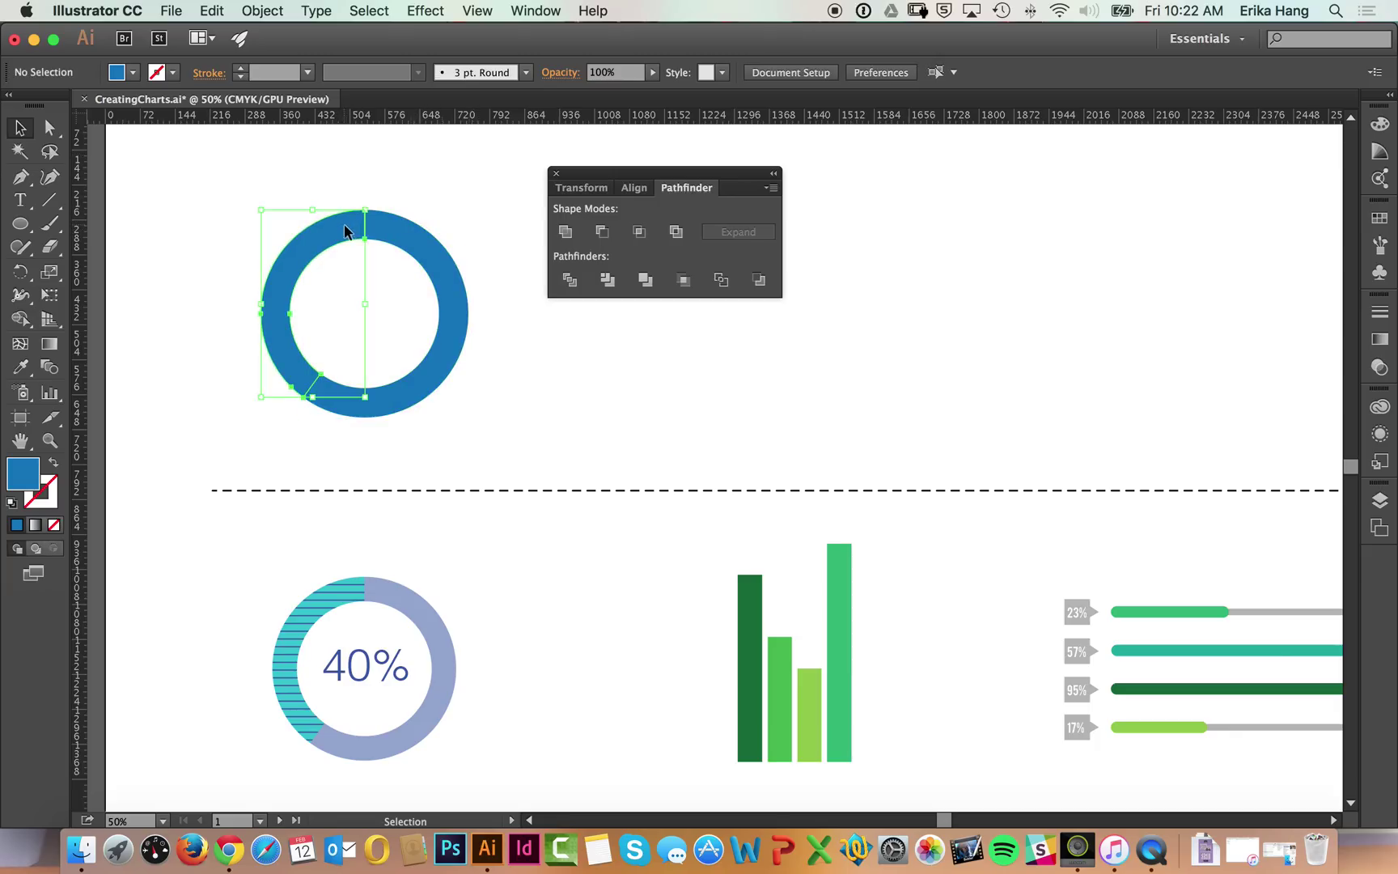
{"action": "left_click", "coordinate": [133, 72]}
{"action": "left_click", "coordinate": [133, 119]}
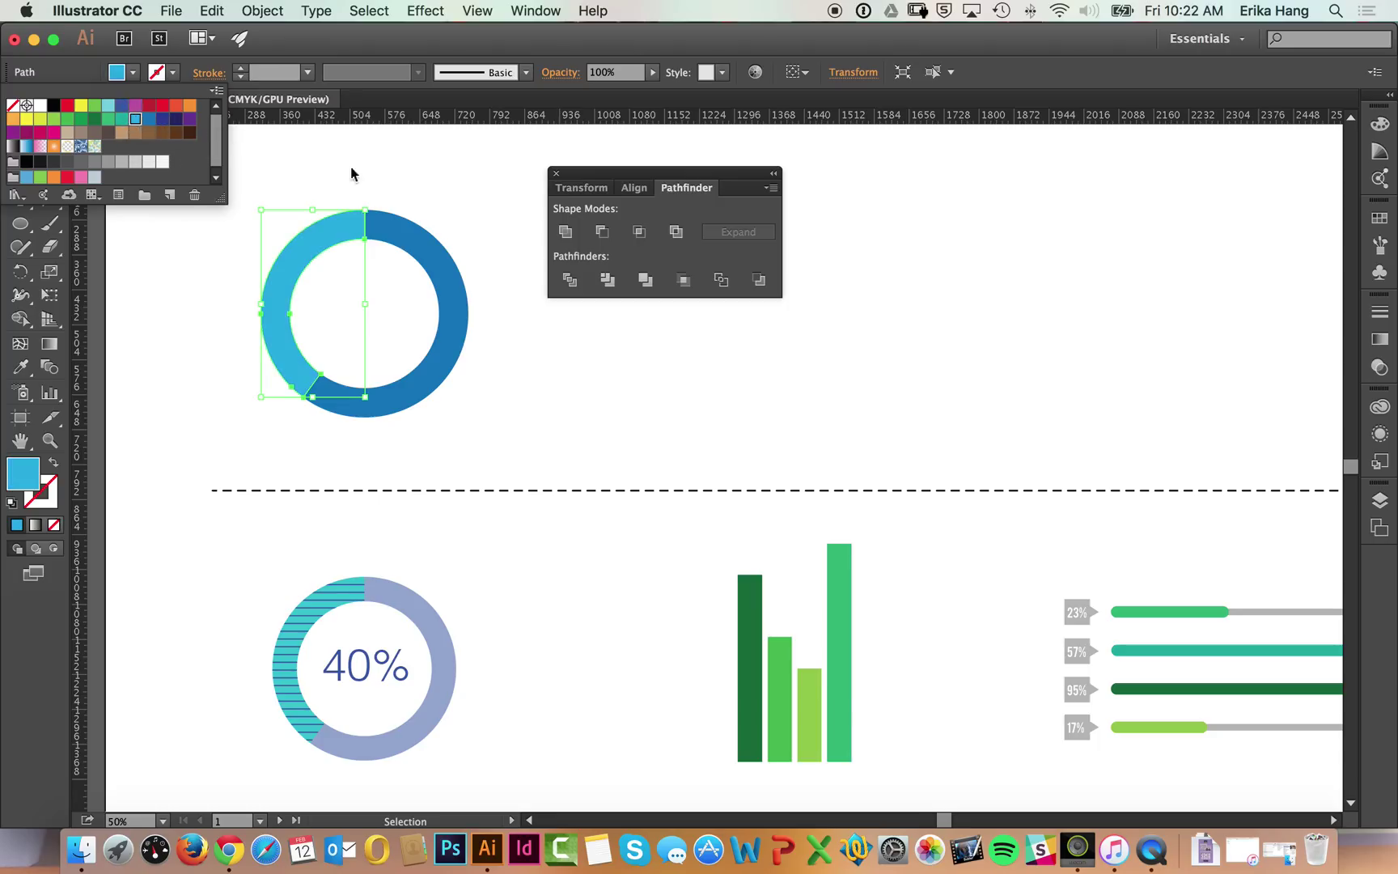
{"action": "left_click", "coordinate": [407, 161]}
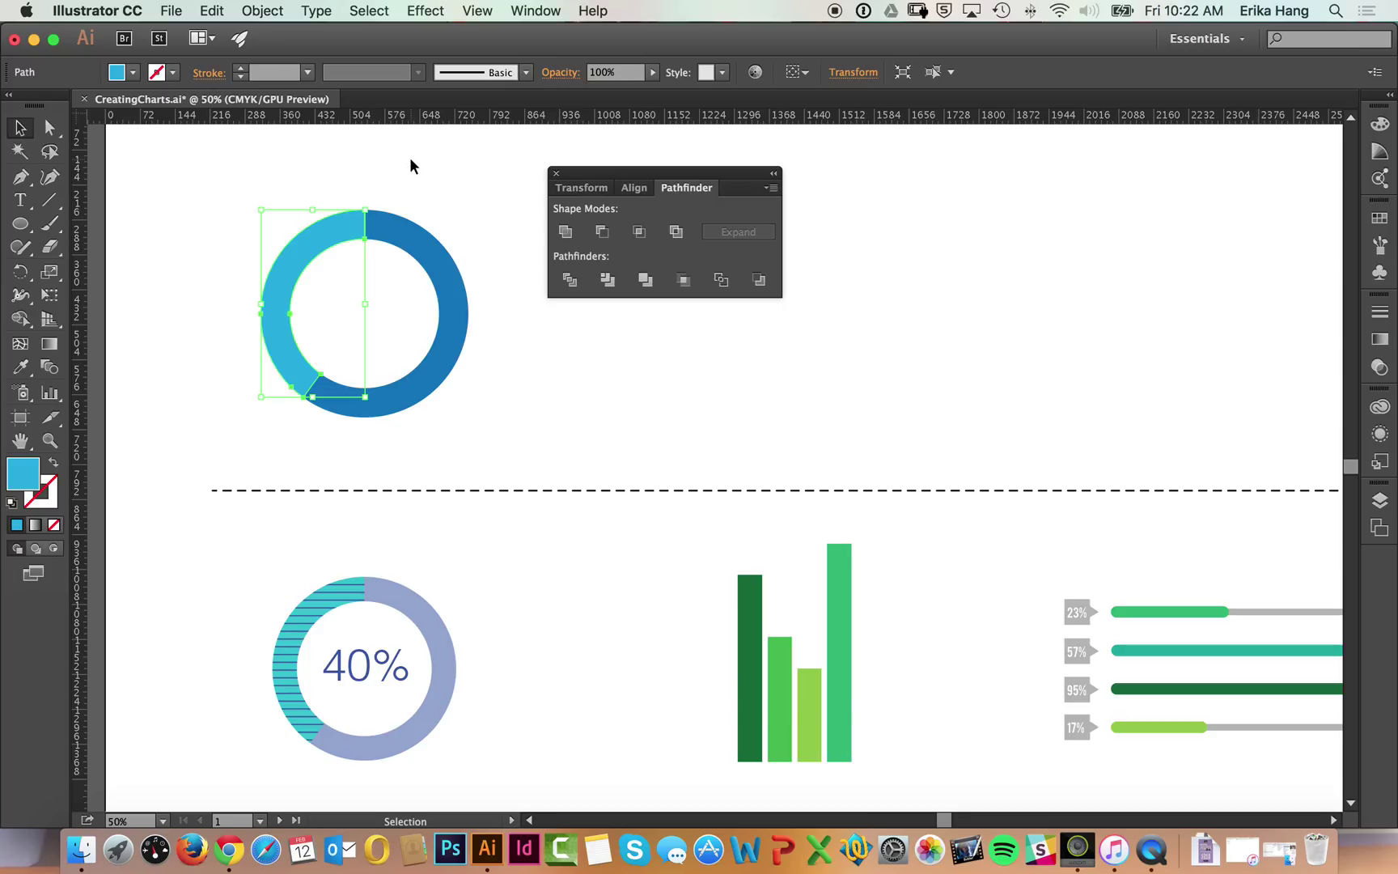
{"action": "left_click", "coordinate": [411, 160]}
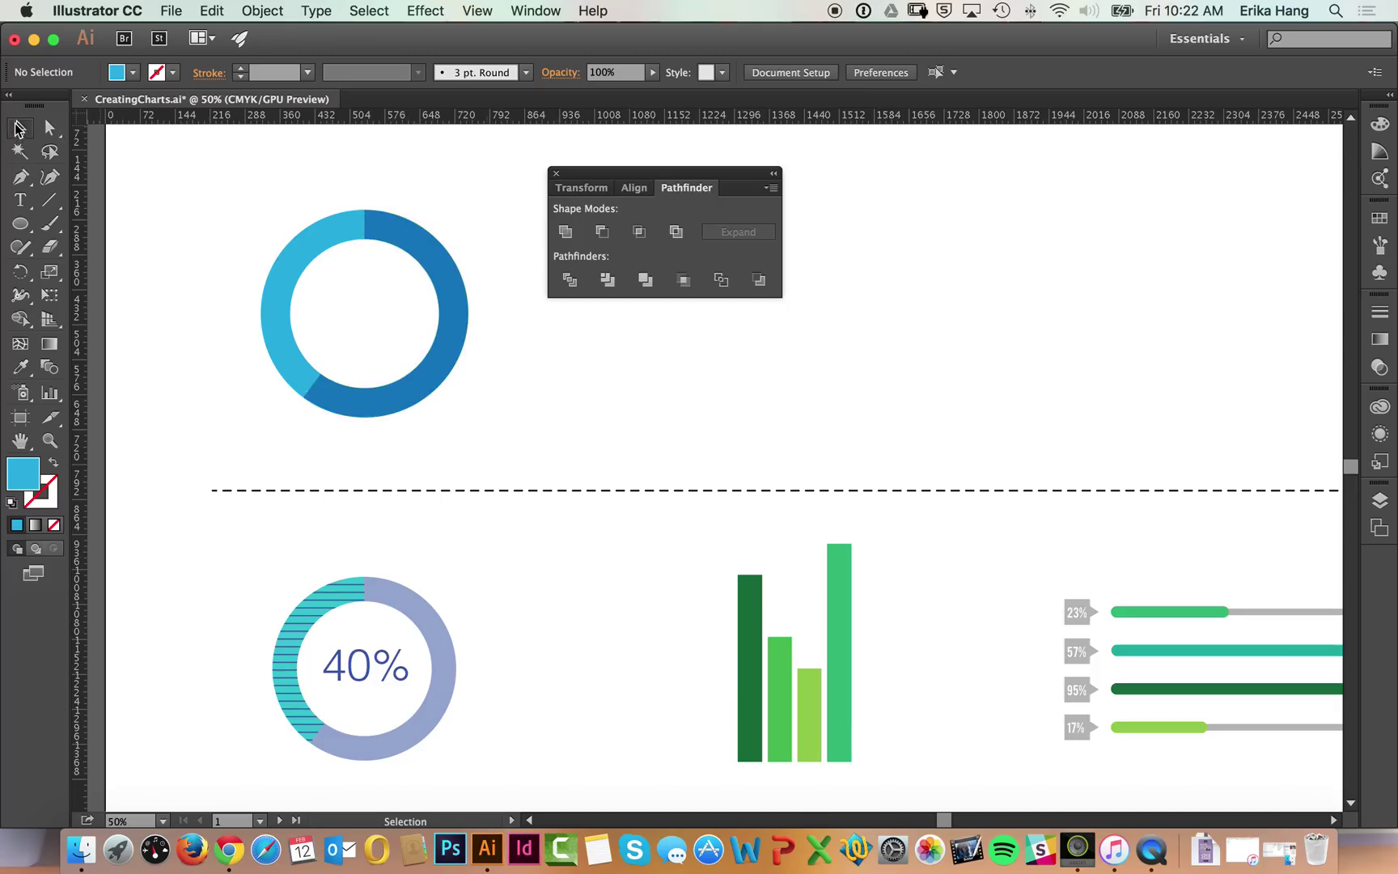
{"action": "left_click", "coordinate": [338, 234]}
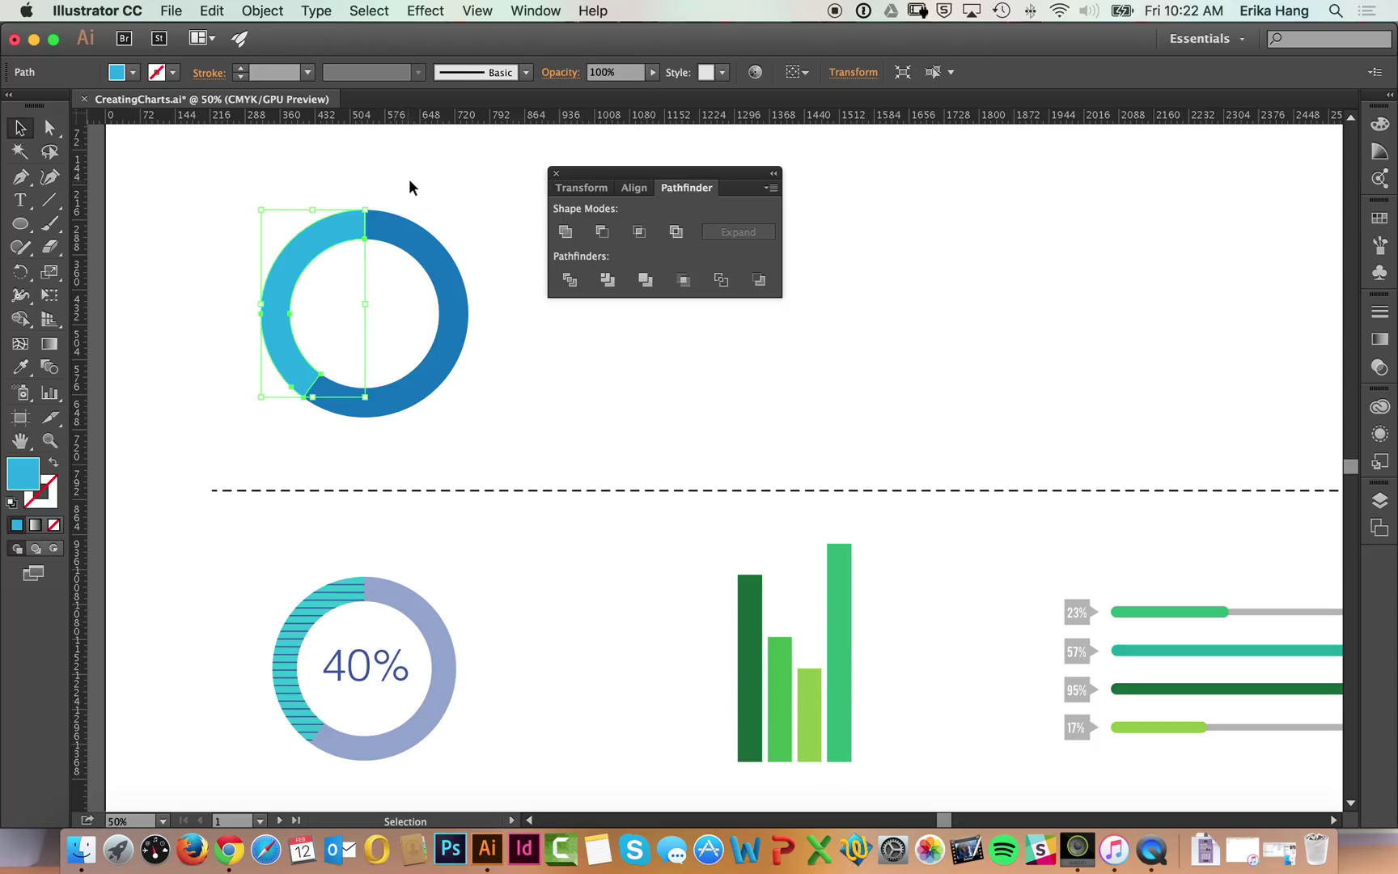
{"action": "left_click", "coordinate": [400, 230]}
{"action": "left_click", "coordinate": [344, 219]}
{"action": "left_click", "coordinate": [403, 243]}
{"action": "left_click", "coordinate": [349, 226]}
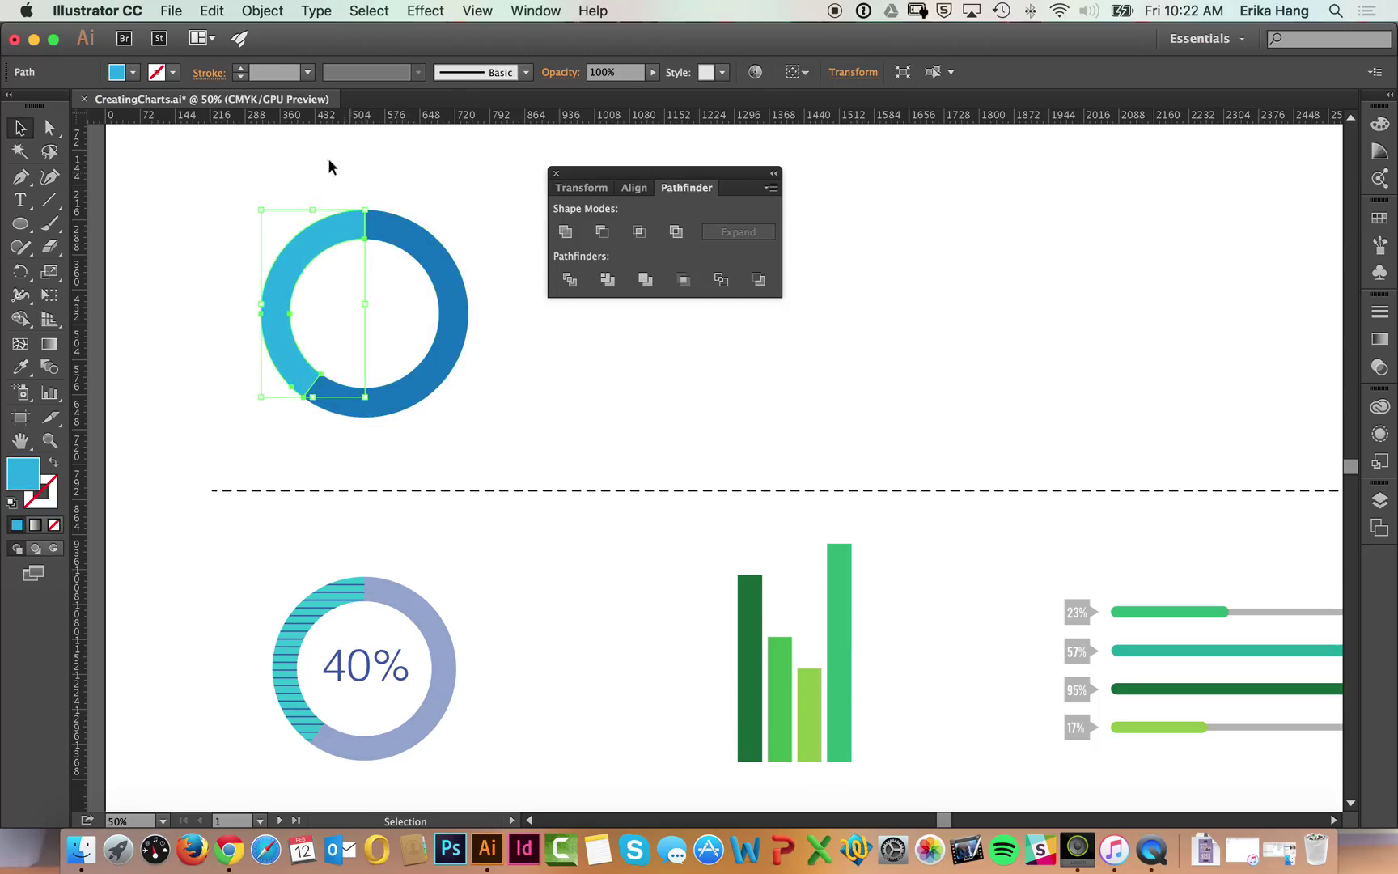
{"action": "left_click", "coordinate": [134, 74]}
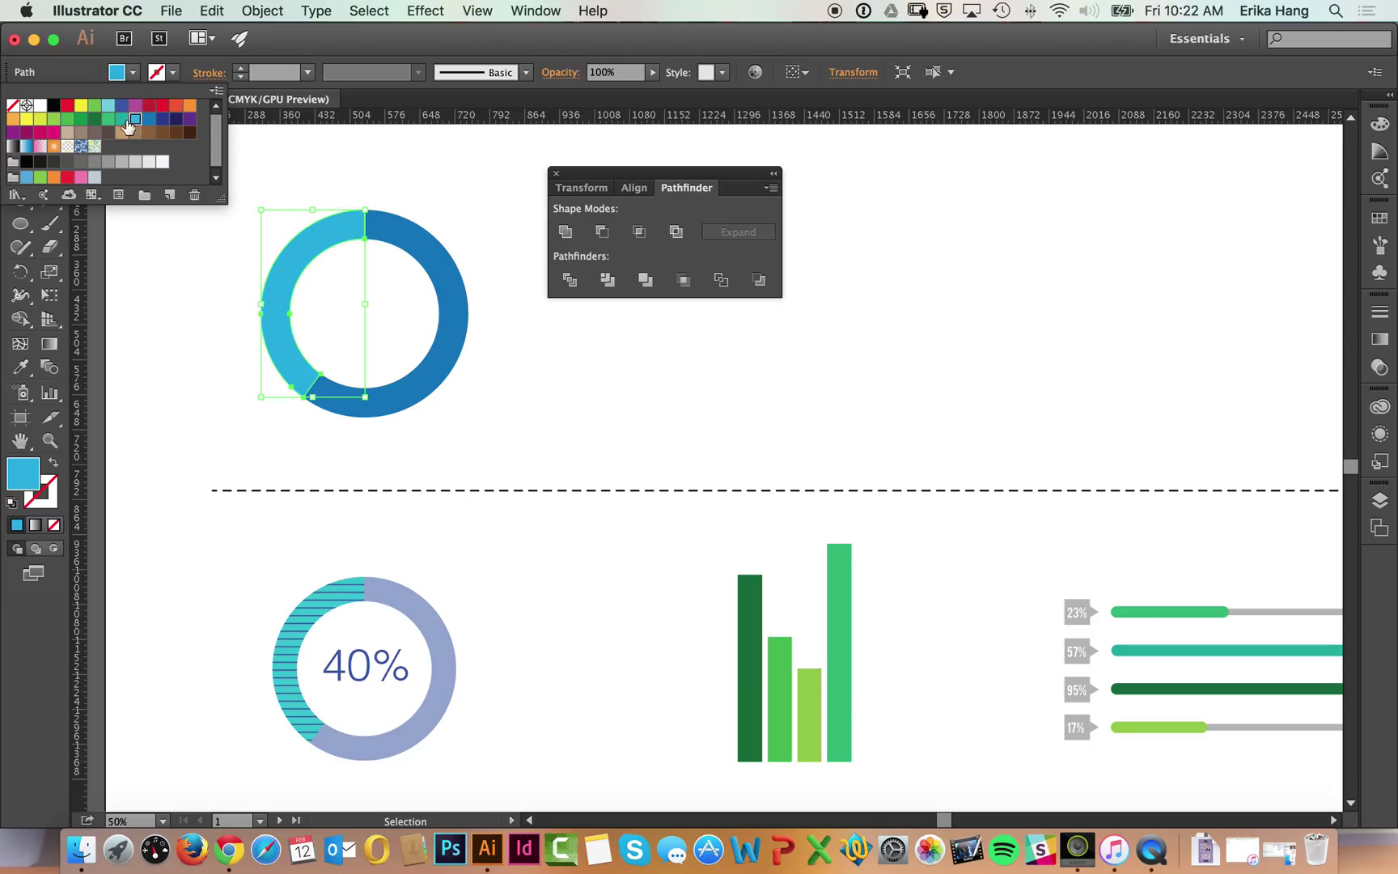
{"action": "left_click", "coordinate": [327, 175]}
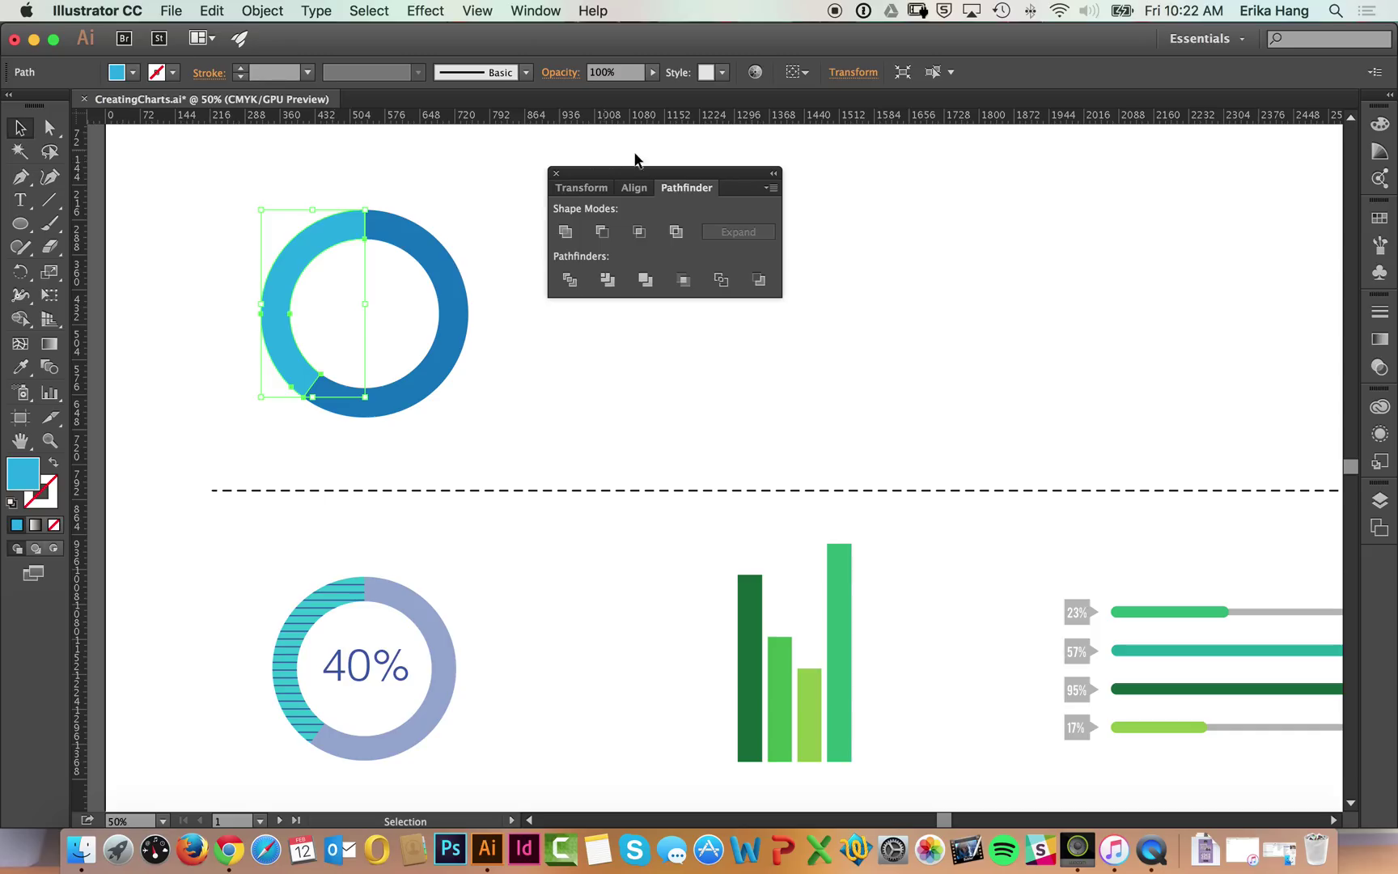
{"action": "mouse_move", "coordinate": [633, 172]}
{"action": "left_mouse_down"}
{"action": "mouse_move", "coordinate": [553, 190]}
{"action": "mouse_move", "coordinate": [618, 179]}
{"action": "left_mouse_up"}
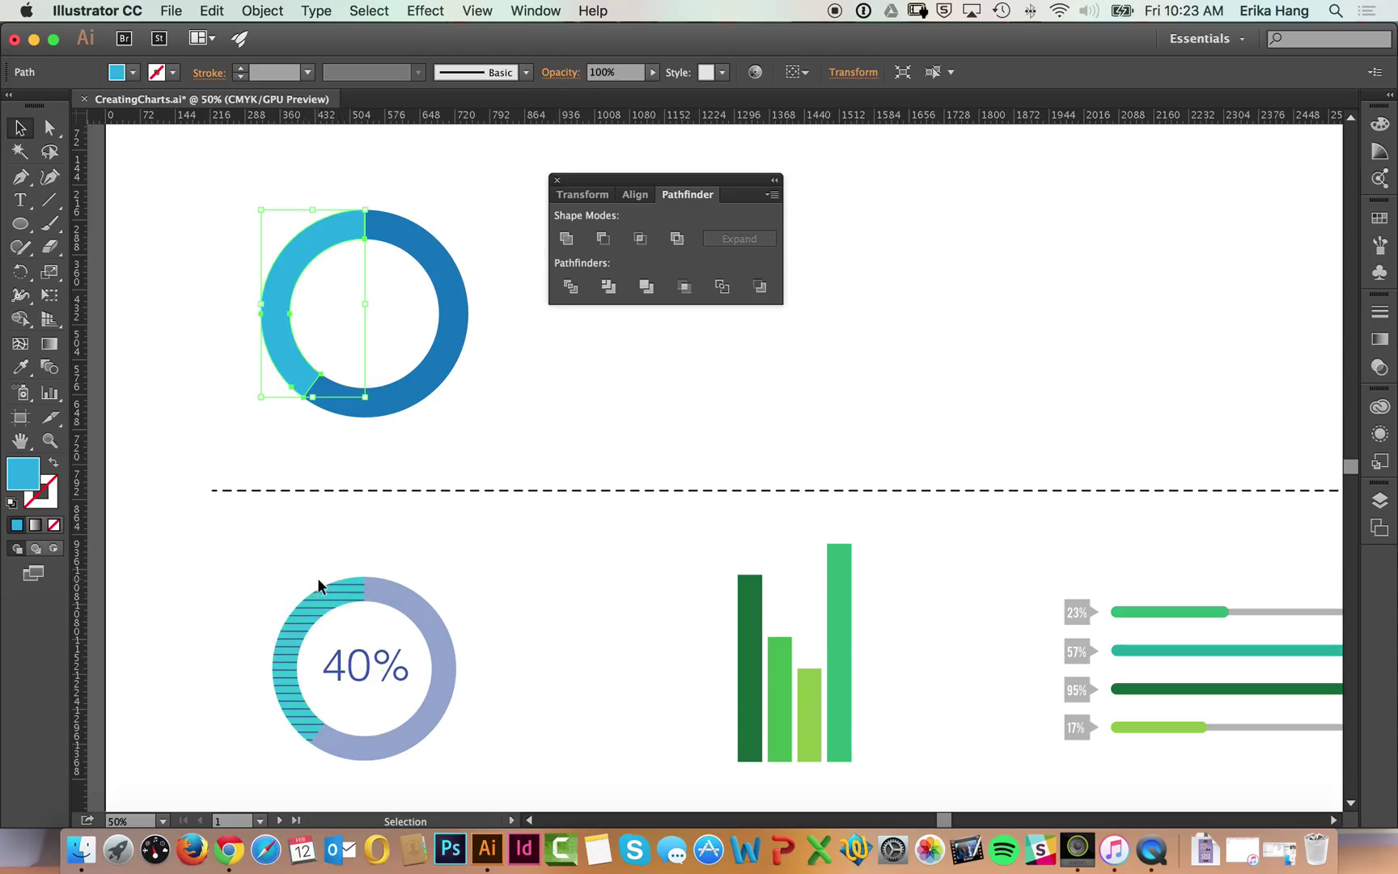
- Add a 40% text label inside the upper ring, set in Modern No. 20 at 102 pt
{"action": "left_click", "coordinate": [335, 548]}
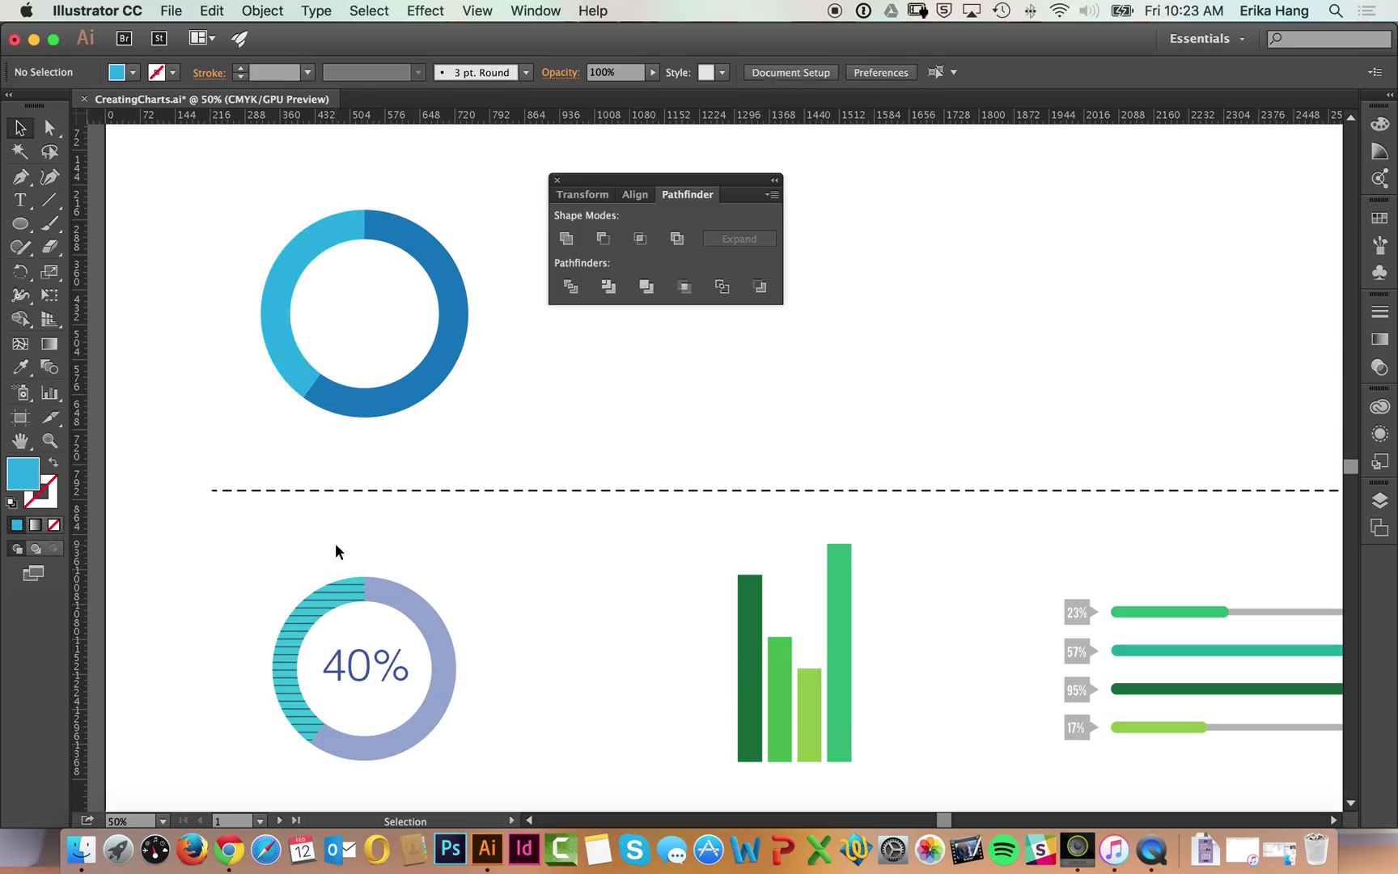
{"action": "left_click", "coordinate": [22, 200]}
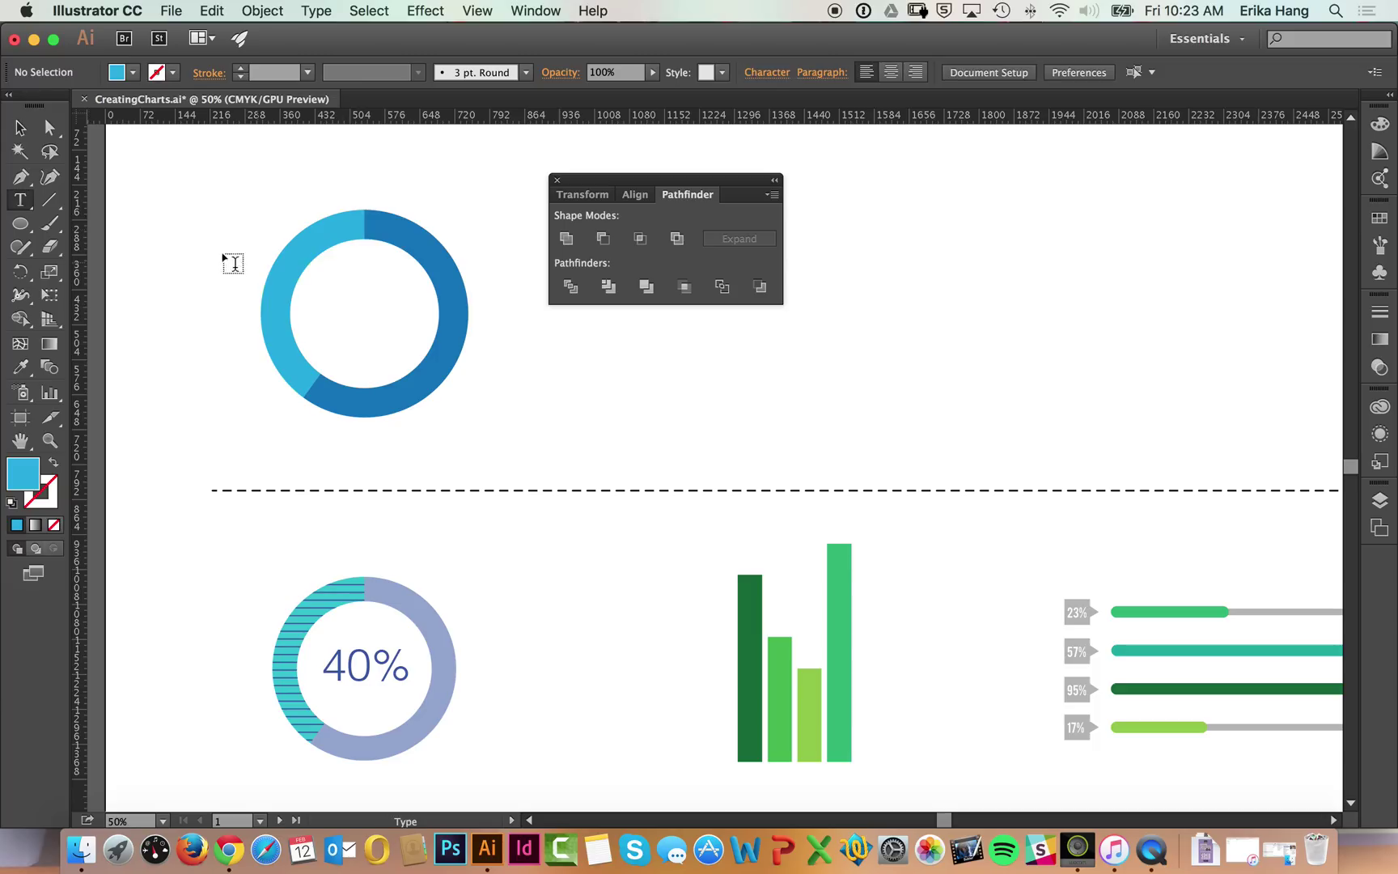
{"action": "left_click", "coordinate": [341, 311]}
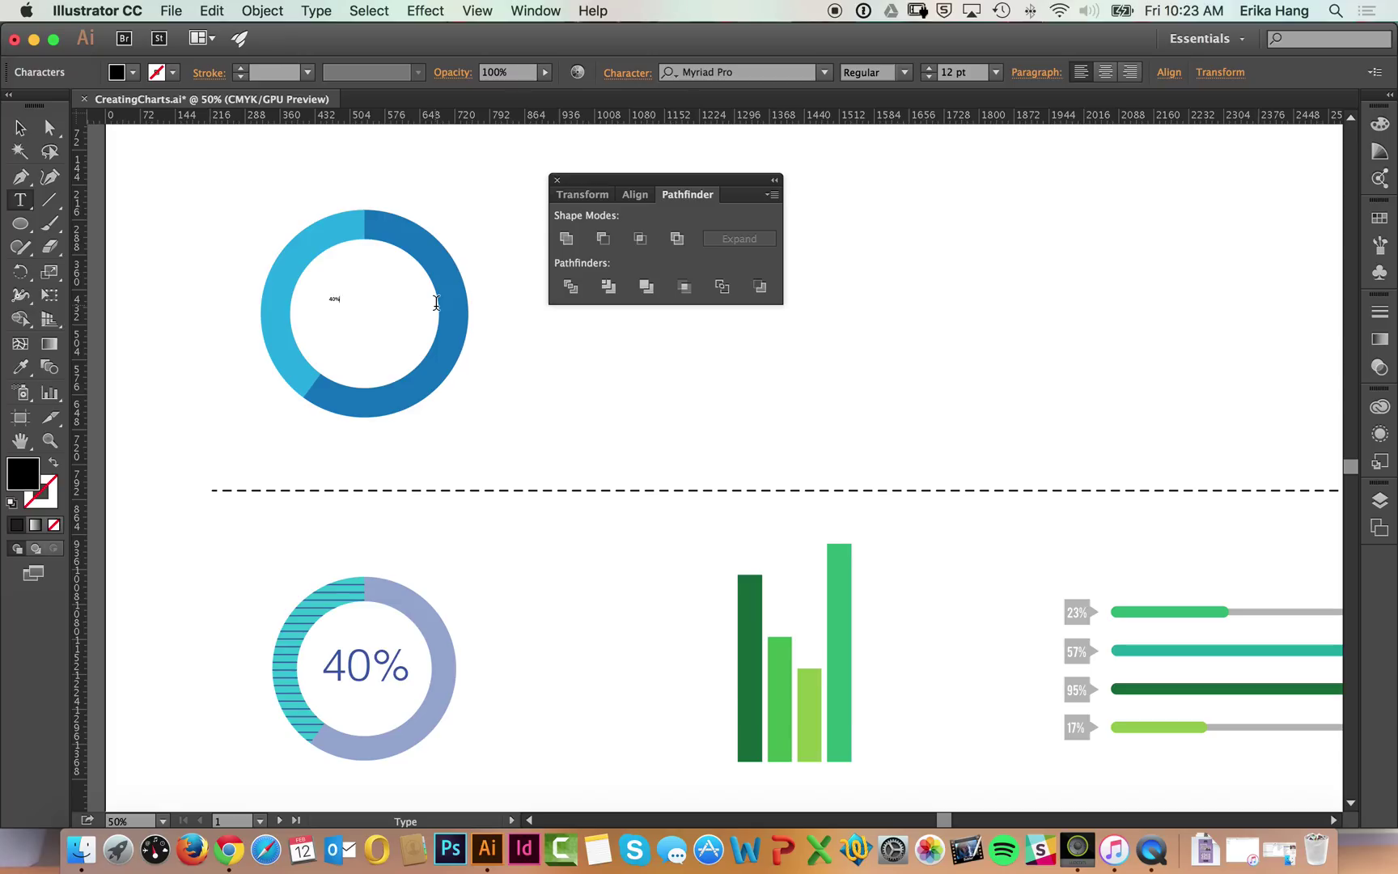
{"action": "left_click_drag", "start_coordinate": [346, 301], "coordinate": [324, 298]}
{"action": "left_click", "coordinate": [822, 75]}
{"action": "left_click", "coordinate": [733, 130]}
{"action": "left_click", "coordinate": [929, 69]}
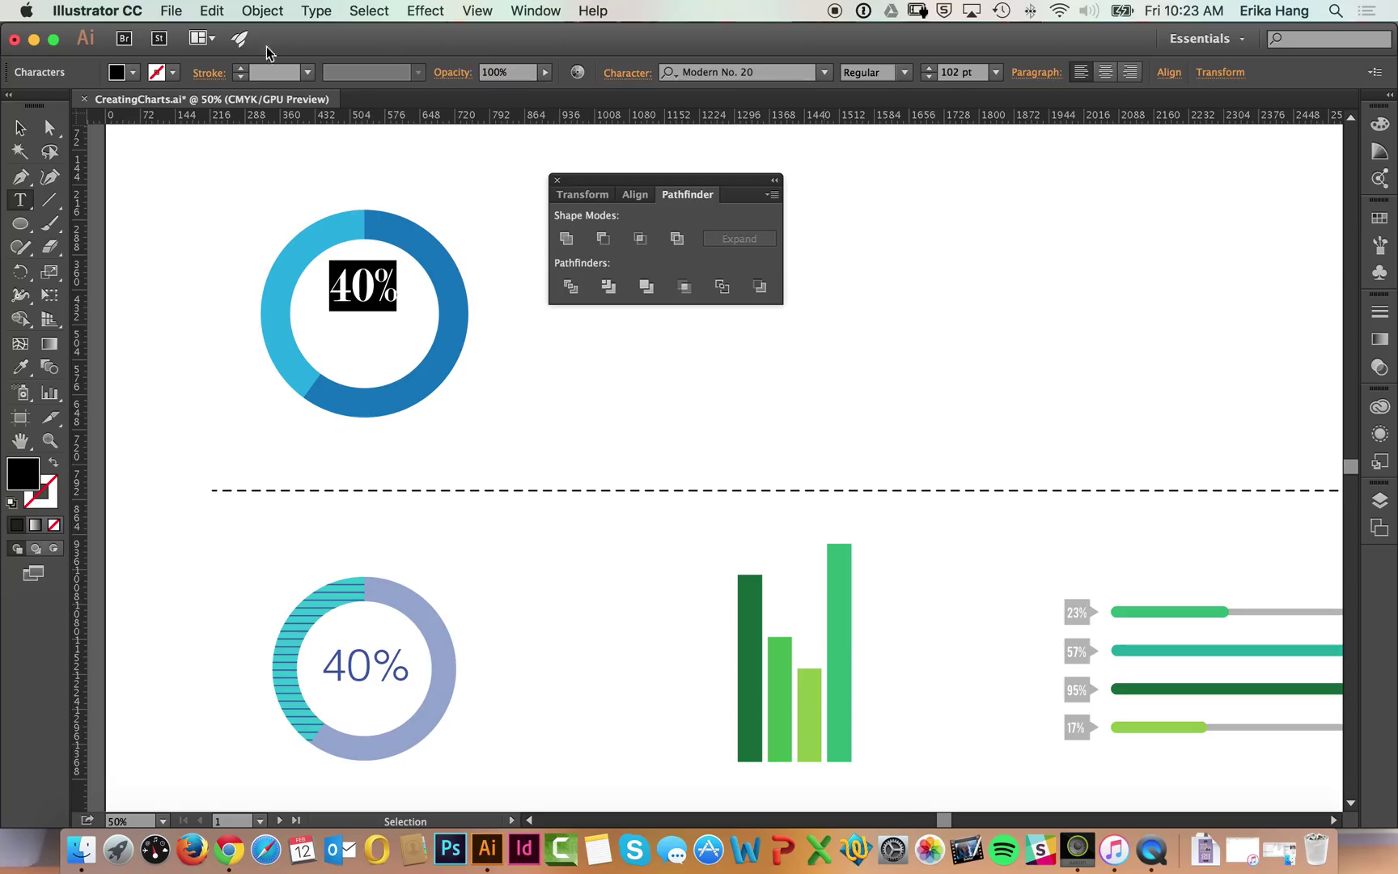
- Move the Modern No. 20 label to the centre of the upper ring and deselect it
{"action": "left_click", "coordinate": [20, 129]}
{"action": "left_click", "coordinate": [219, 173]}
{"action": "left_click_drag", "start_coordinate": [368, 309], "coordinate": [368, 294]}
{"action": "left_click", "coordinate": [458, 230]}
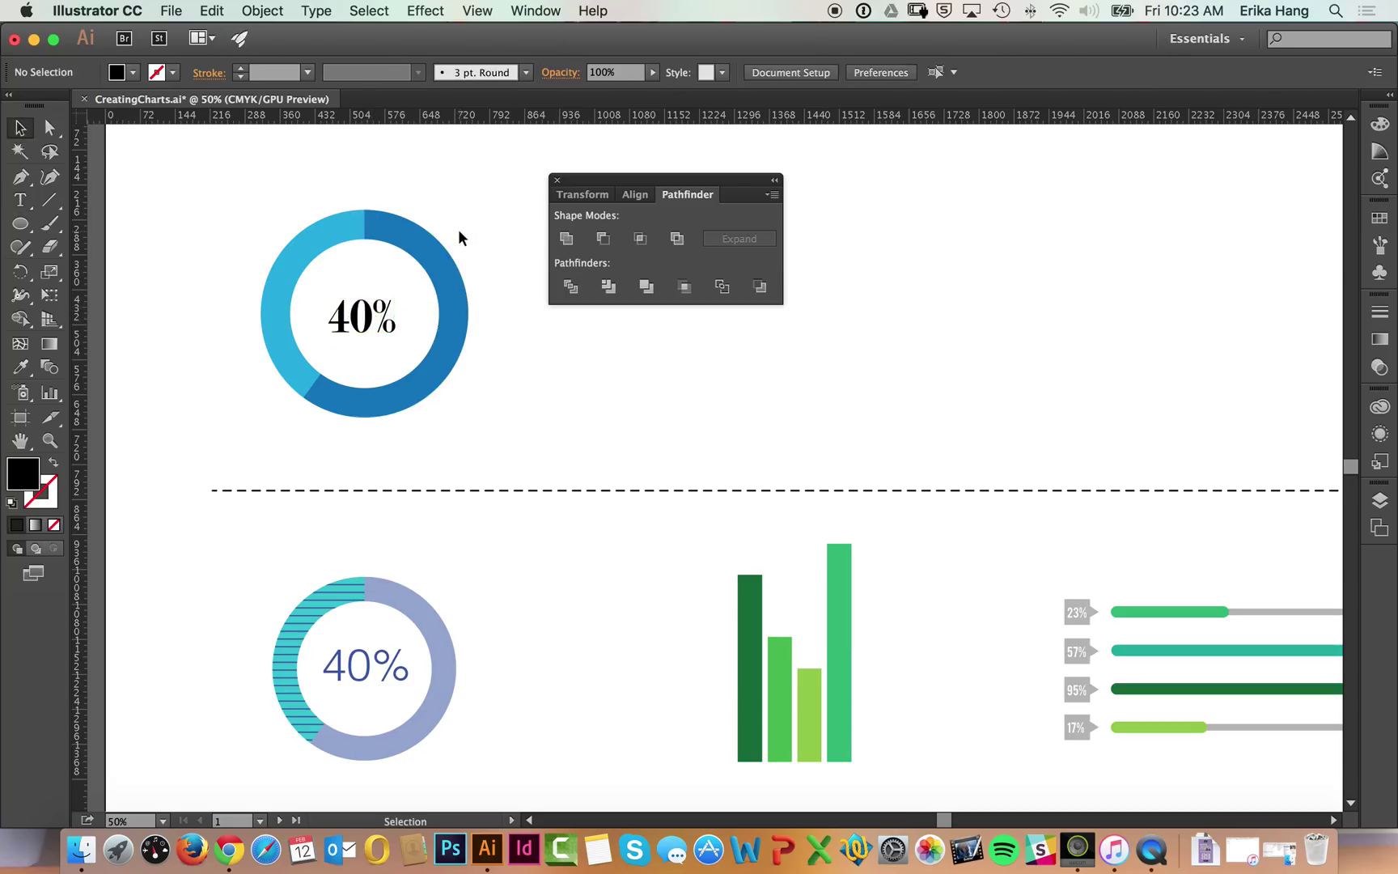
- Clear the Pathfinder panel away from the chart and add a second 40% text label outside the ring's upper right
{"action": "left_click_drag", "start_coordinate": [589, 193], "coordinate": [780, 228]}
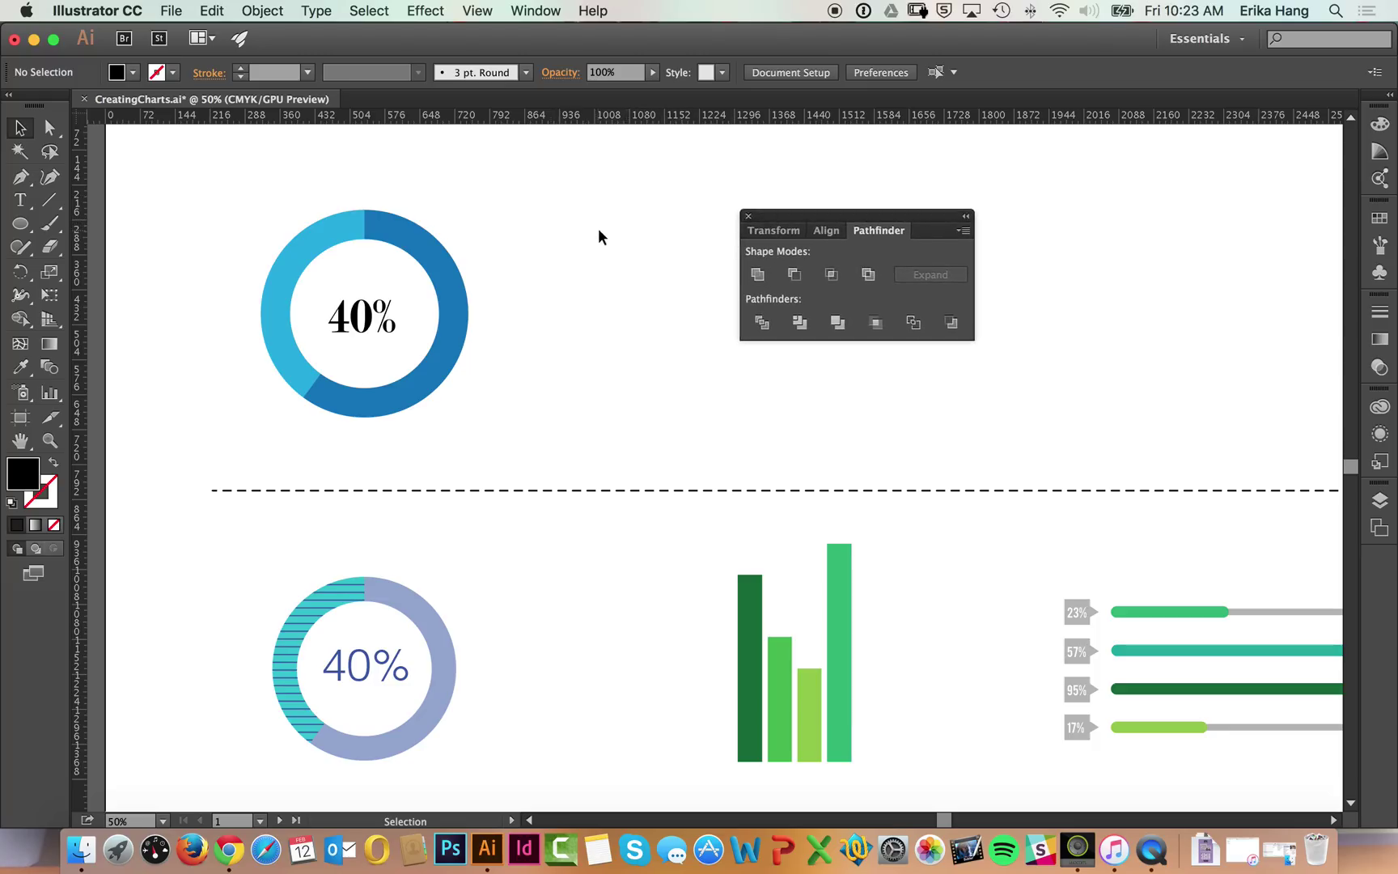
{"action": "left_click", "coordinate": [21, 204]}
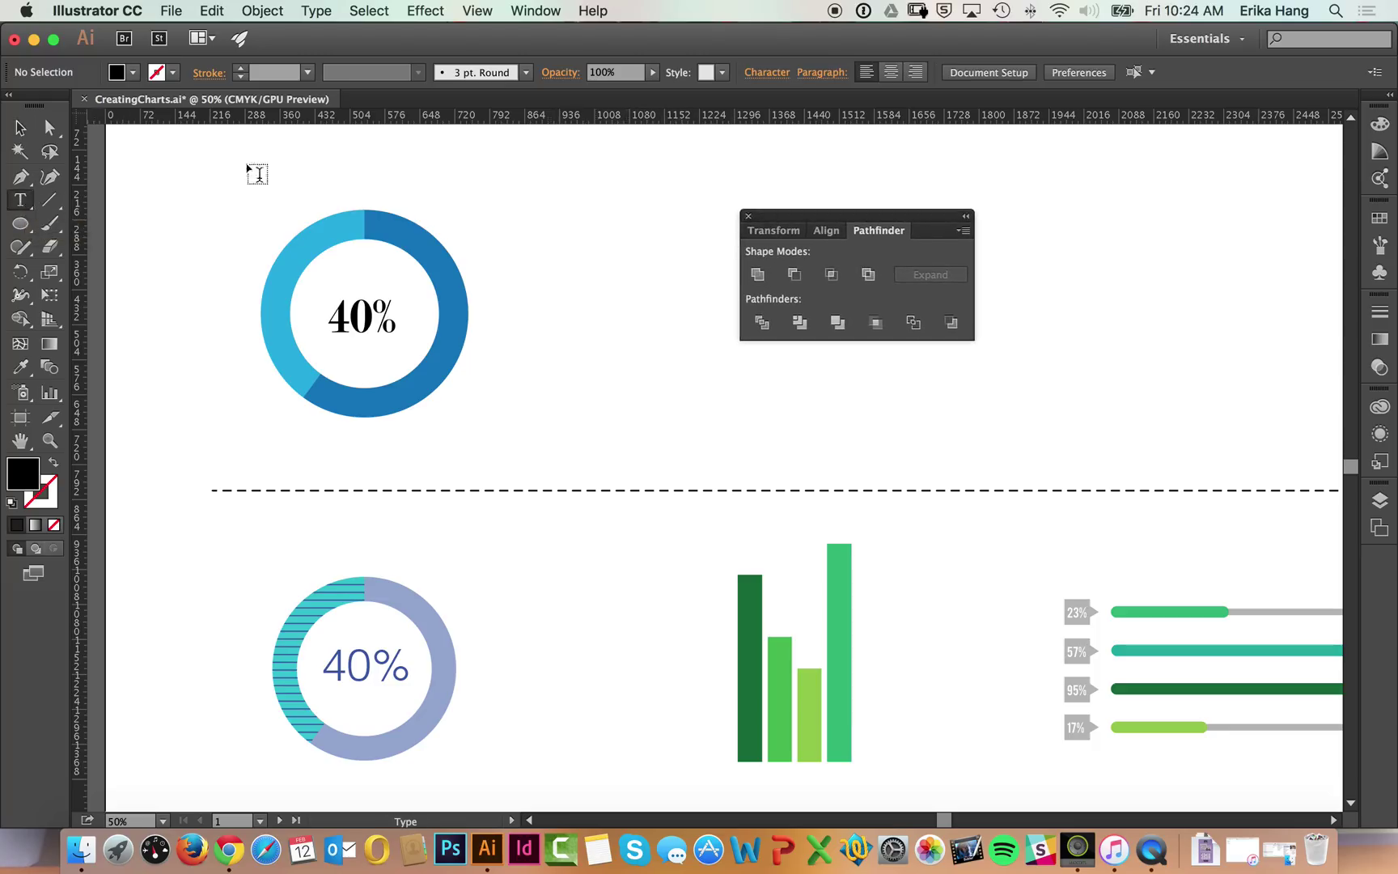
{"action": "left_click", "coordinate": [491, 197]}
{"action": "type", "text": "4"}
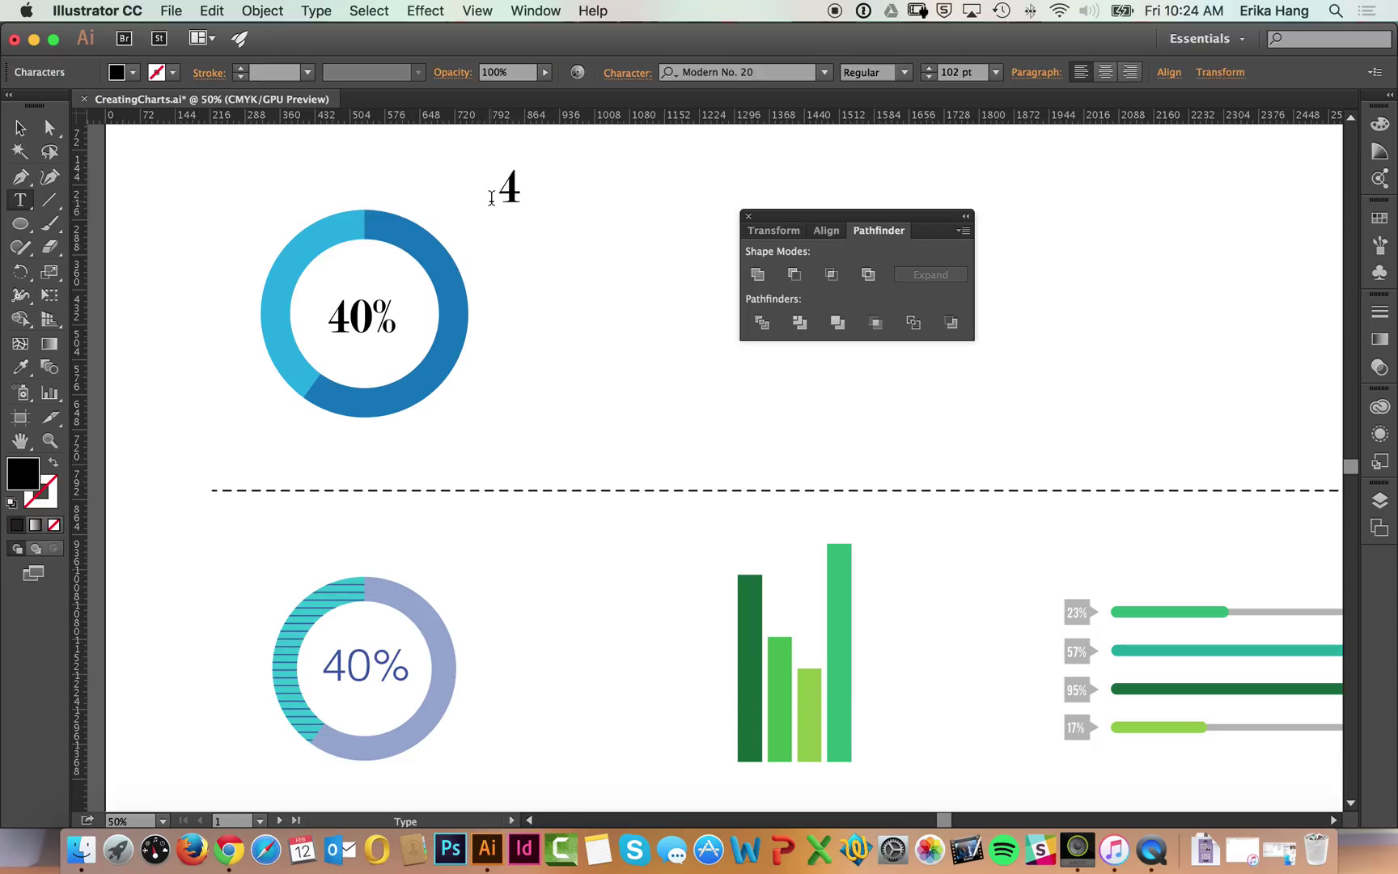
{"action": "type", "text": "0%"}
- Set the second 40% label in Helvetica Light at 105 pt
{"action": "left_click_drag", "start_coordinate": [570, 183], "coordinate": [479, 178]}
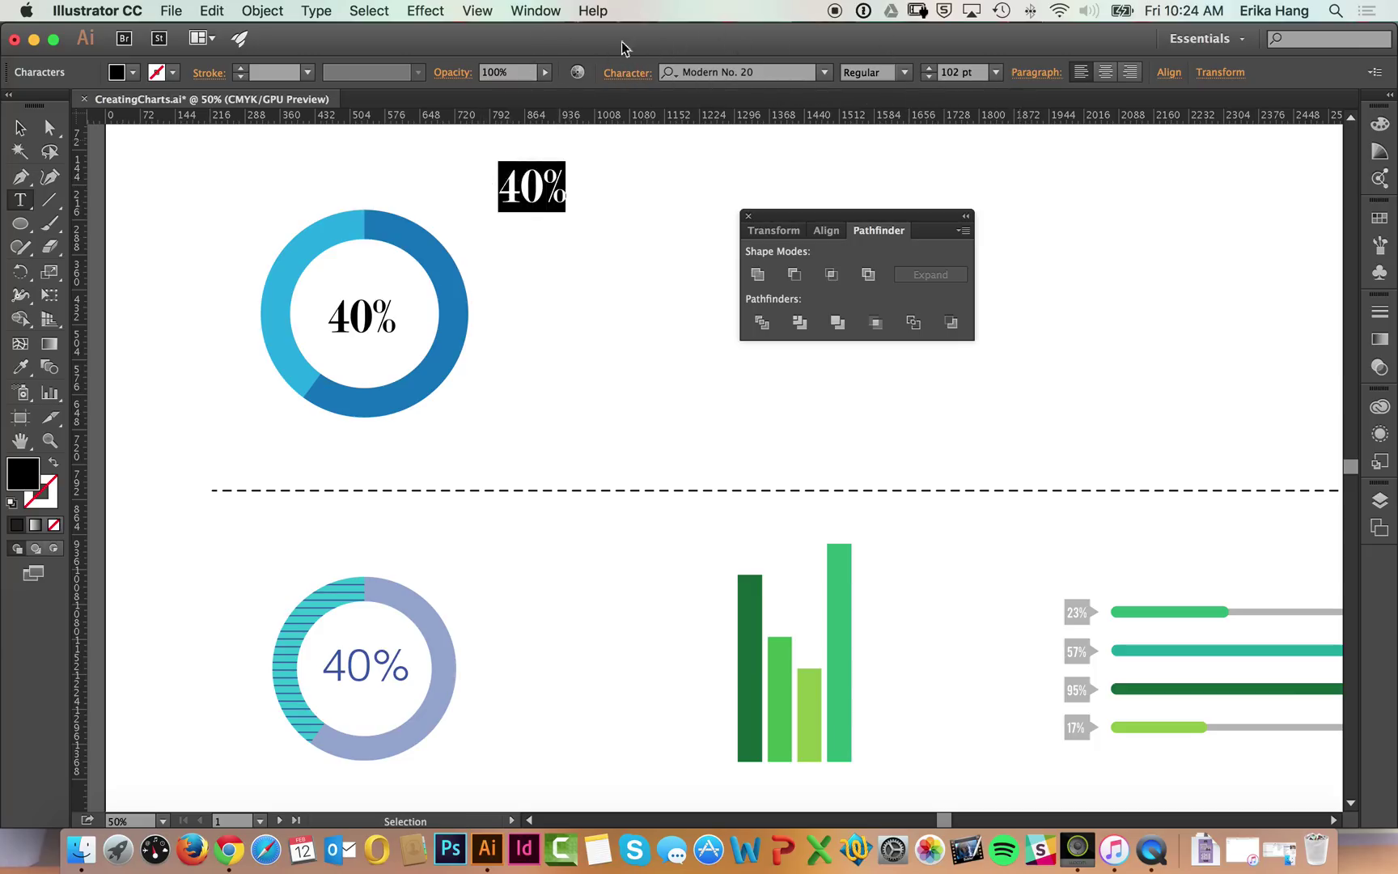
{"action": "left_click", "coordinate": [825, 72]}
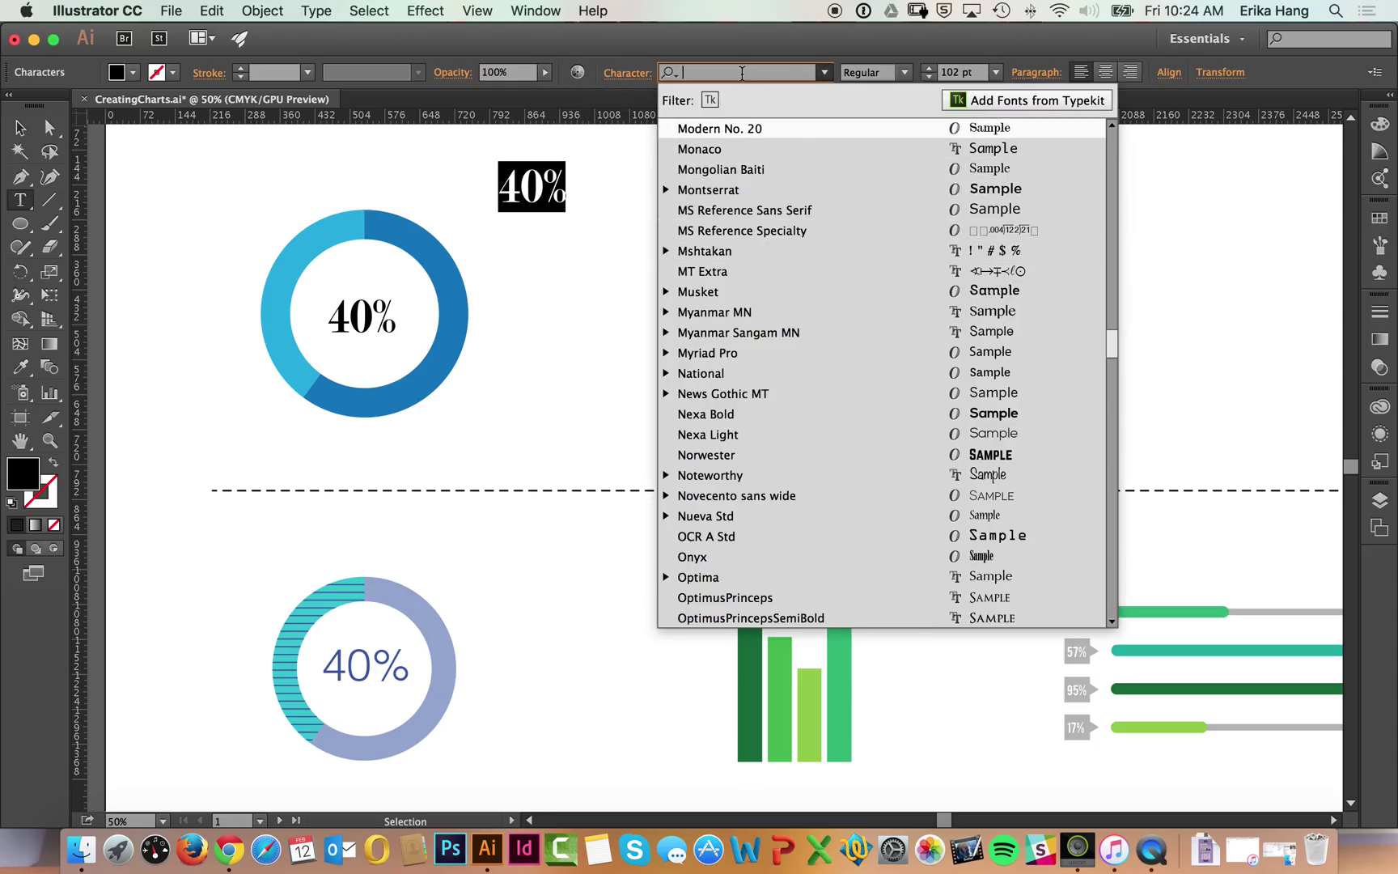
{"action": "type", "text": "helvet"}
{"action": "key", "text": "Return"}
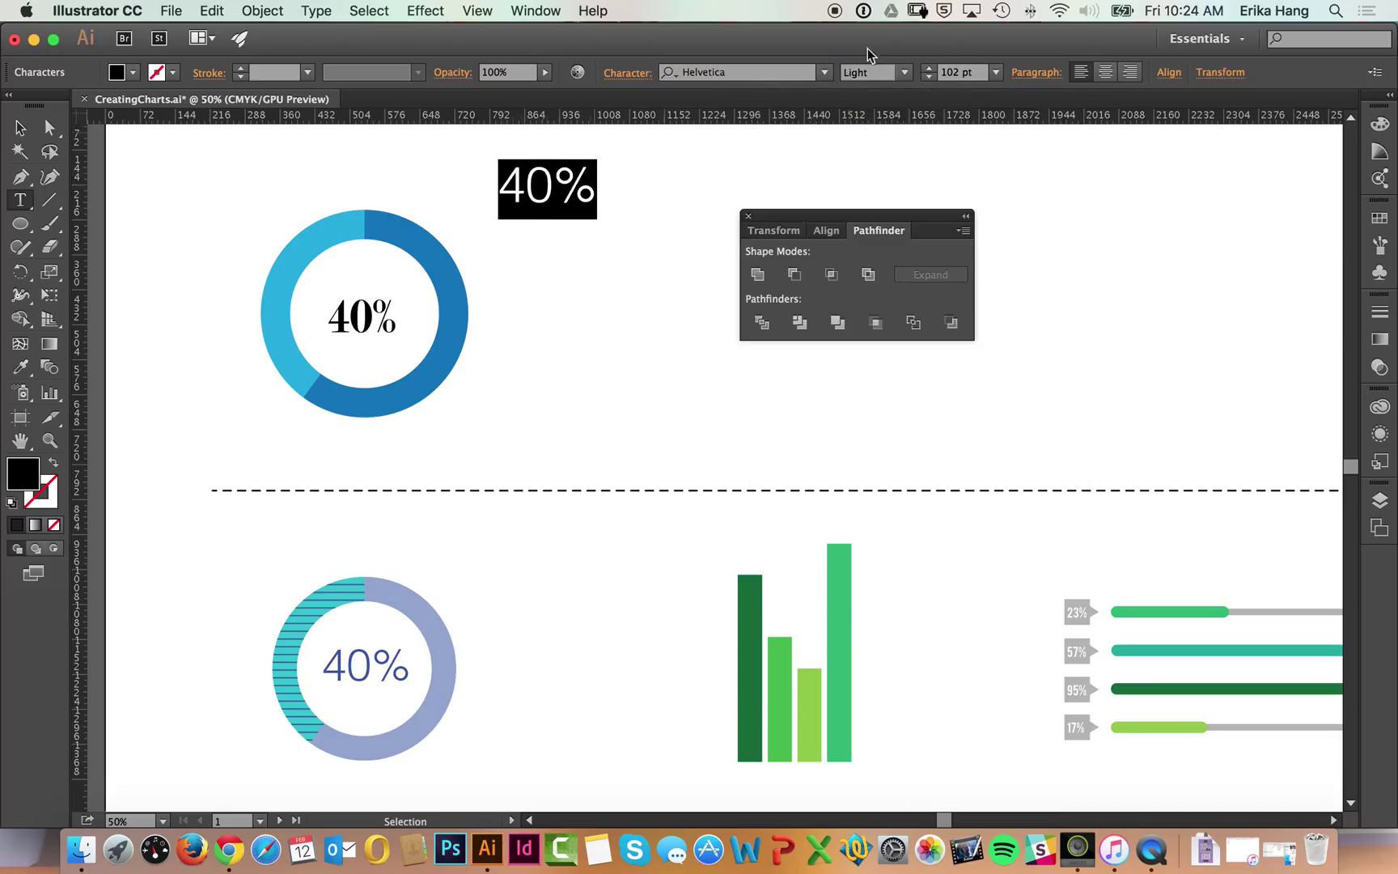
{"action": "left_click", "coordinate": [929, 68]}
{"action": "left_click", "coordinate": [929, 68]}
{"action": "left_click", "coordinate": [929, 68]}
{"action": "left_click", "coordinate": [929, 67]}
{"action": "left_click_drag", "start_coordinate": [930, 66], "coordinate": [929, 84]}
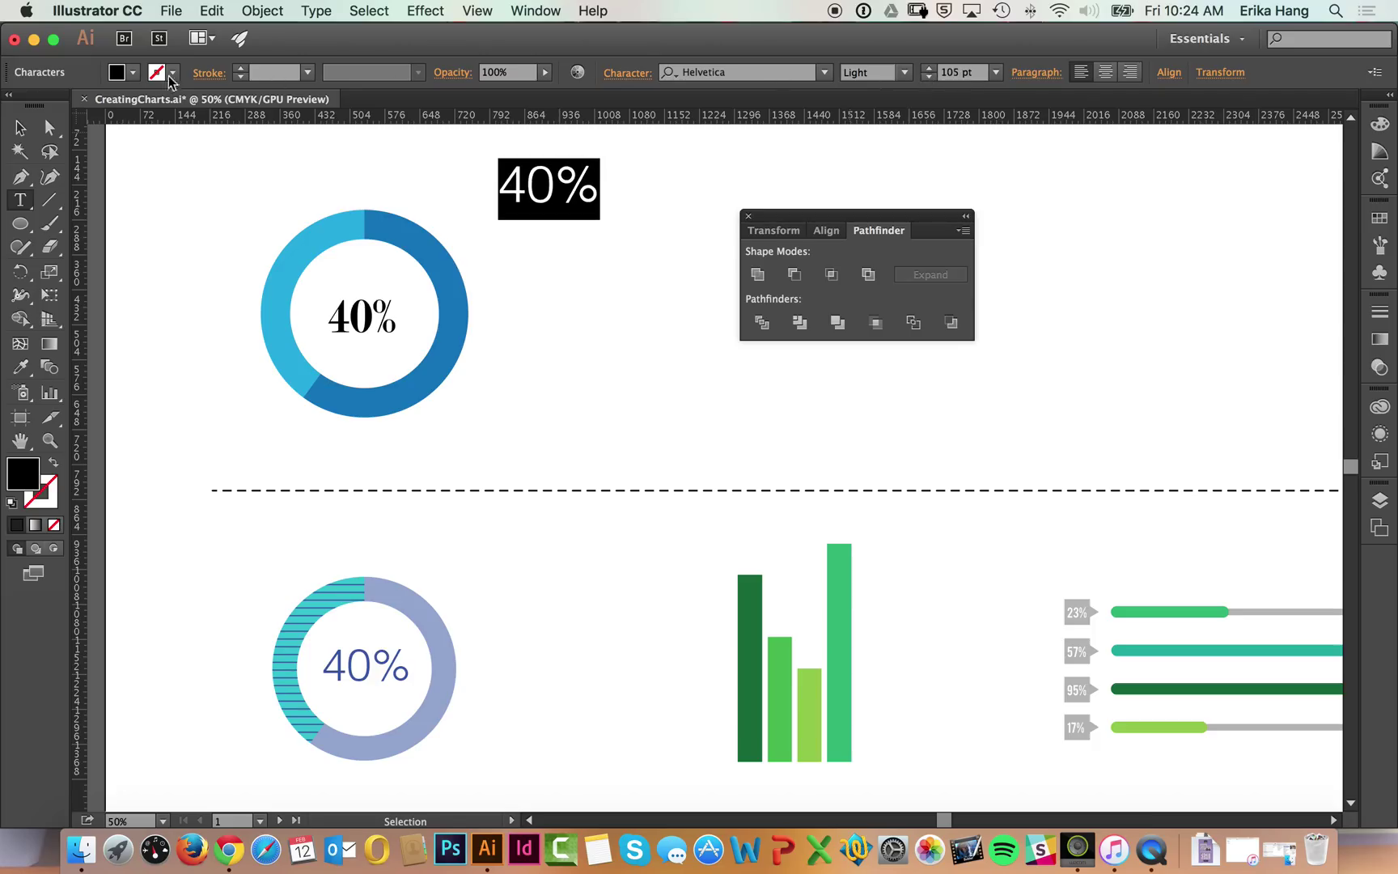
- Swap the two labels, placing the Helvetica 40% in the ring's centre and the Modern No. 20 one outside its upper right
{"action": "left_click", "coordinate": [19, 128]}
{"action": "left_click_drag", "start_coordinate": [555, 184], "coordinate": [503, 312]}
{"action": "left_click_drag", "start_coordinate": [359, 320], "coordinate": [510, 214]}
{"action": "left_click_drag", "start_coordinate": [481, 325], "coordinate": [348, 324]}
{"action": "left_click", "coordinate": [521, 305]}
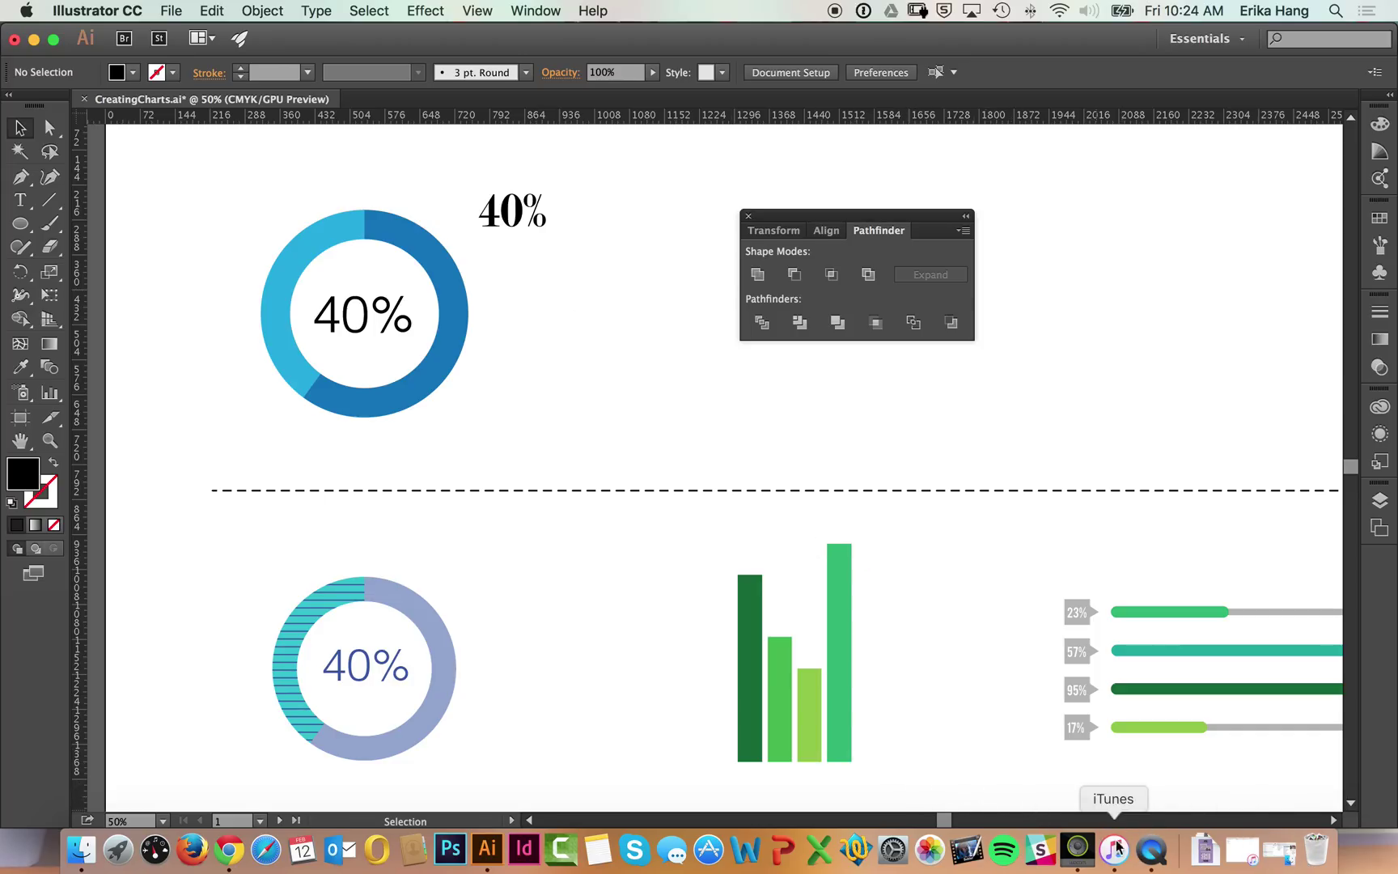
- Switch to Finder and preview GoodExample3.jpg in the Infographic folder to examine its charts and typography
{"action": "left_click", "coordinate": [1280, 850]}
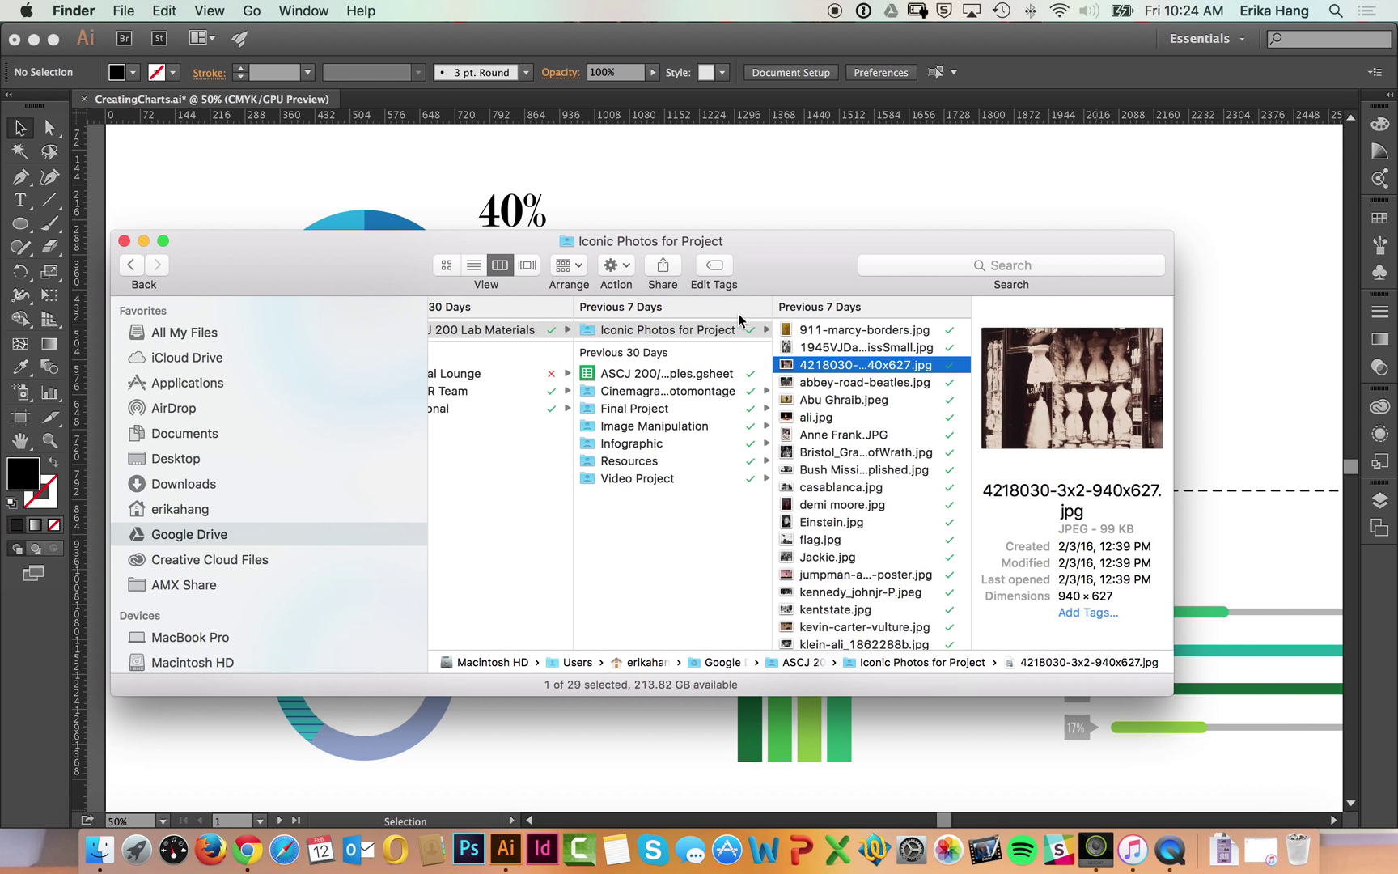
{"action": "left_click", "coordinate": [685, 443]}
{"action": "left_click", "coordinate": [838, 382]}
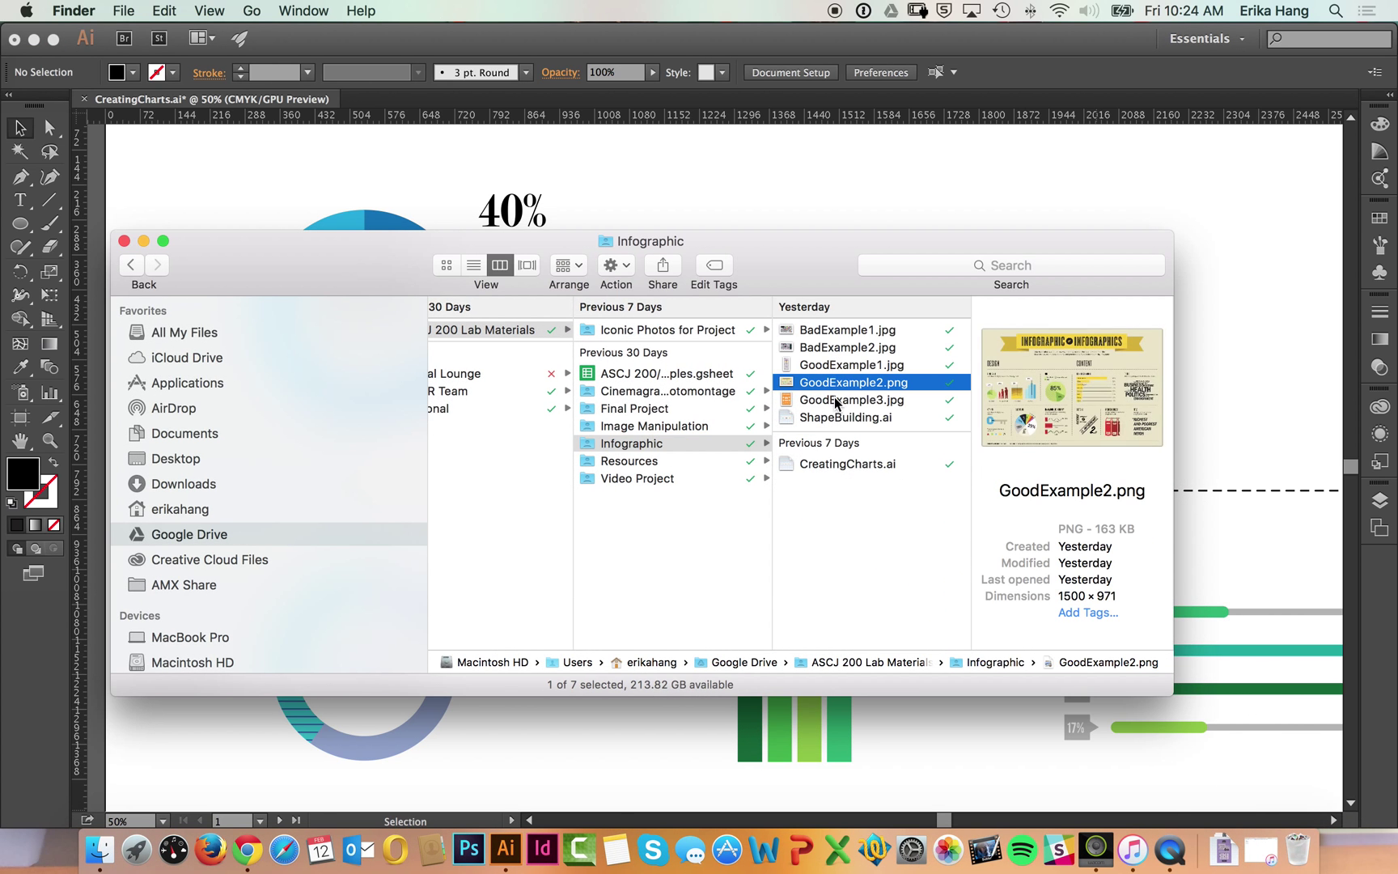
{"action": "left_click", "coordinate": [836, 400]}
{"action": "key", "text": "space"}
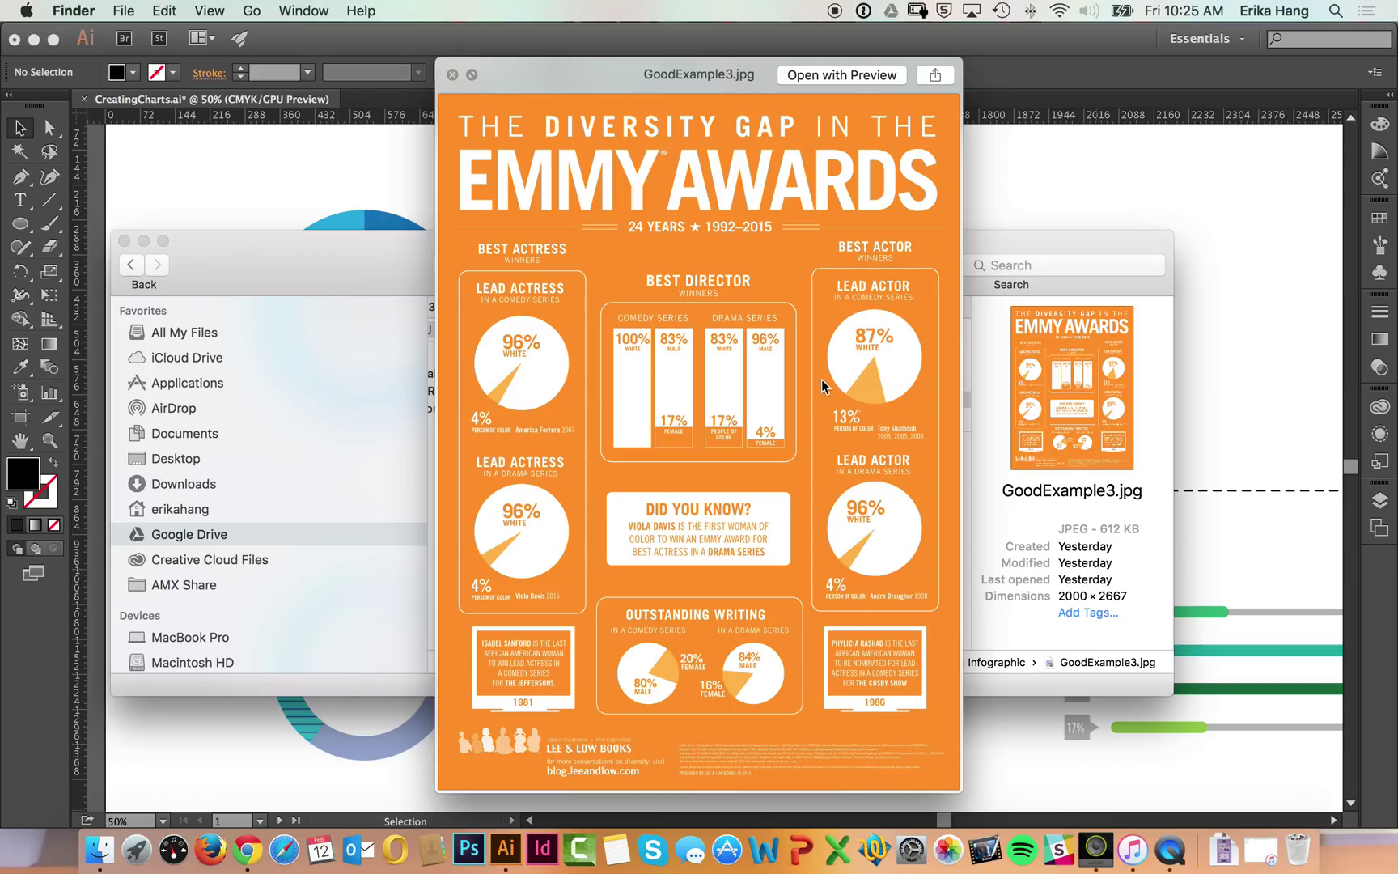
{"action": "key", "text": "space"}
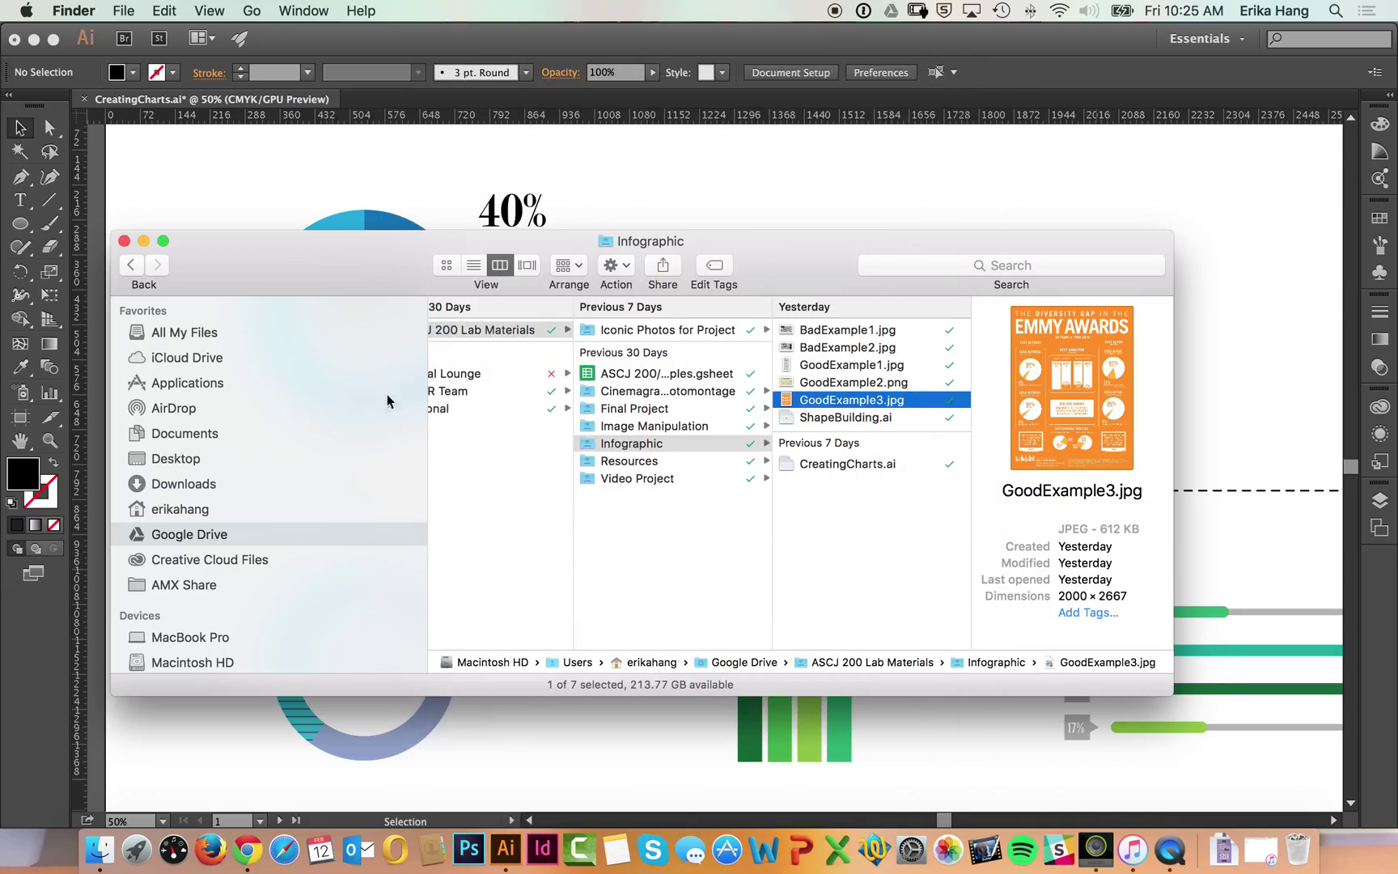
- Return to Illustrator and delete the Modern No. 20 label outside the ring
{"action": "key", "text": "super+Tab"}
{"action": "left_click_drag", "start_coordinate": [498, 225], "coordinate": [587, 224]}
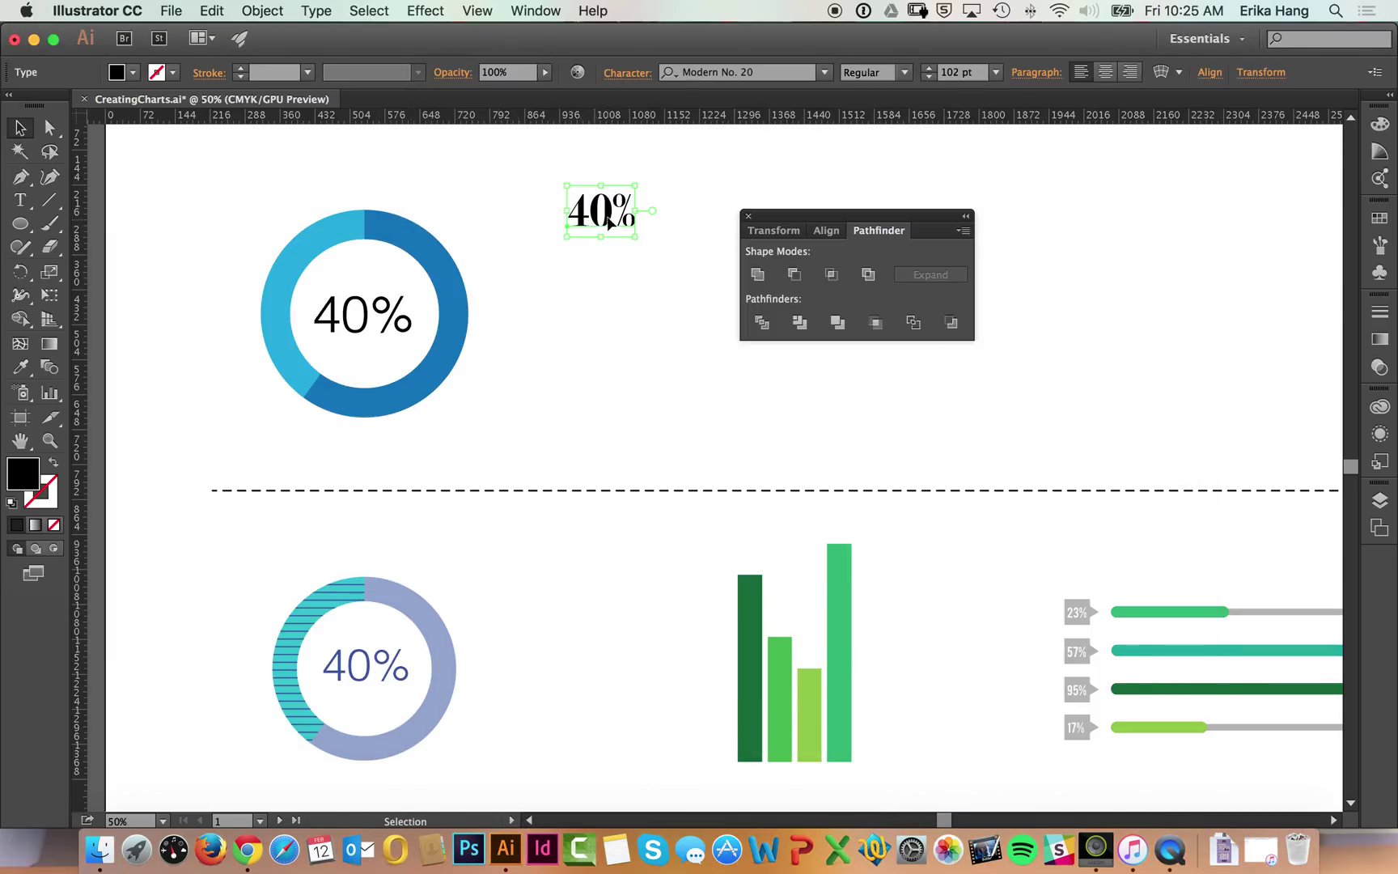
{"action": "key", "text": "BackSpace"}
- Reduce the Helvetica 40% label to 83 pt and reposition it in the middle of the ring
{"action": "left_click", "coordinate": [398, 318]}
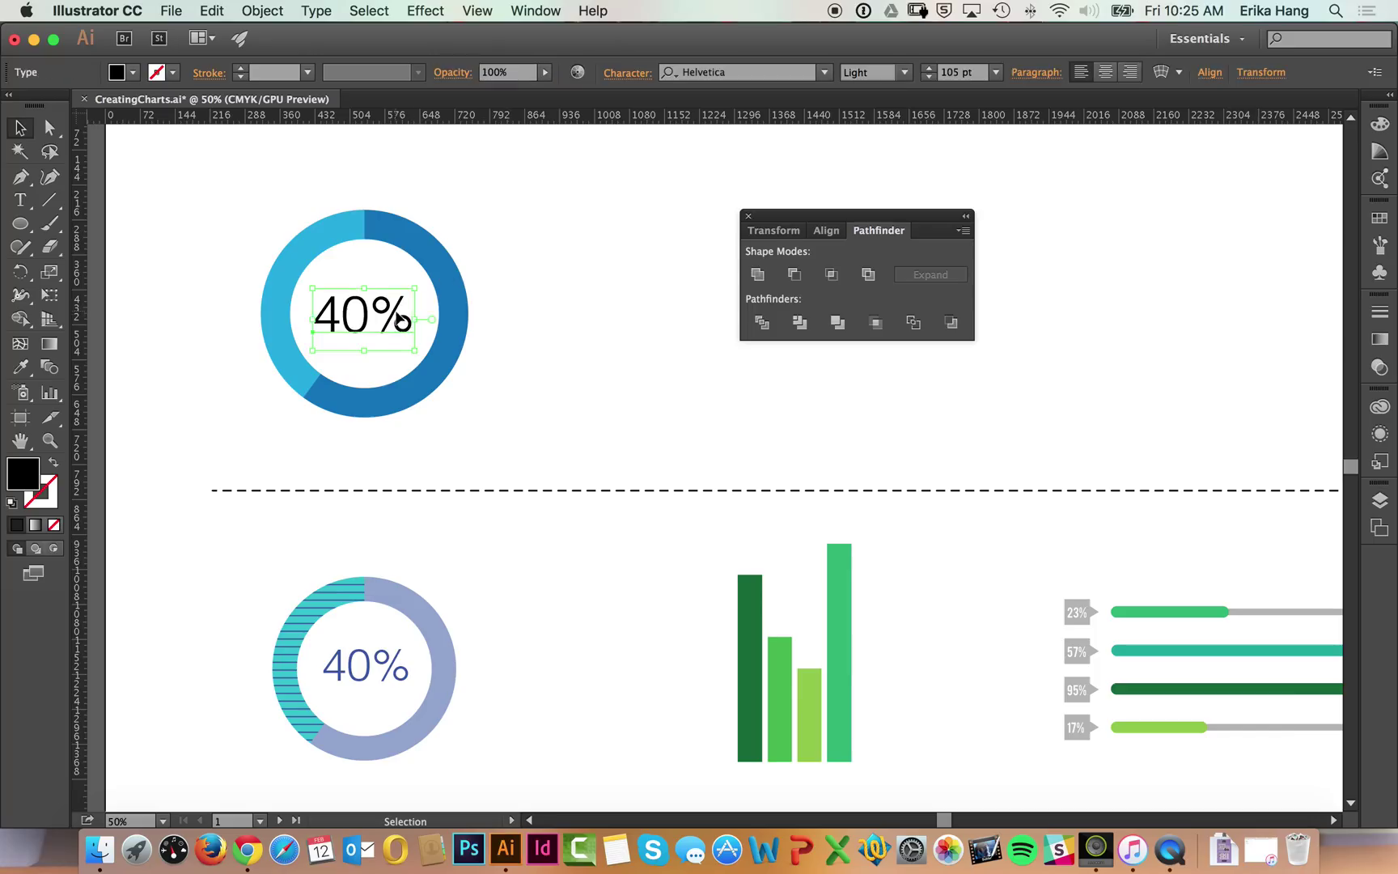
{"action": "left_click", "coordinate": [929, 76]}
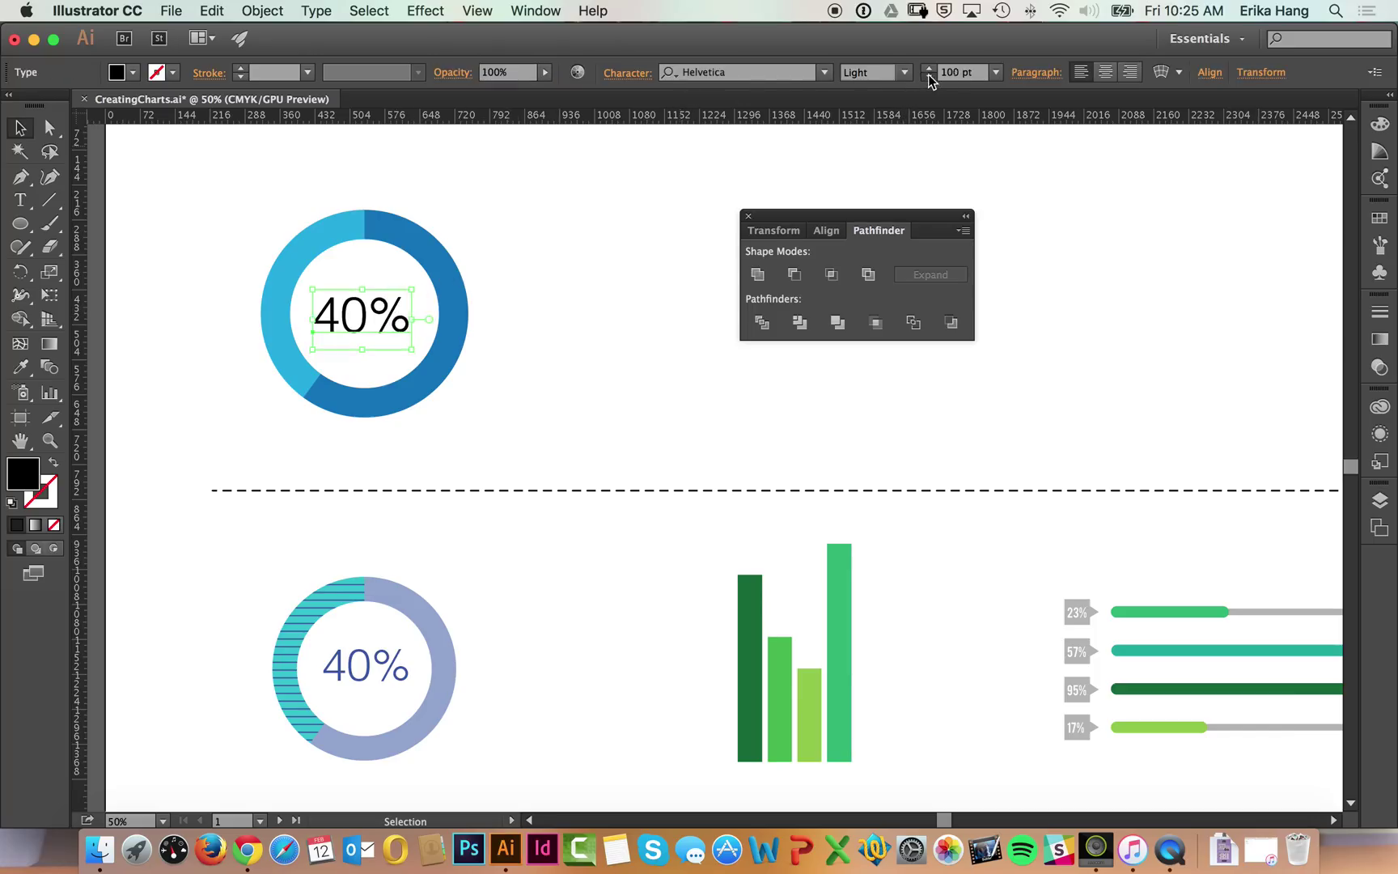
{"action": "left_click", "coordinate": [437, 256]}
{"action": "mouse_move", "coordinate": [384, 319]}
{"action": "left_mouse_down"}
{"action": "mouse_move", "coordinate": [397, 310]}
{"action": "mouse_move", "coordinate": [384, 310]}
{"action": "left_mouse_up"}
{"action": "left_click", "coordinate": [471, 218]}
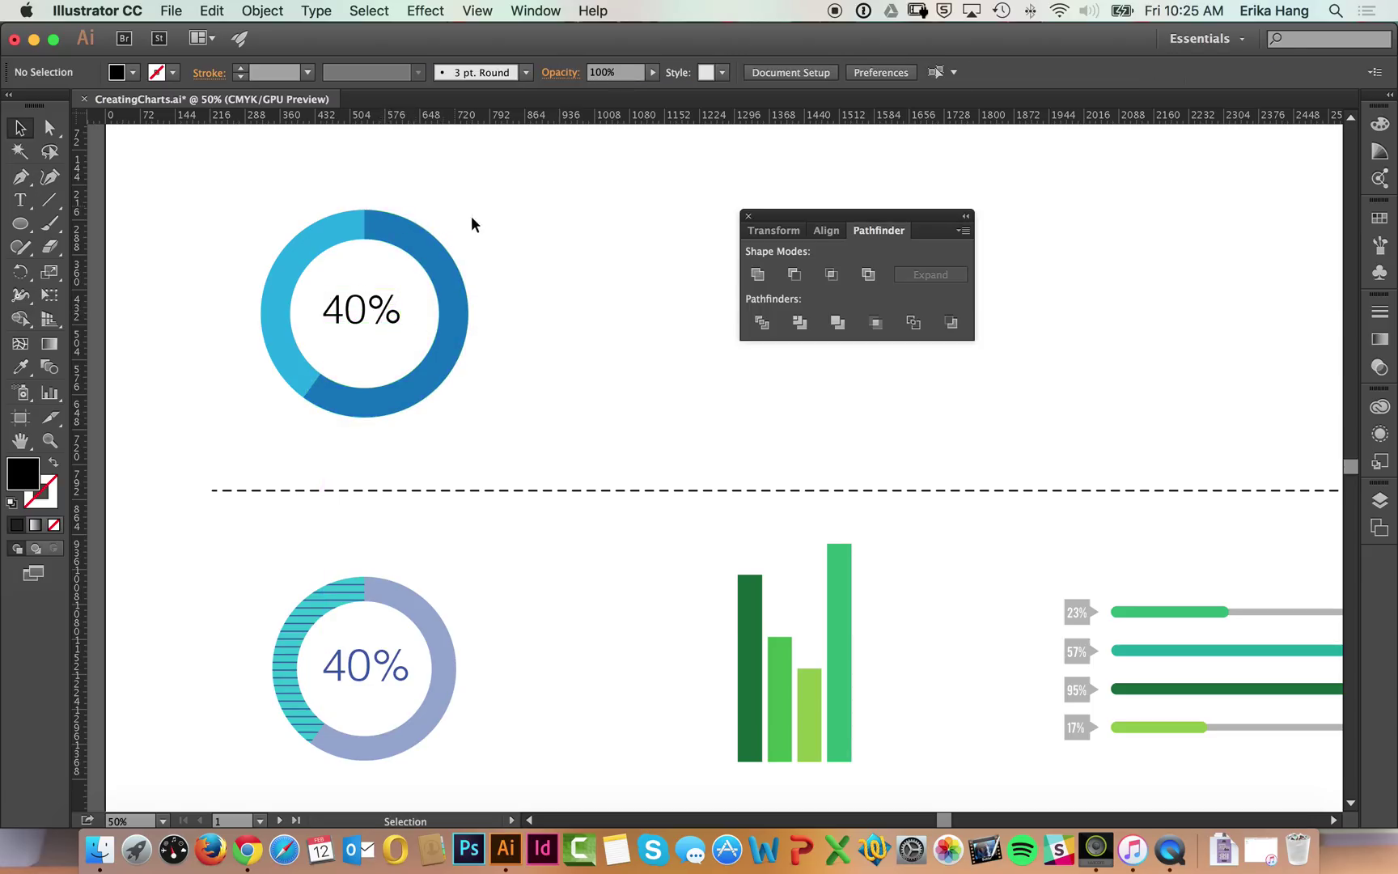
- Group all segments of the upper ring and deselect the group
{"action": "left_click_drag", "start_coordinate": [501, 201], "coordinate": [327, 244]}
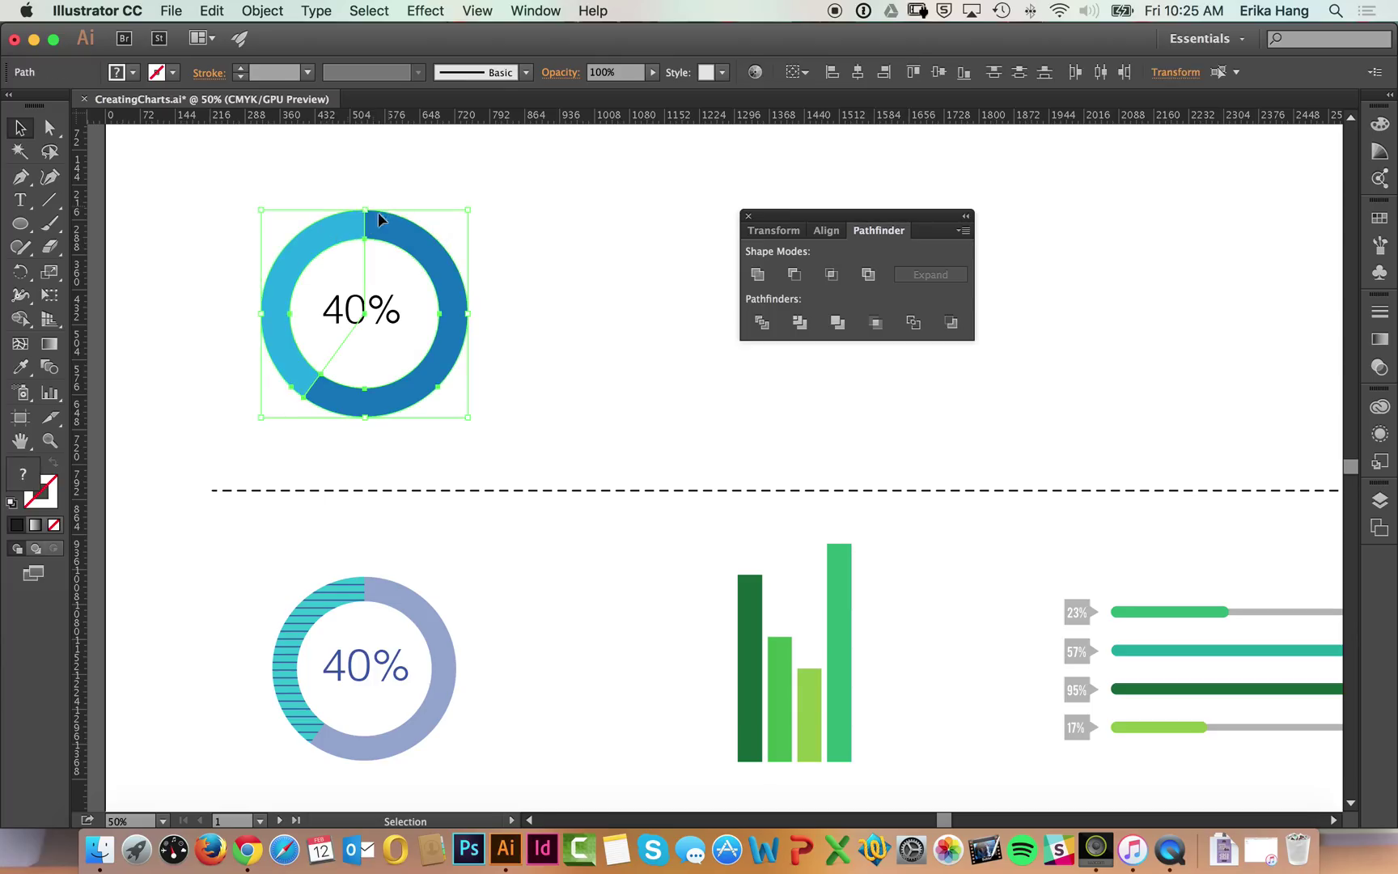
{"action": "left_click", "coordinate": [264, 10]}
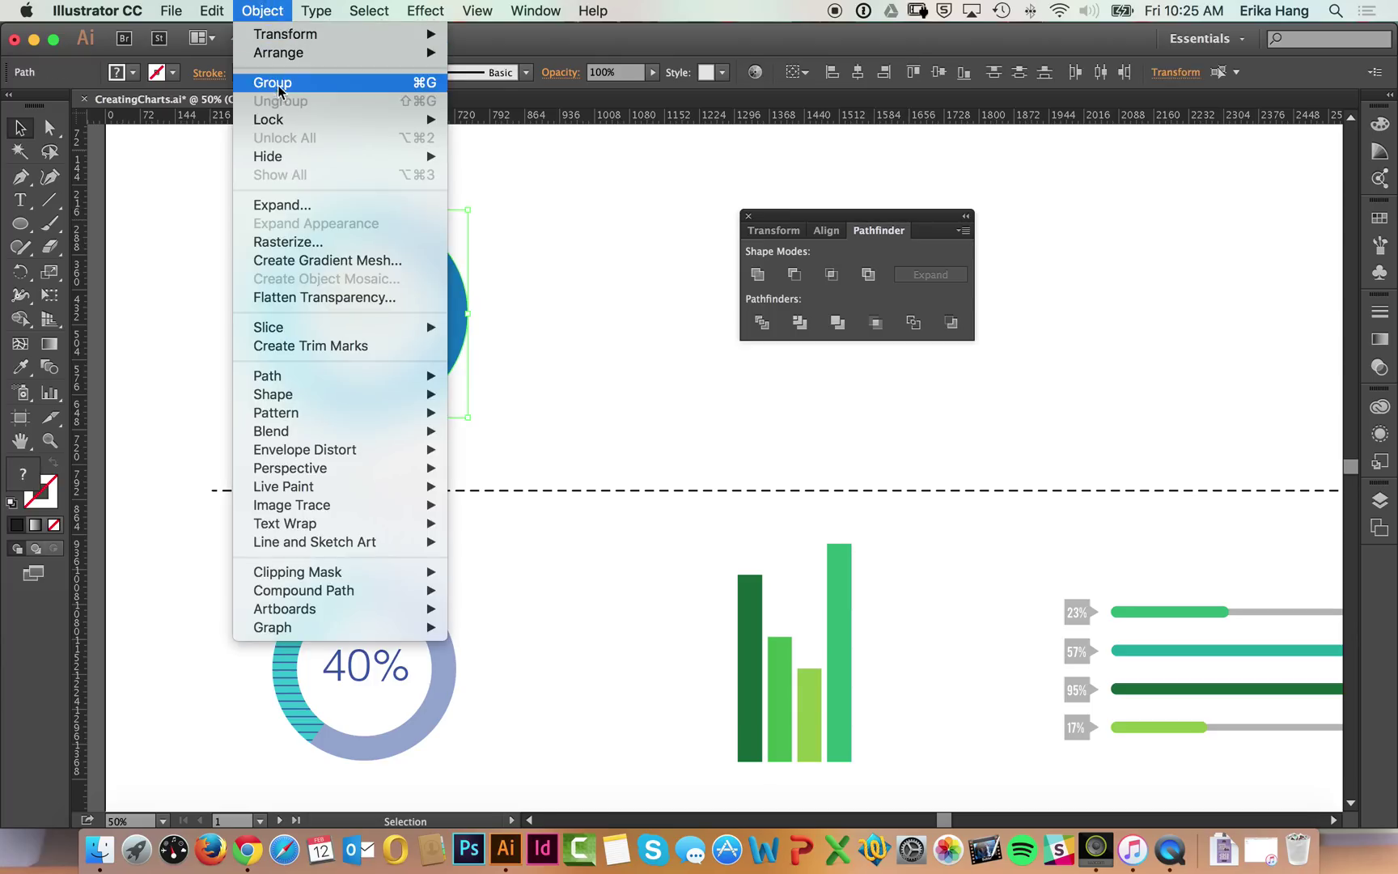
{"action": "left_click", "coordinate": [273, 83]}
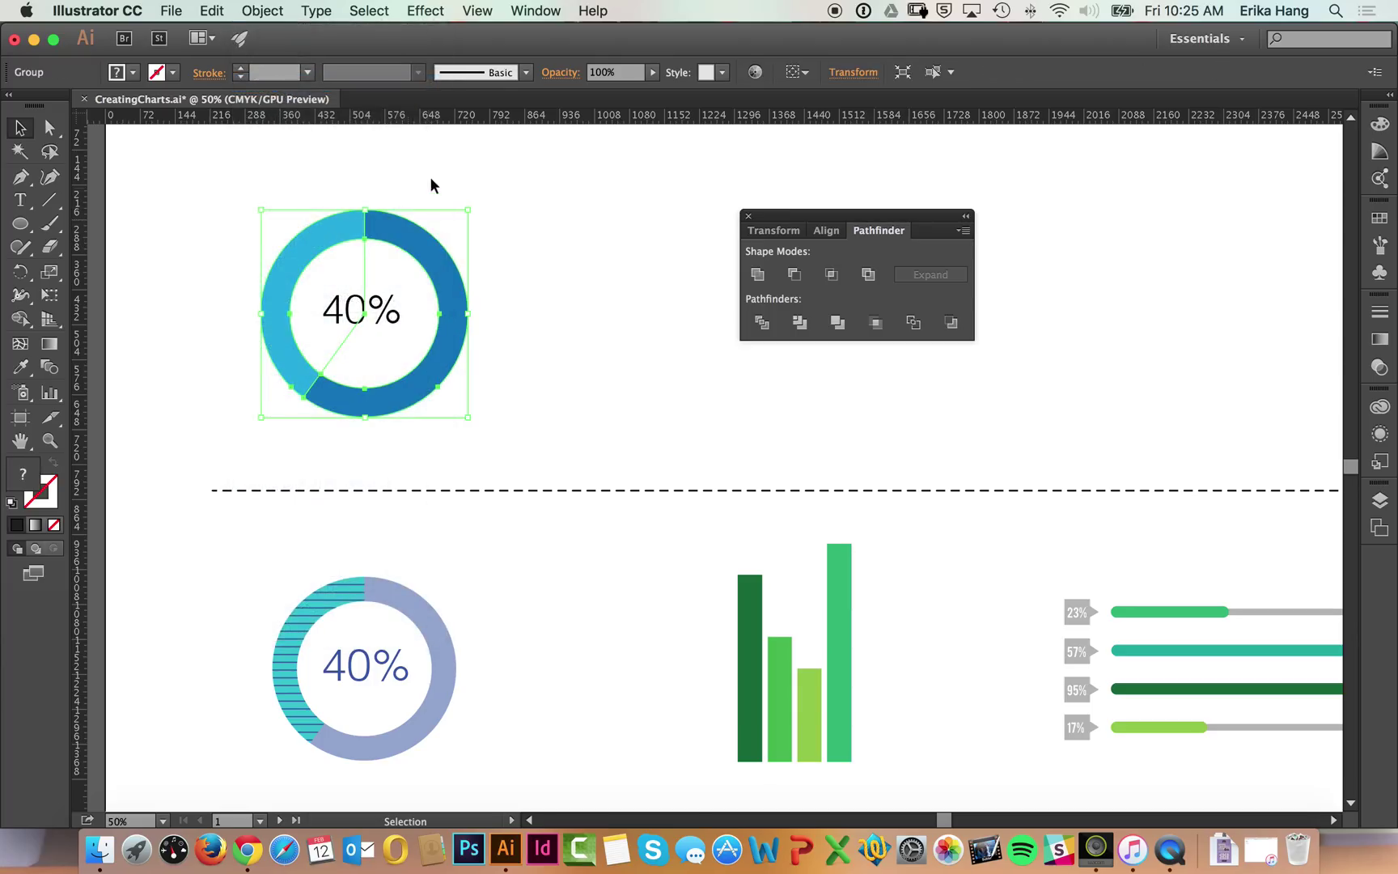
{"action": "left_click", "coordinate": [445, 165]}
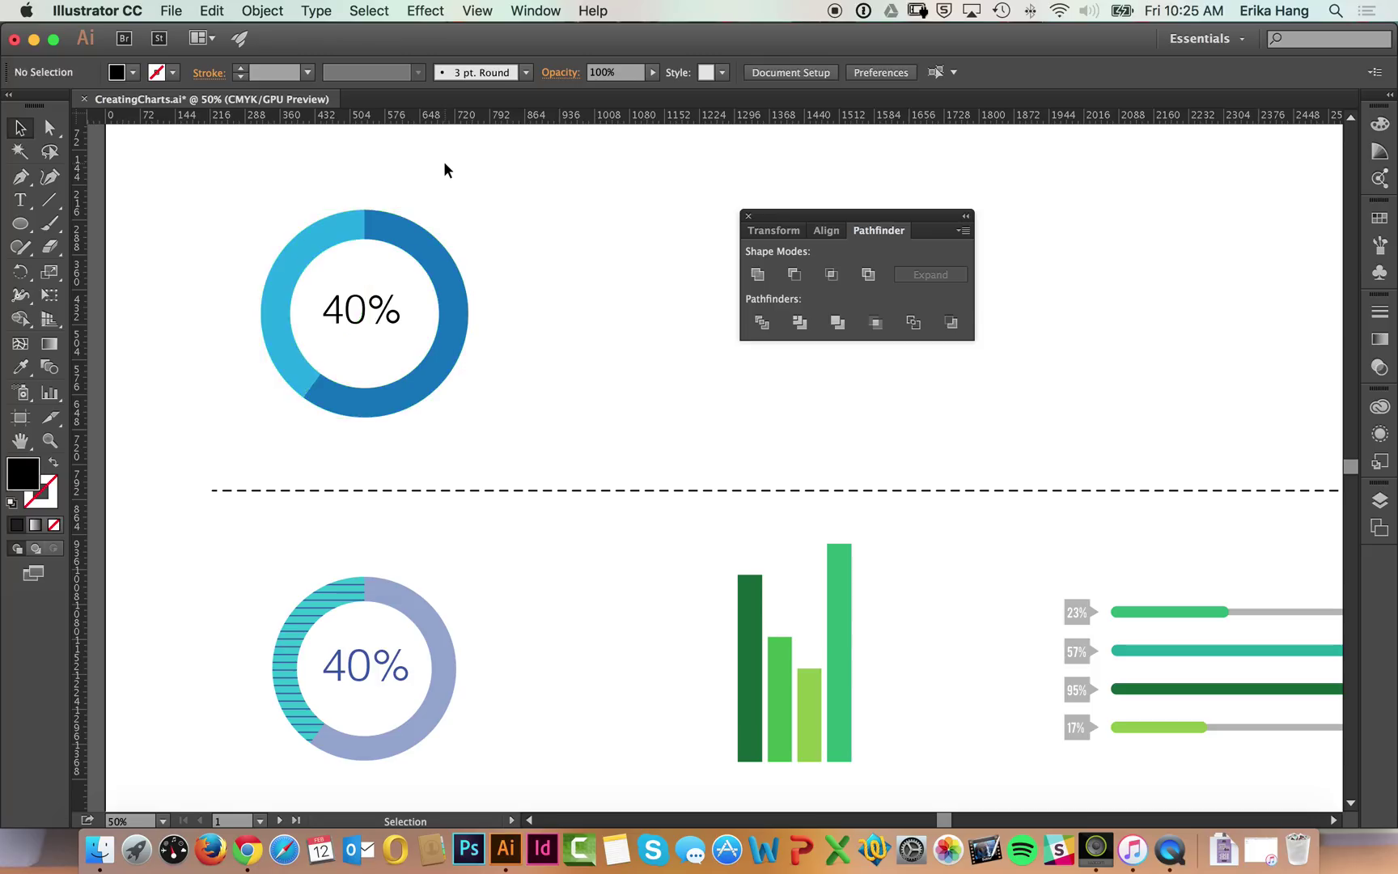
- Shift the 40% label slightly right and down towards the ring's exact centre
{"action": "left_click", "coordinate": [321, 231]}
{"action": "left_click", "coordinate": [496, 263]}
{"action": "left_click_drag", "start_coordinate": [389, 311], "coordinate": [397, 316]}
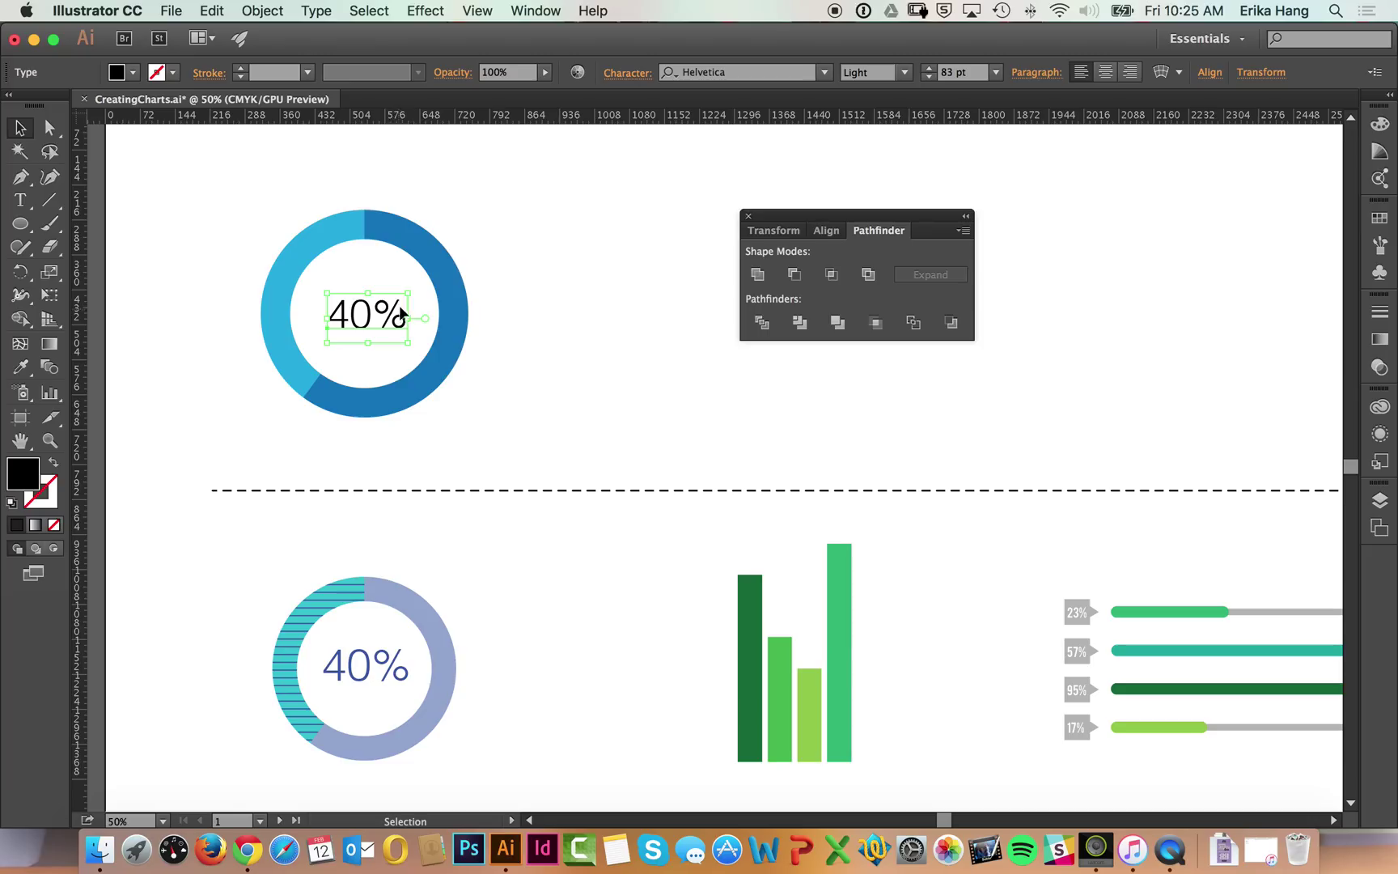
{"action": "left_click", "coordinate": [508, 246]}
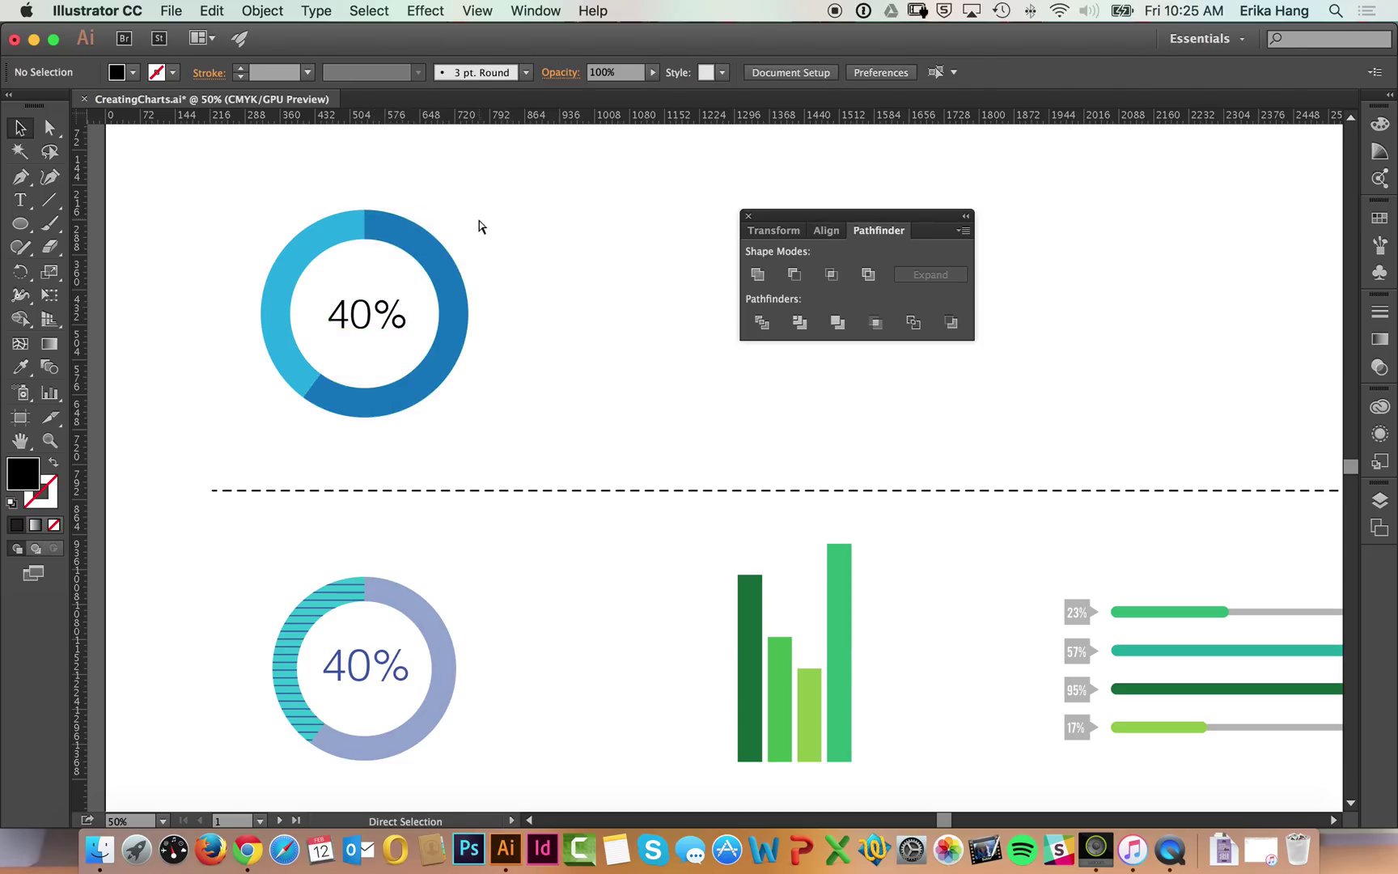
- Undo the last label move and the grouping of the ring's segments
{"action": "key", "text": "super+z"}
{"action": "key", "text": "super+z"}
{"action": "left_click", "coordinate": [506, 210]}
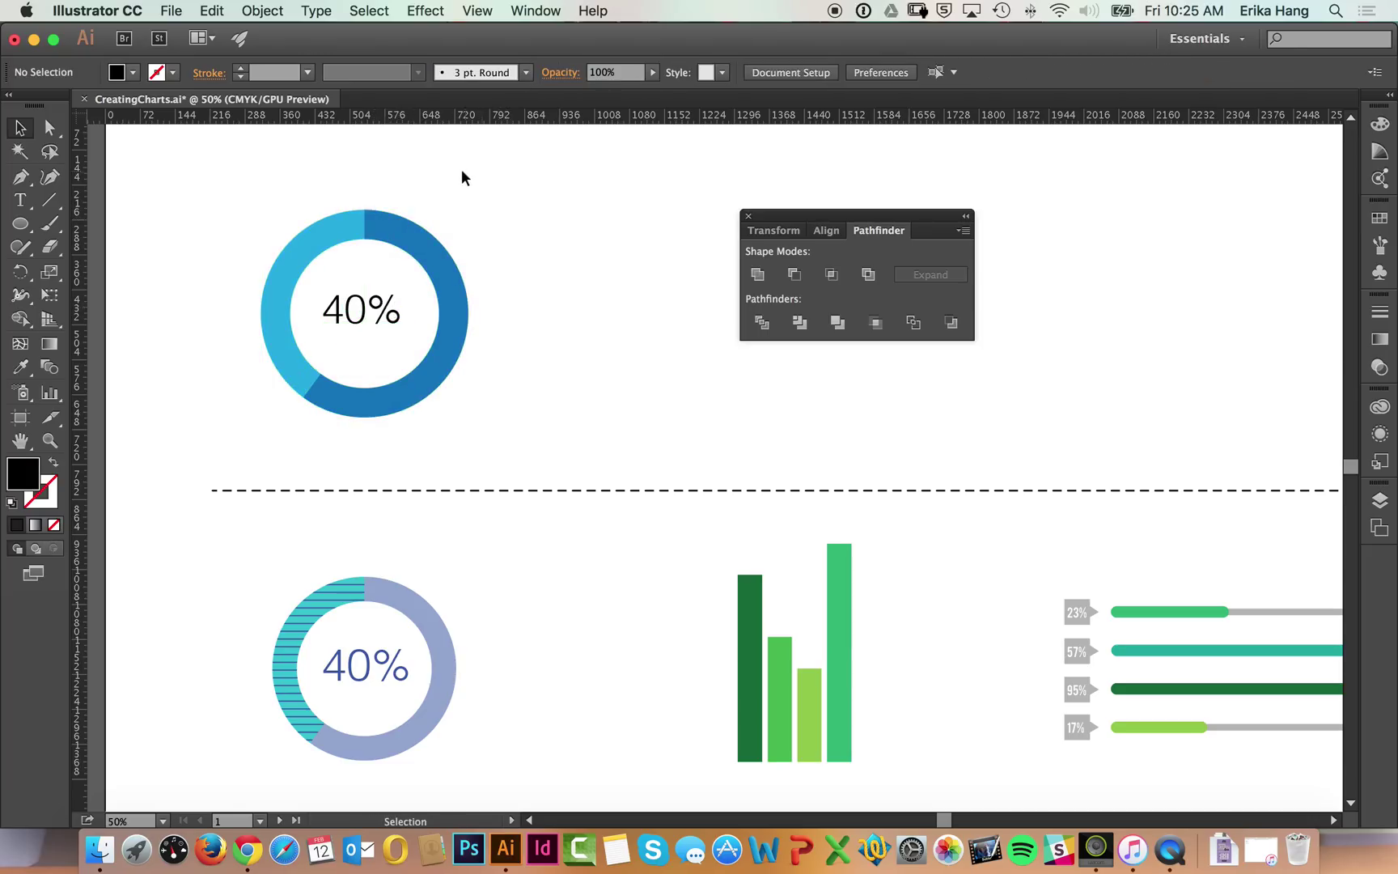
- Select the upper ring's pieces without the 40% label, group them again and deselect
{"action": "left_click_drag", "start_coordinate": [477, 172], "coordinate": [240, 248]}
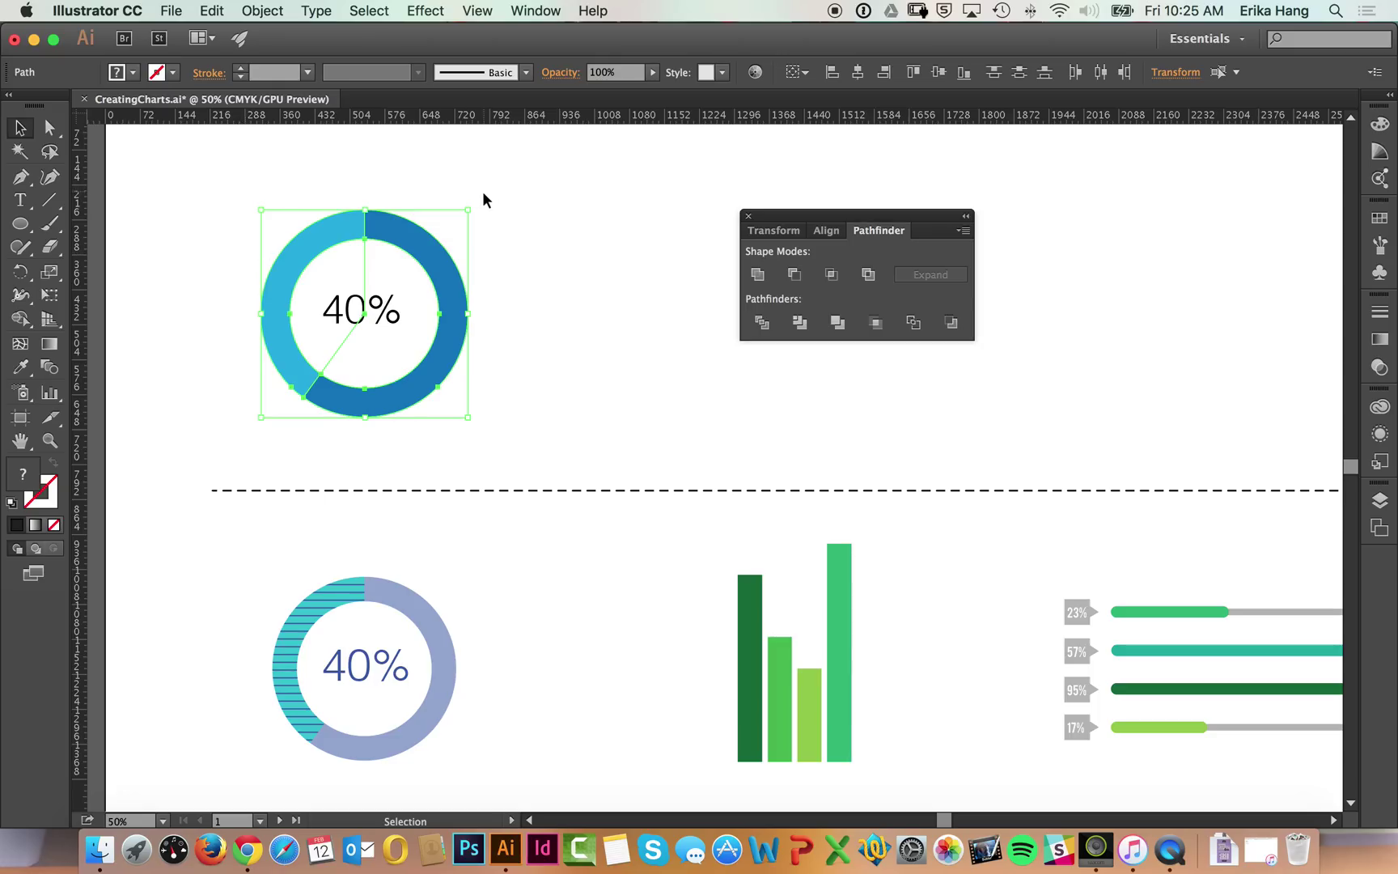
{"action": "left_click", "coordinate": [274, 11]}
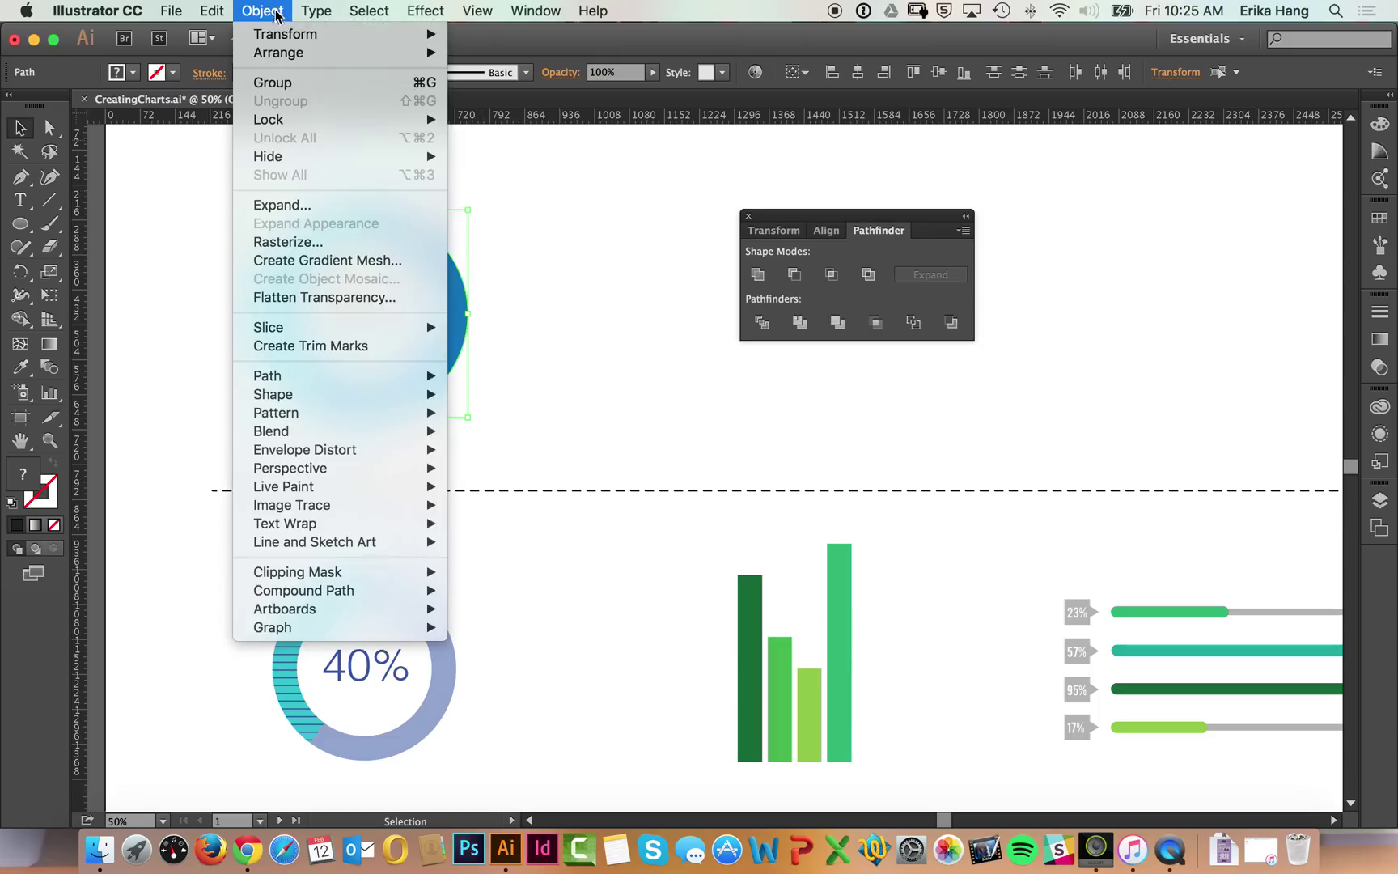
{"action": "left_click", "coordinate": [272, 83]}
{"action": "left_click", "coordinate": [521, 209]}
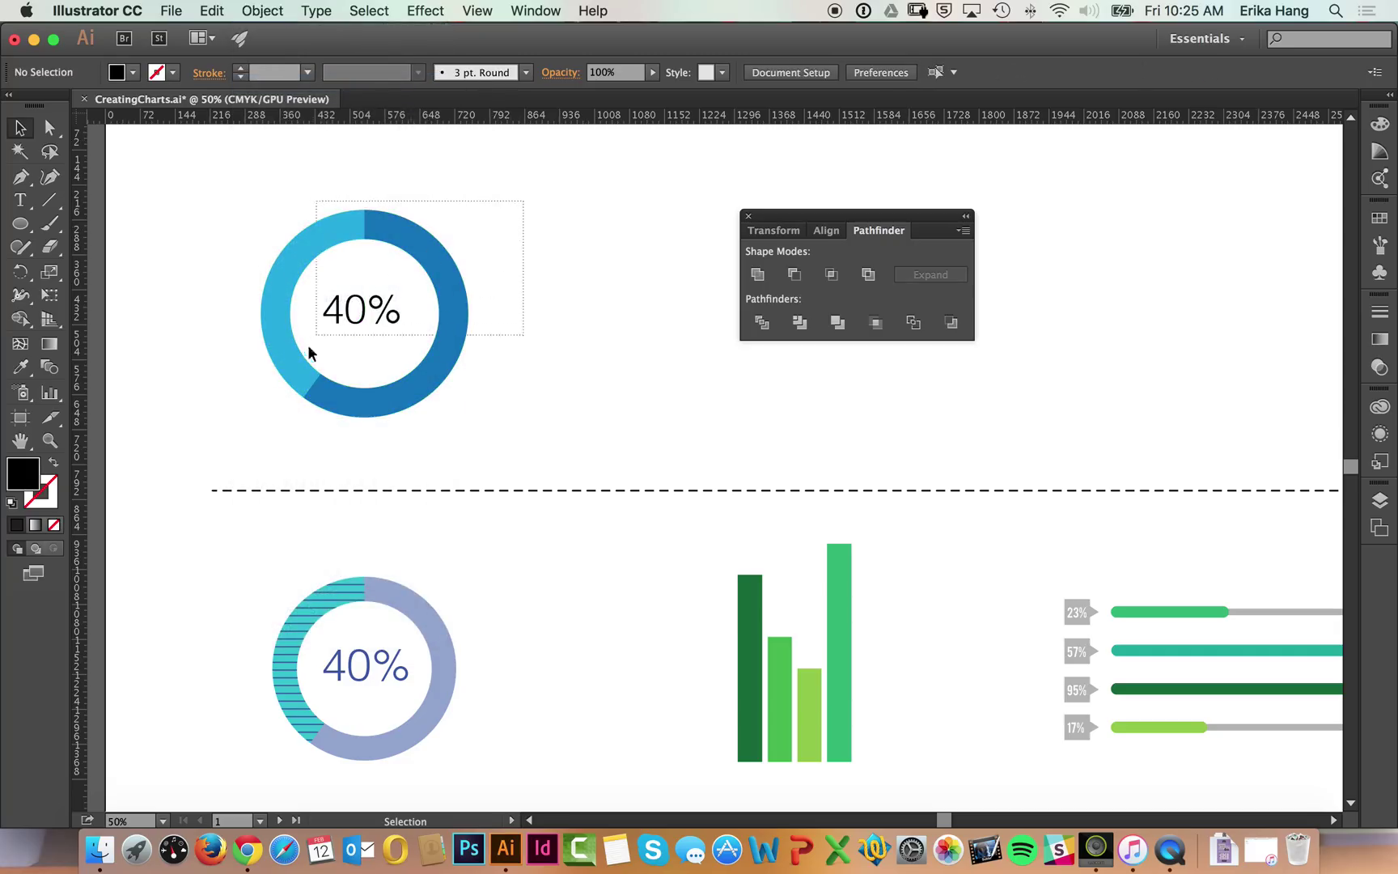
- Align the upper ring and its 40% label by their horizontal and vertical centres
{"action": "left_click_drag", "start_coordinate": [309, 347], "coordinate": [231, 447]}
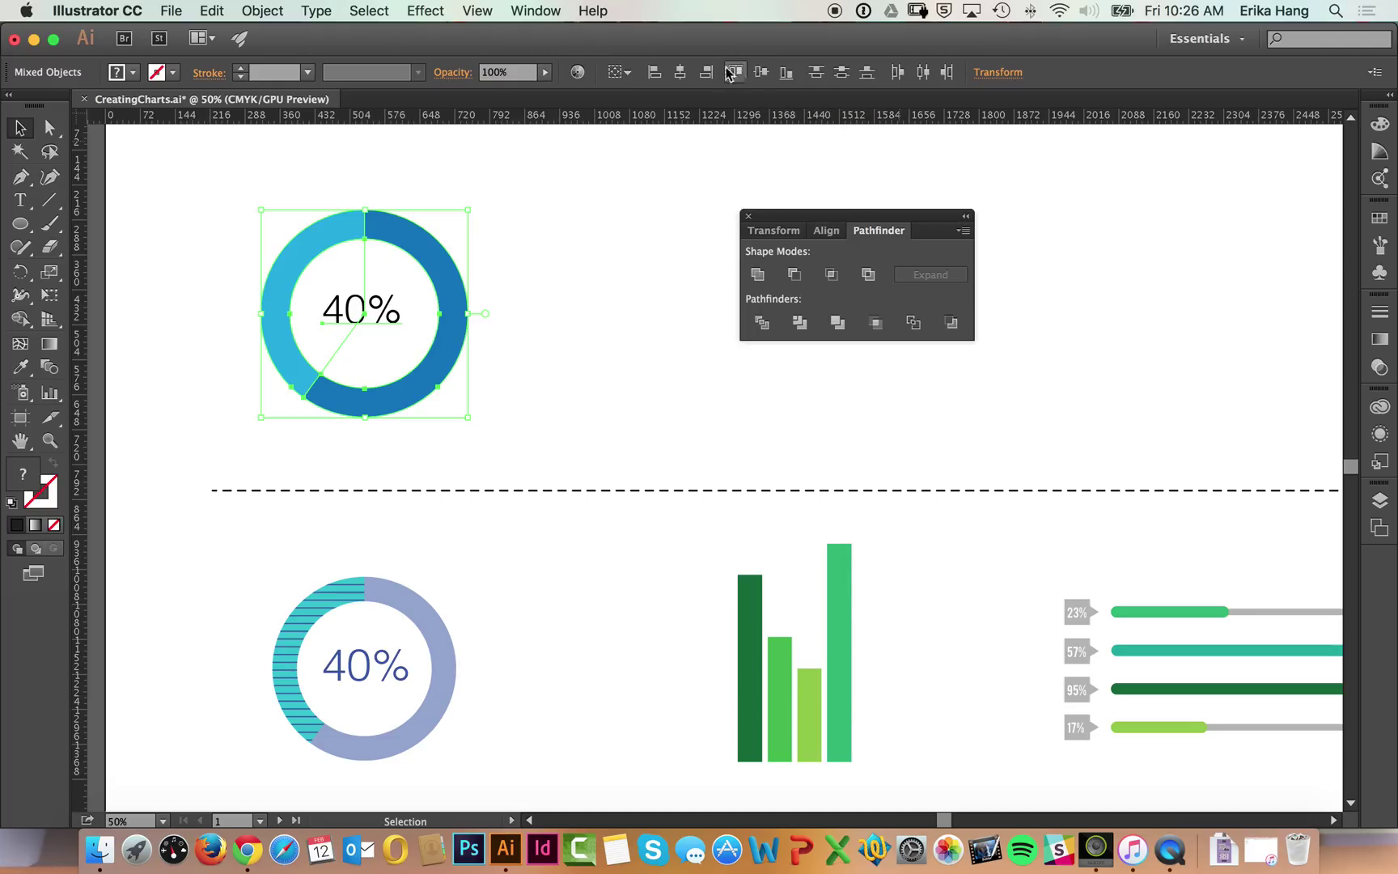
{"action": "left_click", "coordinate": [683, 72]}
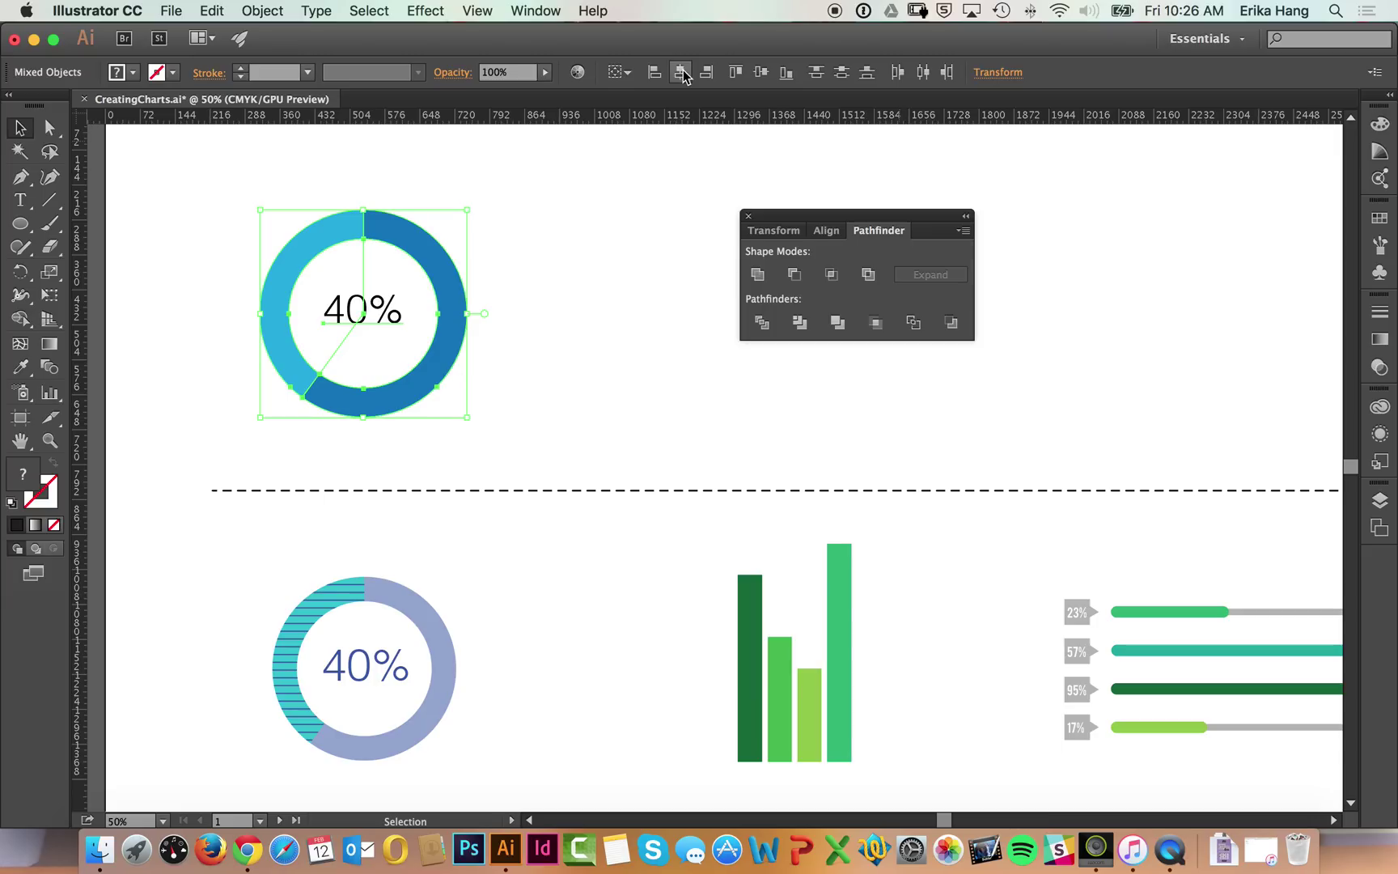
{"action": "left_click", "coordinate": [760, 71]}
{"action": "left_click", "coordinate": [678, 71]}
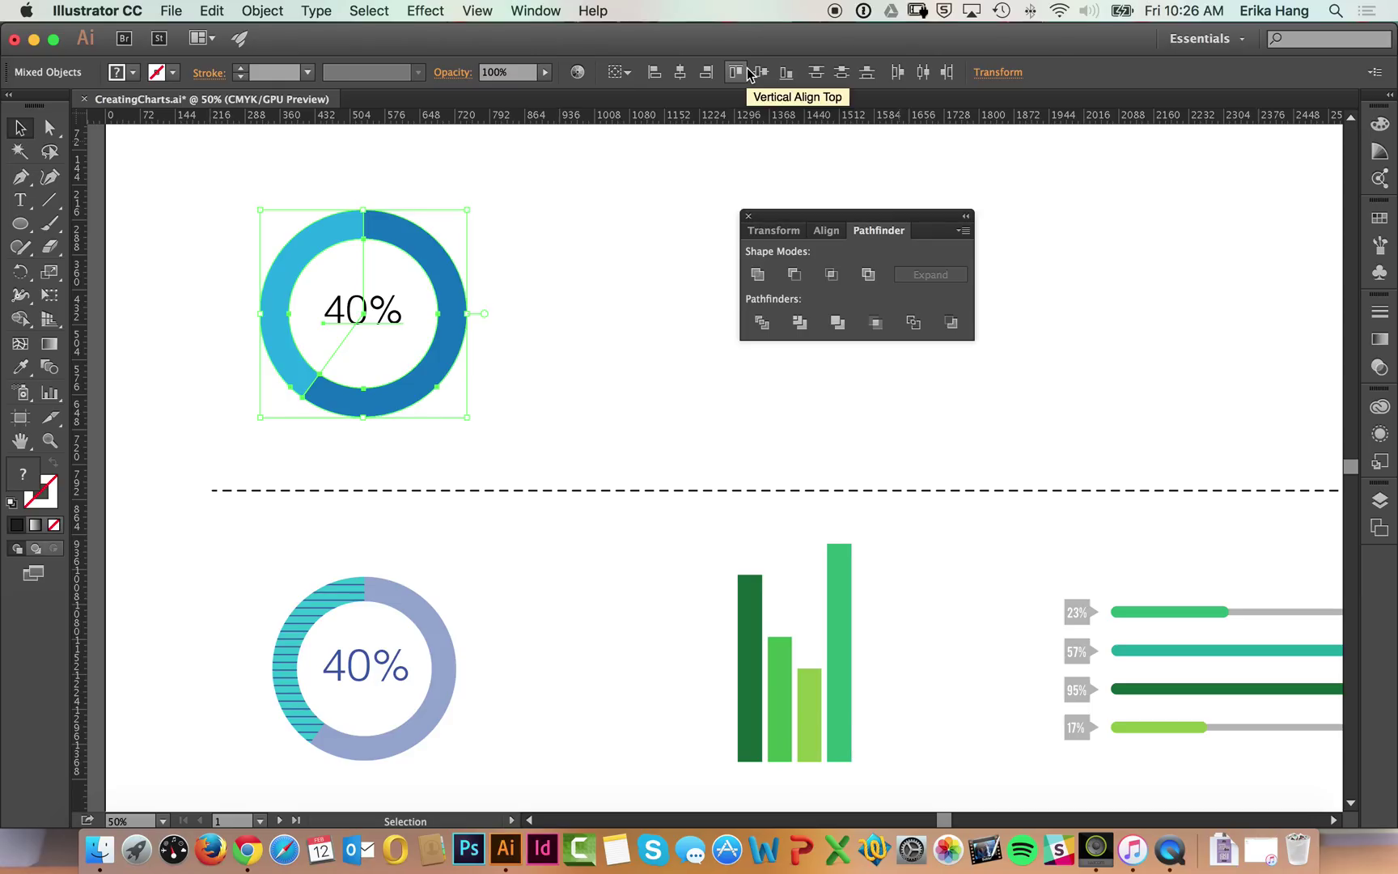
- Reselect the upper ring with its 40% label and check the available Align To reference options
{"action": "left_click", "coordinate": [534, 308]}
{"action": "left_click_drag", "start_coordinate": [536, 223], "coordinate": [223, 424]}
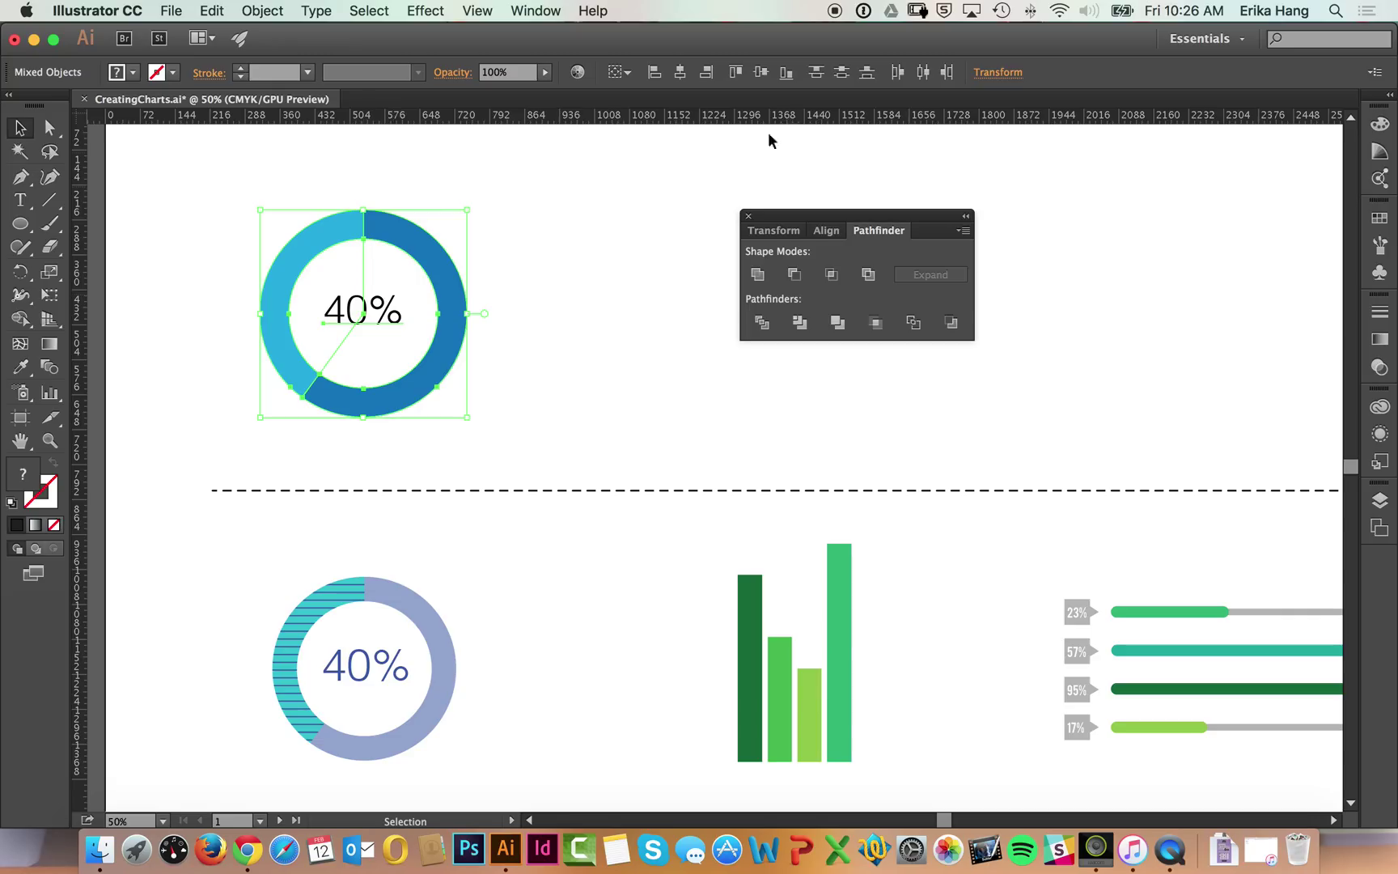
{"action": "left_click", "coordinate": [550, 206]}
{"action": "left_click_drag", "start_coordinate": [560, 202], "coordinate": [244, 434]}
{"action": "left_click", "coordinate": [619, 72]}
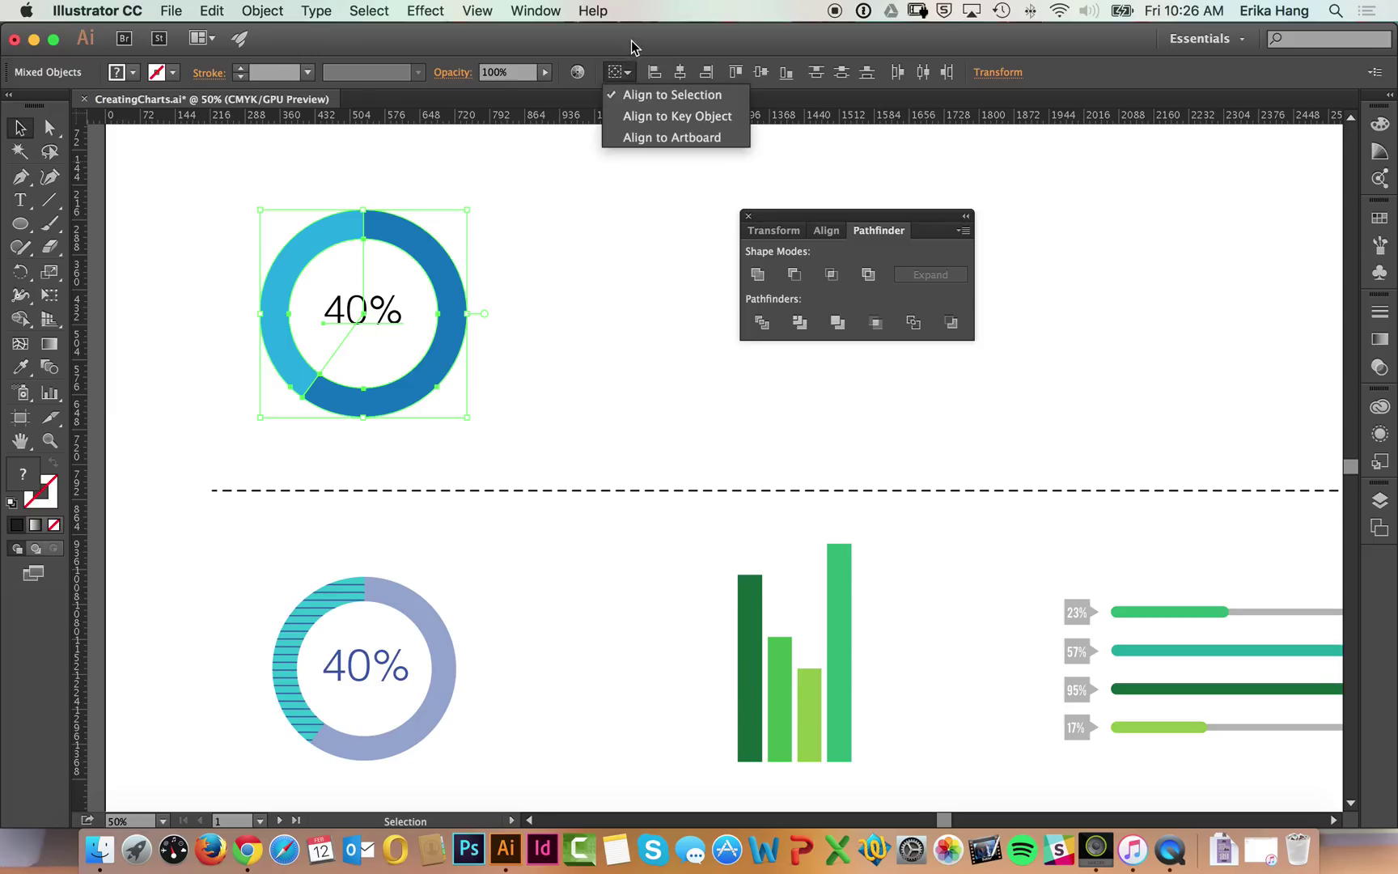
{"action": "left_click", "coordinate": [631, 40]}
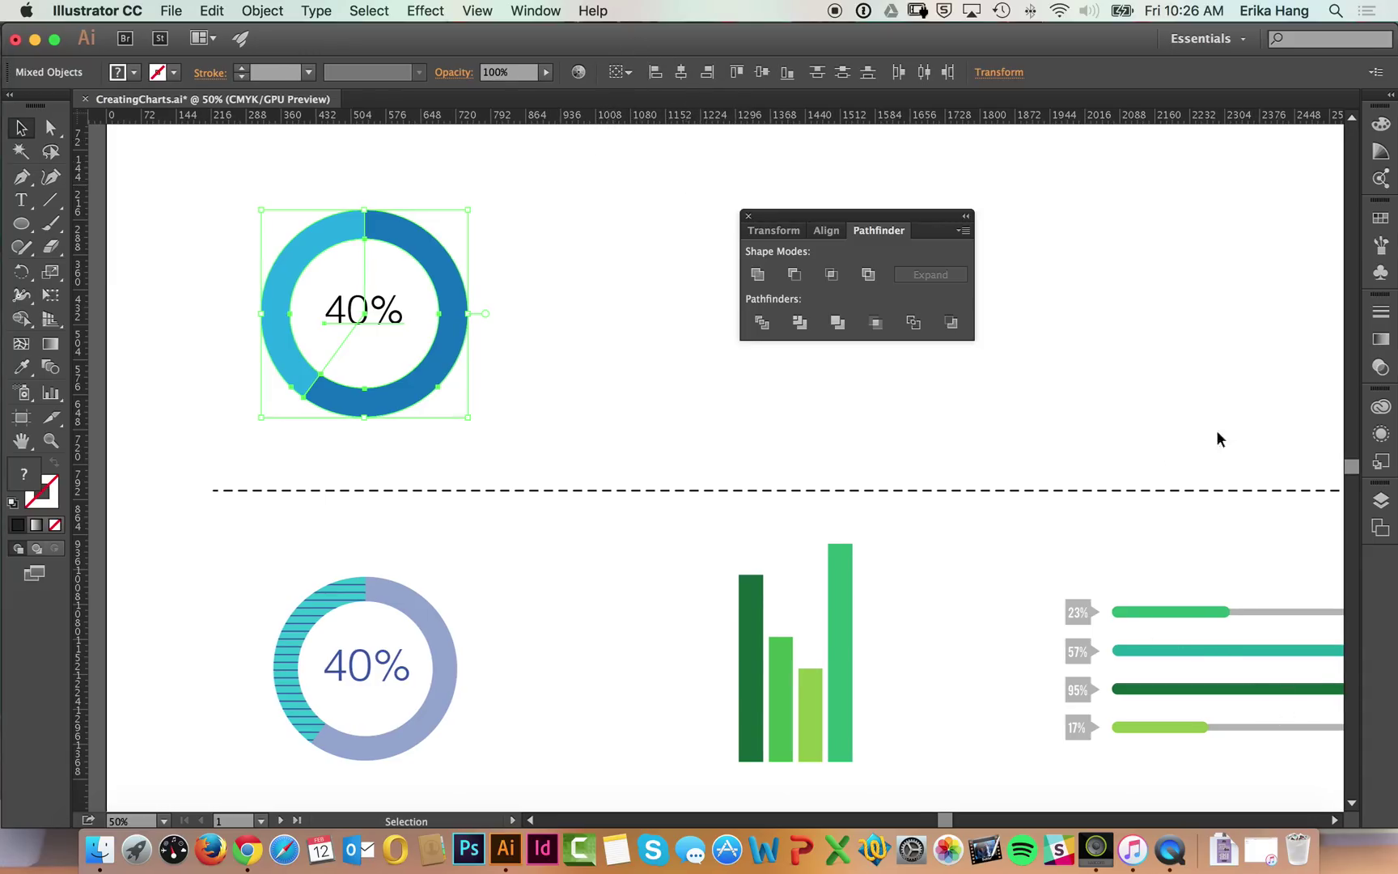
- Shrink the application window to inspect the condensed Align options for the selected ring and label, and enlarge it again
{"action": "left_click_drag", "start_coordinate": [1101, 44], "coordinate": [963, 44]}
{"action": "left_click_drag", "start_coordinate": [1259, 821], "coordinate": [870, 694]}
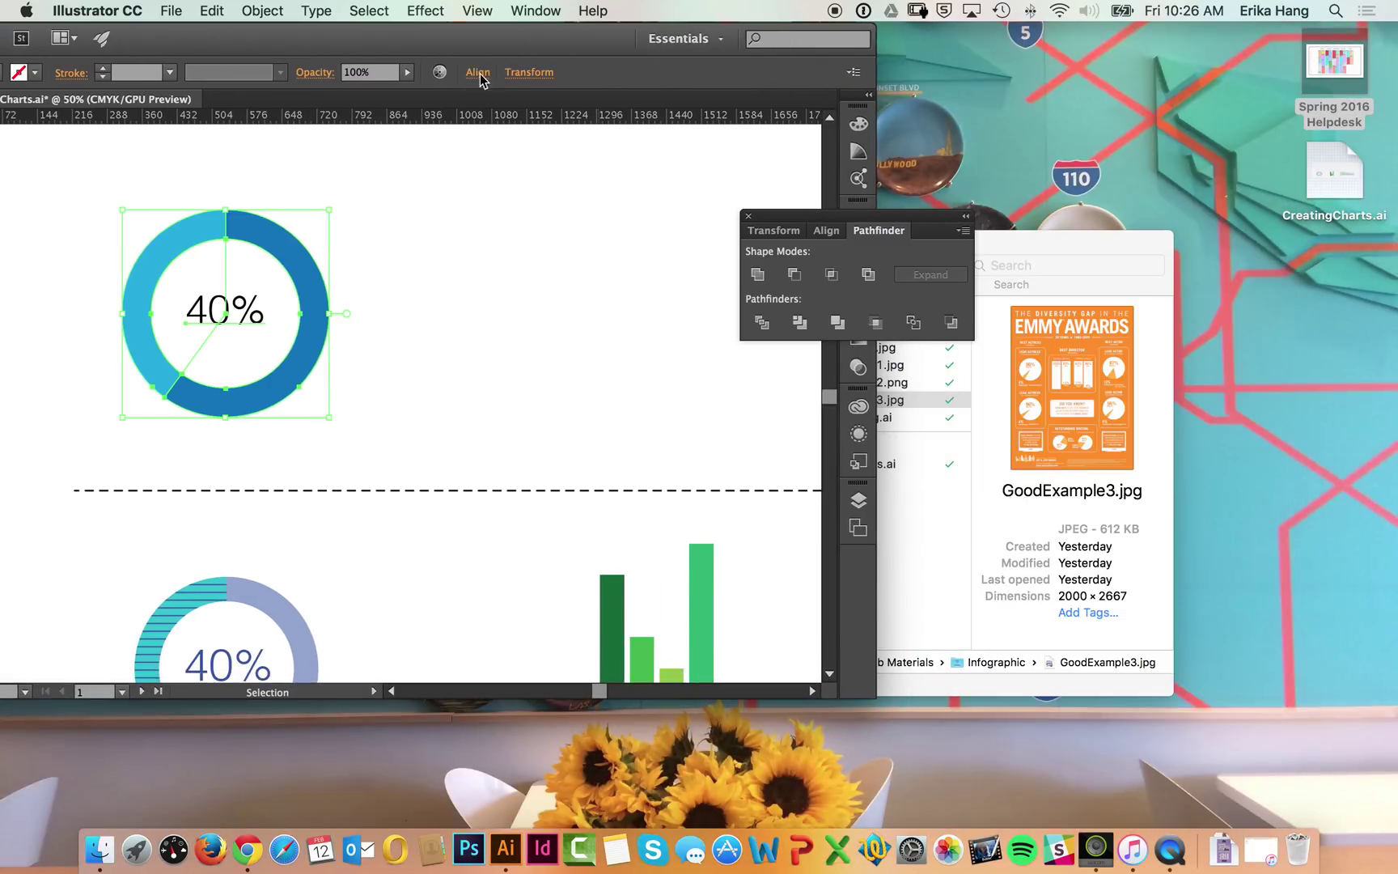
{"action": "left_click", "coordinate": [478, 73]}
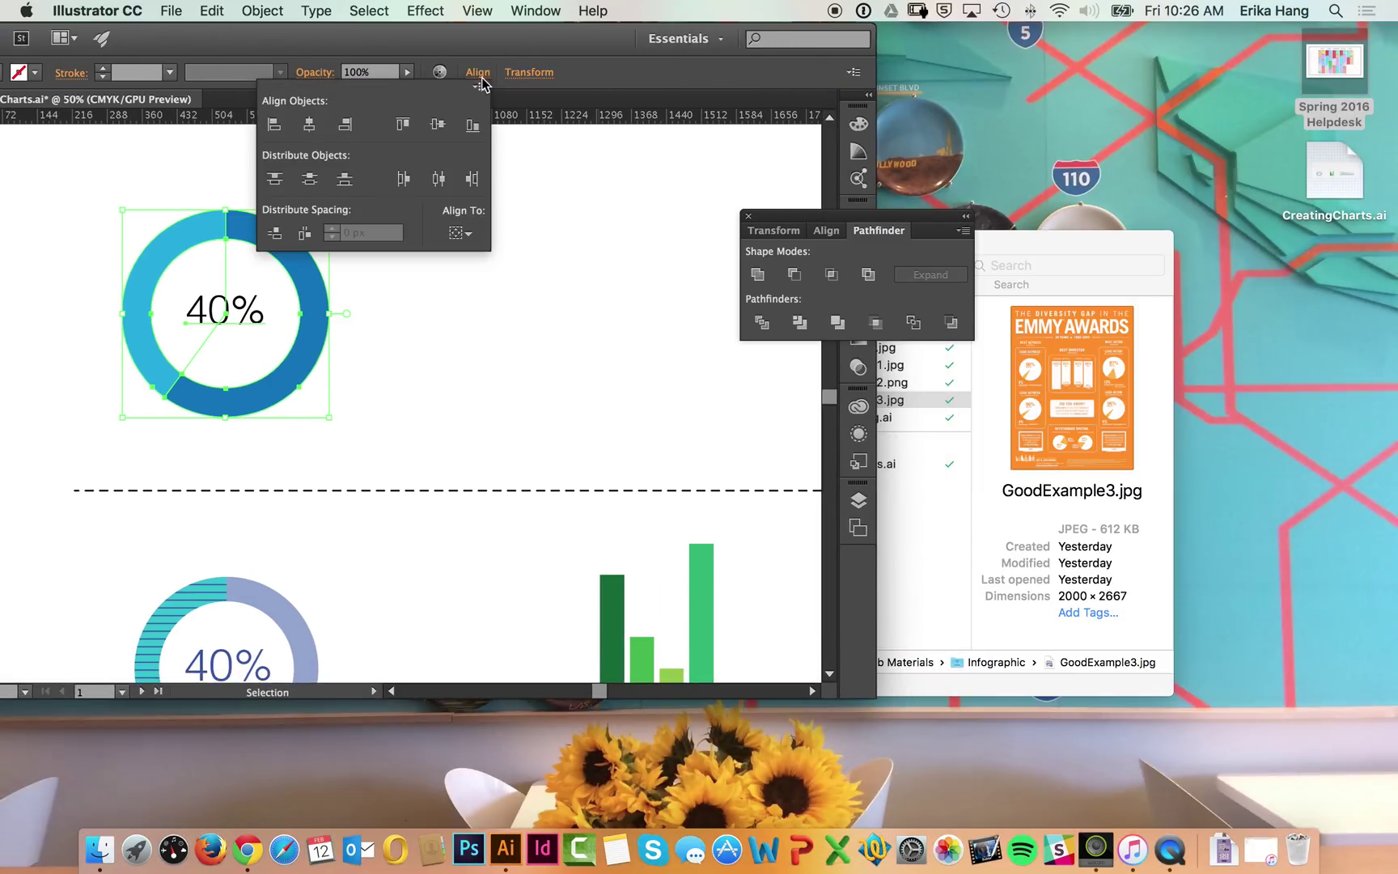
{"action": "left_click", "coordinate": [510, 41]}
{"action": "left_click_drag", "start_coordinate": [625, 32], "coordinate": [762, 32]}
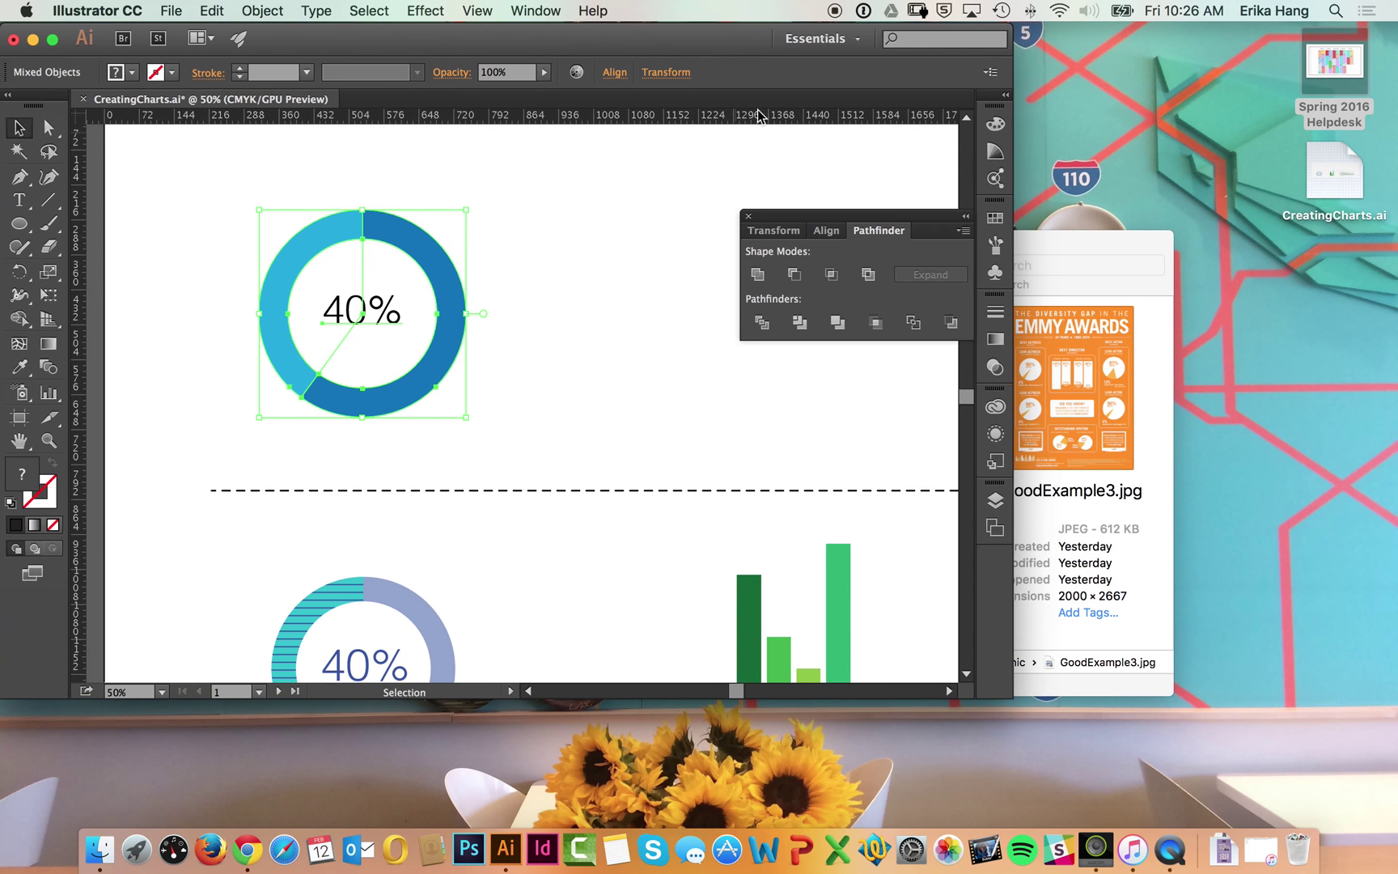
{"action": "left_click_drag", "start_coordinate": [1017, 686], "coordinate": [1174, 797]}
- Choose Align to Selection as the alignment reference for the upper ring and its label, and deselect them
{"action": "left_click", "coordinate": [618, 72]}
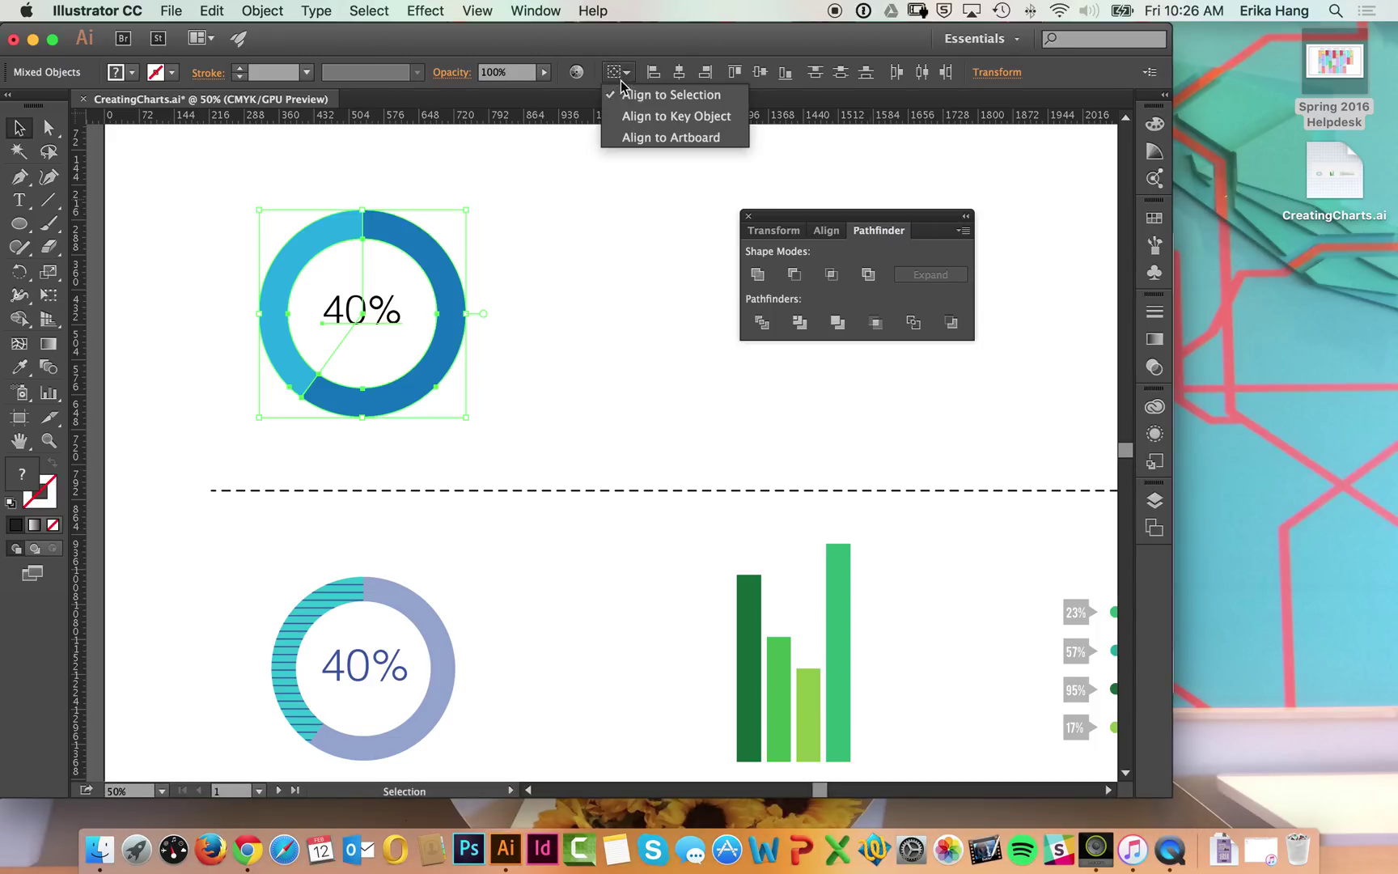
{"action": "left_click", "coordinate": [625, 97]}
{"action": "left_click", "coordinate": [622, 73]}
{"action": "left_click", "coordinate": [623, 74]}
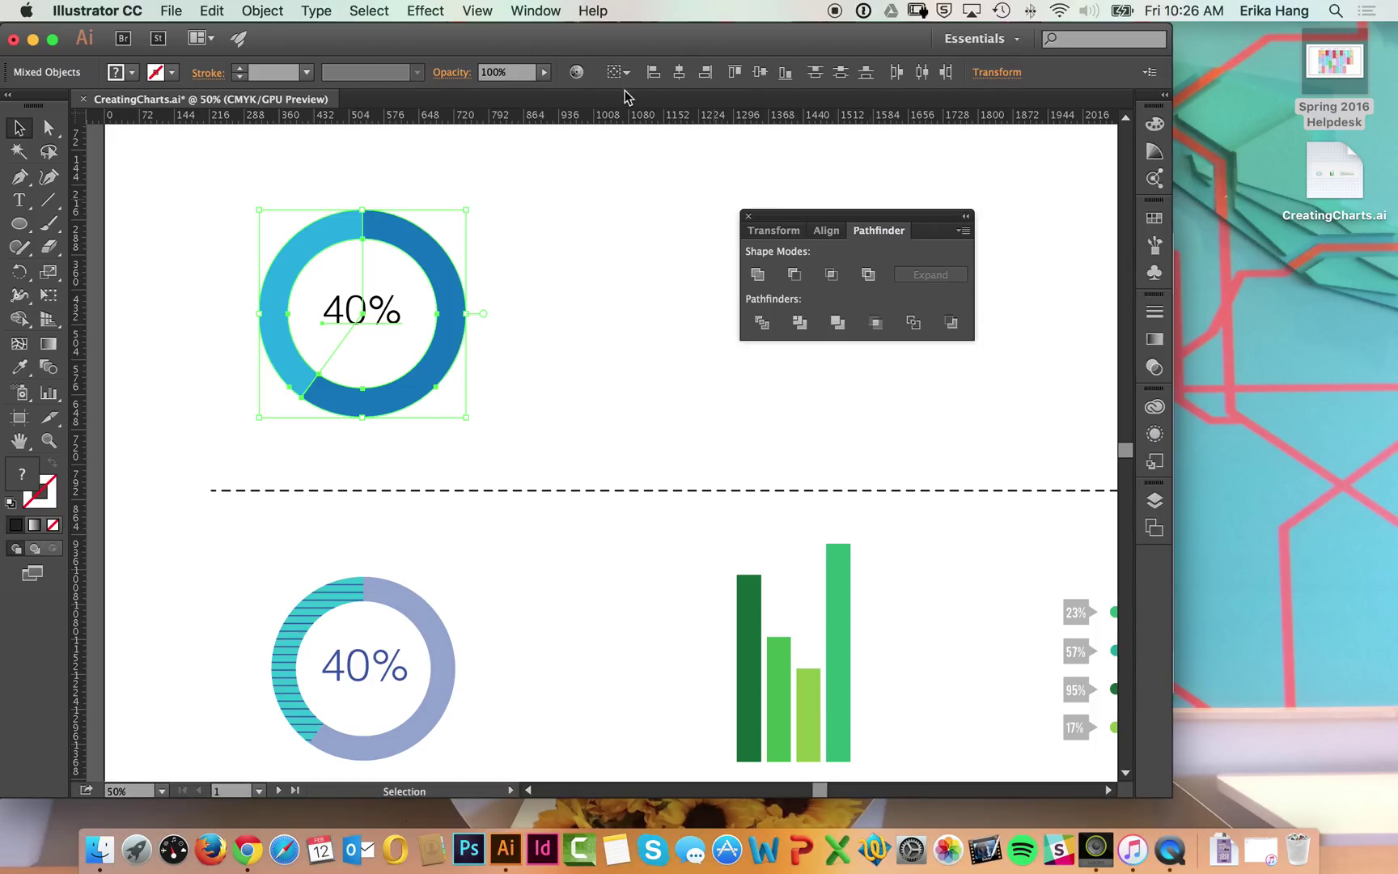
{"action": "left_click", "coordinate": [625, 83]}
{"action": "left_click", "coordinate": [627, 94]}
{"action": "left_click", "coordinate": [628, 73]}
{"action": "left_click", "coordinate": [639, 95]}
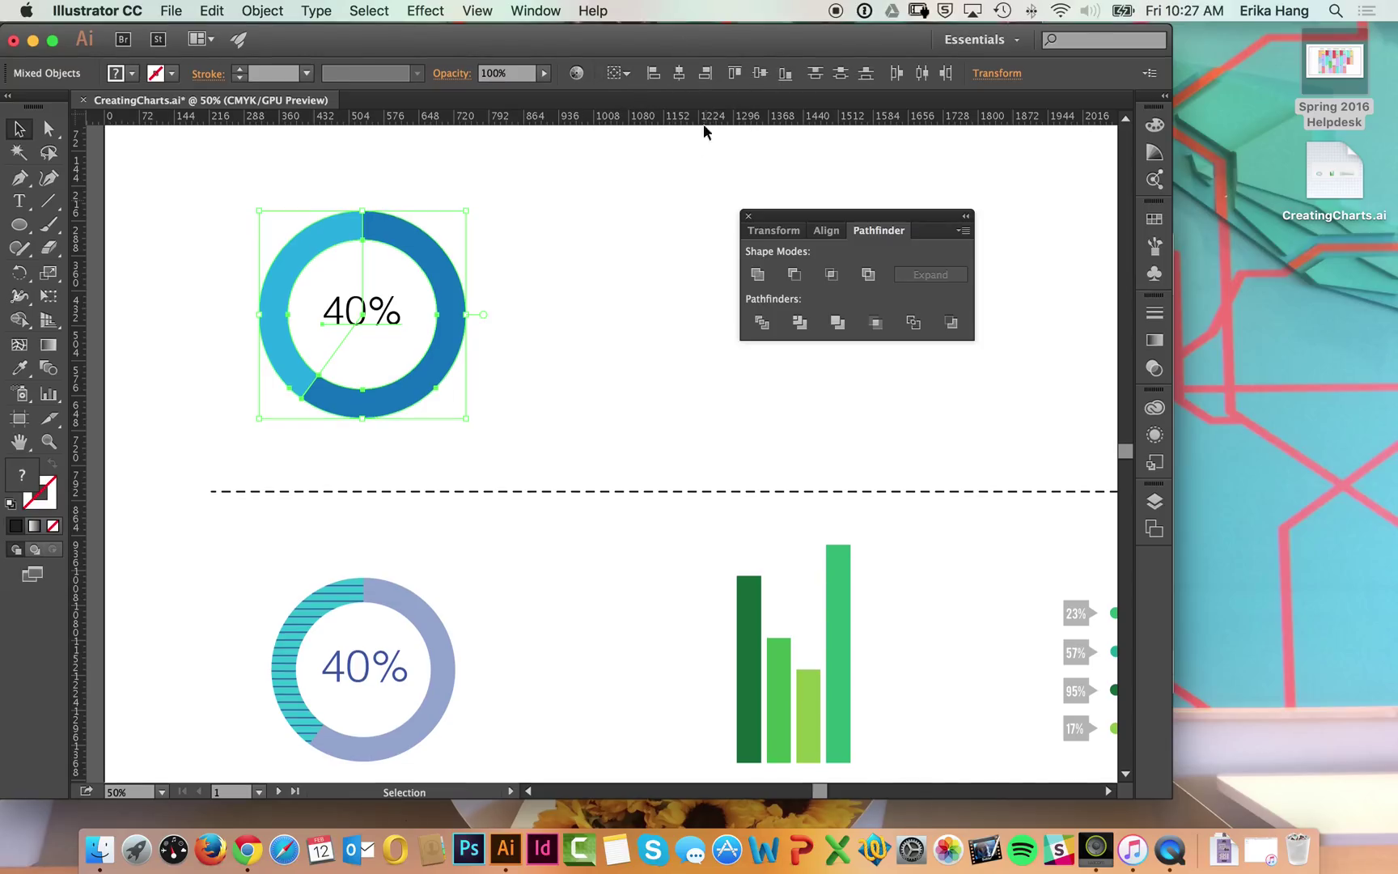
{"action": "left_click", "coordinate": [607, 255]}
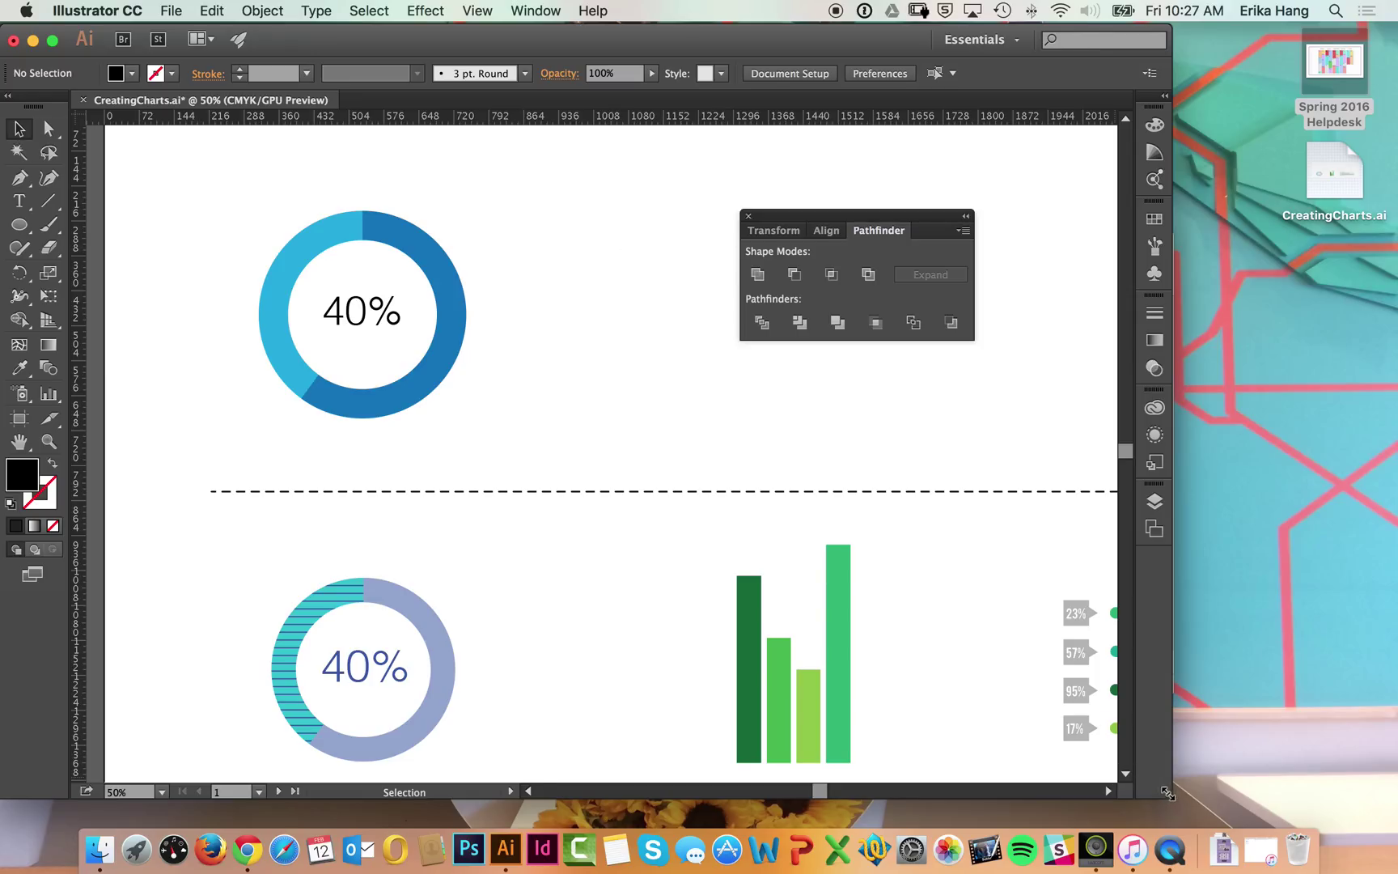
- Select the upper ring and label, review the Align options in a narrower window, deselect, and widen the window to full screen width
{"action": "left_click_drag", "start_coordinate": [1167, 793], "coordinate": [1328, 784]}
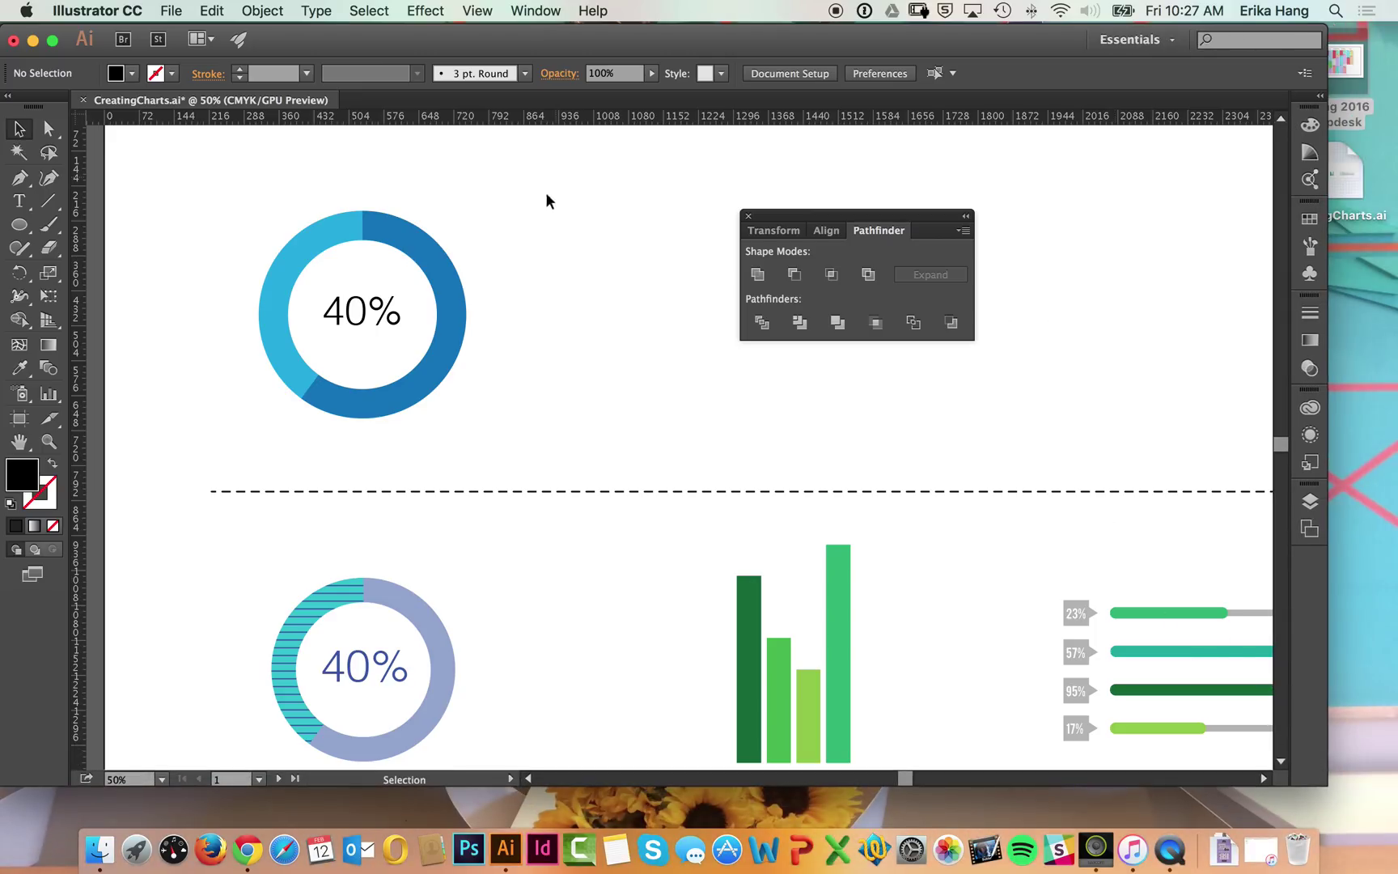
{"action": "left_click", "coordinate": [369, 399]}
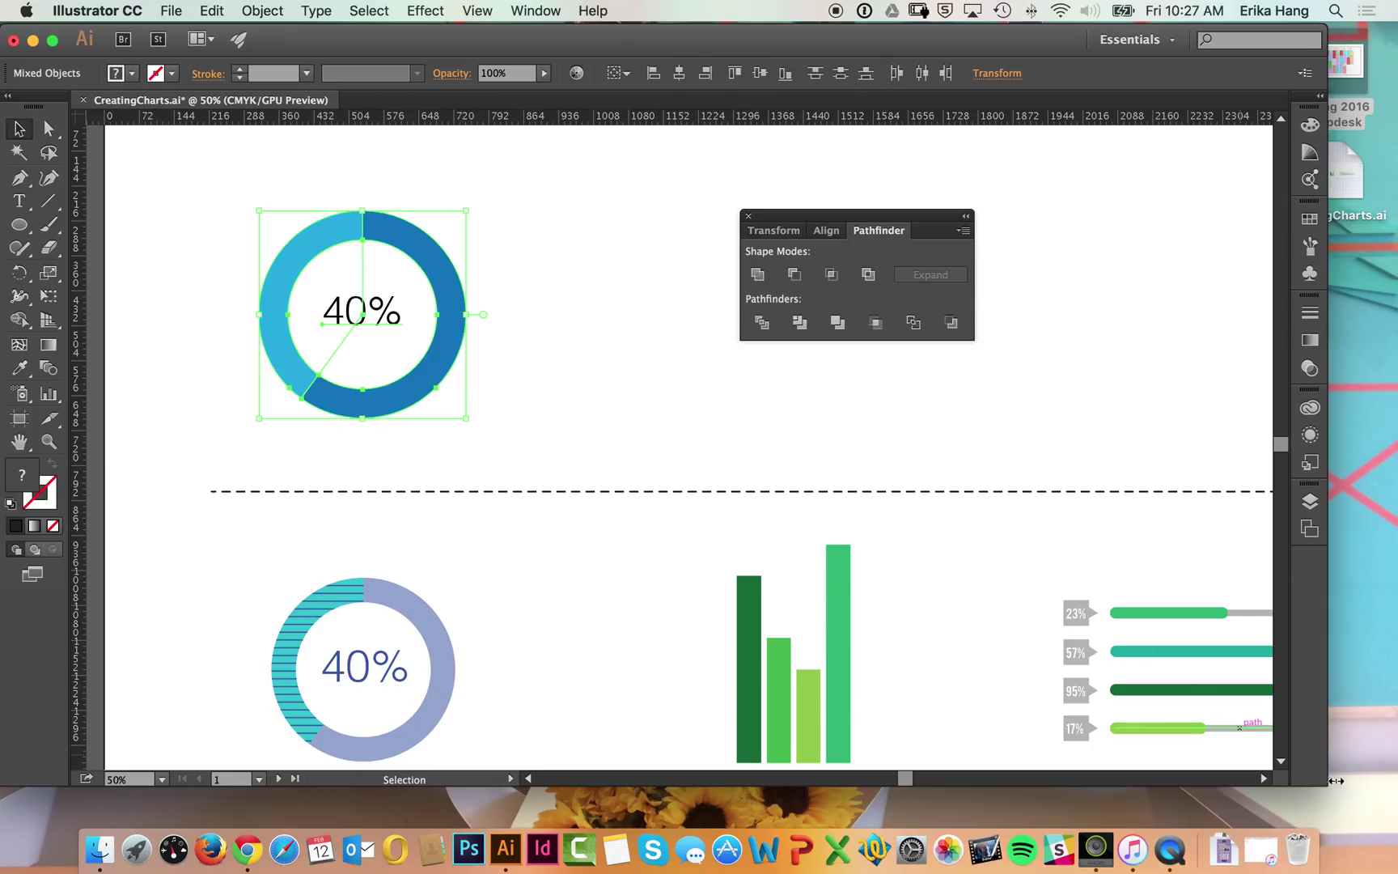
{"action": "left_click_drag", "start_coordinate": [1329, 783], "coordinate": [1018, 742]}
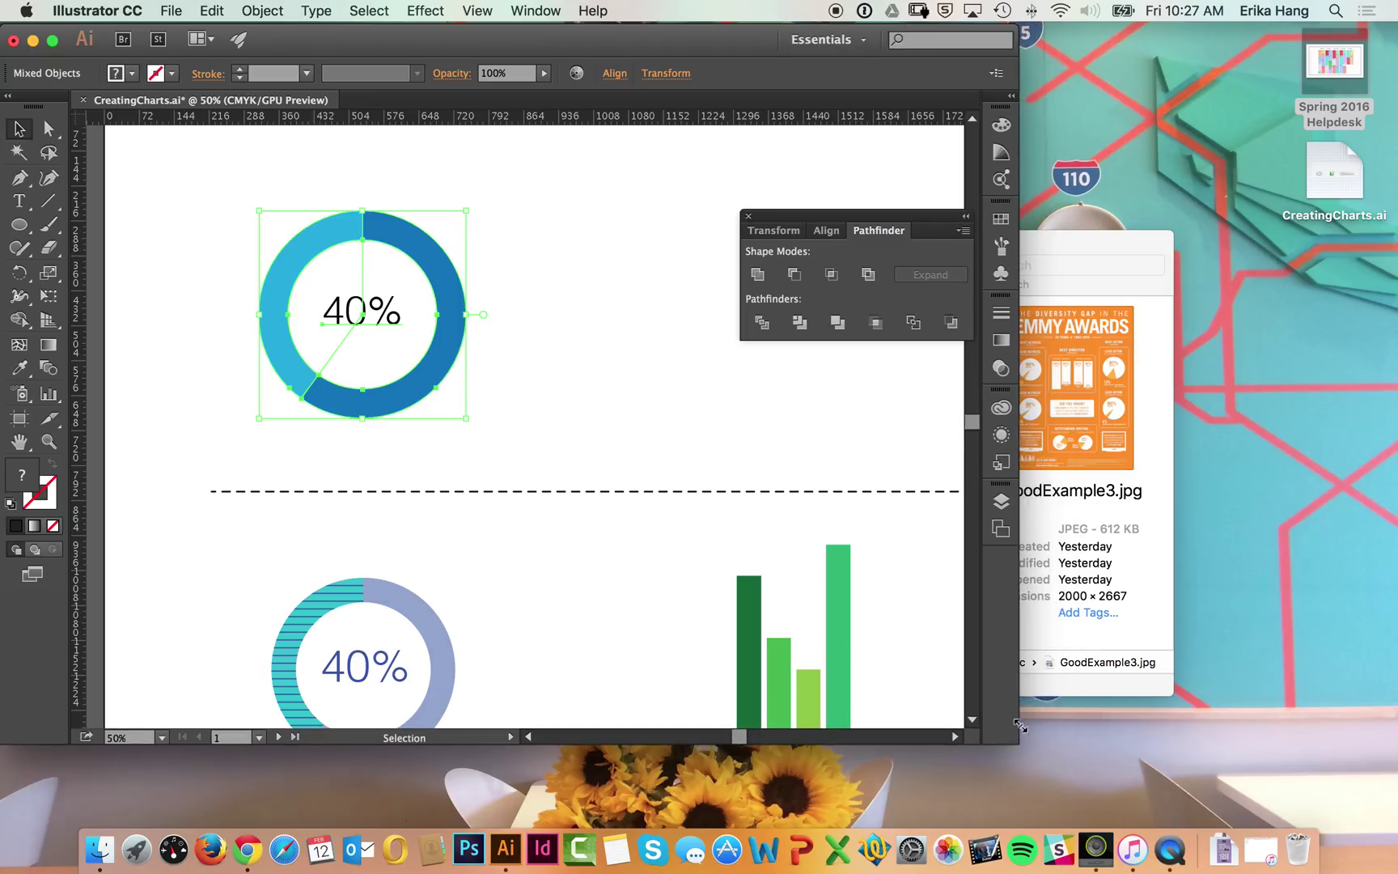
{"action": "left_click", "coordinate": [616, 75]}
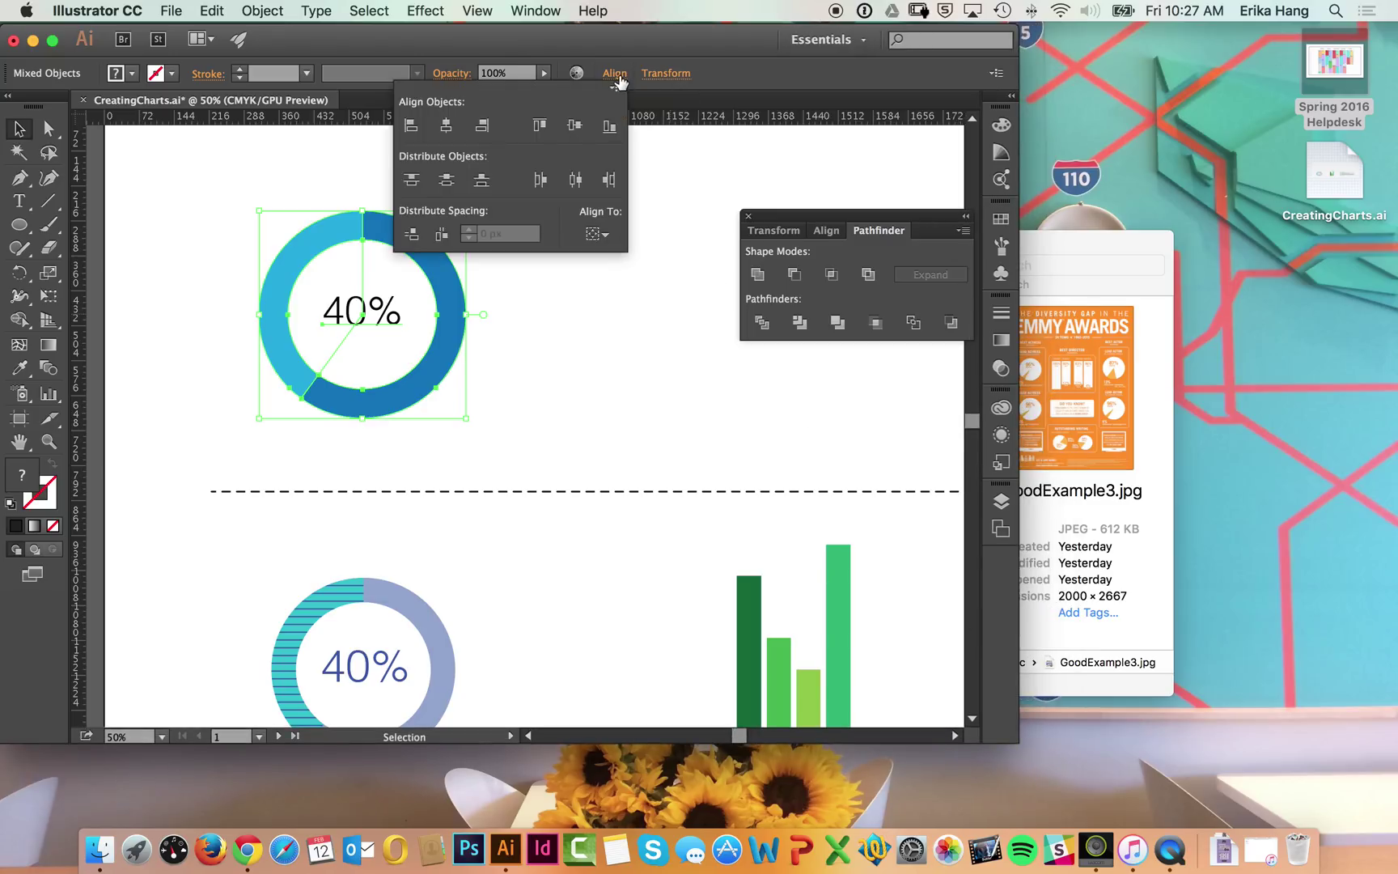
{"action": "left_click", "coordinate": [617, 78]}
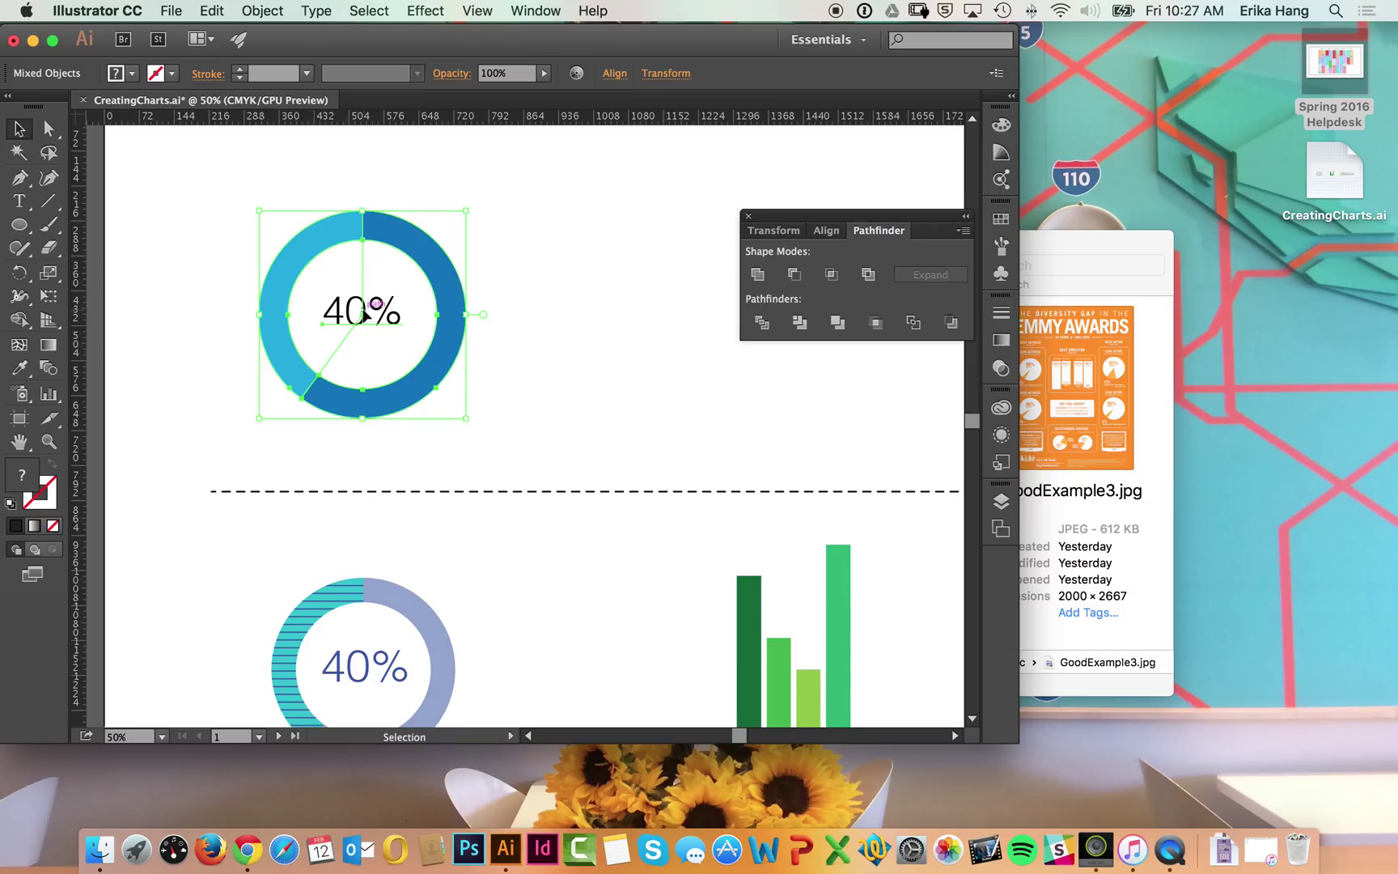
{"action": "left_click", "coordinate": [526, 312]}
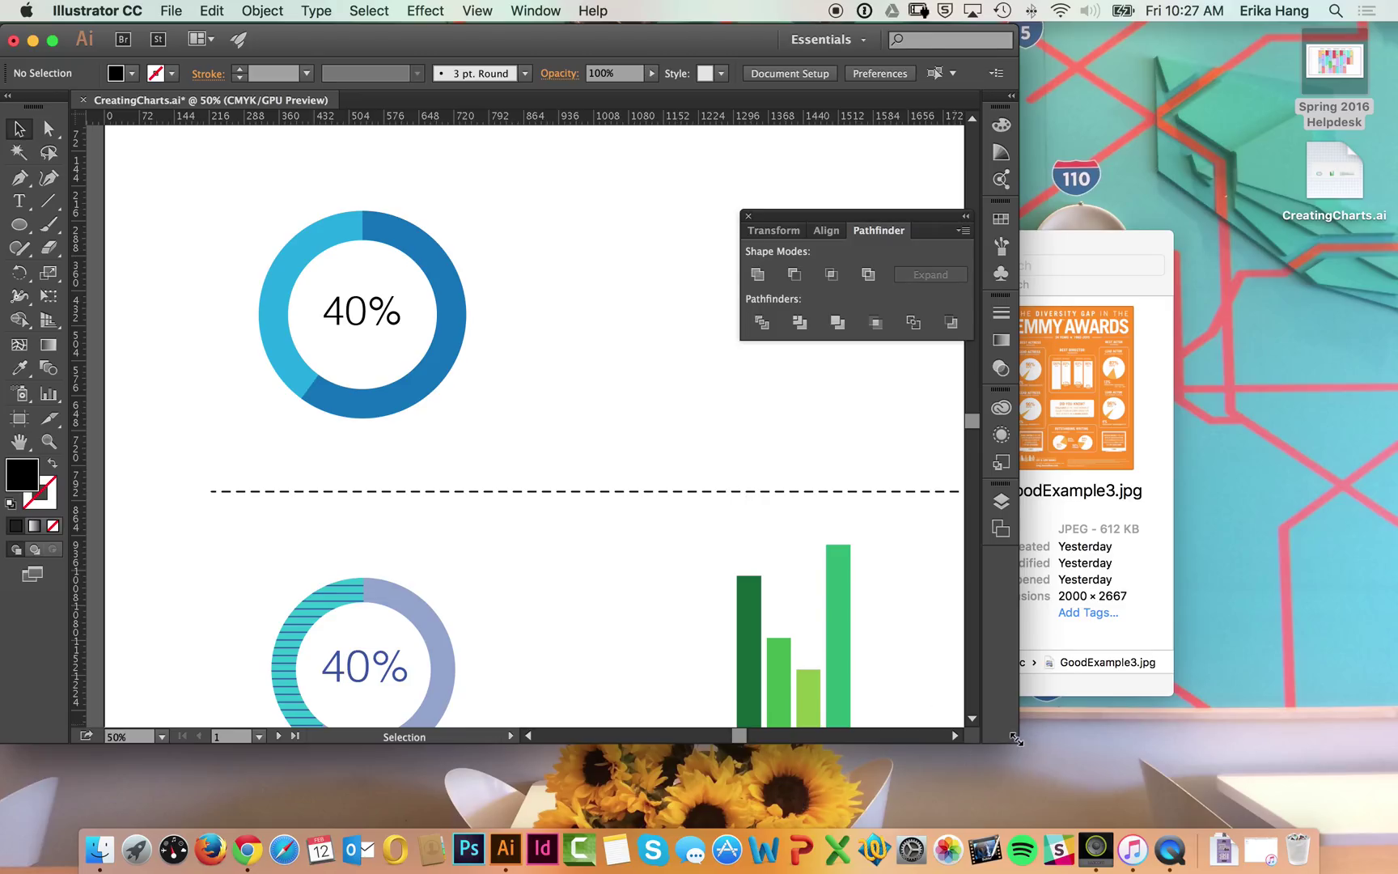
{"action": "left_click_drag", "start_coordinate": [1018, 741], "coordinate": [1396, 793]}
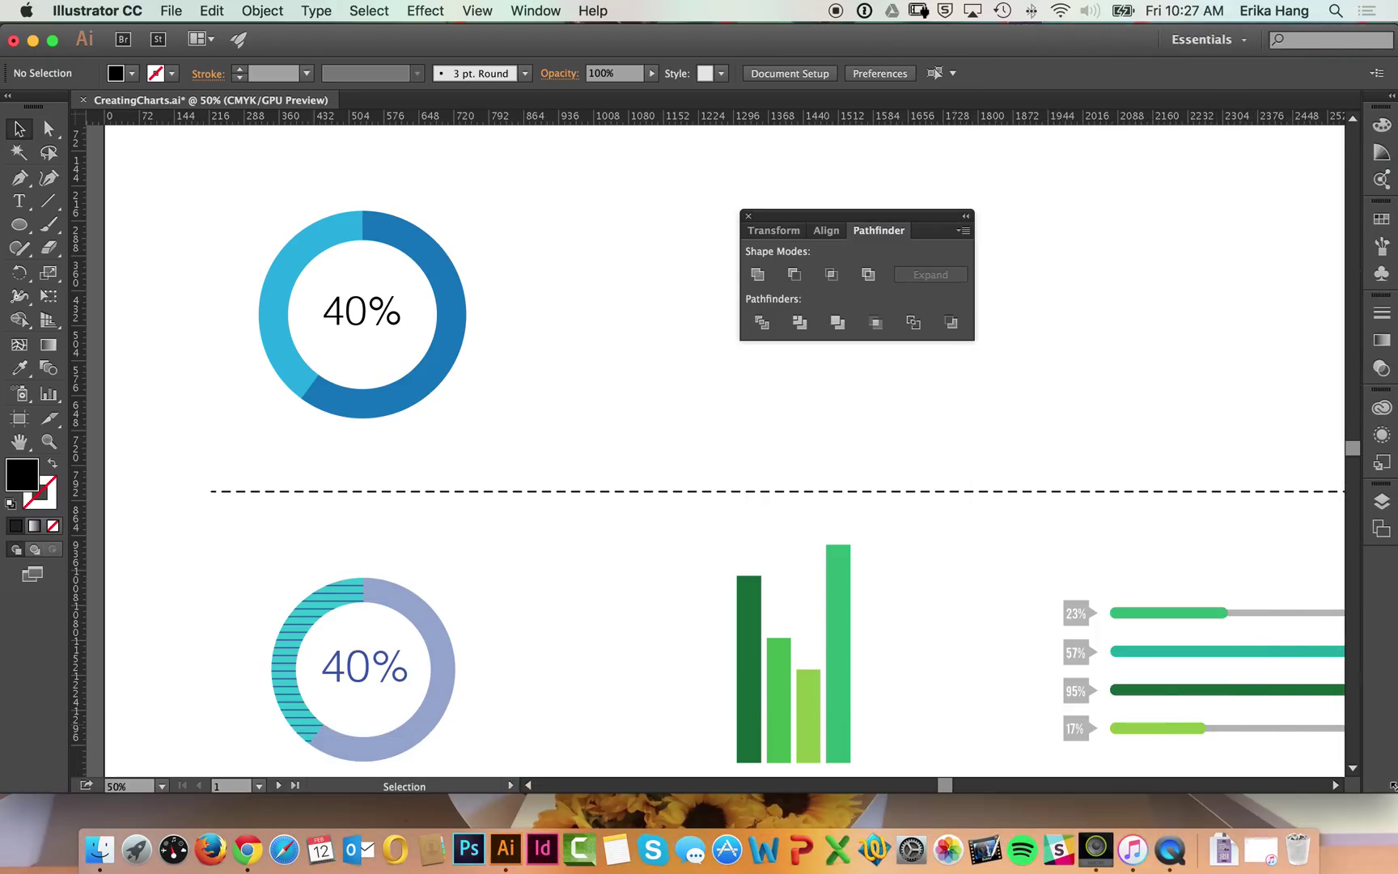
- Close the floating Pathfinder panel and briefly select the upper ring with its label
{"action": "left_click", "coordinate": [748, 216]}
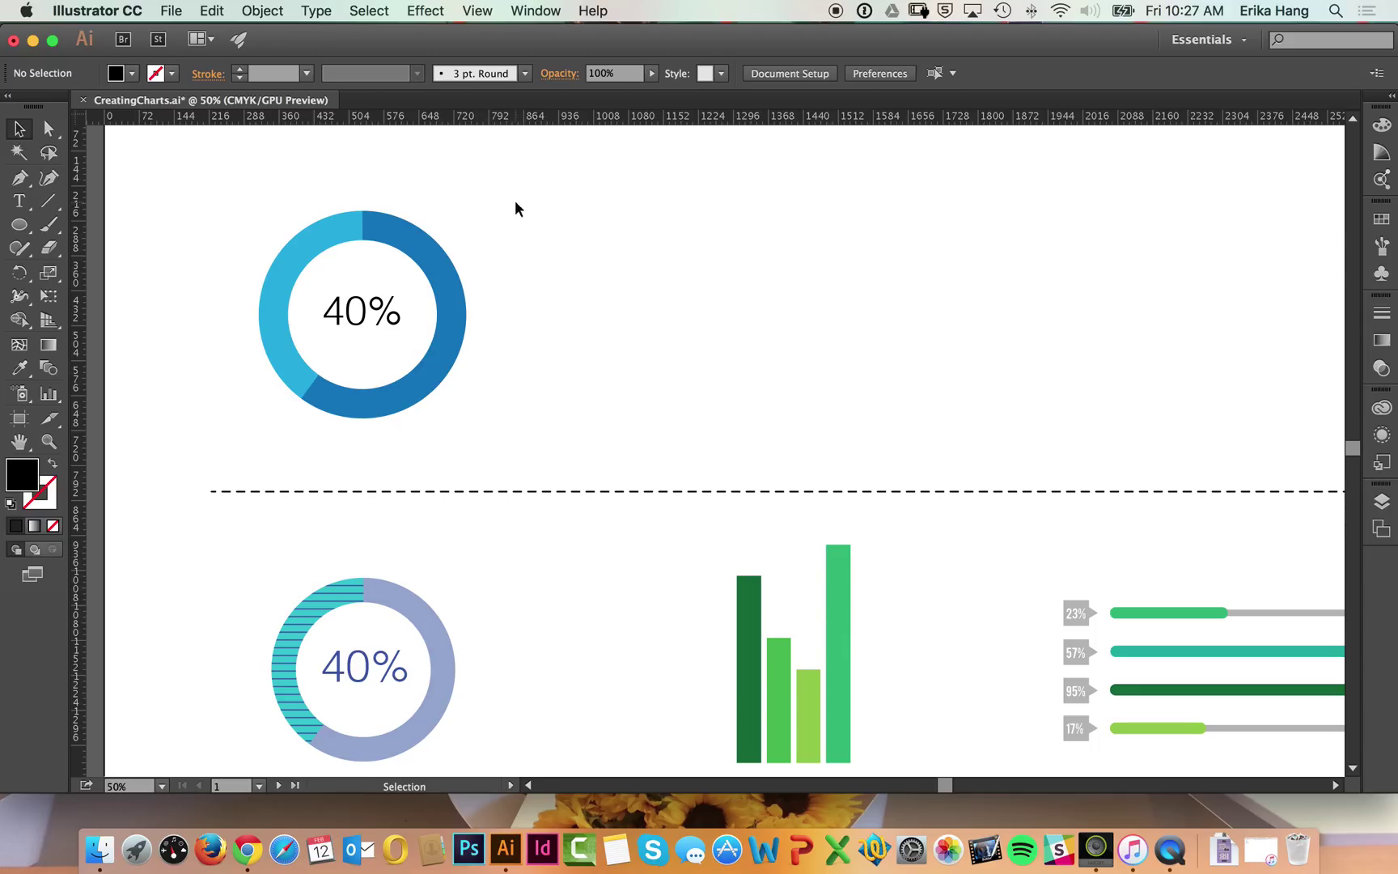
{"action": "left_click_drag", "start_coordinate": [503, 213], "coordinate": [297, 396]}
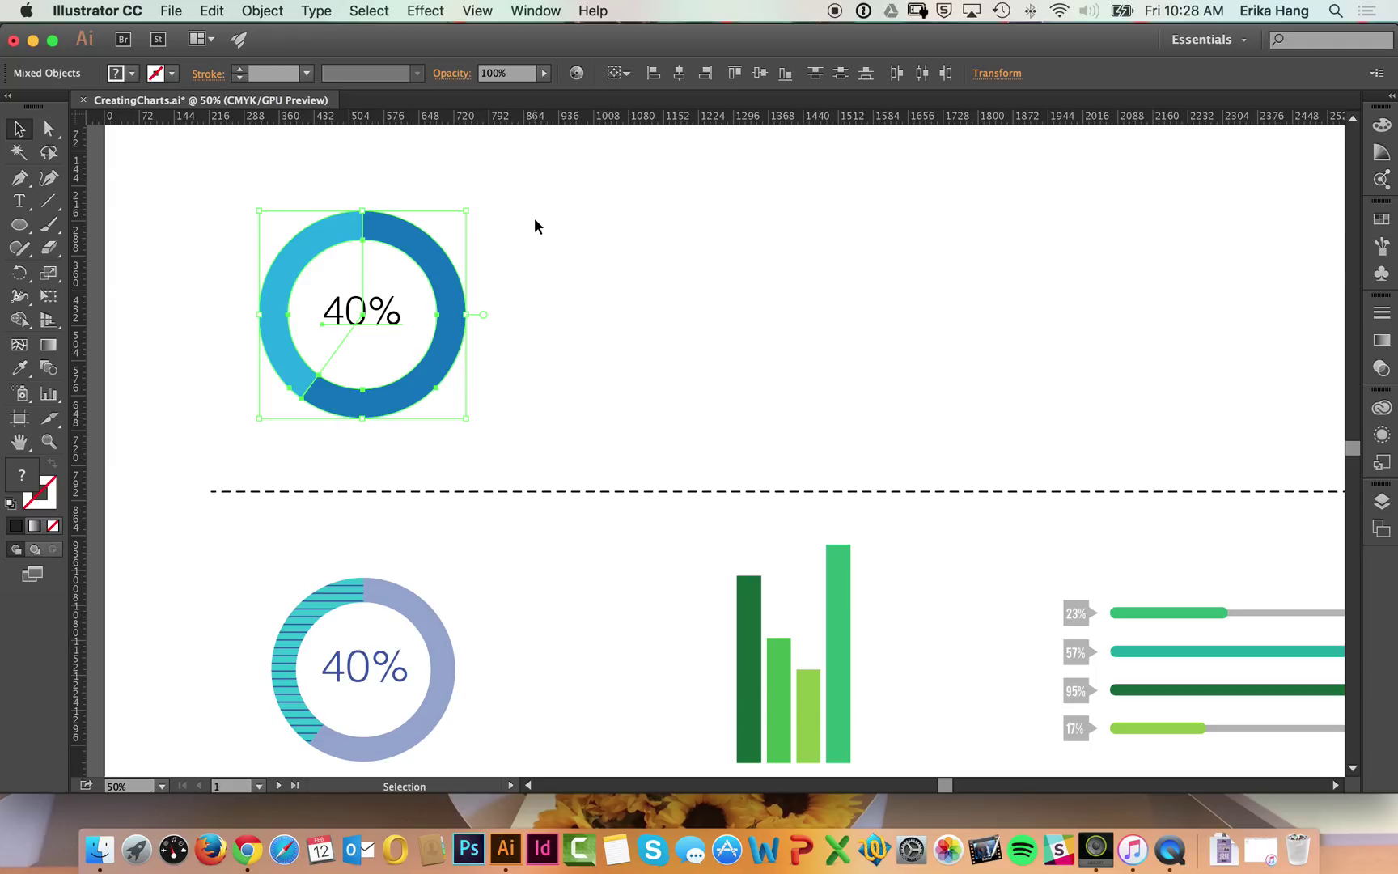
{"action": "left_click", "coordinate": [621, 227]}
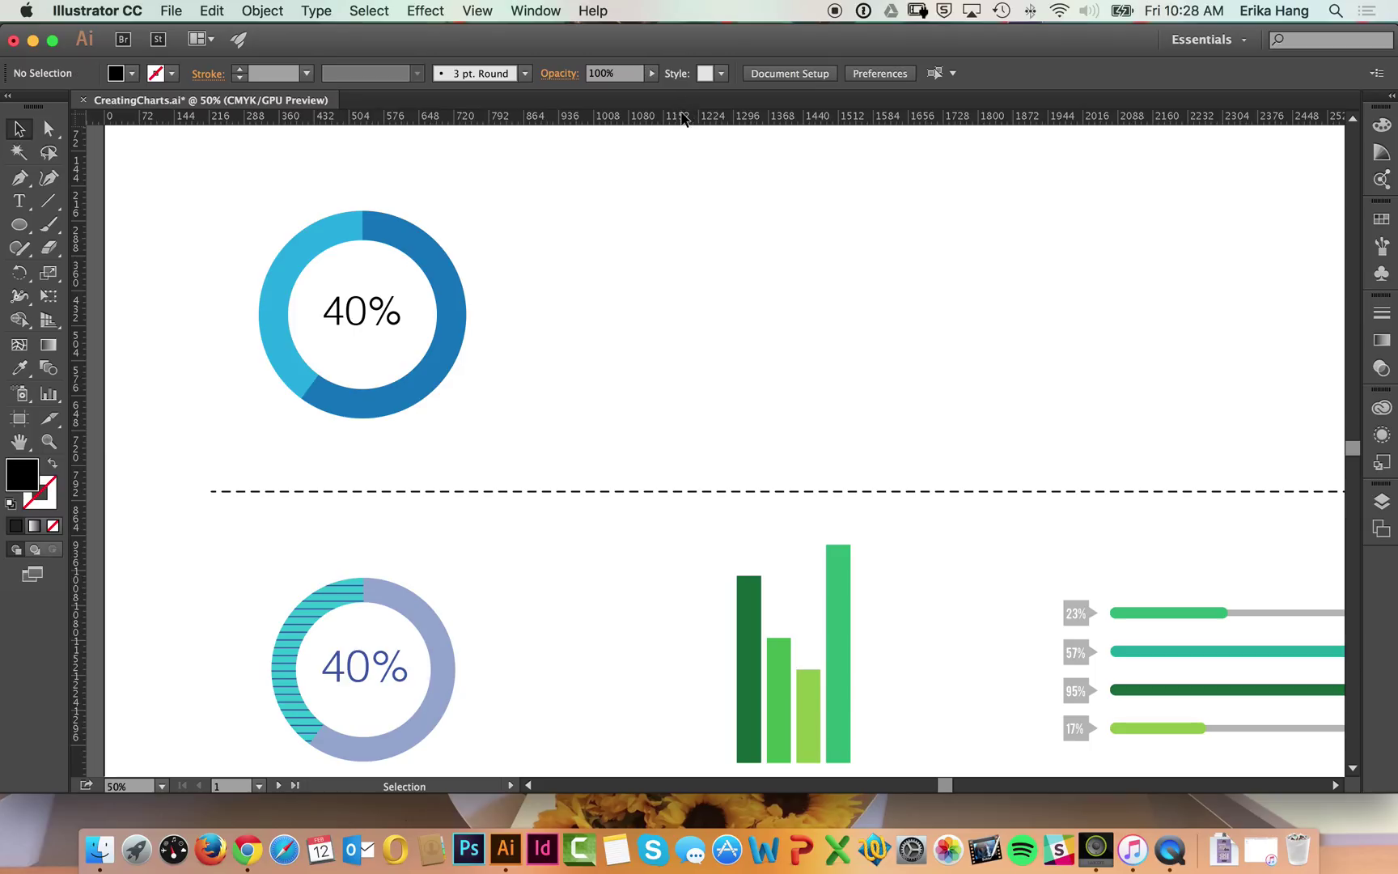
- Align the upper ring and 40% label by their left edges, realign them by their horizontal centres, and deselect
{"action": "left_click_drag", "start_coordinate": [518, 238], "coordinate": [251, 434]}
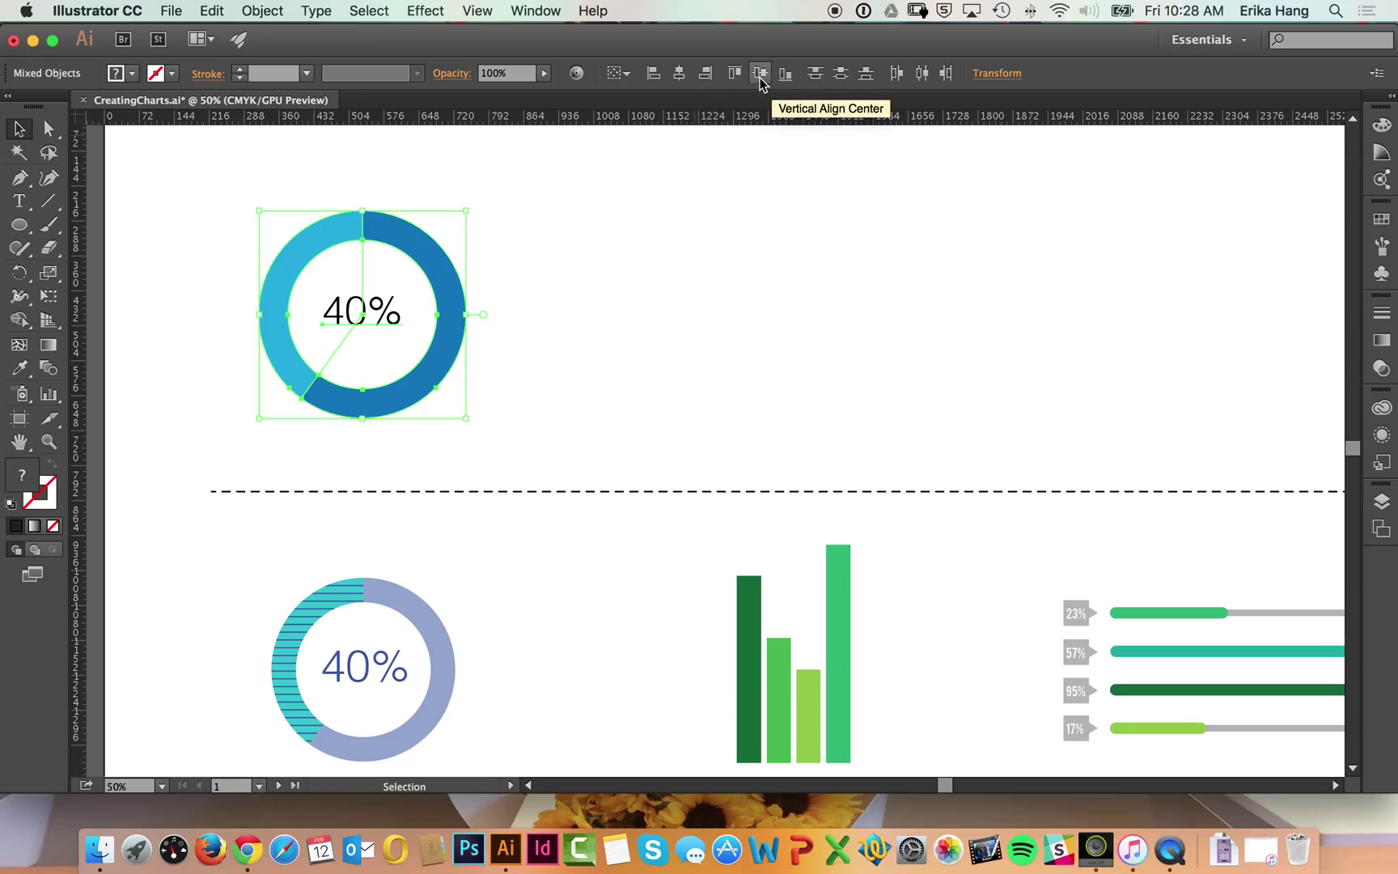
{"action": "left_click", "coordinate": [654, 75]}
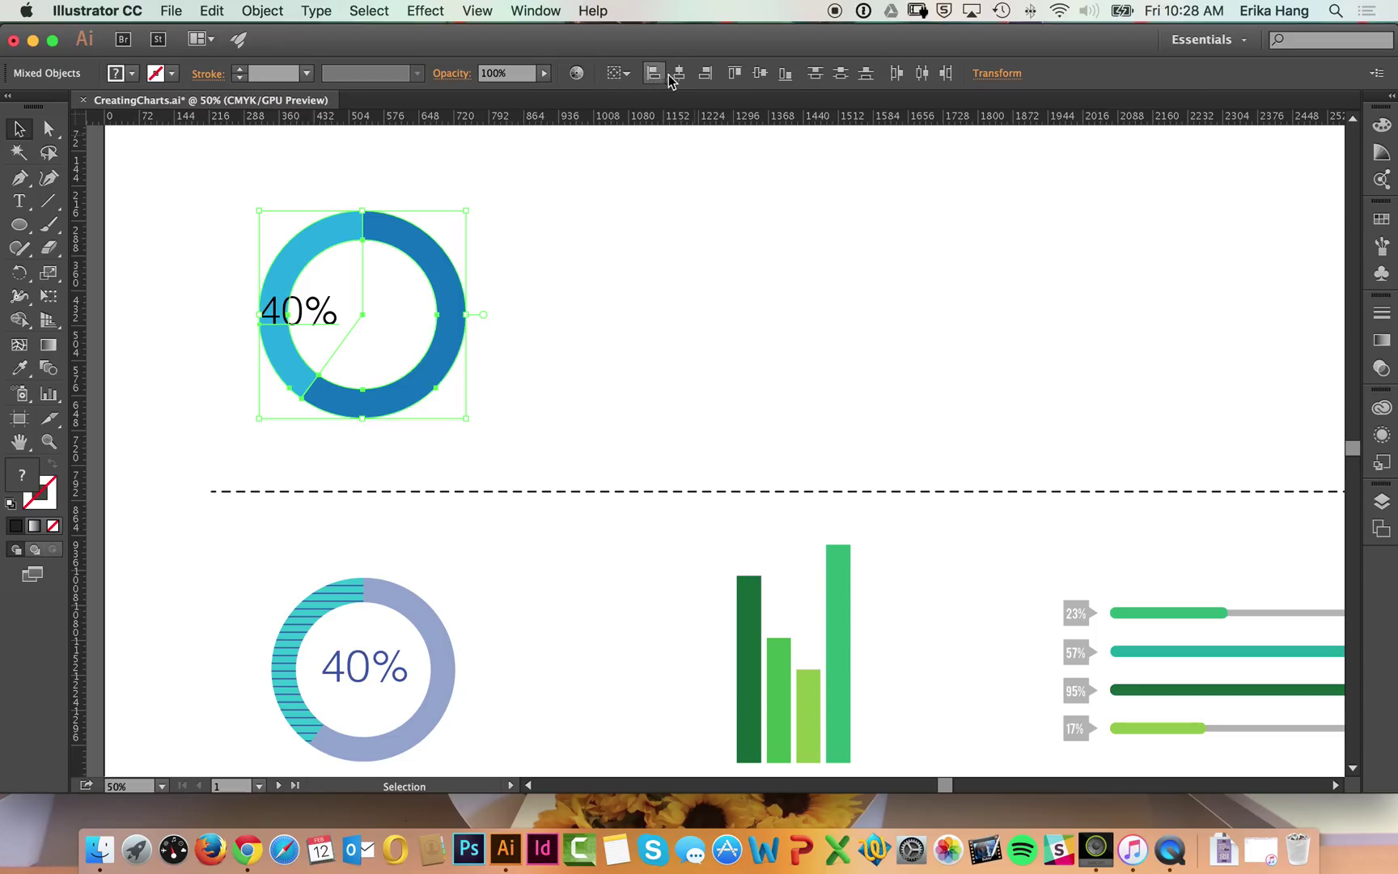
{"action": "left_click", "coordinate": [680, 74]}
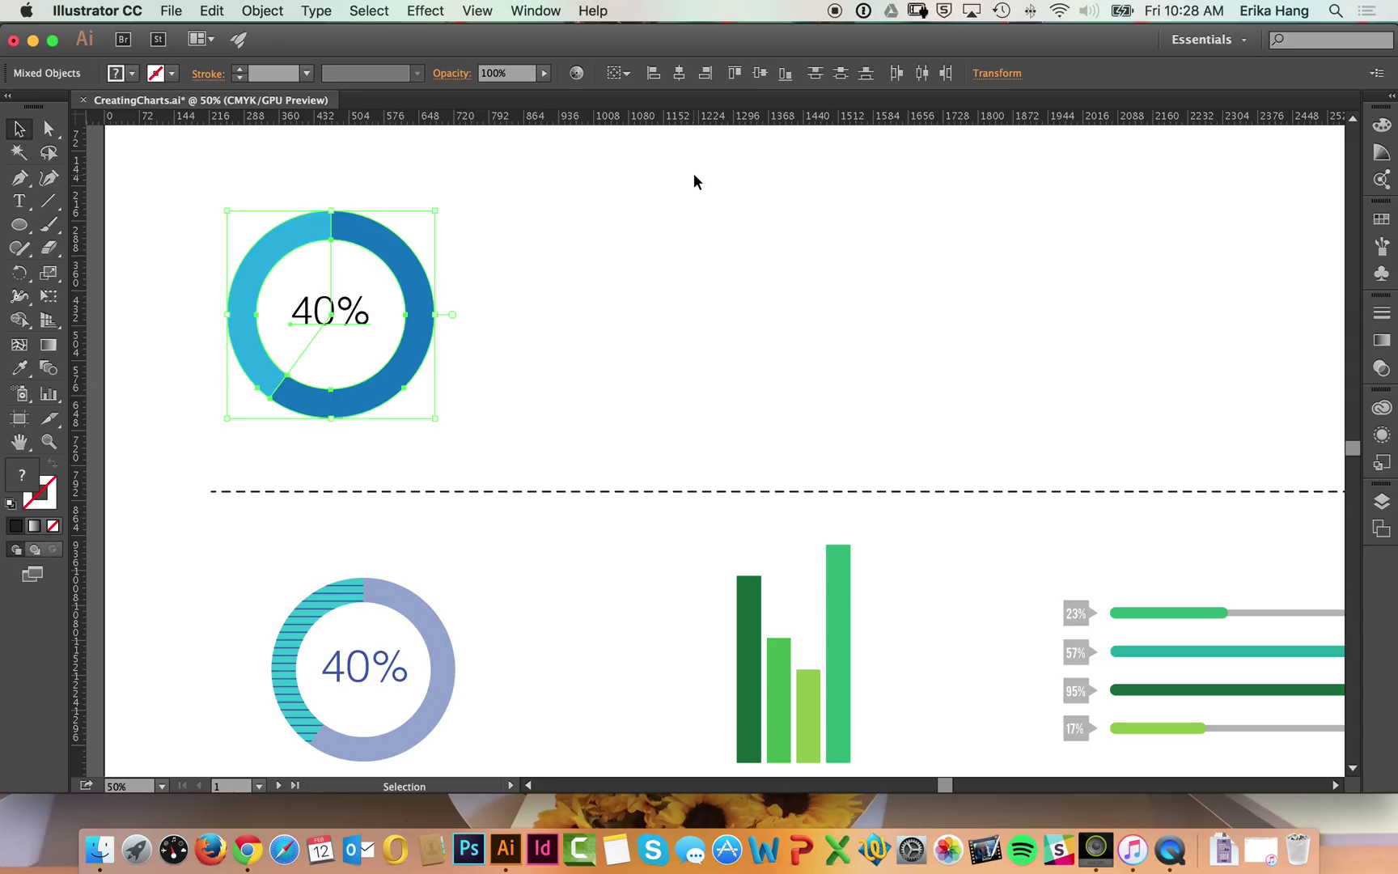
{"action": "left_click", "coordinate": [576, 356]}
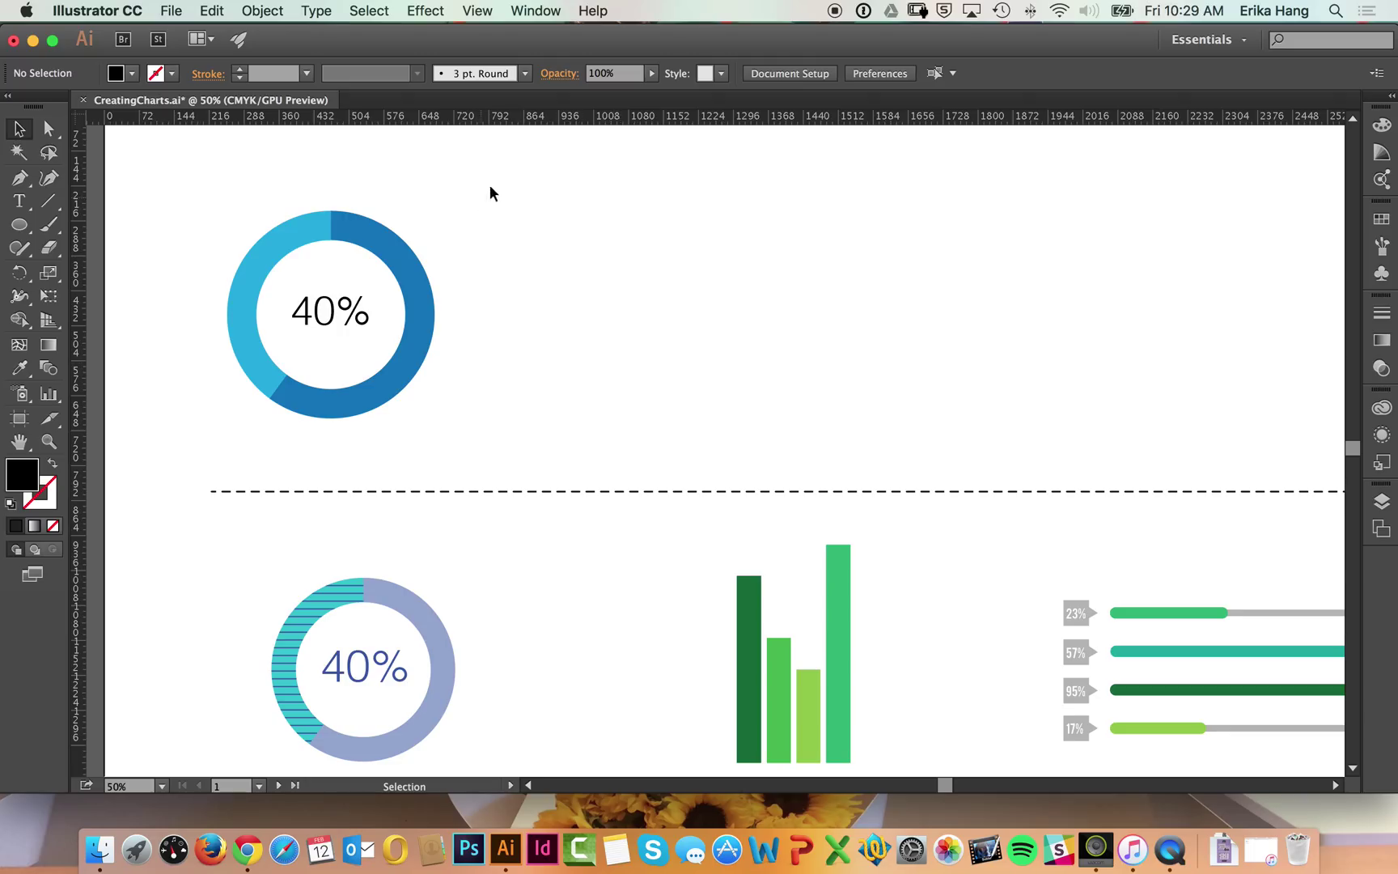
- Group the upper ring with its 40% label and move the group slightly right and up to about X 558 px, Y 365 px
{"action": "left_click_drag", "start_coordinate": [490, 187], "coordinate": [231, 451]}
{"action": "left_click", "coordinate": [263, 10]}
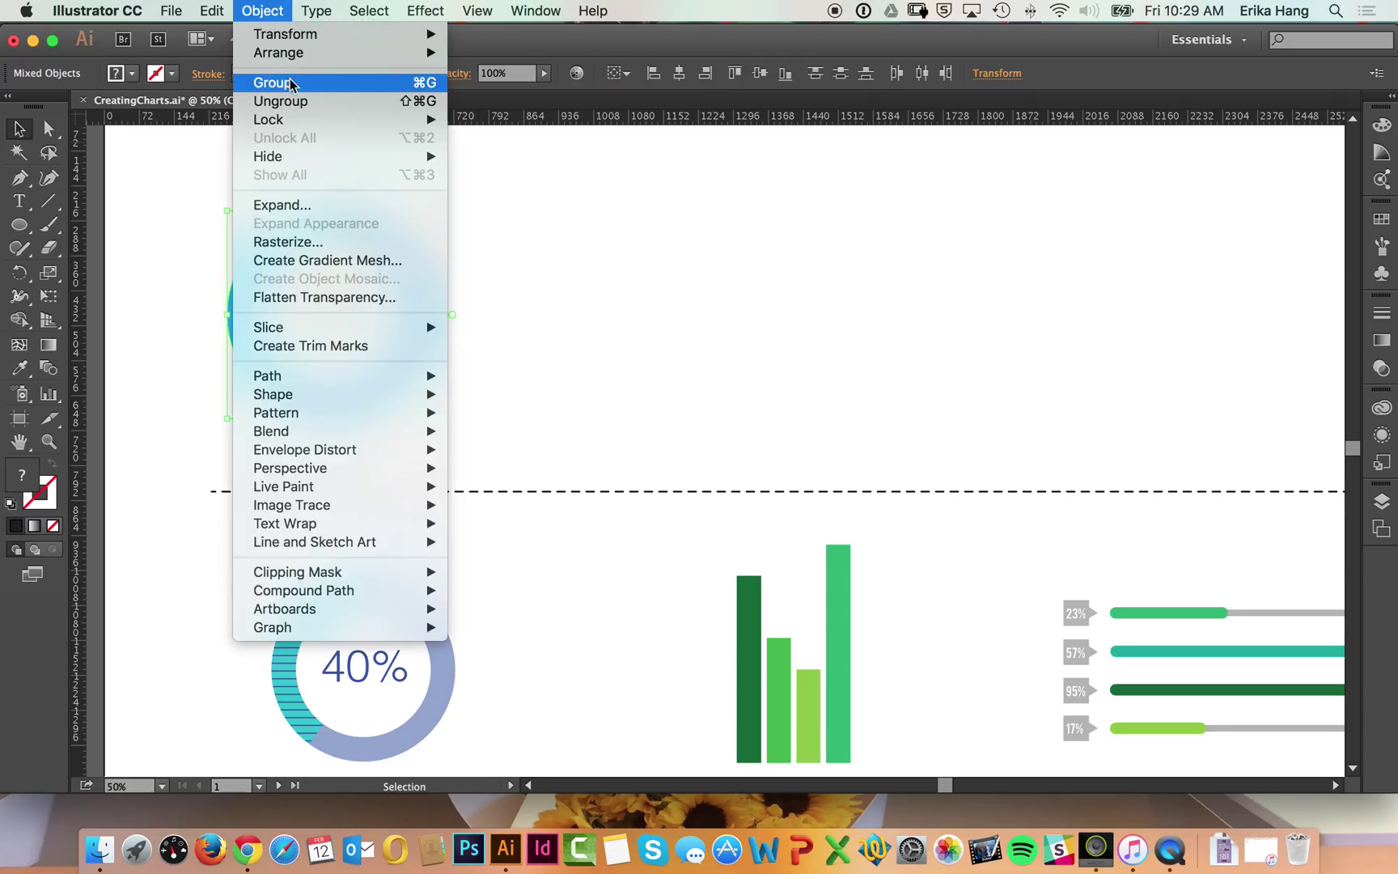
{"action": "left_click", "coordinate": [291, 84]}
{"action": "left_click_drag", "start_coordinate": [405, 296], "coordinate": [486, 283]}
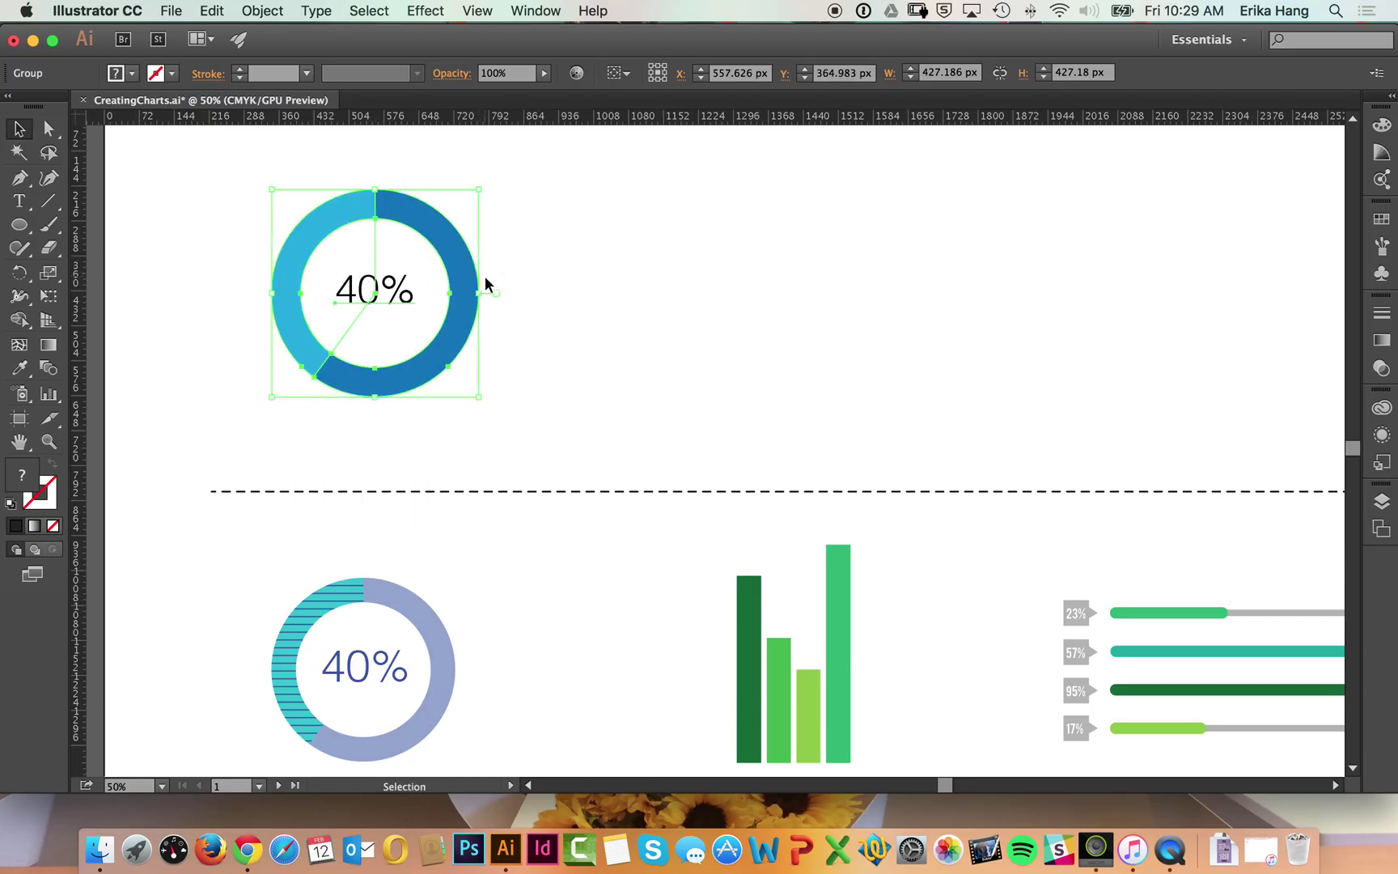
{"action": "left_click", "coordinate": [595, 289]}
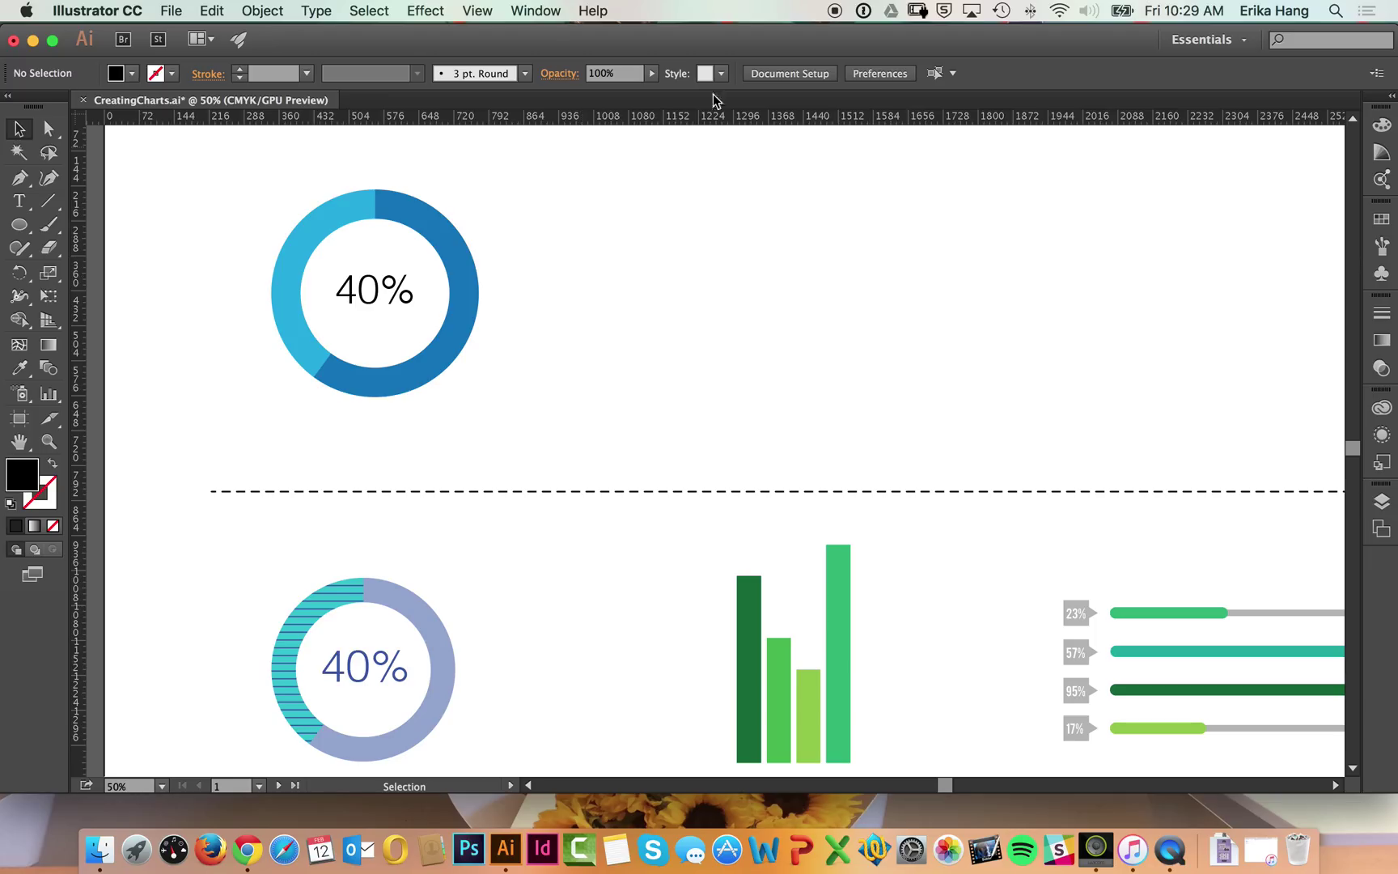
{"action": "left_click_drag", "start_coordinate": [643, 191], "coordinate": [615, 230]}
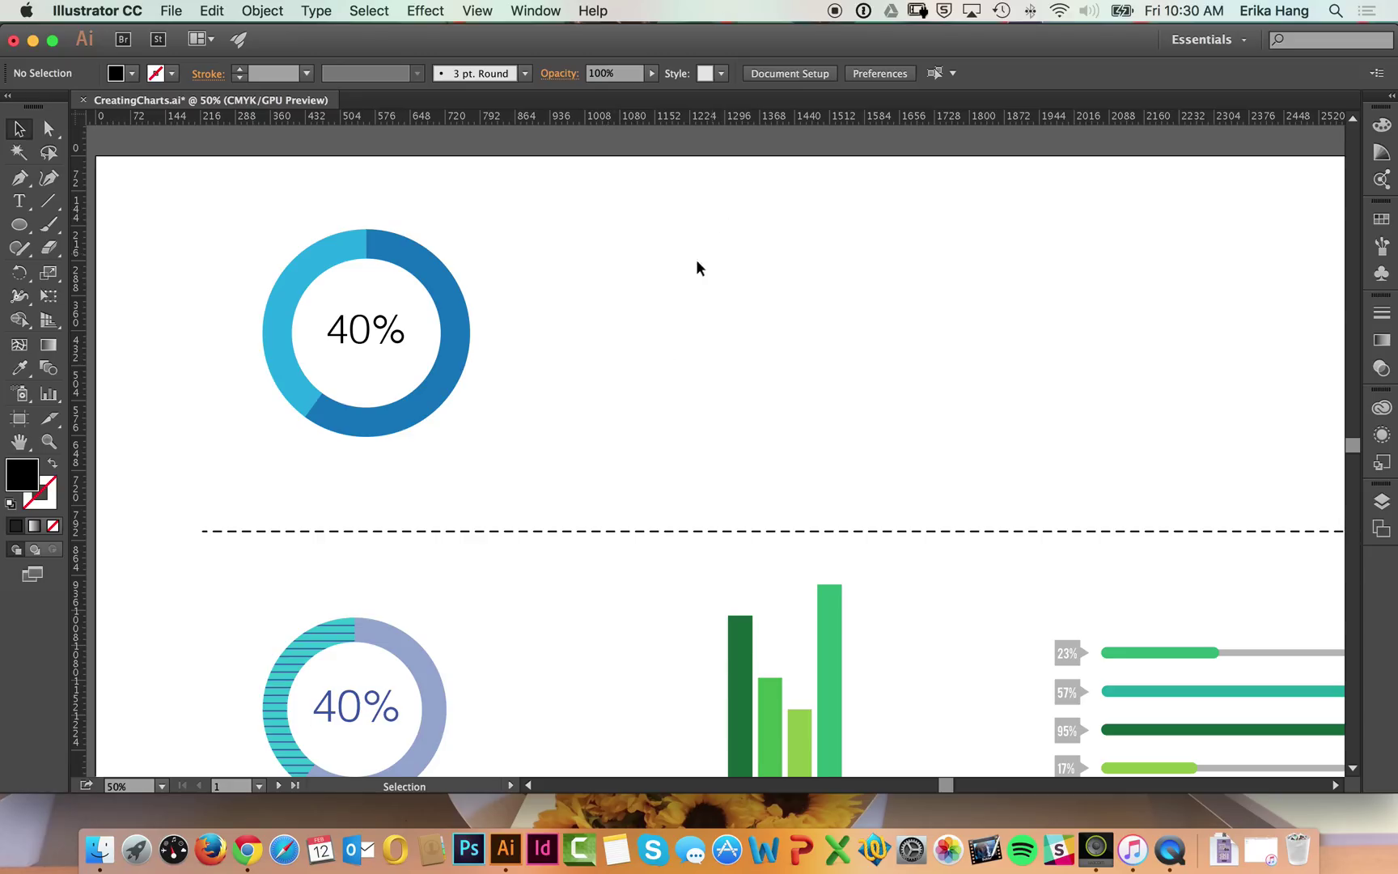
{"action": "key", "text": "space"}
{"action": "left_click_drag", "start_coordinate": [711, 465], "coordinate": [662, 359]}
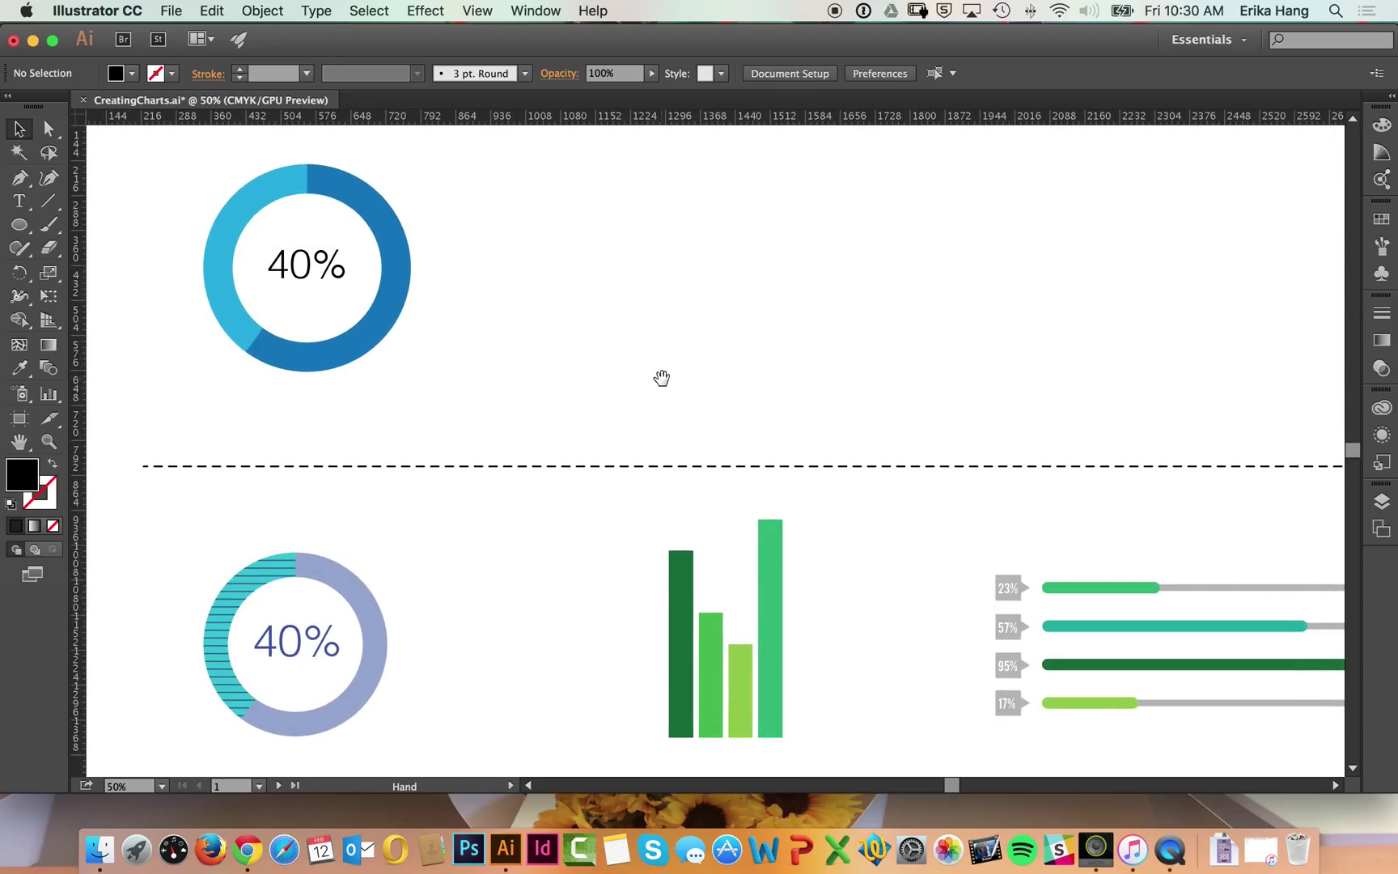
{"action": "key", "text": "space"}
{"action": "left_click", "coordinate": [50, 396]}
{"action": "left_click", "coordinate": [52, 398]}
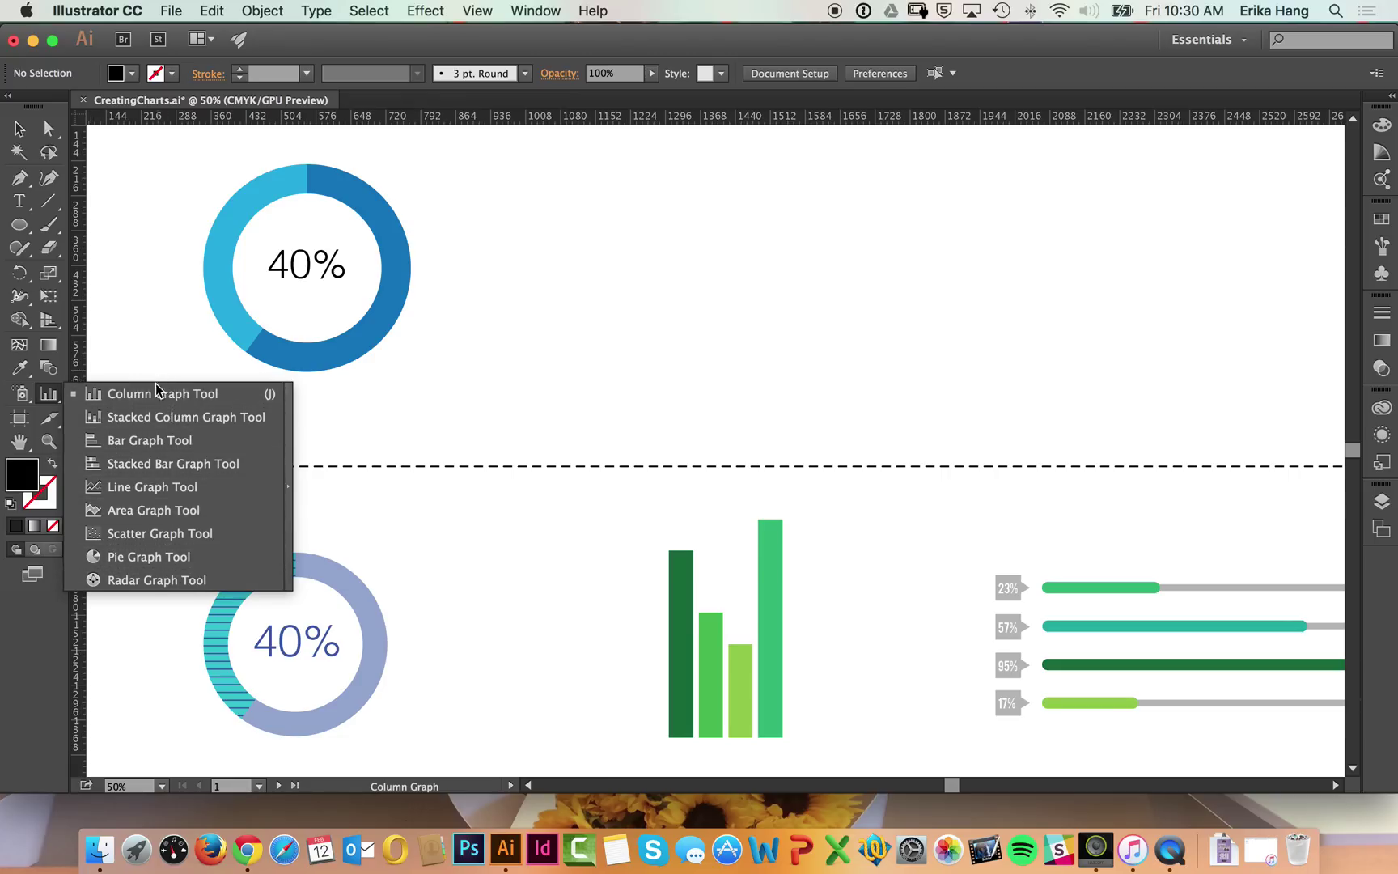
{"action": "left_click", "coordinate": [173, 394]}
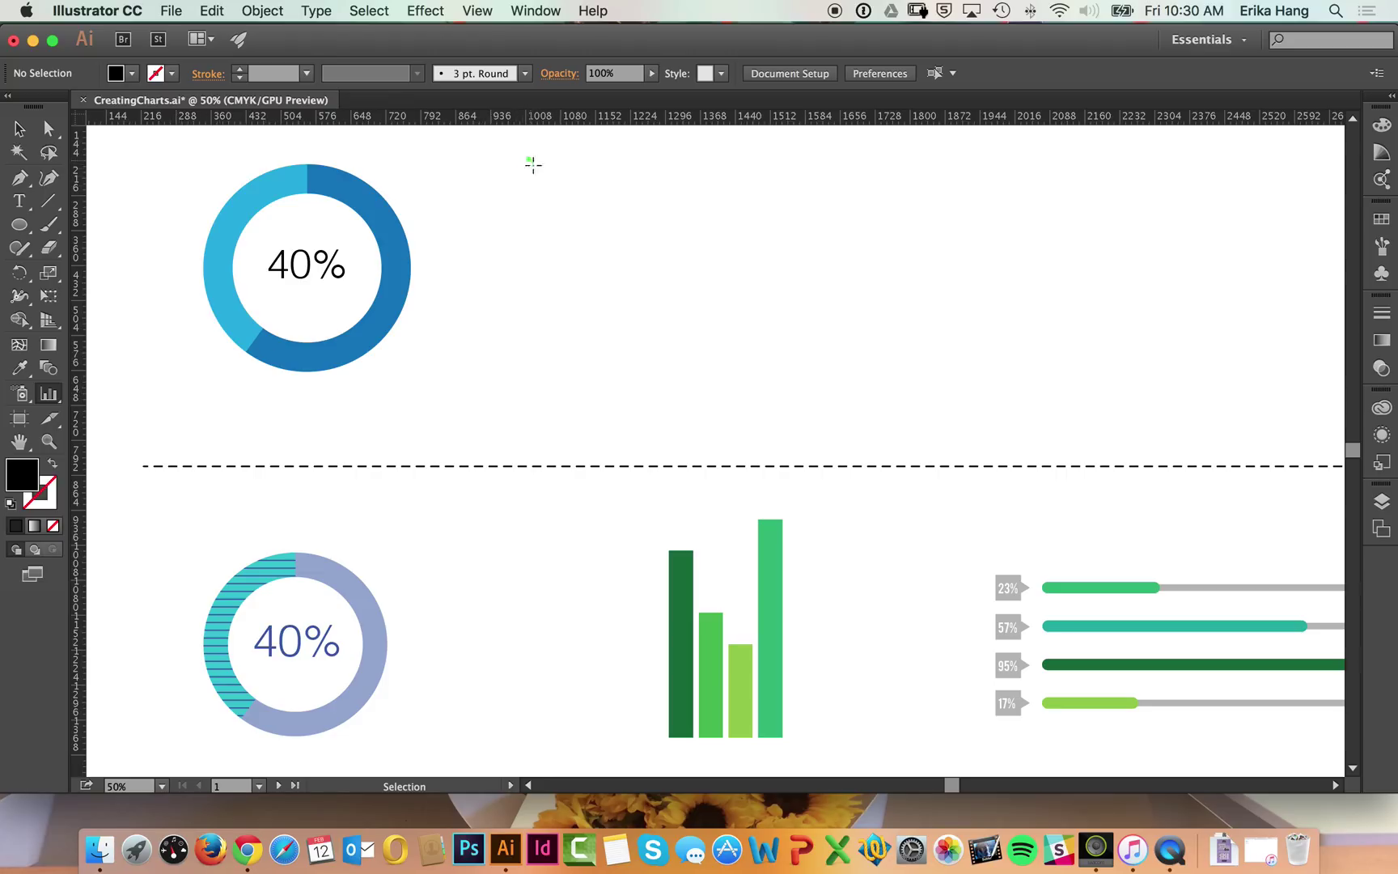
{"action": "left_click_drag", "start_coordinate": [527, 157], "coordinate": [828, 428]}
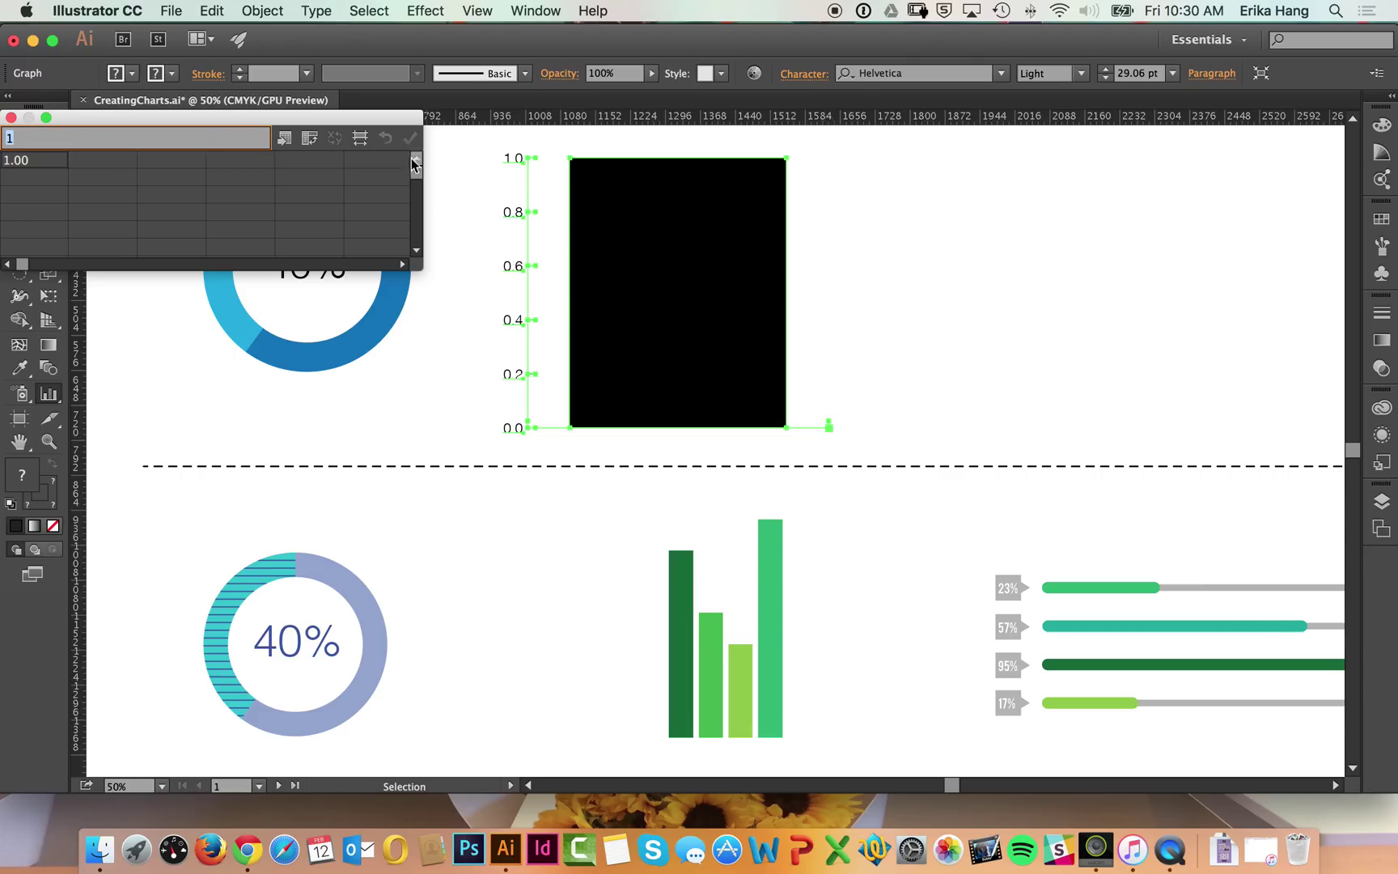
{"action": "left_click_drag", "start_coordinate": [370, 119], "coordinate": [1193, 173]}
{"action": "left_click_drag", "start_coordinate": [986, 155], "coordinate": [969, 164]}
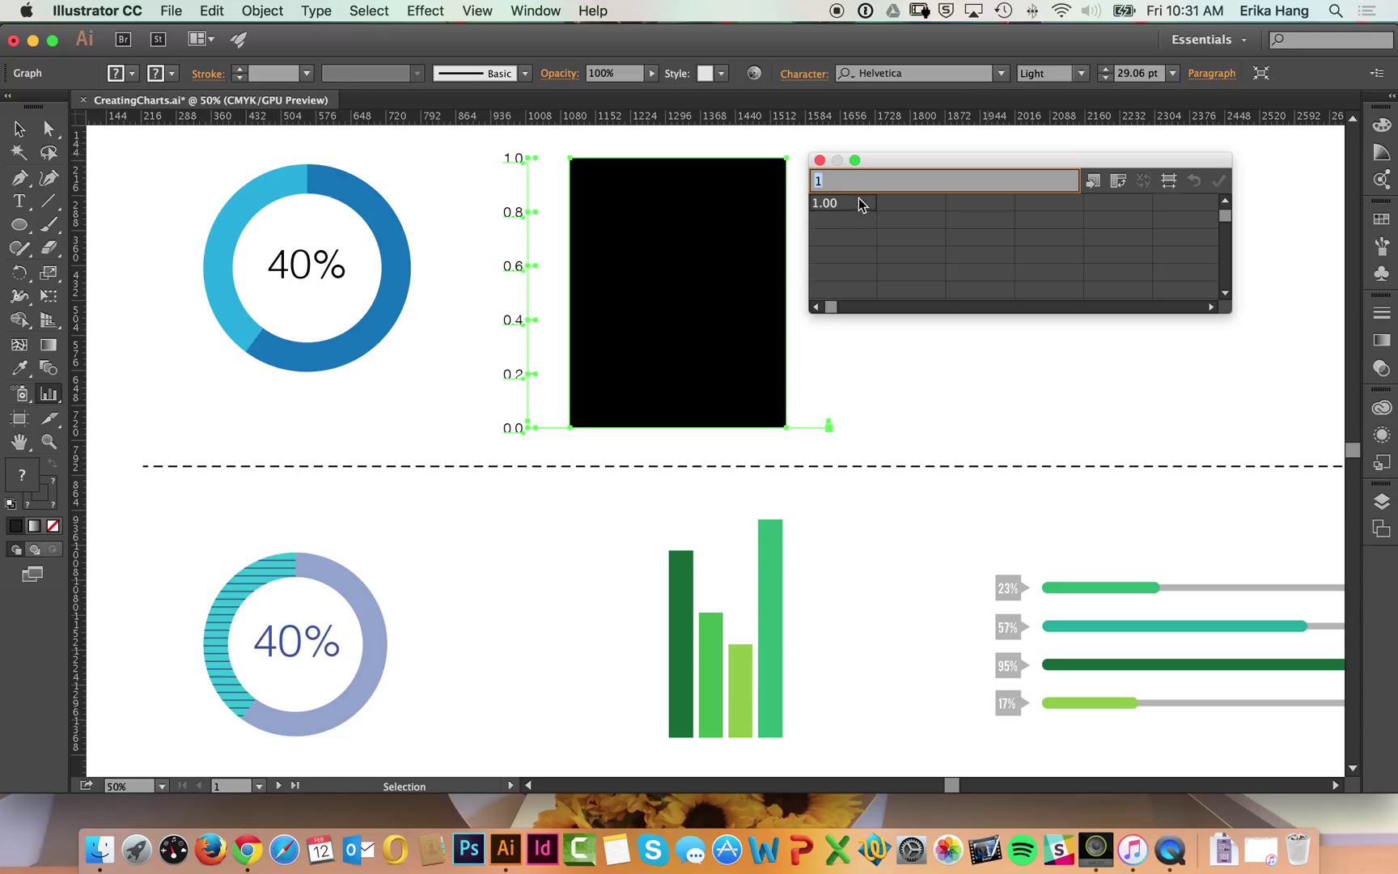
{"action": "type", "text": "40"}
{"action": "left_click", "coordinate": [897, 202]}
{"action": "left_click", "coordinate": [857, 199]}
{"action": "left_click", "coordinate": [820, 159]}
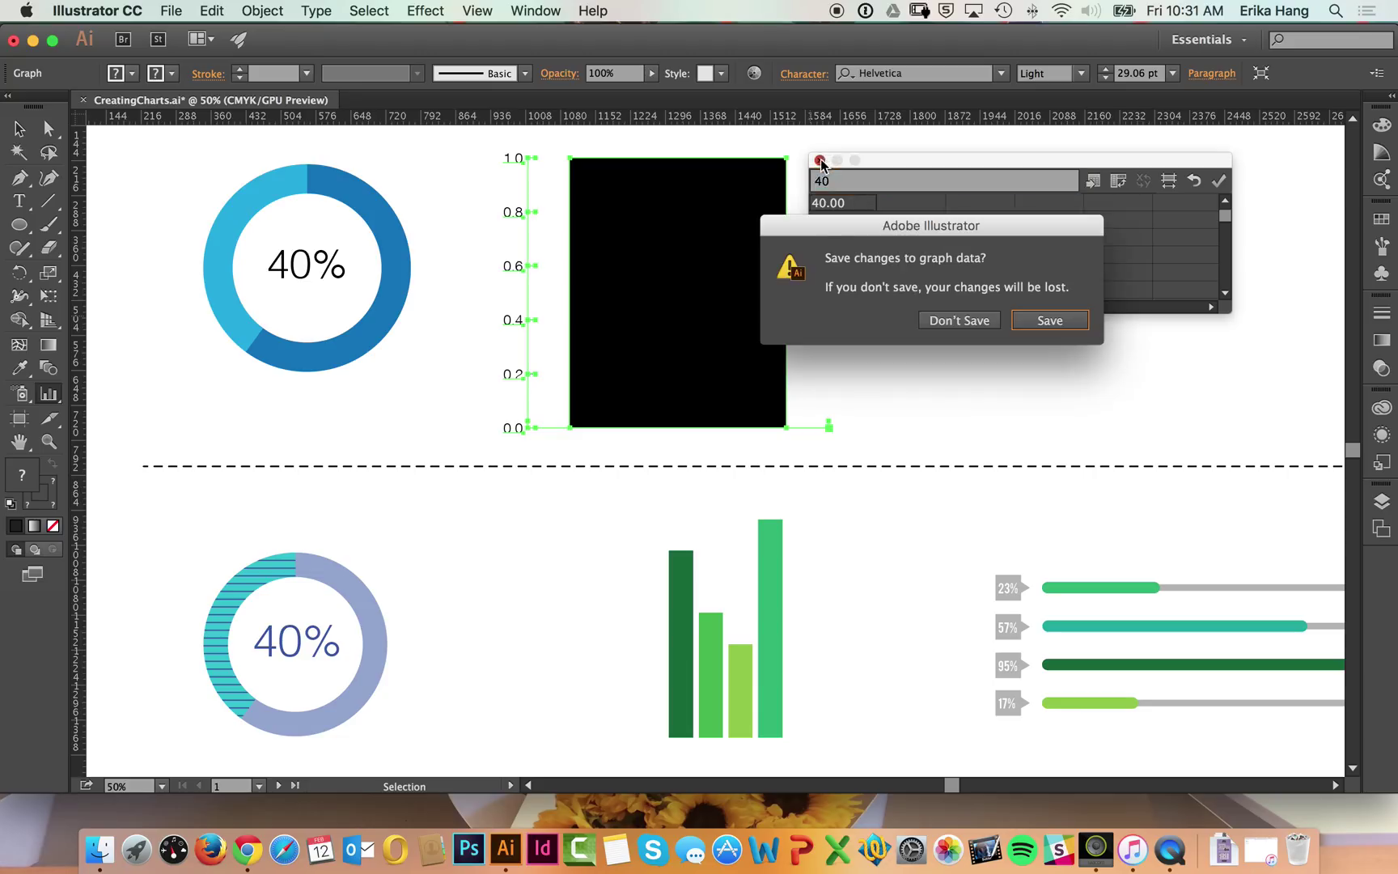
{"action": "left_click", "coordinate": [961, 320]}
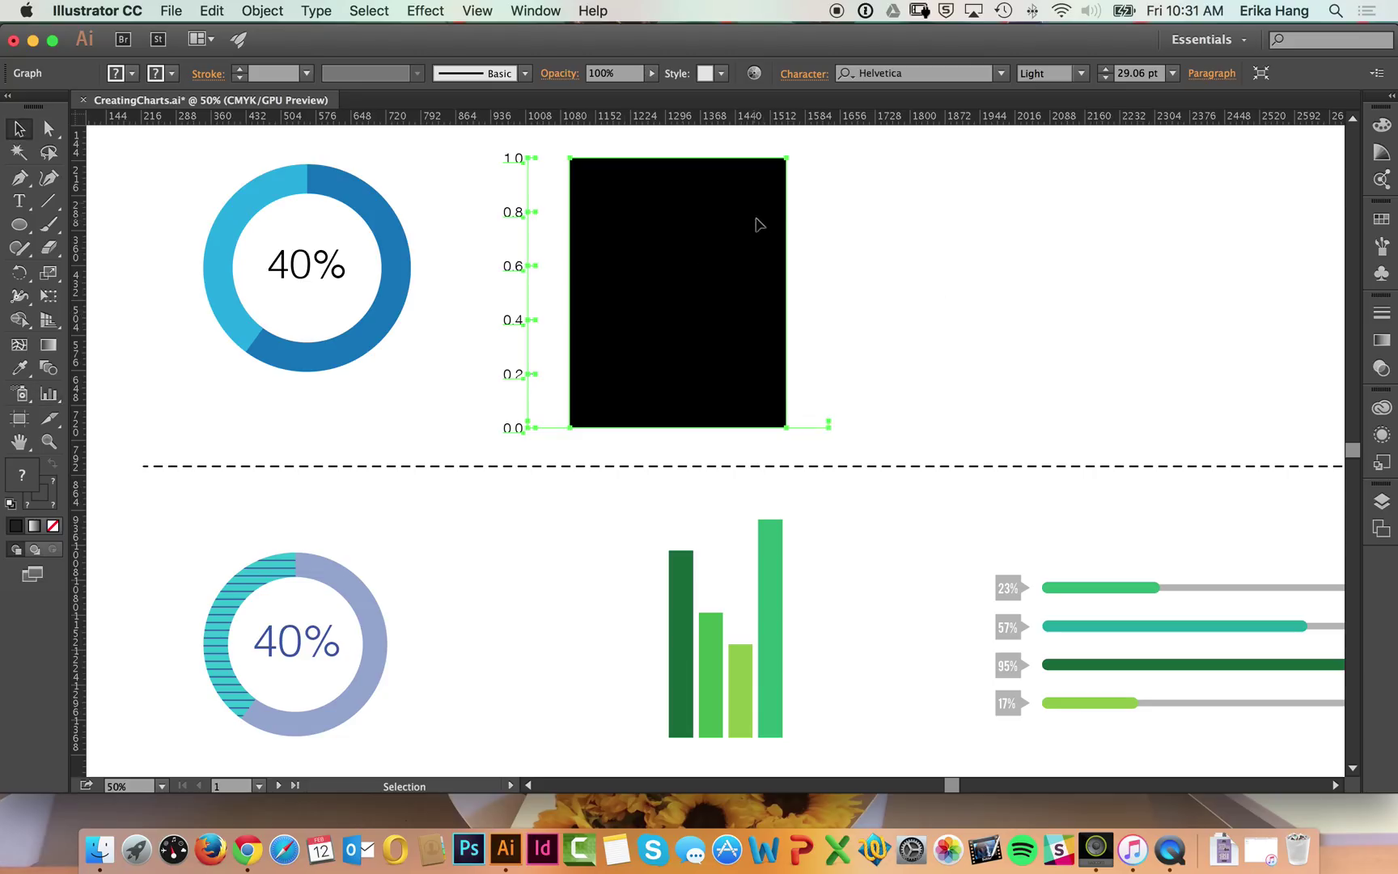
{"action": "key", "text": "super+z"}
- Draw a column graph in the empty area beside the blue donut chart and move its data window clear of it
{"action": "left_click", "coordinate": [52, 395]}
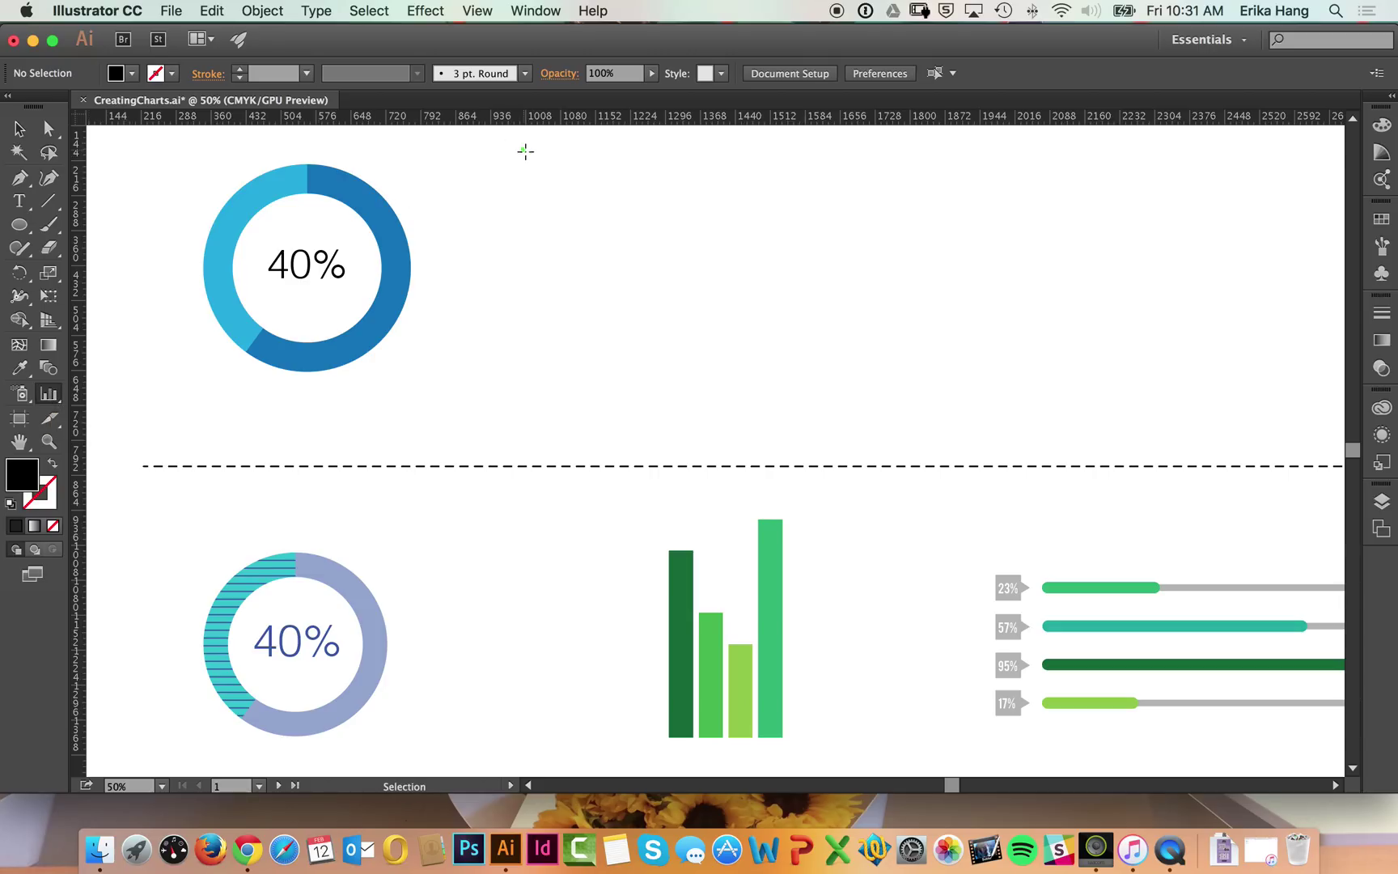
{"action": "left_click_drag", "start_coordinate": [523, 150], "coordinate": [846, 421]}
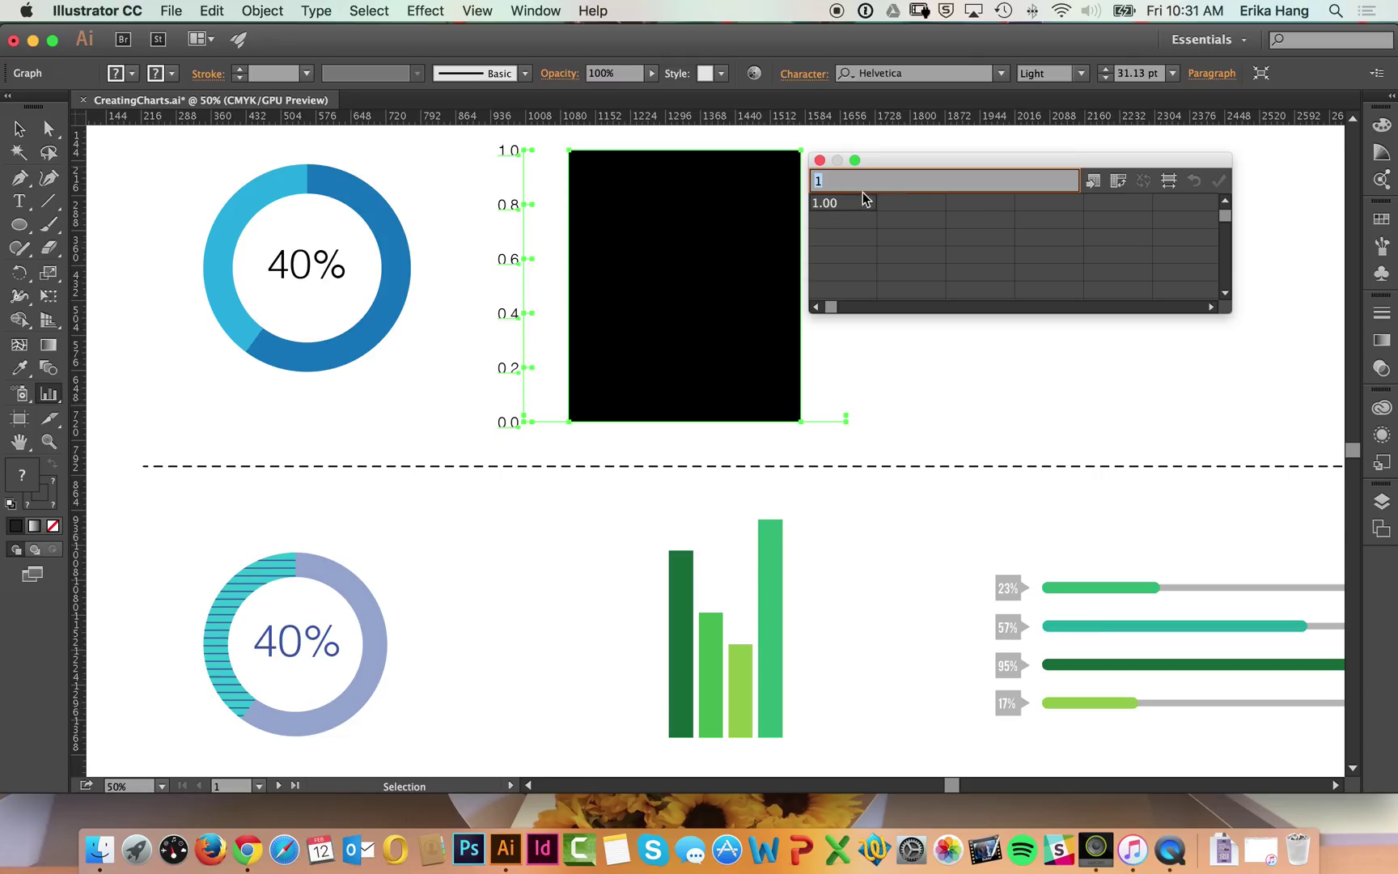
{"action": "left_click_drag", "start_coordinate": [908, 162], "coordinate": [941, 168]}
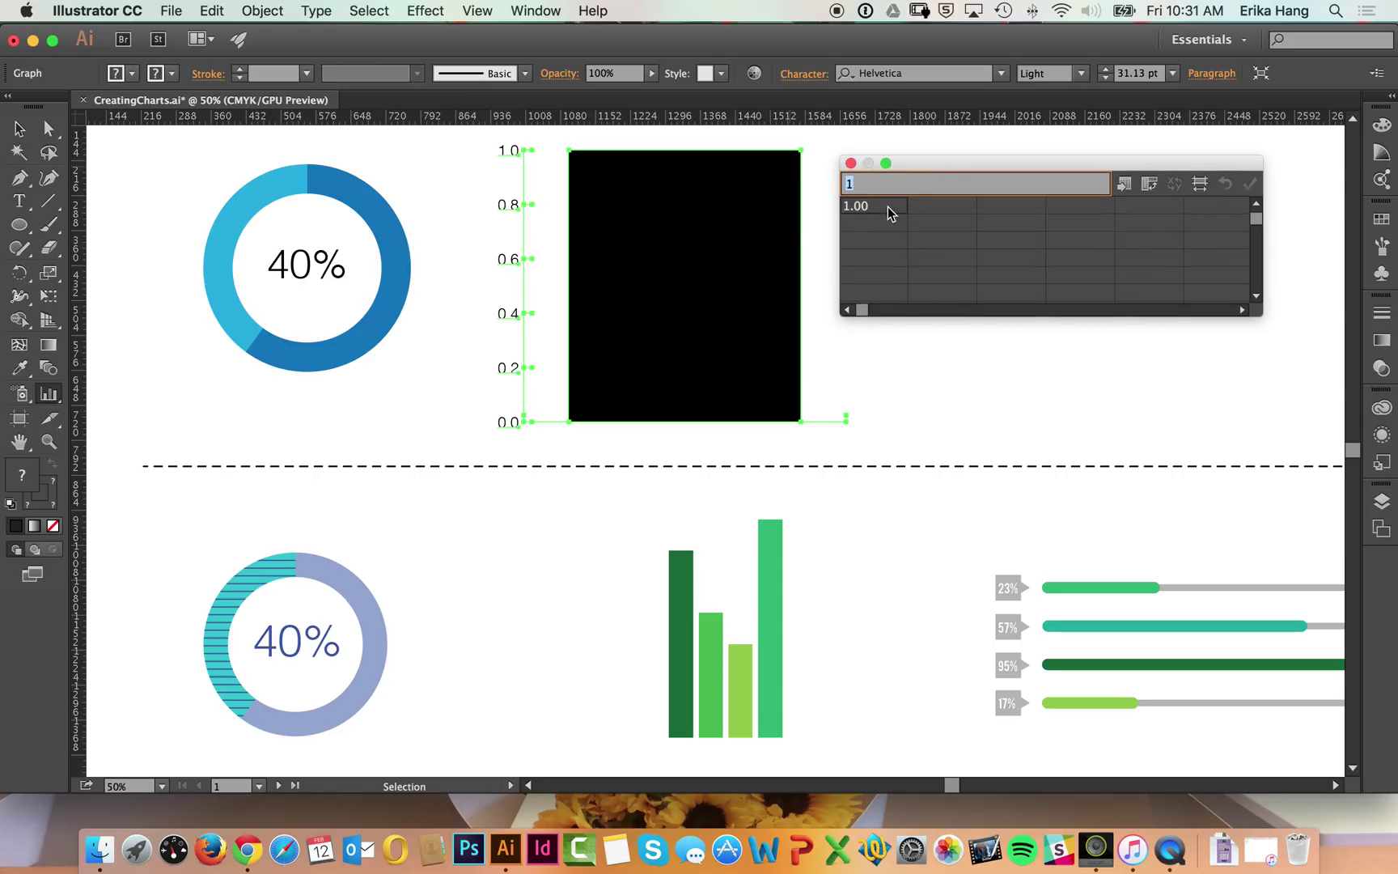
- Enter 40, 57, 35 and 11 across the first row of the graph data and apply them to the column graph
{"action": "type", "text": "40"}
{"action": "left_click", "coordinate": [937, 205]}
{"action": "type", "text": "57"}
{"action": "left_click", "coordinate": [1002, 209]}
{"action": "type", "text": "35"}
{"action": "left_click", "coordinate": [1062, 208]}
{"action": "type", "text": "11"}
{"action": "left_click", "coordinate": [1127, 209]}
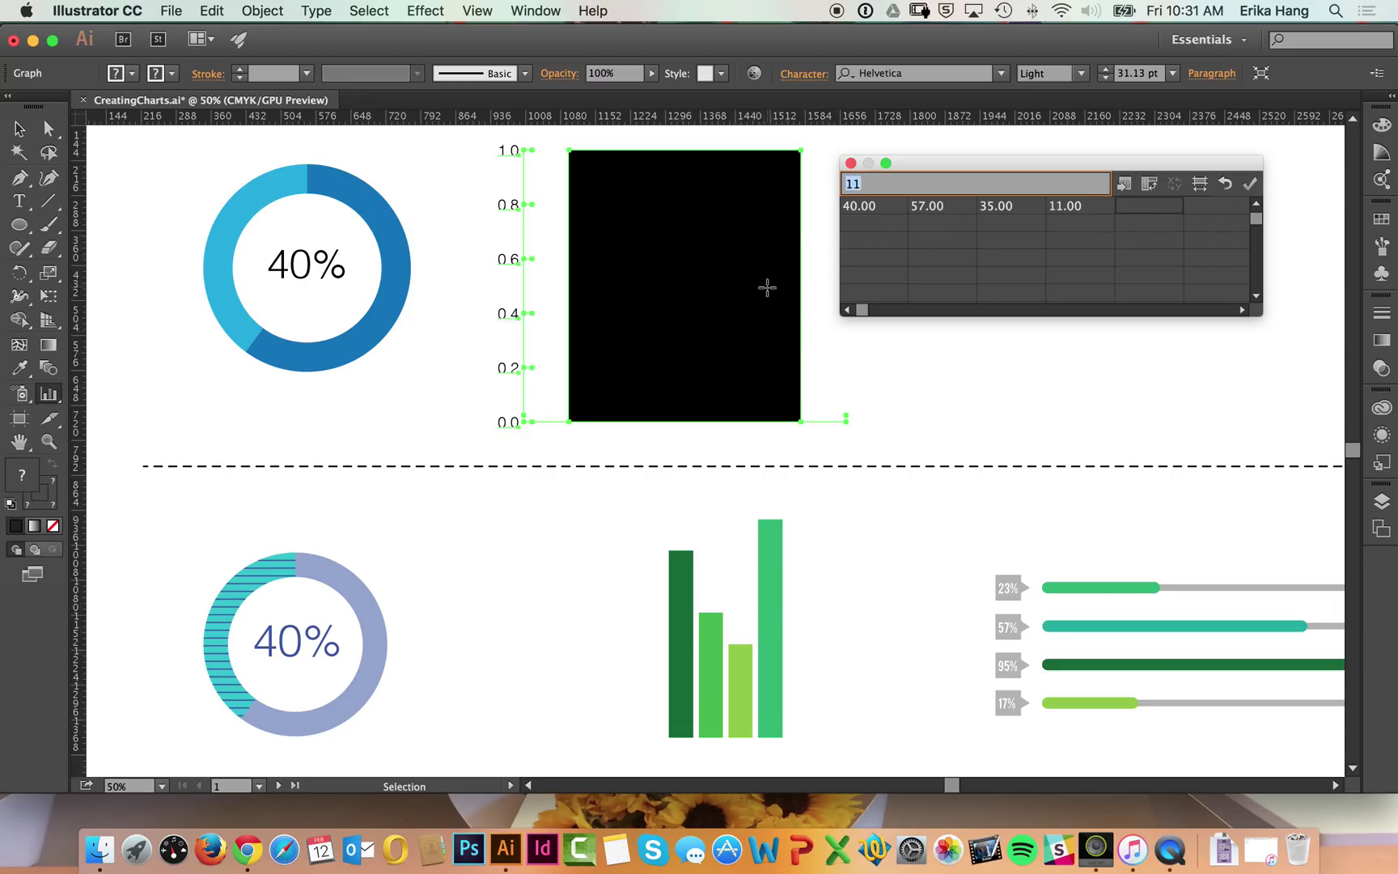
{"action": "left_click", "coordinate": [1251, 185]}
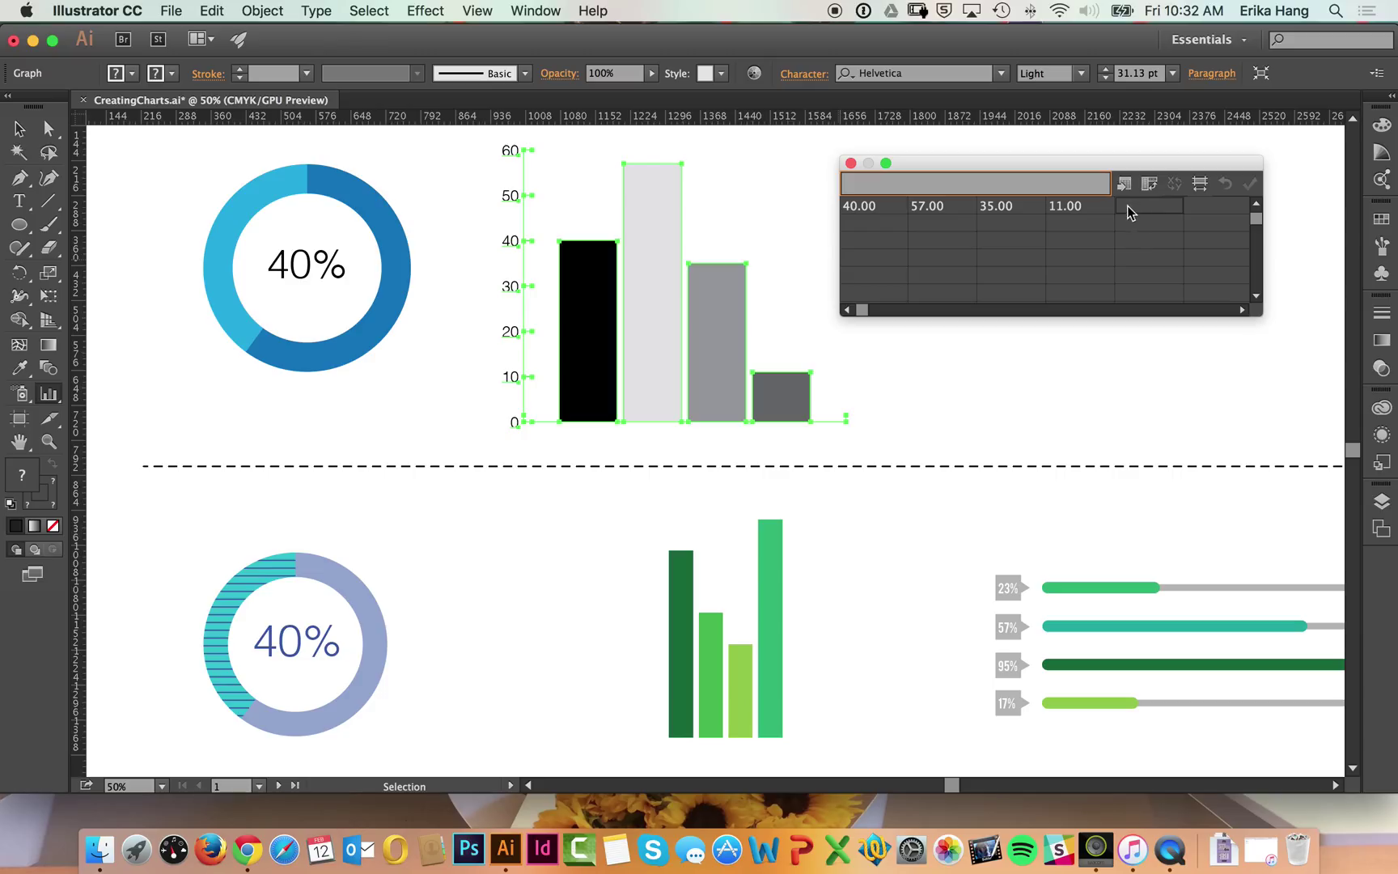
- Add 80 as the fifth value in the graph's first data row and apply it
{"action": "type", "text": "80"}
{"action": "key", "text": "Tab"}
{"action": "left_click", "coordinate": [1250, 184]}
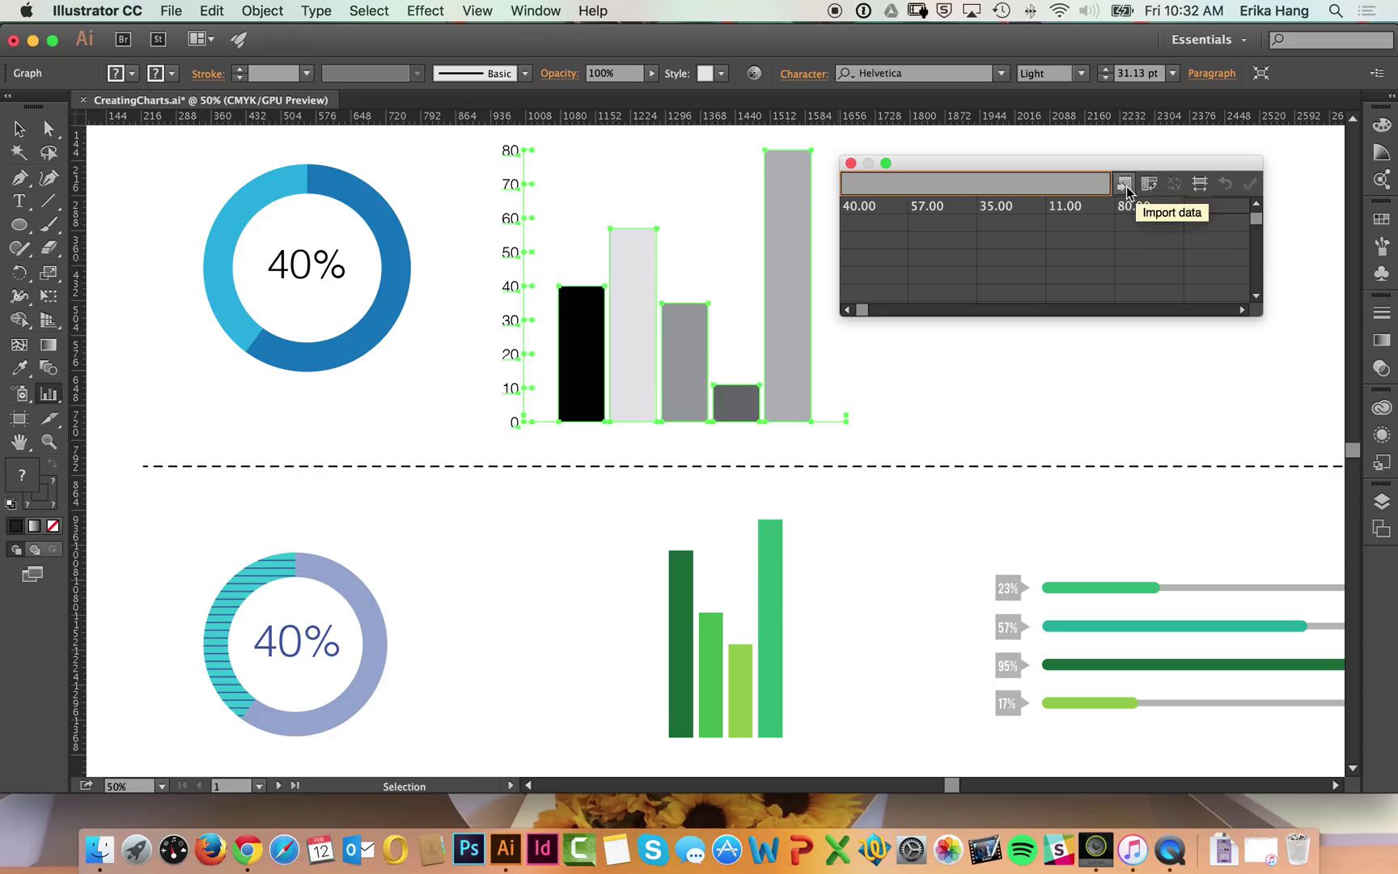
- Close the column graph's data window
{"action": "left_click", "coordinate": [320, 10]}
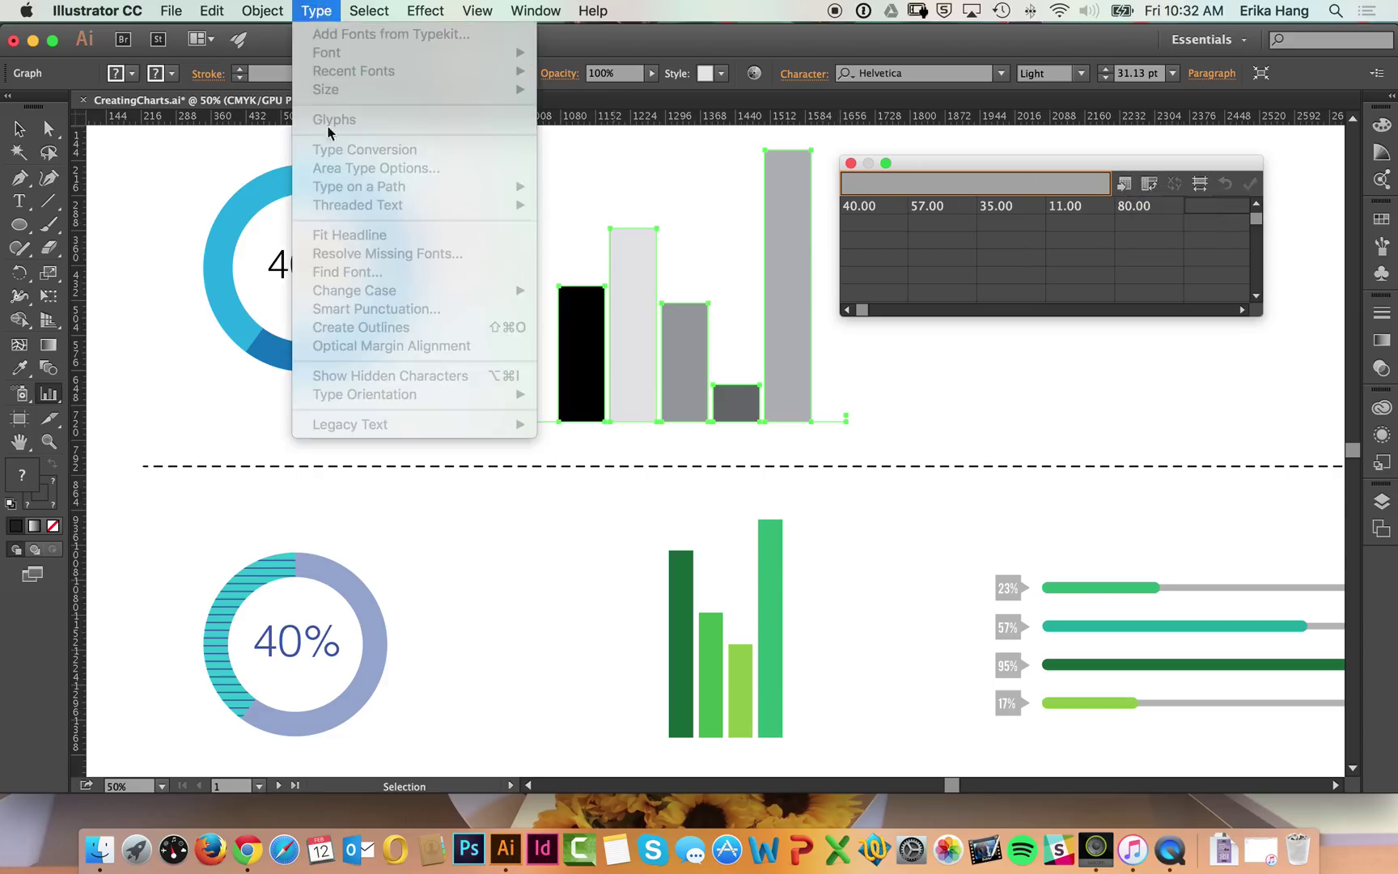
{"action": "left_click", "coordinate": [380, 8]}
{"action": "left_click", "coordinate": [277, 6]}
{"action": "left_click", "coordinate": [277, 6]}
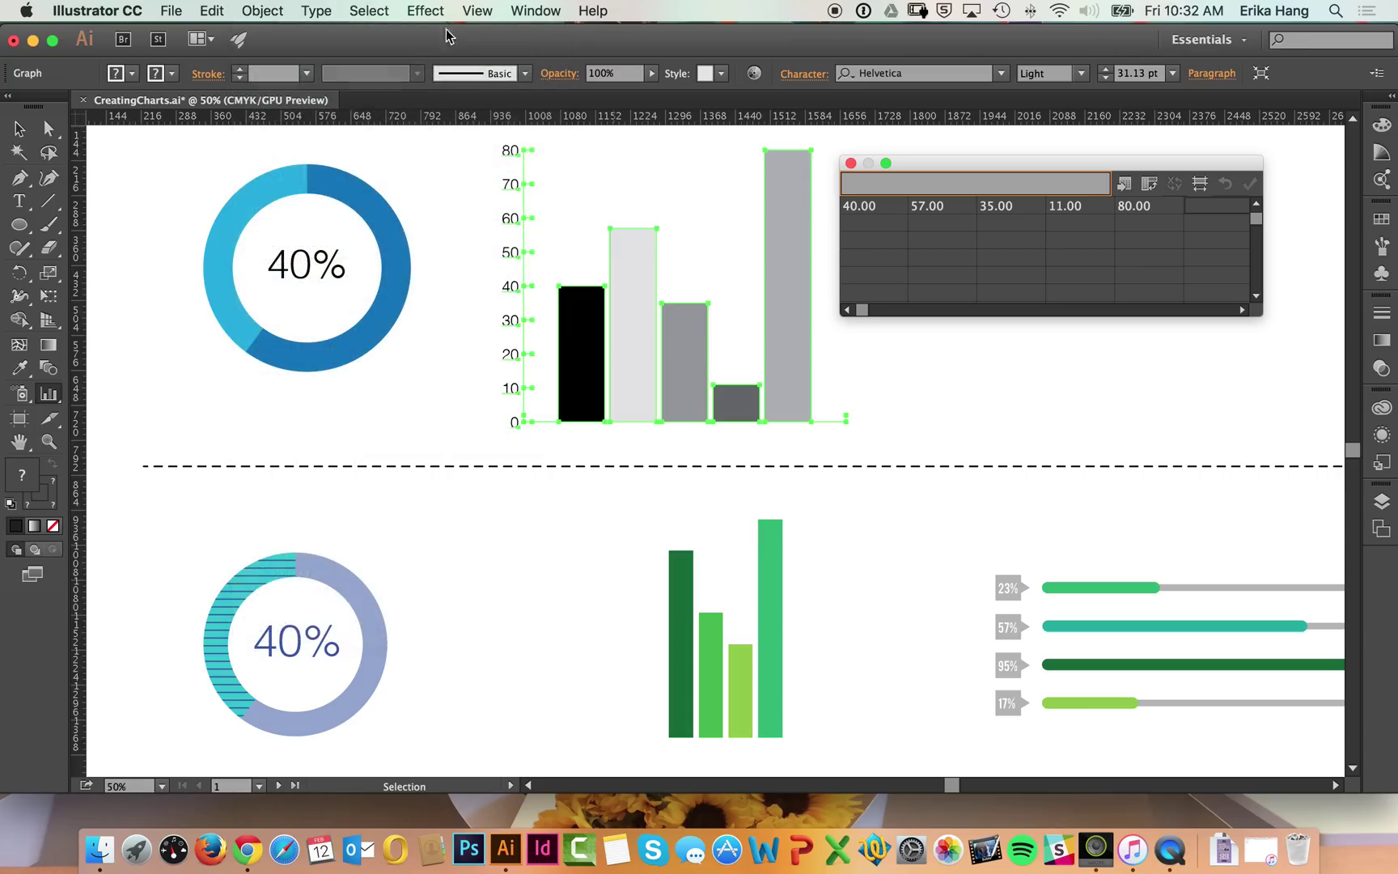
{"action": "left_click_drag", "start_coordinate": [889, 163], "coordinate": [881, 160]}
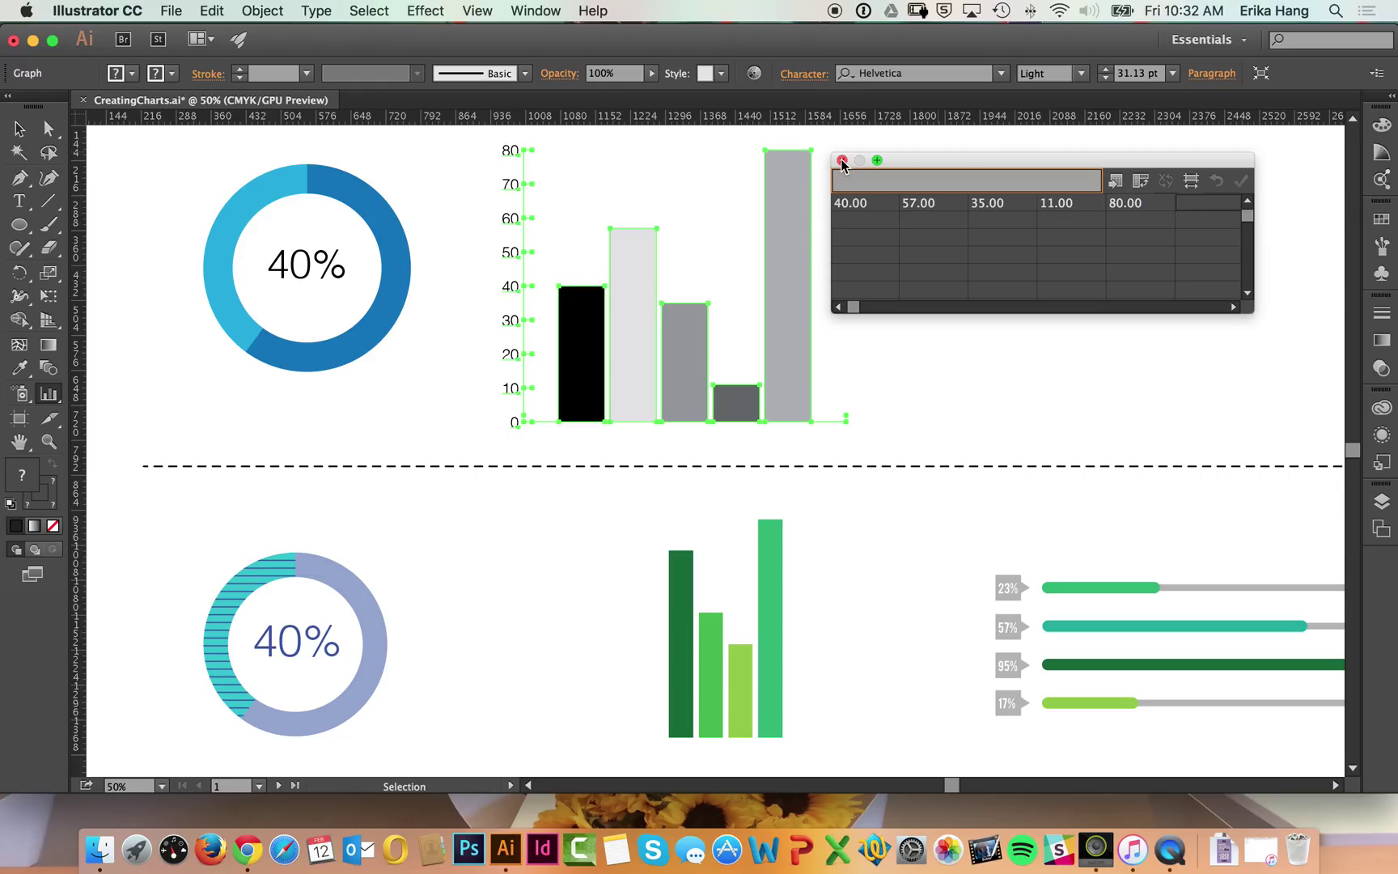
{"action": "left_click", "coordinate": [841, 160]}
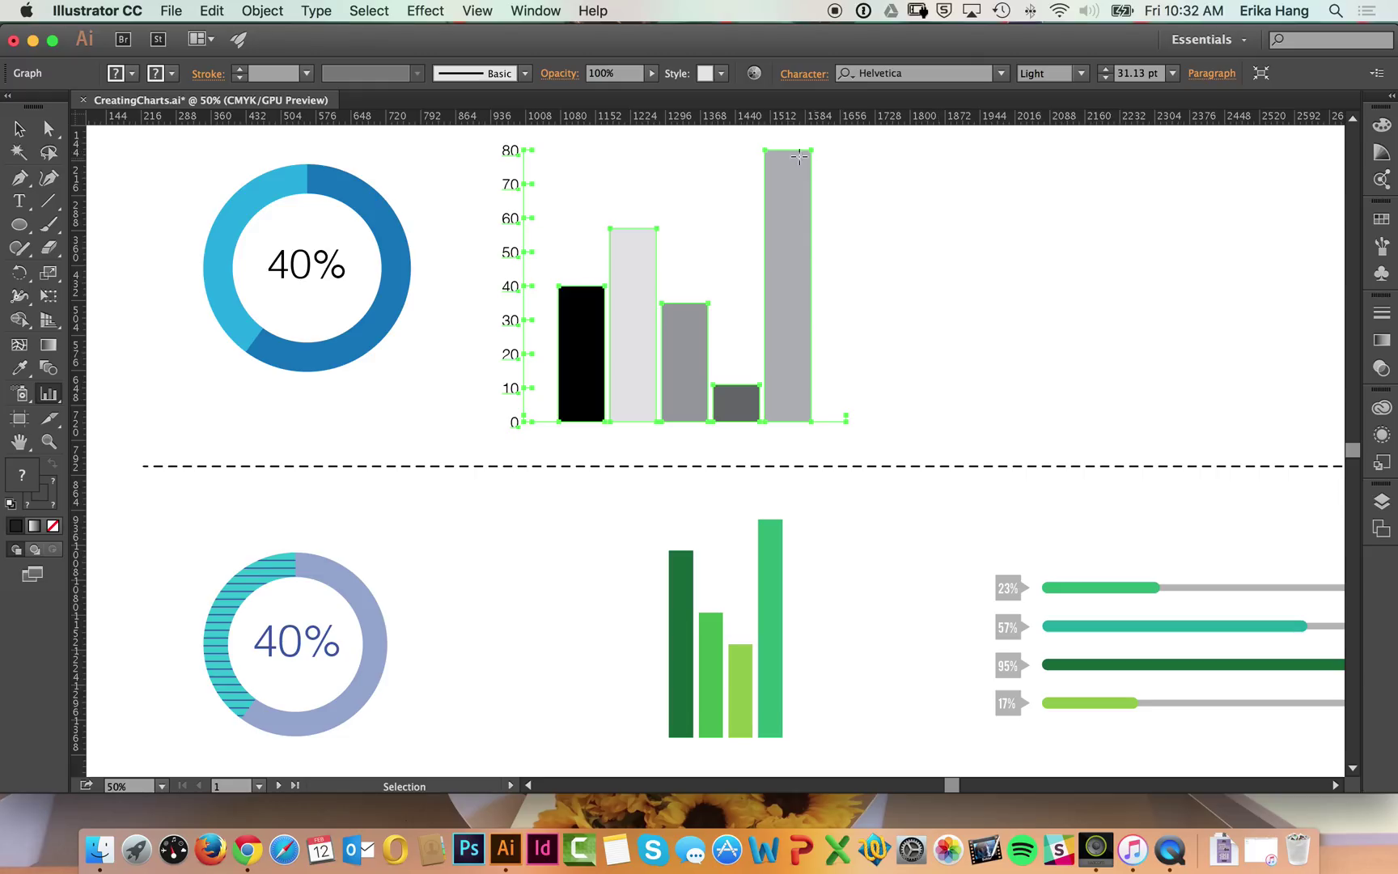
- Reopen the data of the selected column graph for review, and close it without changes
{"action": "left_click", "coordinate": [377, 9]}
{"action": "mouse_move", "coordinate": [324, 12]}
{"action": "mouse_move", "coordinate": [271, 12]}
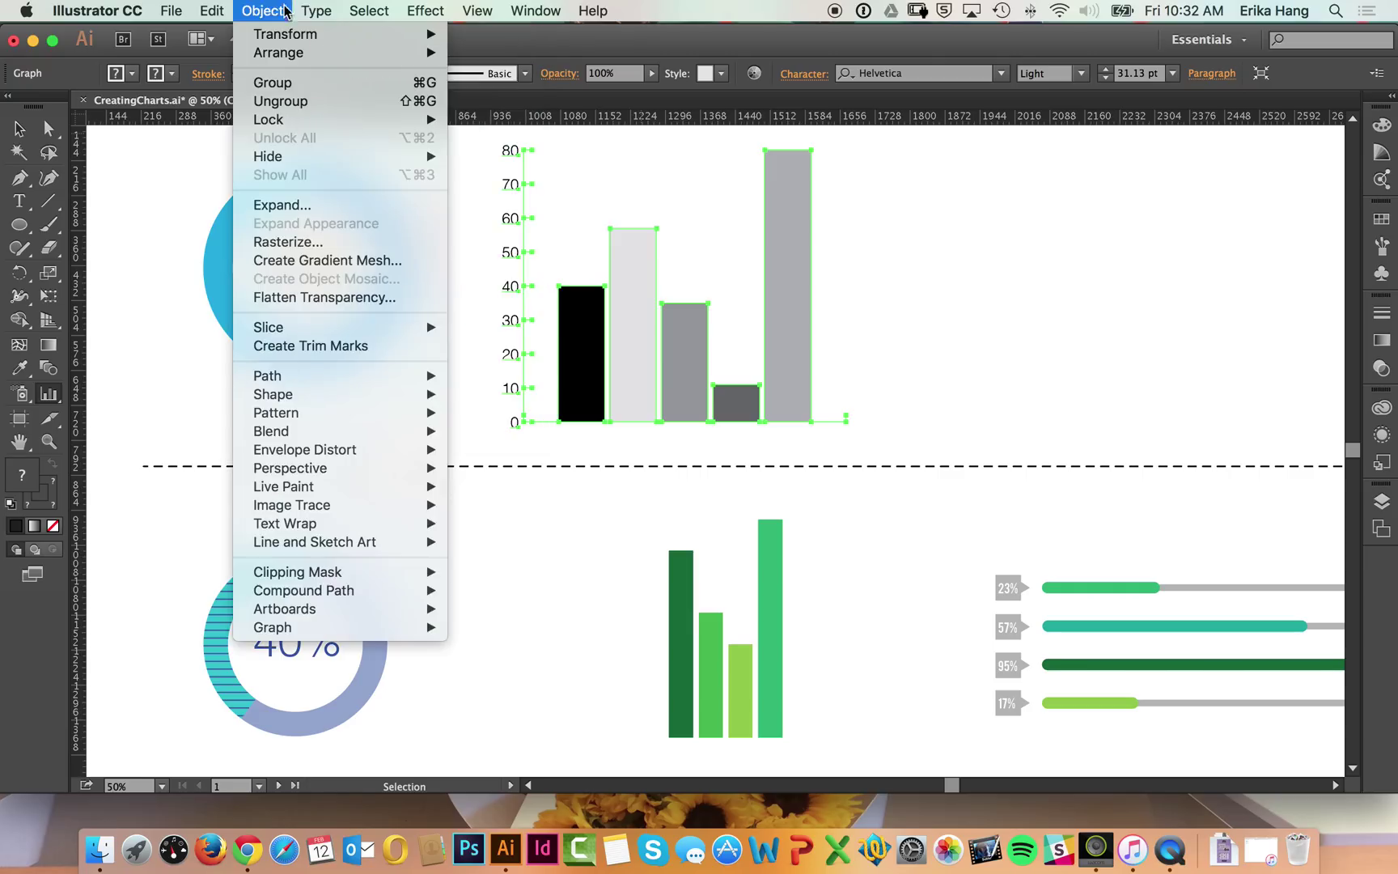
{"action": "mouse_move", "coordinate": [424, 630]}
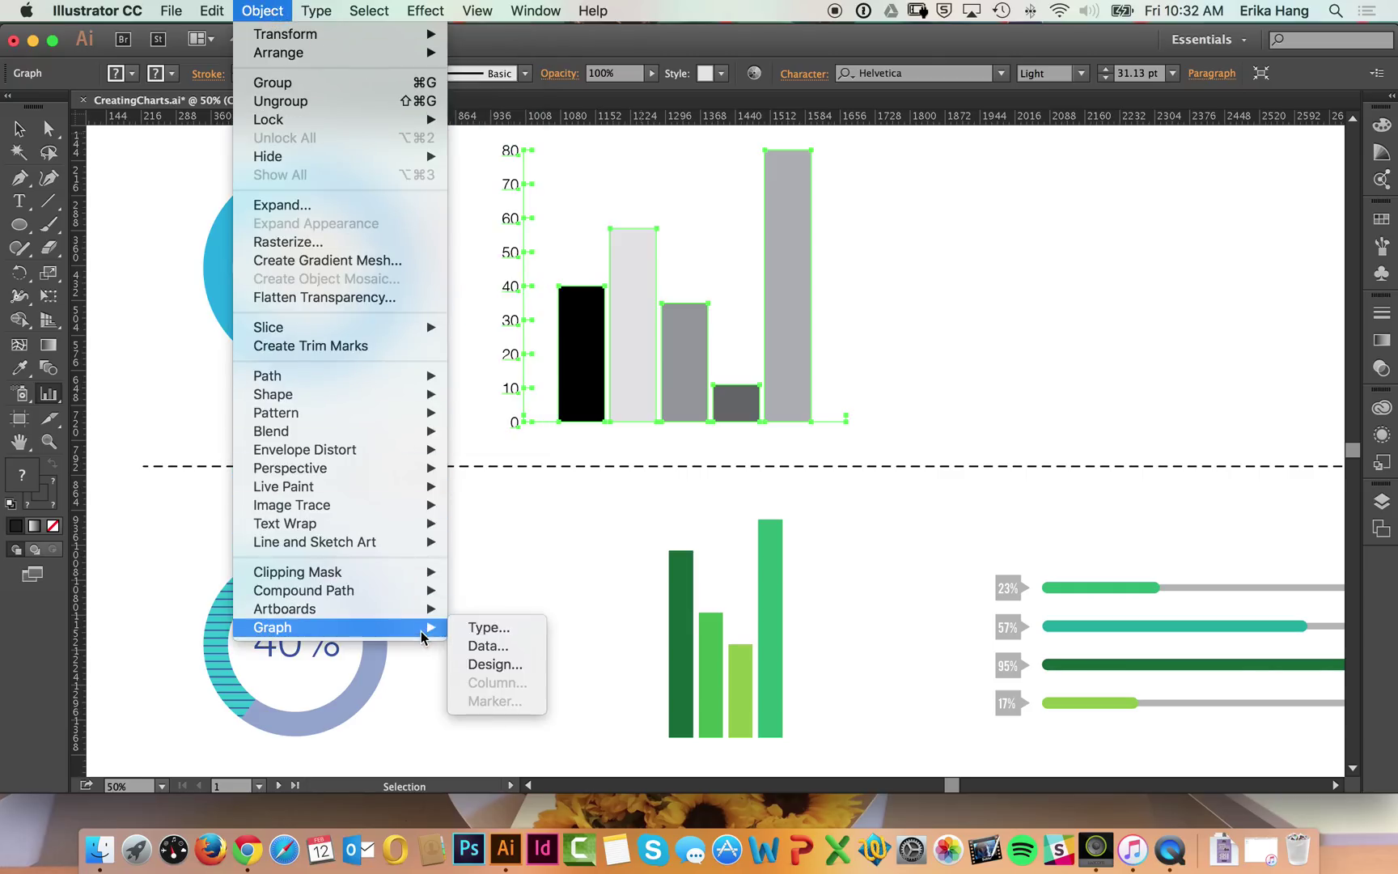
{"action": "left_click", "coordinate": [503, 646]}
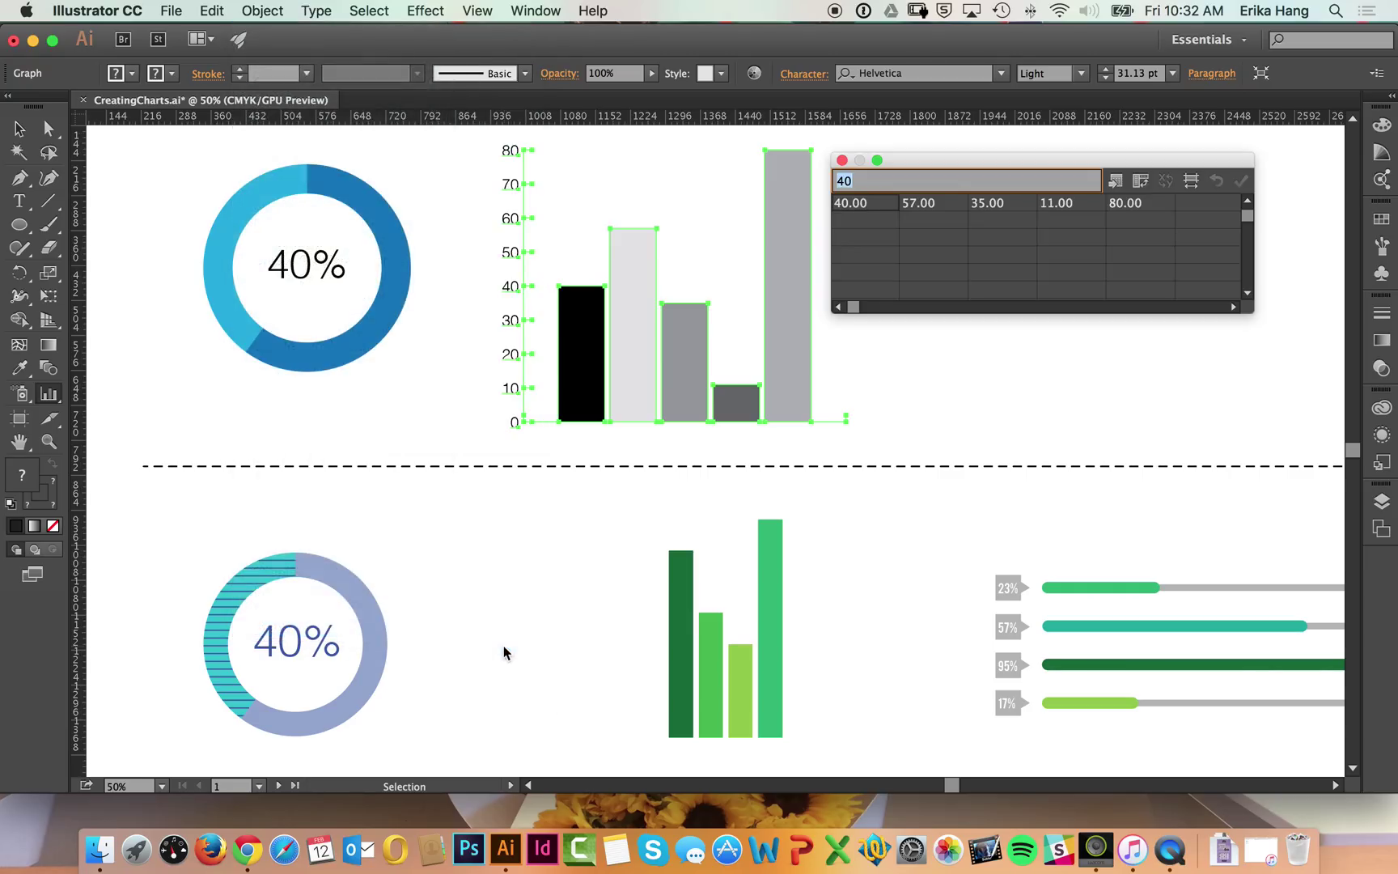
{"action": "left_click", "coordinate": [275, 9]}
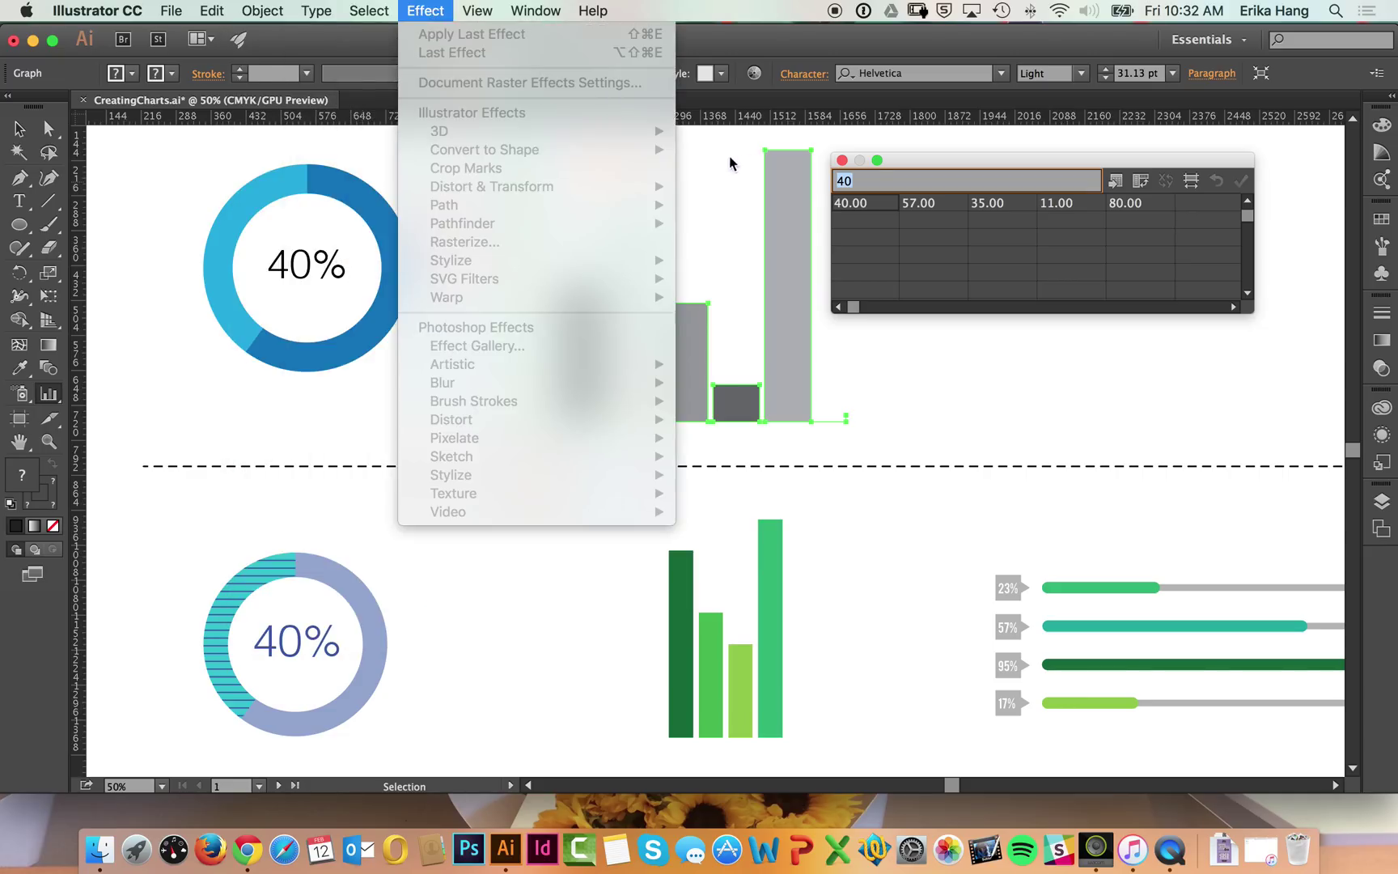
{"action": "left_click", "coordinate": [842, 164]}
{"action": "left_click", "coordinate": [842, 161]}
- Review the column graph's Graph Type settings, including the Value Axis options, and cancel without applying changes
{"action": "left_click", "coordinate": [267, 10]}
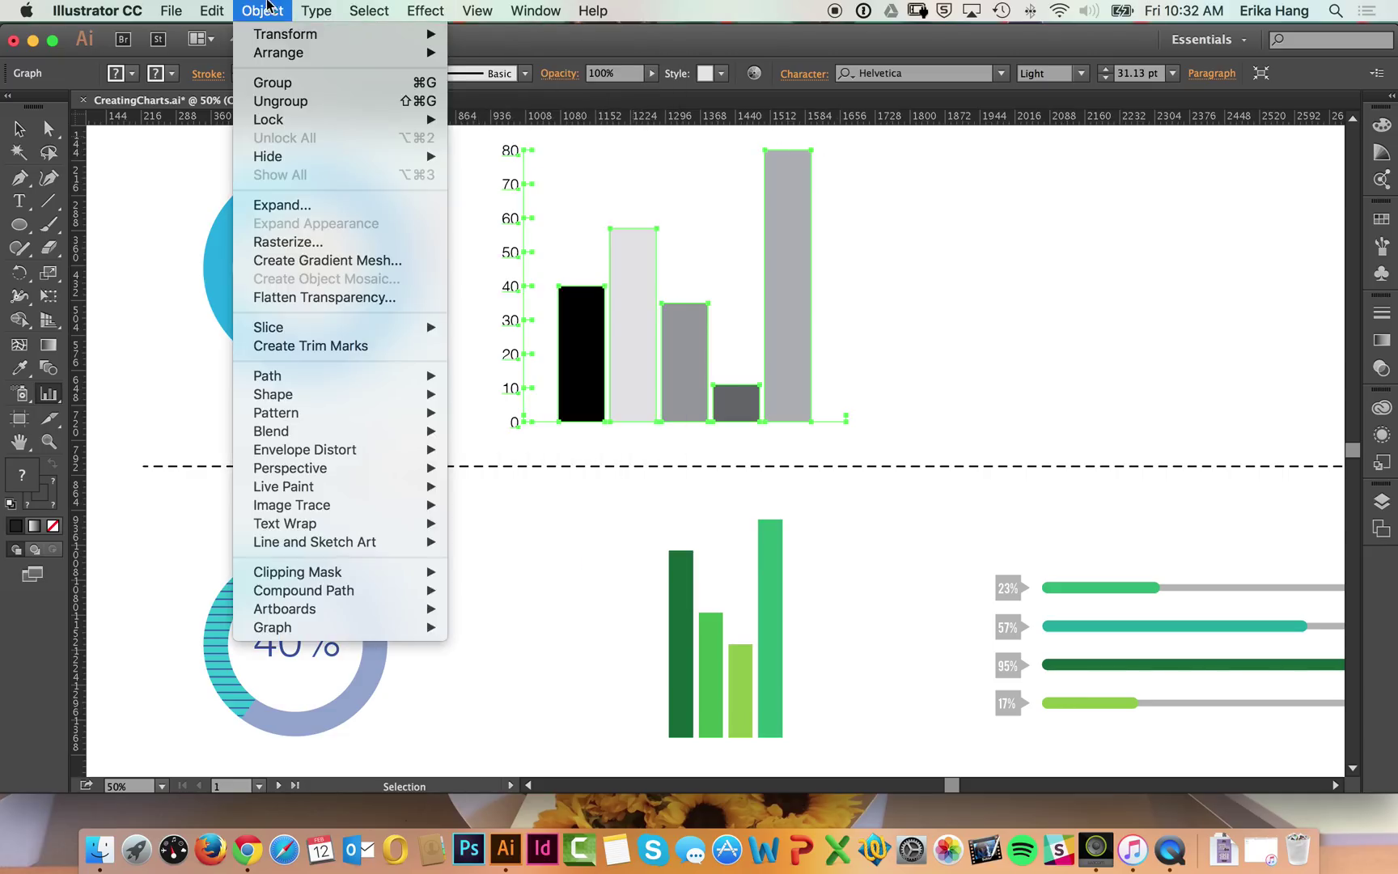
{"action": "mouse_move", "coordinate": [376, 639]}
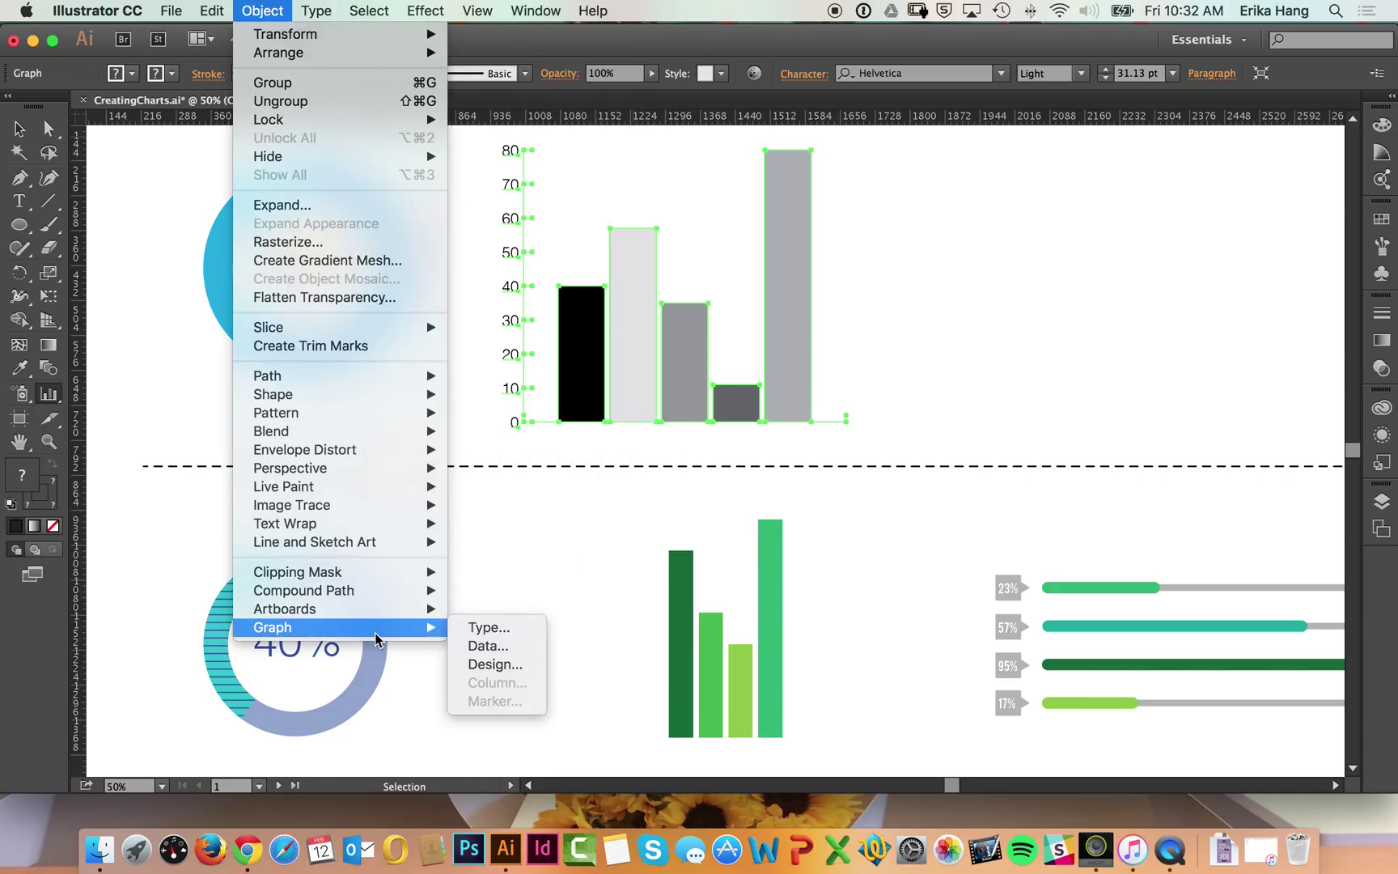
{"action": "left_click", "coordinate": [498, 633]}
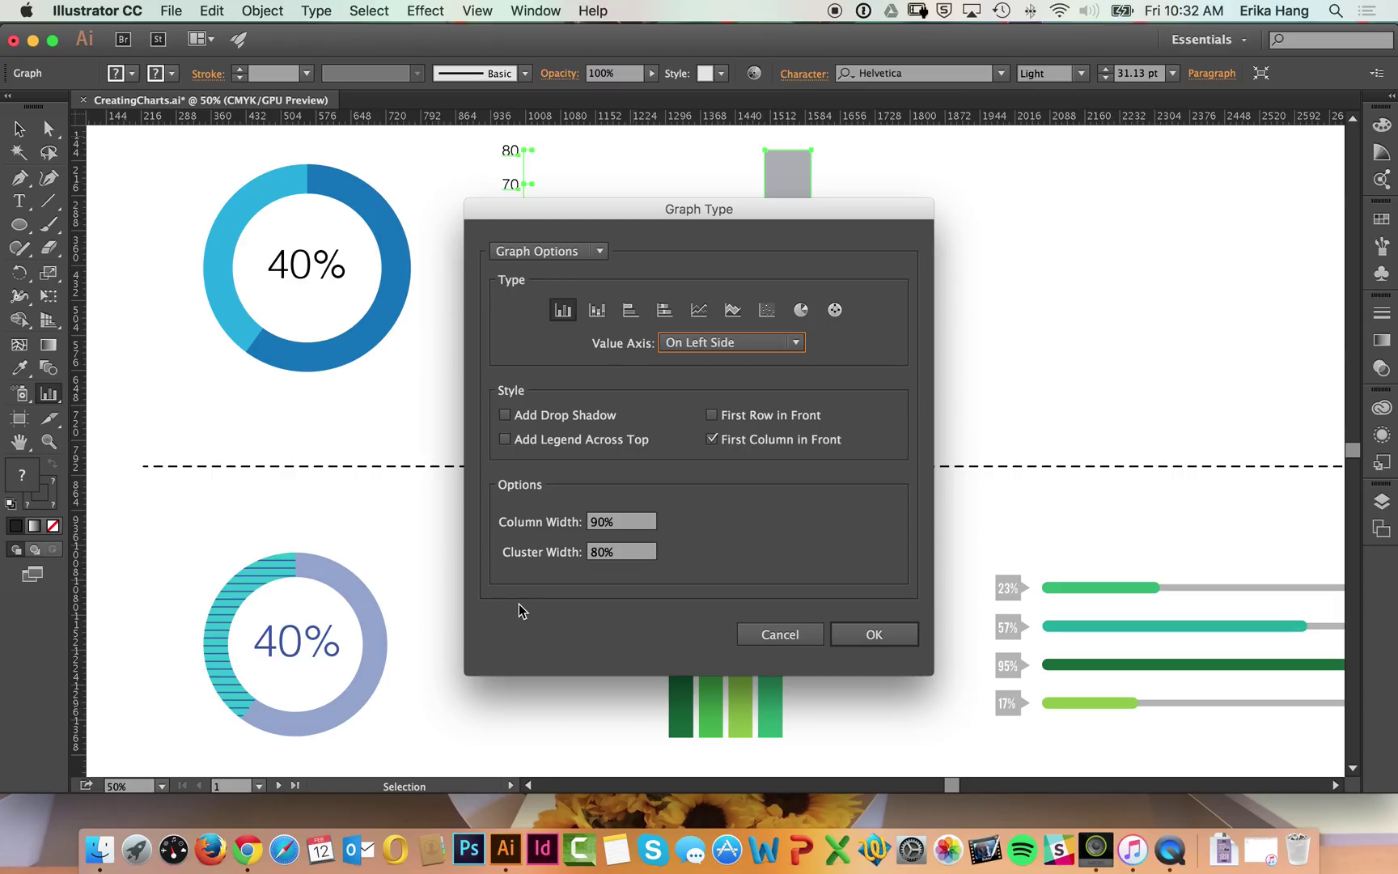
{"action": "left_click", "coordinate": [591, 251]}
{"action": "left_click", "coordinate": [578, 290]}
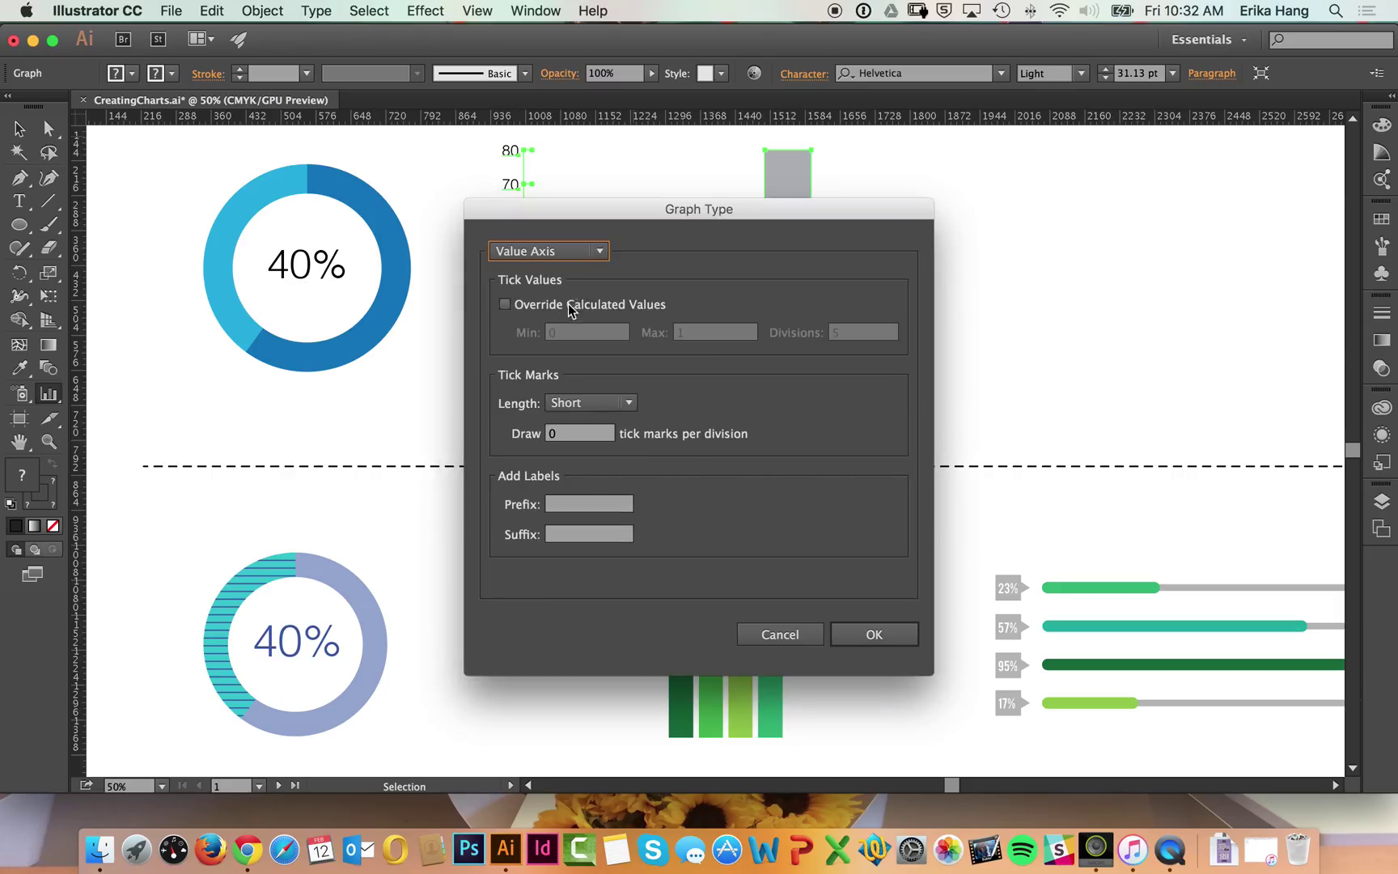
{"action": "left_click", "coordinate": [572, 306]}
{"action": "left_click", "coordinate": [790, 636]}
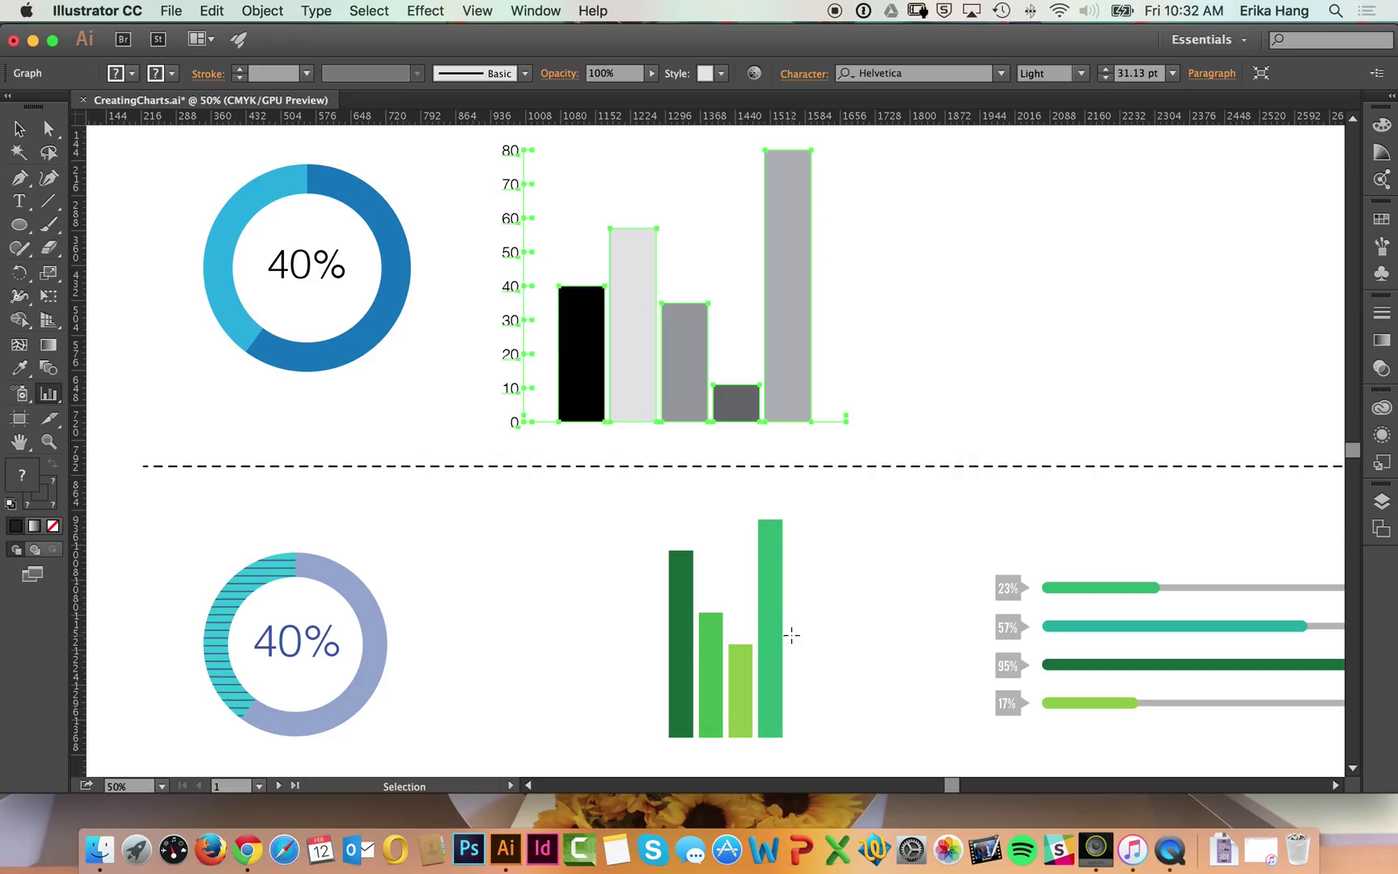
- Deselect the column graph and examine its bars and value axis as one selectable object
{"action": "left_click", "coordinate": [19, 128]}
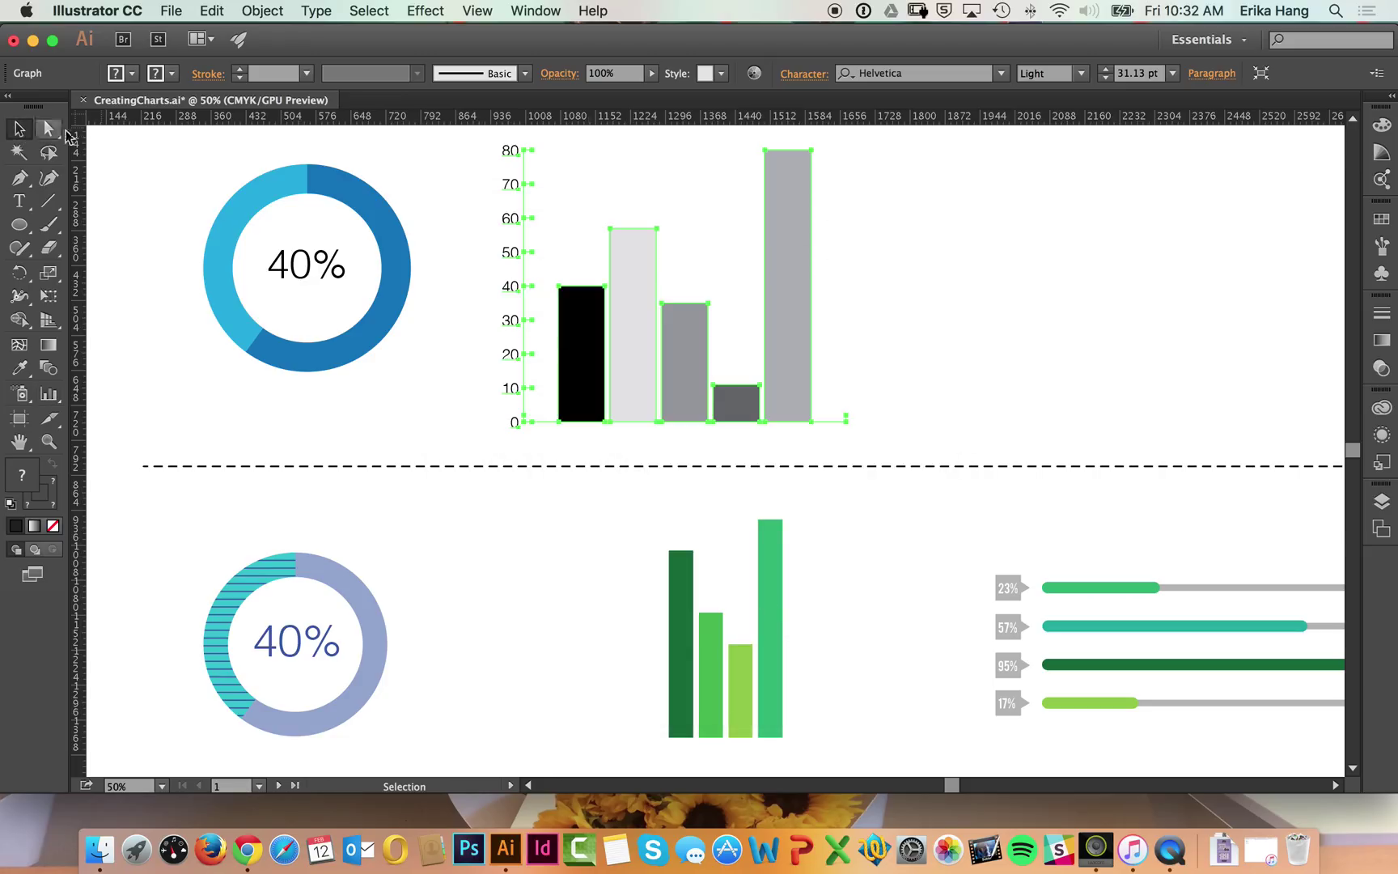
{"action": "left_click", "coordinate": [892, 274]}
{"action": "key", "text": "space"}
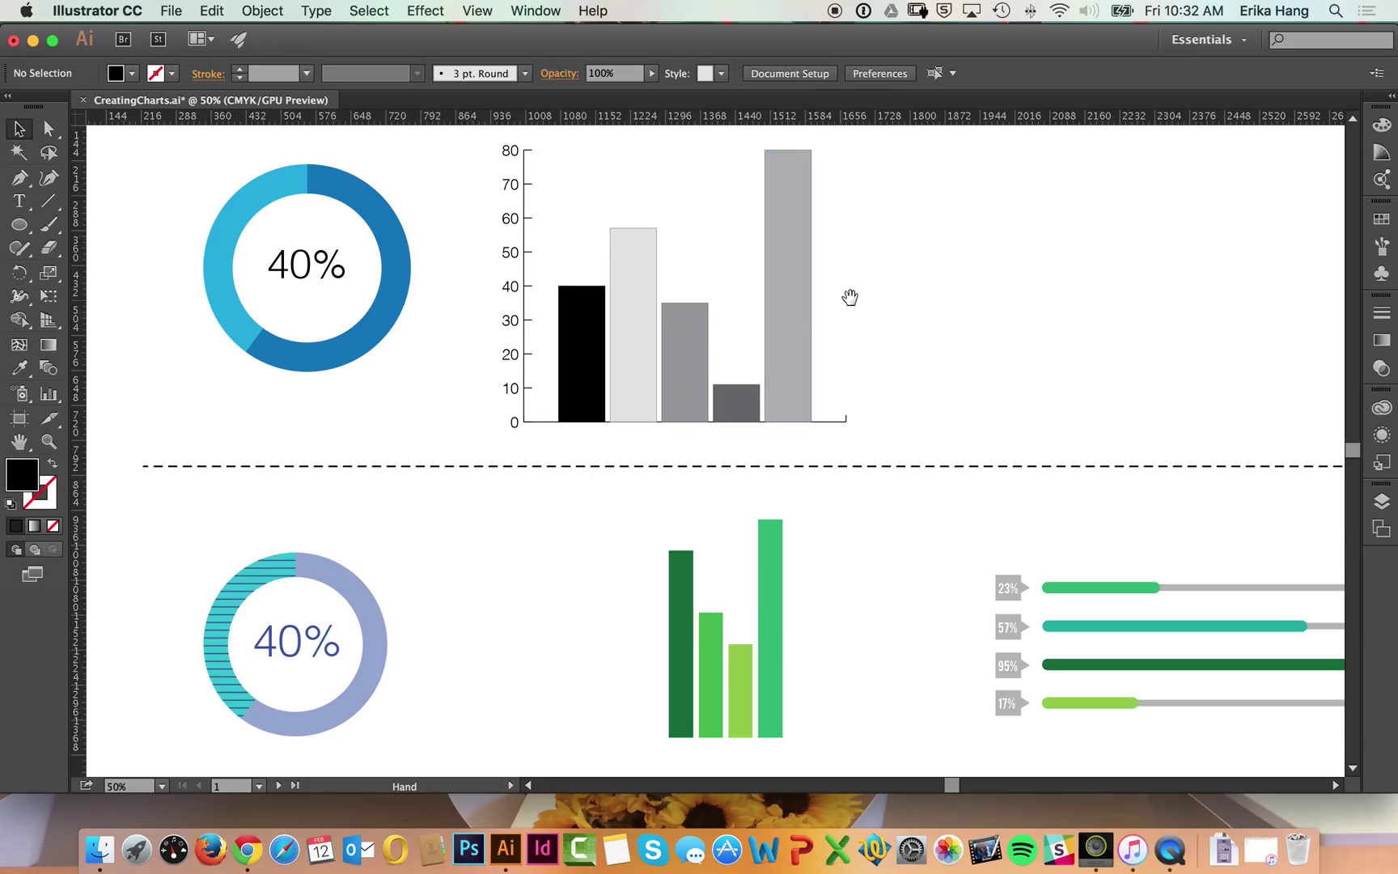
{"action": "left_click_drag", "start_coordinate": [852, 296], "coordinate": [843, 353]}
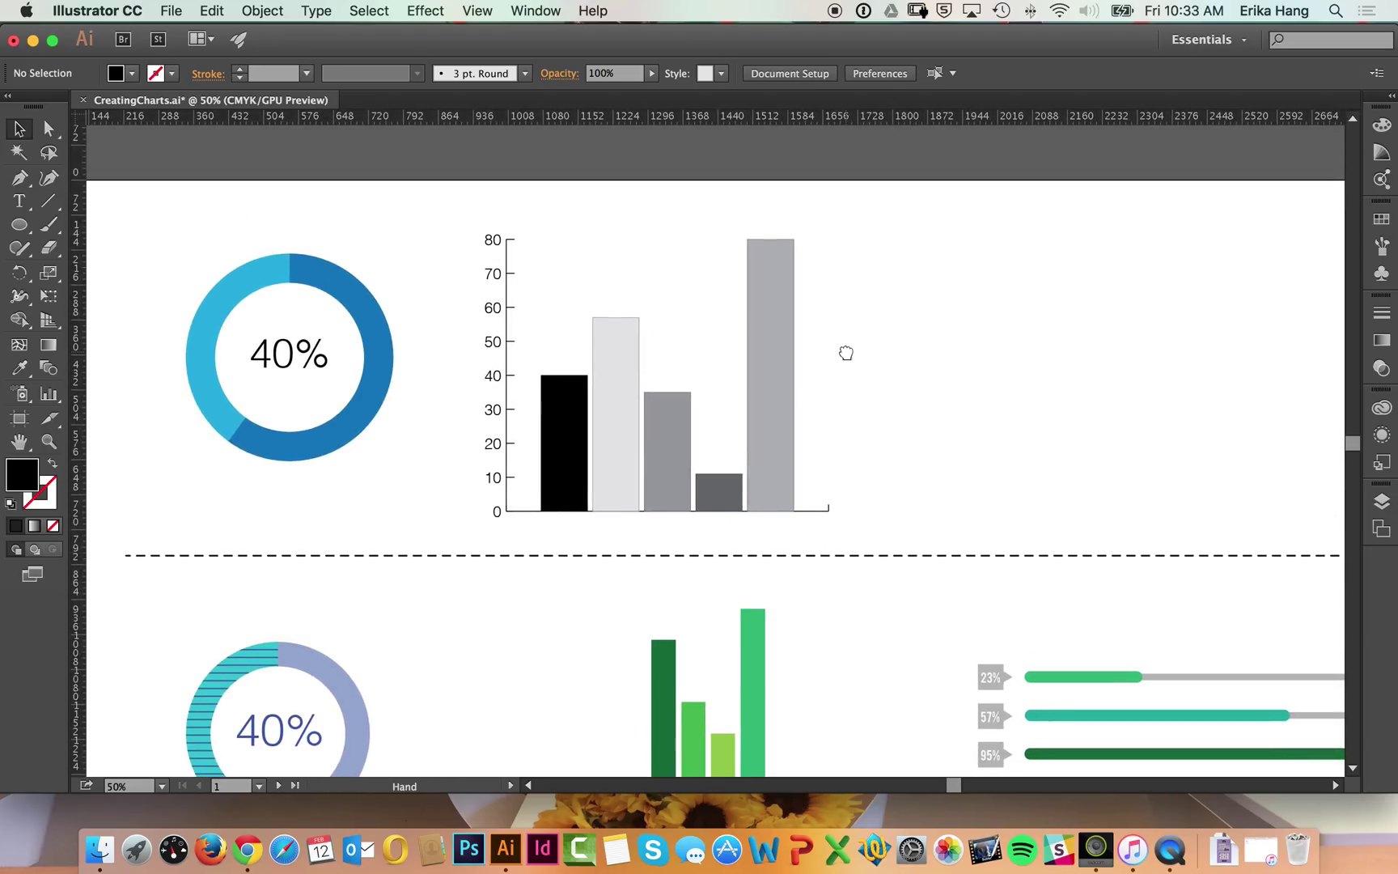
{"action": "left_click", "coordinate": [793, 323]}
{"action": "left_click", "coordinate": [842, 307]}
{"action": "left_click", "coordinate": [782, 307]}
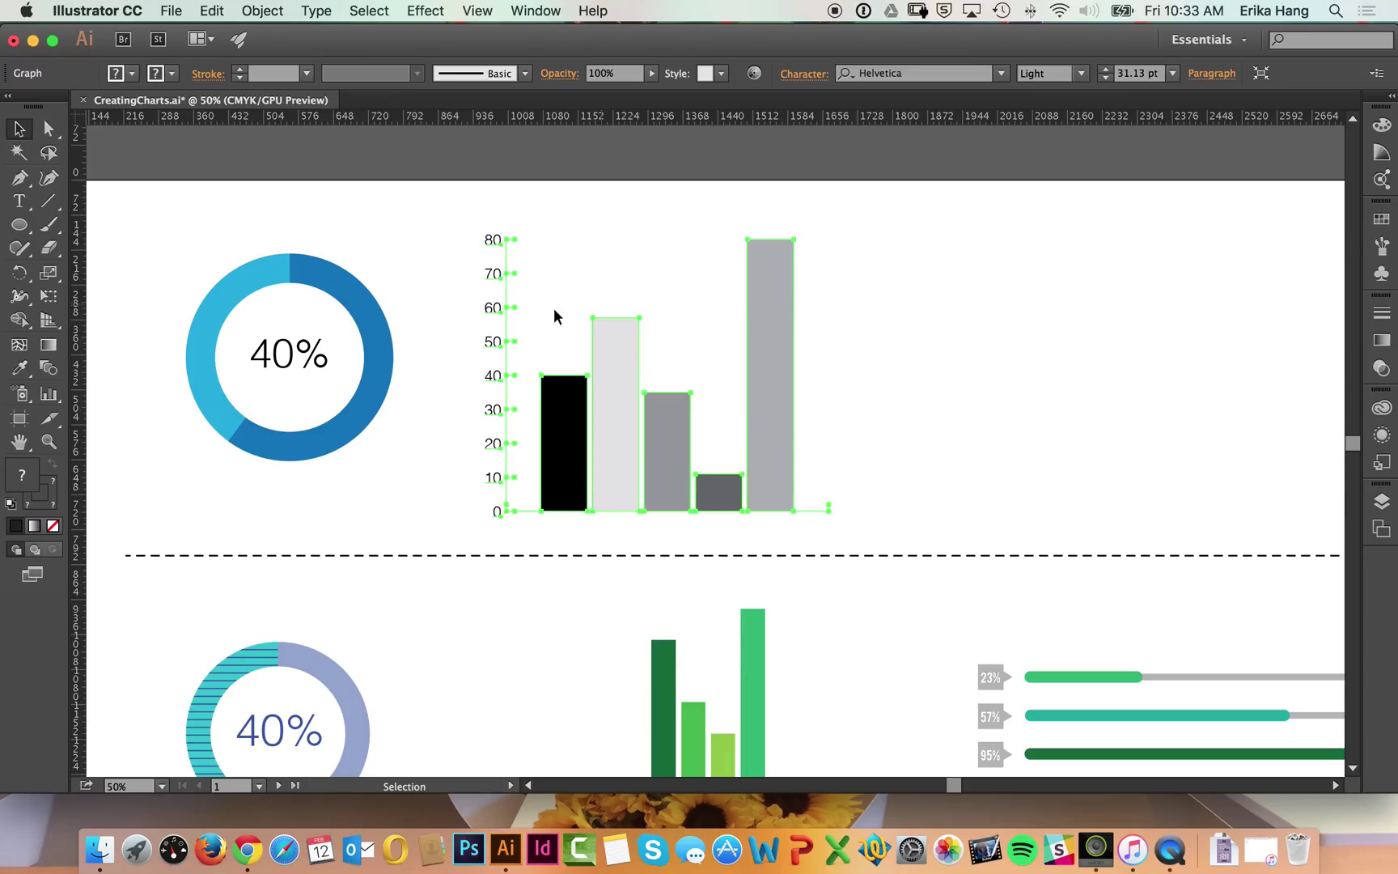
{"action": "left_click", "coordinate": [603, 269]}
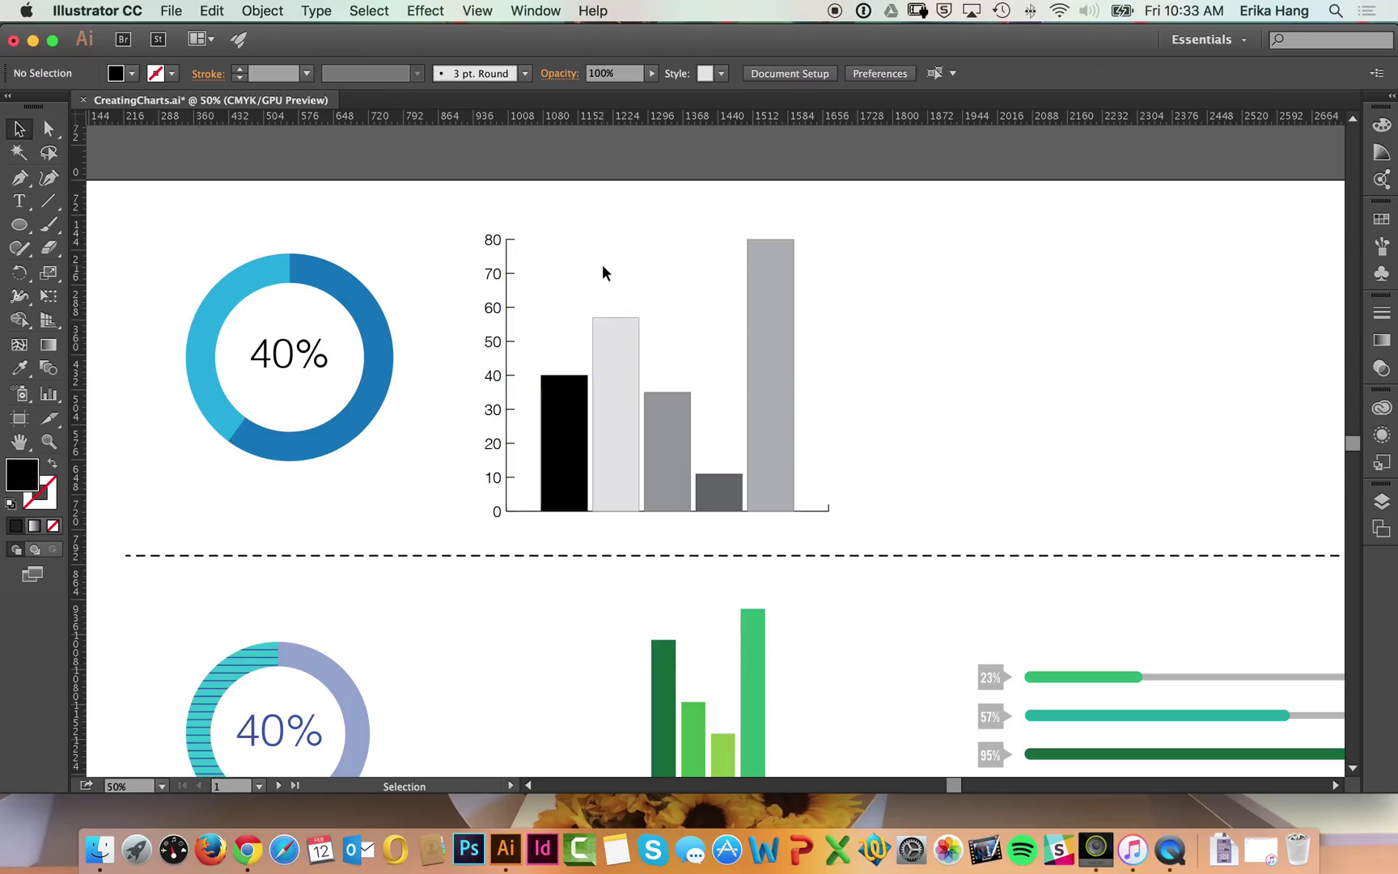
{"action": "left_click", "coordinate": [513, 243]}
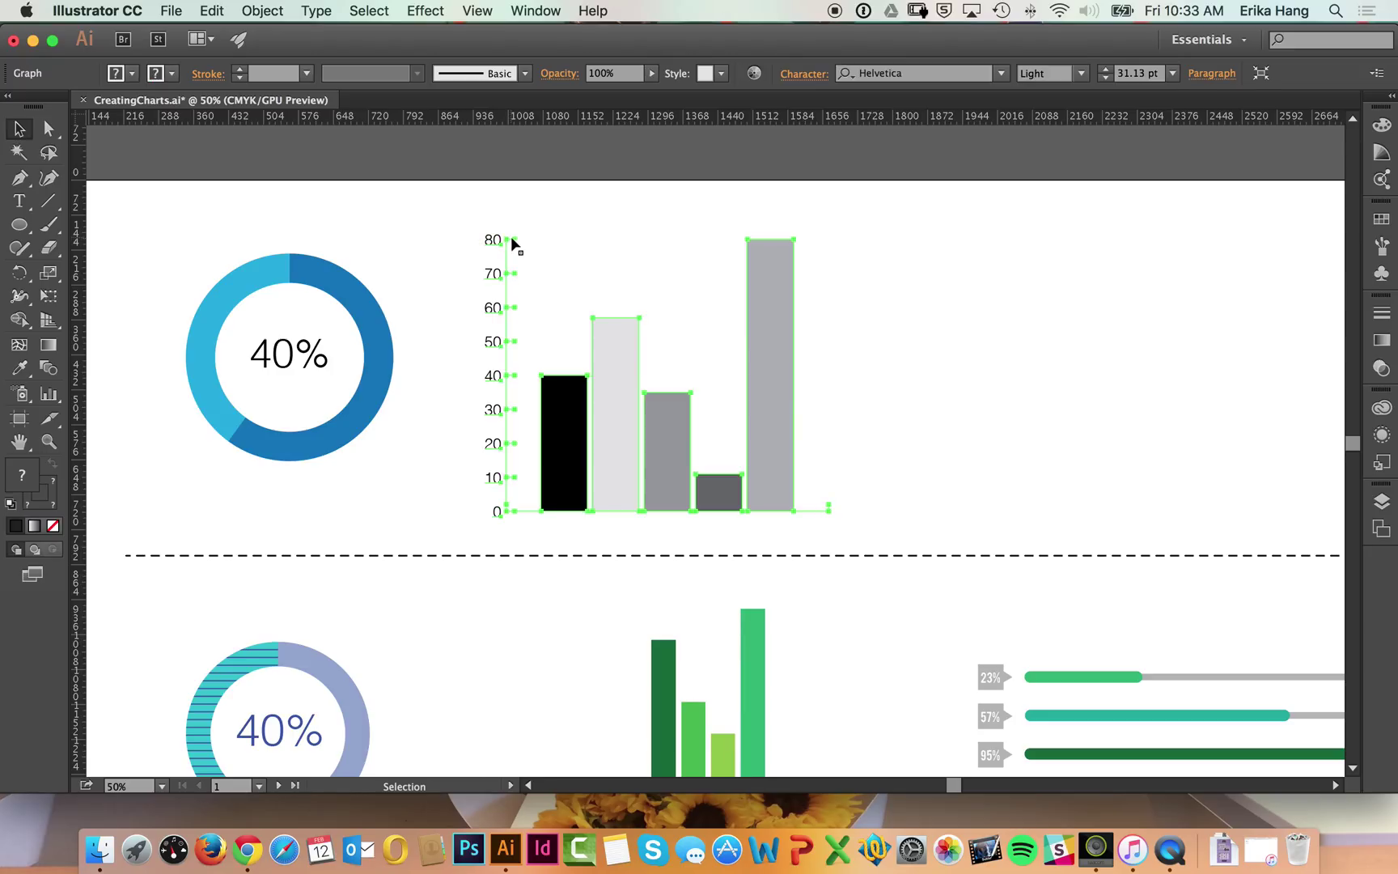
{"action": "left_click", "coordinate": [636, 212]}
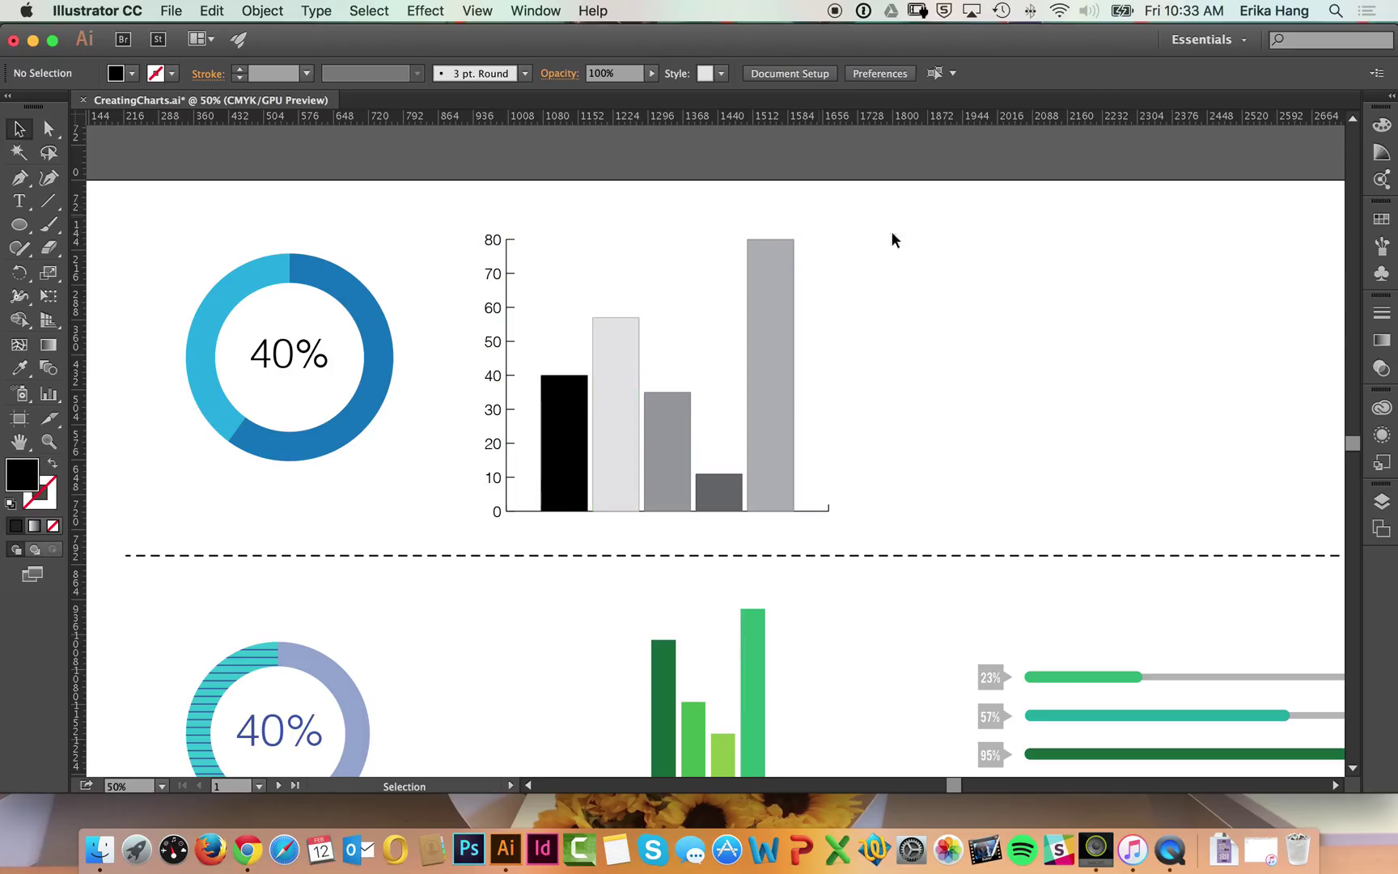
{"action": "right_click", "coordinate": [1029, 429]}
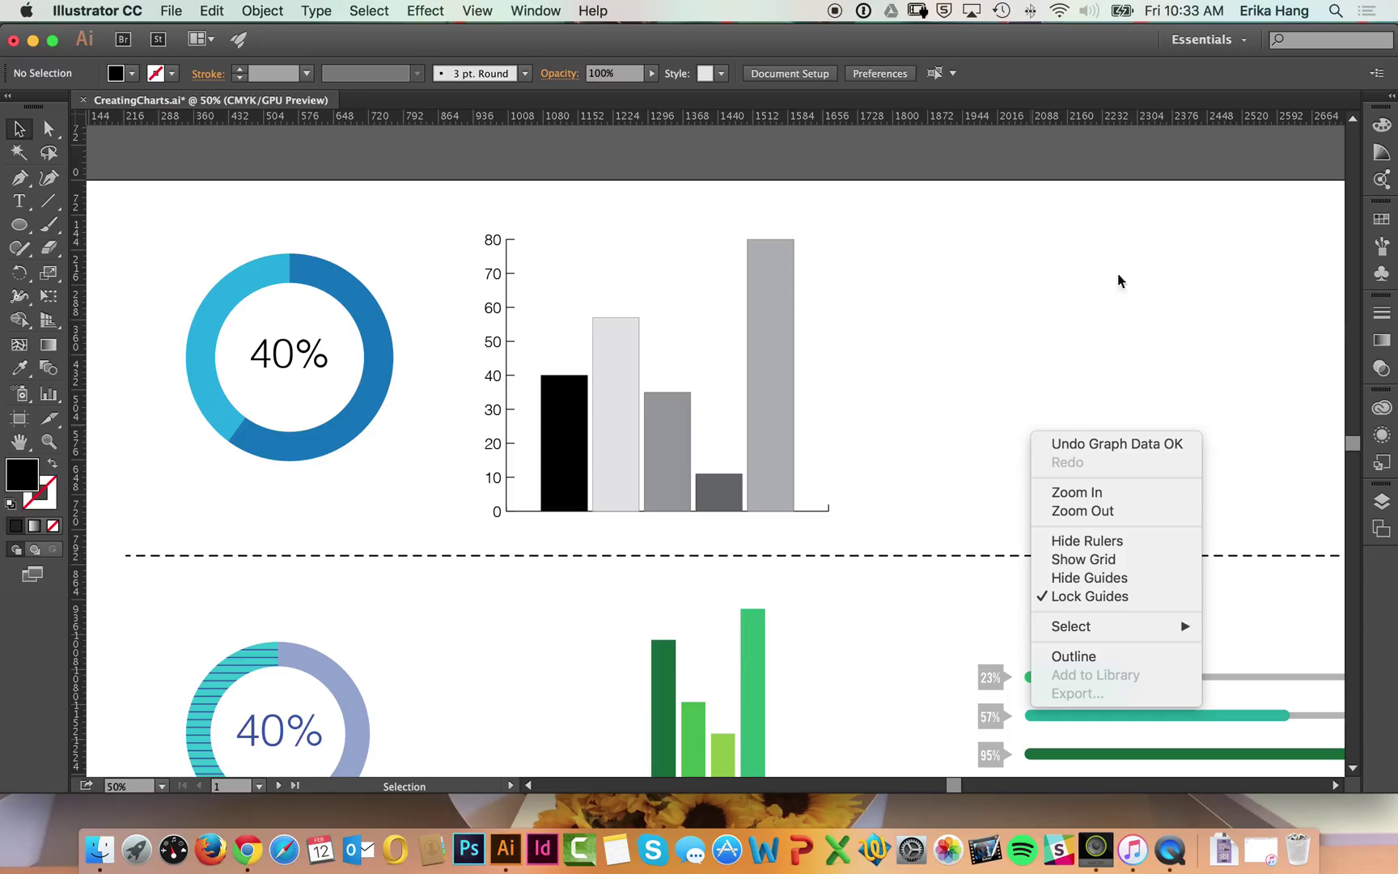
- Show the Value Axis options in the column graph's Graph Type settings
{"action": "left_click", "coordinate": [1017, 274]}
{"action": "left_click", "coordinate": [615, 369]}
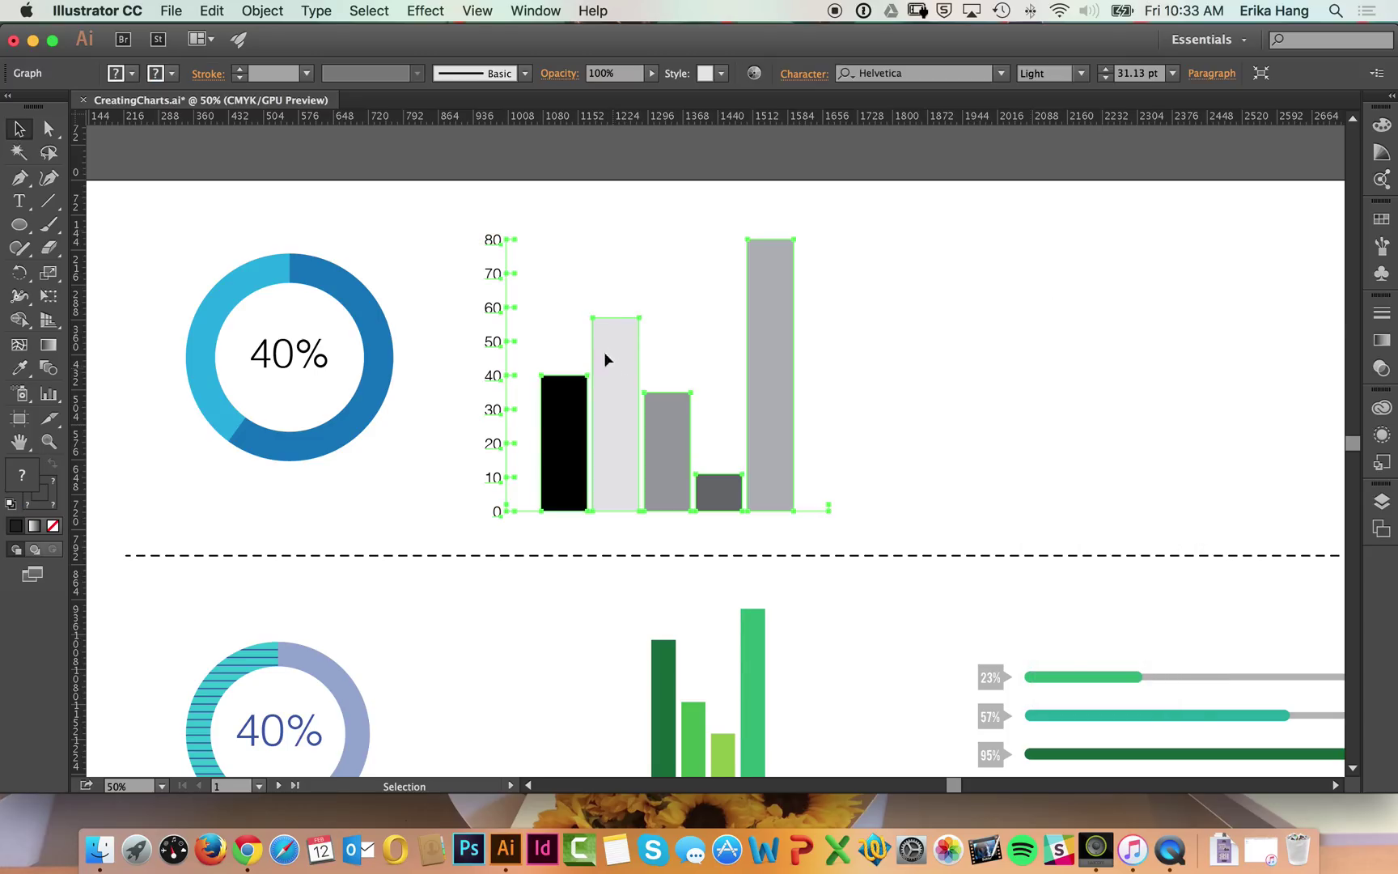
{"action": "left_click", "coordinate": [266, 12]}
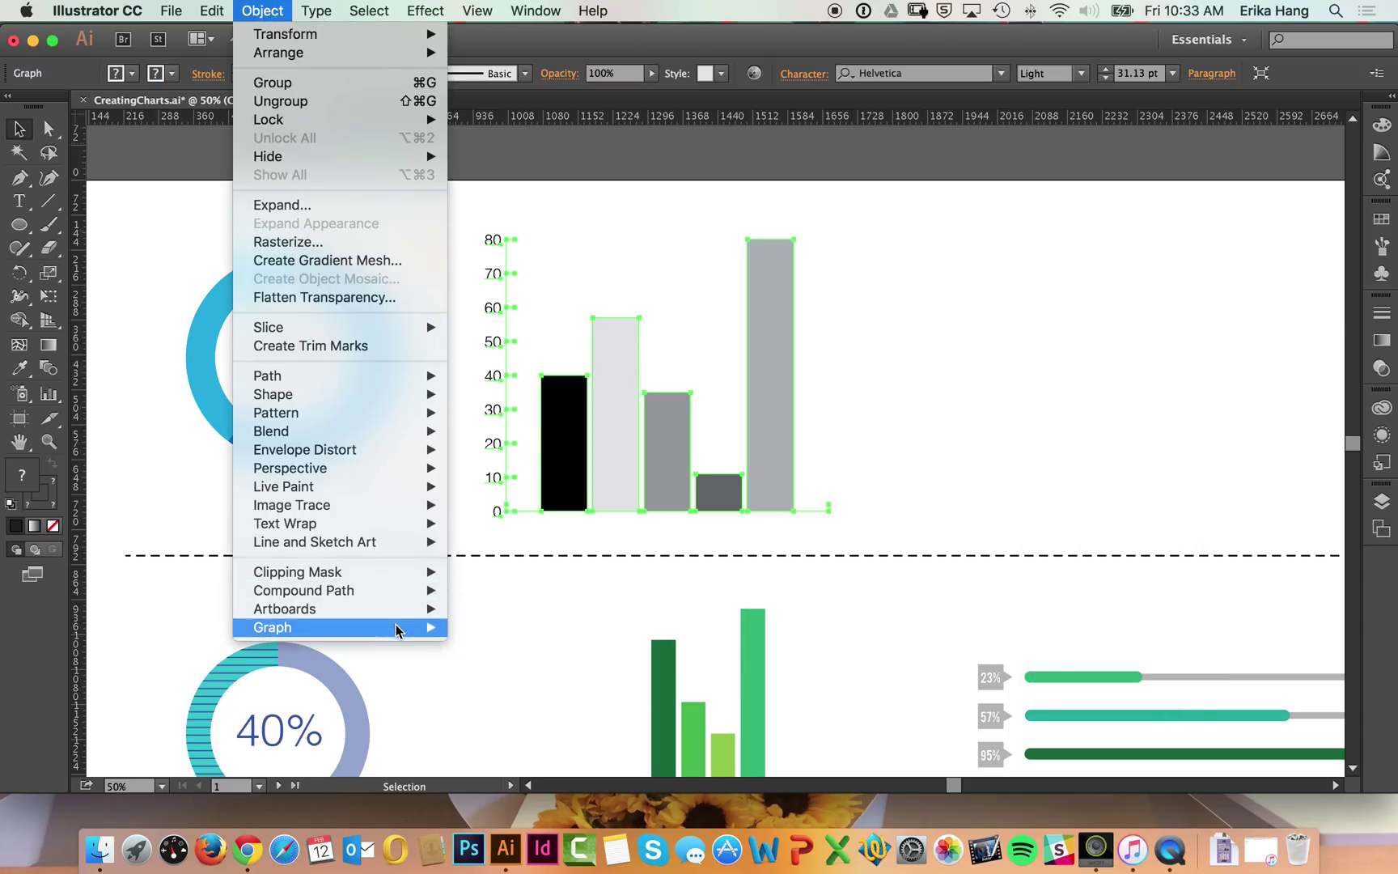
{"action": "mouse_move", "coordinate": [415, 629]}
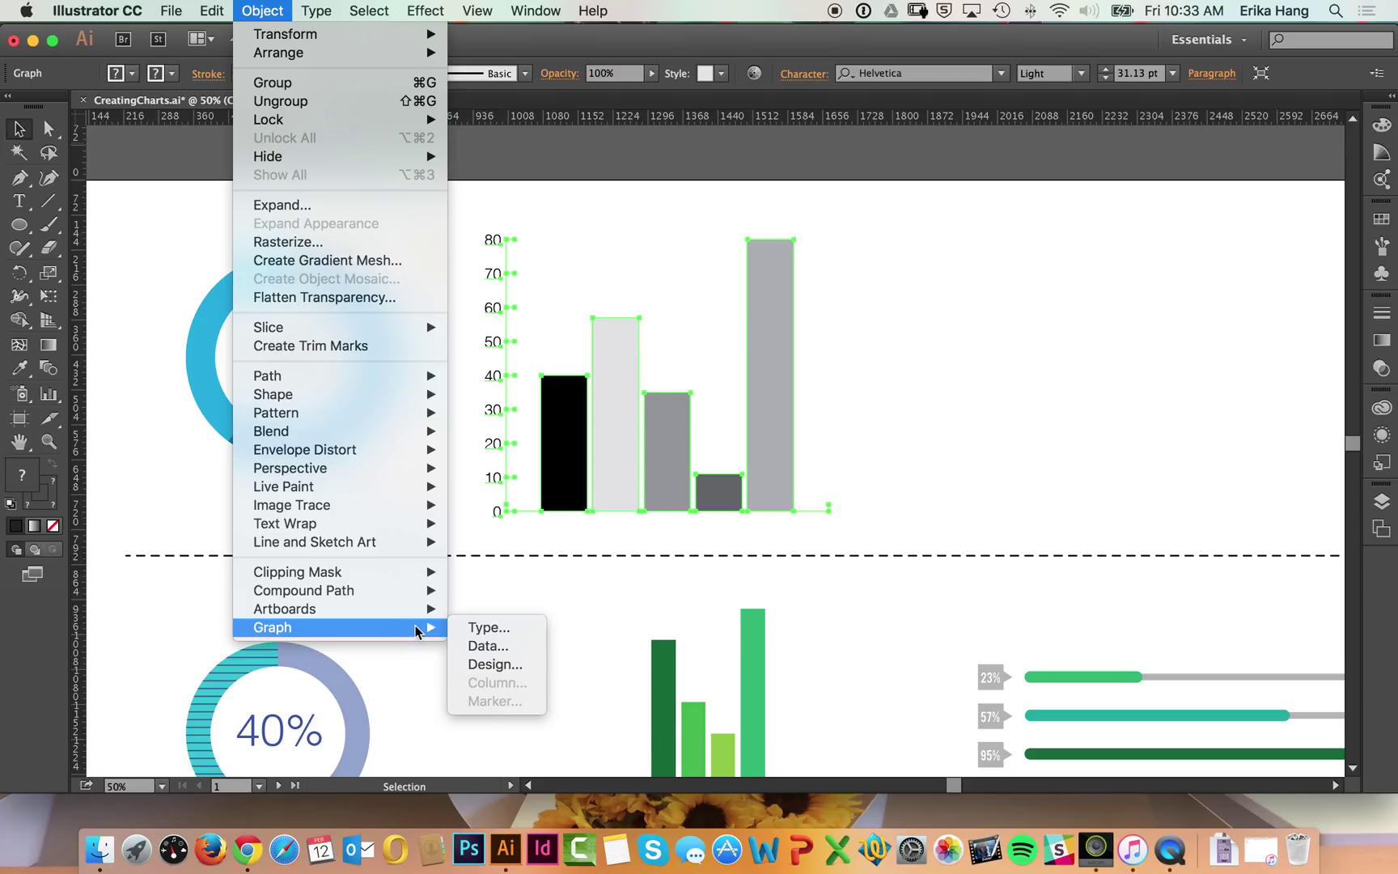
{"action": "left_click", "coordinate": [503, 632]}
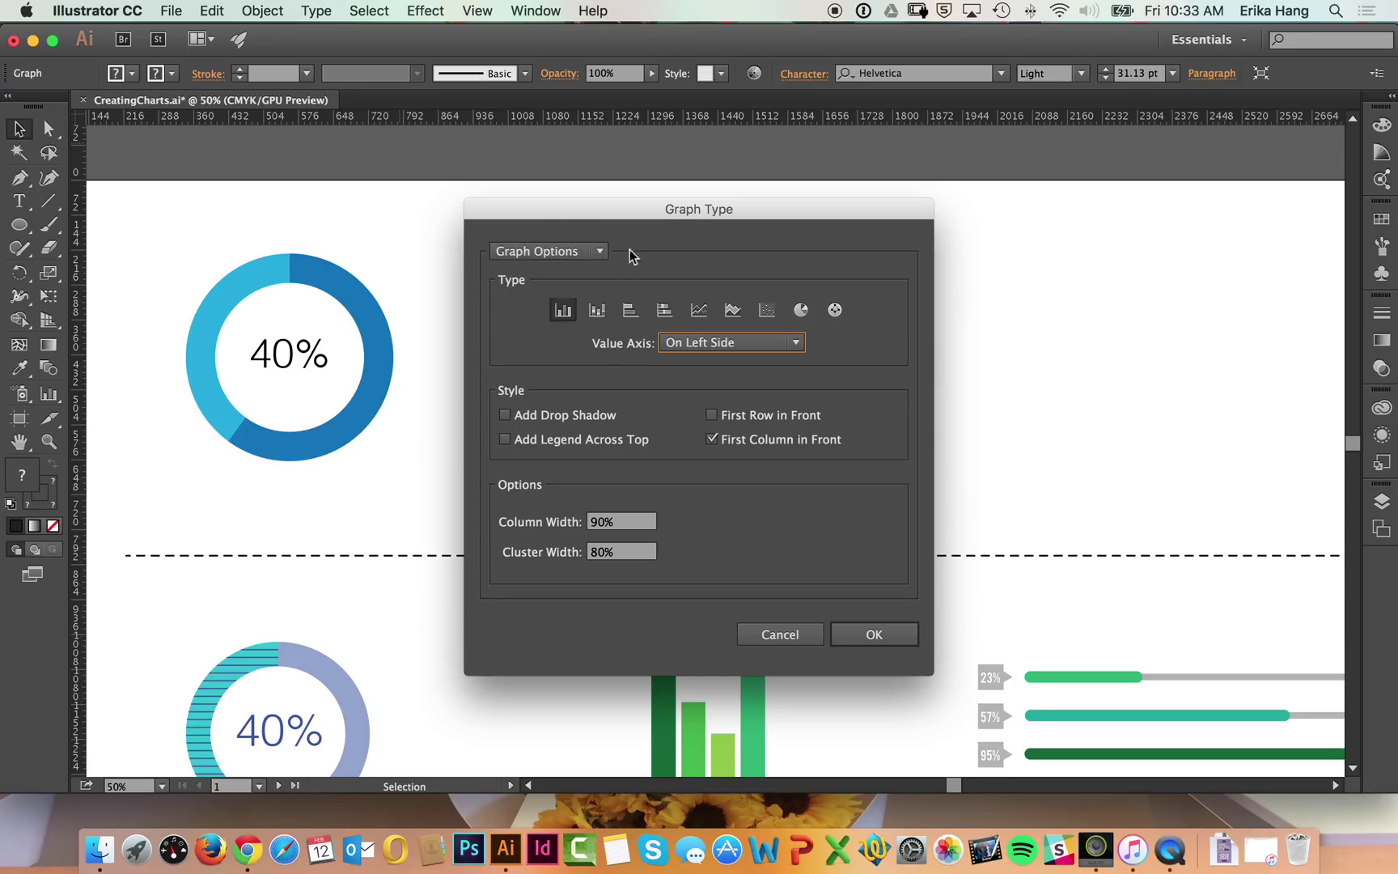
{"action": "left_click_drag", "start_coordinate": [655, 208], "coordinate": [608, 104]}
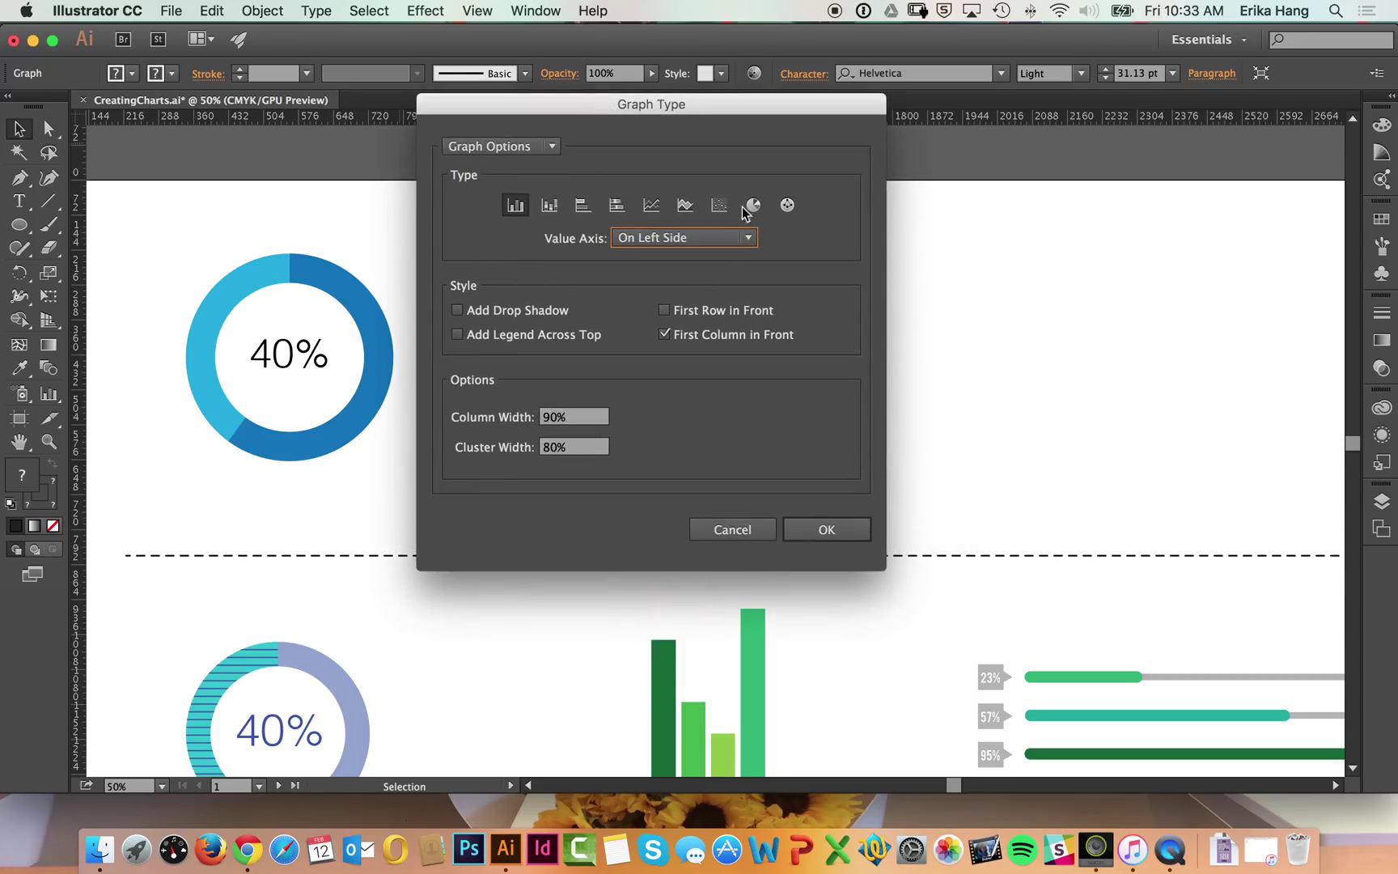
{"action": "left_click", "coordinate": [543, 149]}
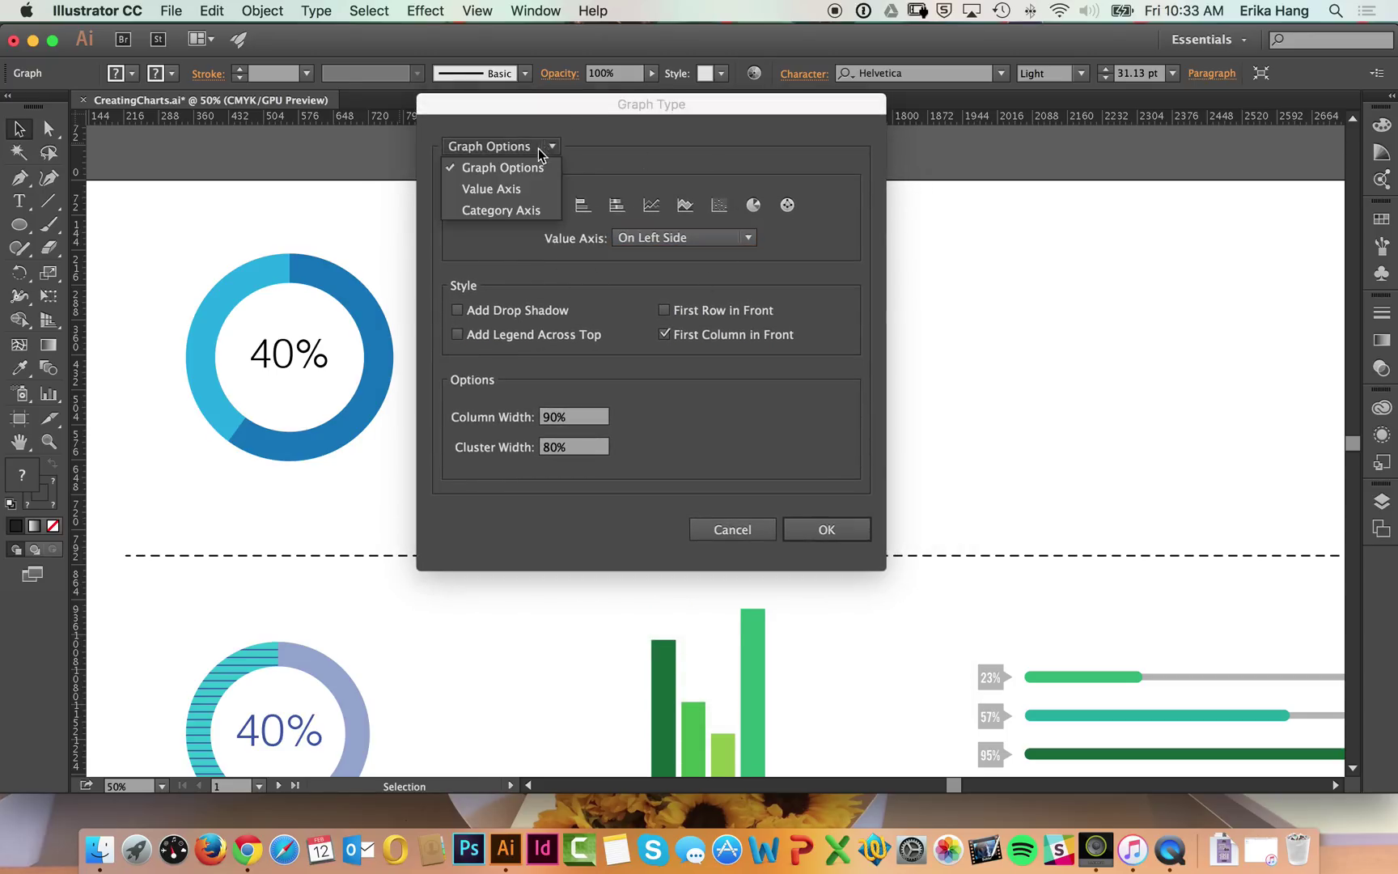
{"action": "left_click", "coordinate": [530, 190]}
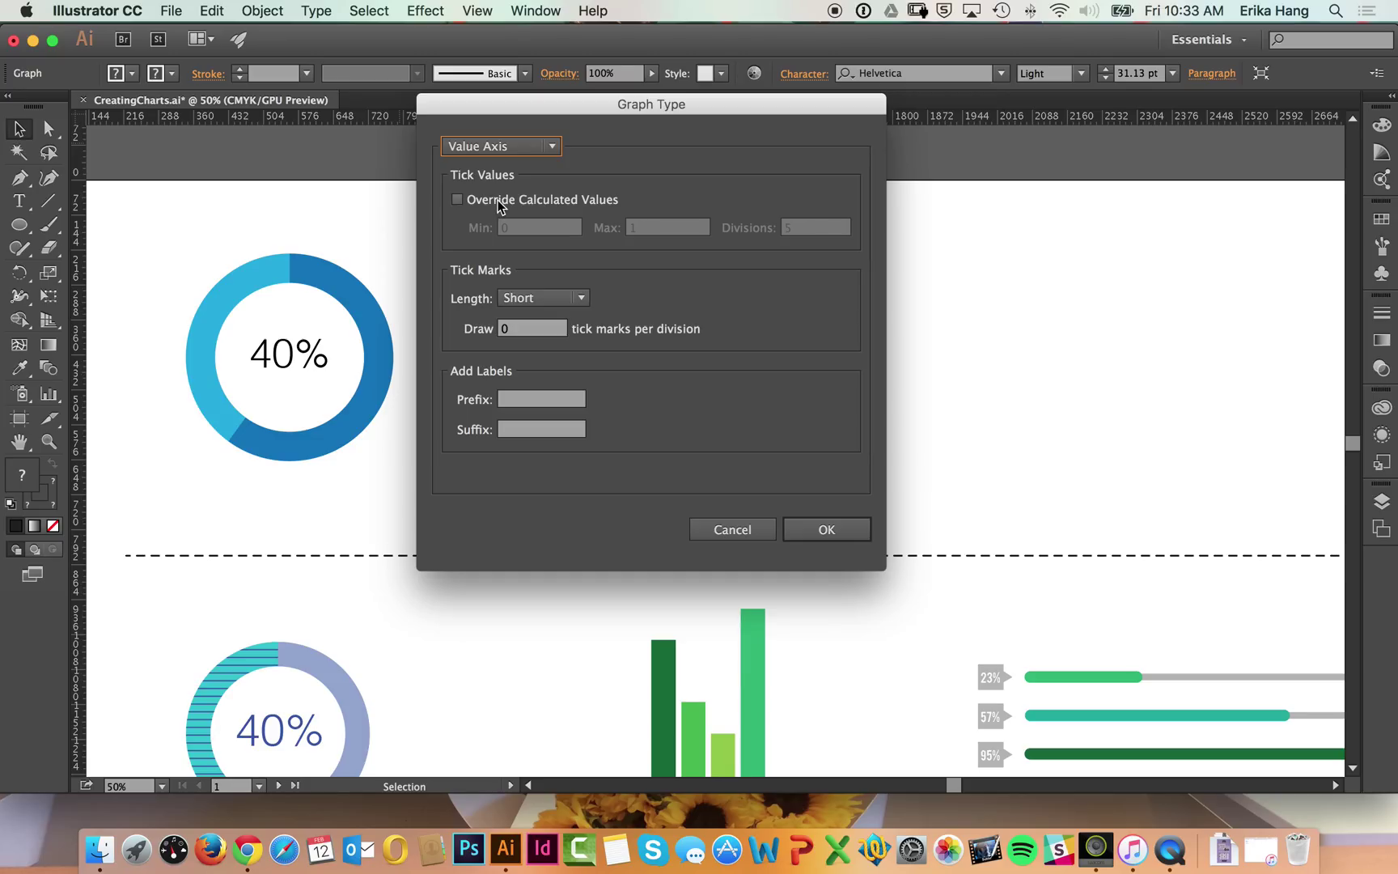
- Override the value axis's calculated tick values with a maximum of 100 and 10 divisions, and apply the settings
{"action": "left_click", "coordinate": [499, 200]}
{"action": "left_click_drag", "start_coordinate": [641, 108], "coordinate": [996, 113]}
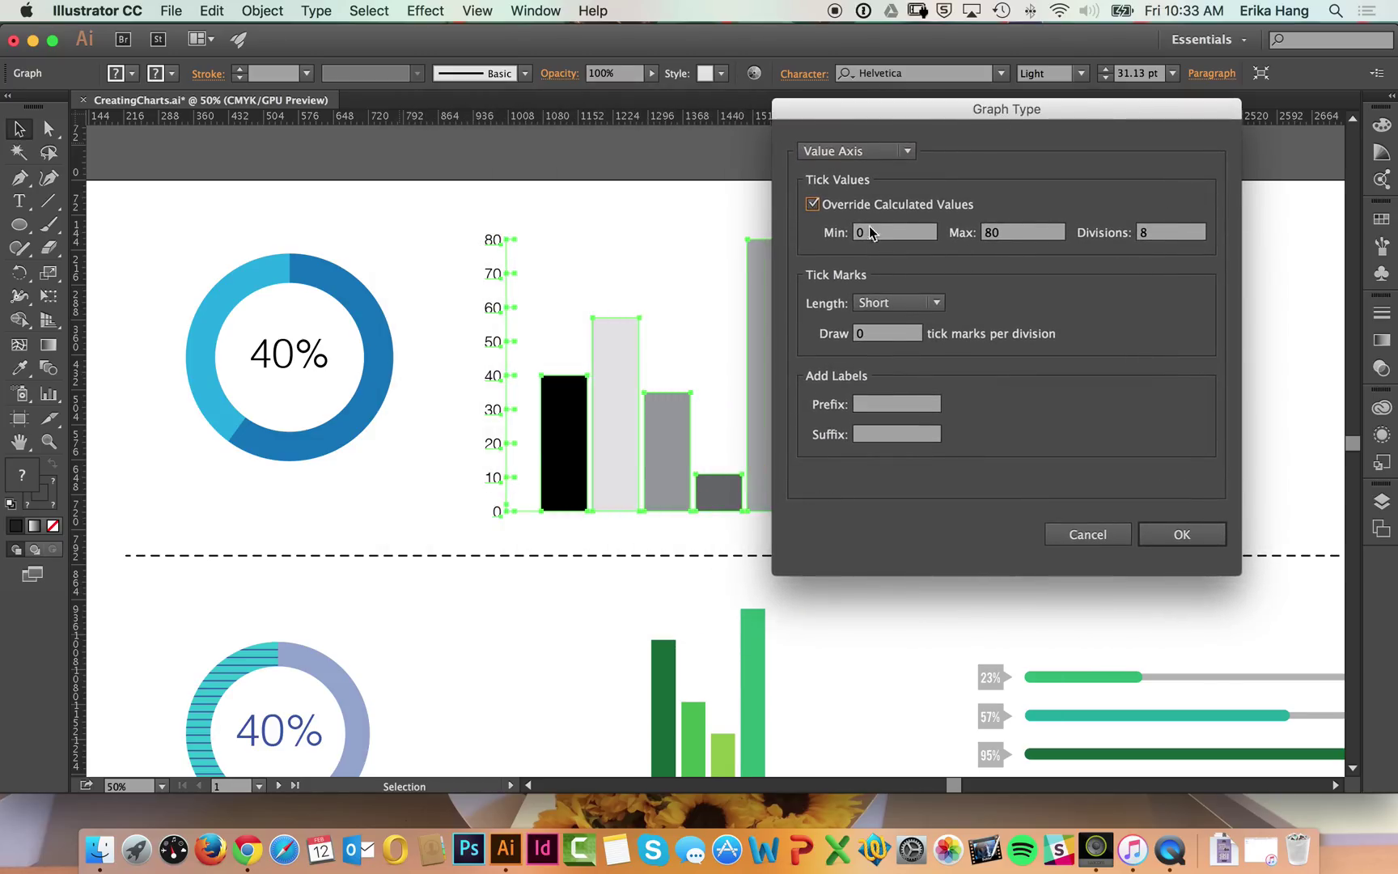
{"action": "double_click", "coordinate": [1028, 237]}
{"action": "type", "text": "100"}
{"action": "left_click", "coordinate": [1165, 233]}
{"action": "double_click", "coordinate": [1165, 231]}
{"action": "type", "text": "10"}
{"action": "left_click", "coordinate": [1173, 534]}
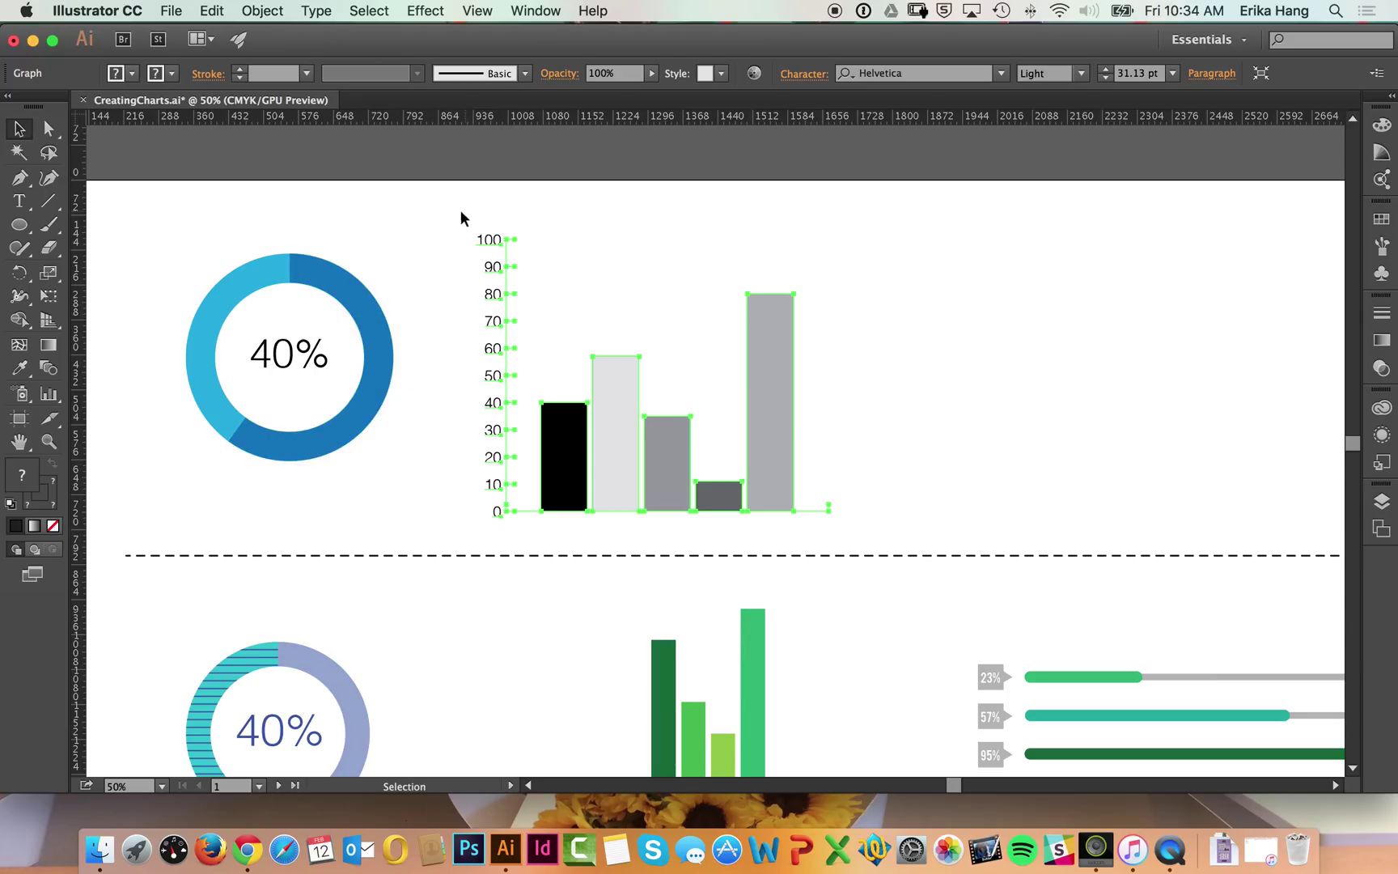
- Reduce the column graph's data row to 40, 57, 11 and 80, apply the change and close the data window
{"action": "left_click", "coordinate": [532, 271]}
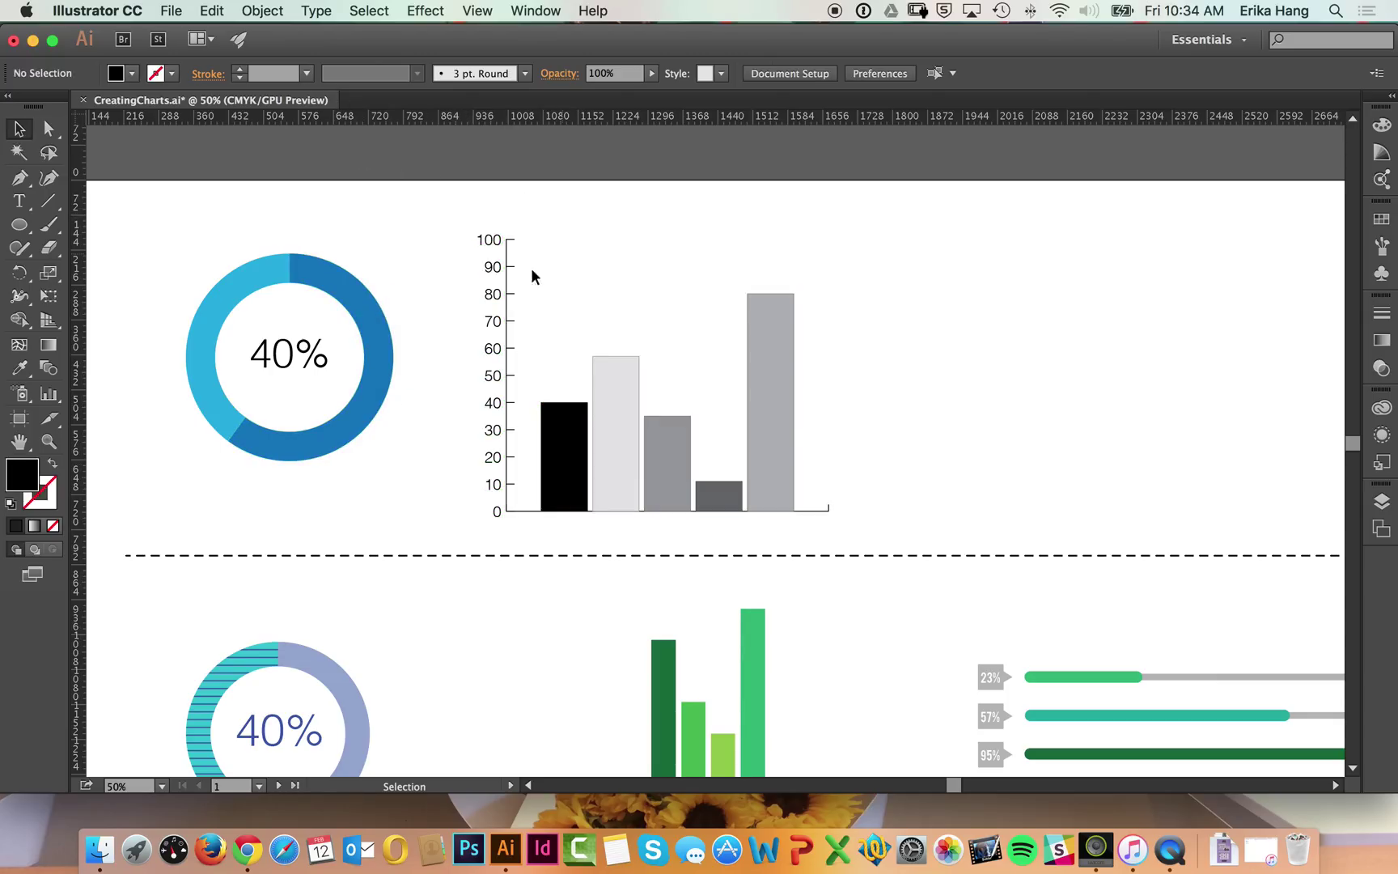
{"action": "left_click", "coordinate": [509, 296]}
{"action": "left_click", "coordinate": [262, 10]}
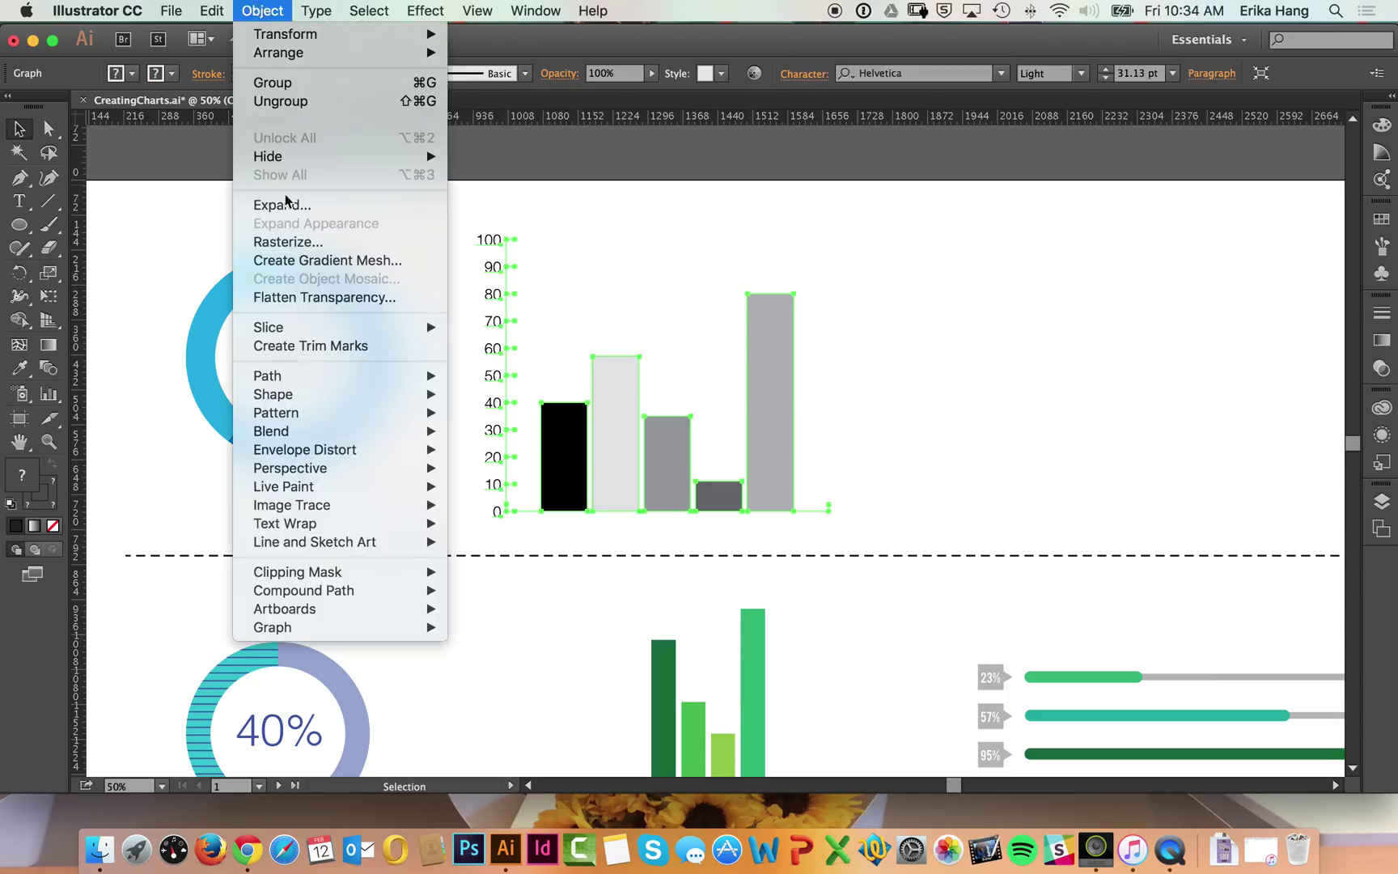
{"action": "mouse_move", "coordinate": [358, 632]}
{"action": "left_click", "coordinate": [476, 647]}
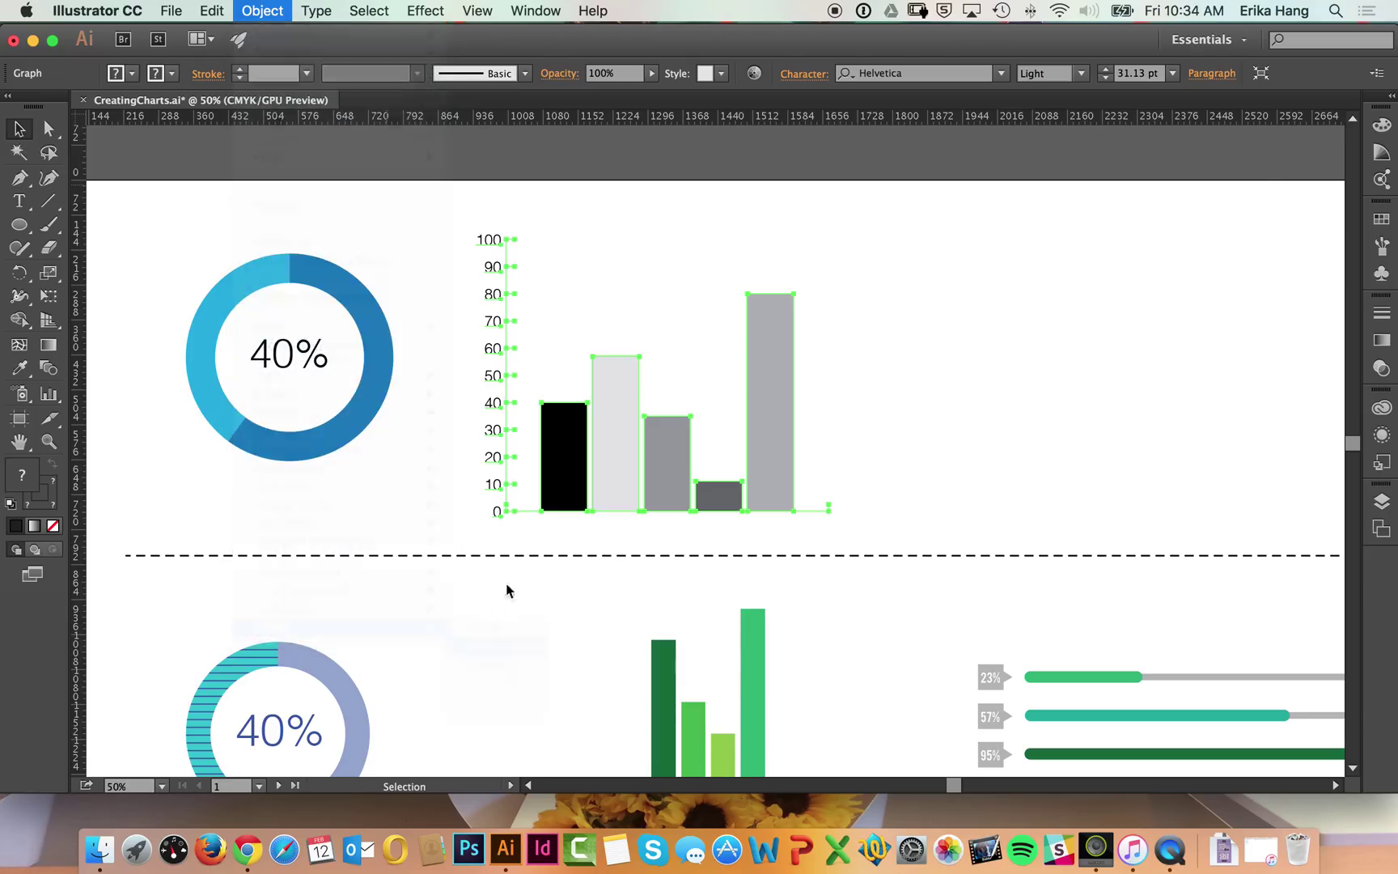
{"action": "left_click_drag", "start_coordinate": [956, 163], "coordinate": [931, 175]}
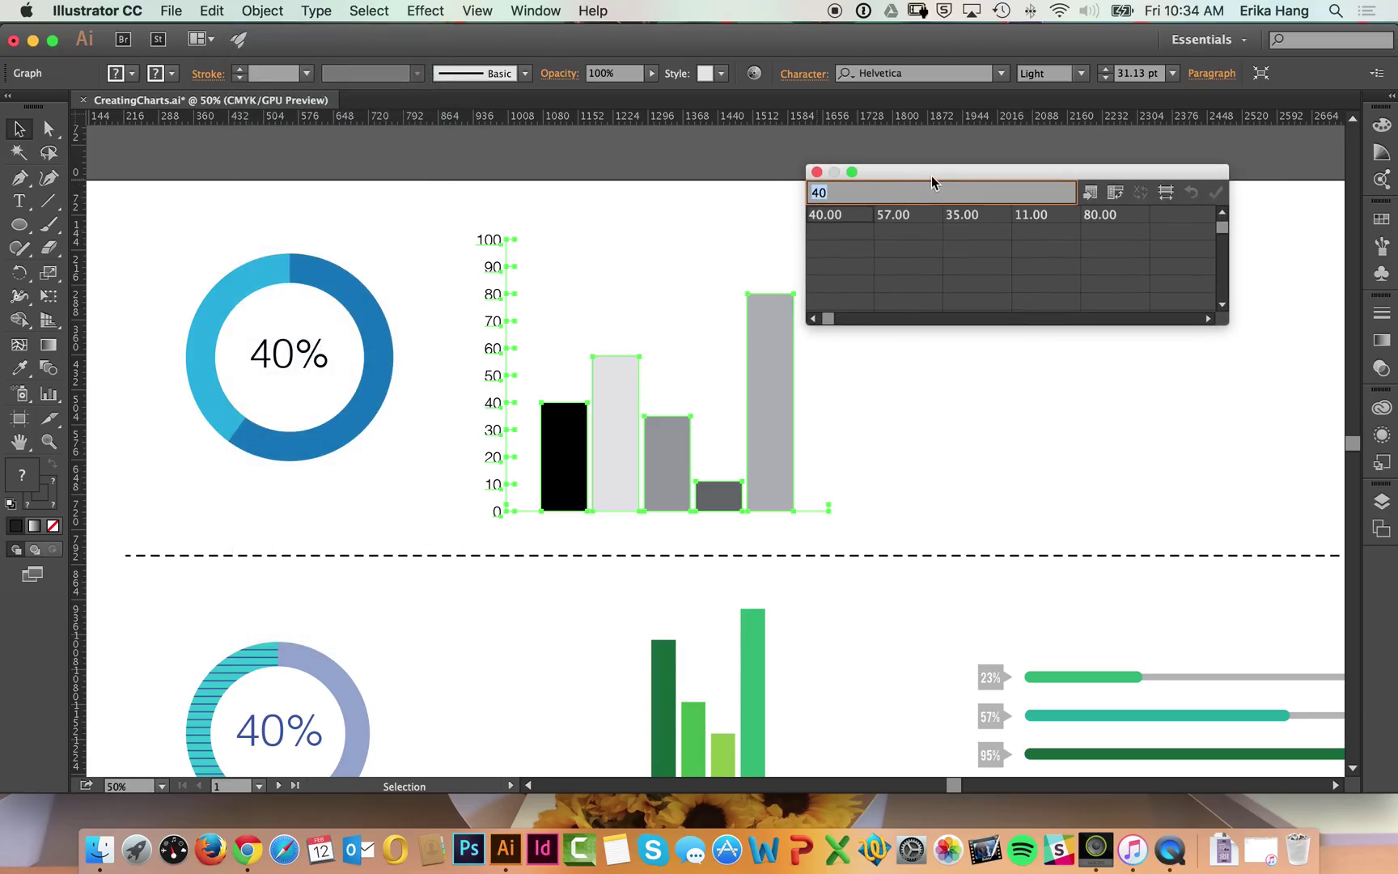
{"action": "left_click", "coordinate": [1101, 217]}
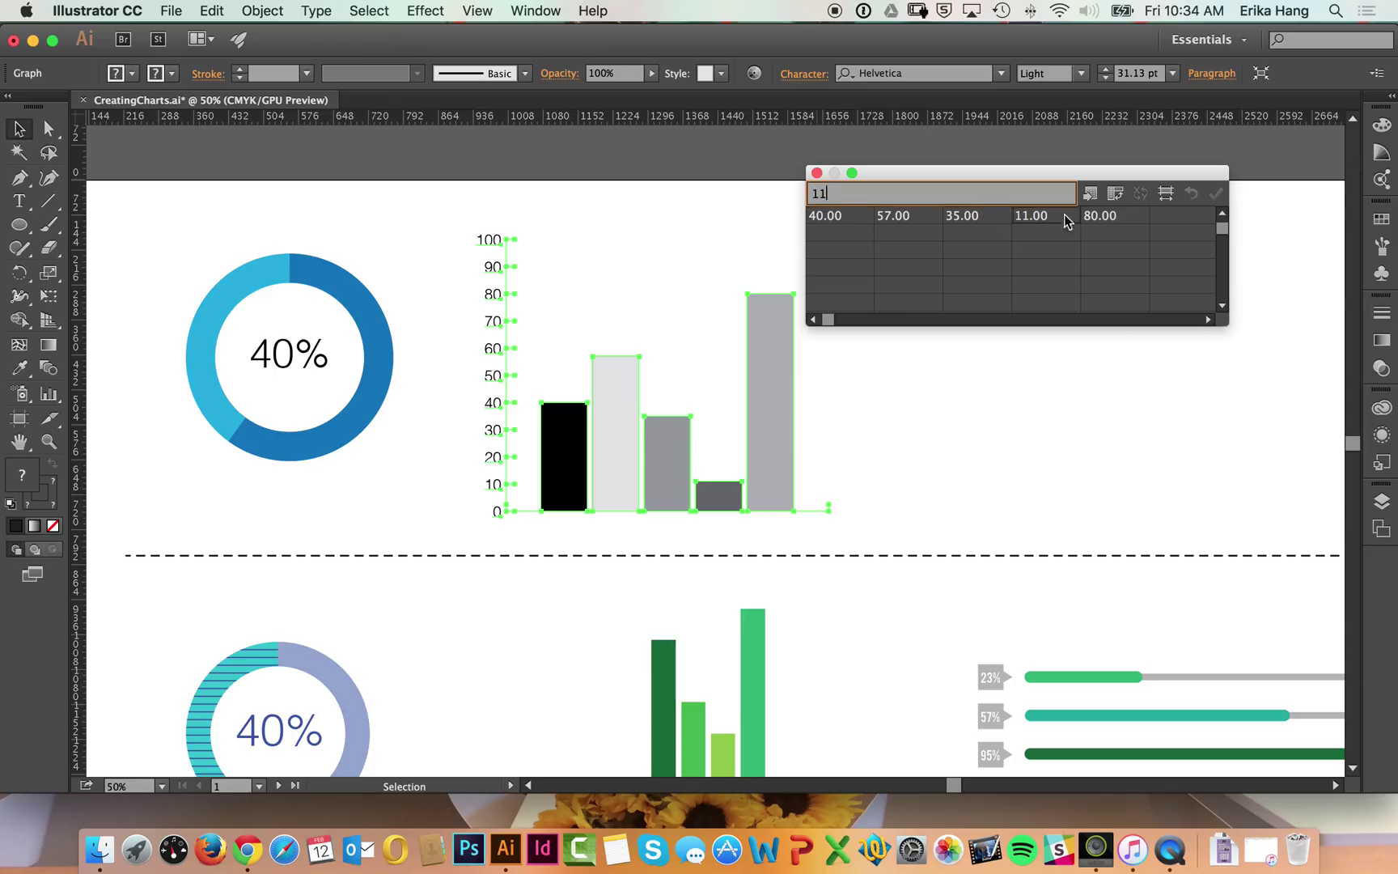
{"action": "left_click", "coordinate": [998, 214]}
{"action": "type", "text": "11"}
{"action": "left_click", "coordinate": [1044, 225]}
{"action": "type", "text": "80"}
{"action": "left_click", "coordinate": [1108, 224]}
{"action": "left_click", "coordinate": [1215, 193]}
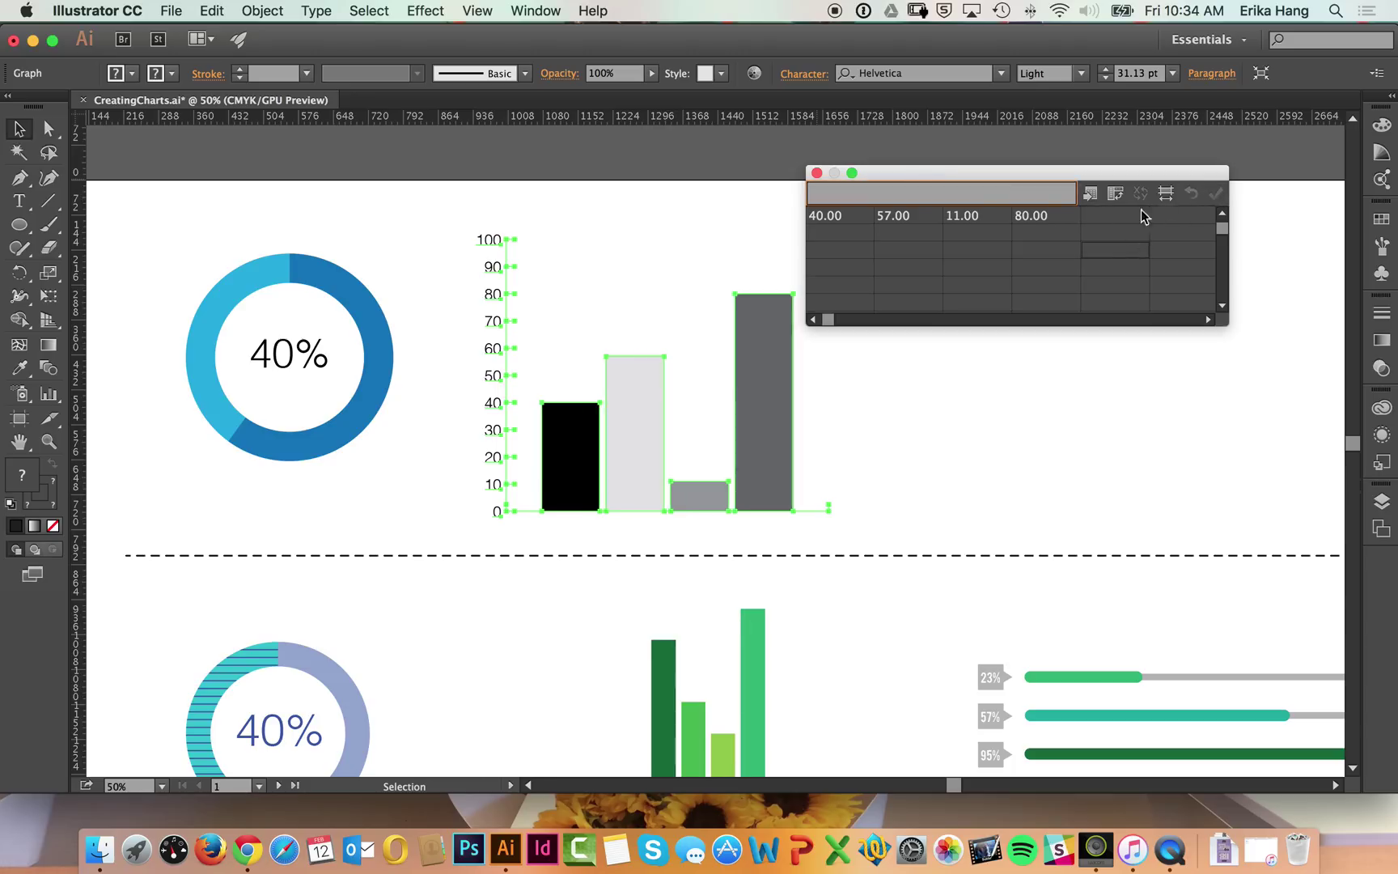
{"action": "left_click", "coordinate": [818, 173]}
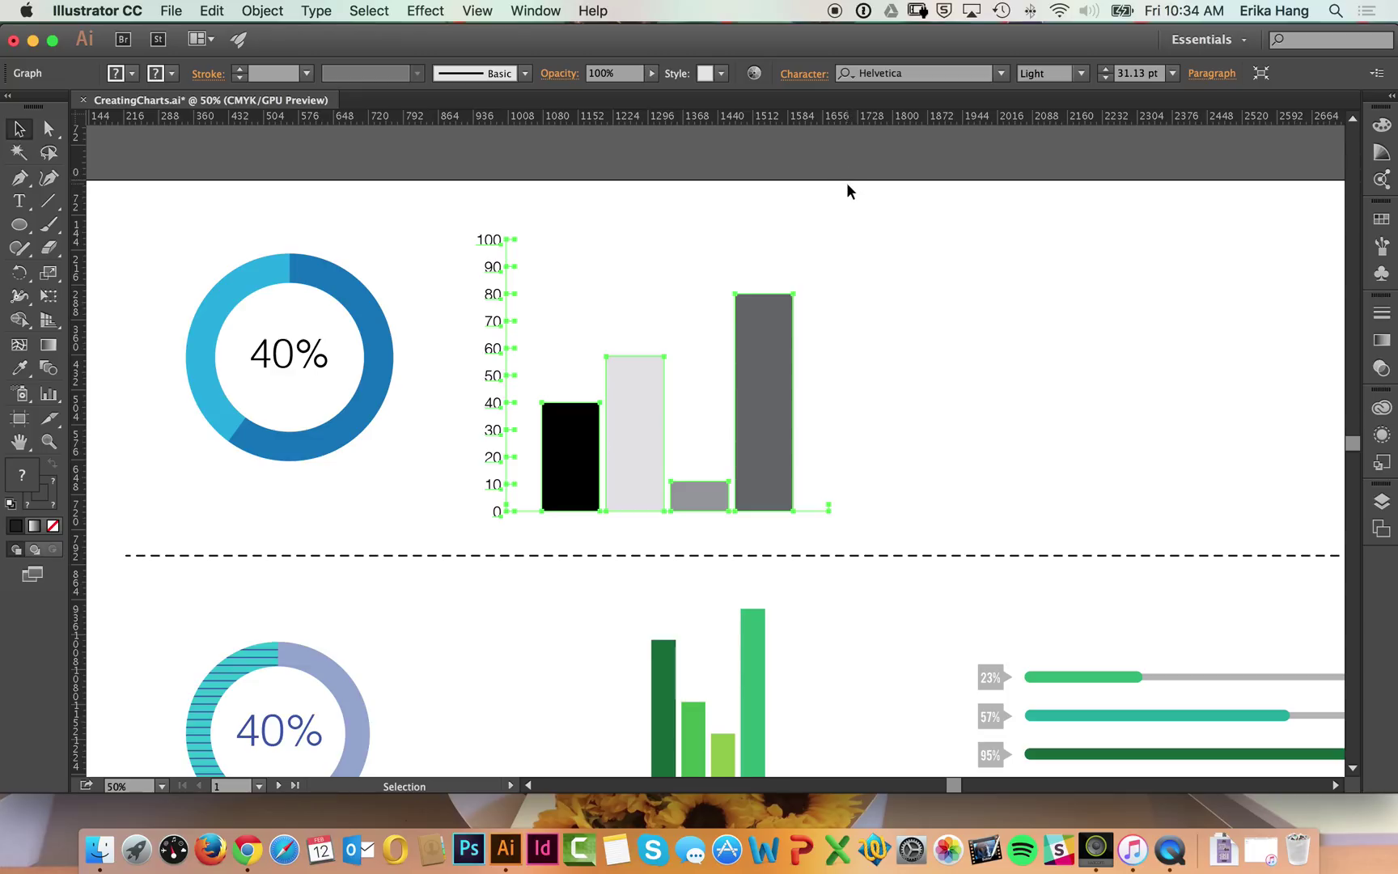
- Try to select the black bar on its own by isolating the graph, and exit isolation mode
{"action": "left_click", "coordinate": [133, 136]}
{"action": "left_click", "coordinate": [577, 419]}
{"action": "double_click", "coordinate": [577, 421]}
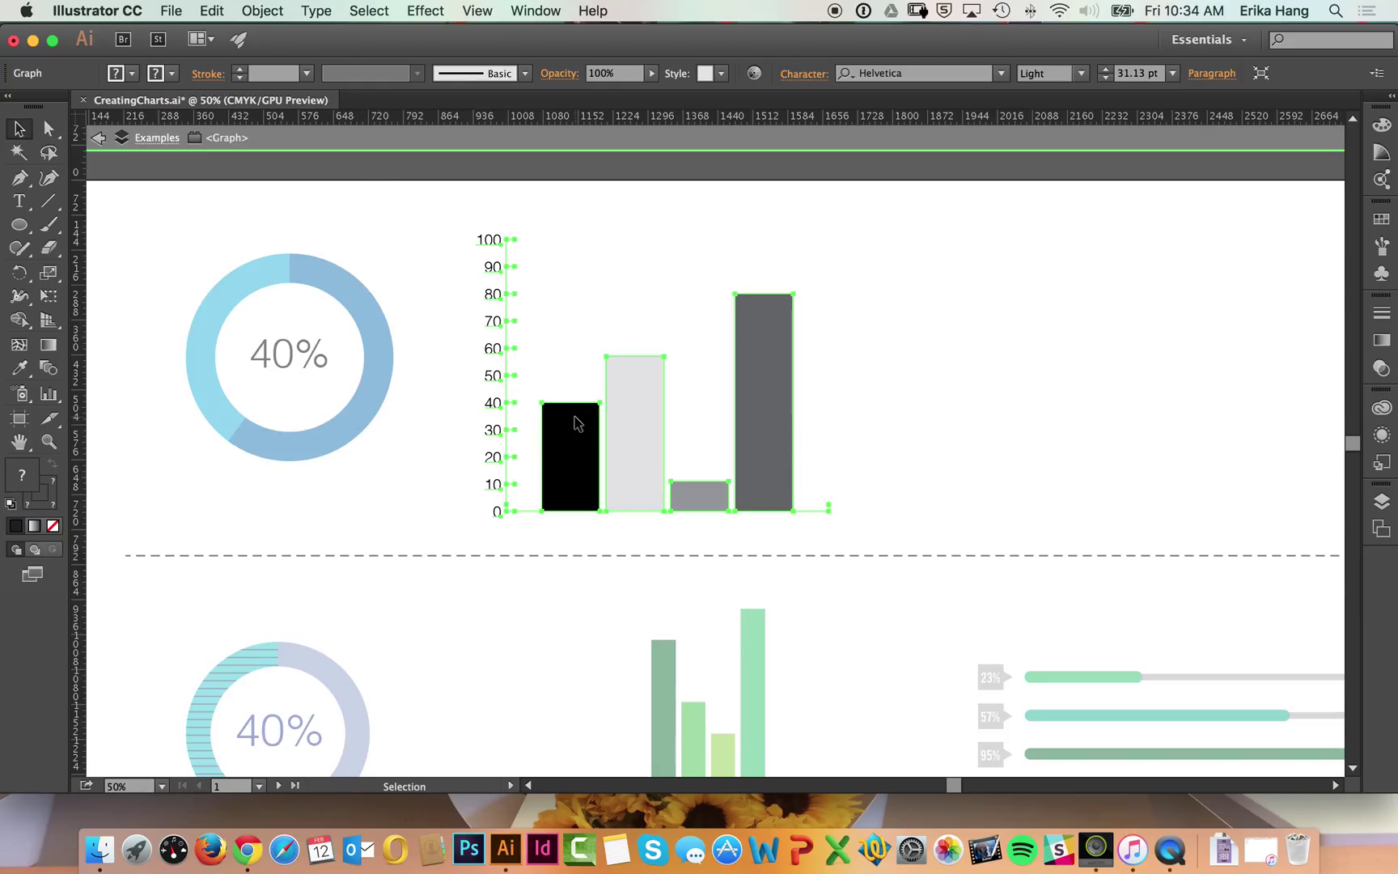
{"action": "left_click", "coordinate": [571, 378]}
{"action": "left_click", "coordinate": [576, 422]}
{"action": "double_click", "coordinate": [544, 322]}
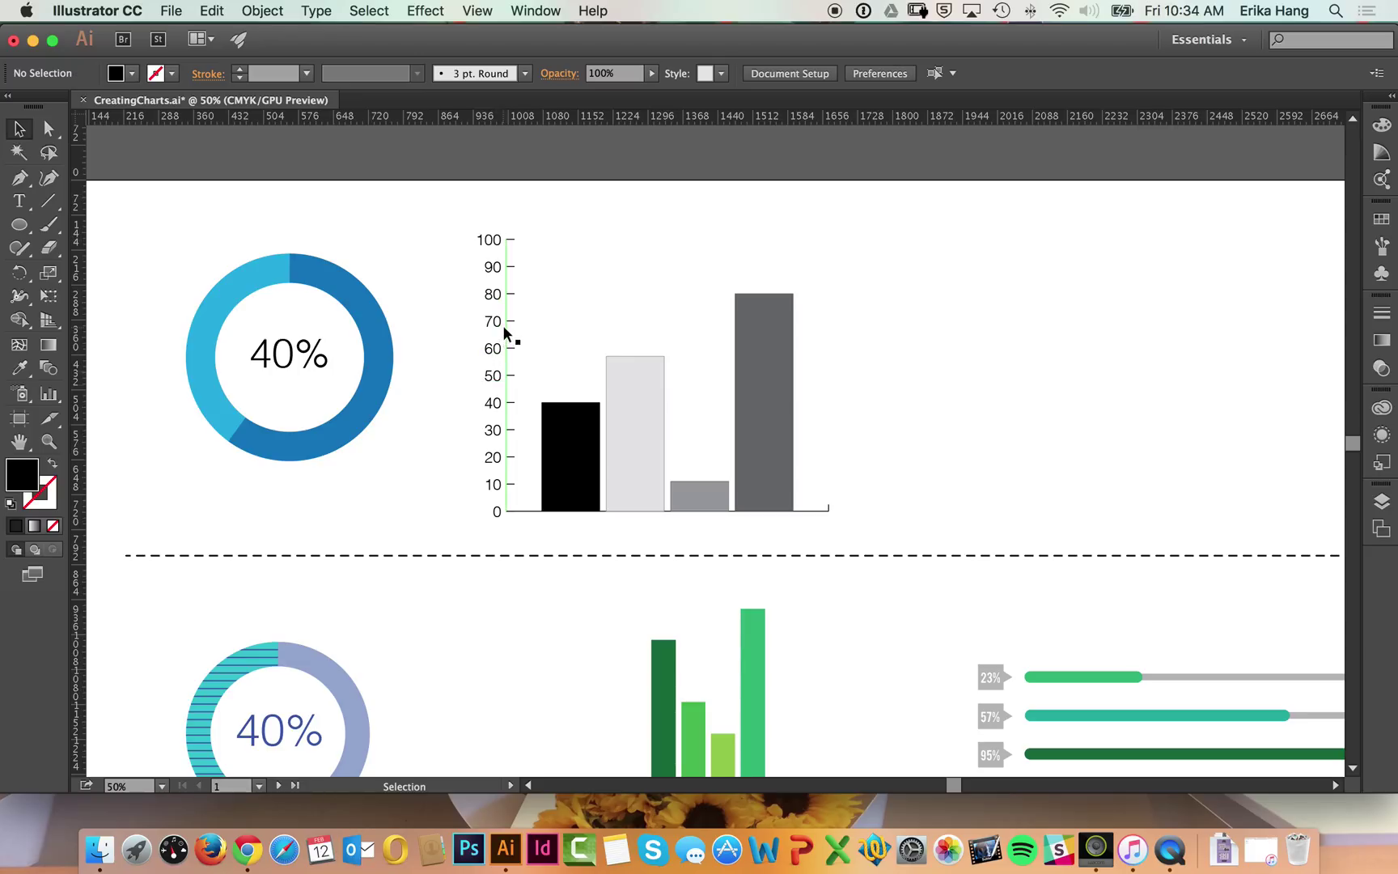
- Ungroup the whole column graph and accept losing access to its data and graph style
{"action": "left_click", "coordinate": [637, 371]}
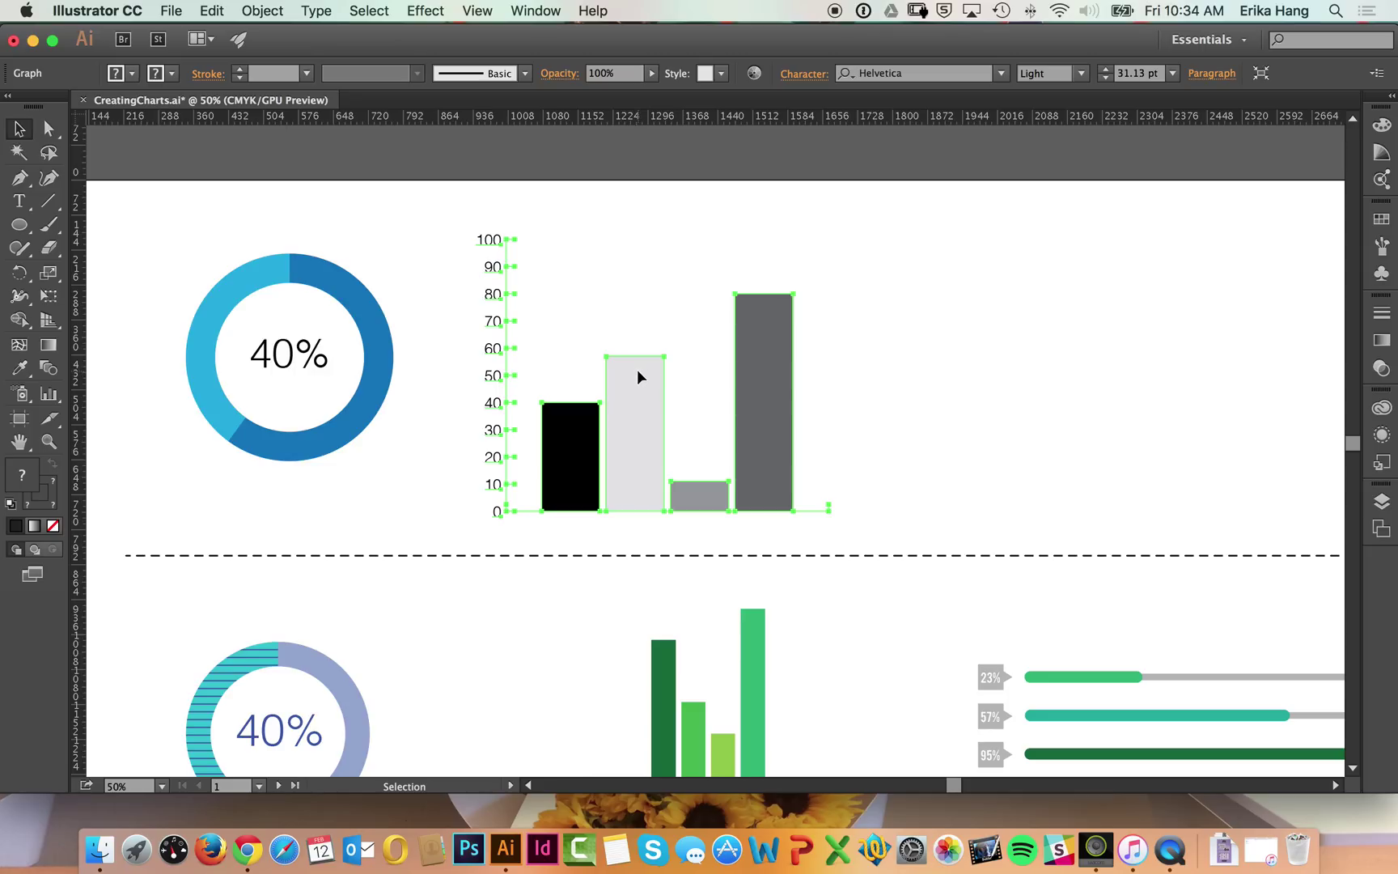
{"action": "left_click", "coordinate": [264, 10]}
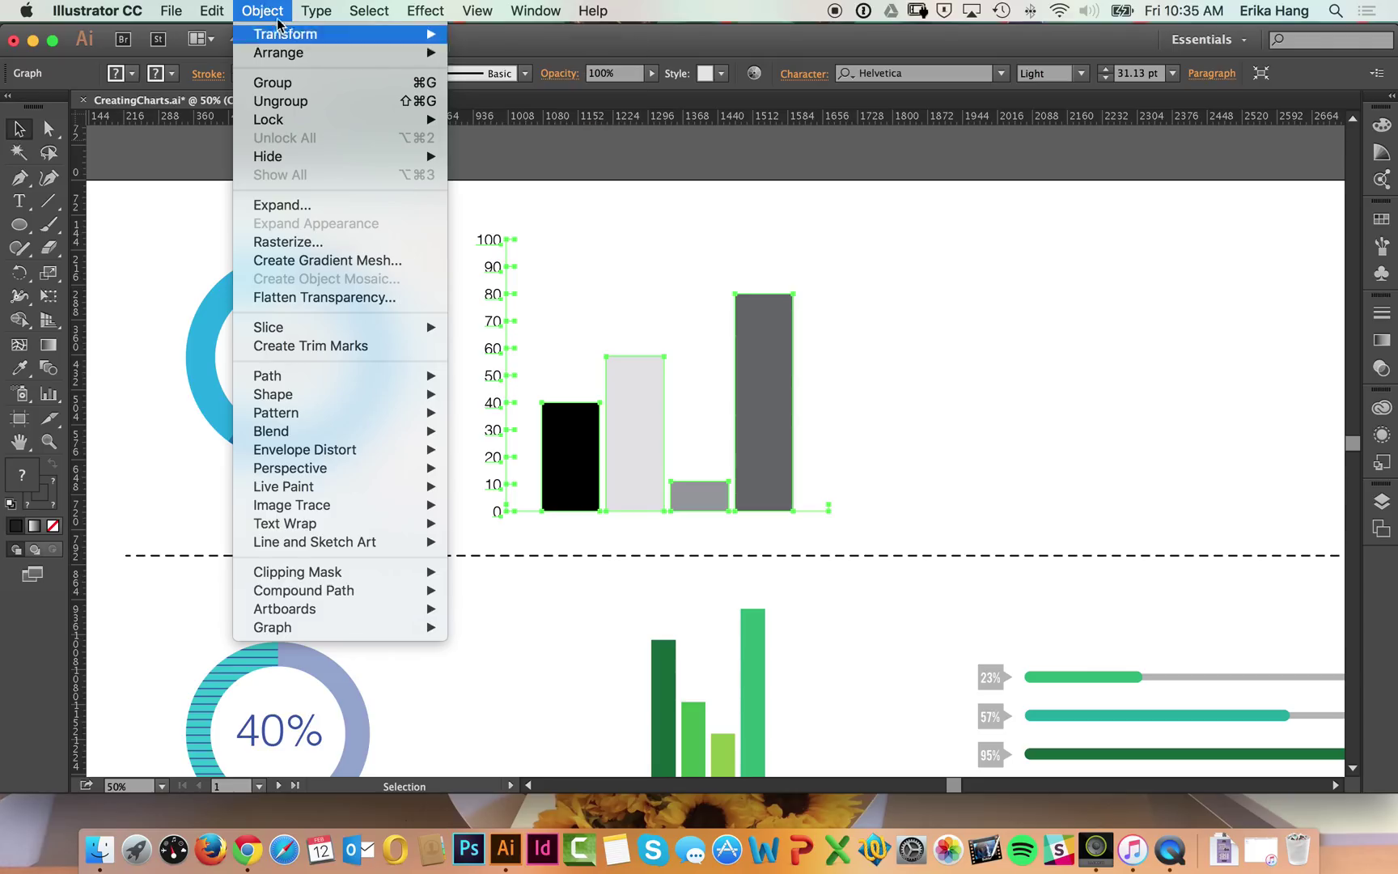
{"action": "left_click", "coordinate": [290, 100]}
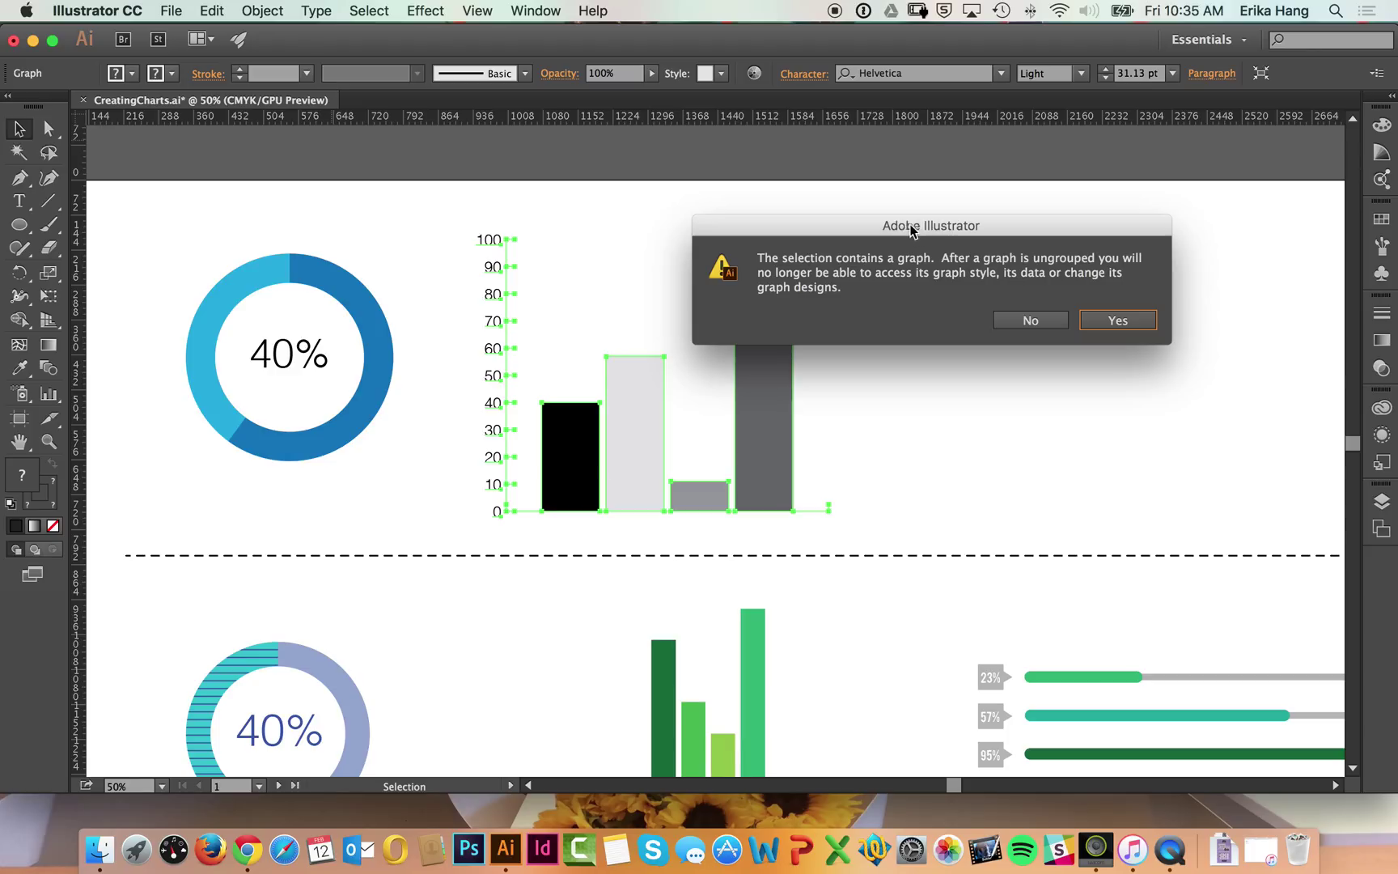
{"action": "left_click_drag", "start_coordinate": [896, 228], "coordinate": [776, 197]}
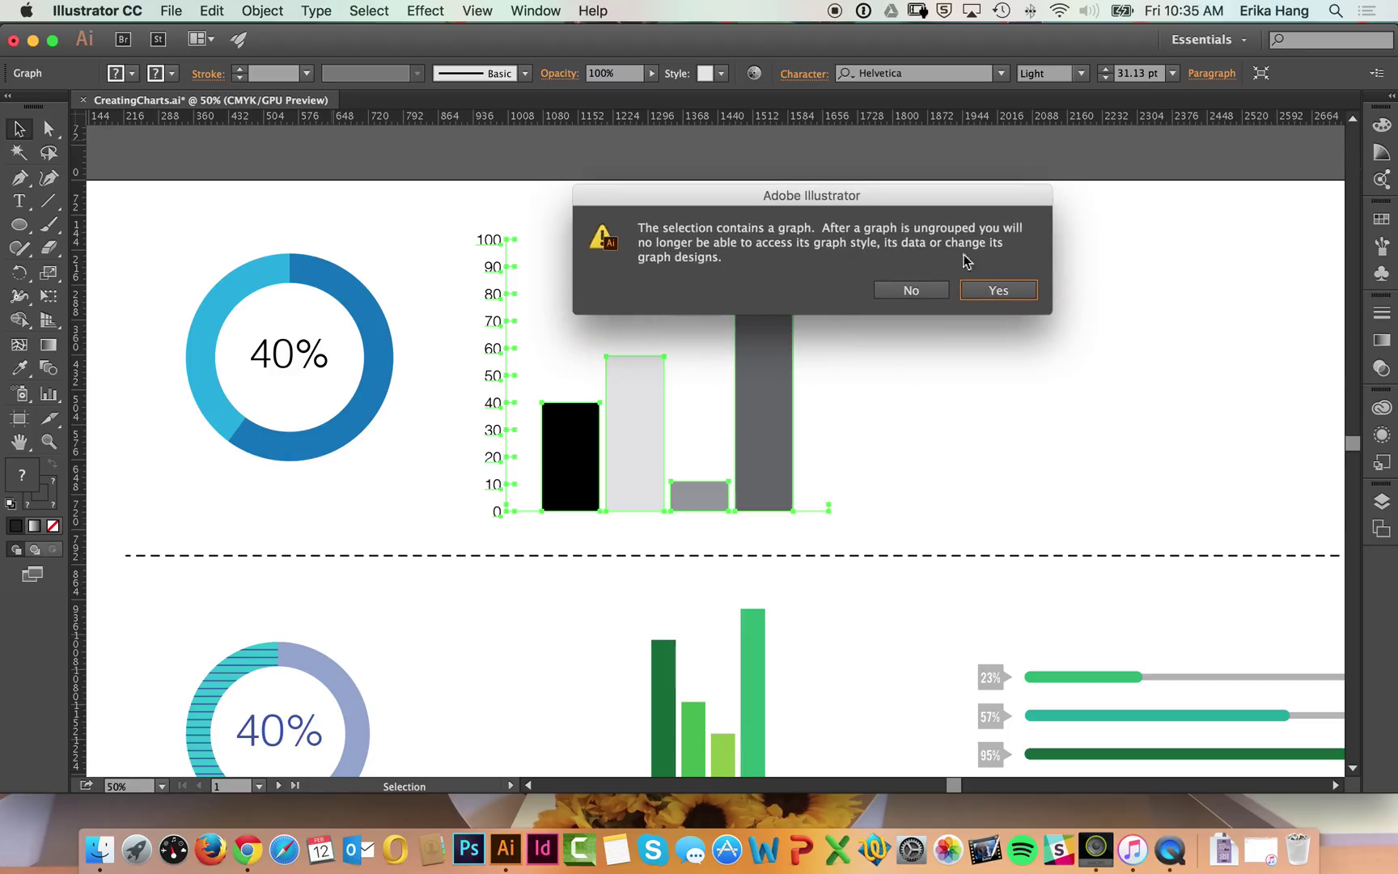
{"action": "left_click", "coordinate": [1004, 290]}
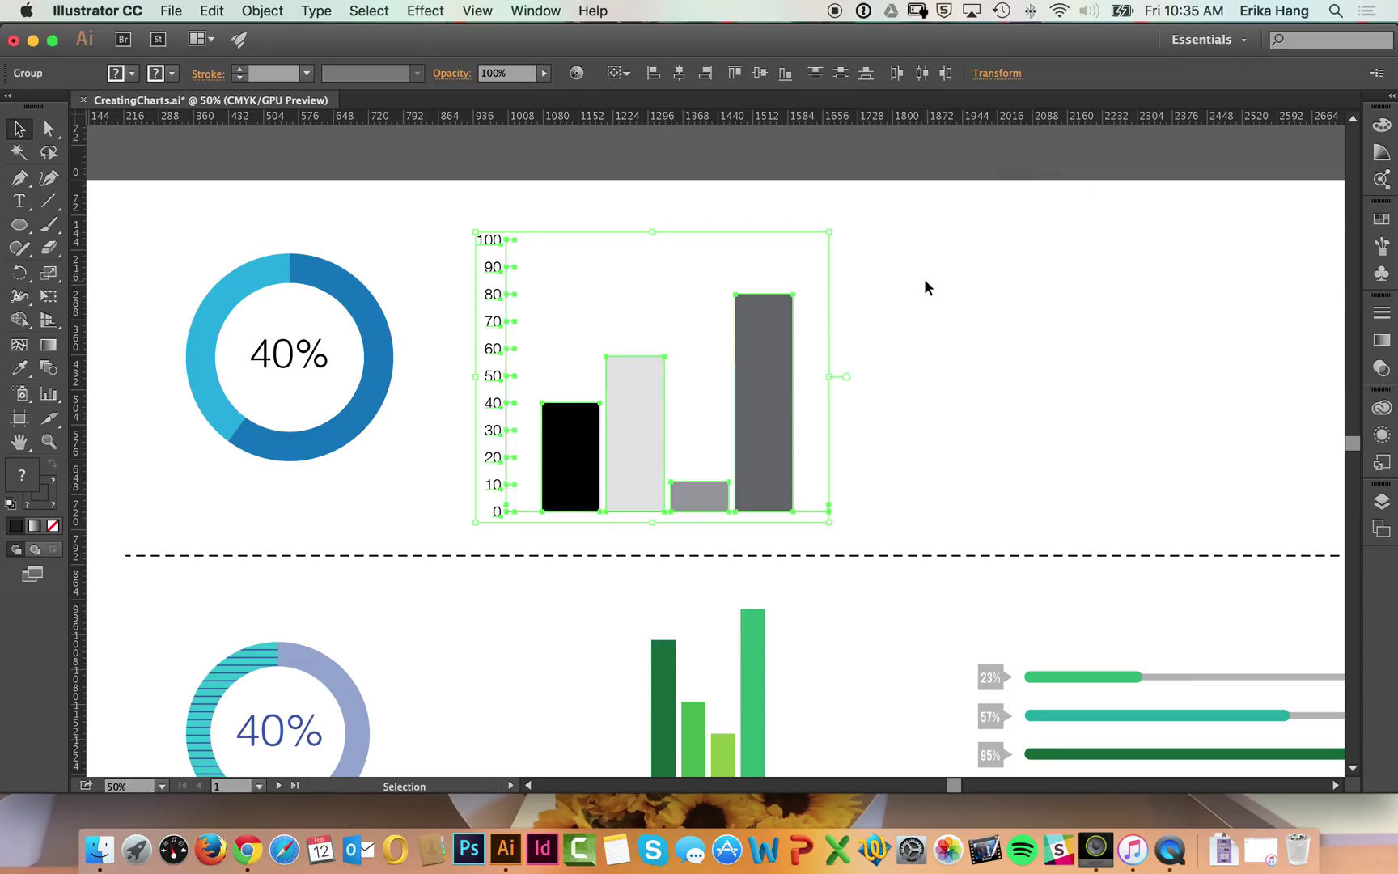
- Ungroup the set of four bars and check that single bars can be selected individually
{"action": "left_click", "coordinate": [843, 314]}
{"action": "left_click", "coordinate": [789, 353]}
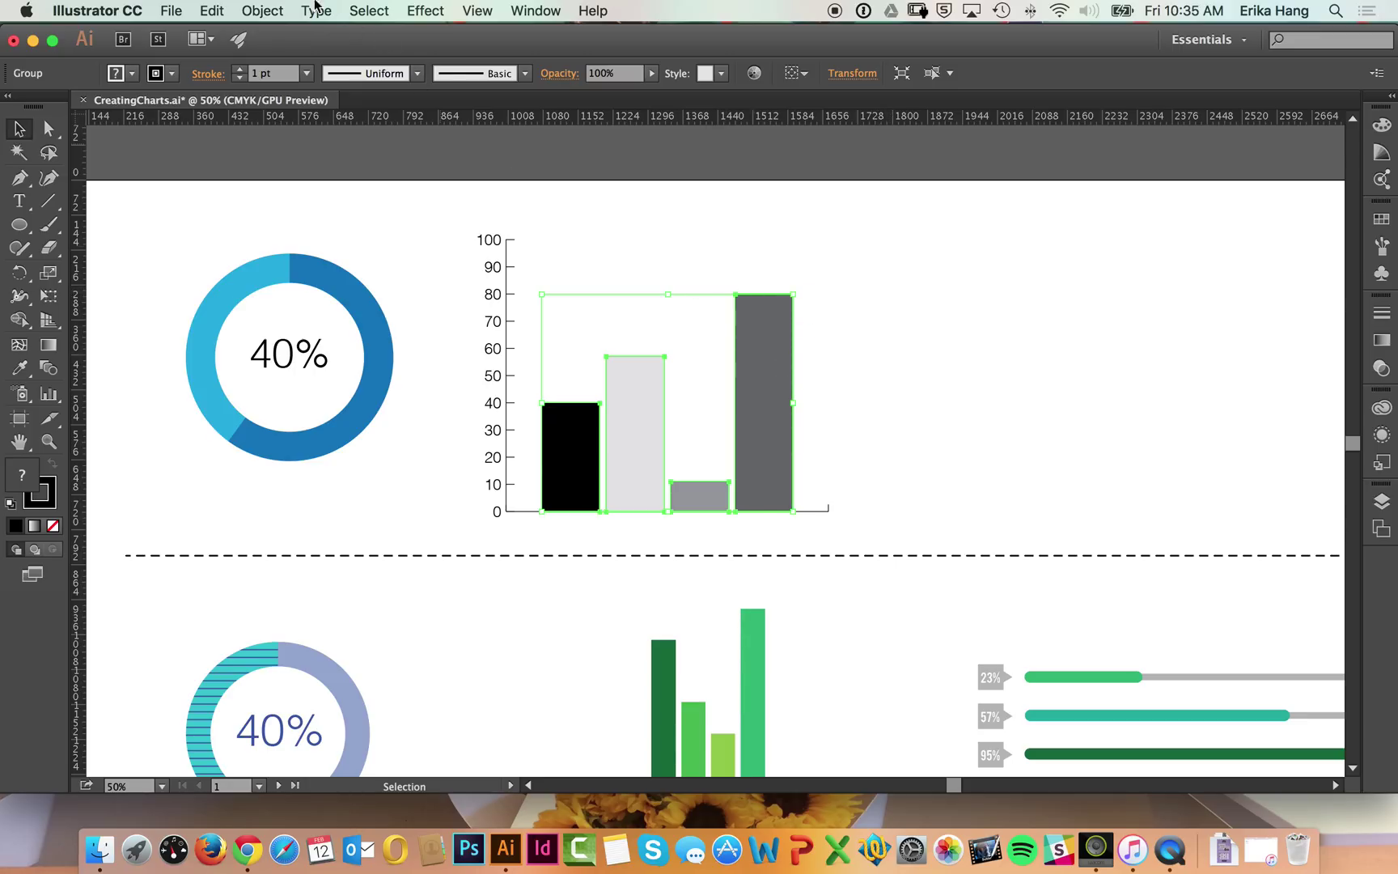
{"action": "left_click", "coordinate": [272, 11]}
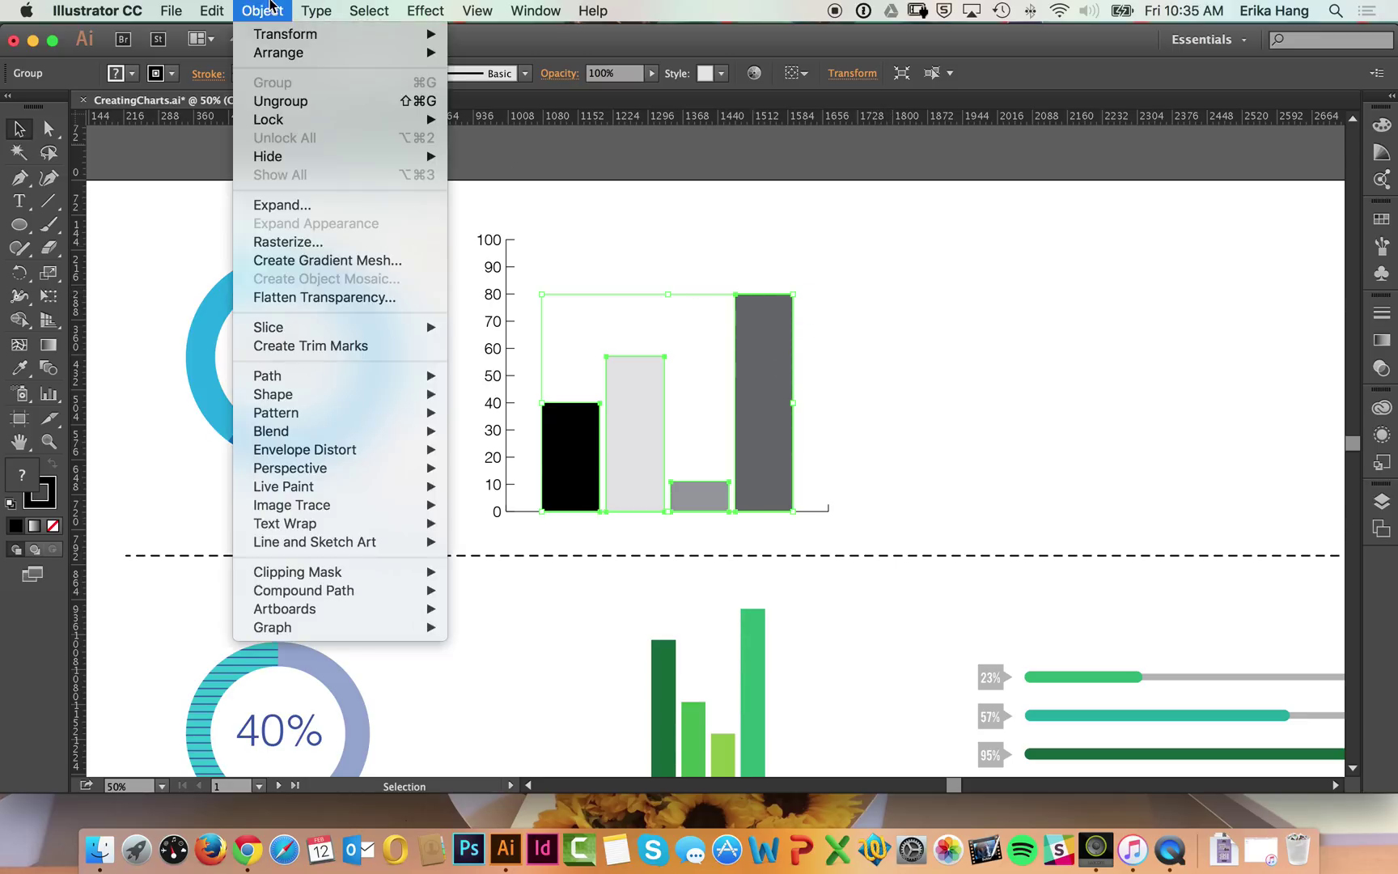
{"action": "left_click", "coordinate": [287, 103]}
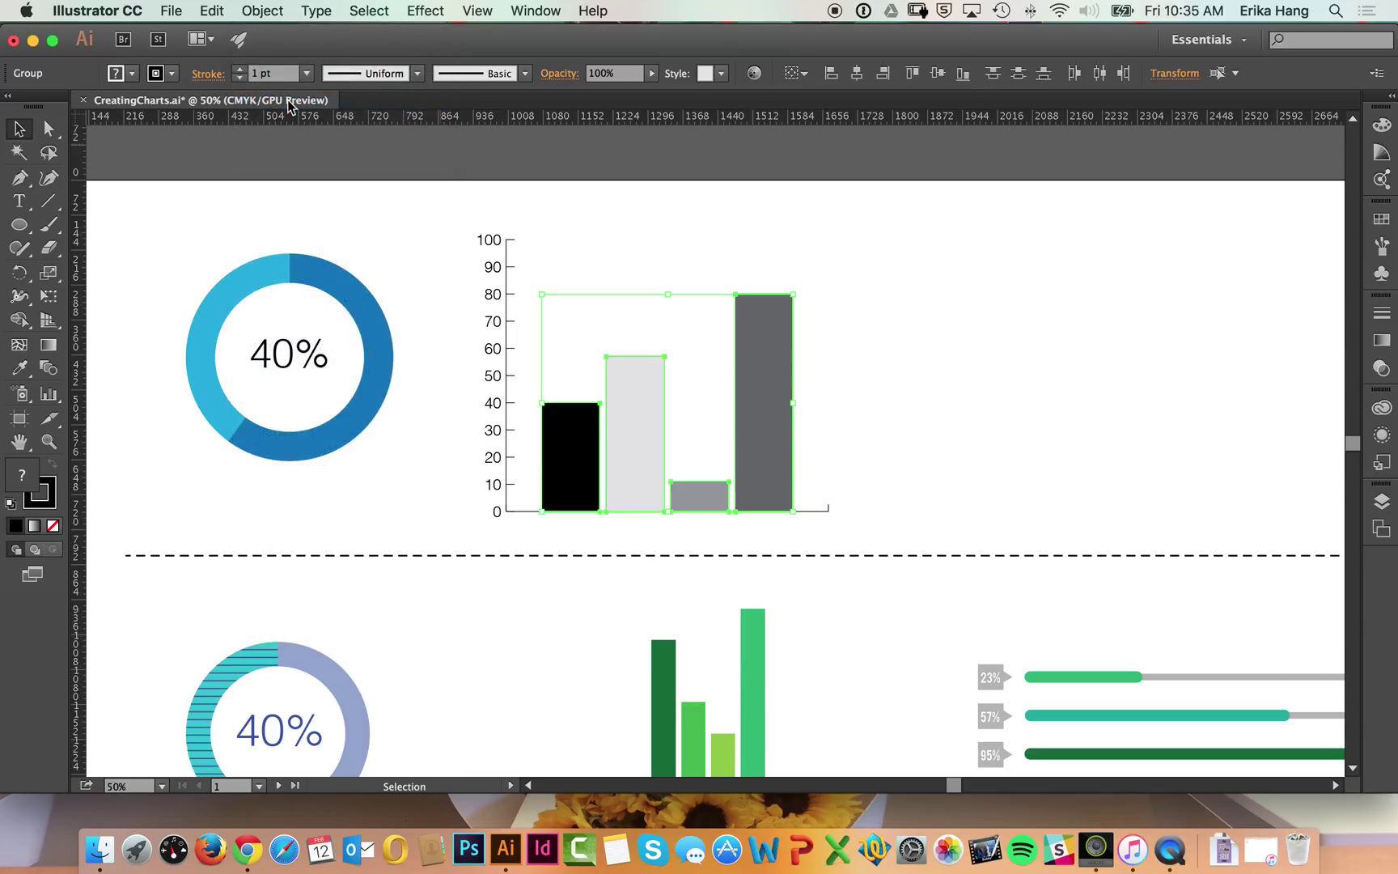
{"action": "left_click", "coordinate": [731, 216]}
{"action": "left_click", "coordinate": [576, 462]}
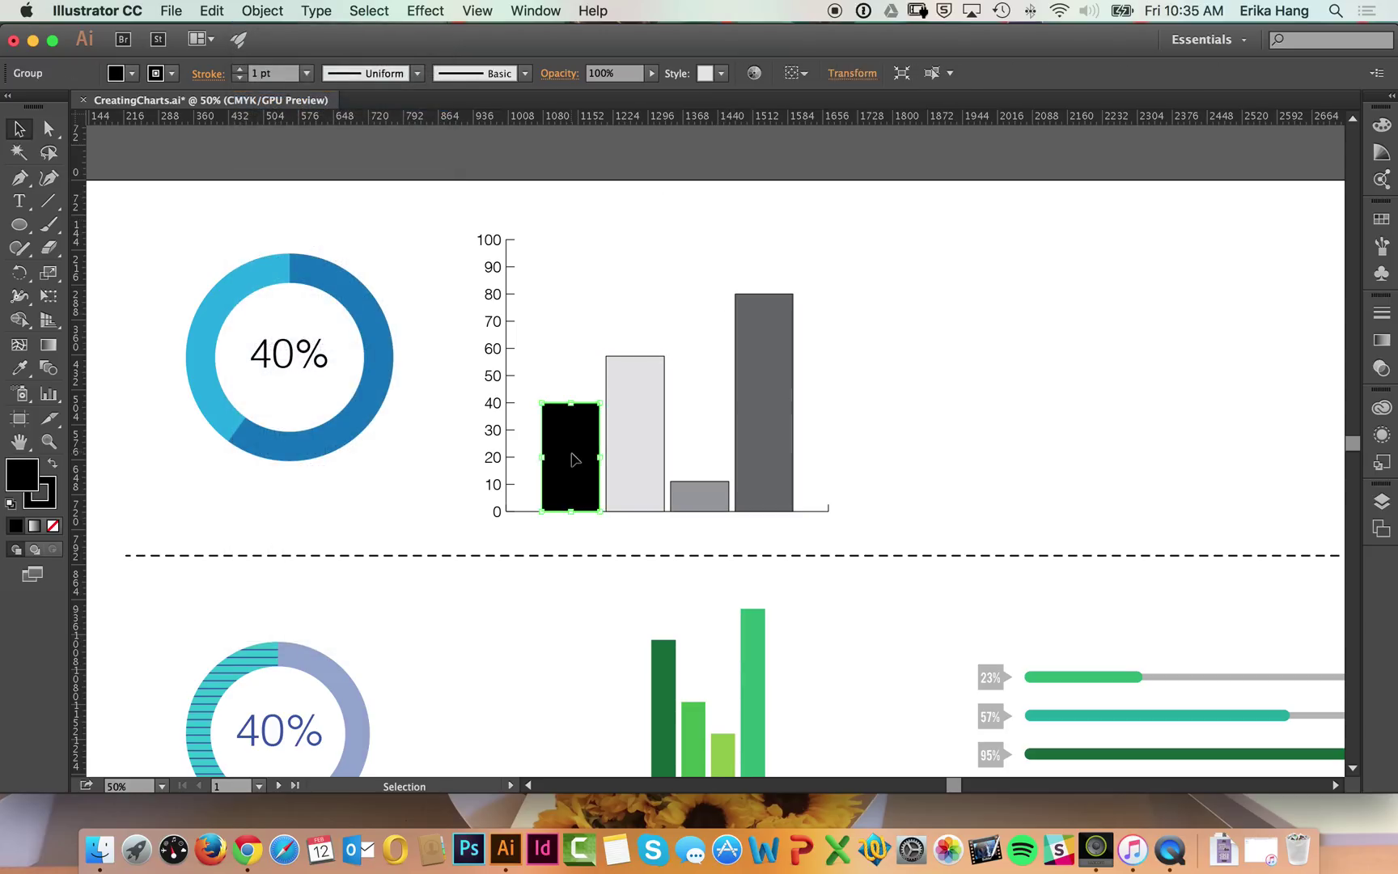
{"action": "left_click", "coordinate": [628, 399], "text": "shift"}
{"action": "left_click", "coordinate": [633, 324]}
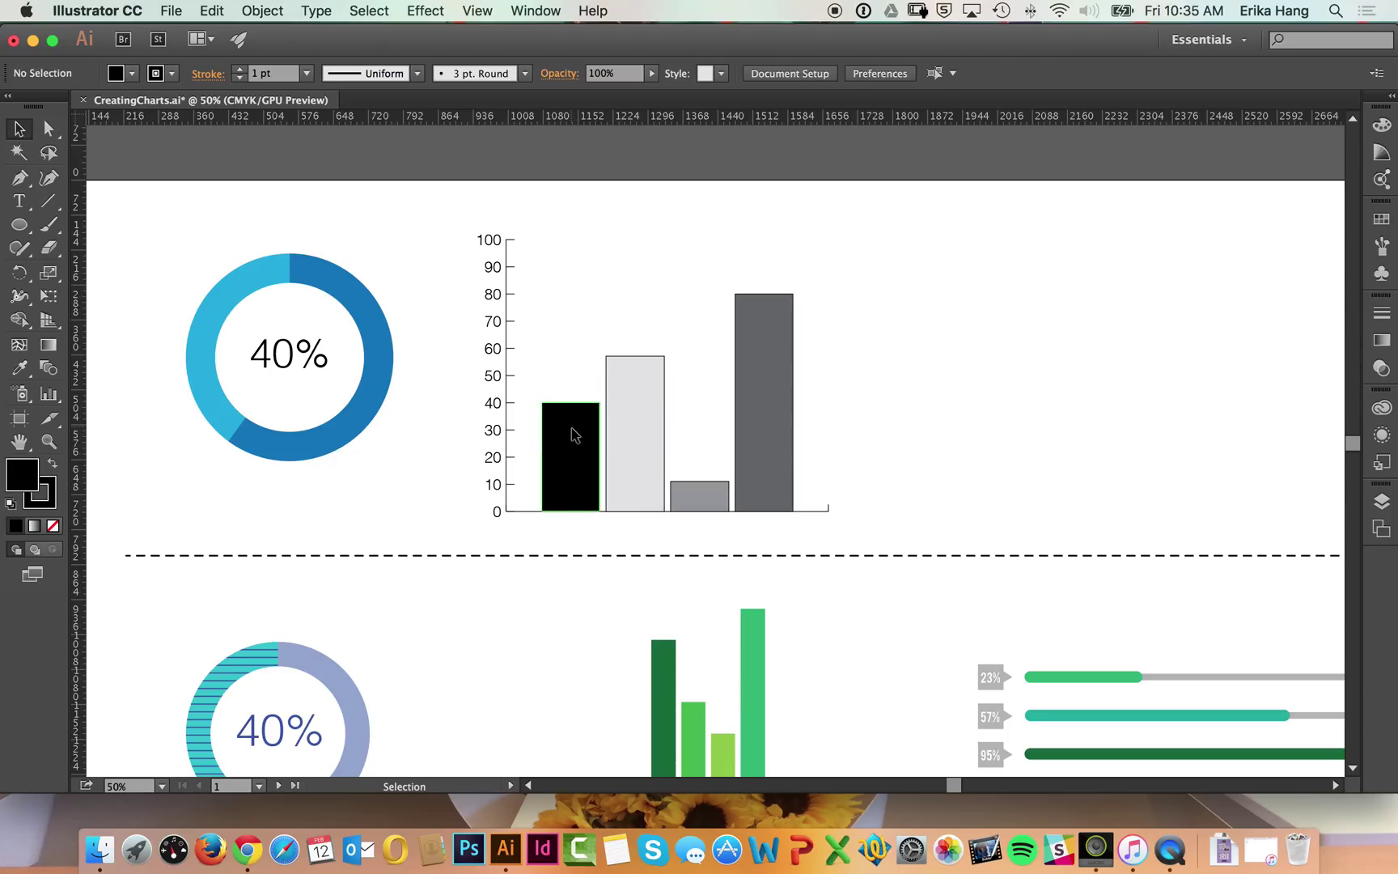
- Fill the black first bar with dark green and remove its stroke
{"action": "left_click", "coordinate": [574, 433]}
{"action": "left_click", "coordinate": [132, 73]}
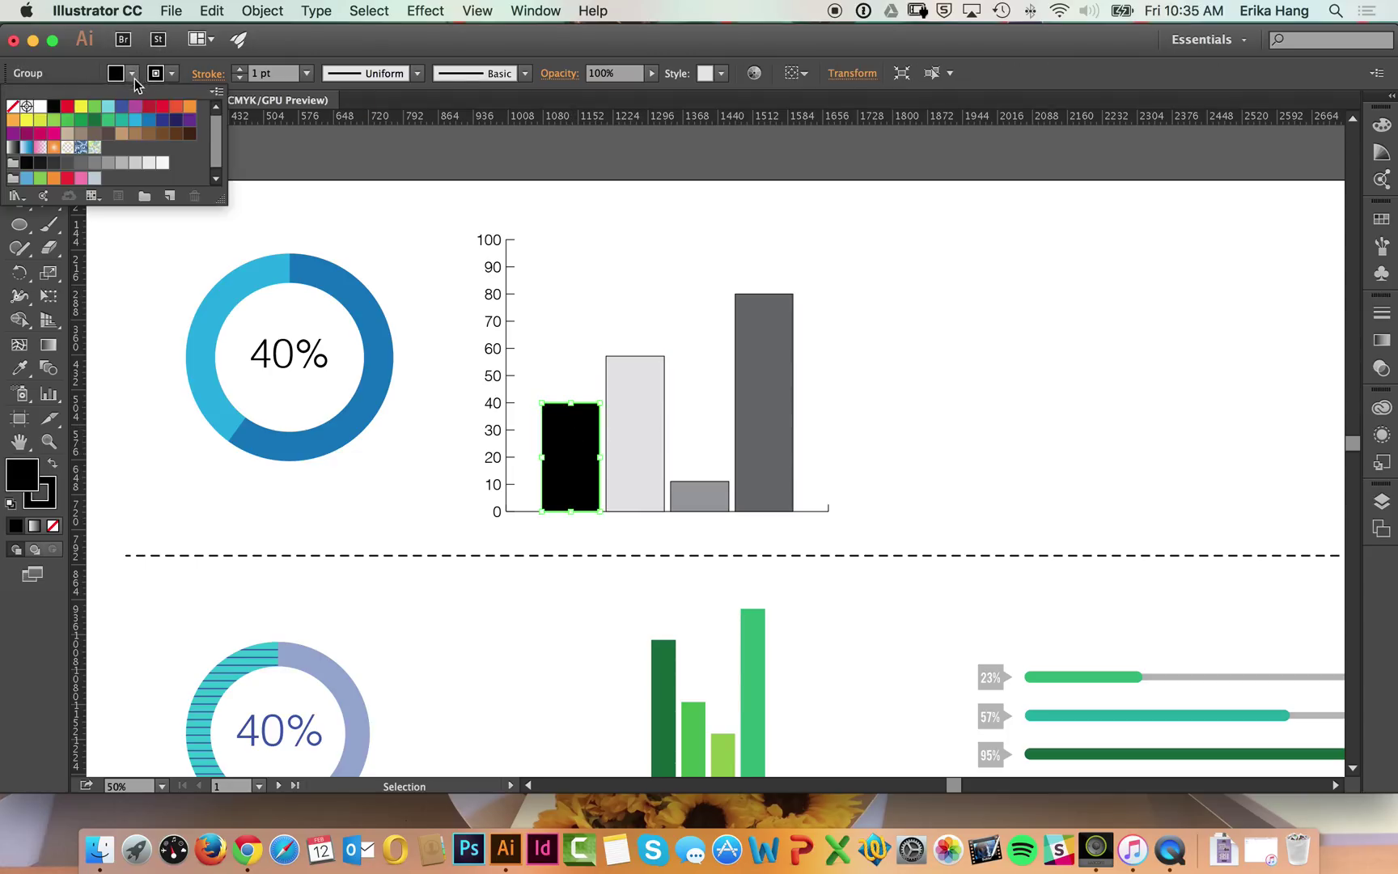
{"action": "left_click", "coordinate": [95, 120]}
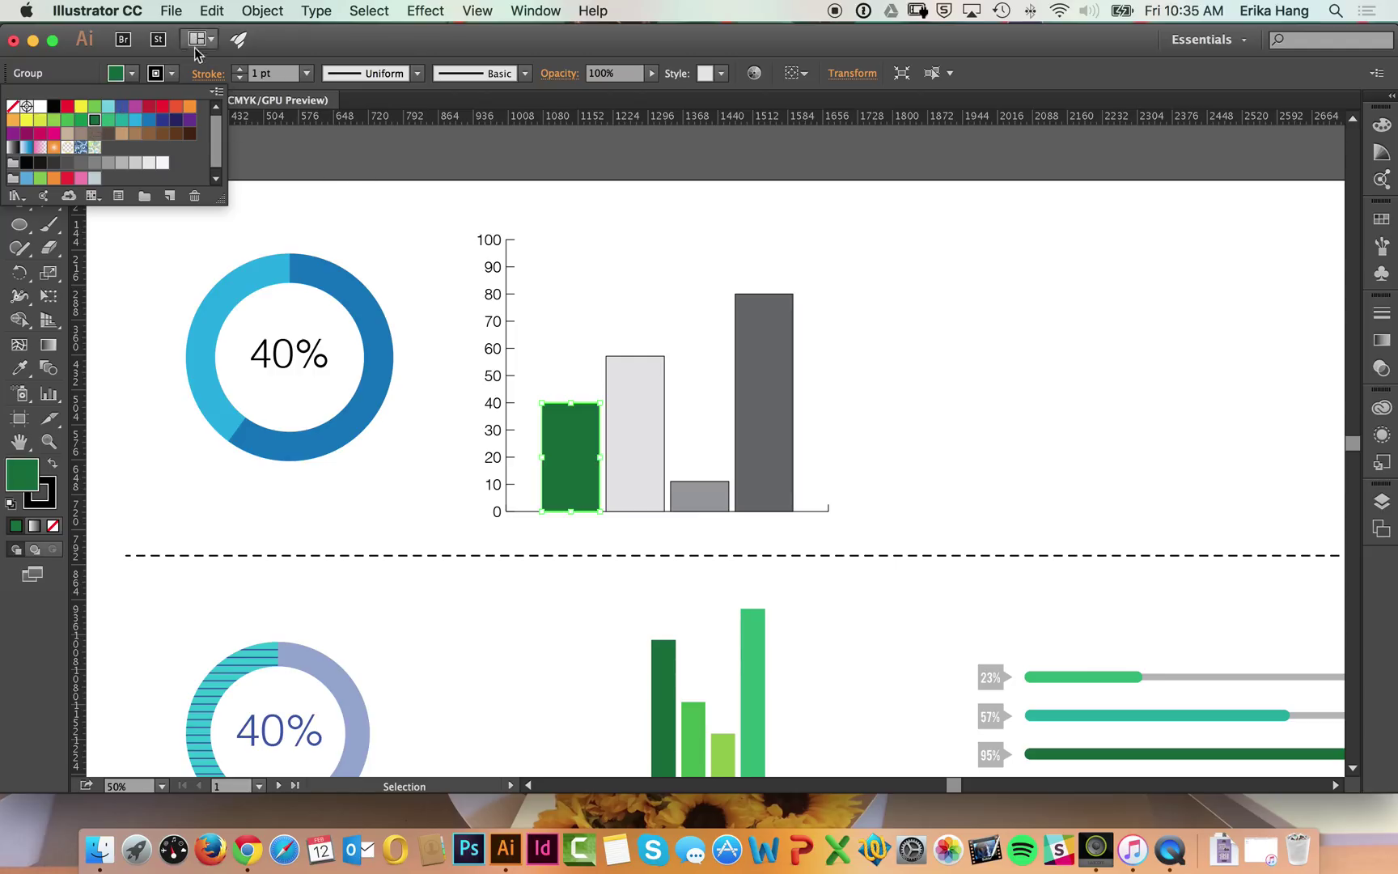
{"action": "left_click", "coordinate": [172, 74]}
{"action": "left_click", "coordinate": [13, 106]}
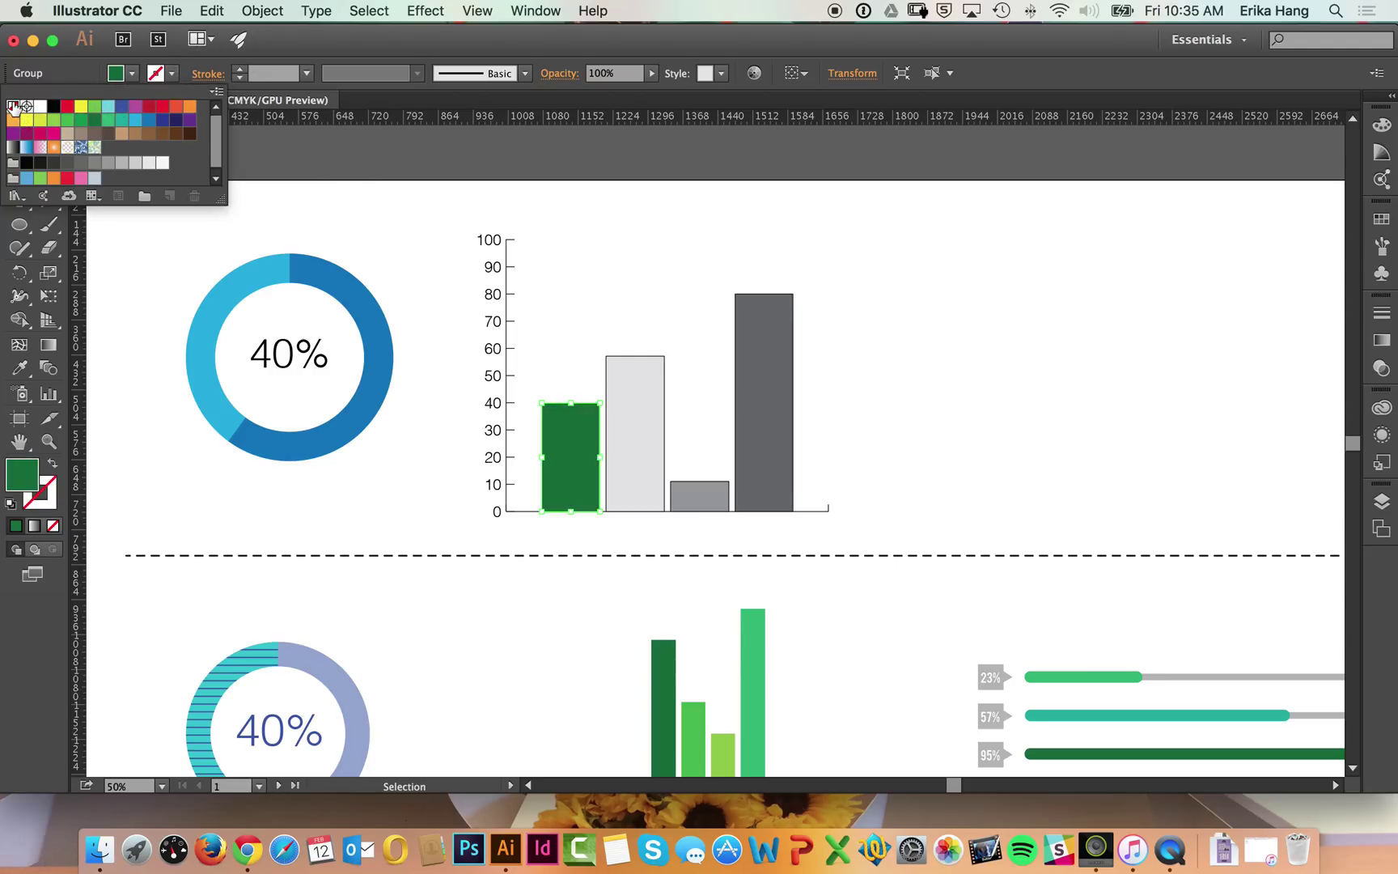
- Fill the light grey second bar with a lighter green and remove its stroke
{"action": "left_click", "coordinate": [650, 398]}
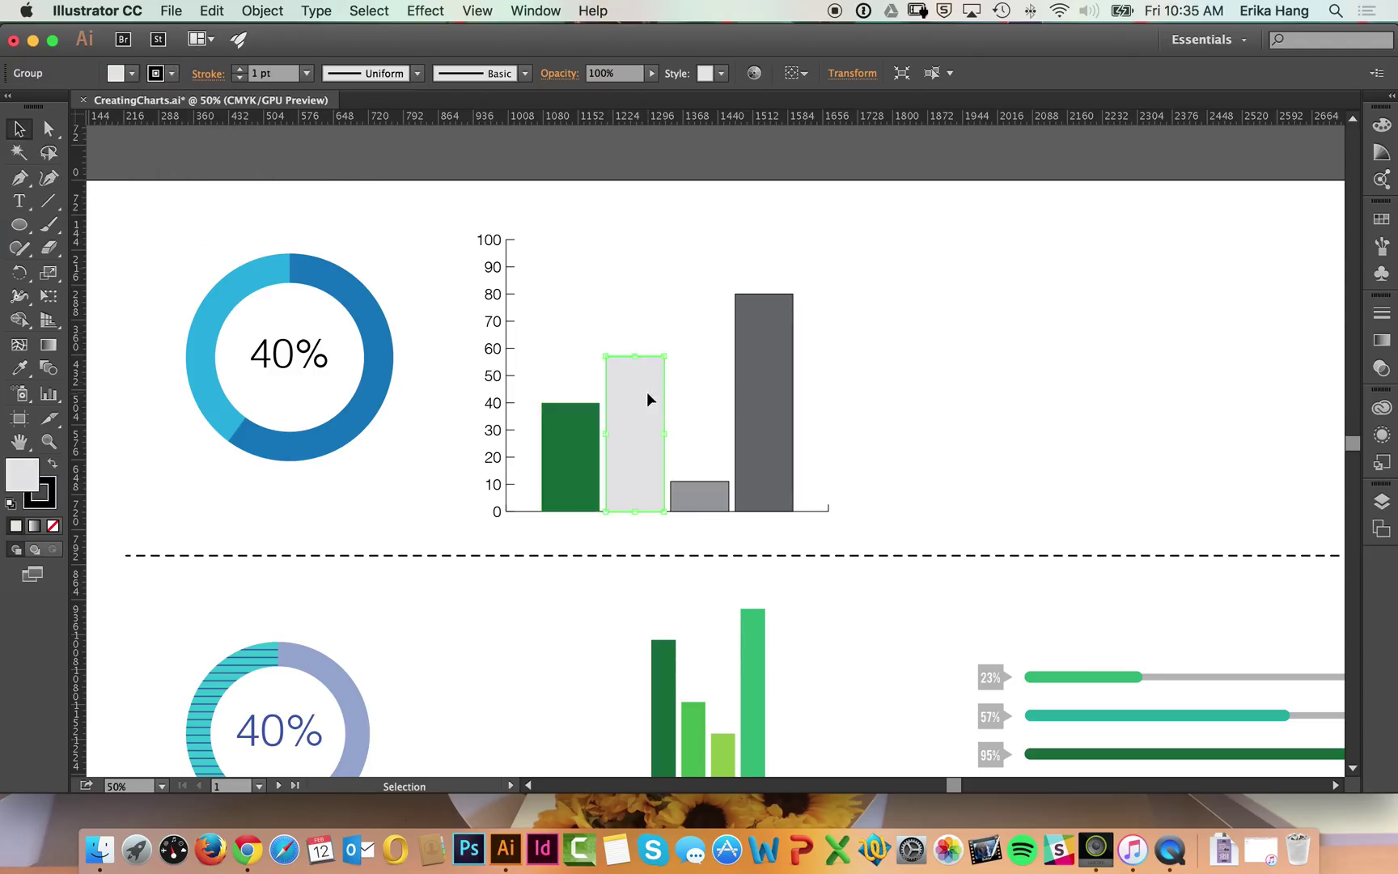
{"action": "left_click", "coordinate": [132, 74]}
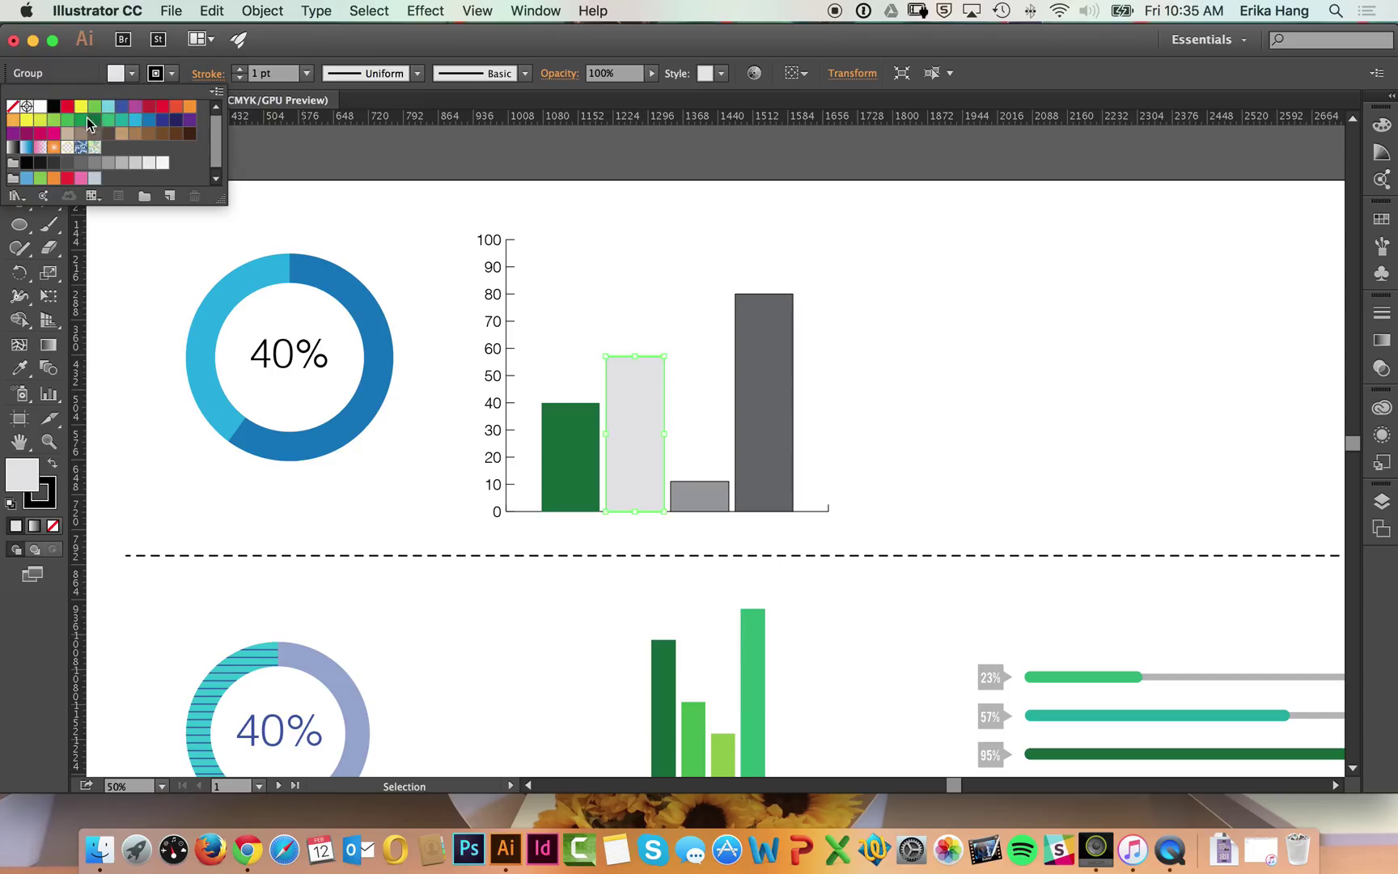
{"action": "left_click", "coordinate": [108, 120]}
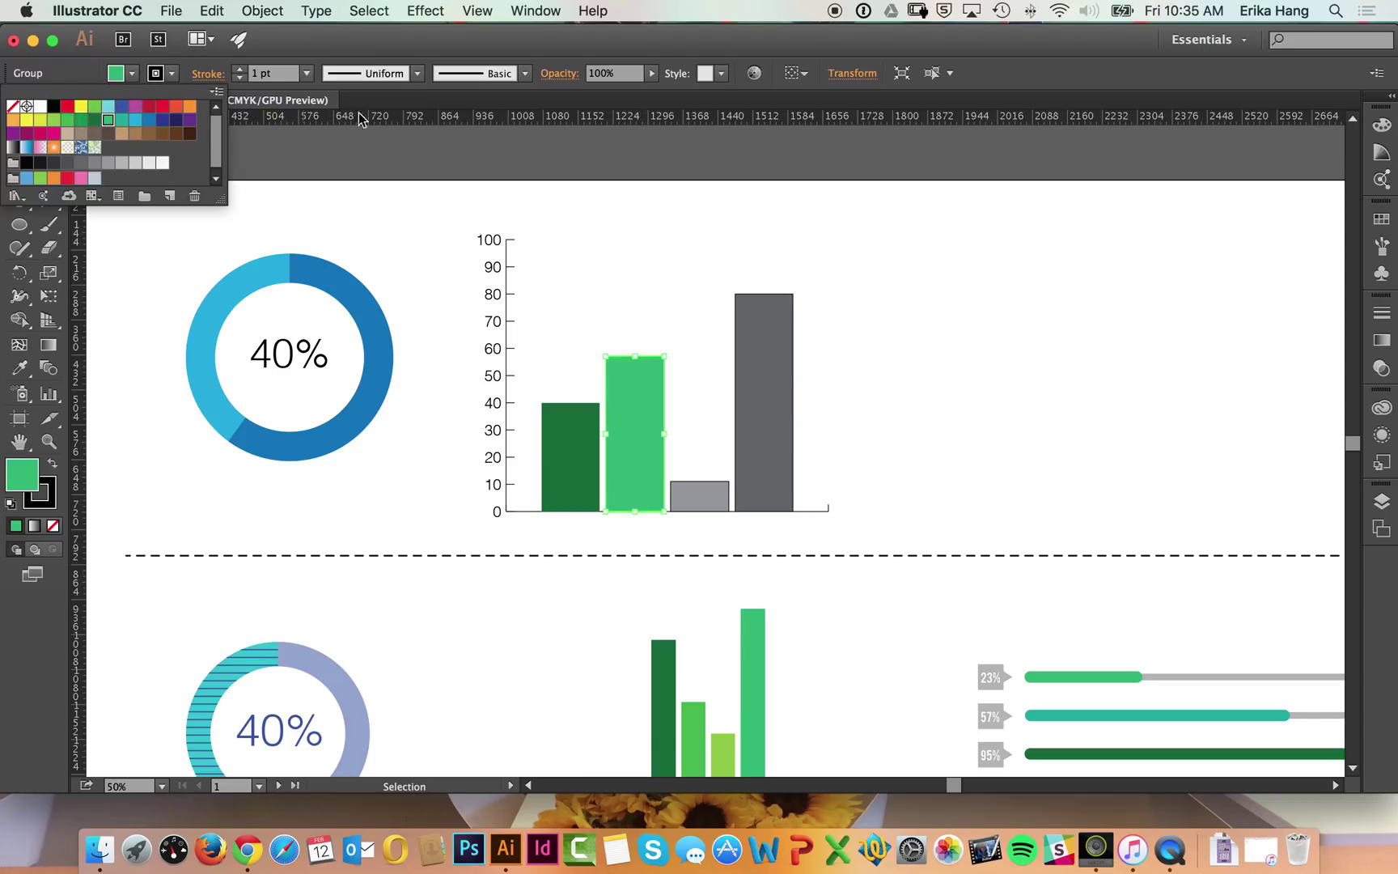
{"action": "left_click", "coordinate": [171, 74]}
{"action": "left_click", "coordinate": [15, 107]}
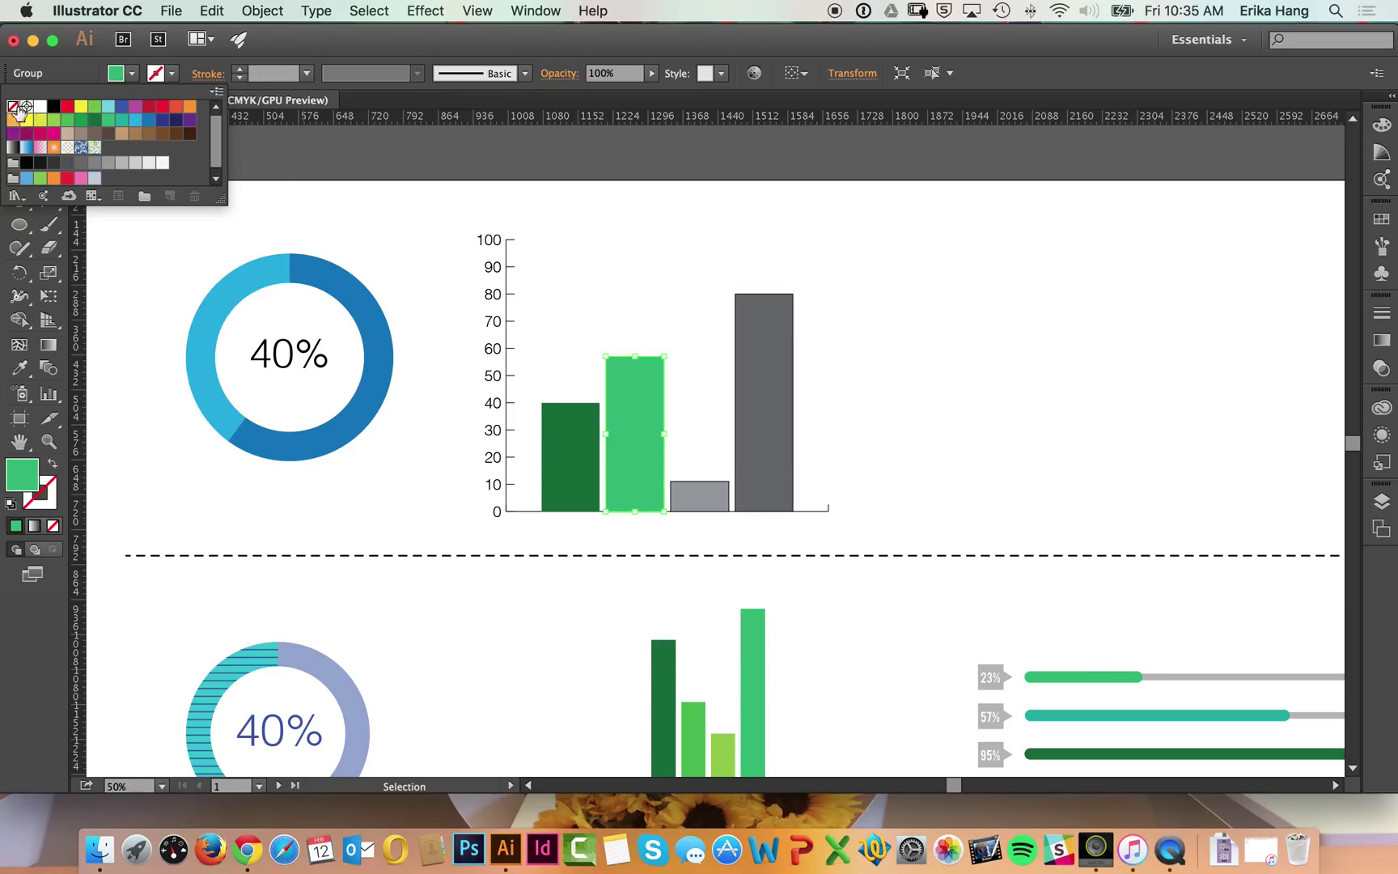
- Fill the grey third bar of the column chart with magenta purple and remove its stroke
{"action": "left_click", "coordinate": [707, 492]}
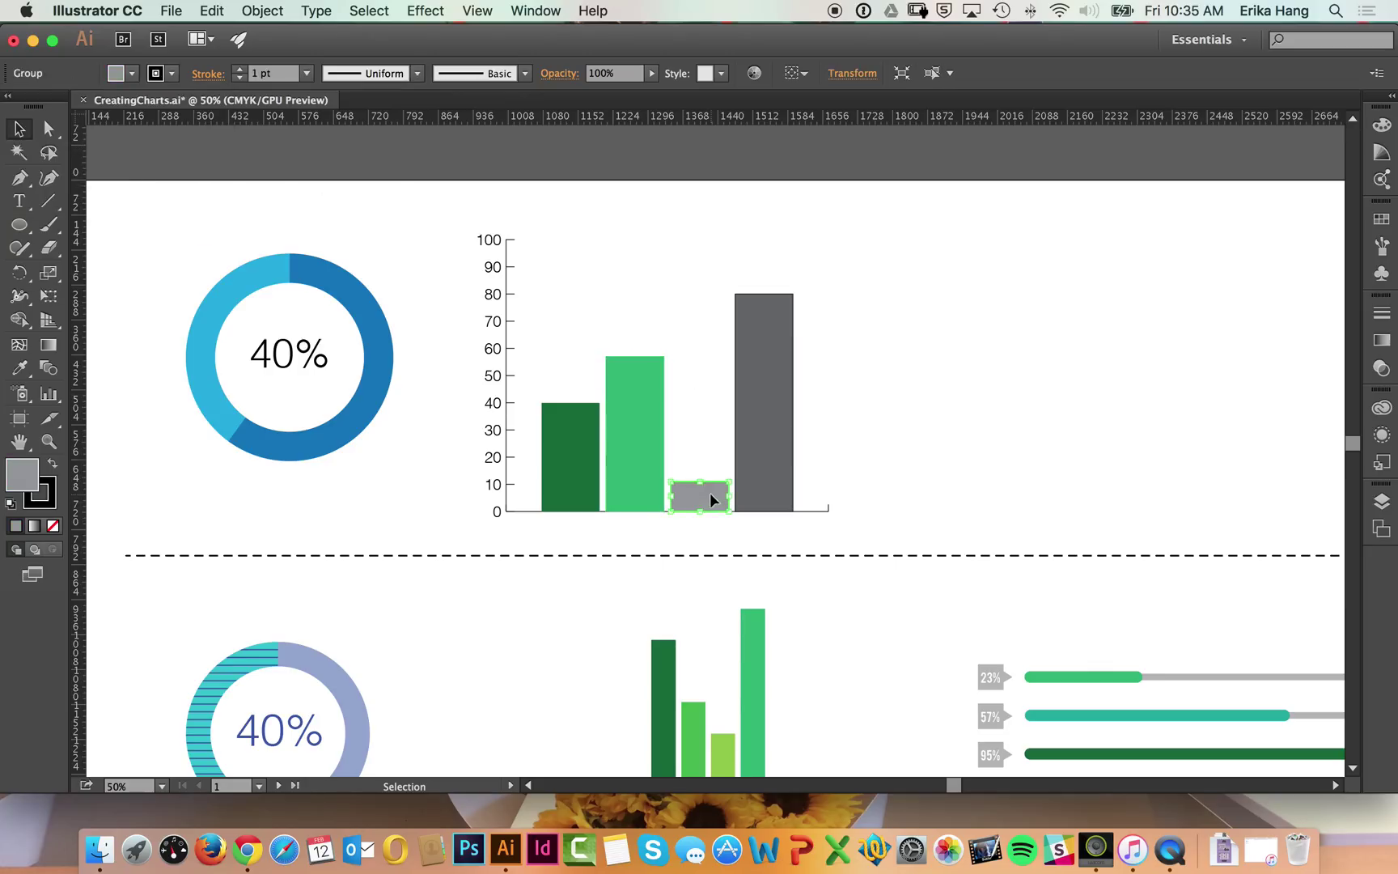
{"action": "left_click", "coordinate": [132, 73]}
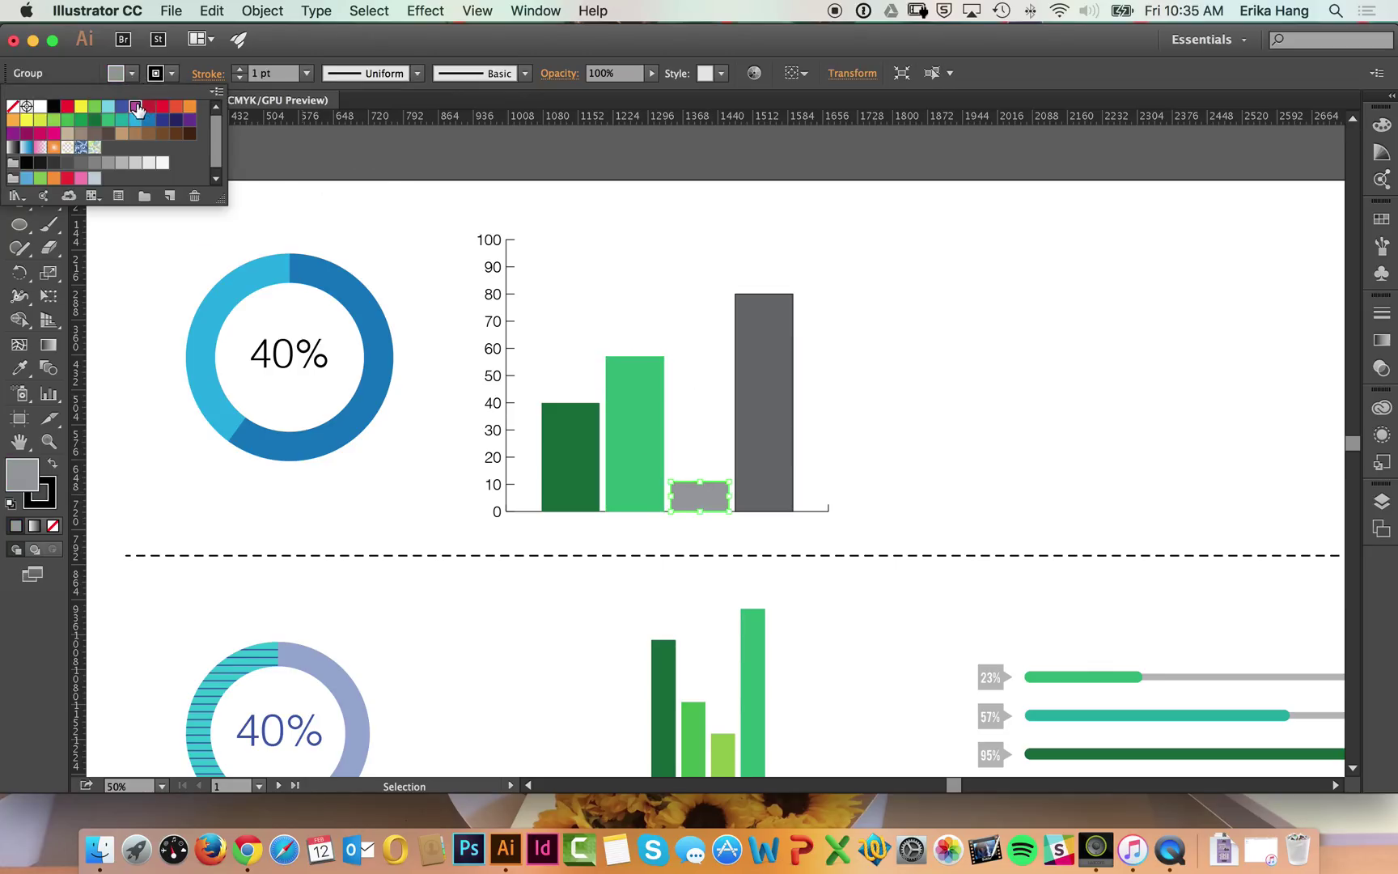
{"action": "left_click", "coordinate": [137, 109]}
{"action": "left_click", "coordinate": [172, 73]}
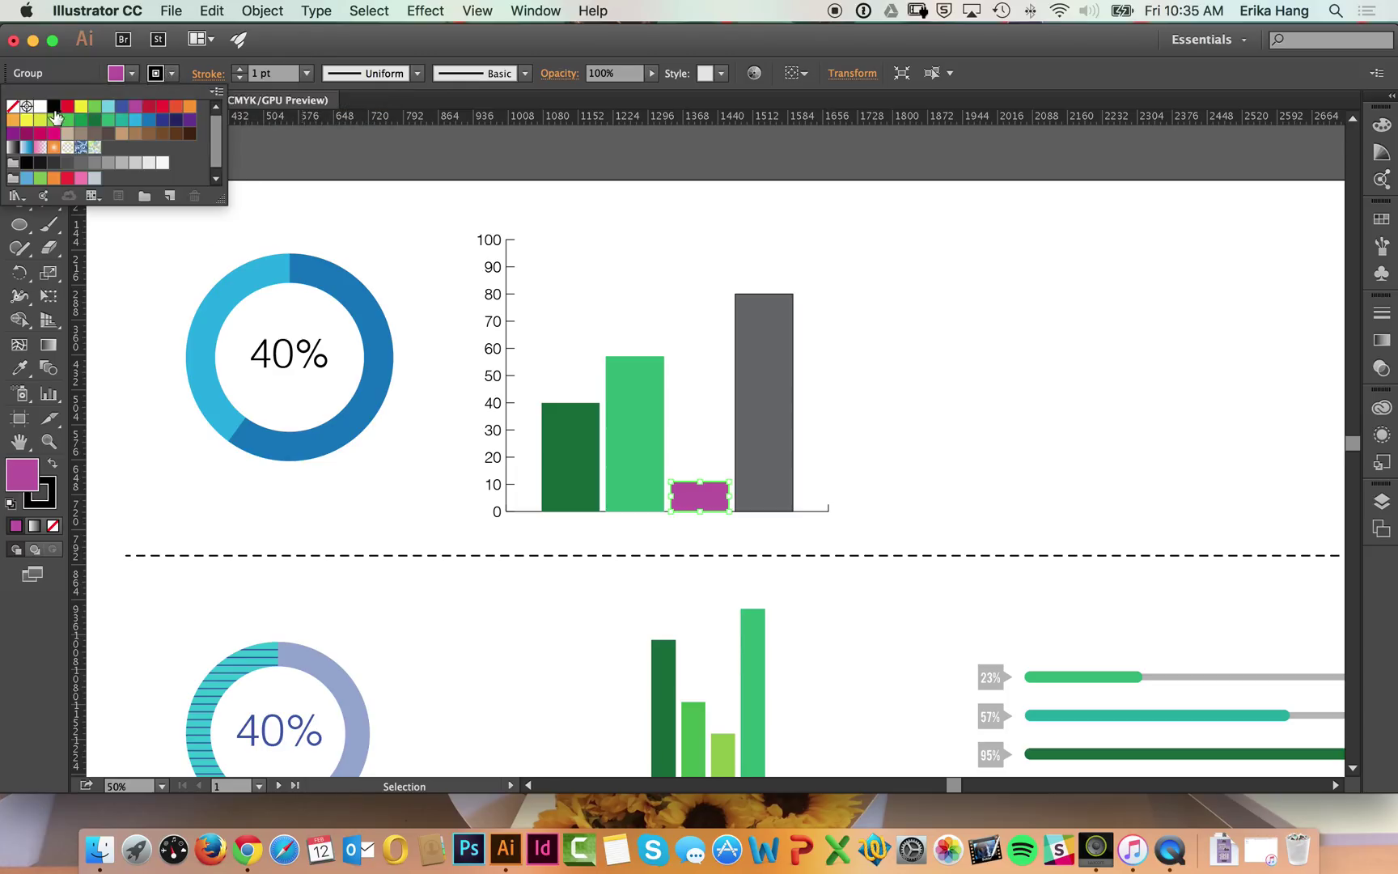
{"action": "left_click", "coordinate": [12, 106]}
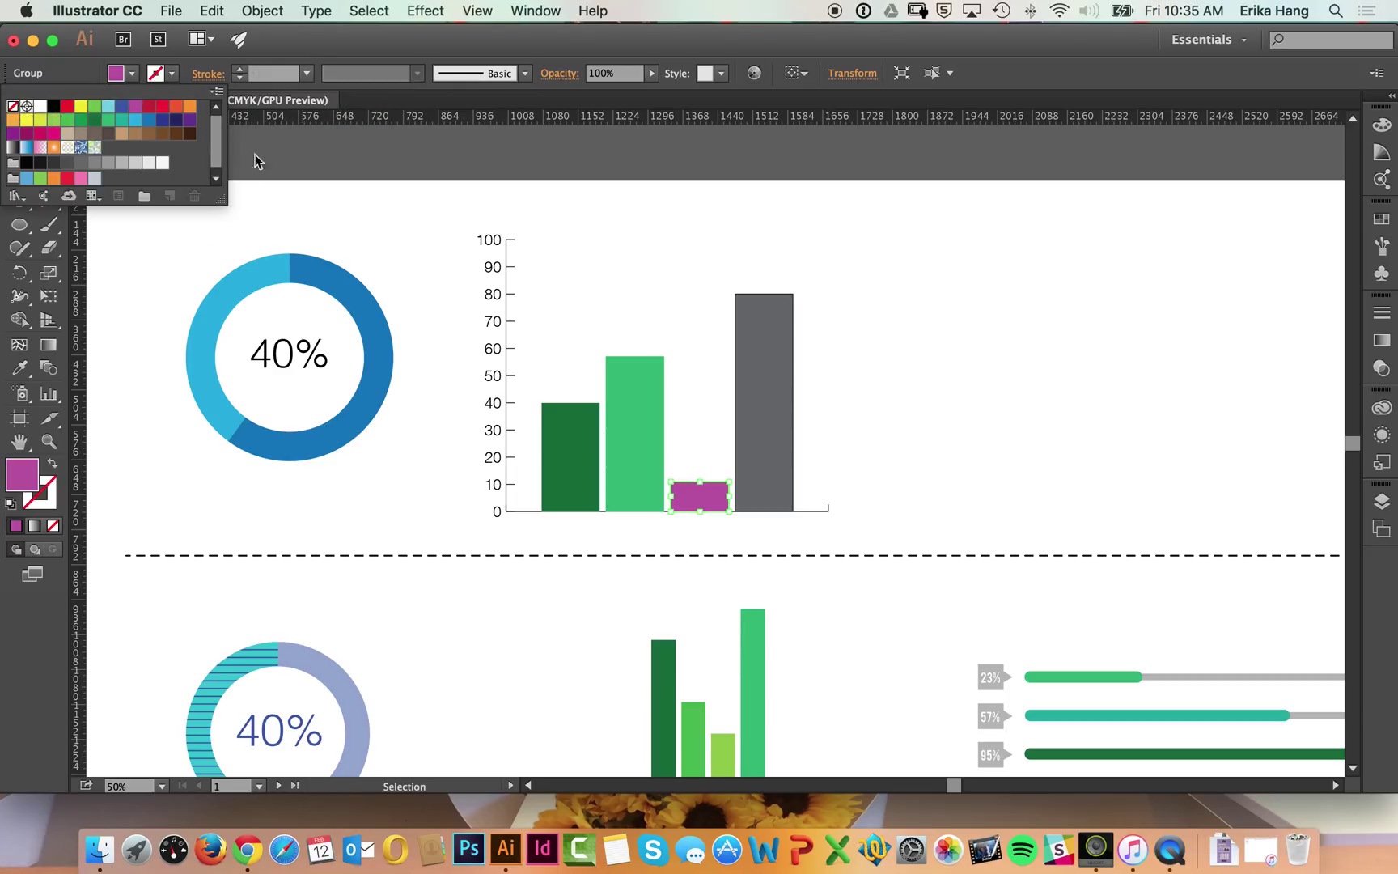
- Fill the dark grey fourth bar with light blue and remove its stroke
{"action": "left_click", "coordinate": [768, 365]}
{"action": "left_click", "coordinate": [132, 73]}
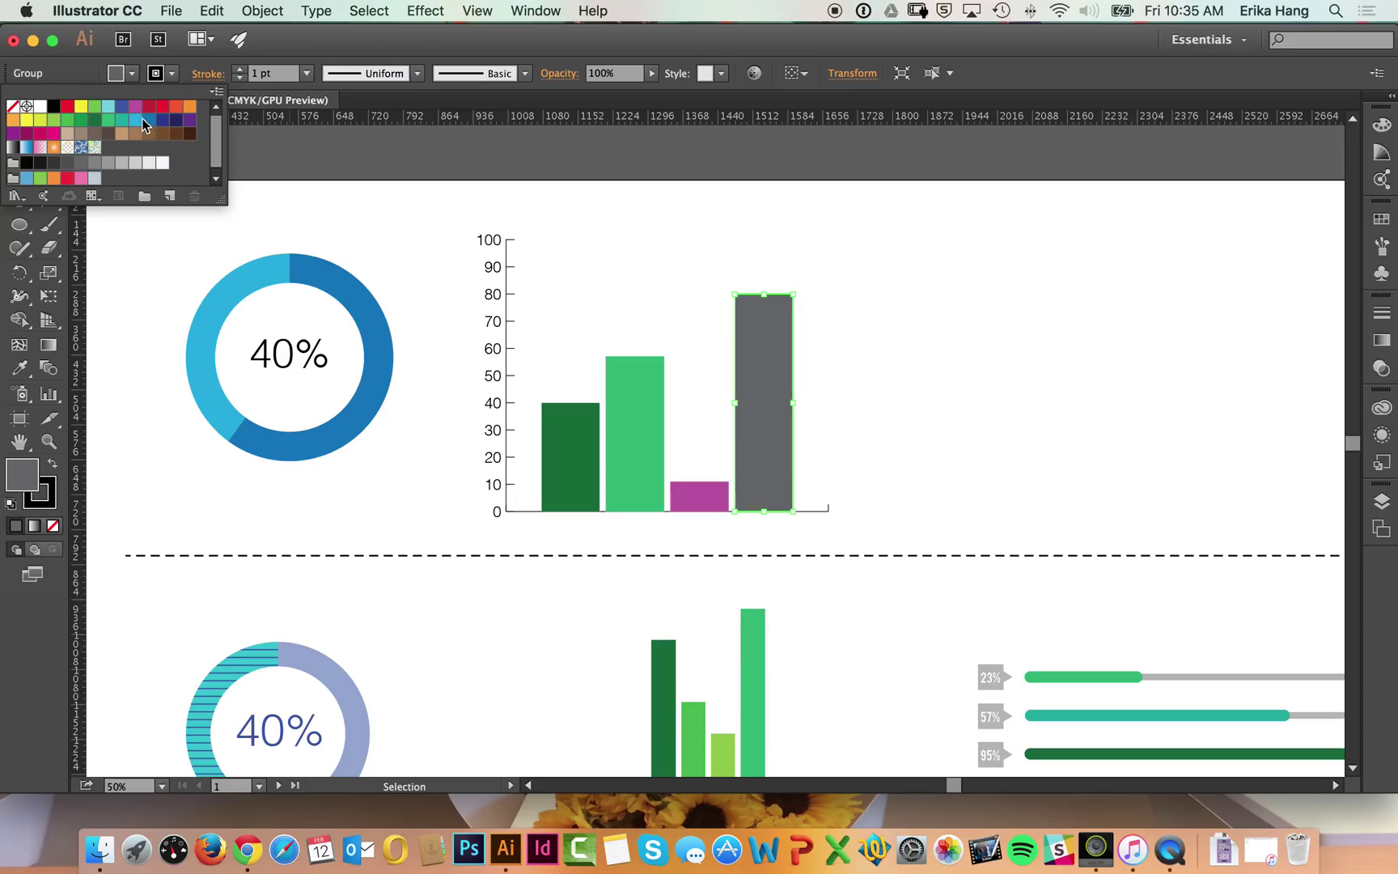
{"action": "left_click", "coordinate": [139, 119]}
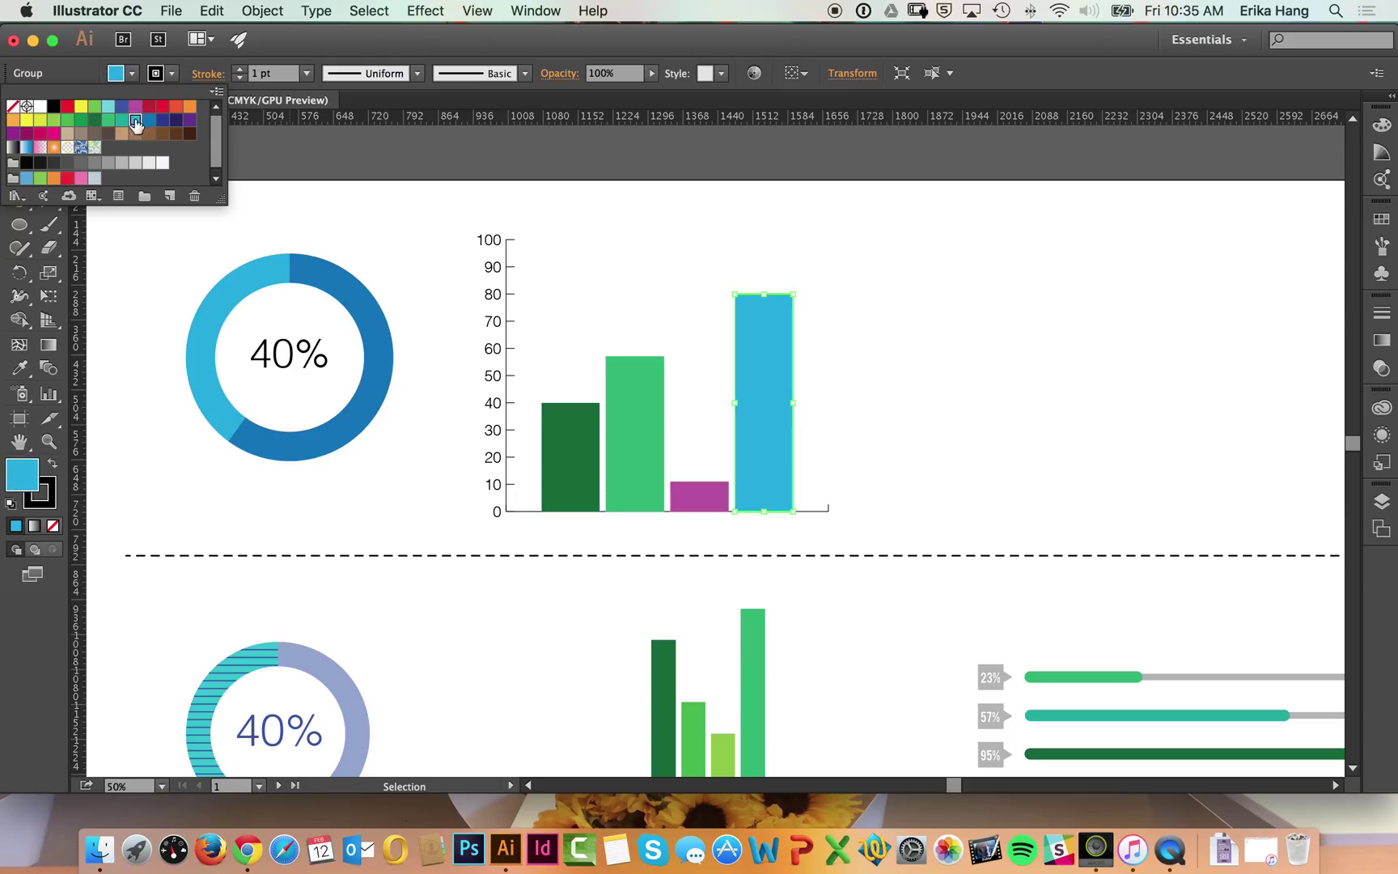
{"action": "left_click", "coordinate": [169, 73]}
{"action": "left_click", "coordinate": [12, 106]}
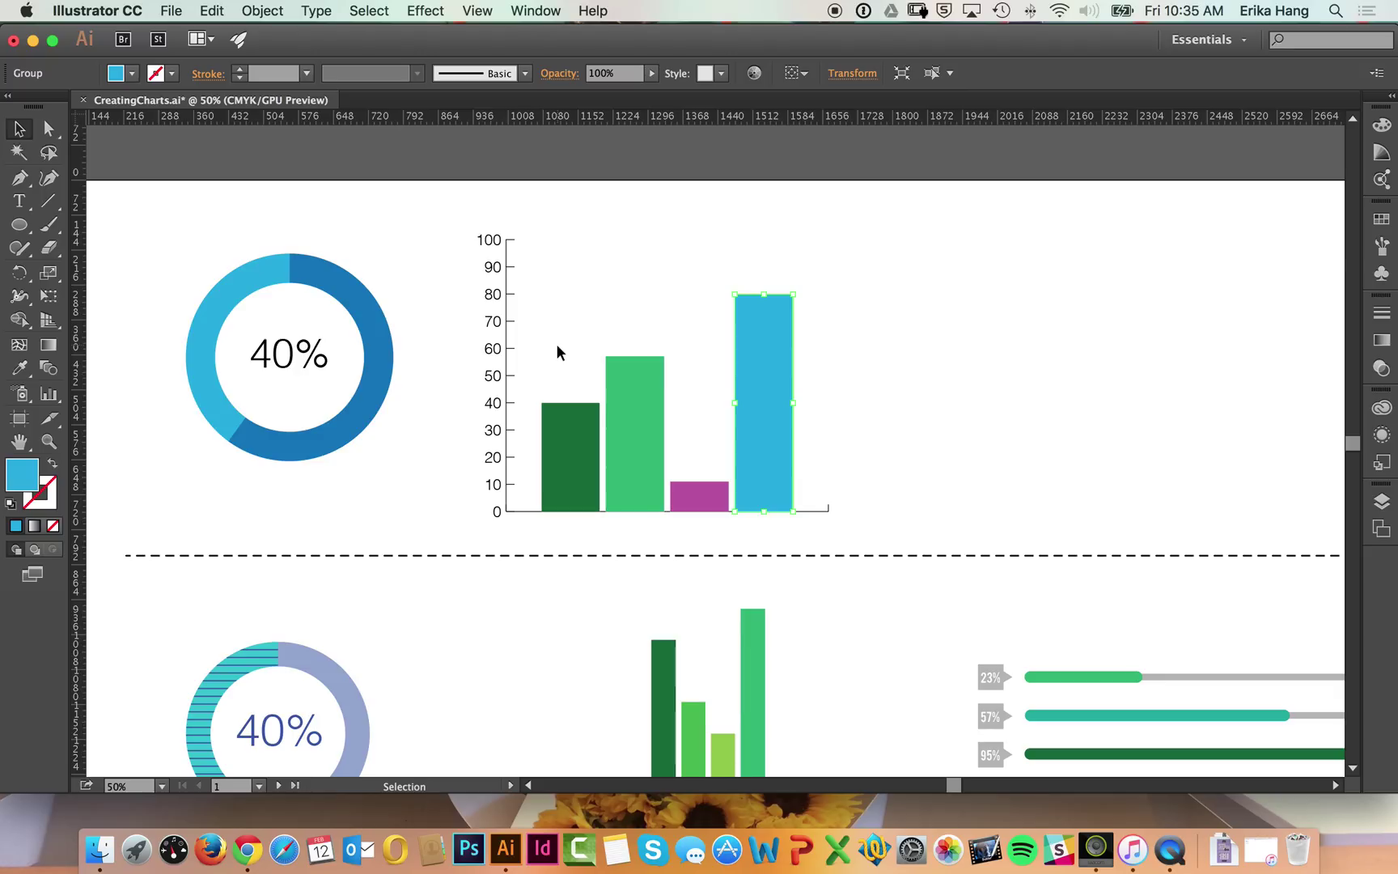
{"action": "left_click", "coordinate": [852, 267]}
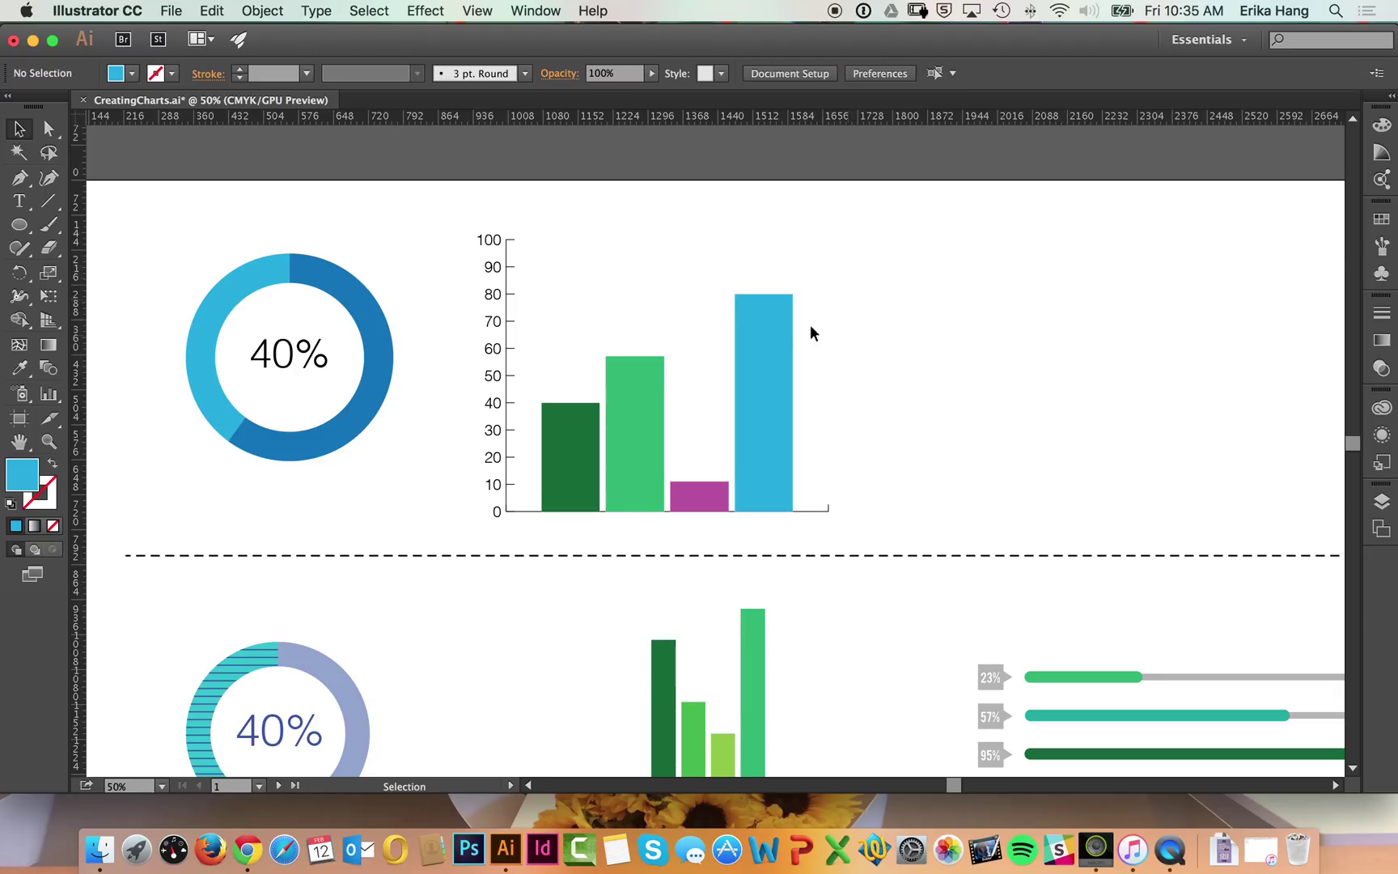
{"action": "left_click", "coordinate": [783, 333]}
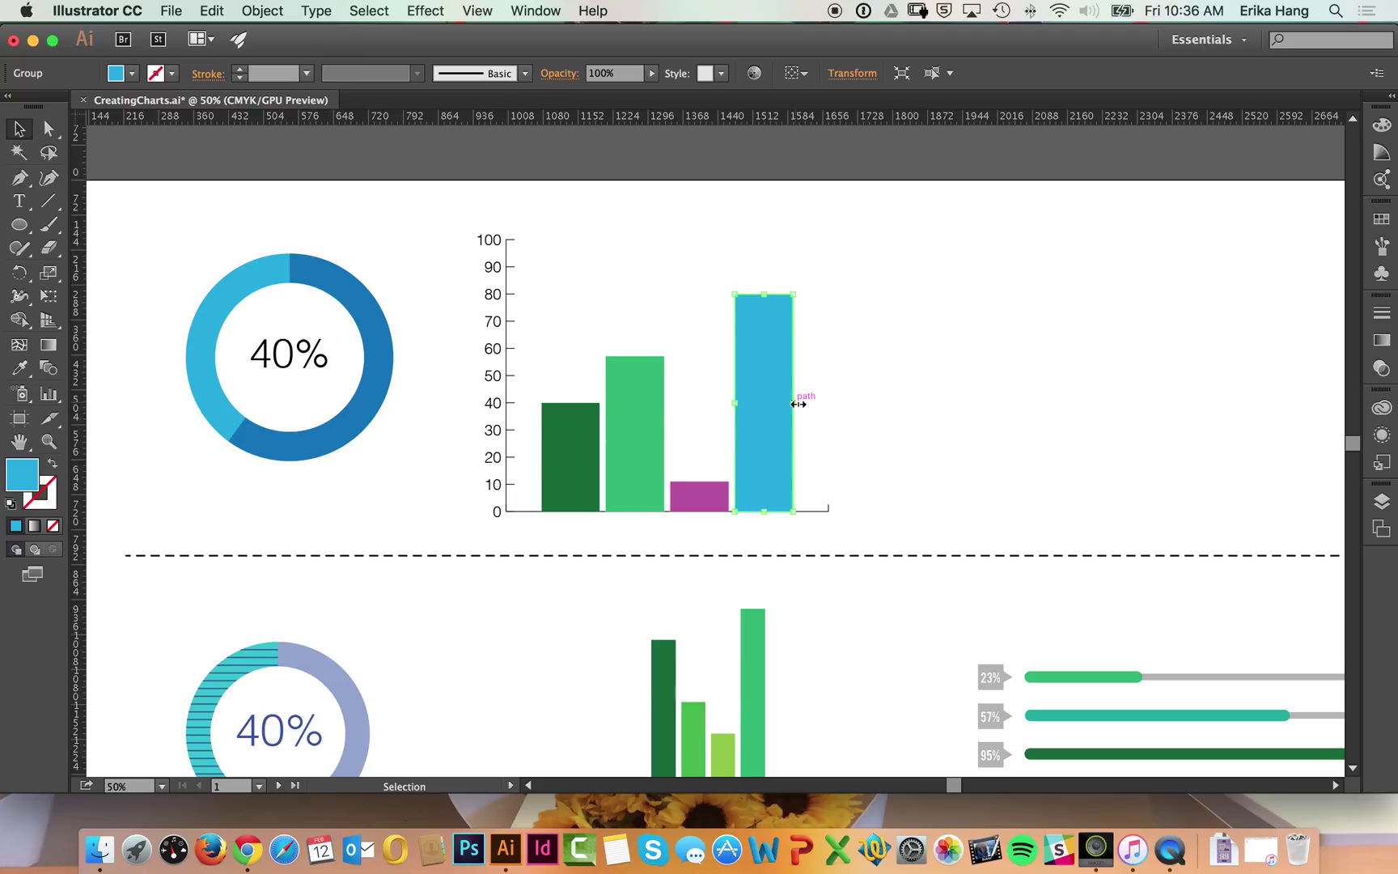
{"action": "mouse_move", "coordinate": [798, 403]}
{"action": "left_mouse_down"}
{"action": "mouse_move", "coordinate": [759, 398]}
{"action": "mouse_move", "coordinate": [793, 400]}
{"action": "left_mouse_up"}
{"action": "left_click", "coordinate": [863, 282]}
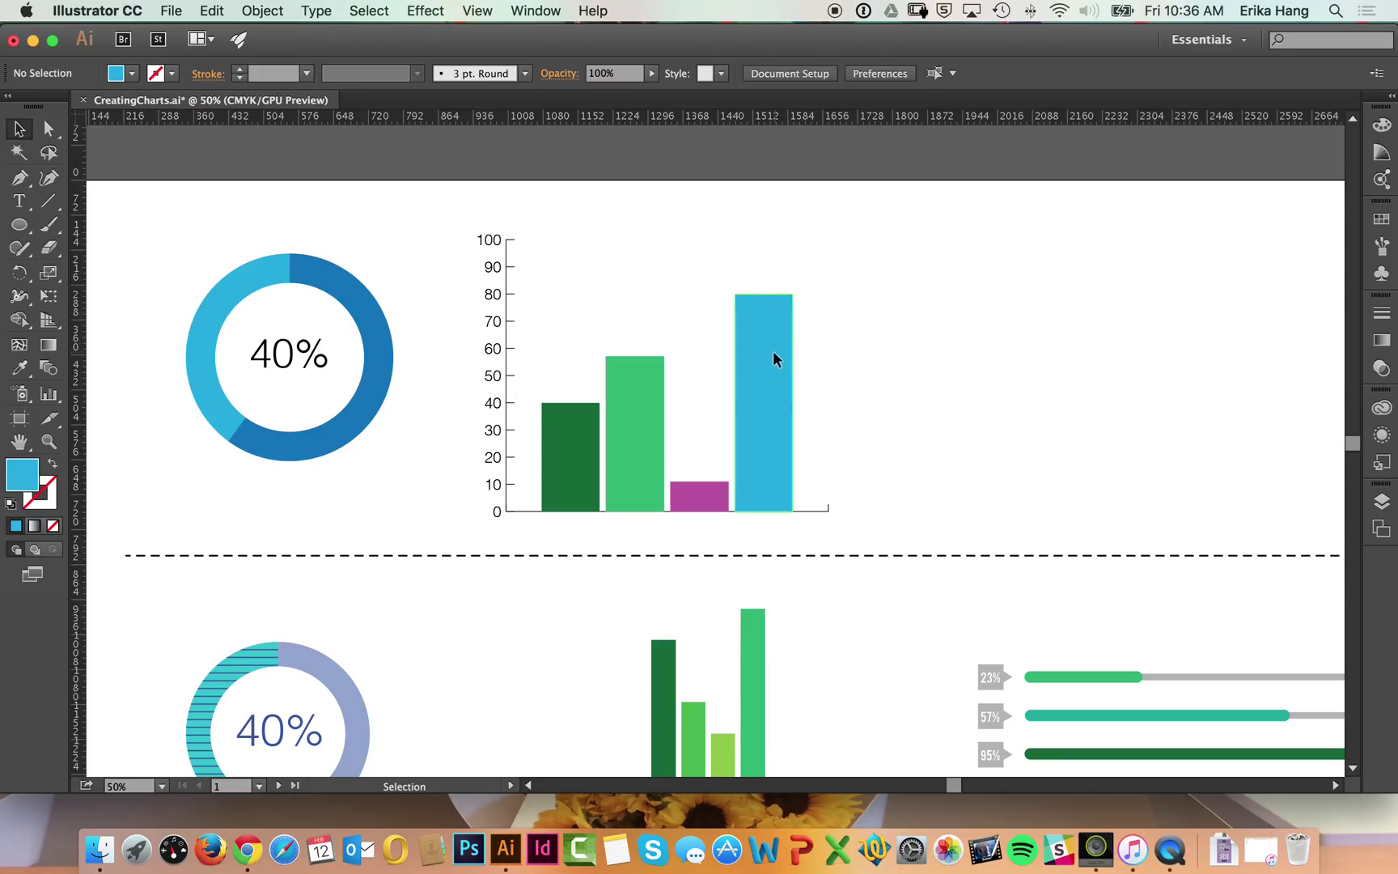
{"action": "left_click", "coordinate": [772, 351]}
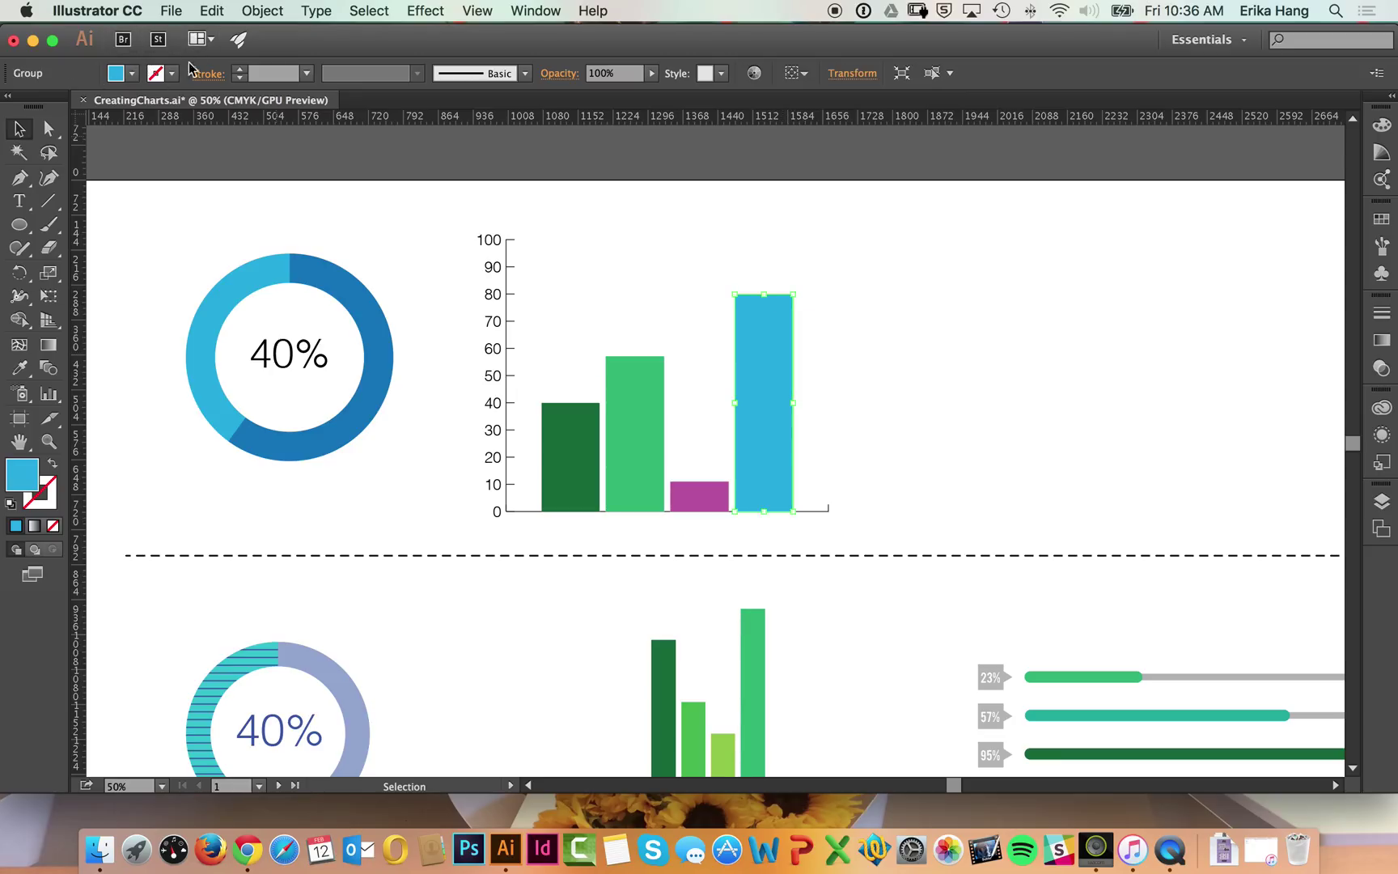
{"action": "left_click", "coordinate": [132, 75]}
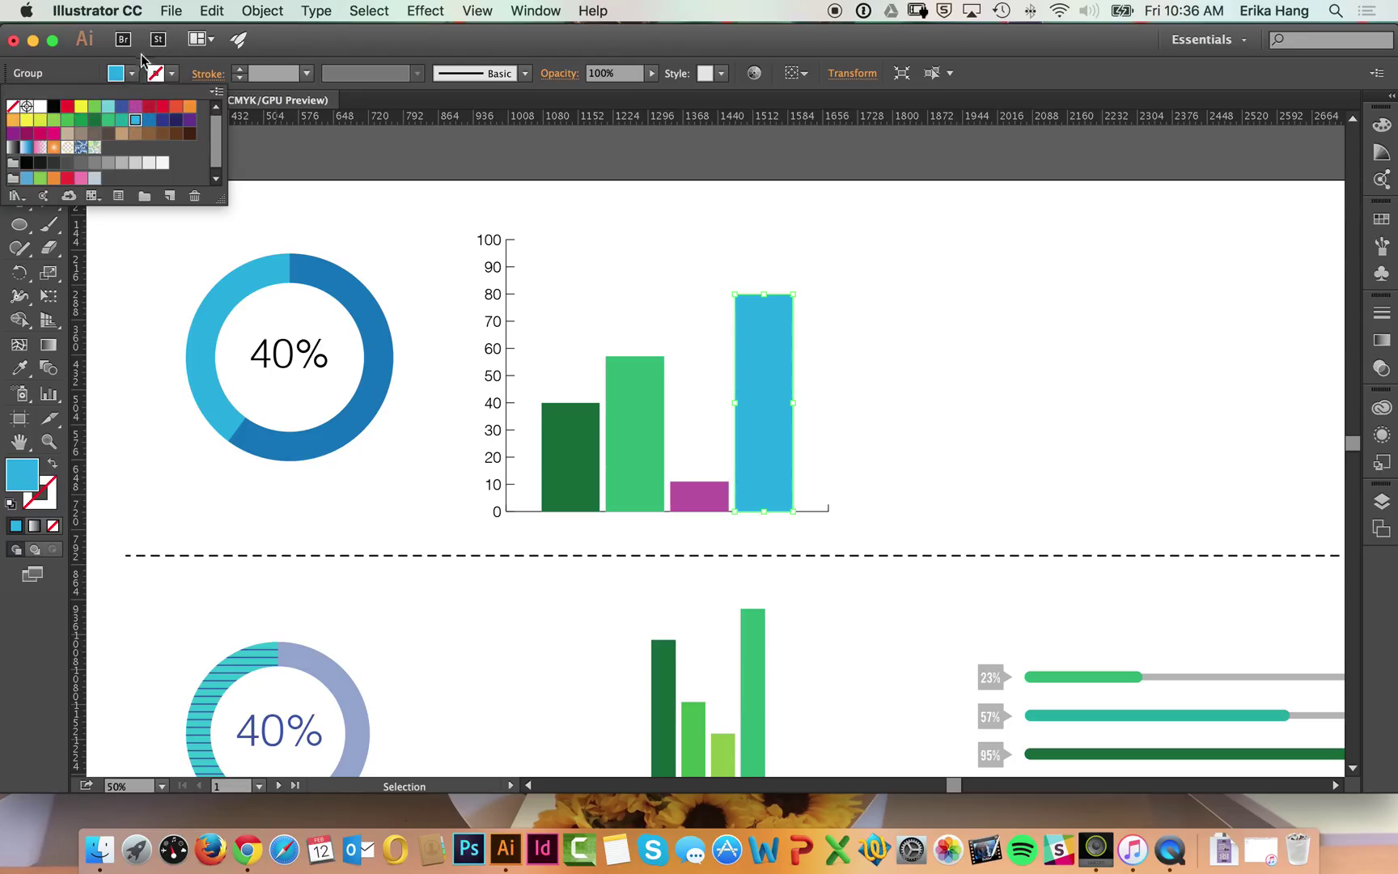
{"action": "left_click", "coordinate": [135, 78]}
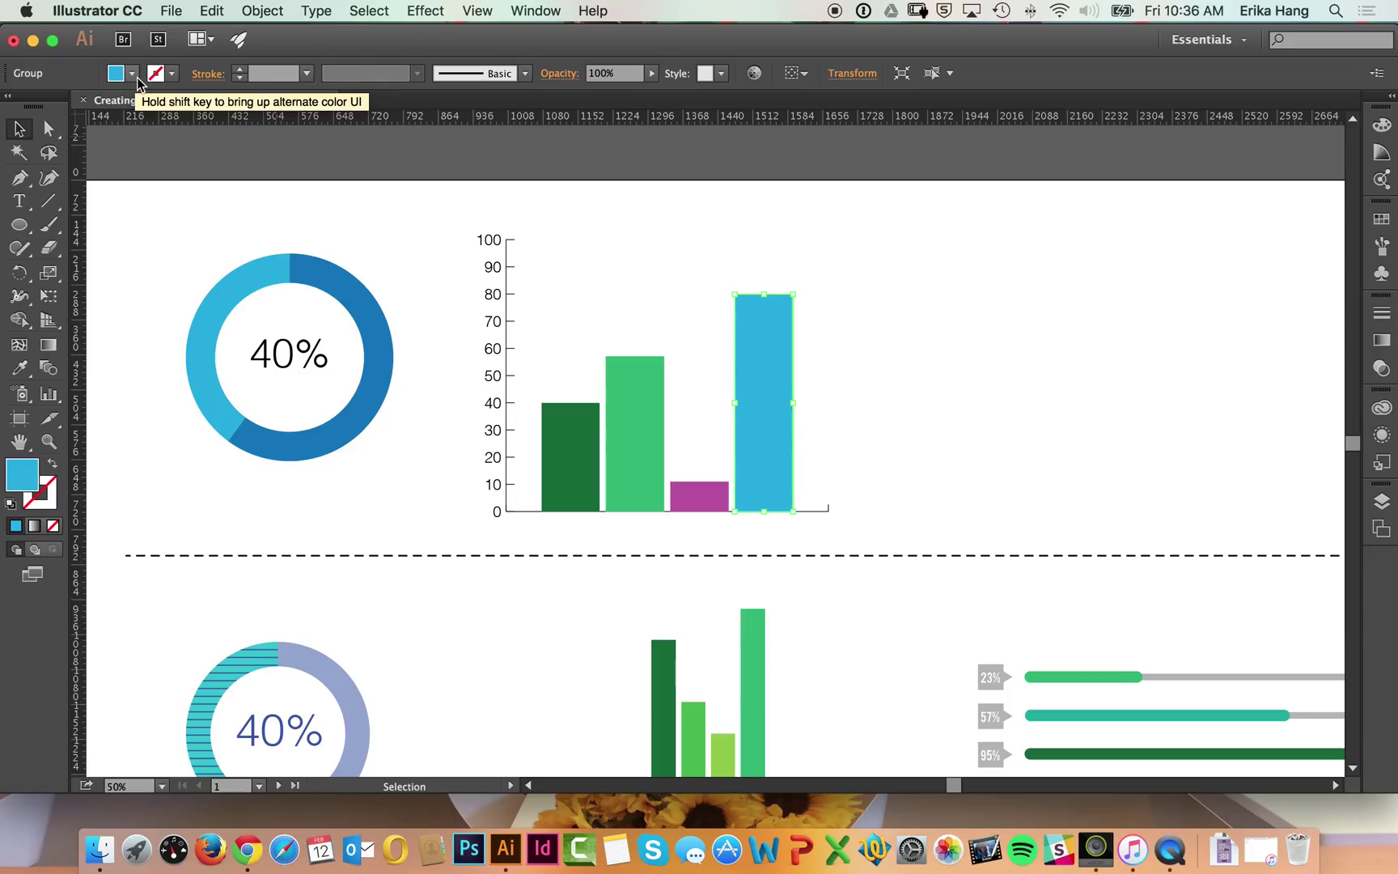
{"action": "left_click", "coordinate": [647, 212]}
- Change the dark green first bar's fill to the orange swatch R=251 G=176 B=59 and leave the swatch's options unchanged
{"action": "left_click", "coordinate": [591, 467]}
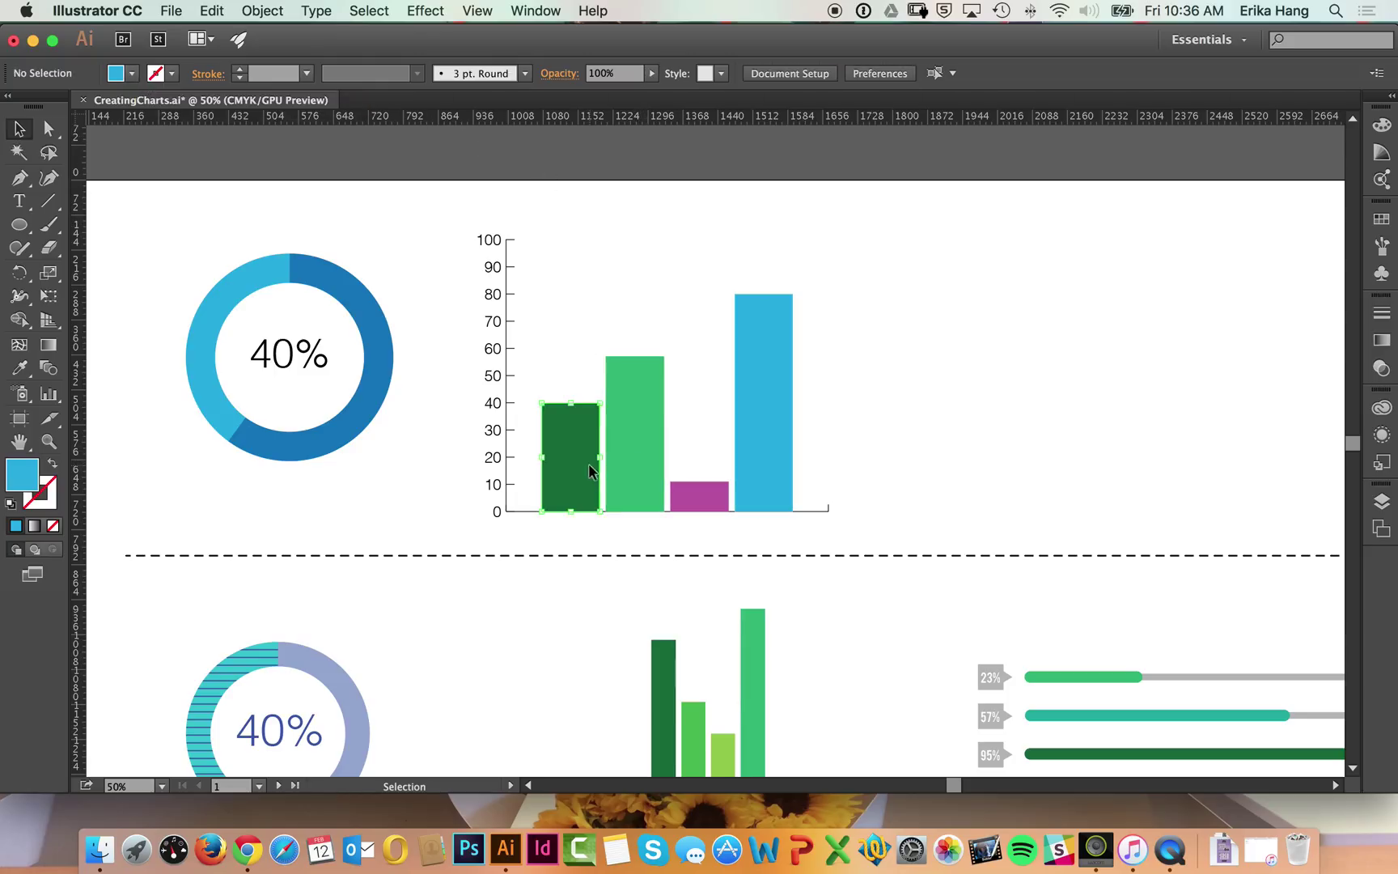
{"action": "left_click", "coordinate": [131, 73]}
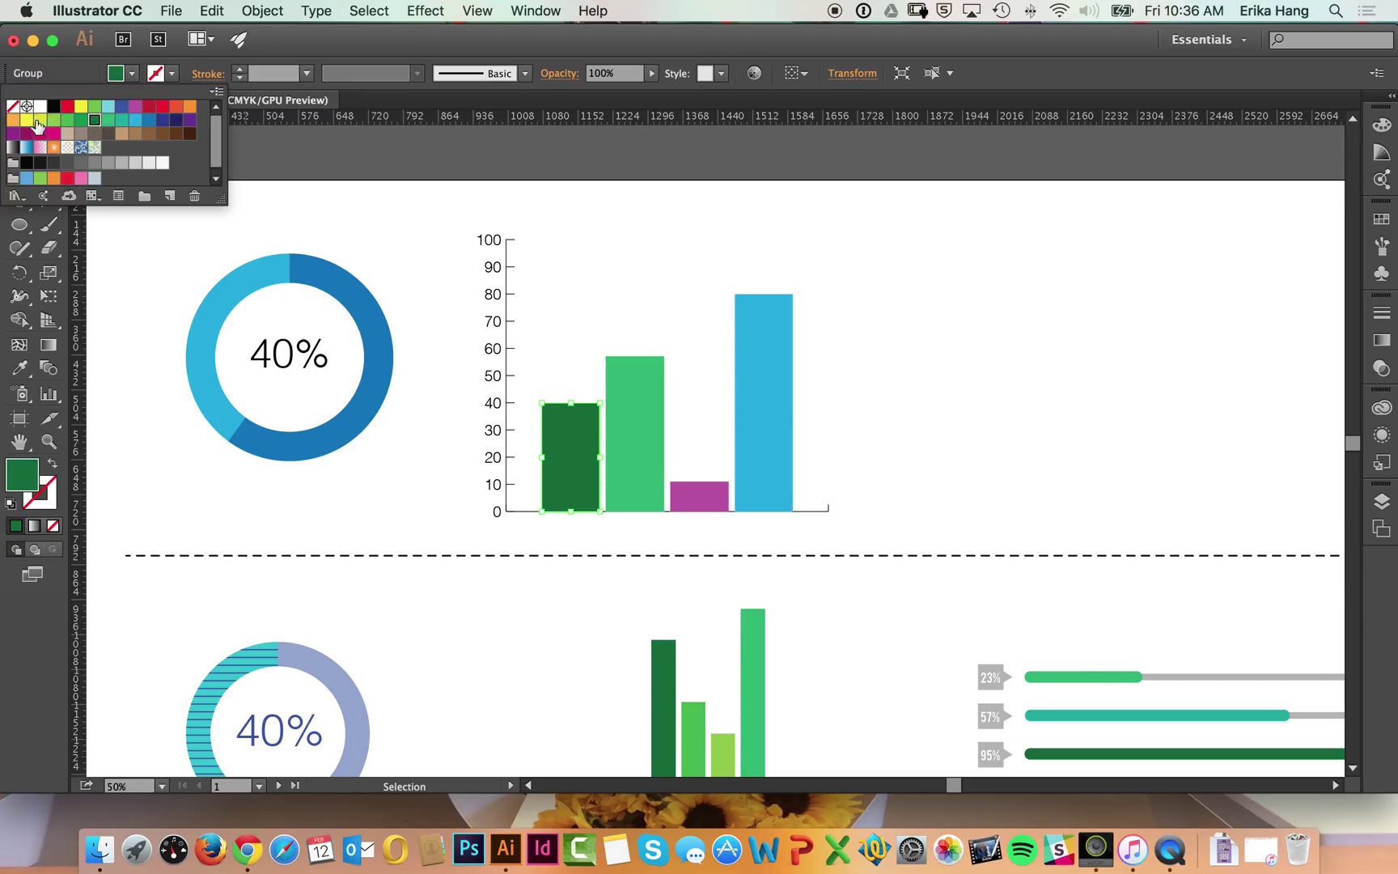
{"action": "double_click", "coordinate": [14, 121]}
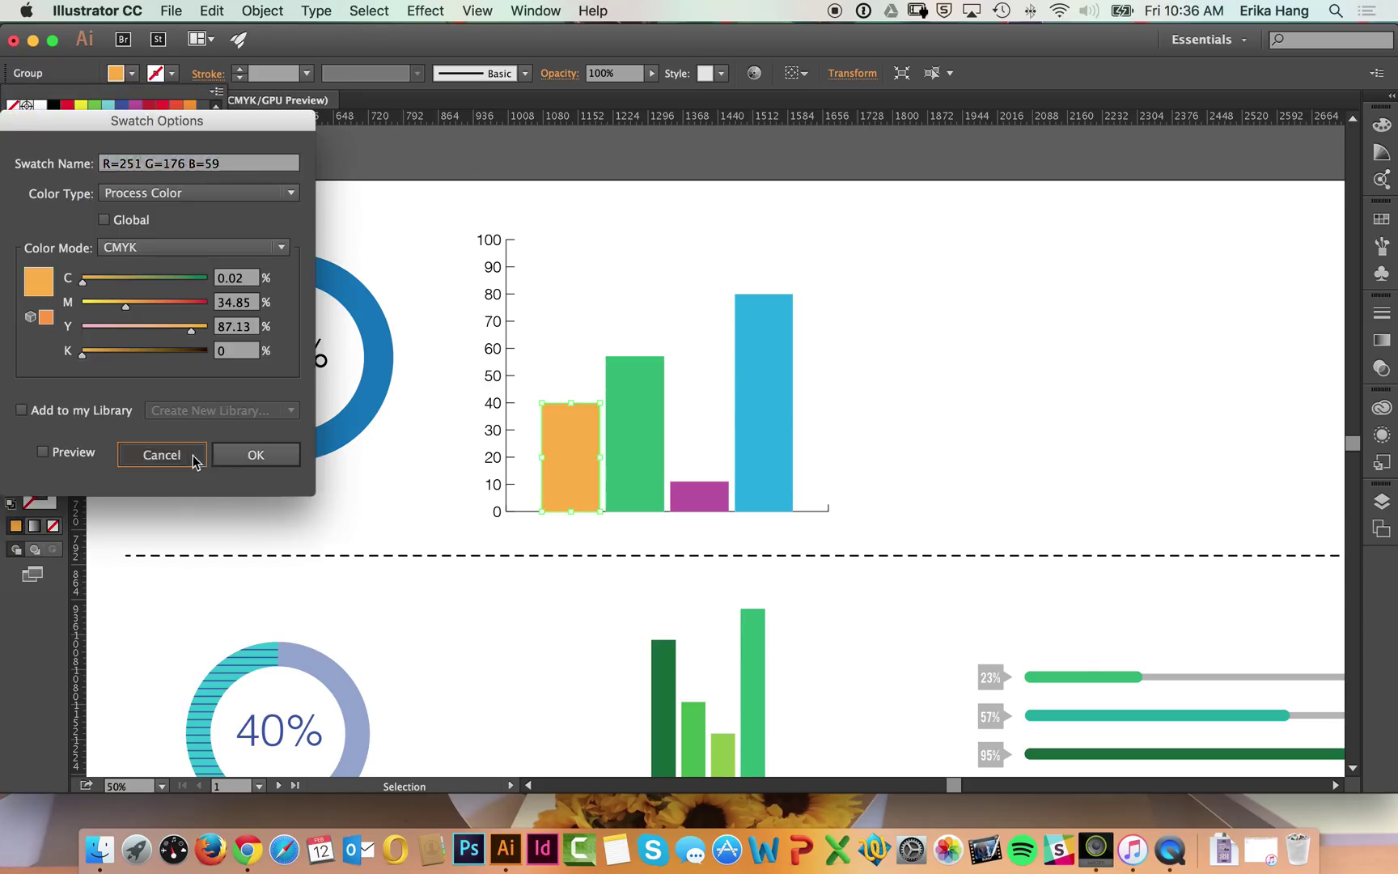
{"action": "left_click", "coordinate": [162, 455]}
{"action": "left_click", "coordinate": [621, 217]}
{"action": "left_click", "coordinate": [611, 245]}
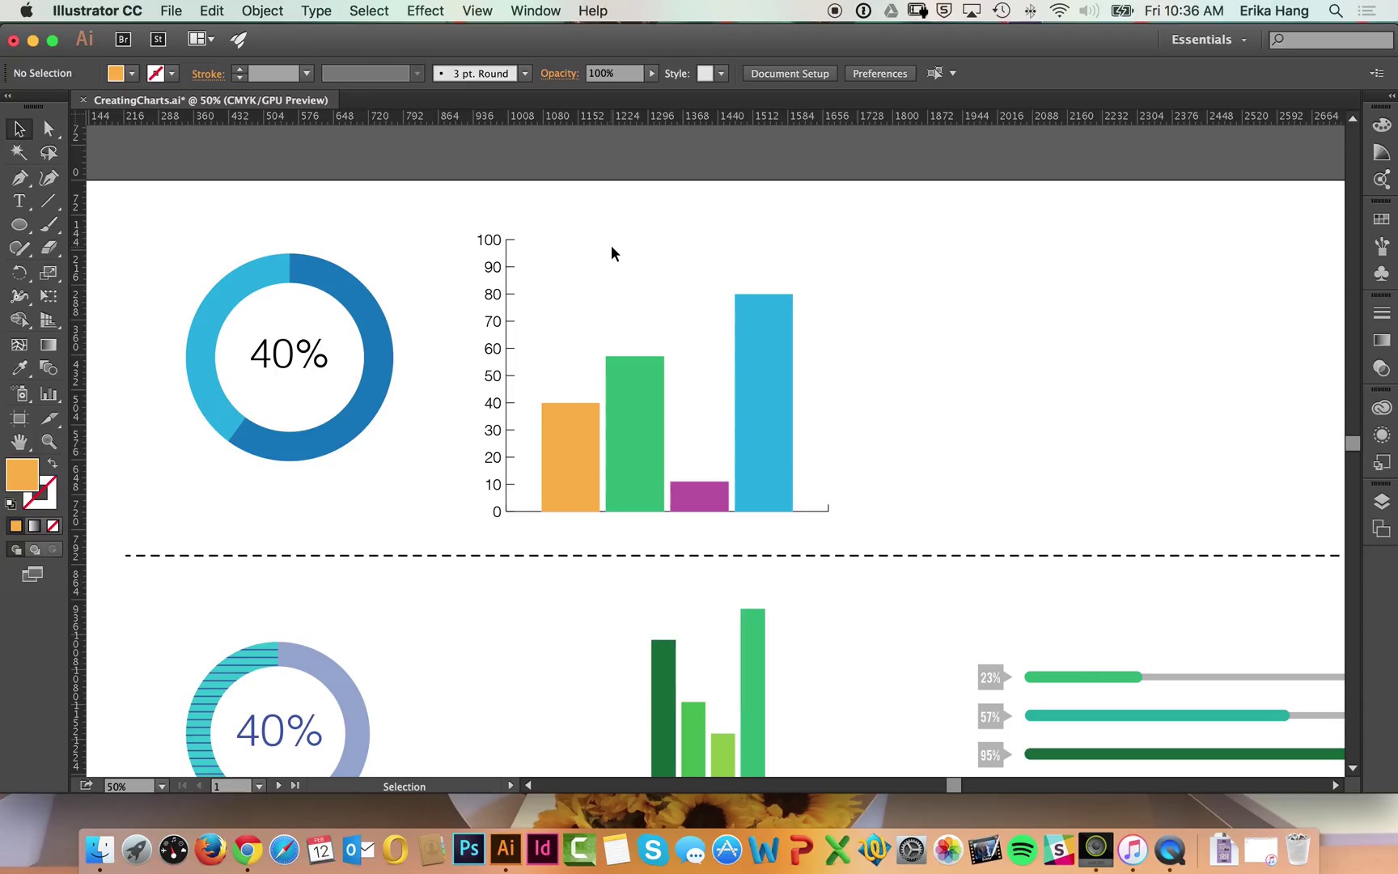
- Narrow all four bars together from their outer edge to about two thirds of their combined width, keeping their heights
{"action": "left_click_drag", "start_coordinate": [844, 259], "coordinate": [544, 487]}
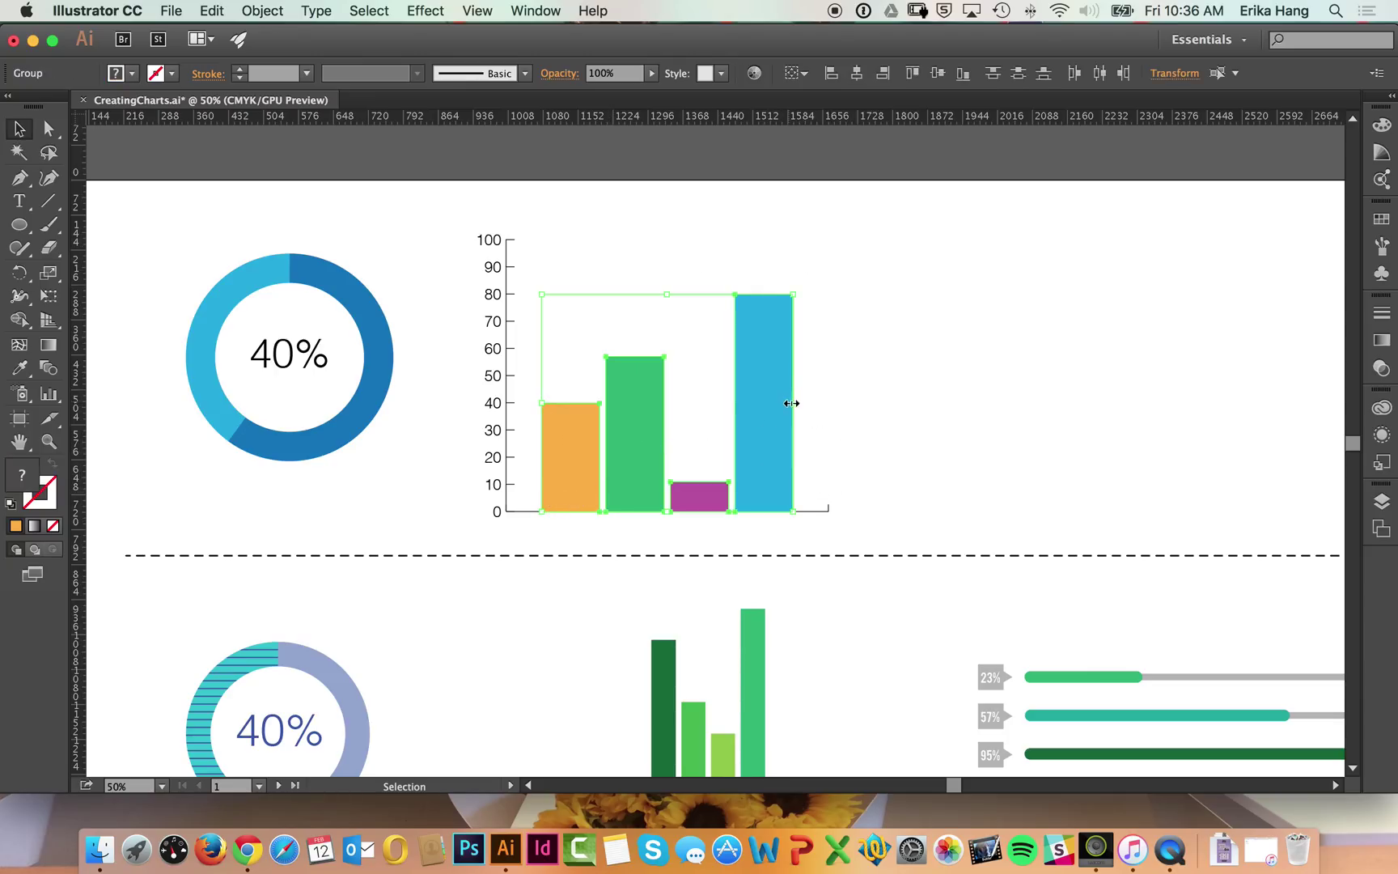
{"action": "left_click_drag", "start_coordinate": [793, 402], "coordinate": [701, 402]}
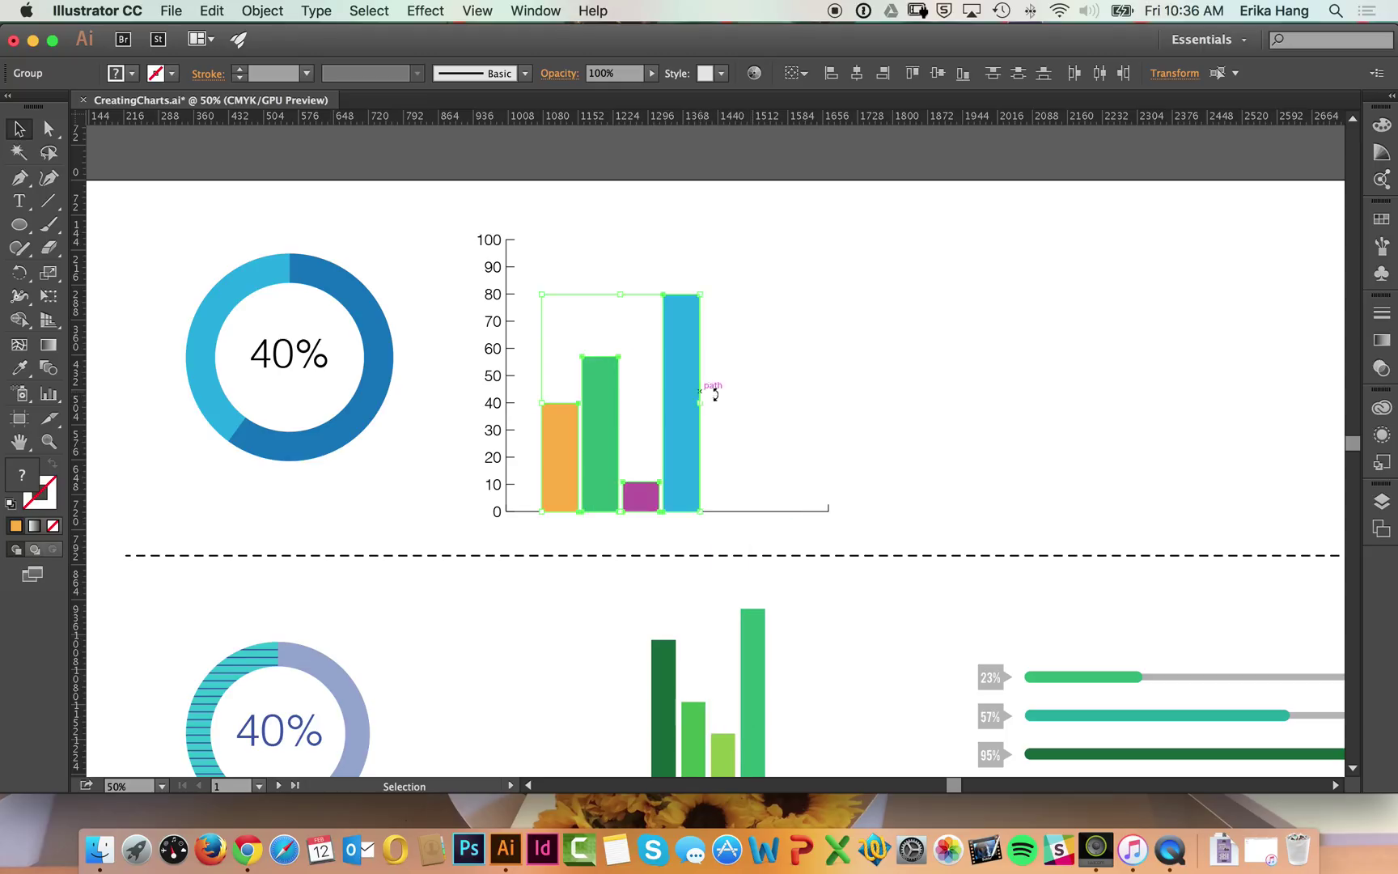
{"action": "left_click", "coordinate": [773, 405]}
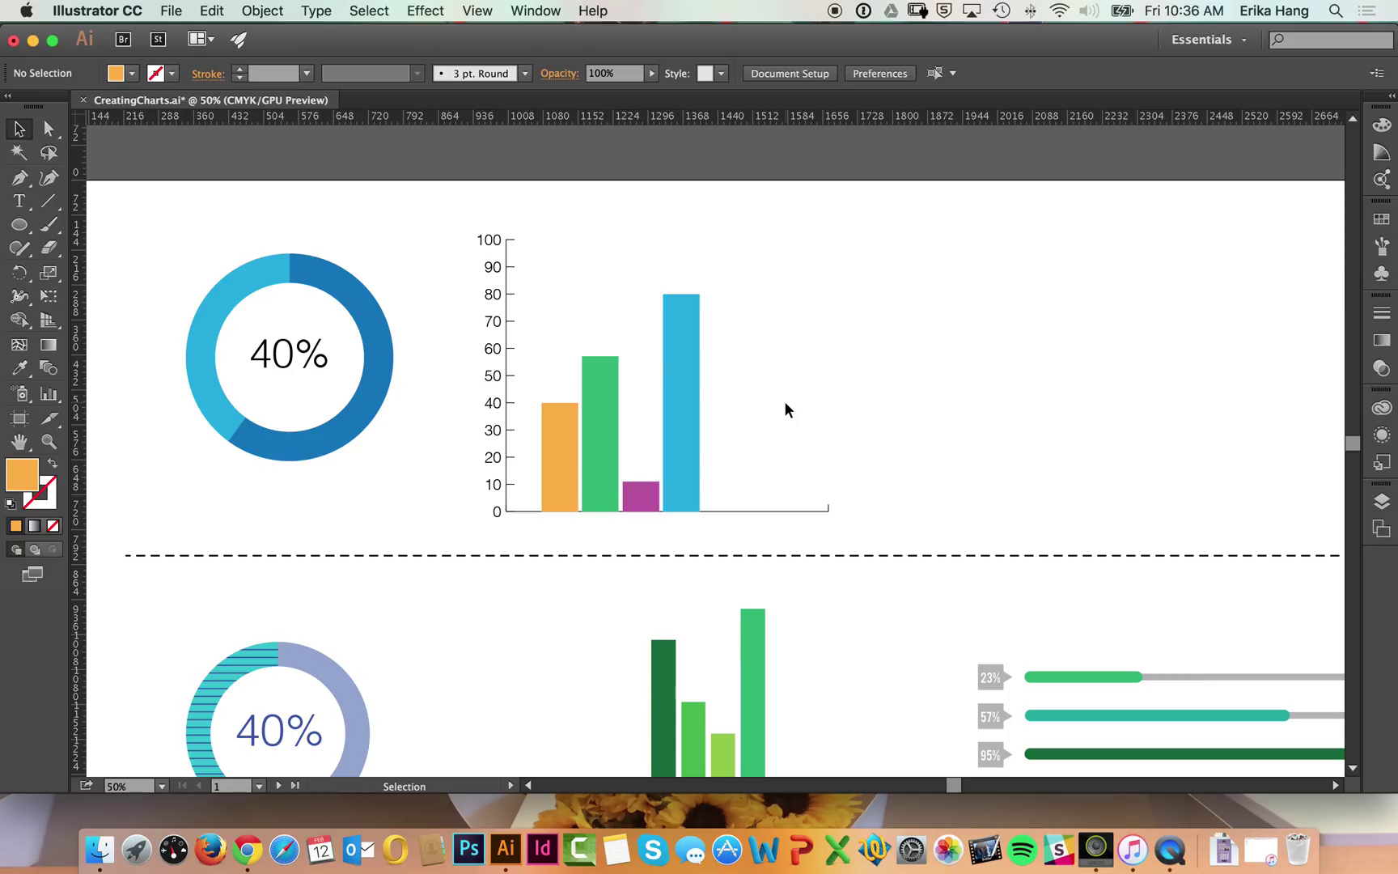
- Shorten the chart's horizontal axis line so it ends just past the blue bar
{"action": "left_click", "coordinate": [792, 511]}
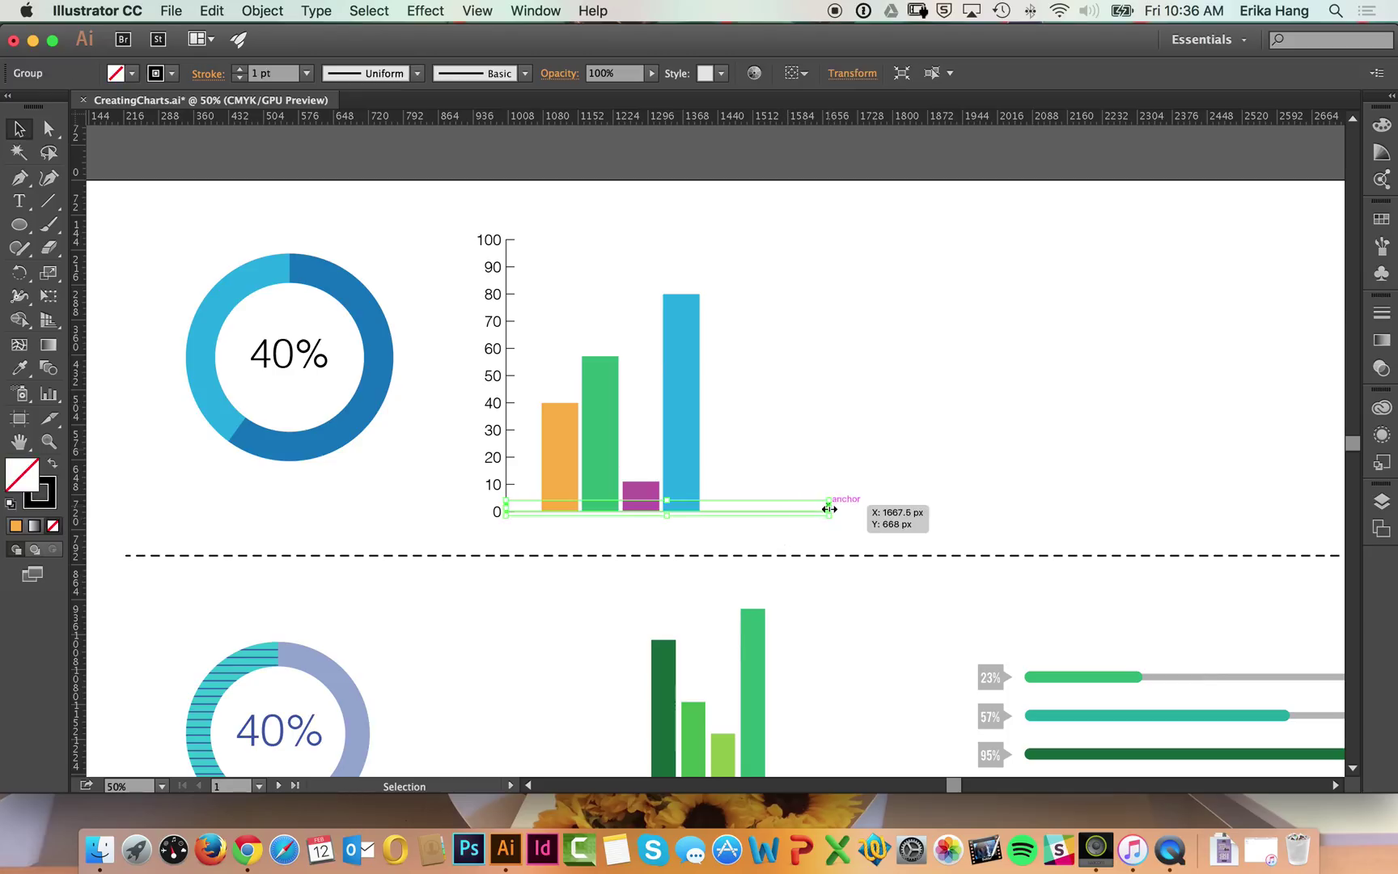
{"action": "left_click_drag", "start_coordinate": [835, 507], "coordinate": [712, 506]}
{"action": "left_click", "coordinate": [784, 491]}
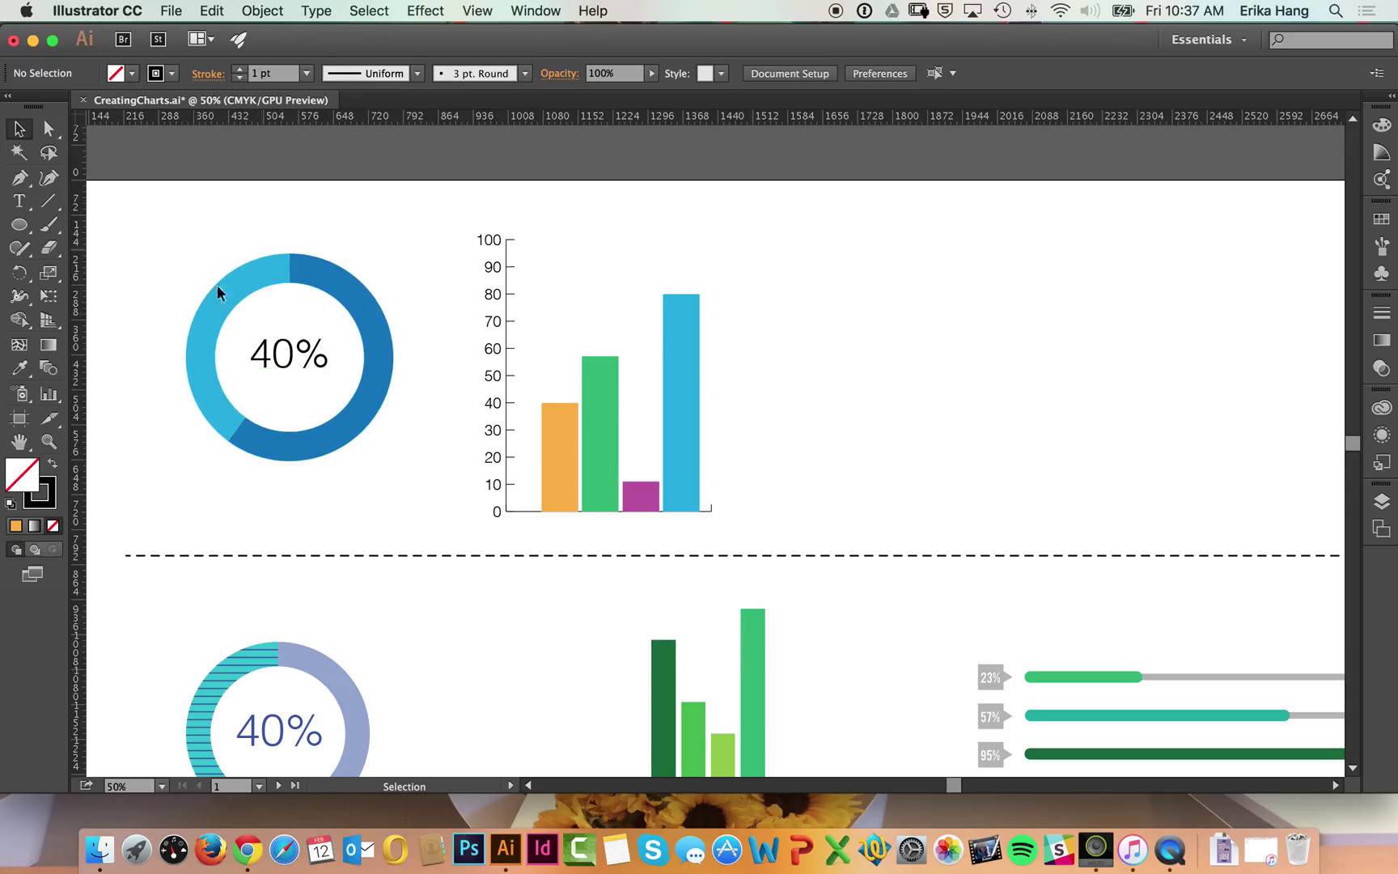
- Draw a pie graph in the empty area beside the column chart and move its data window clear of it
{"action": "left_click", "coordinate": [48, 394]}
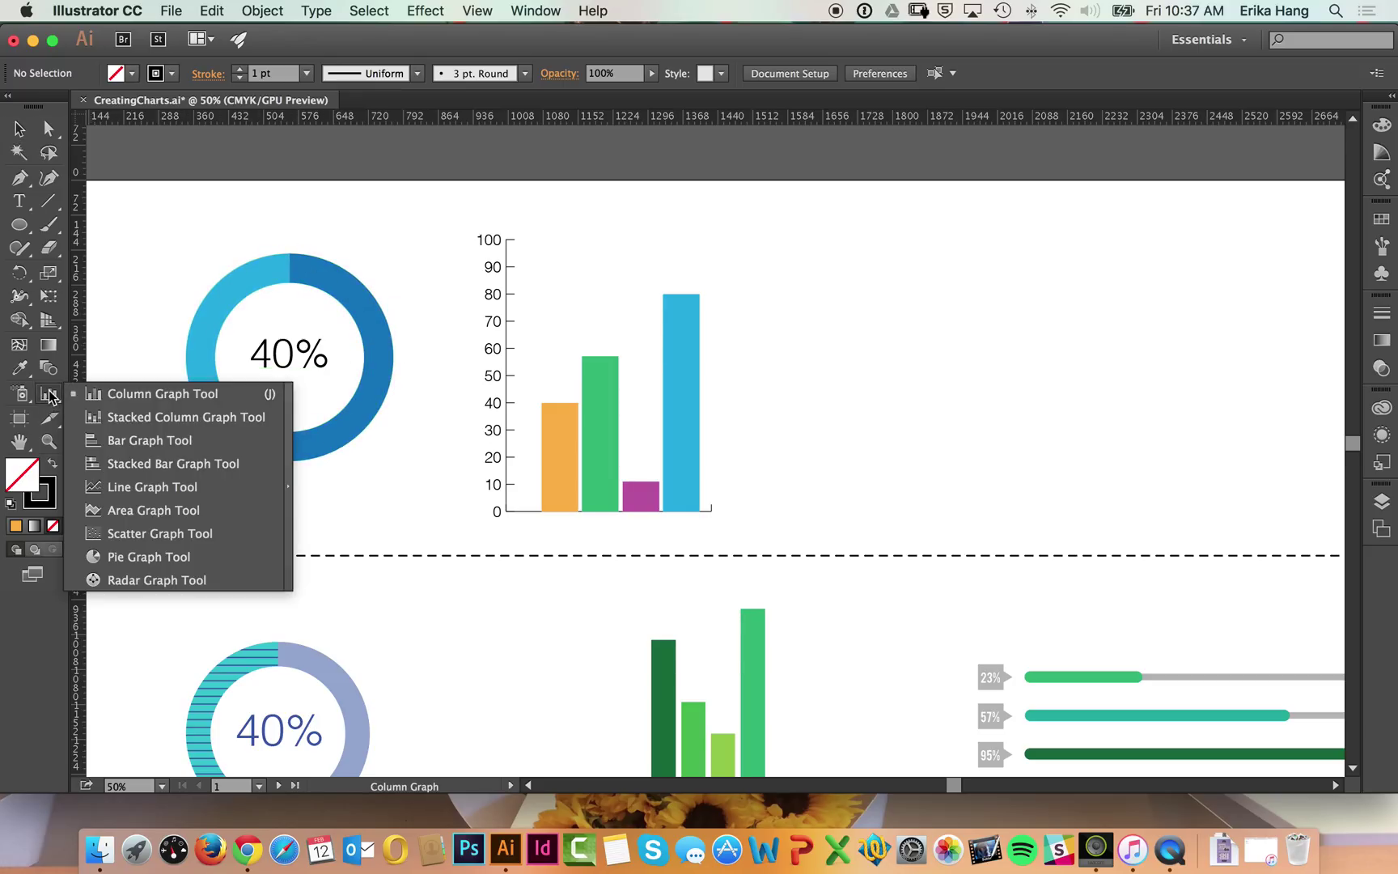
{"action": "left_click", "coordinate": [136, 562]}
{"action": "left_click_drag", "start_coordinate": [766, 247], "coordinate": [1081, 530]}
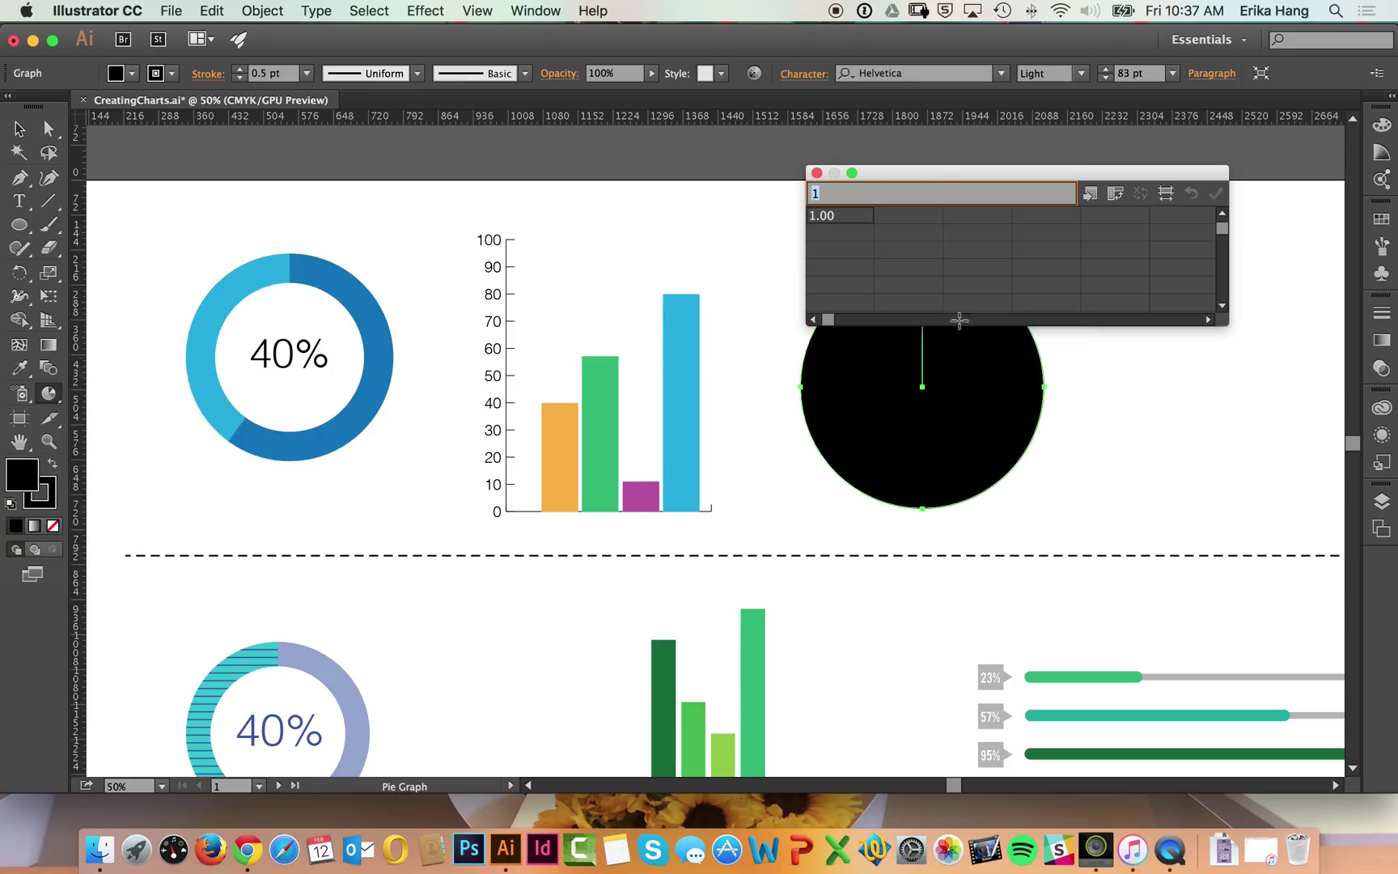
{"action": "left_click_drag", "start_coordinate": [946, 174], "coordinate": [991, 52]}
- Enter 40 and 60 in the first row of the pie graph's data, apply them and close the data window
{"action": "type", "text": "4-"}
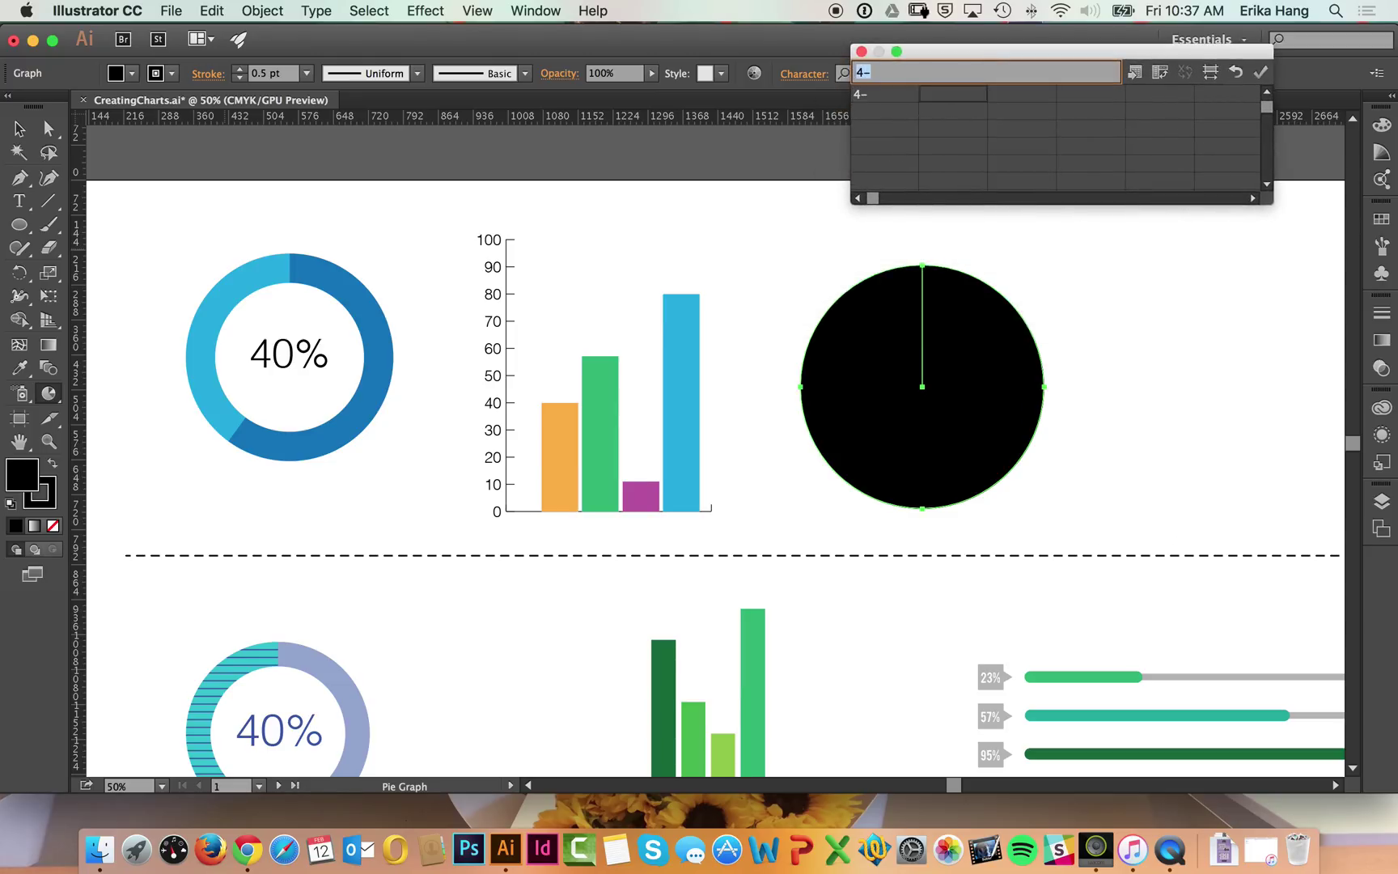
{"action": "left_click", "coordinate": [892, 94]}
{"action": "type", "text": "5"}
{"action": "key", "text": "BackSpace"}
{"action": "type", "text": "40"}
{"action": "key", "text": "Tab"}
{"action": "type", "text": "60"}
{"action": "key", "text": "Tab"}
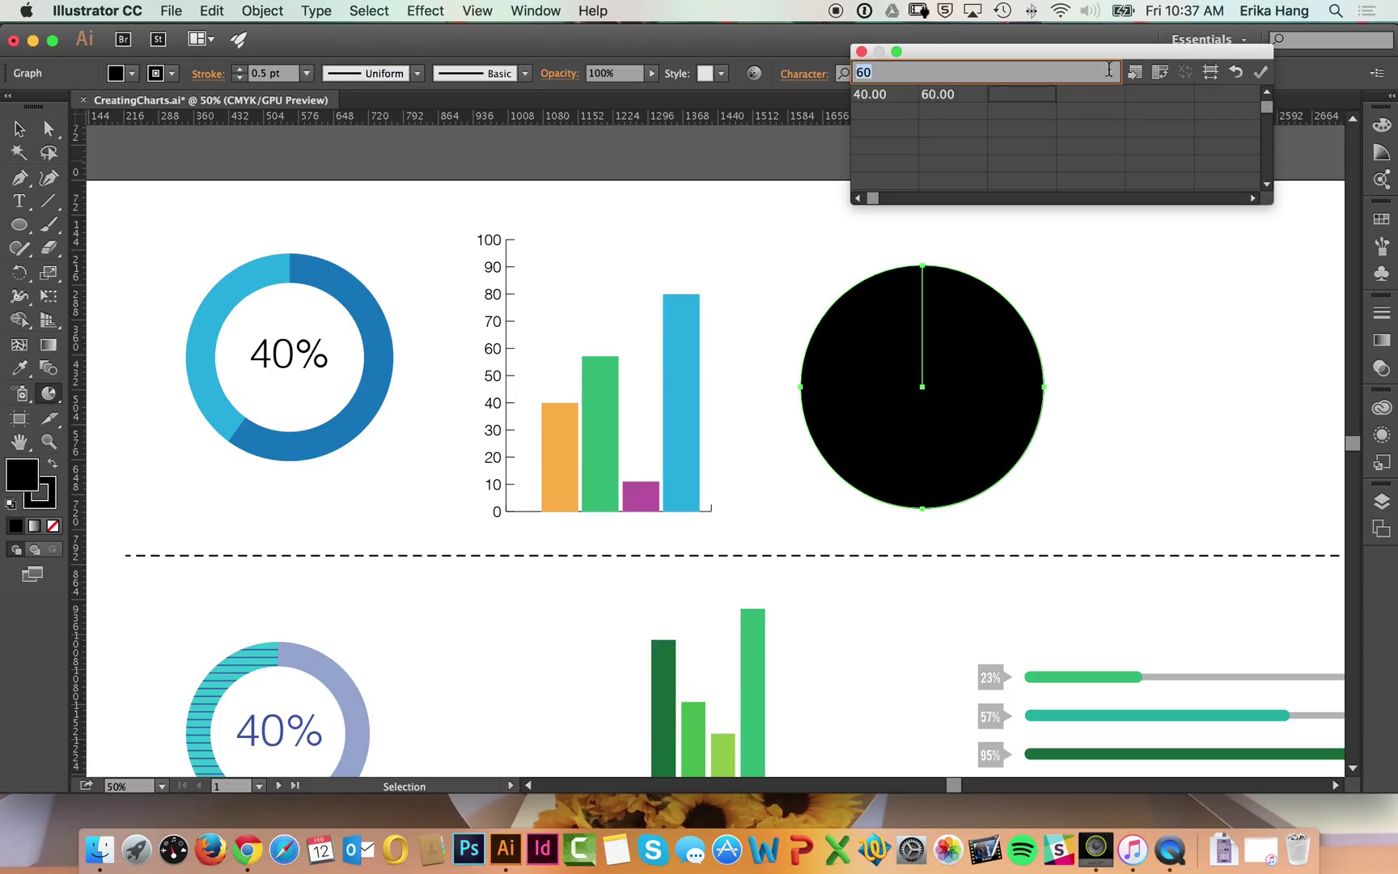
{"action": "left_click", "coordinate": [1262, 73]}
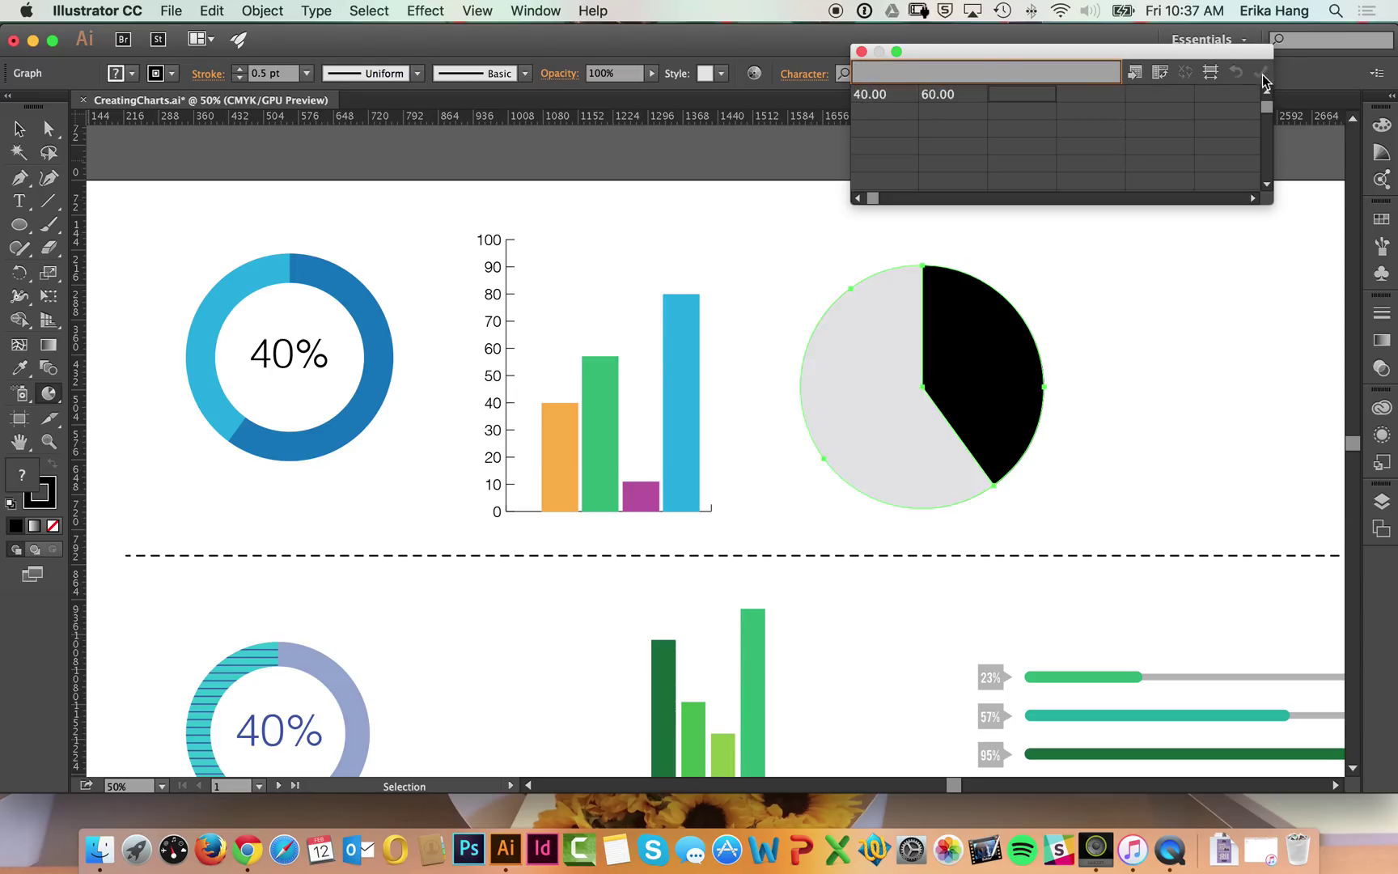
{"action": "left_click", "coordinate": [861, 50]}
{"action": "key", "text": "v"}
{"action": "left_click", "coordinate": [800, 209]}
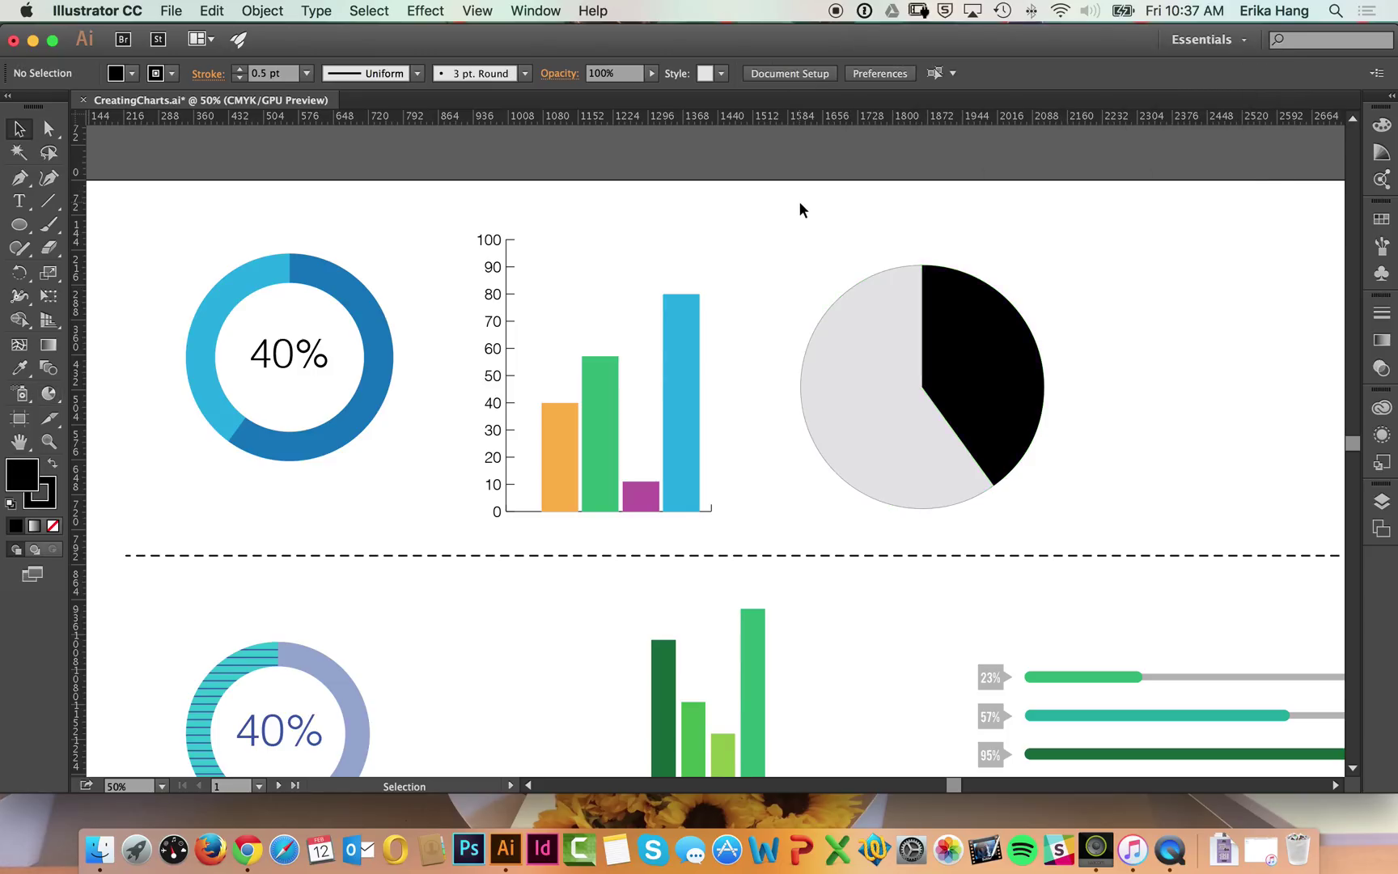
- Move the pie graph slightly up and closer to the column chart
{"action": "left_click", "coordinate": [965, 353]}
{"action": "left_click", "coordinate": [1049, 256]}
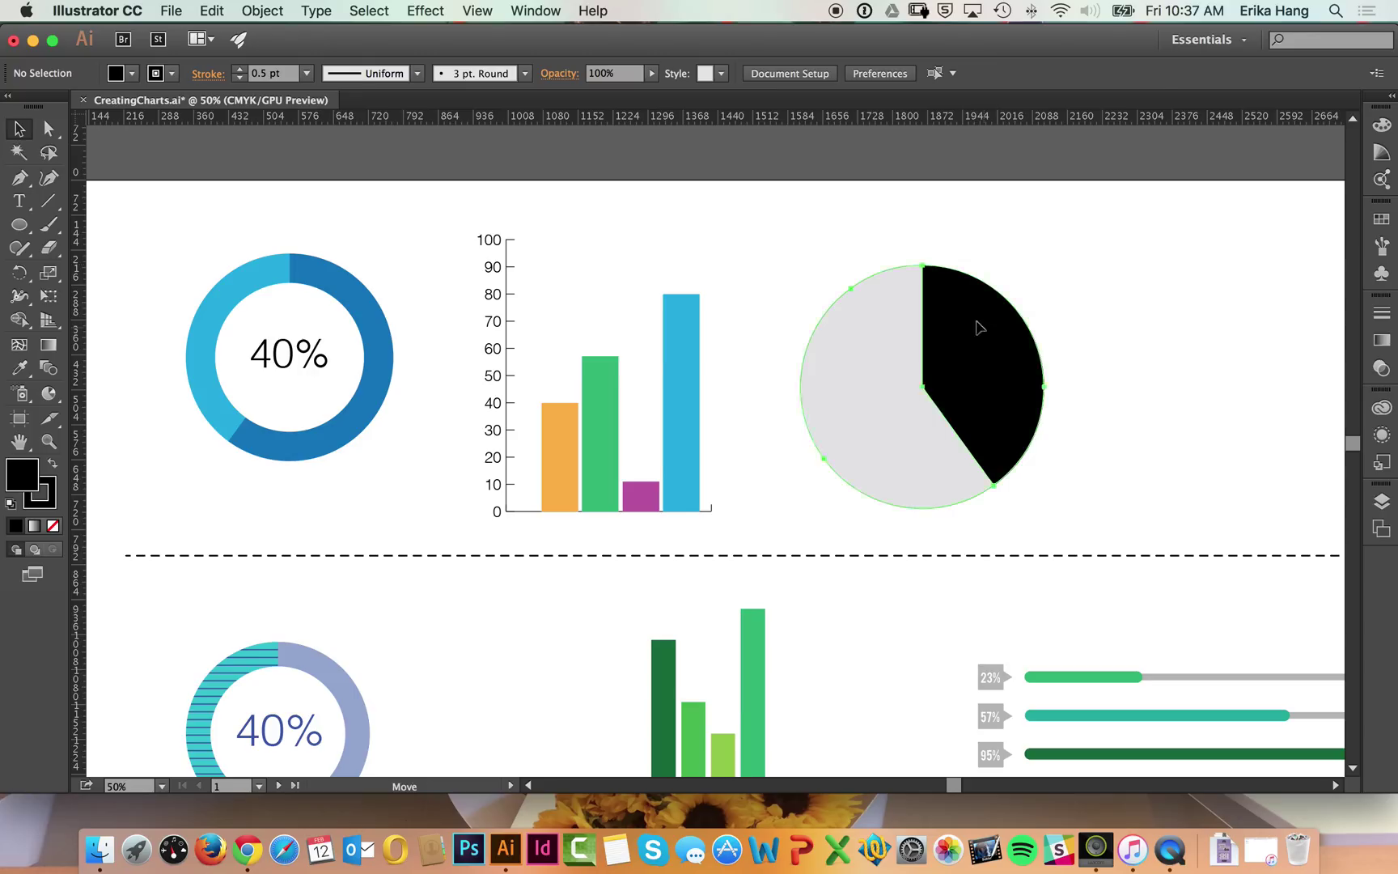
{"action": "left_click_drag", "start_coordinate": [981, 327], "coordinate": [955, 280]}
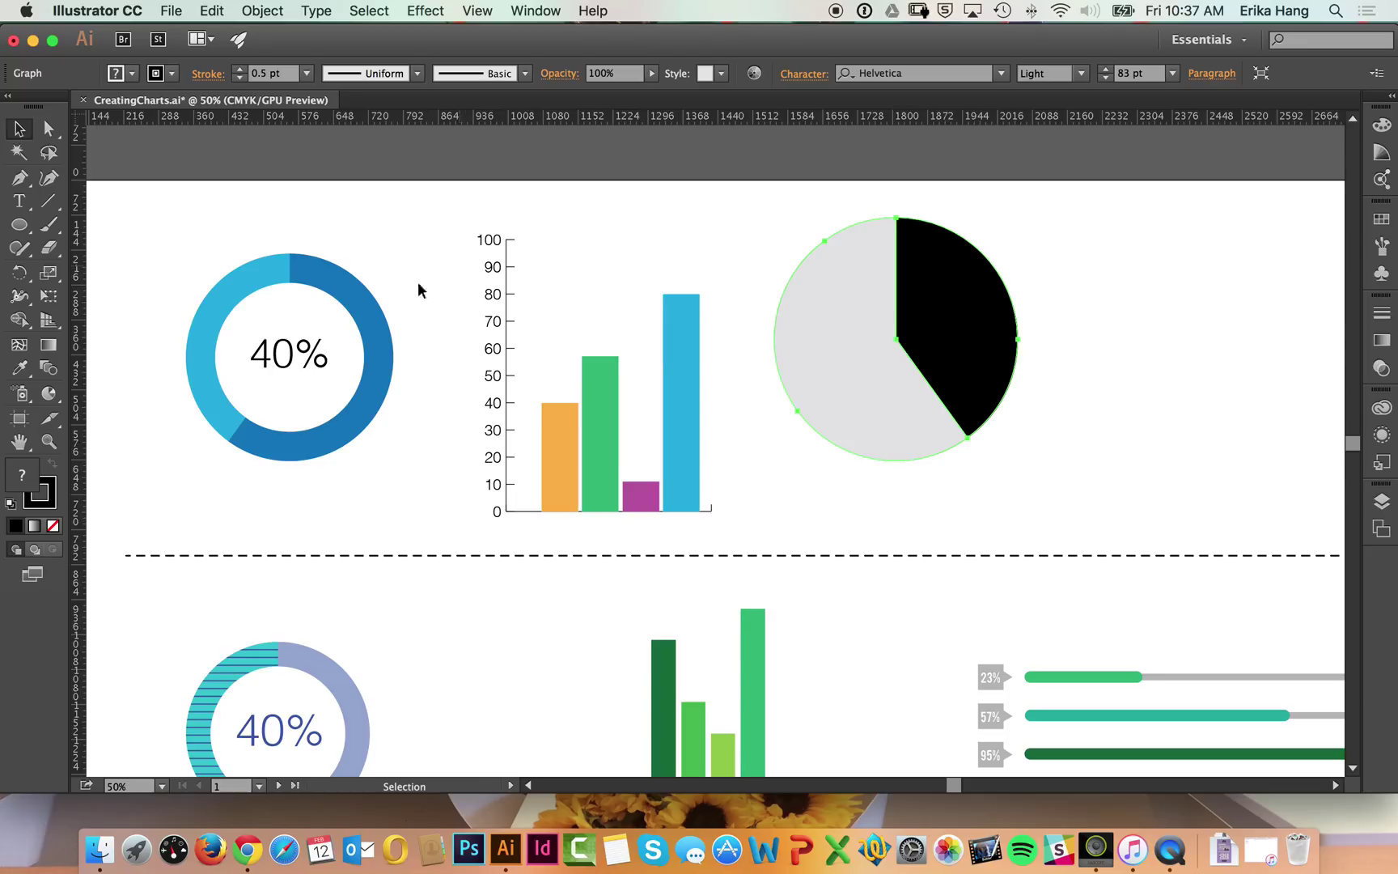
- Delete the pie graph
{"action": "left_click", "coordinate": [49, 394]}
{"action": "left_click_drag", "start_coordinate": [50, 394], "coordinate": [16, 129]}
{"action": "left_click", "coordinate": [17, 128]}
{"action": "left_click", "coordinate": [954, 198]}
{"action": "left_click", "coordinate": [924, 263]}
{"action": "key", "text": "Delete"}
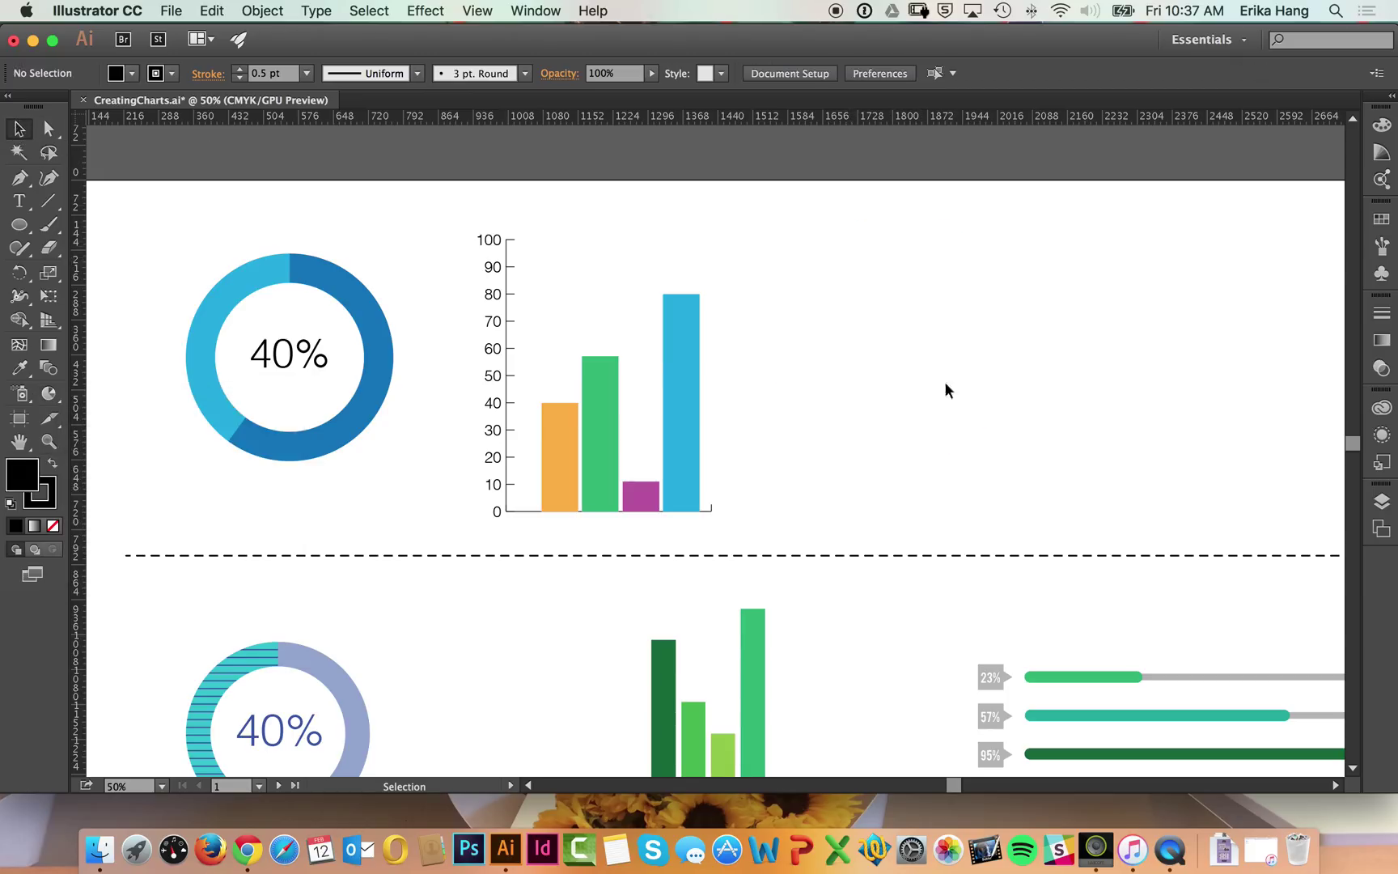
- Examine the sample column and horizontal percentage bars below the dashed line and the free space above them
{"action": "left_click_drag", "start_coordinate": [976, 441], "coordinate": [817, 216]}
{"action": "left_click_drag", "start_coordinate": [1005, 476], "coordinate": [809, 399]}
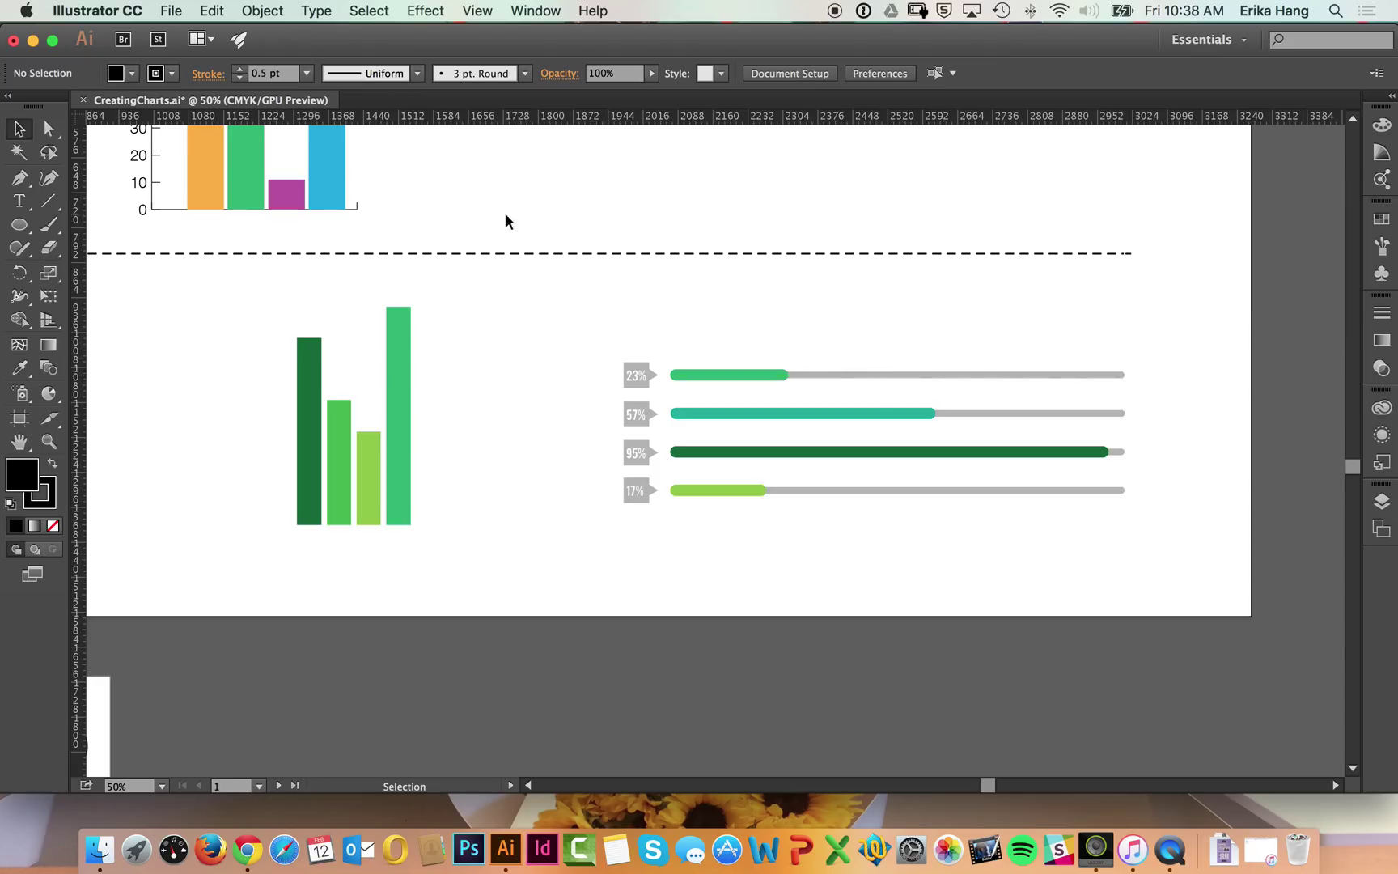
{"action": "scroll", "coordinate": [493, 230], "scroll_direction": "up", "scroll_amount": 5}
{"action": "scroll", "coordinate": [493, 230], "scroll_direction": "left", "scroll_amount": 2}
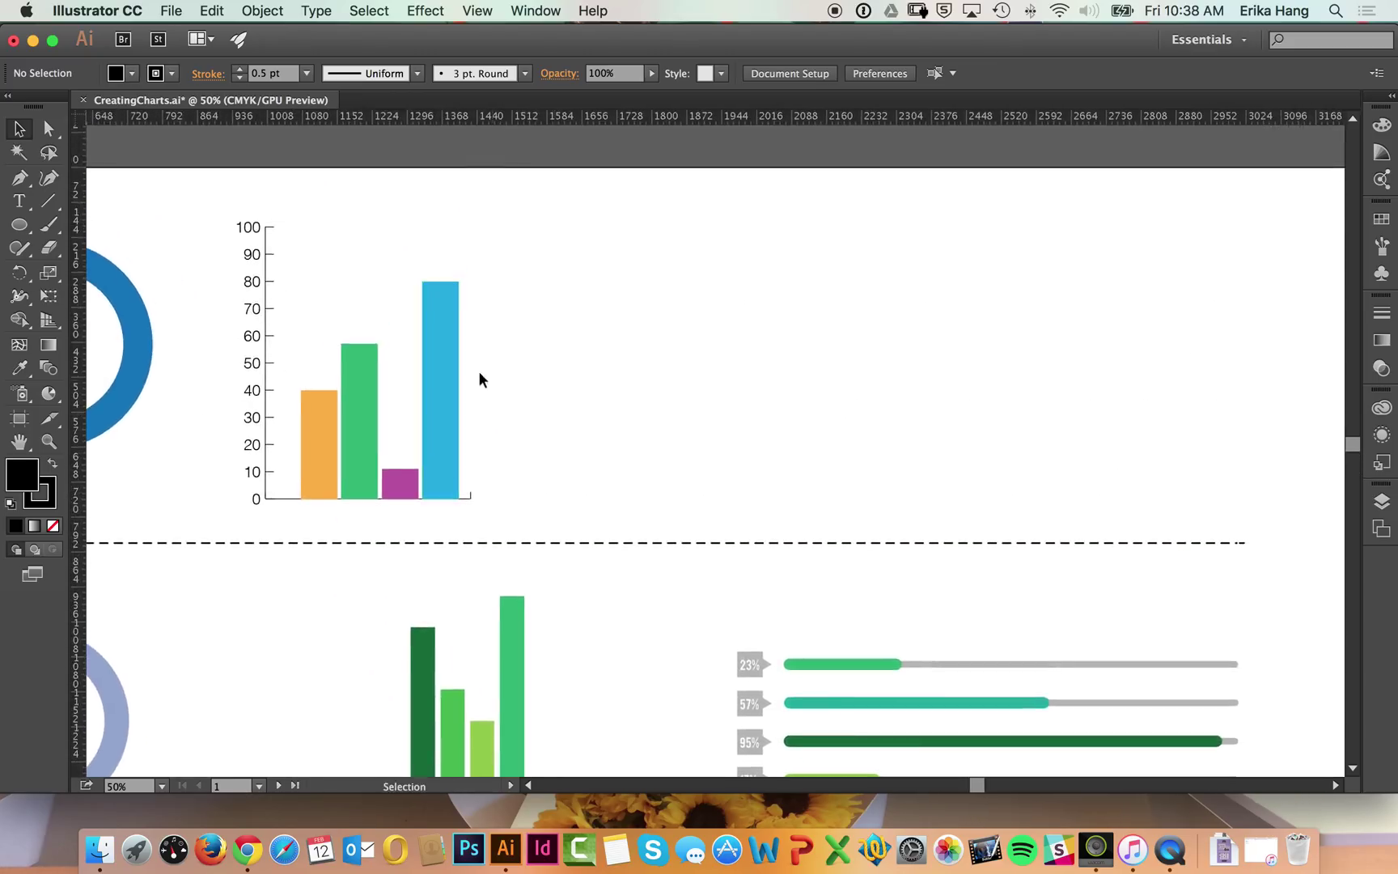
{"action": "scroll", "coordinate": [559, 420], "scroll_direction": "down", "scroll_amount": 3}
{"action": "scroll", "coordinate": [559, 420], "scroll_direction": "right", "scroll_amount": 1}
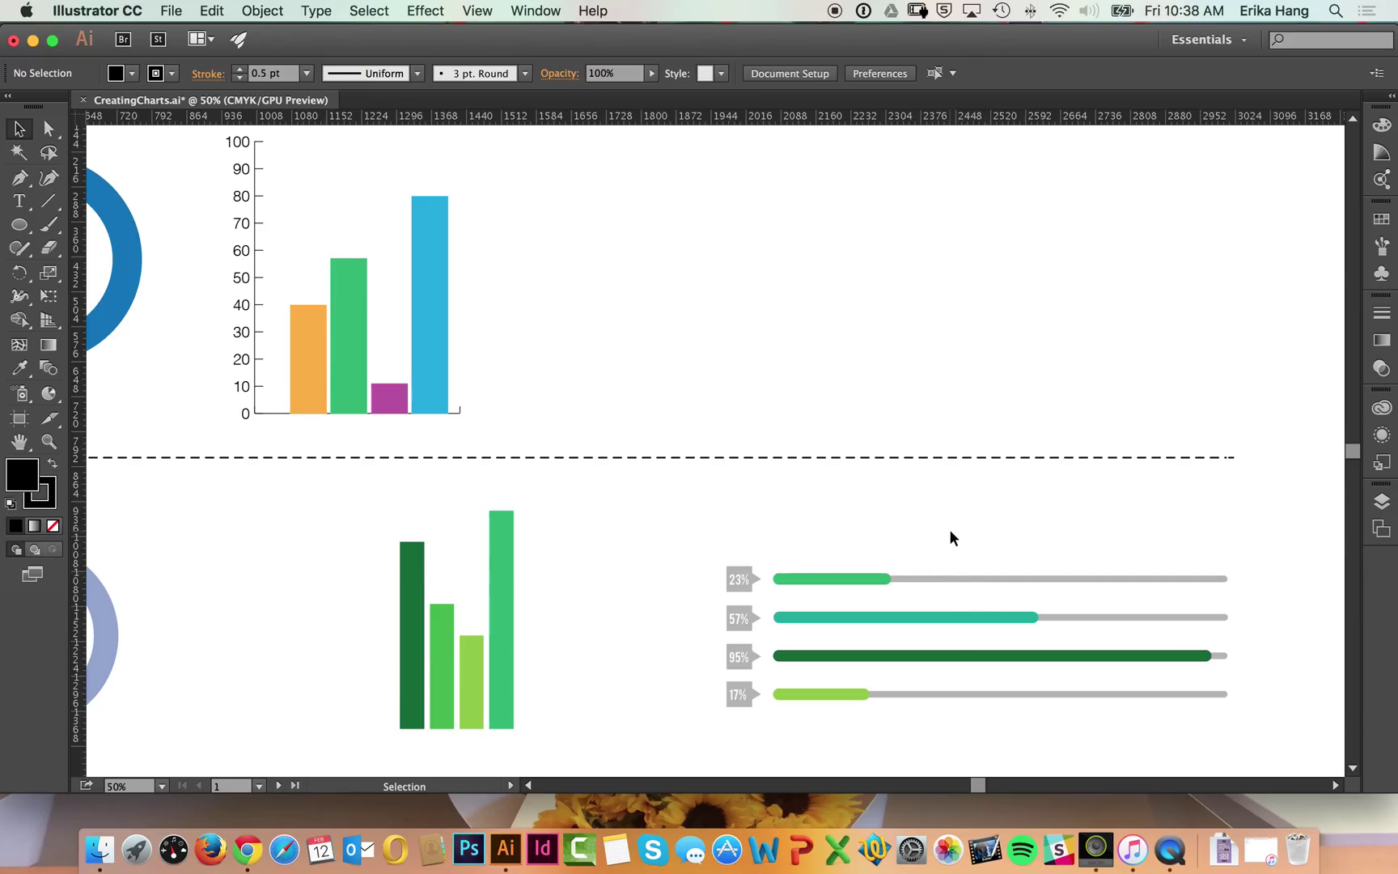
{"action": "scroll", "coordinate": [664, 294], "scroll_direction": "up", "scroll_amount": 5}
{"action": "scroll", "coordinate": [663, 295], "scroll_direction": "left", "scroll_amount": 2}
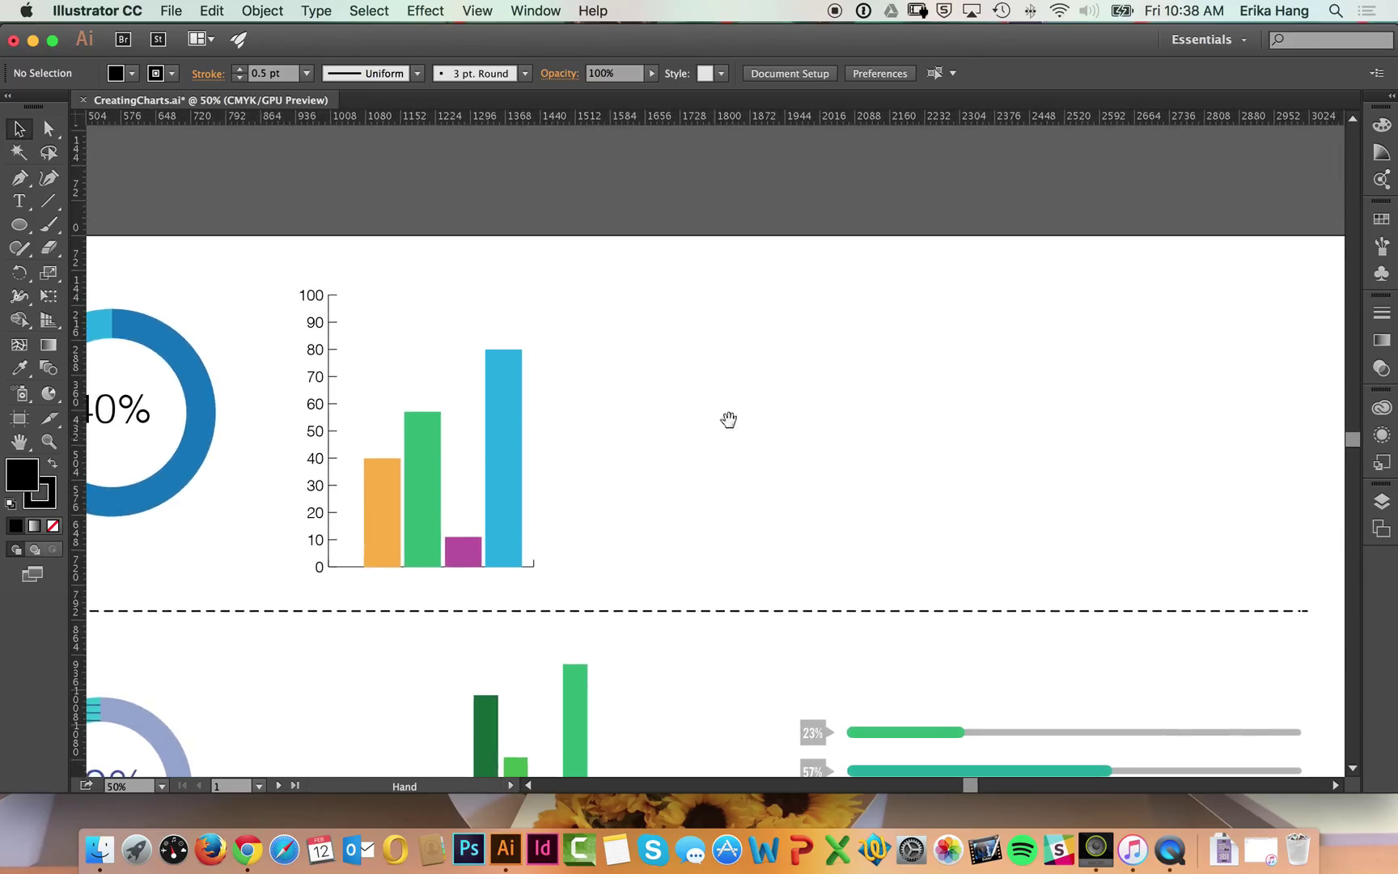
{"action": "left_click_drag", "start_coordinate": [581, 275], "coordinate": [280, 584]}
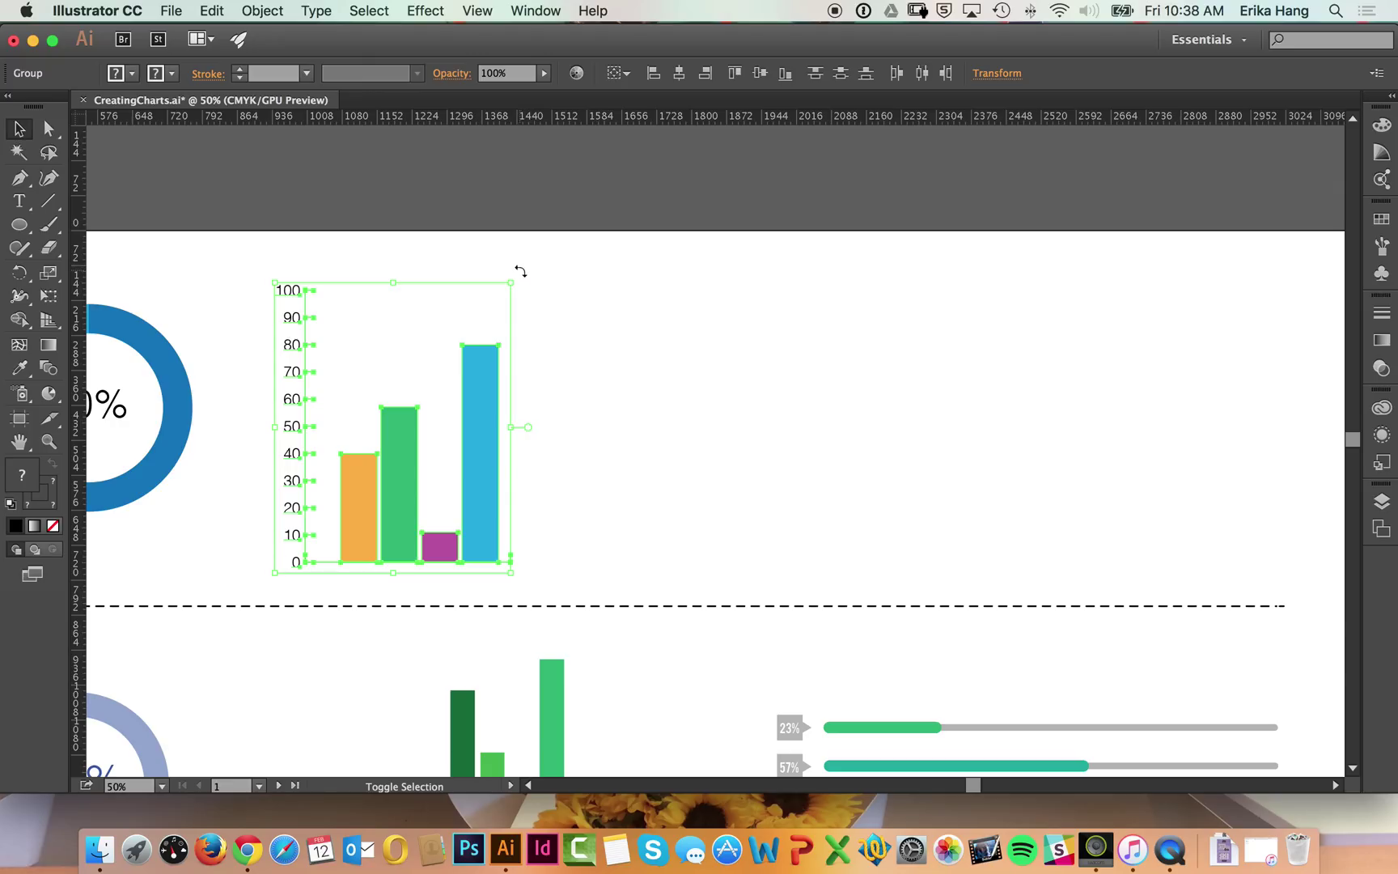
{"action": "left_click_drag", "start_coordinate": [520, 273], "coordinate": [639, 551]}
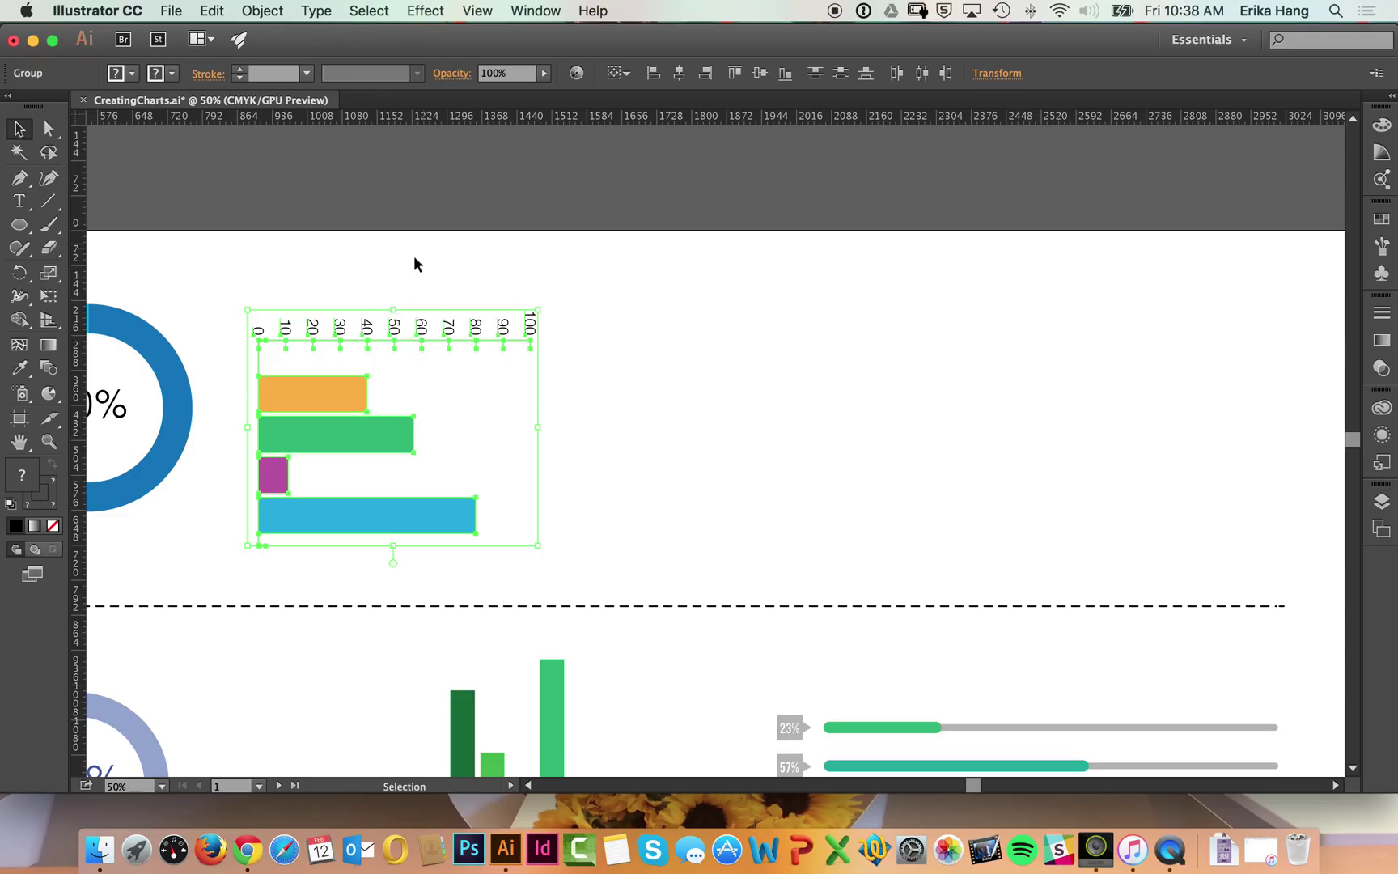
{"action": "left_click_drag", "start_coordinate": [385, 436], "coordinate": [847, 285]}
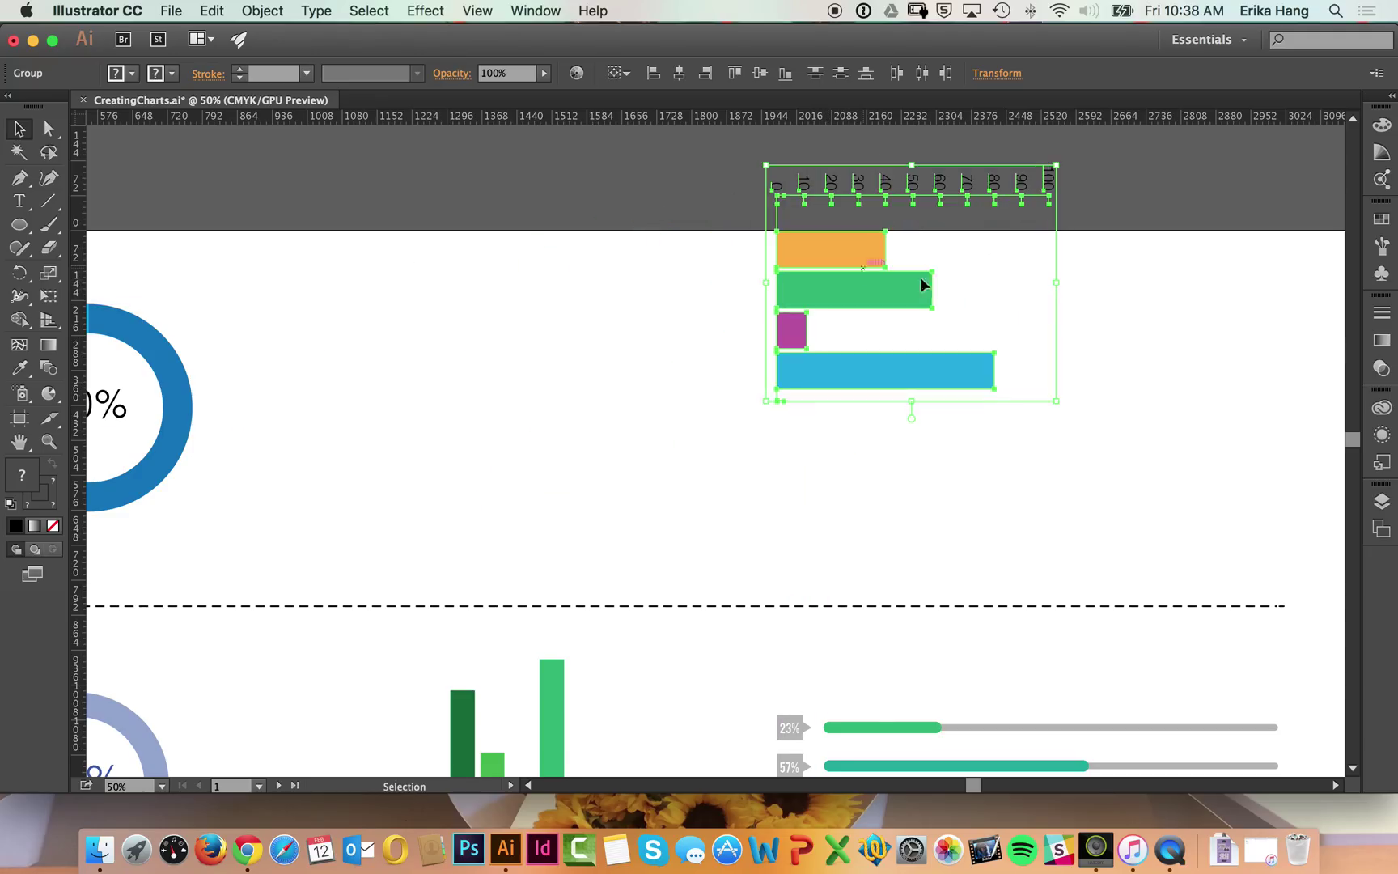
{"action": "left_click_drag", "start_coordinate": [1056, 282], "coordinate": [1182, 283]}
{"action": "key", "text": "super+z"}
{"action": "left_click", "coordinate": [1153, 301]}
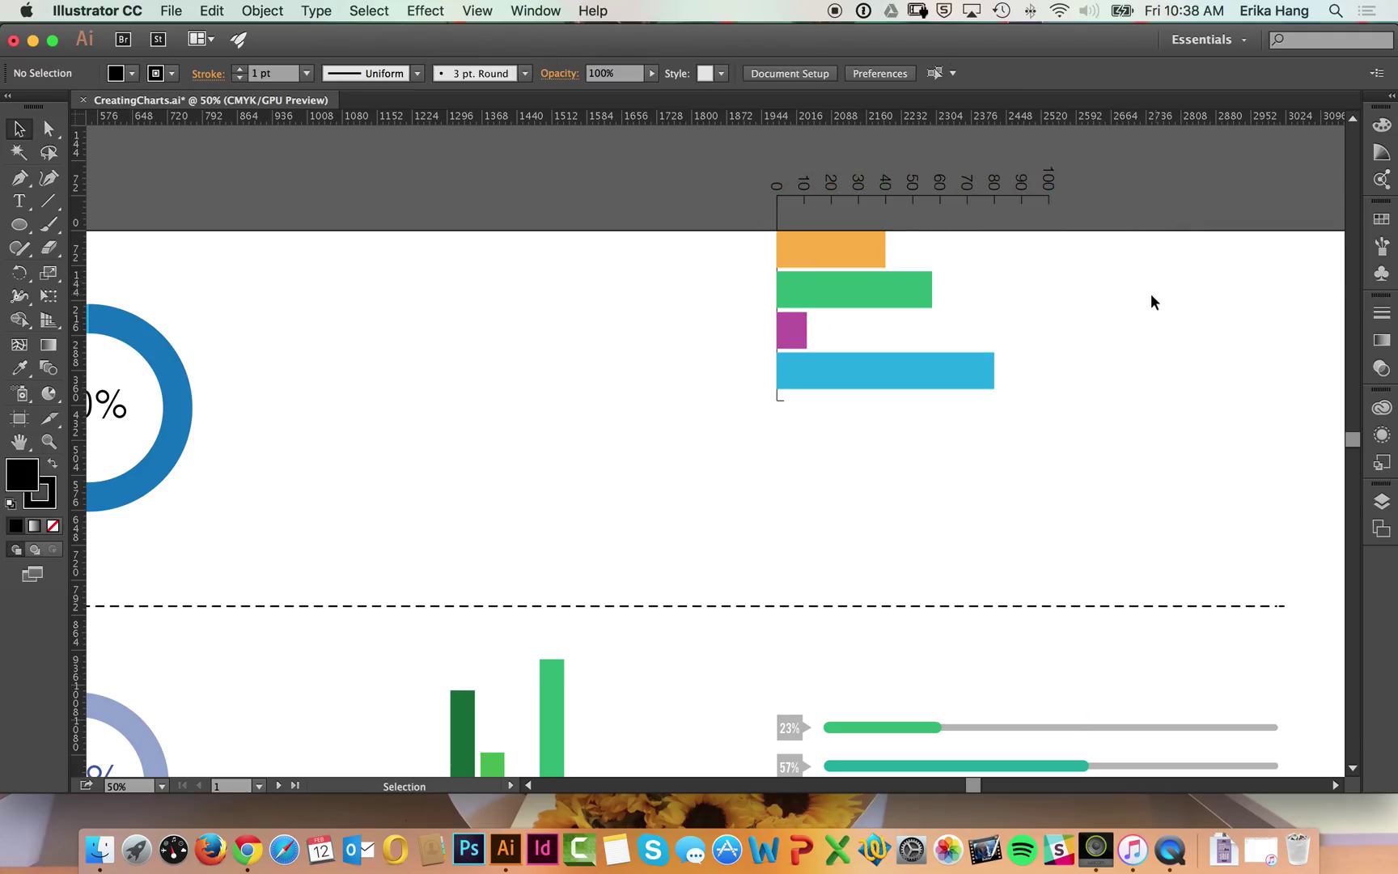
{"action": "left_click_drag", "start_coordinate": [713, 468], "coordinate": [684, 454]}
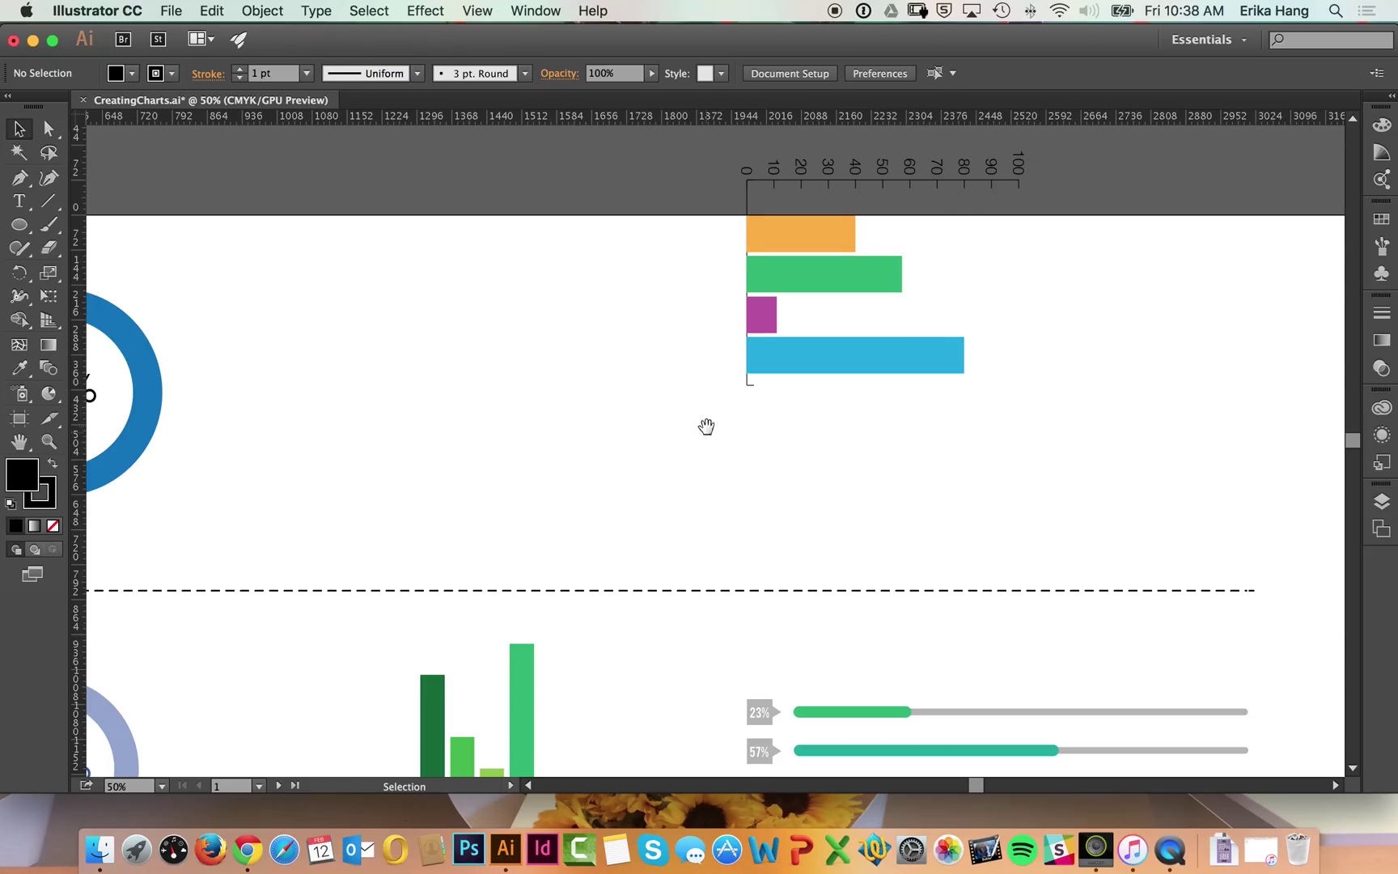
{"action": "key", "text": "super+z"}
{"action": "key", "text": "super+z"}
{"action": "key", "text": "super+z"}
{"action": "key", "text": "super+z"}
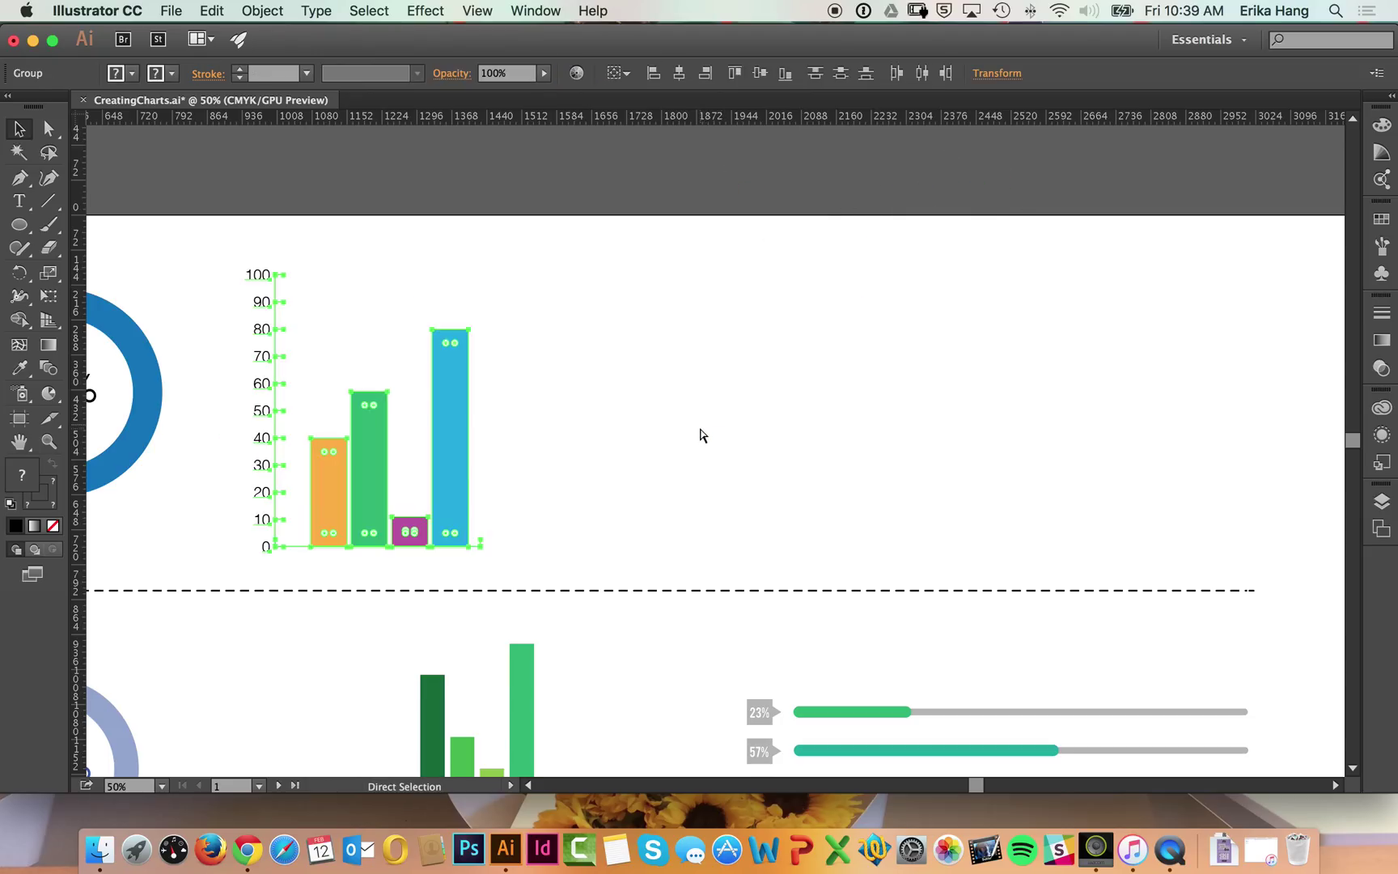
- Rotate the whole column chart 90° clockwise so its bars run horizontally
{"action": "left_click_drag", "start_coordinate": [634, 272], "coordinate": [81, 105]}
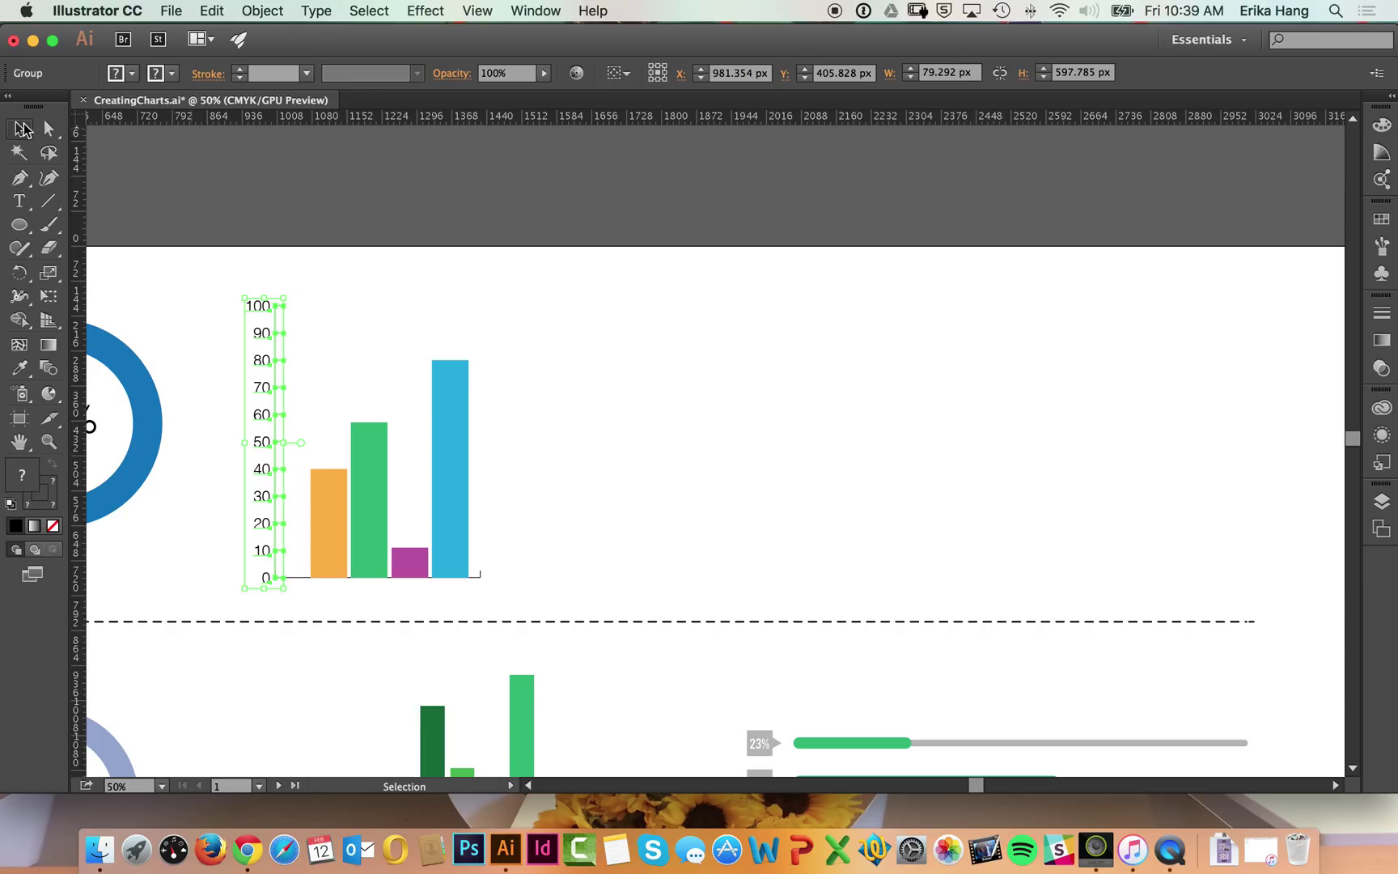
{"action": "left_click", "coordinate": [577, 266]}
{"action": "left_click_drag", "start_coordinate": [561, 263], "coordinate": [228, 596]}
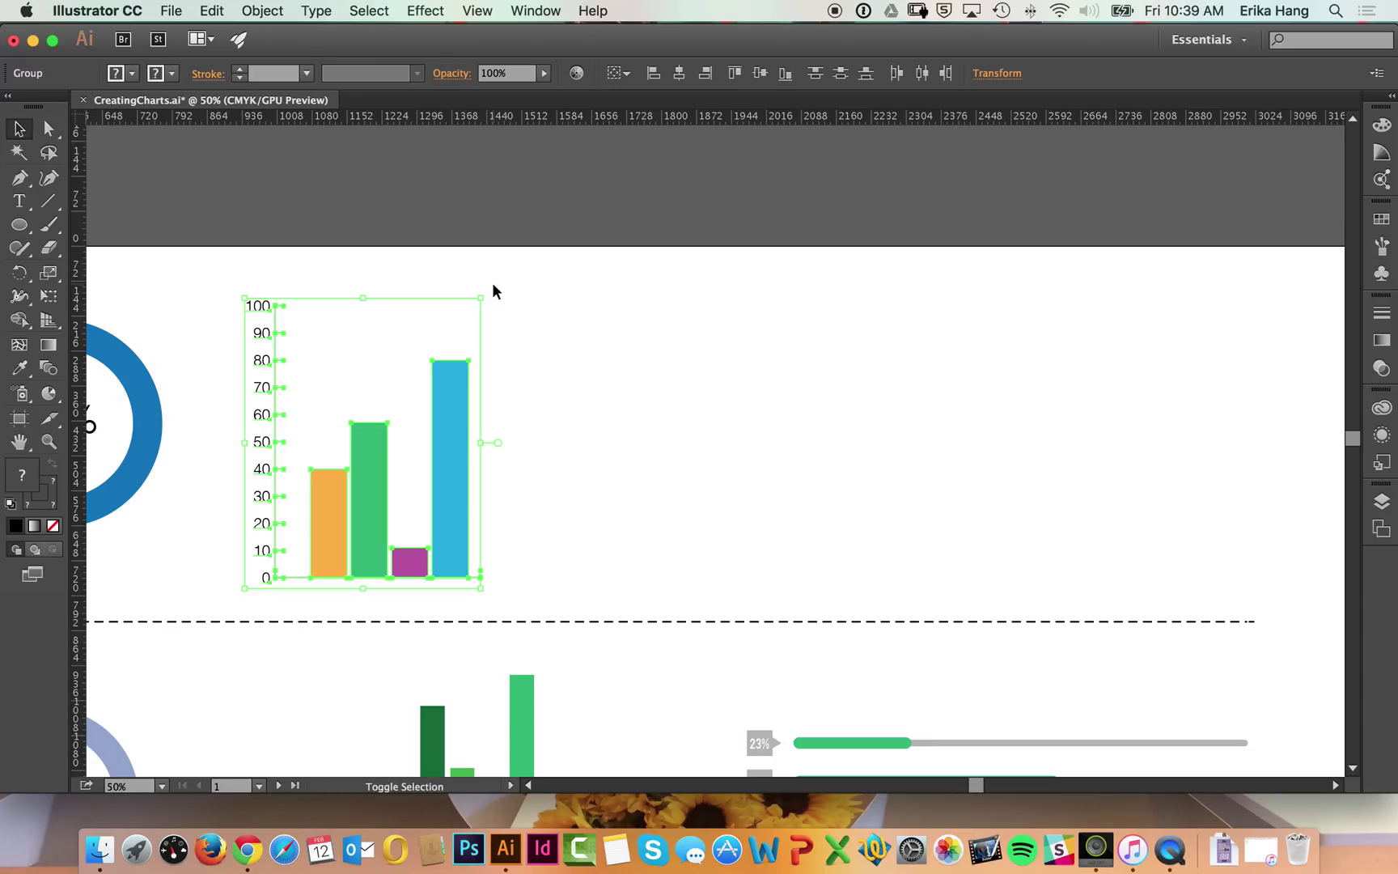
{"action": "left_click_drag", "start_coordinate": [489, 289], "coordinate": [595, 535]}
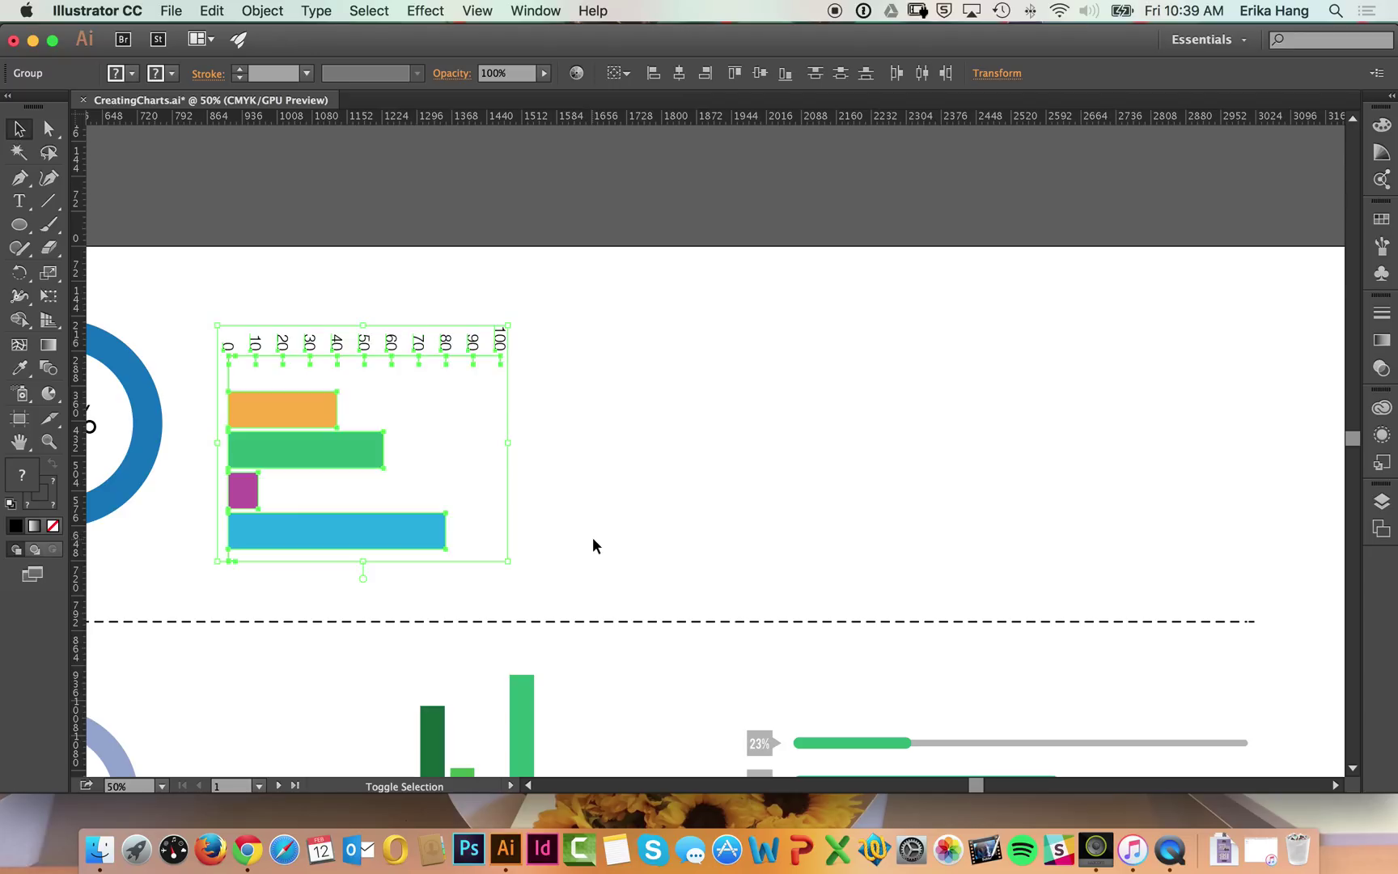
{"action": "left_click", "coordinate": [586, 478]}
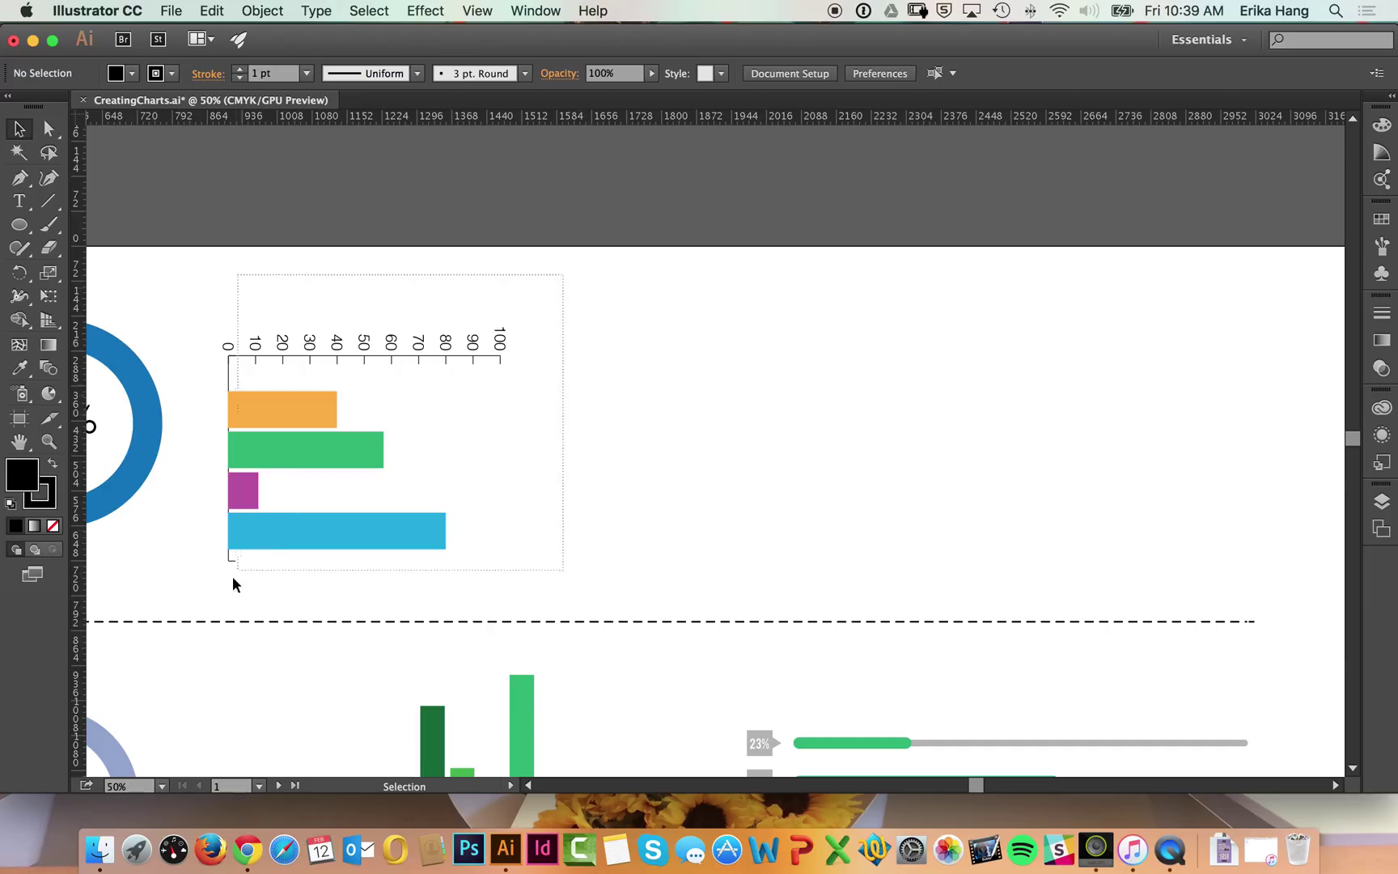
- Enlarge the rotated chart proportionally and place it just above the artboard's upper edge, over the free space
{"action": "left_click", "coordinate": [252, 528]}
{"action": "left_click_drag", "start_coordinate": [293, 529], "coordinate": [798, 377]}
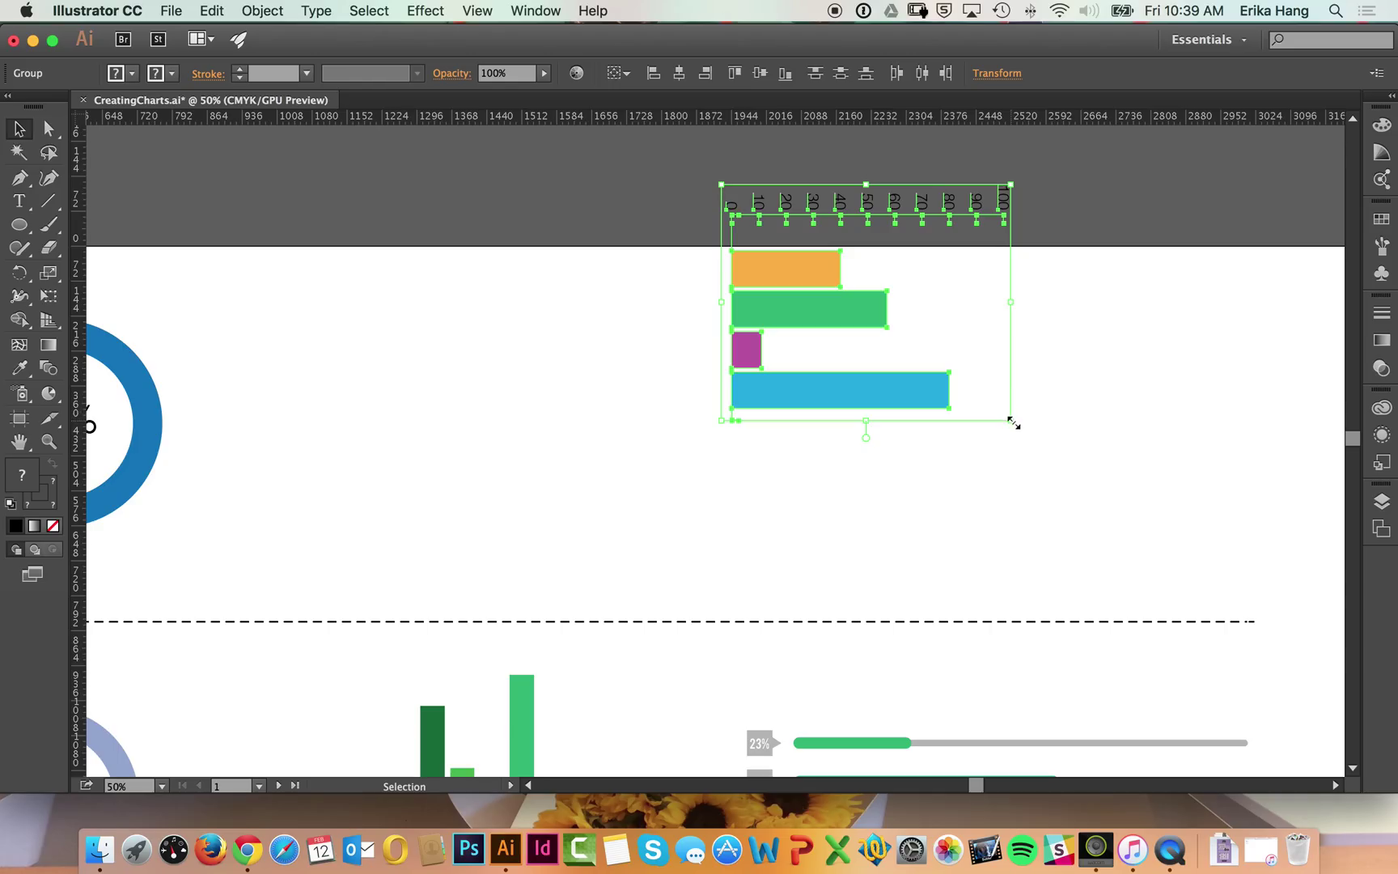
{"action": "left_click_drag", "start_coordinate": [1010, 420], "coordinate": [1122, 486]}
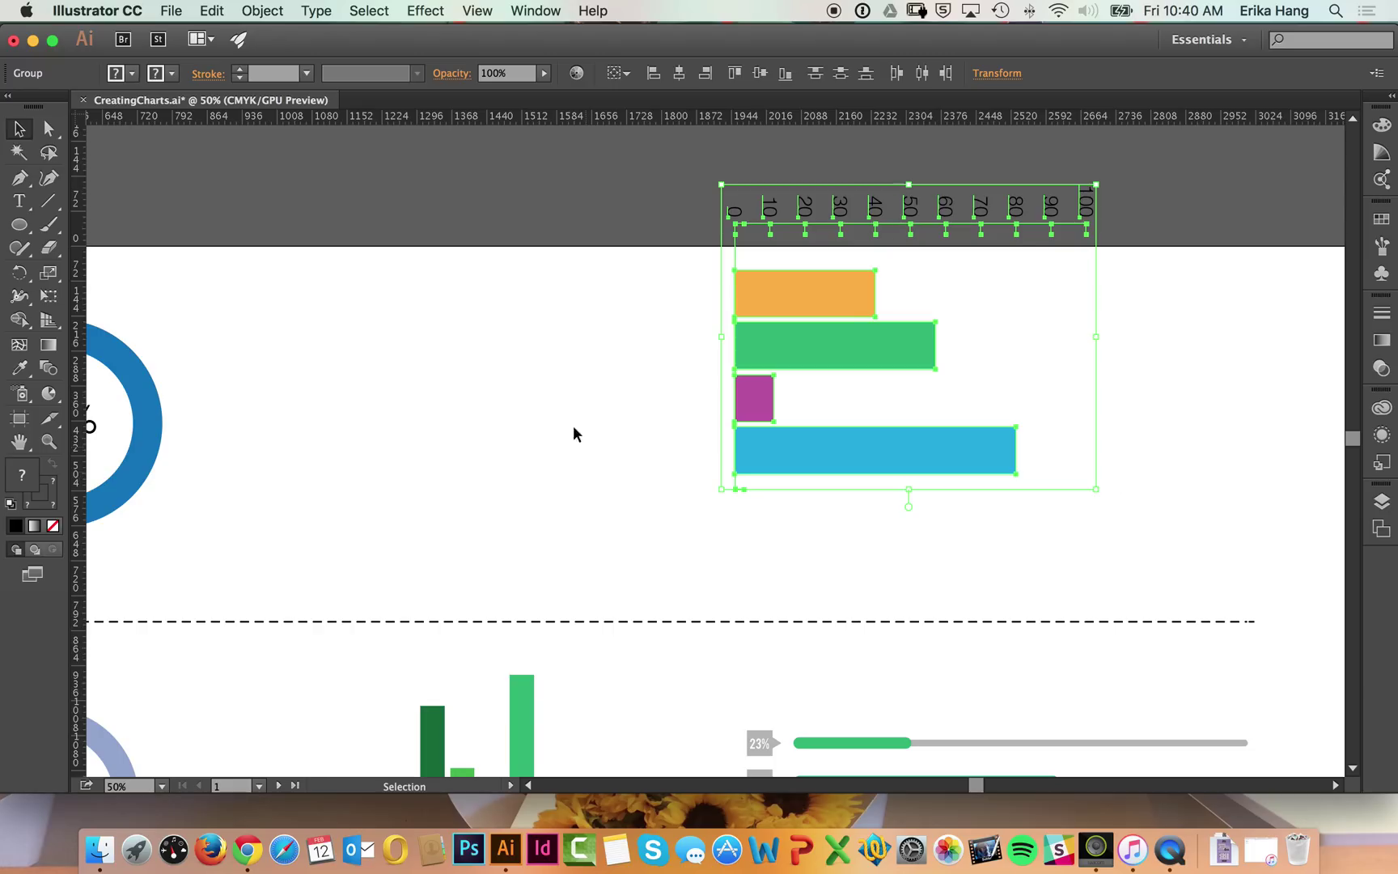
{"action": "scroll", "coordinate": [608, 409], "scroll_direction": "up", "scroll_amount": 5}
{"action": "scroll", "coordinate": [609, 408], "scroll_direction": "right", "scroll_amount": 3}
{"action": "left_click_drag", "start_coordinate": [694, 590], "coordinate": [737, 406]}
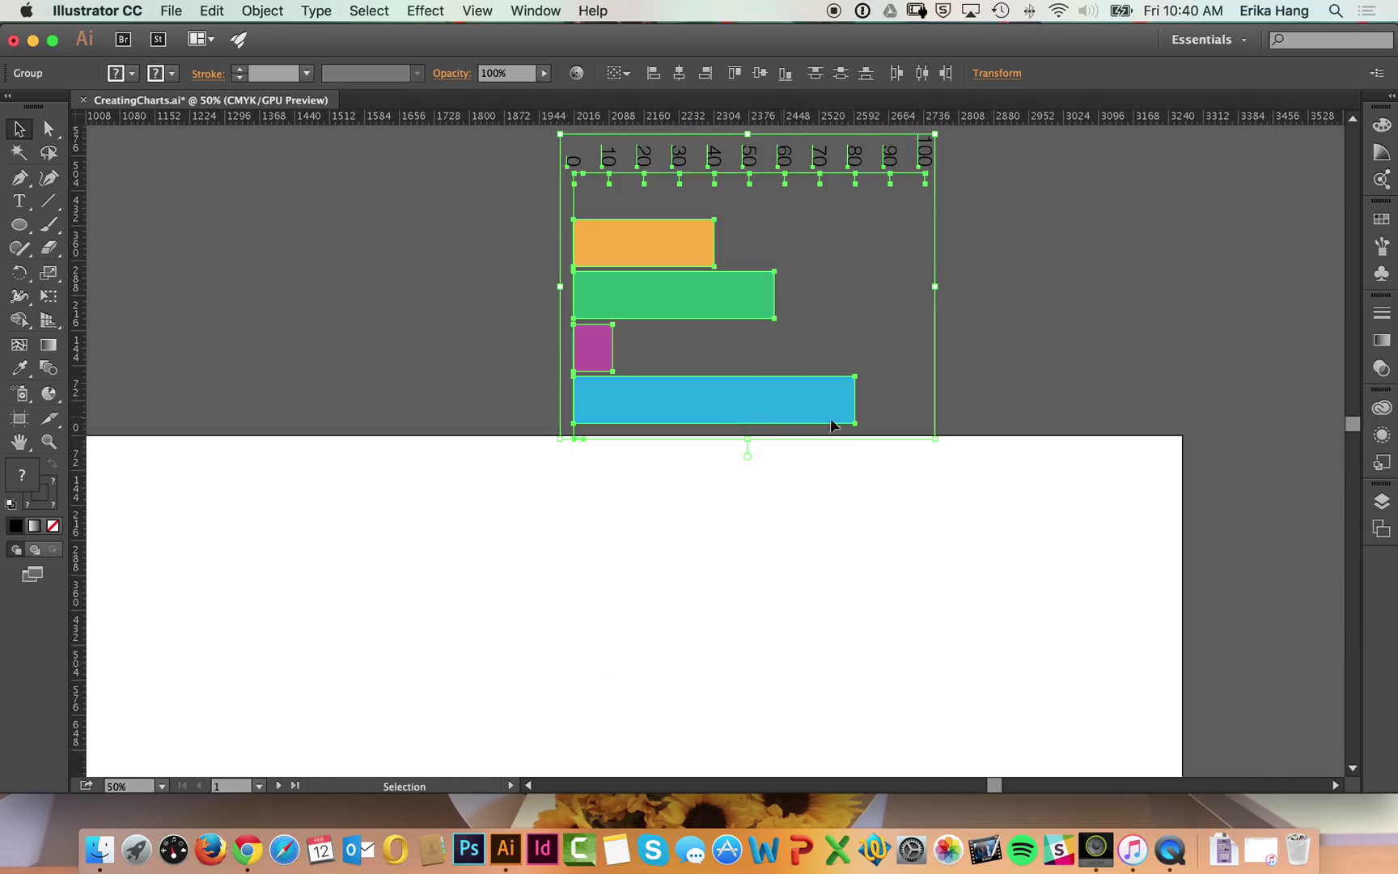
{"action": "left_click", "coordinate": [1023, 395]}
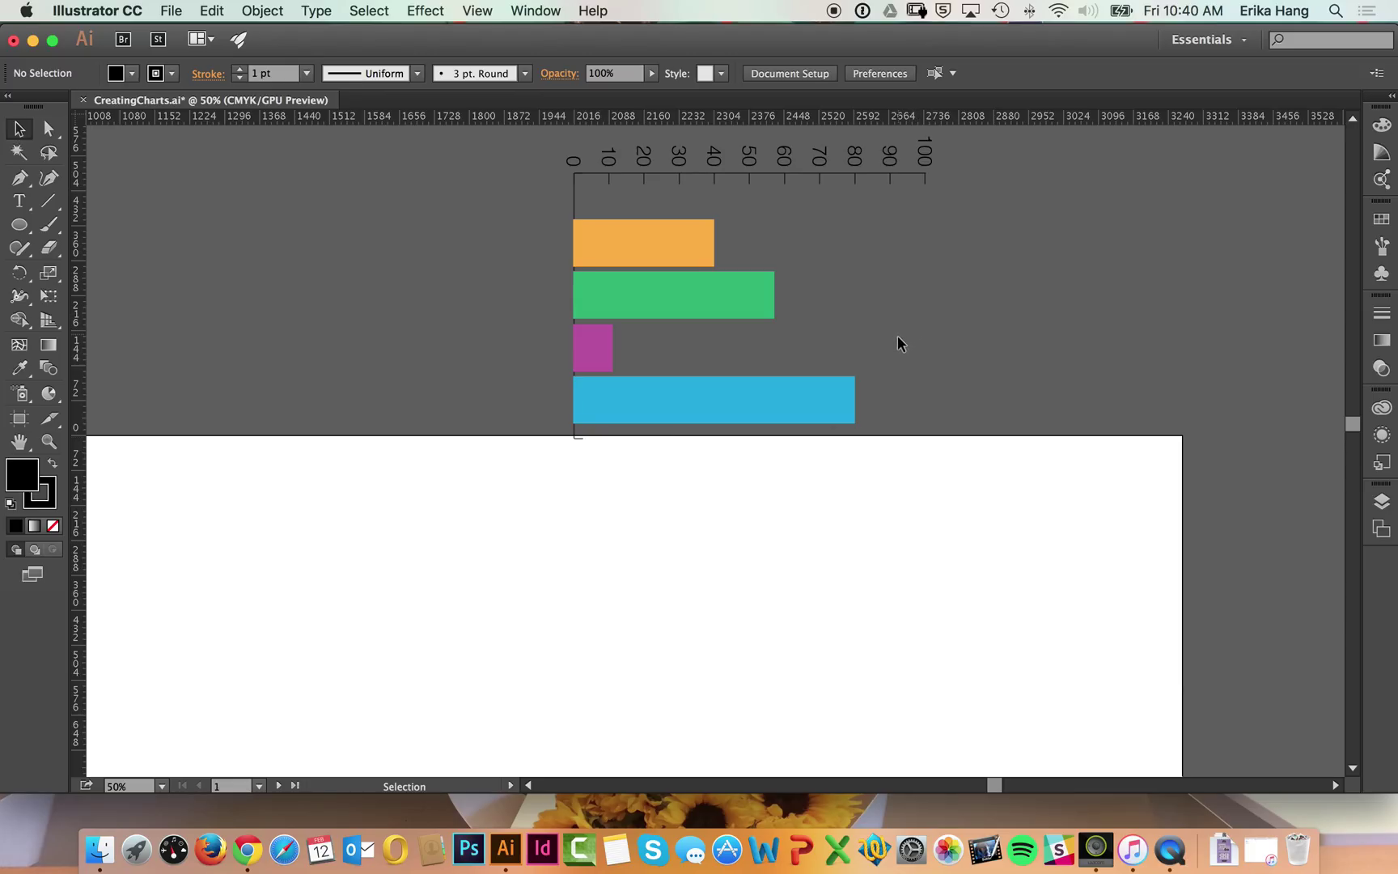
- Examine the sample percentage bars below the dashed line and the ruler display options
{"action": "key", "text": "space"}
{"action": "left_click_drag", "start_coordinate": [759, 608], "coordinate": [758, 361]}
{"action": "left_click_drag", "start_coordinate": [720, 515], "coordinate": [711, 399]}
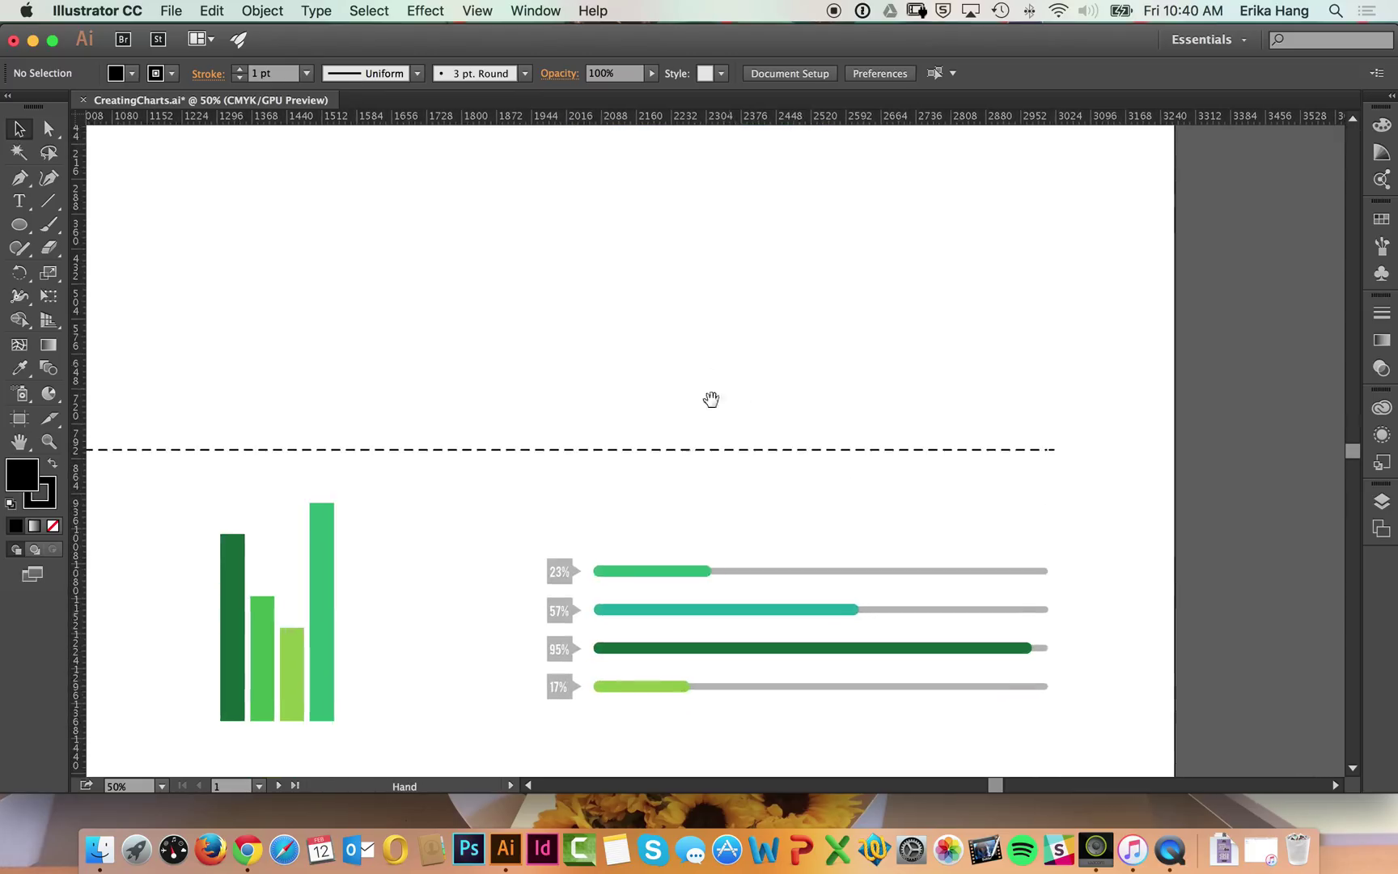
{"action": "key", "text": "space"}
{"action": "left_click_drag", "start_coordinate": [609, 207], "coordinate": [609, 444]}
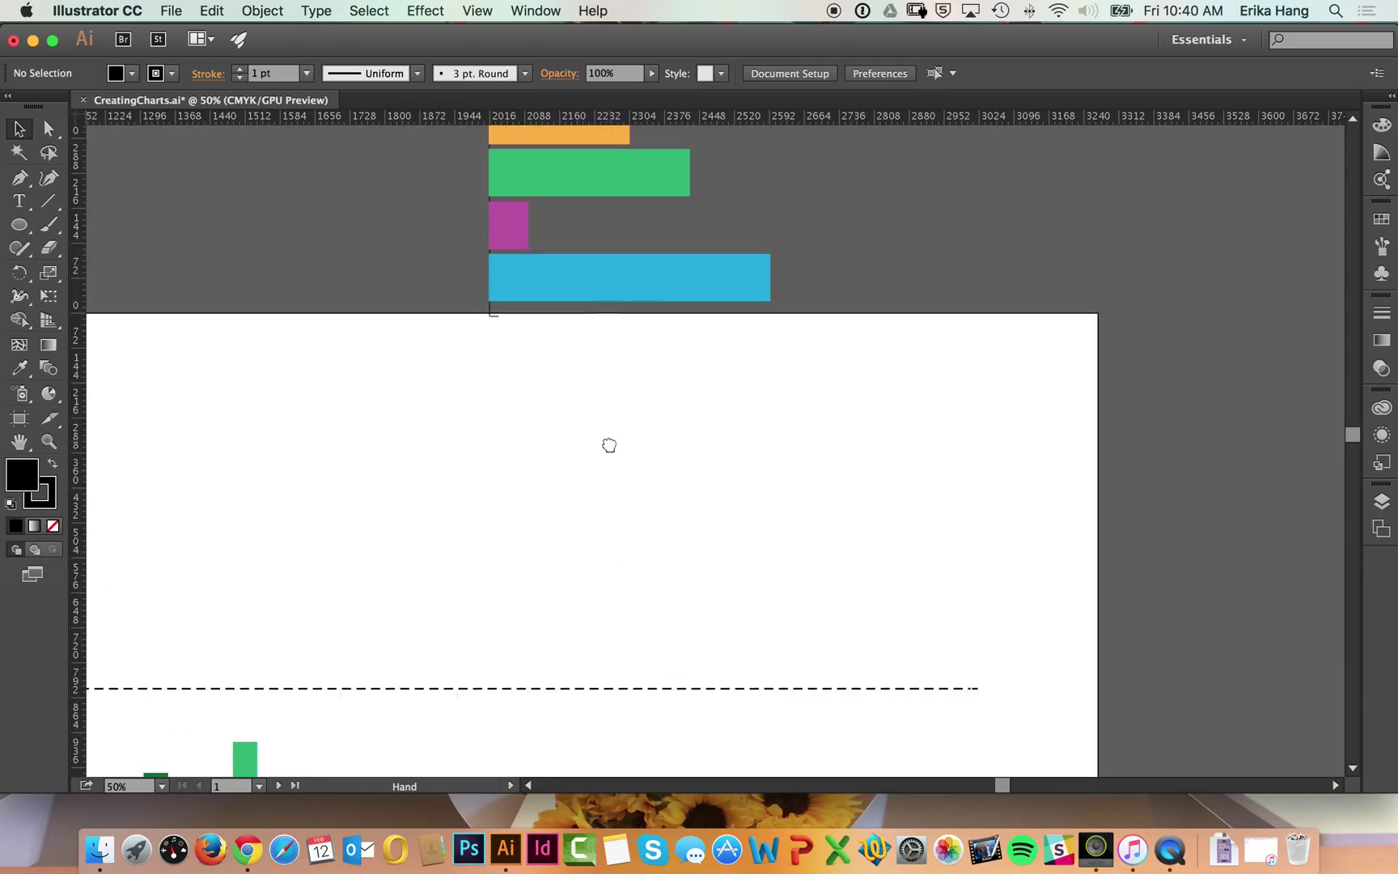
{"action": "left_click_drag", "start_coordinate": [634, 315], "coordinate": [634, 394]}
{"action": "left_click", "coordinate": [476, 10]}
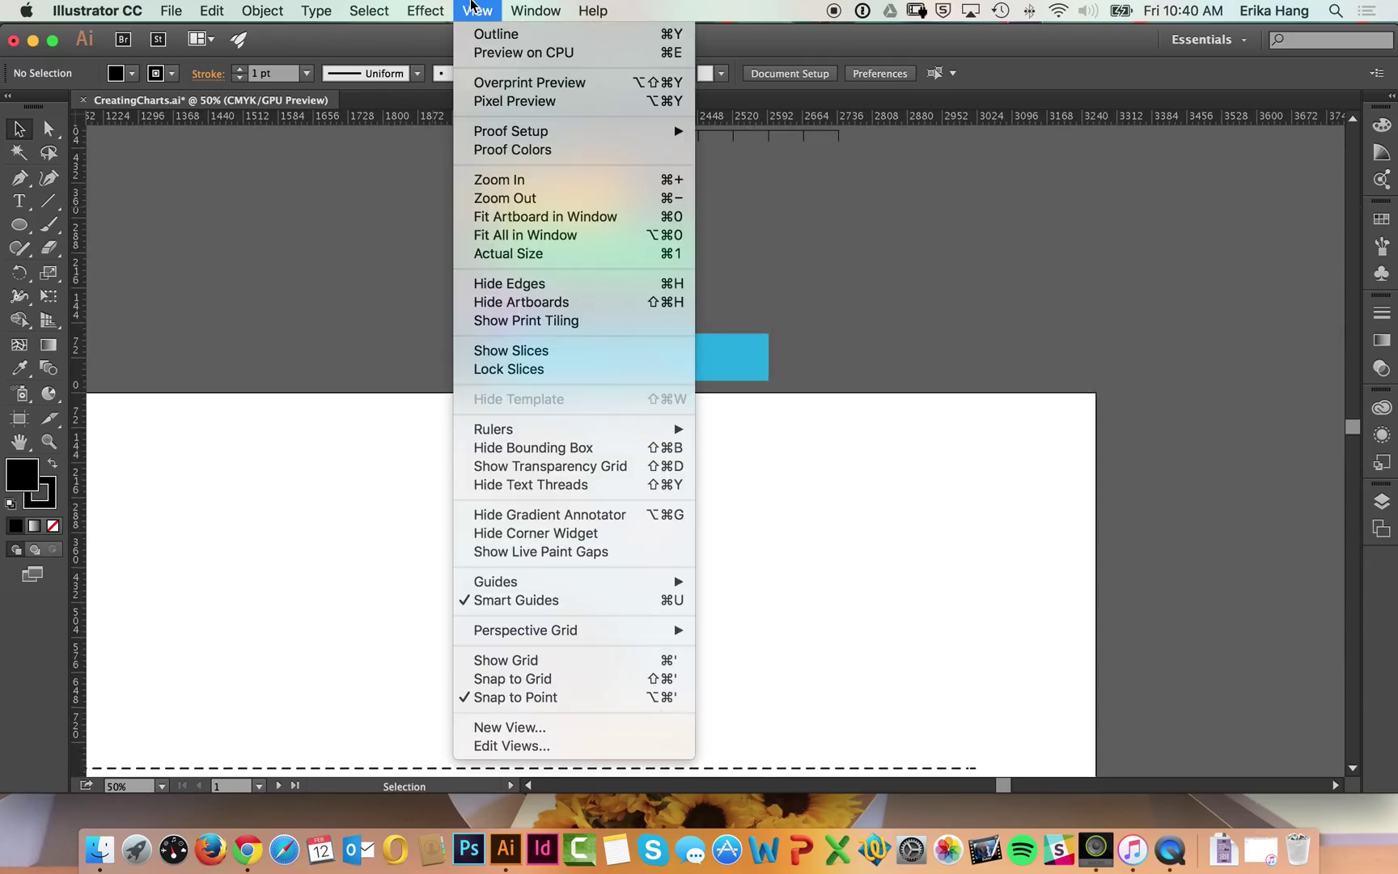
{"action": "left_click", "coordinate": [475, 8]}
{"action": "left_click", "coordinate": [477, 9]}
{"action": "mouse_move", "coordinate": [553, 429]}
{"action": "left_click", "coordinate": [174, 121]}
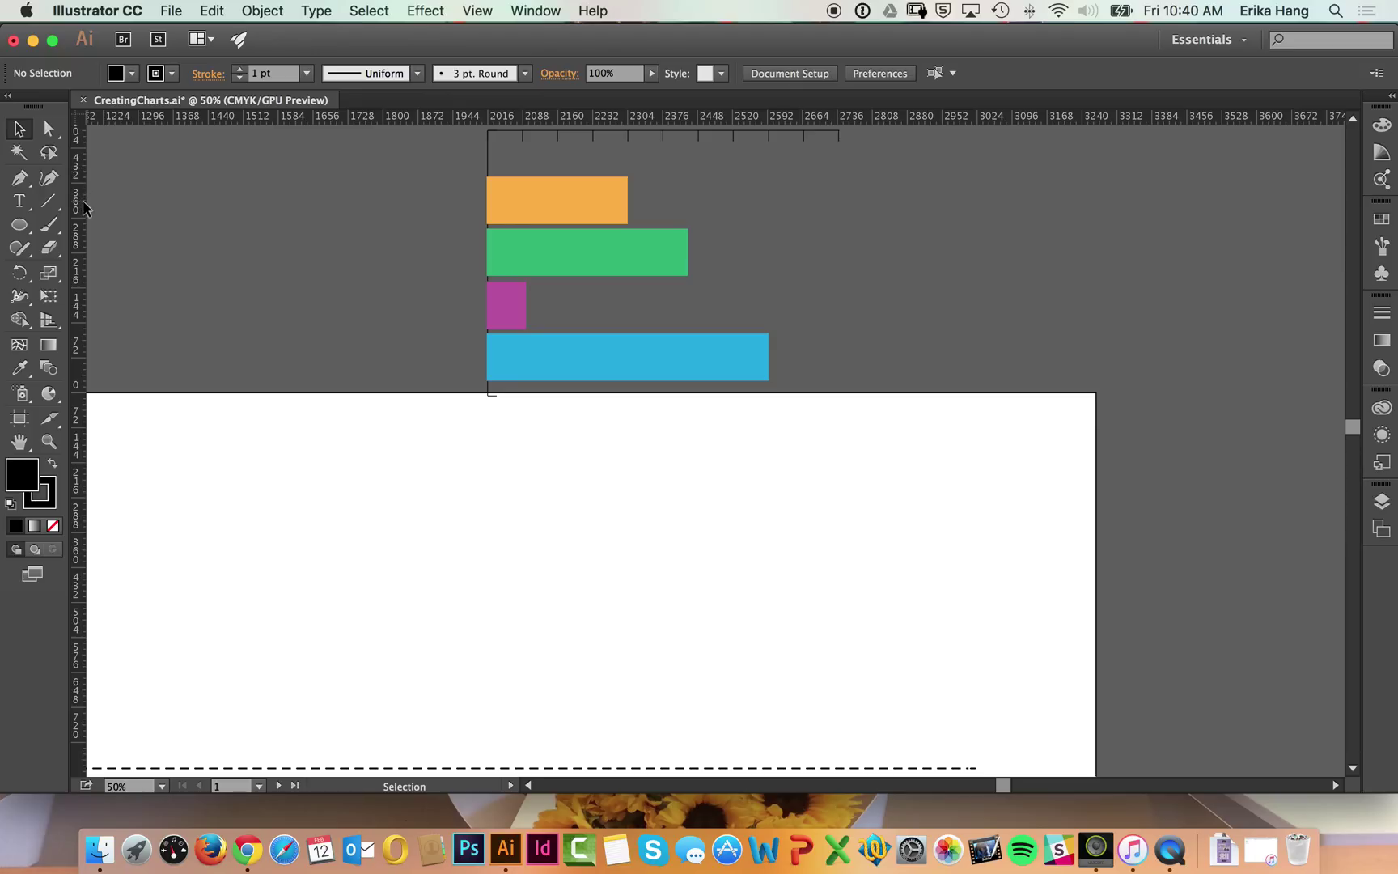
- Place vertical guides at the rotated chart's 0 and 100 marks
{"action": "left_click_drag", "start_coordinate": [76, 213], "coordinate": [269, 196]}
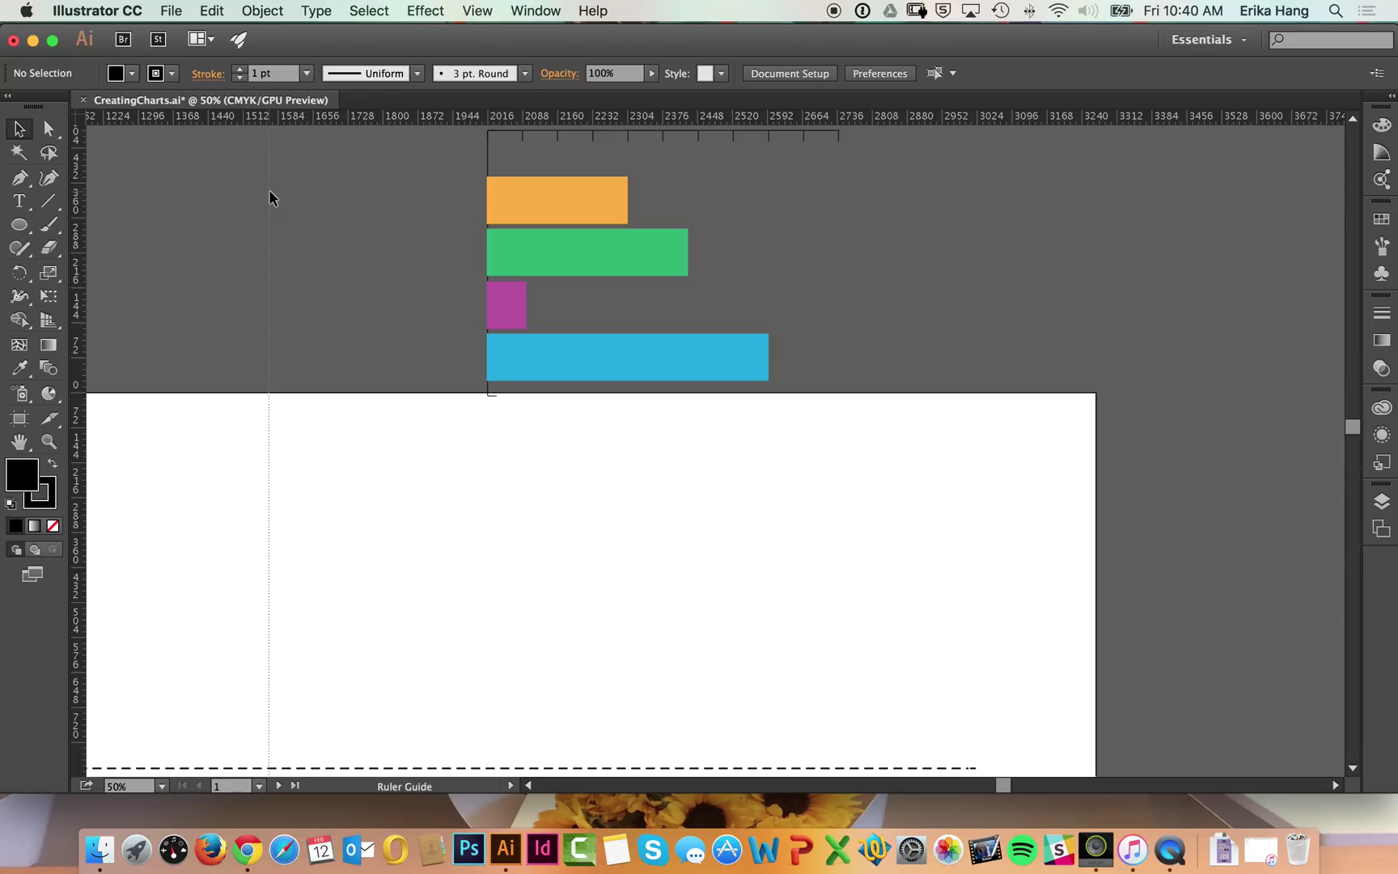
{"action": "left_click_drag", "start_coordinate": [269, 190], "coordinate": [487, 153]}
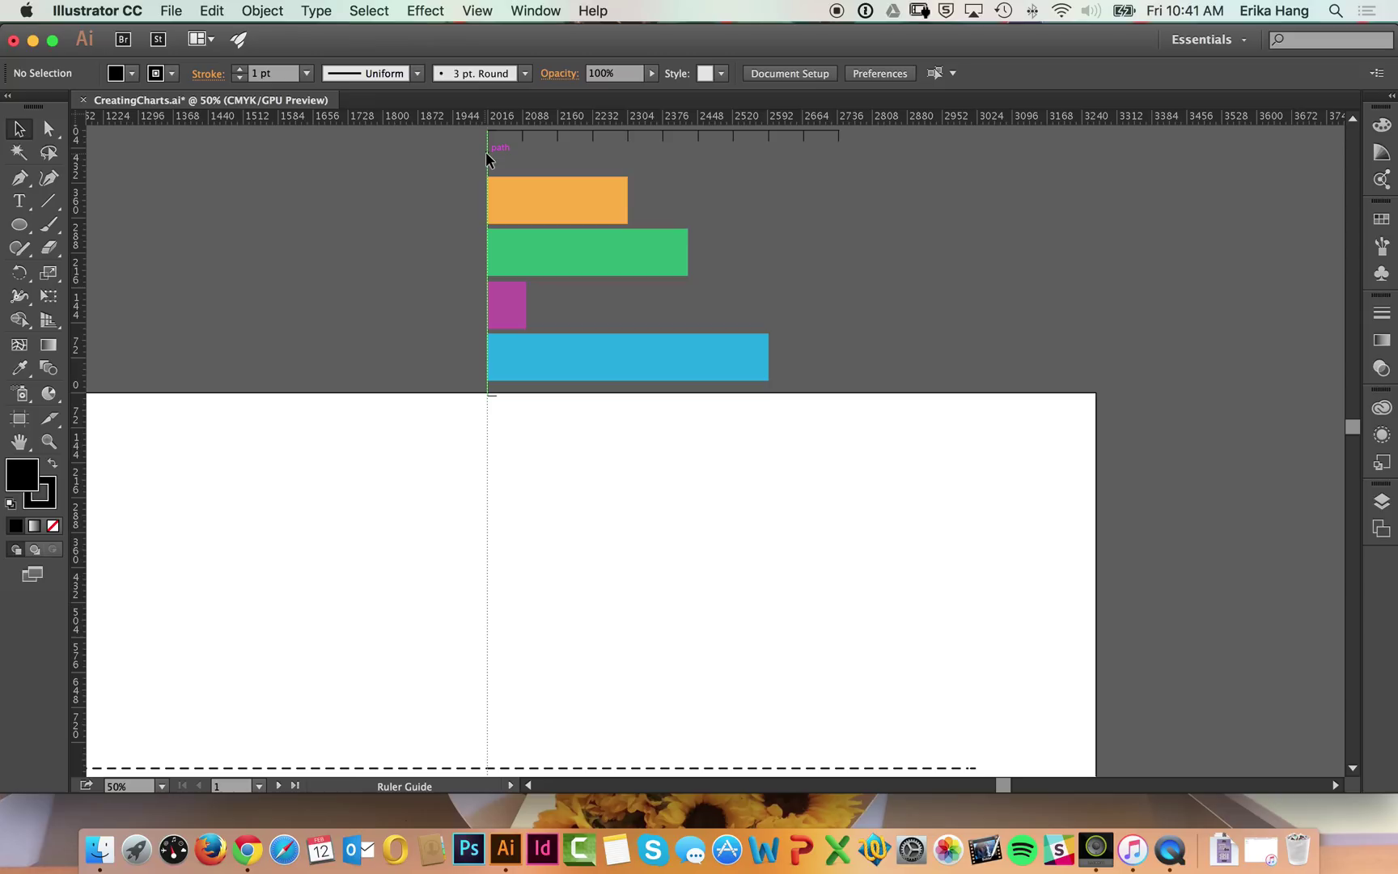
{"action": "left_click_drag", "start_coordinate": [486, 153], "coordinate": [487, 152]}
{"action": "left_click_drag", "start_coordinate": [659, 387], "coordinate": [620, 469]}
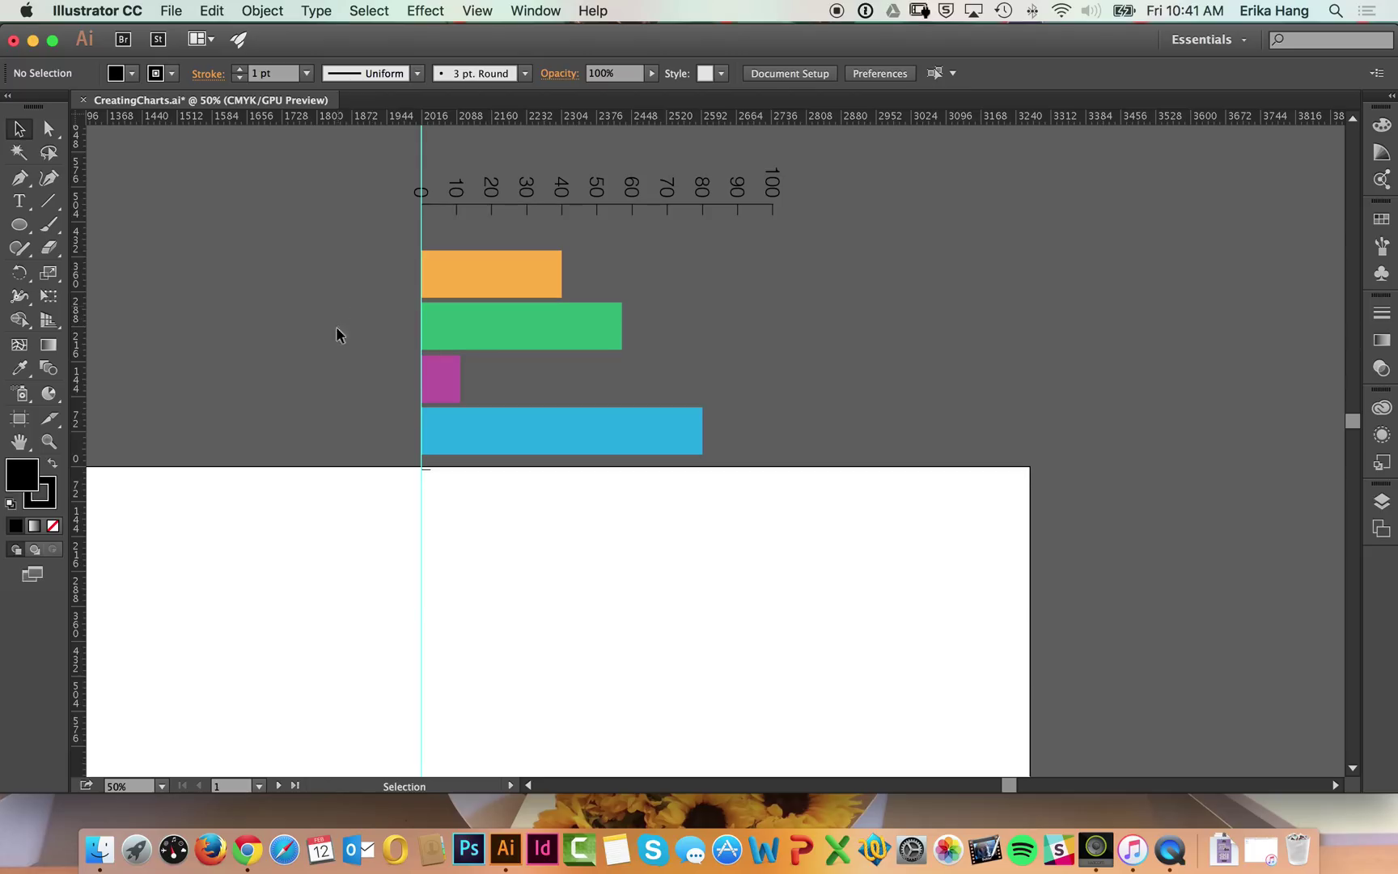
{"action": "scroll", "coordinate": [337, 334], "scroll_direction": "up", "scroll_amount": 2}
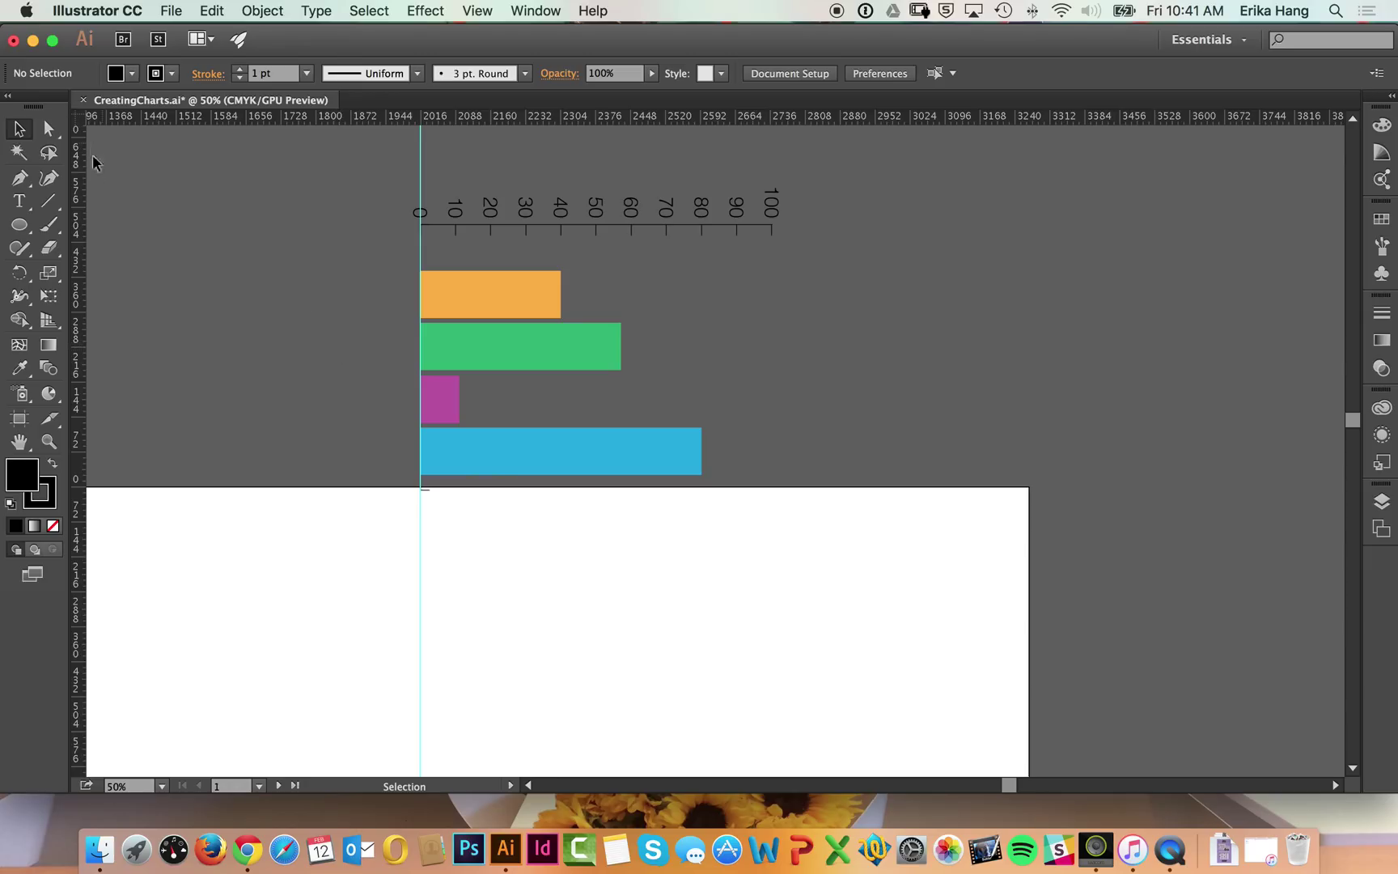
{"action": "left_click_drag", "start_coordinate": [77, 201], "coordinate": [771, 230]}
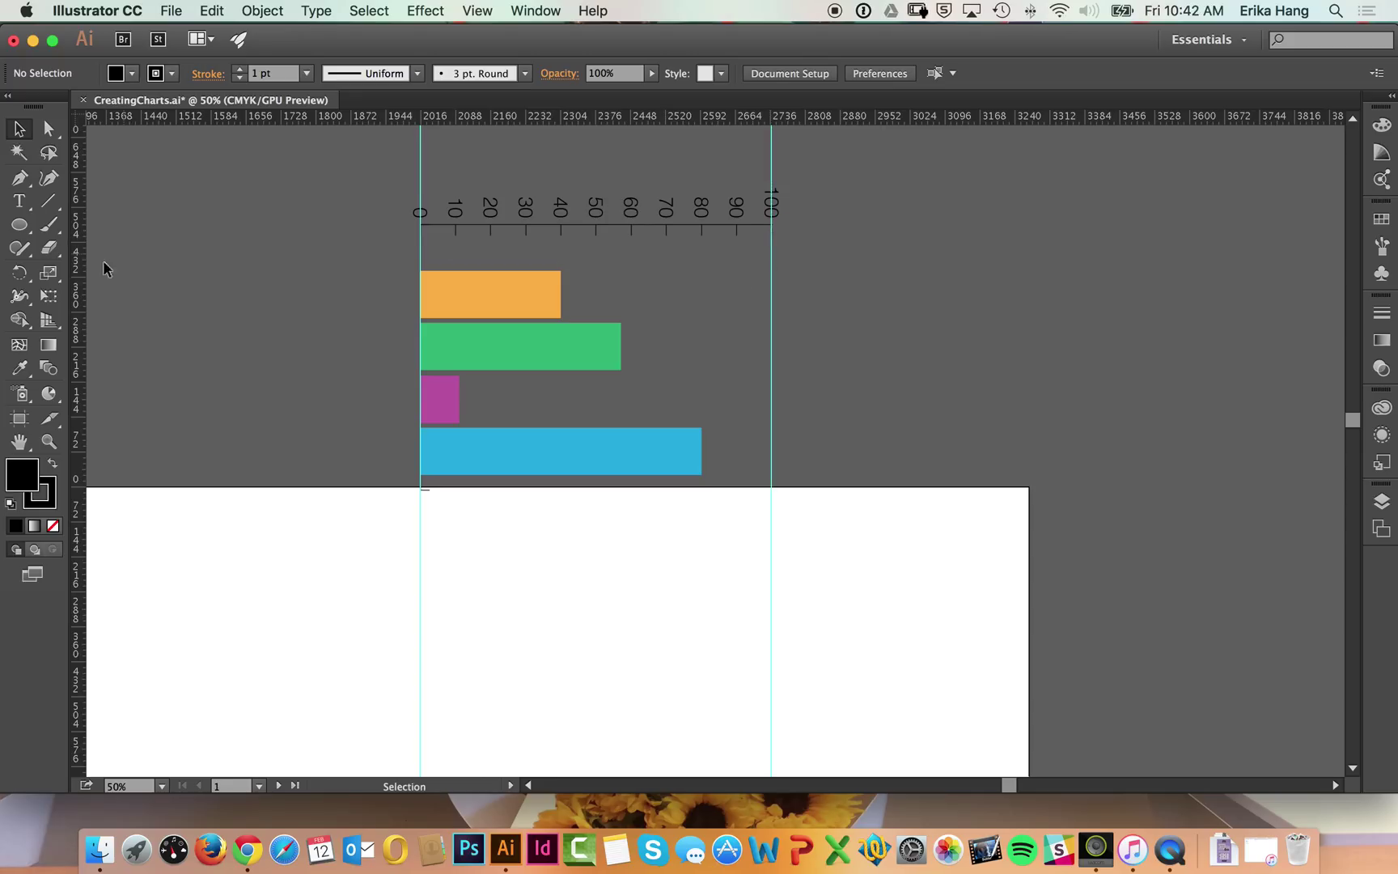
- Add vertical guides at the outer ends of the orange, green, purple and blue bars
{"action": "left_click_drag", "start_coordinate": [78, 262], "coordinate": [561, 280]}
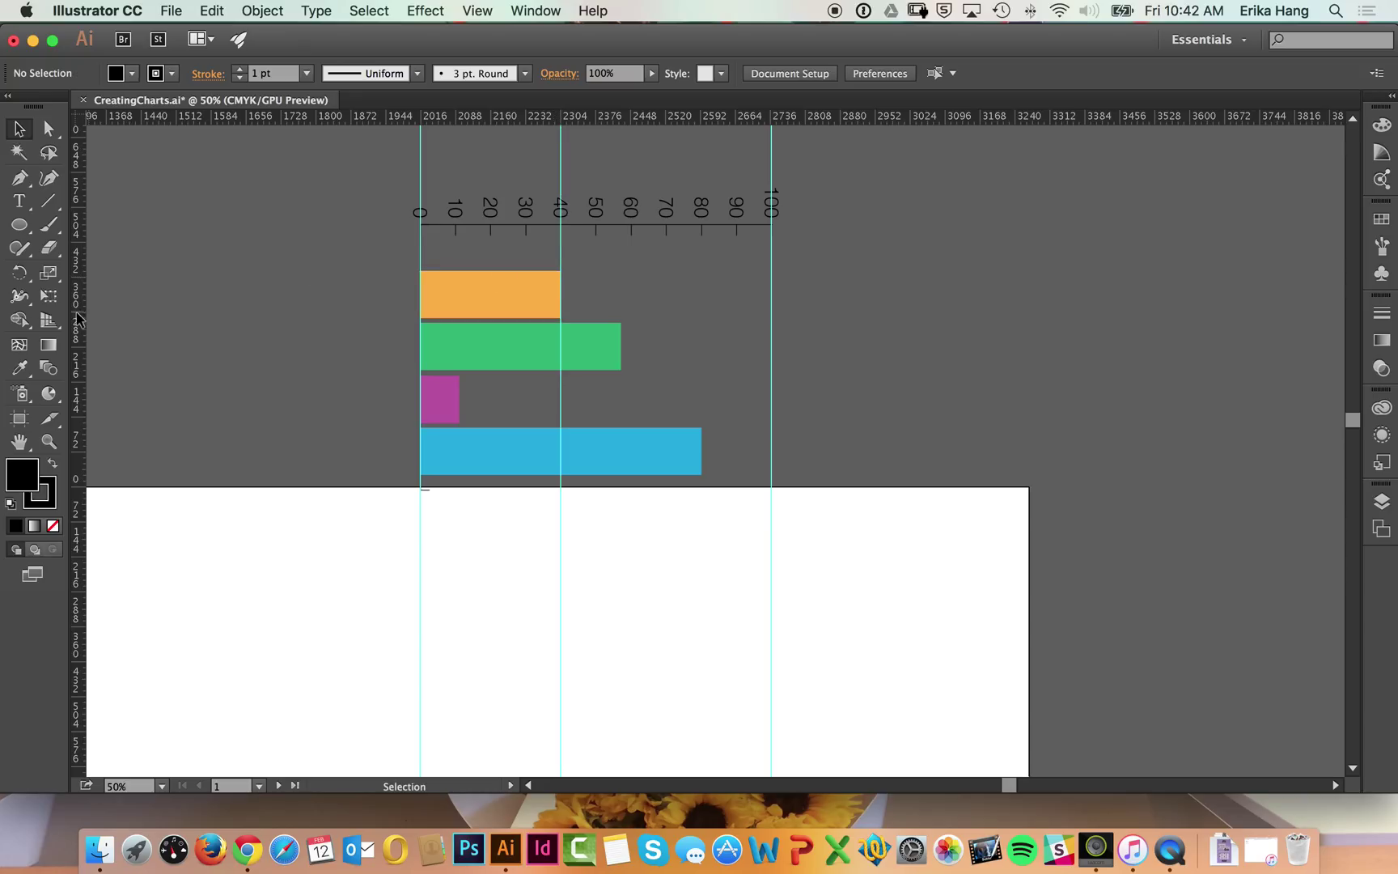
{"action": "left_click_drag", "start_coordinate": [78, 318], "coordinate": [621, 339]}
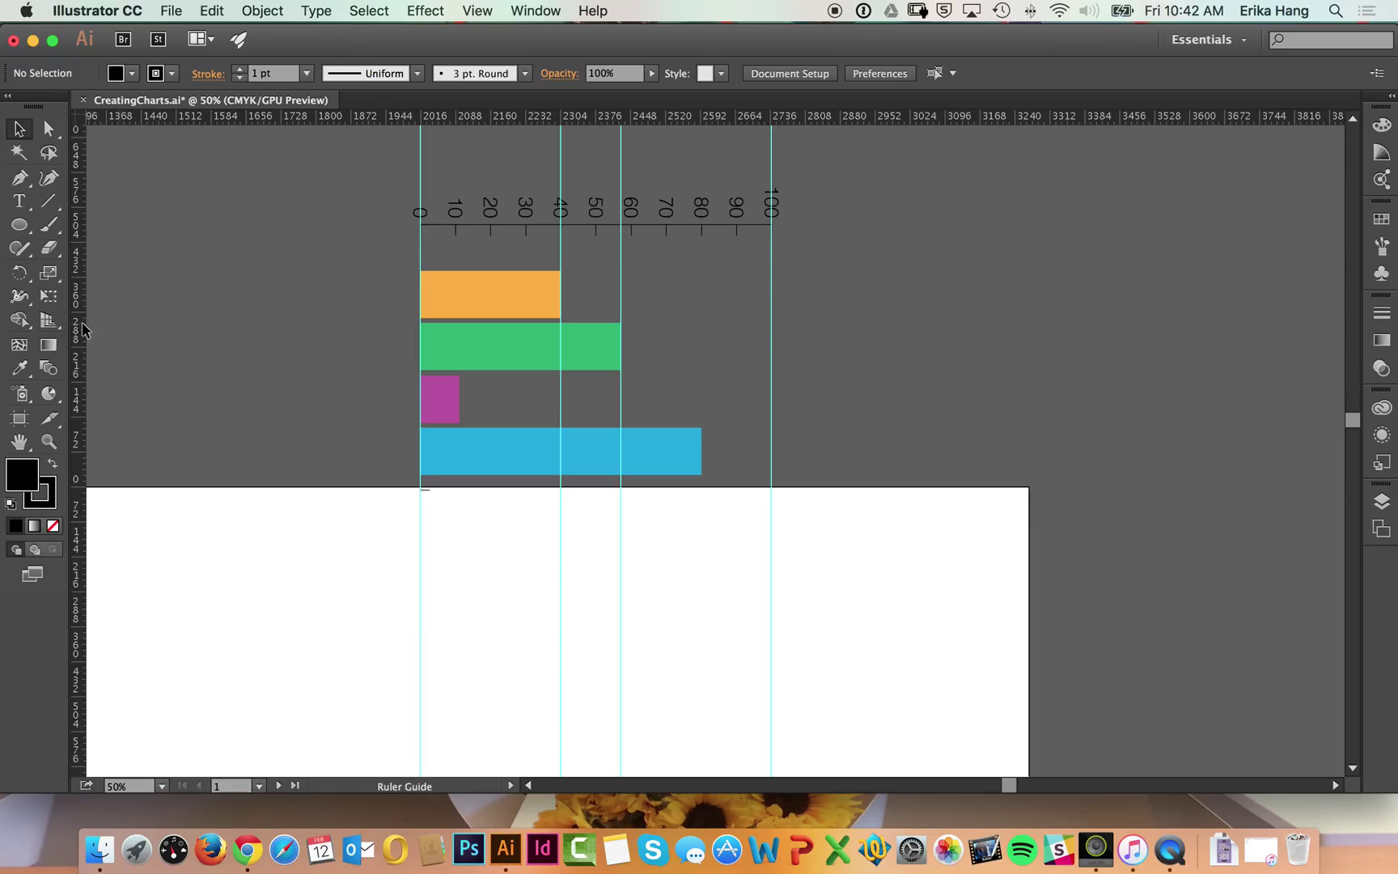
{"action": "left_click_drag", "start_coordinate": [82, 327], "coordinate": [459, 384]}
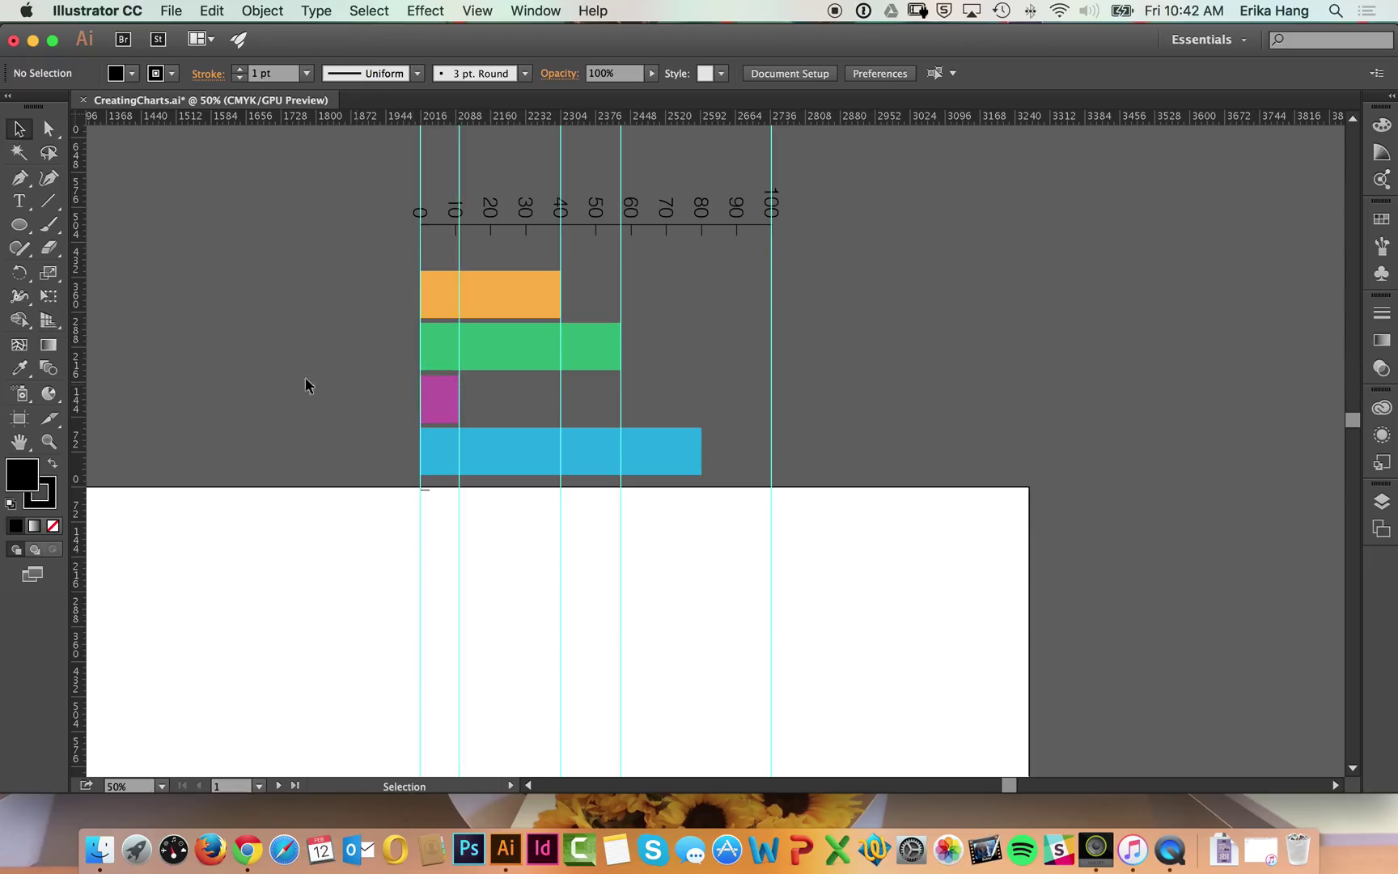
{"action": "left_click_drag", "start_coordinate": [81, 425], "coordinate": [702, 446]}
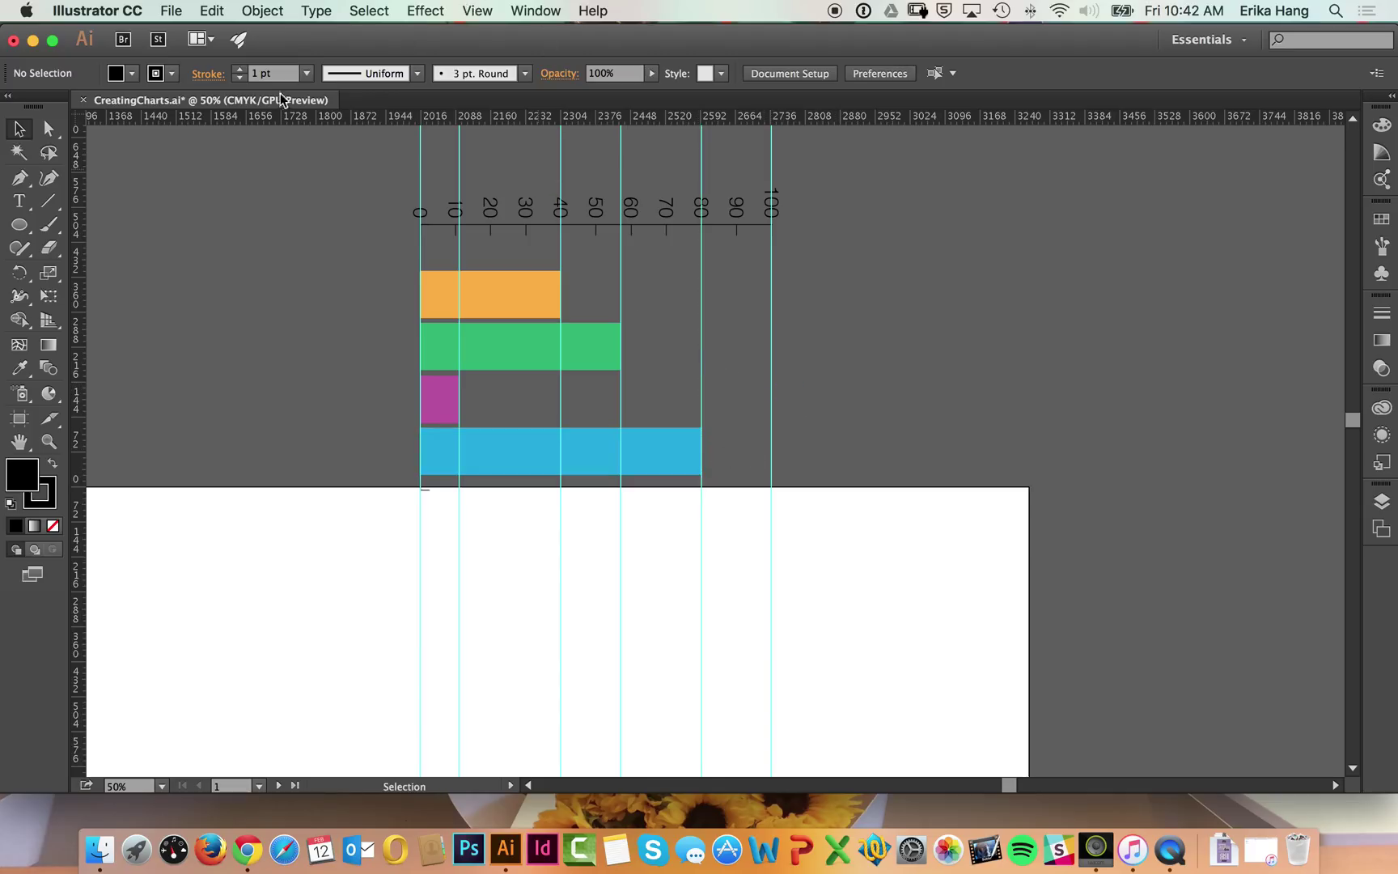
- Try adding extra vertical guides beside the chart, and undo them
{"action": "left_click_drag", "start_coordinate": [274, 118], "coordinate": [274, 121]}
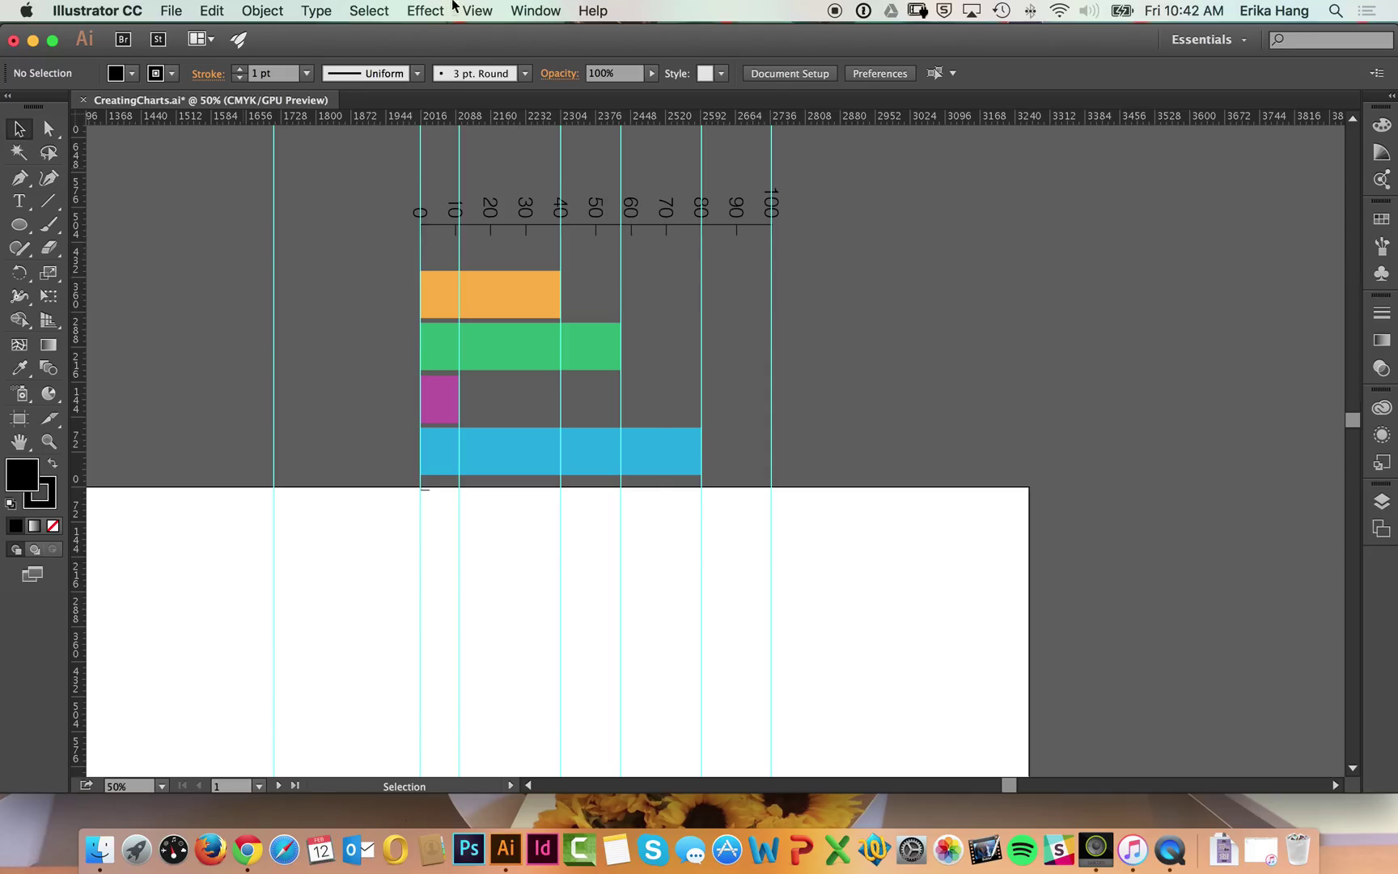
{"action": "left_click", "coordinate": [475, 9]}
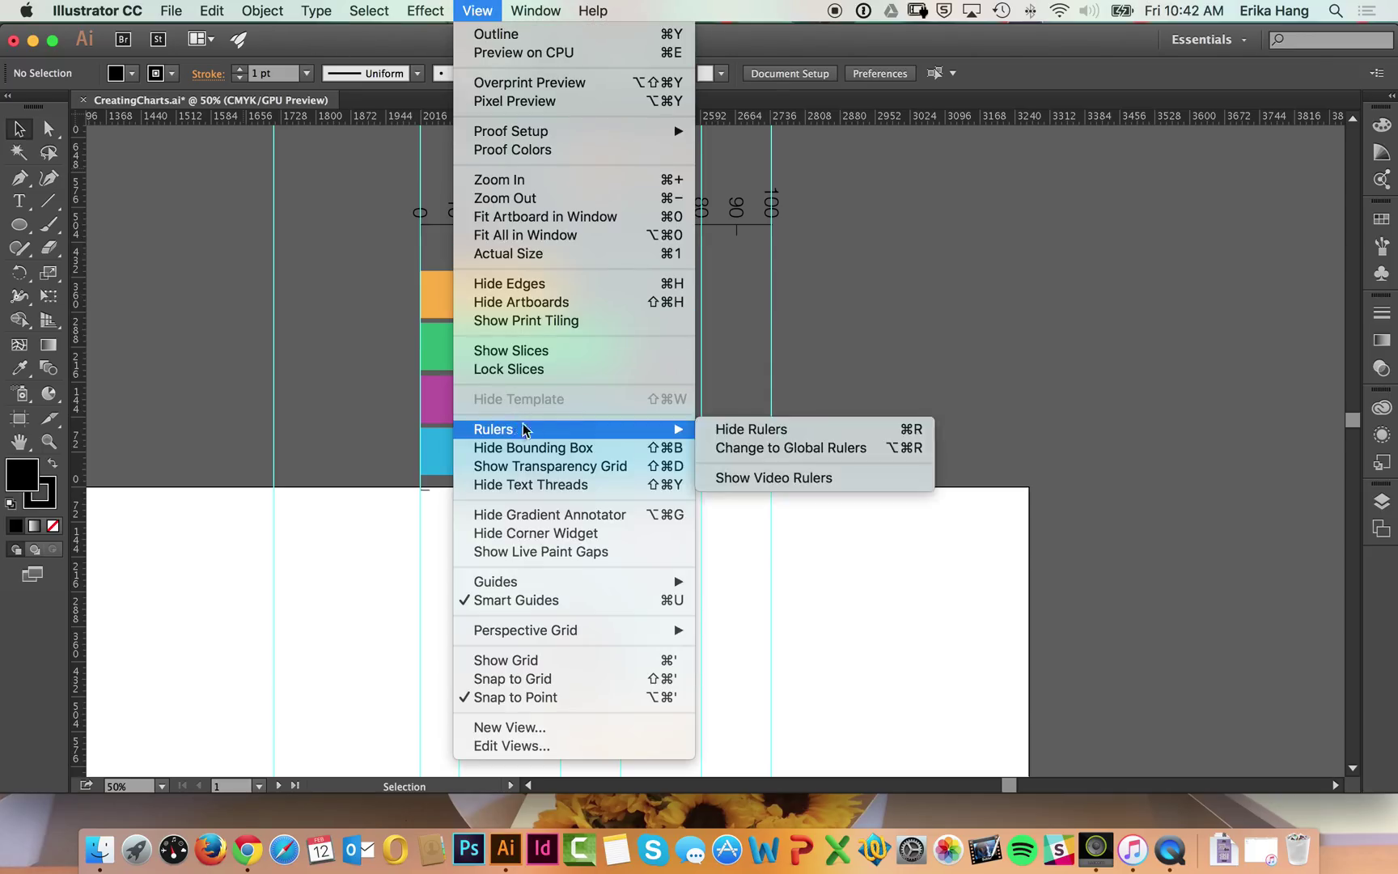
{"action": "left_click", "coordinate": [479, 10]}
{"action": "left_click", "coordinate": [476, 11]}
{"action": "left_click", "coordinate": [97, 257]}
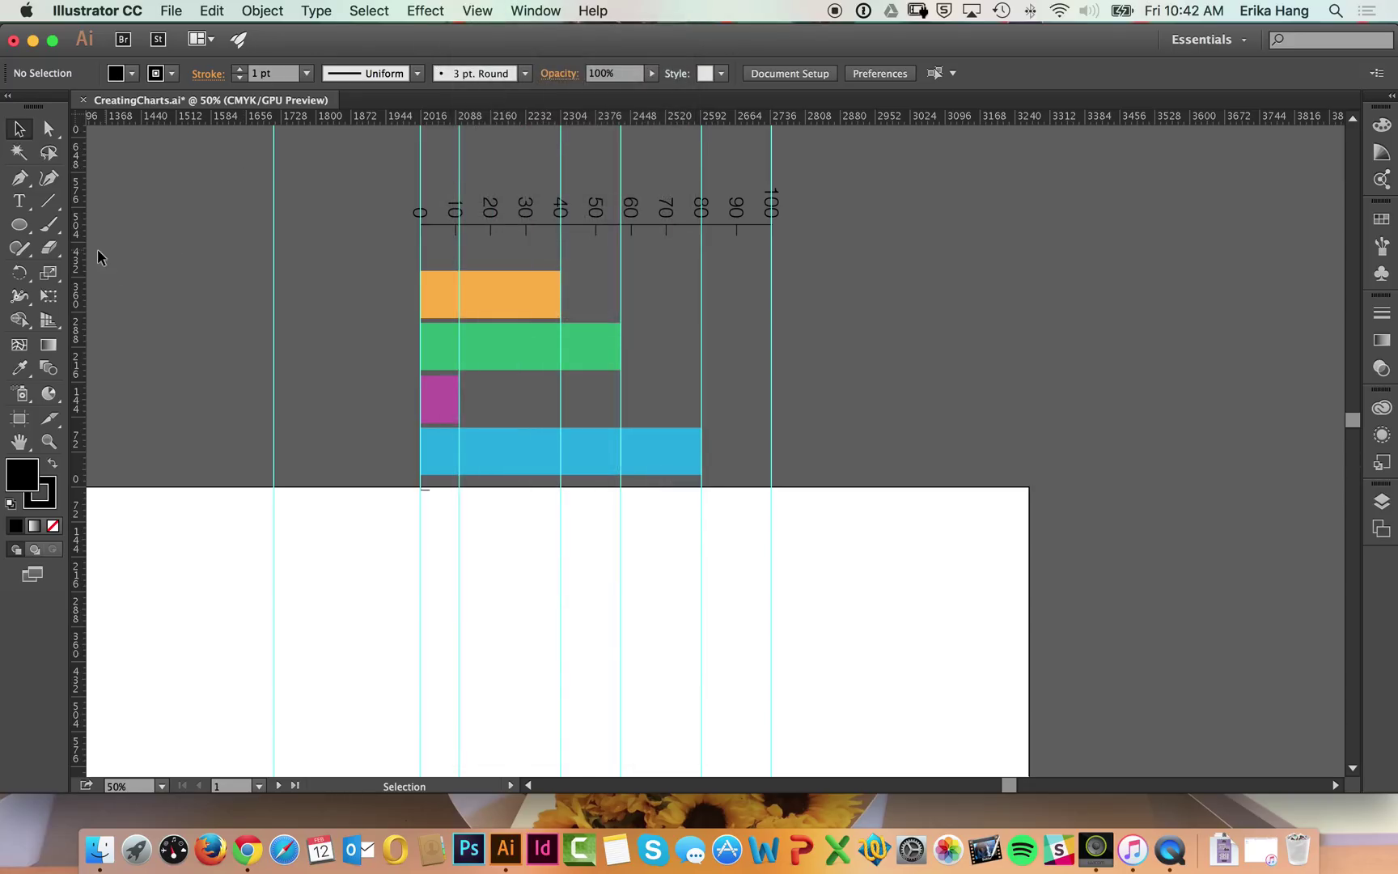
{"action": "left_click_drag", "start_coordinate": [83, 266], "coordinate": [129, 260]}
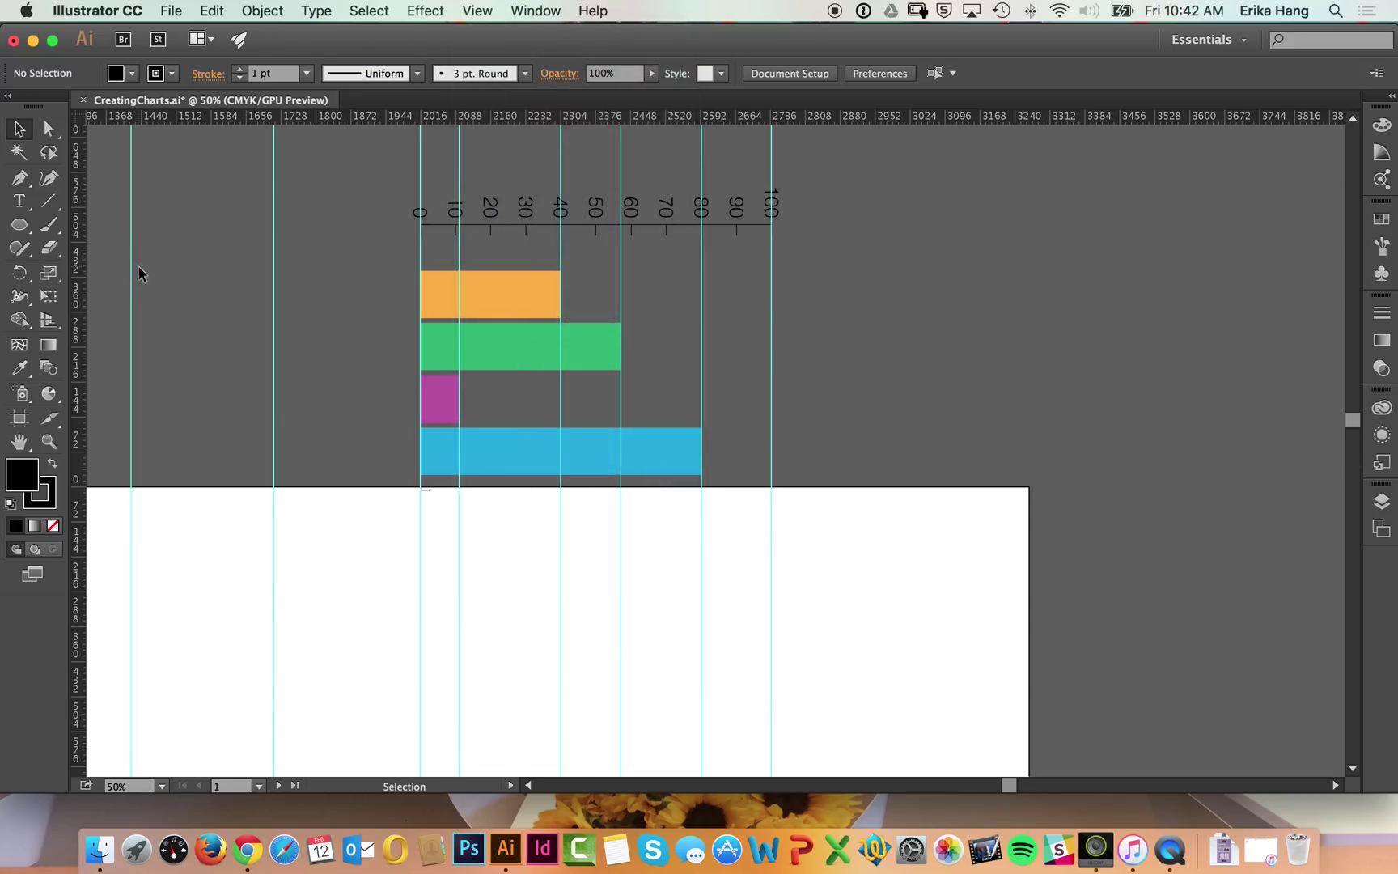
{"action": "key", "text": "super+z"}
{"action": "key", "text": "super+z"}
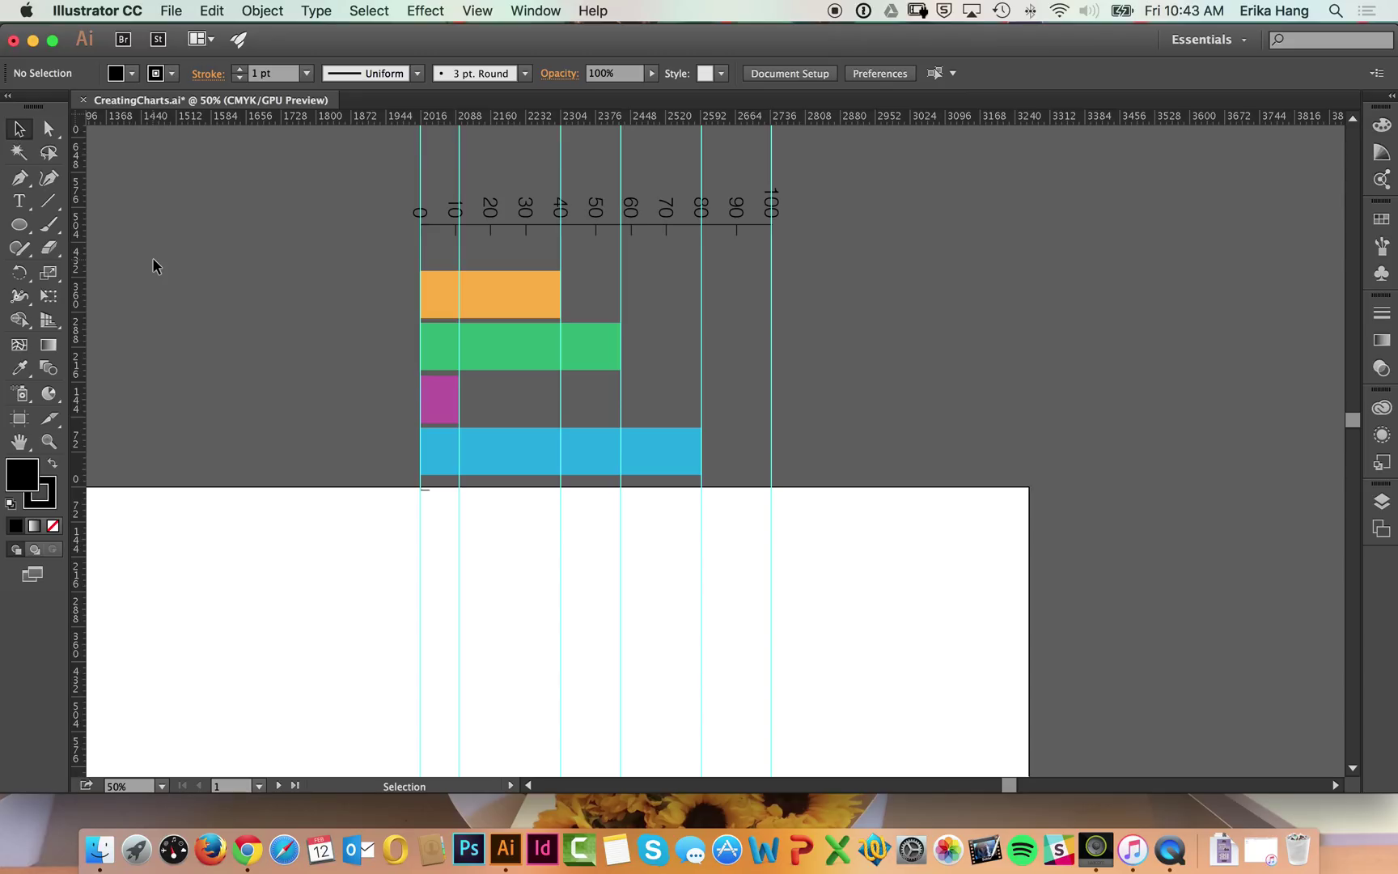
{"action": "left_click_drag", "start_coordinate": [83, 287], "coordinate": [1094, 354]}
{"action": "key", "text": "super+z"}
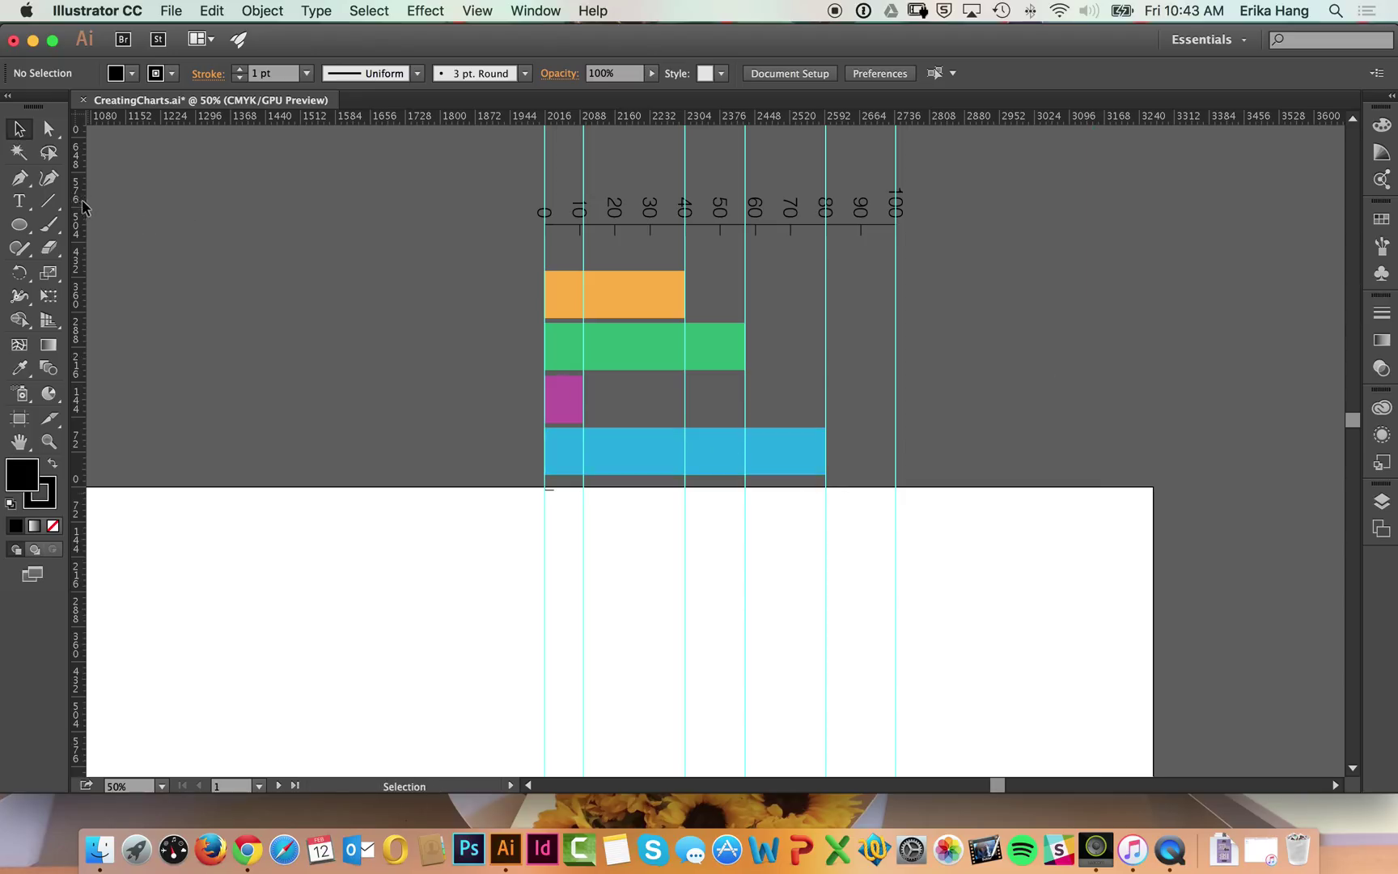
{"action": "left_click_drag", "start_coordinate": [85, 206], "coordinate": [687, 283]}
{"action": "left_click_drag", "start_coordinate": [684, 140], "coordinate": [684, 289]}
- Check the orange bar's position and size in its transform settings
{"action": "left_click", "coordinate": [647, 303]}
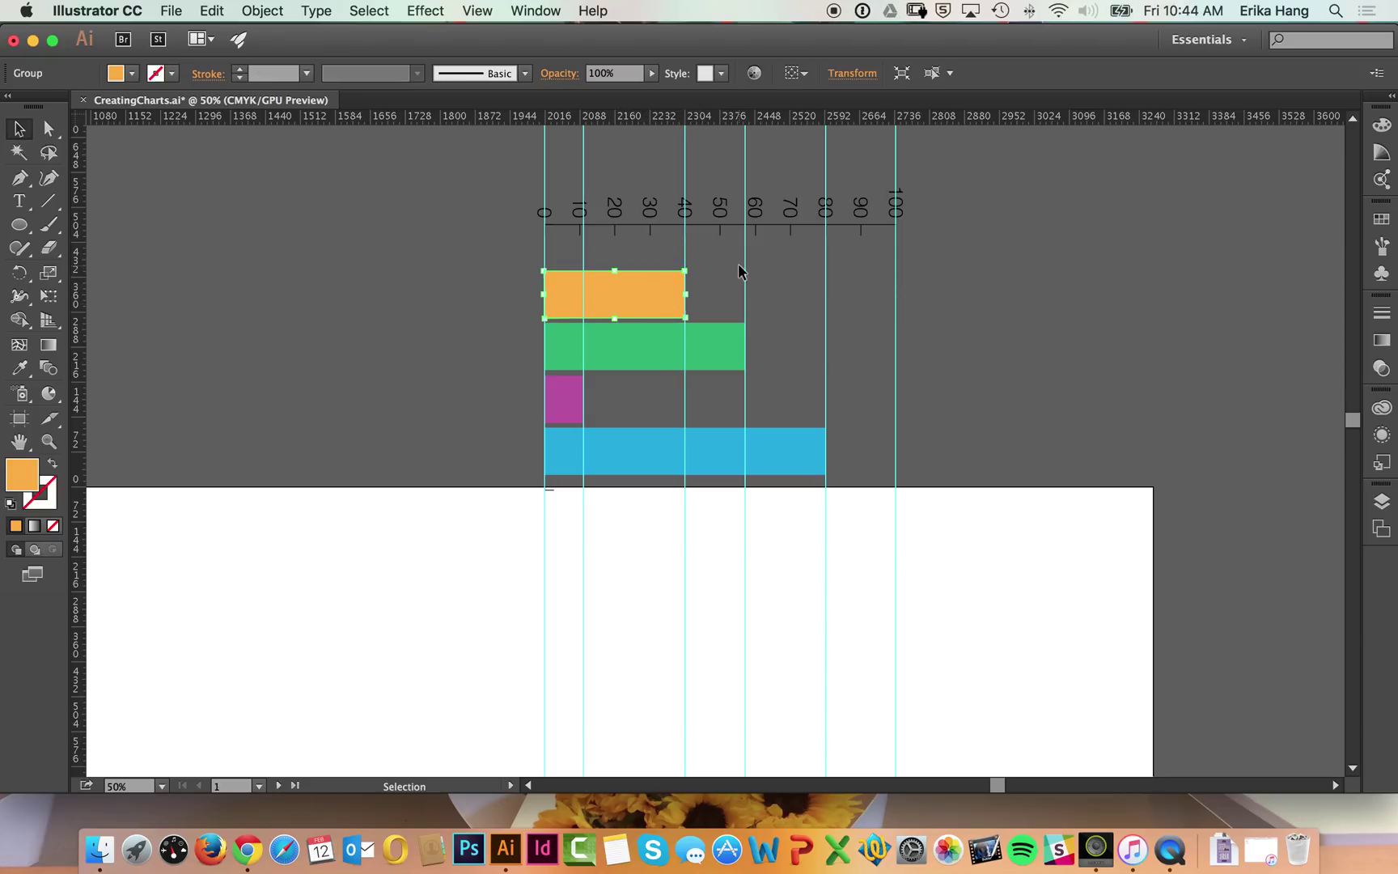
{"action": "left_click", "coordinate": [848, 73]}
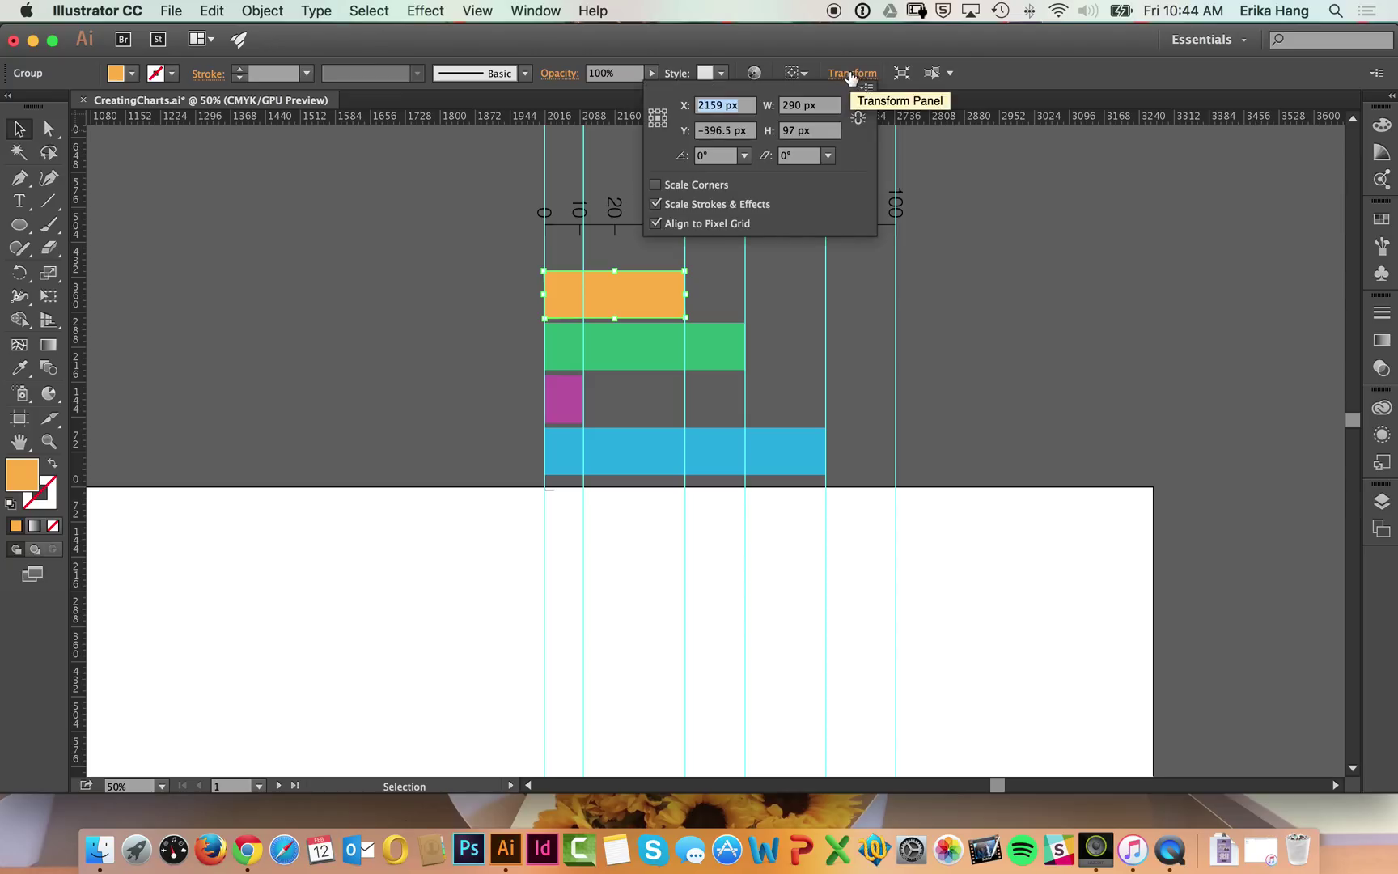
{"action": "left_click", "coordinate": [850, 74]}
{"action": "left_click", "coordinate": [997, 198]}
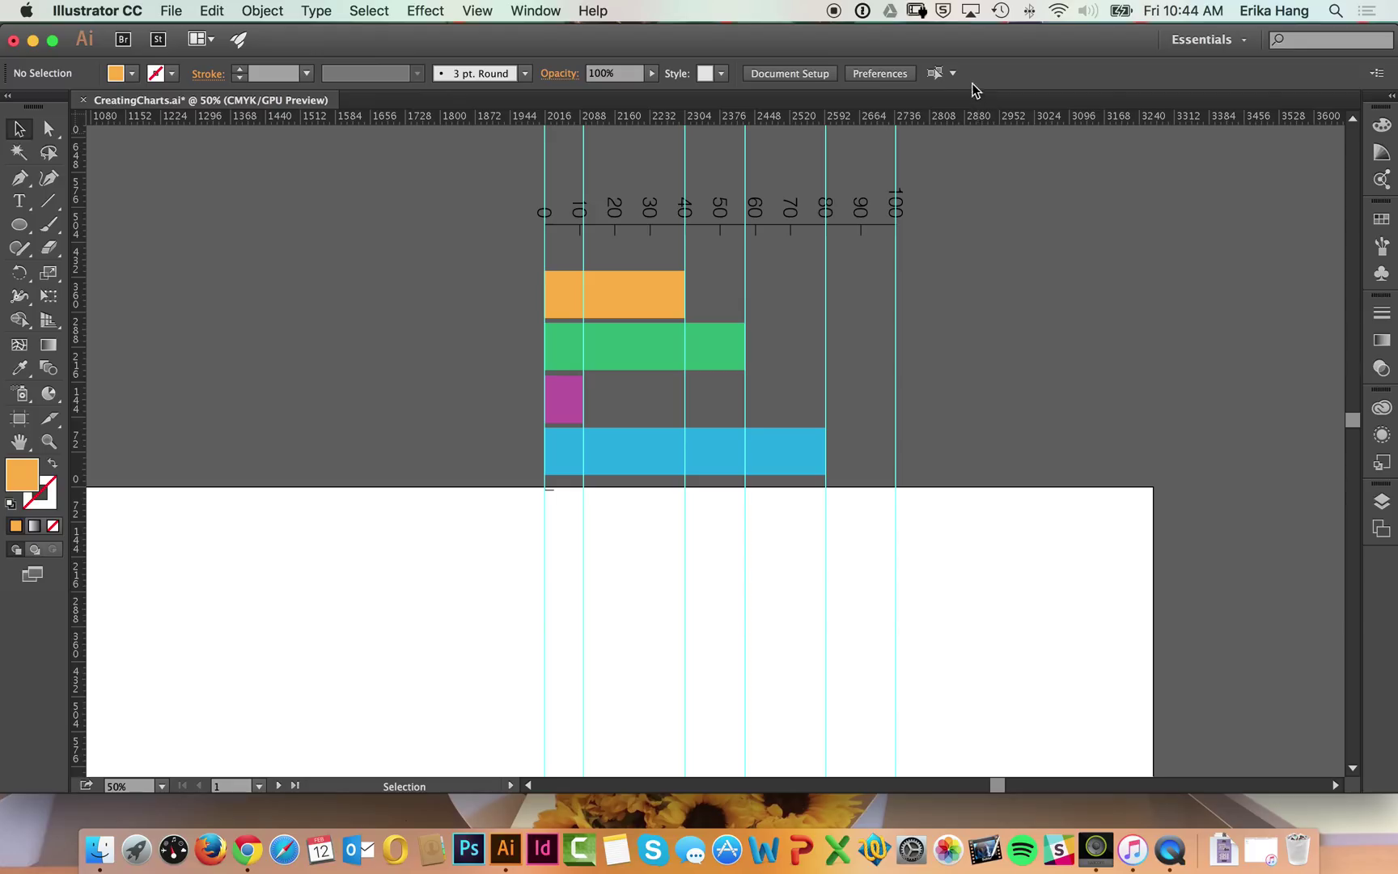
{"action": "left_click", "coordinate": [954, 75]}
{"action": "left_click", "coordinate": [955, 76]}
- Draw a horizontal line about 722 px long from the 0 guide to the 100 guide, just inside the artboard's upper edge
{"action": "scroll", "coordinate": [987, 266], "scroll_direction": "down", "scroll_amount": 3}
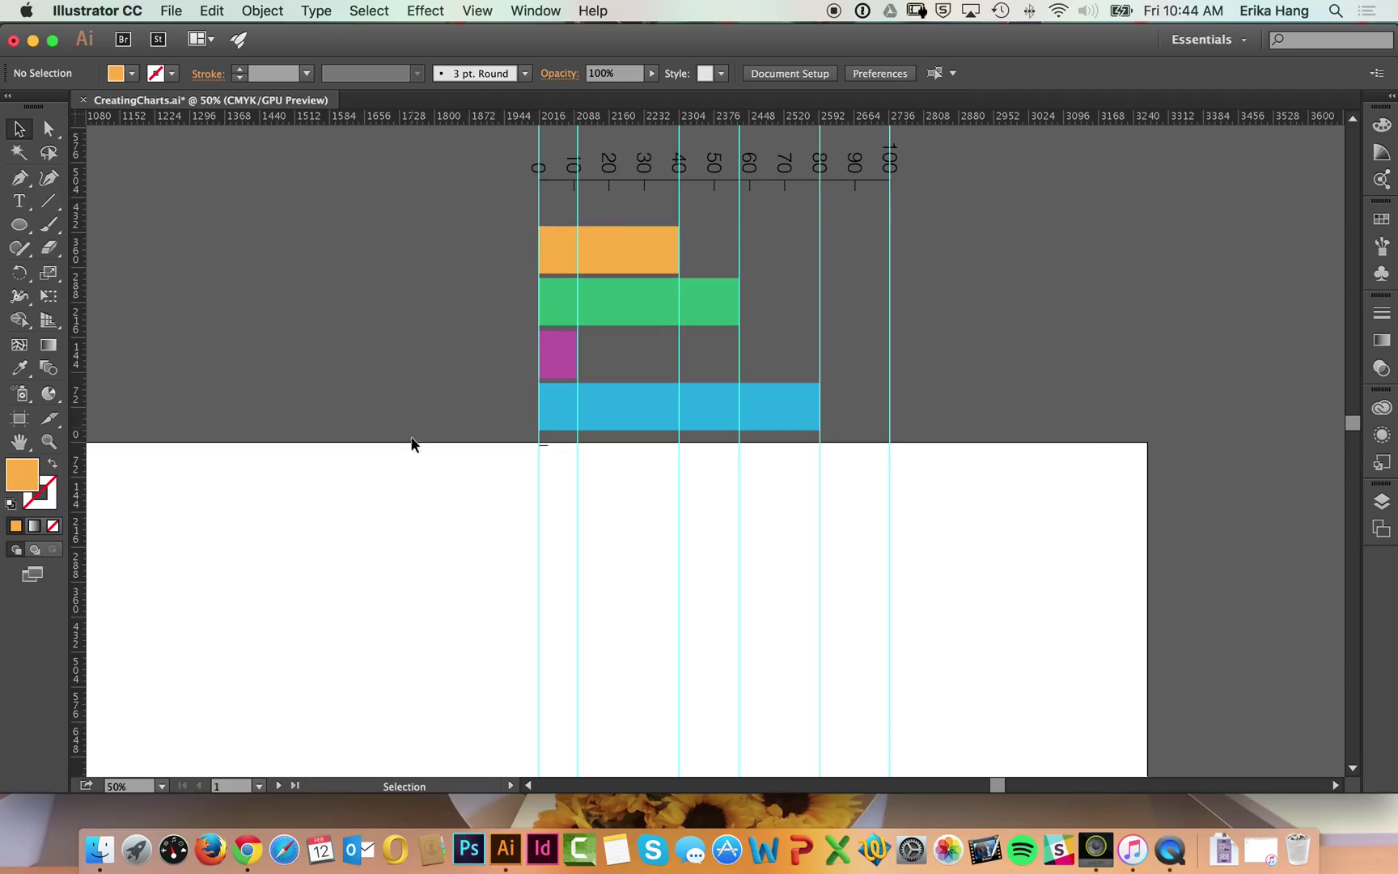
{"action": "left_click_drag", "start_coordinate": [418, 487], "coordinate": [359, 286]}
{"action": "scroll", "coordinate": [359, 285], "scroll_direction": "down", "scroll_amount": 3}
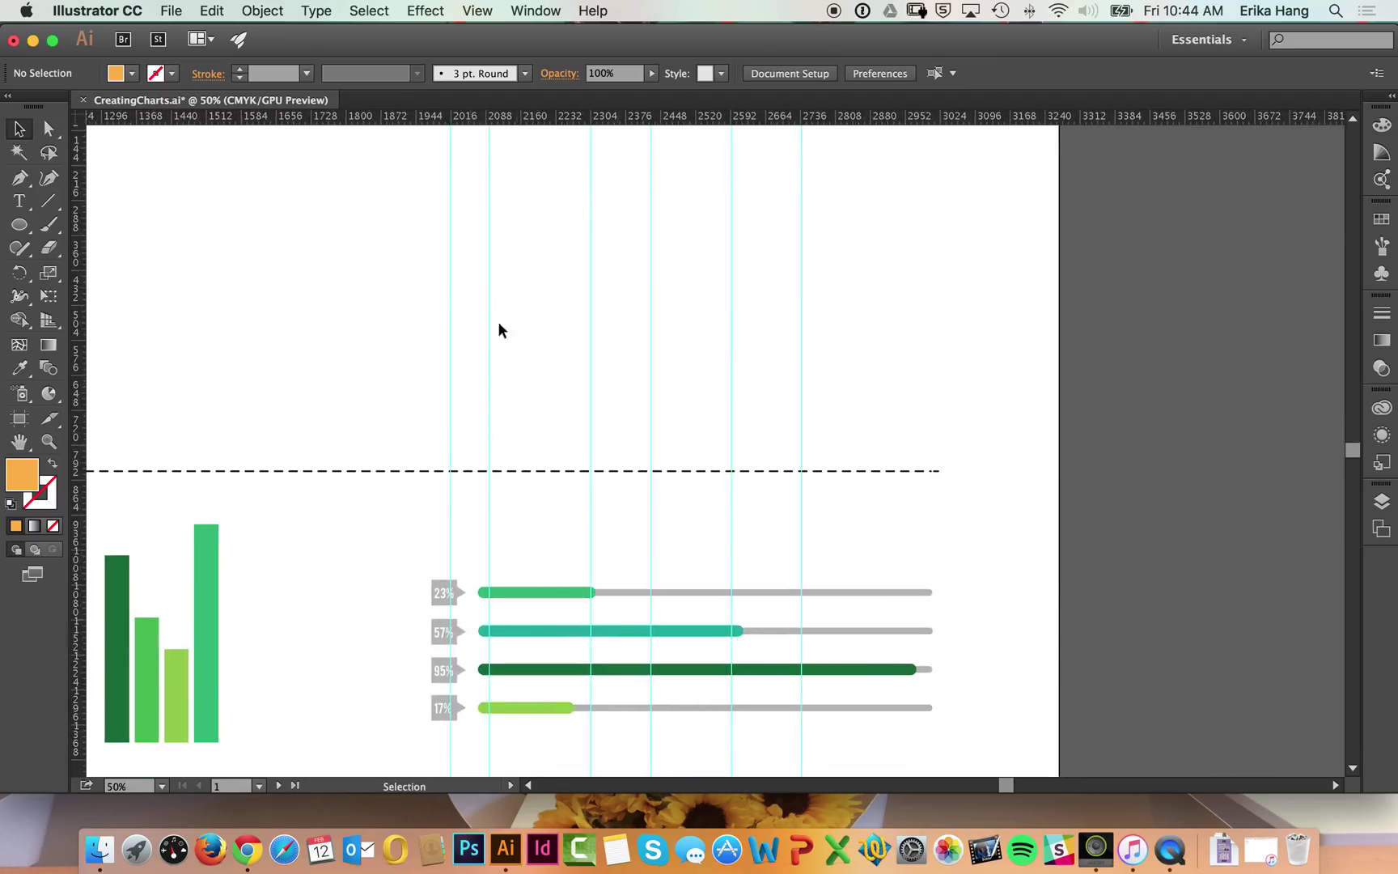
{"action": "left_click_drag", "start_coordinate": [499, 328], "coordinate": [454, 495]}
{"action": "scroll", "coordinate": [454, 496], "scroll_direction": "up", "scroll_amount": 3}
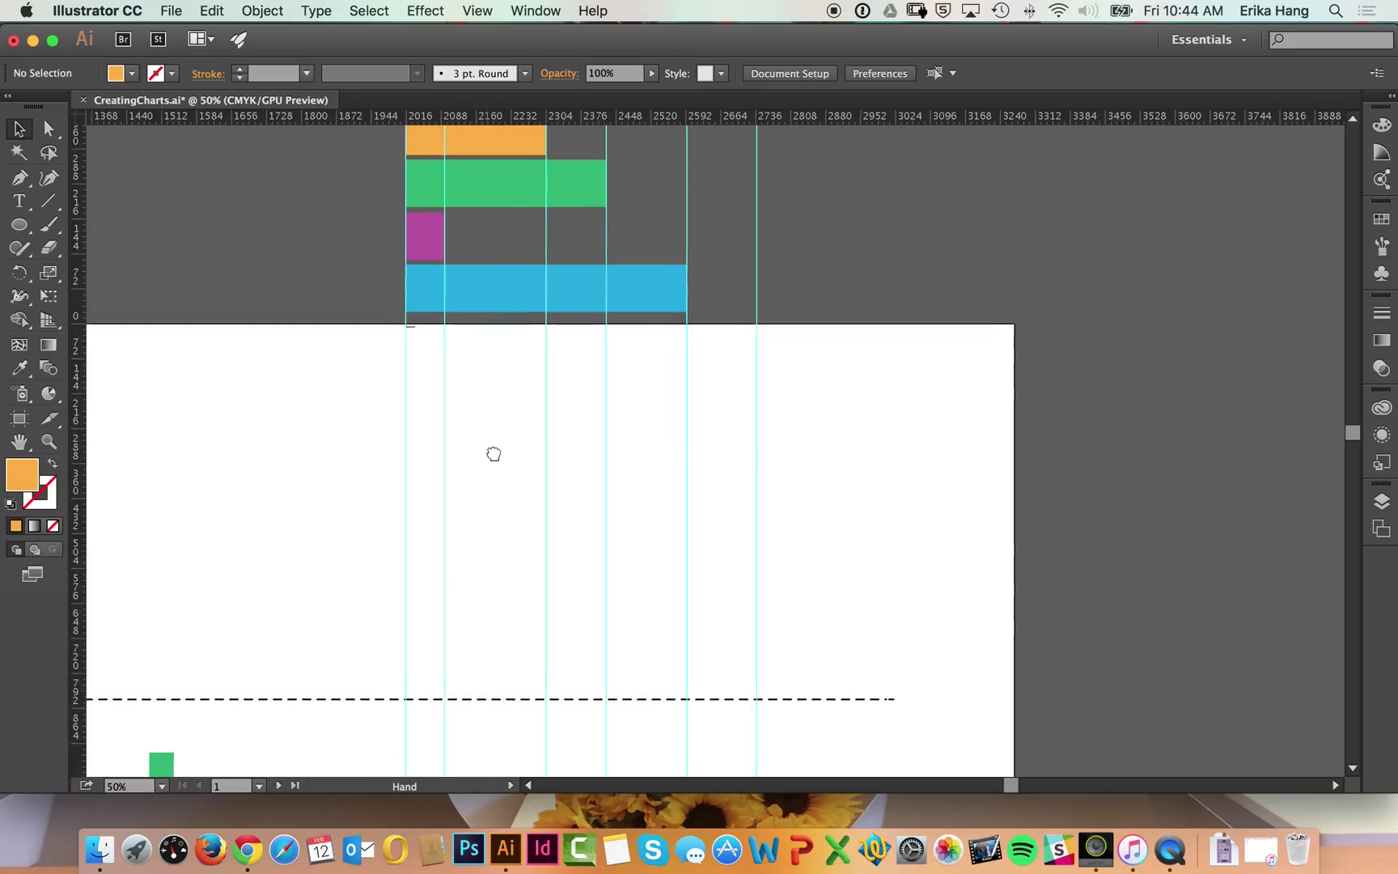
{"action": "left_click", "coordinate": [49, 202]}
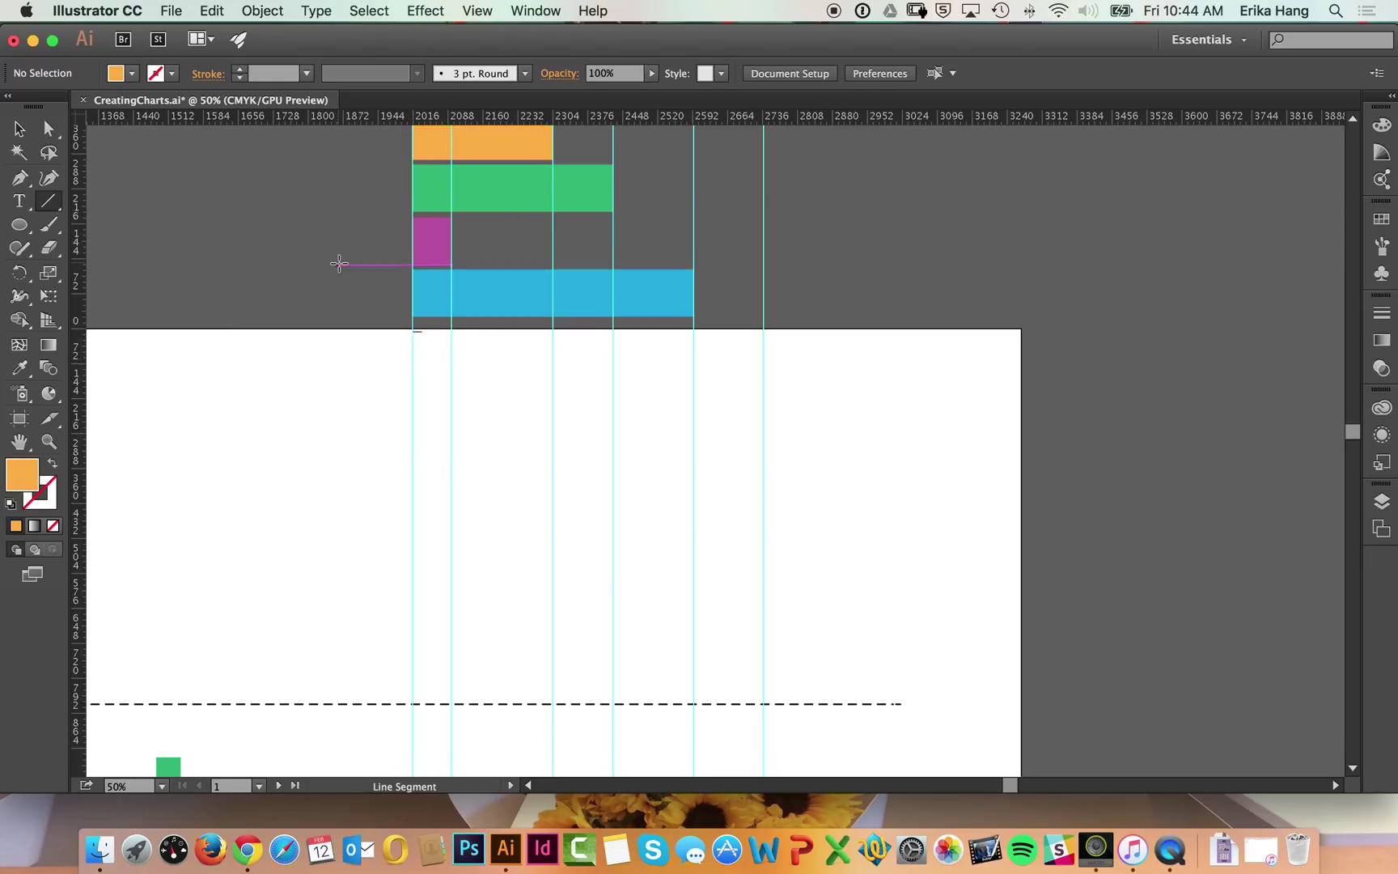
{"action": "scroll", "coordinate": [602, 587], "scroll_direction": "down", "scroll_amount": 5}
{"action": "left_click_drag", "start_coordinate": [390, 596], "coordinate": [855, 593]}
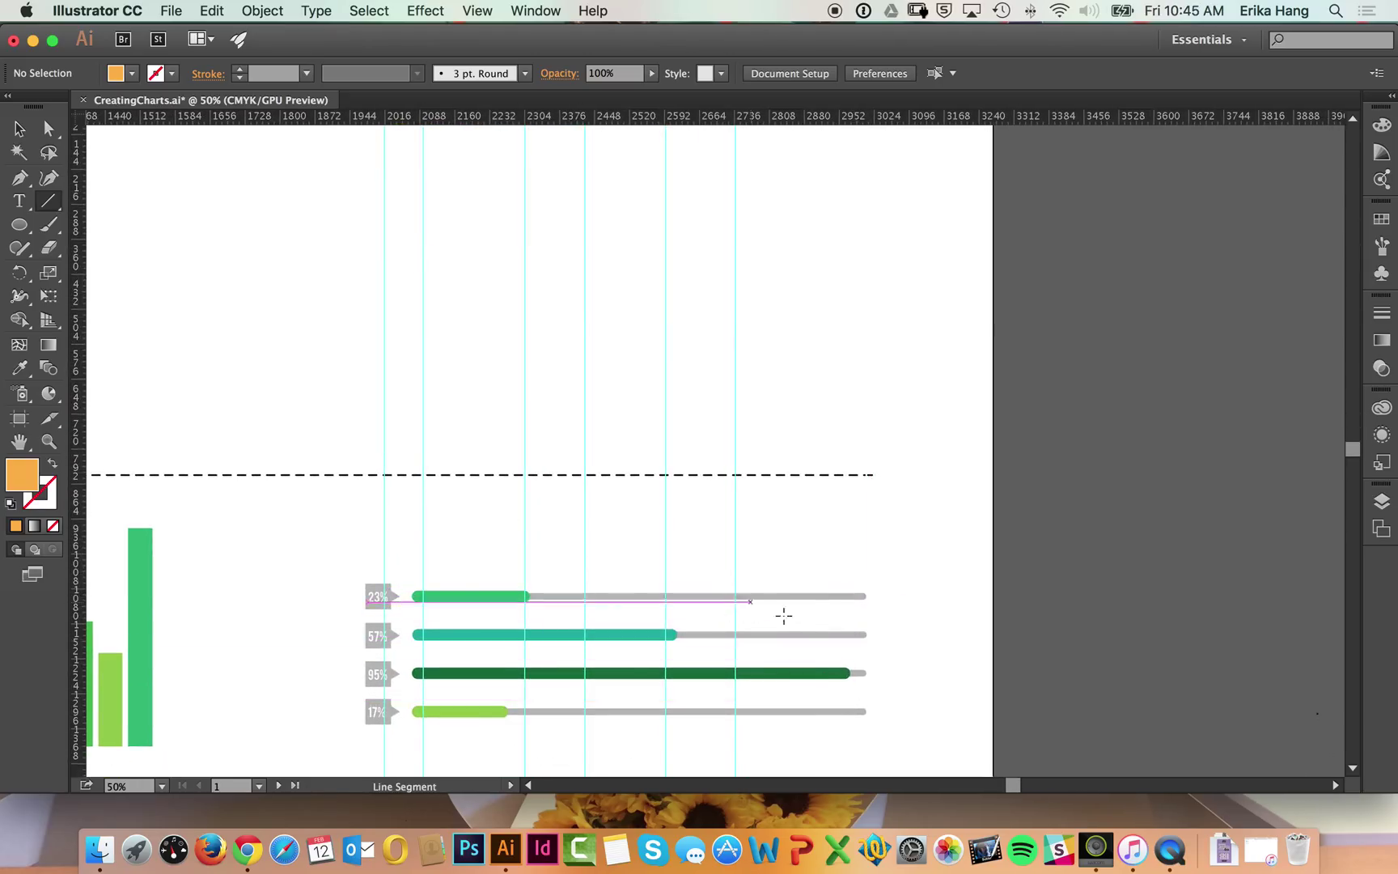
{"action": "key", "text": "space"}
{"action": "left_click_drag", "start_coordinate": [483, 279], "coordinate": [476, 429]}
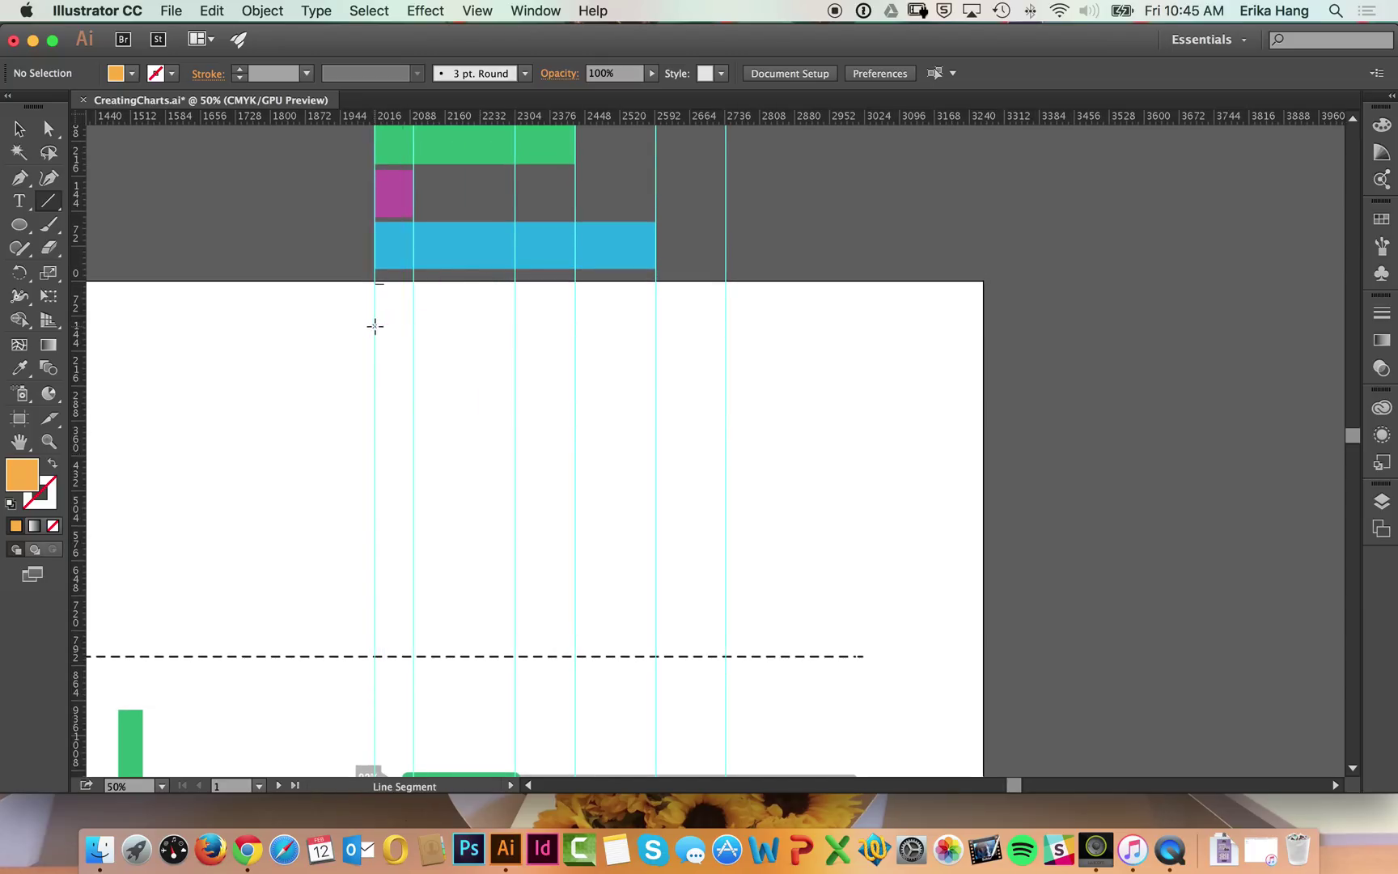
{"action": "left_click_drag", "start_coordinate": [376, 283], "coordinate": [376, 327]}
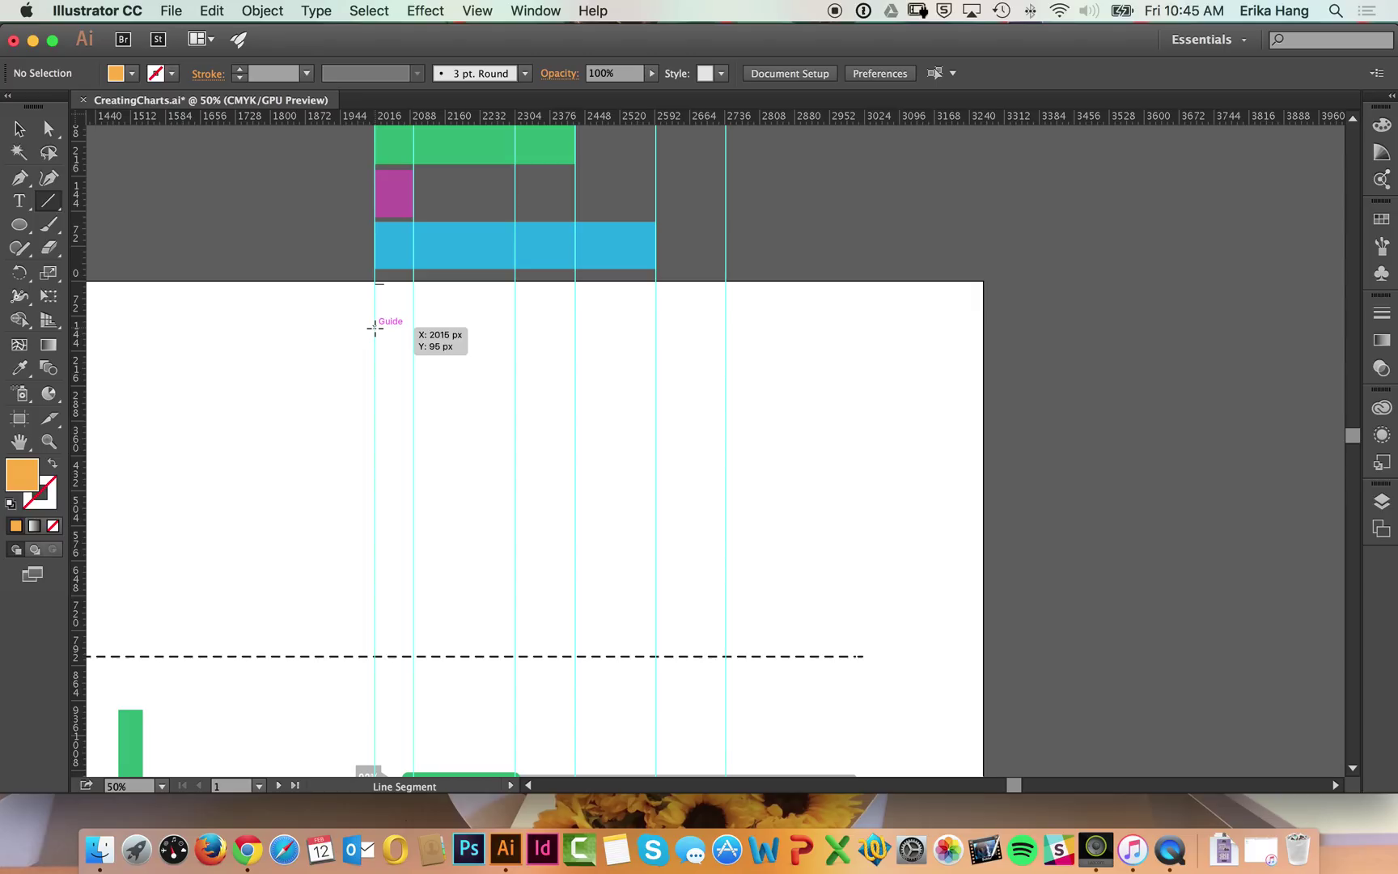
{"action": "left_click_drag", "start_coordinate": [376, 326], "coordinate": [727, 327]}
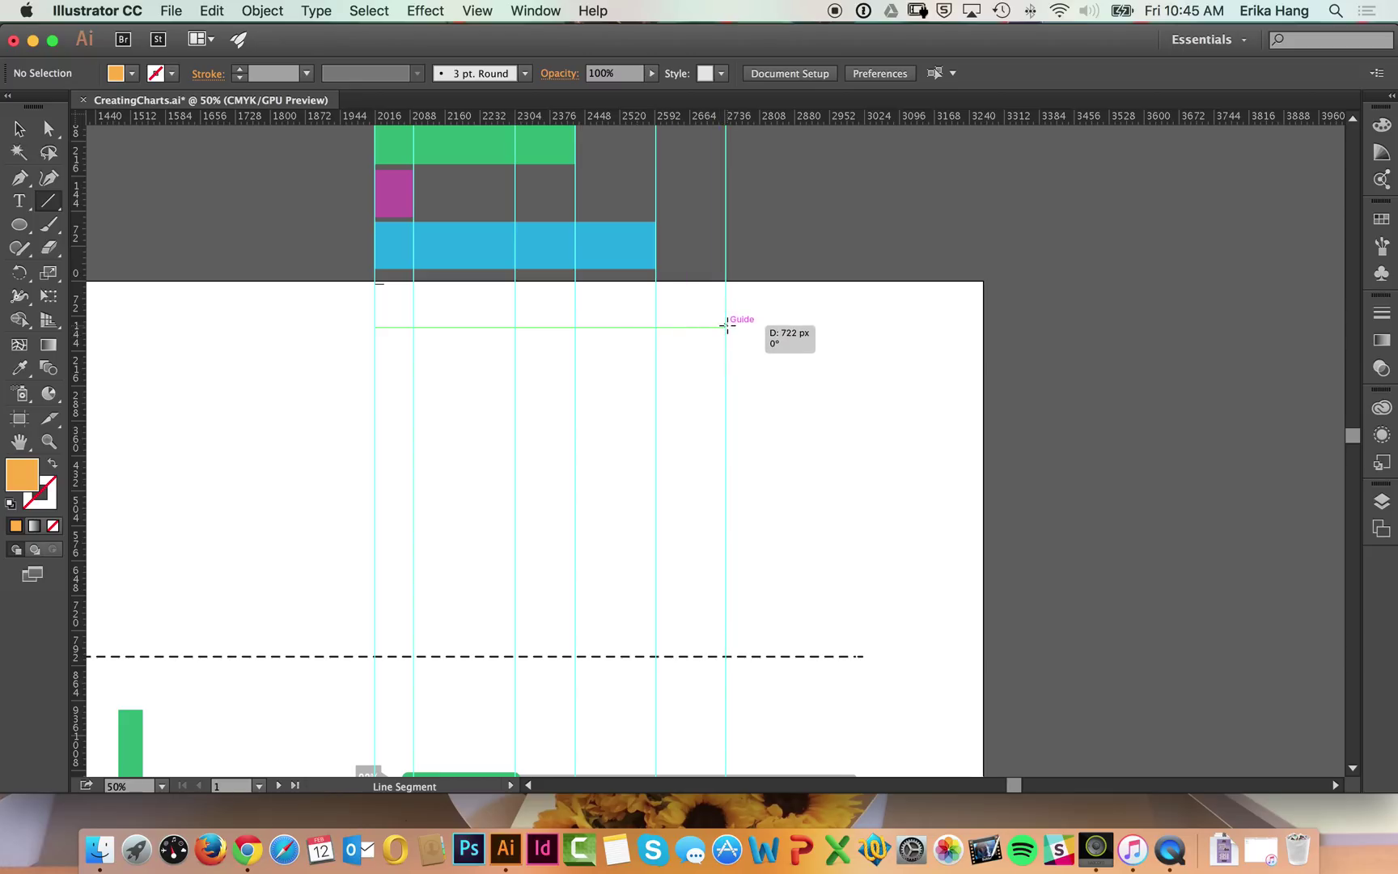
{"action": "left_click_drag", "start_coordinate": [727, 326], "coordinate": [728, 326]}
{"action": "left_click_drag", "start_coordinate": [728, 326], "coordinate": [728, 325]}
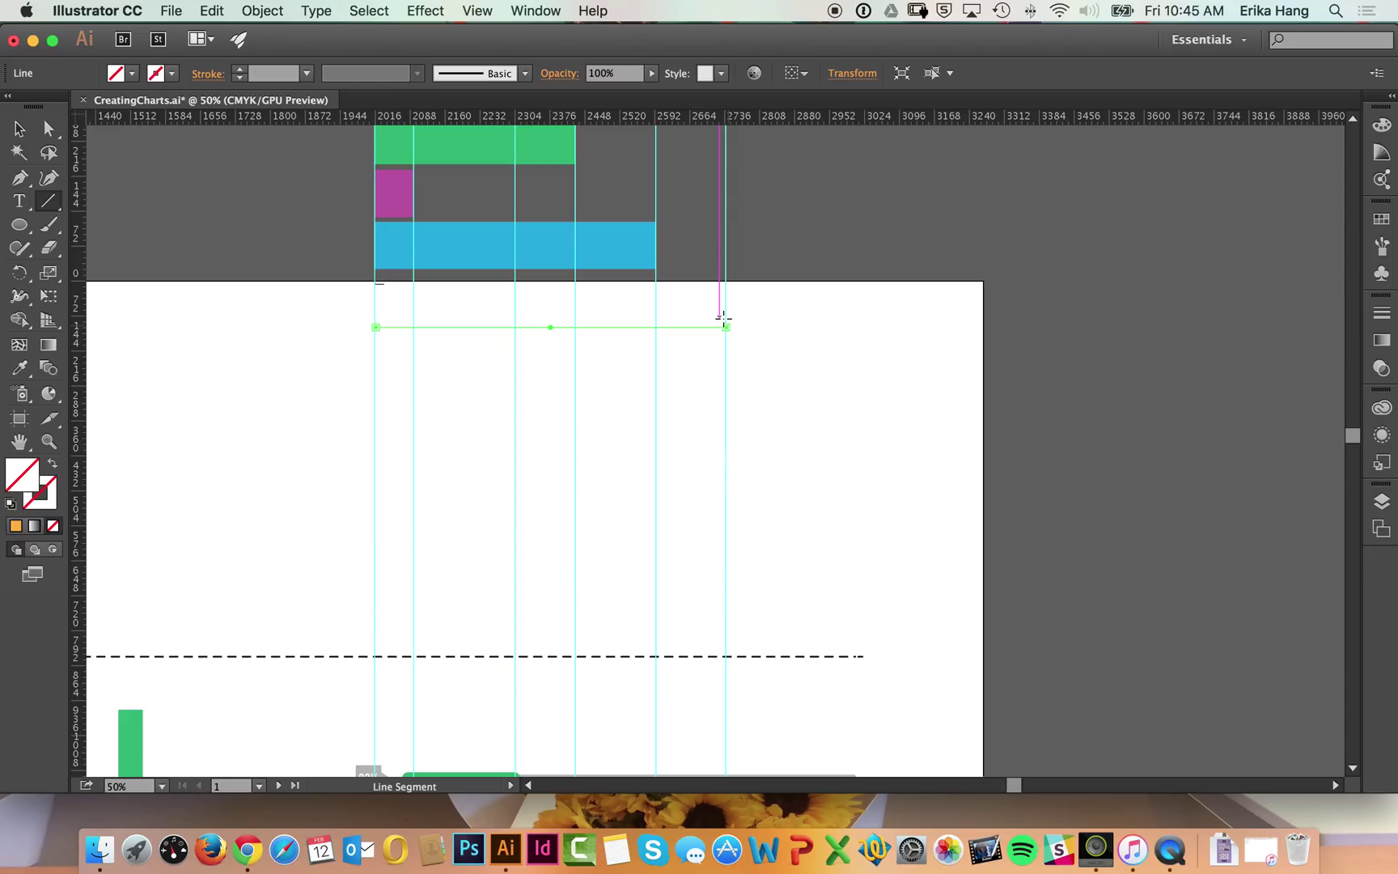
- Give the new line a medium grey stroke with a weight of 8 pt
{"action": "left_click", "coordinate": [172, 75]}
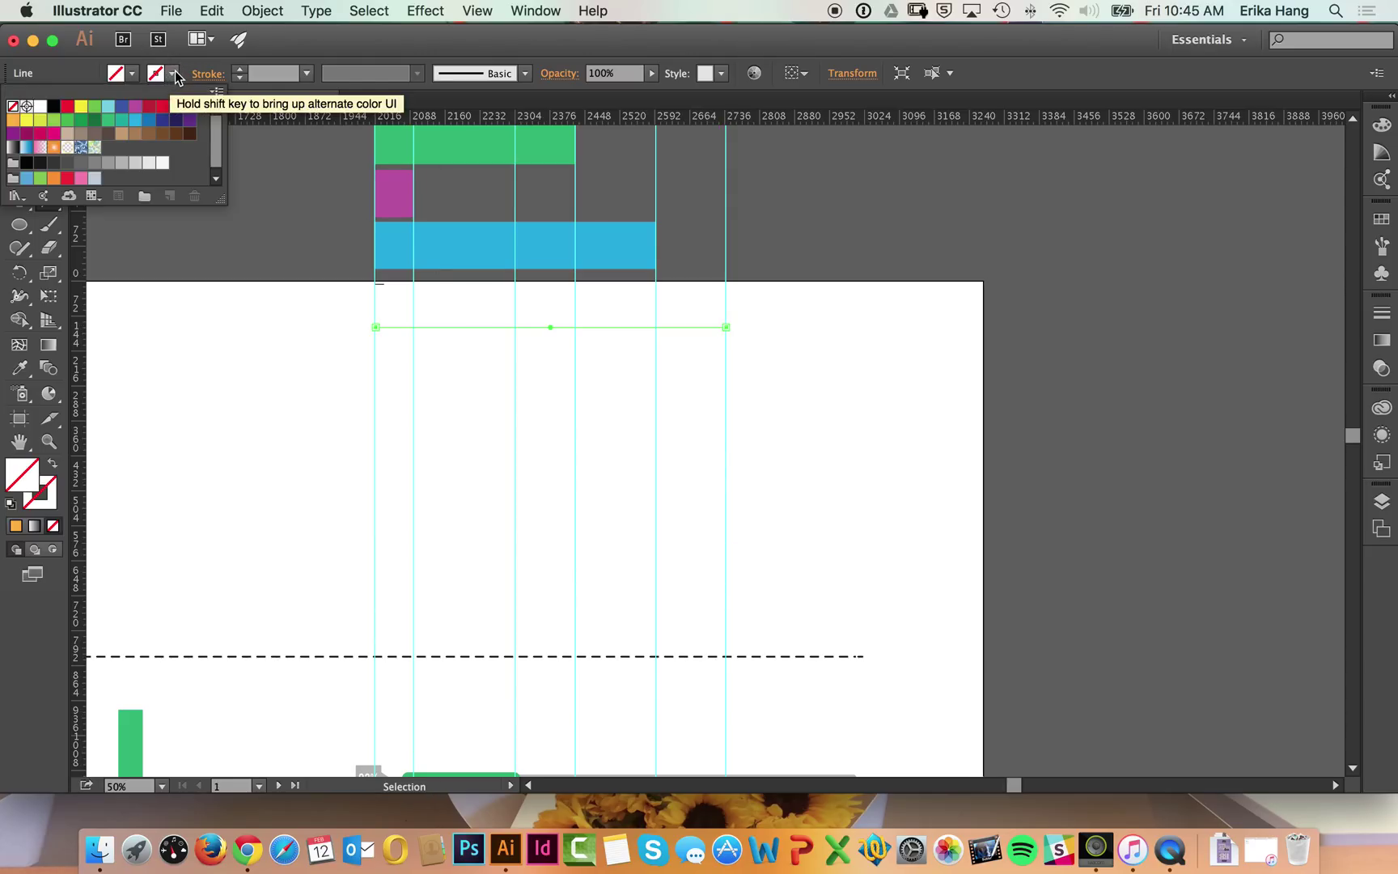
{"action": "left_click", "coordinate": [112, 164]}
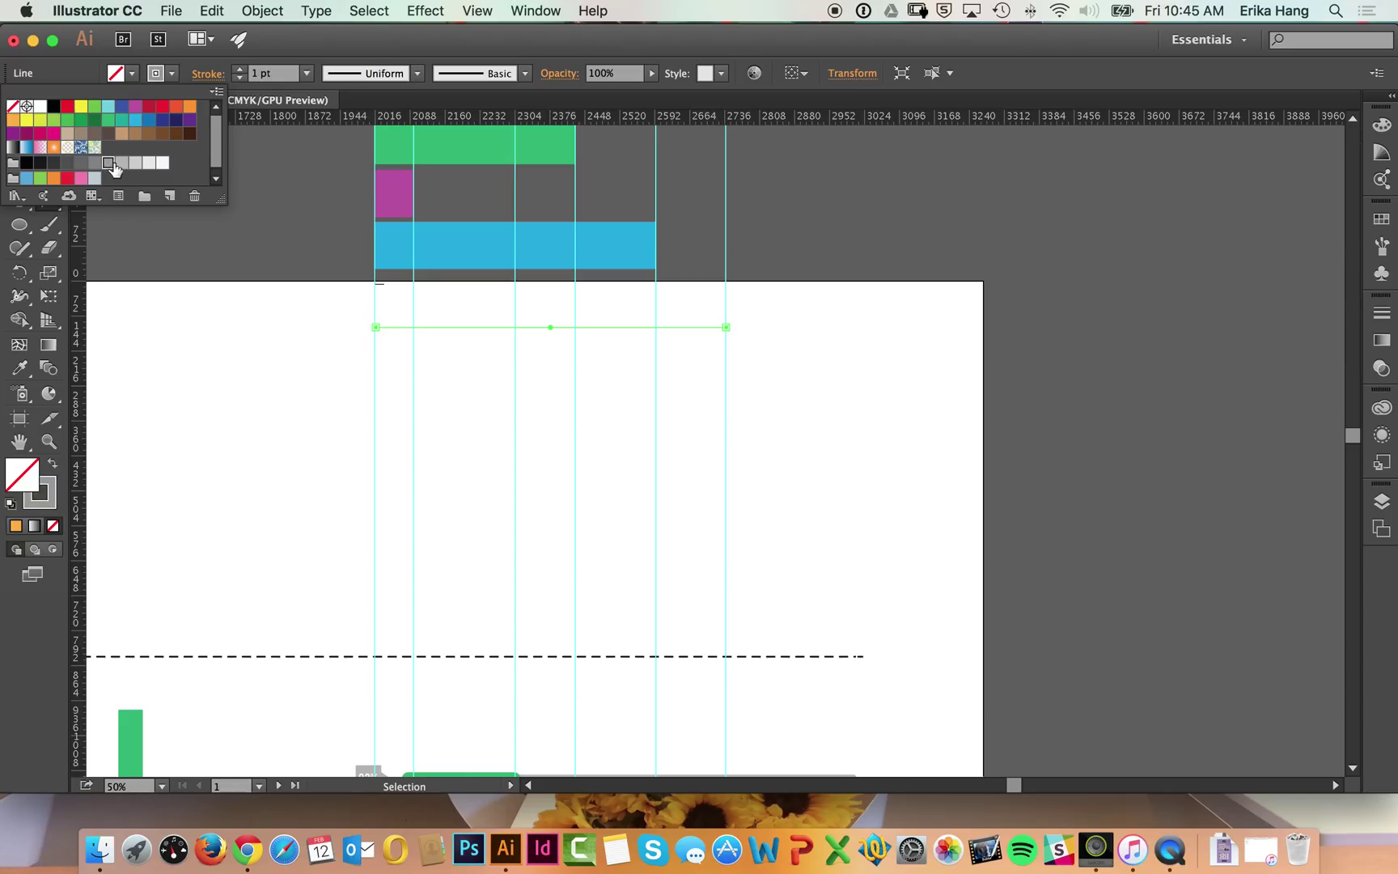
{"action": "left_click", "coordinate": [212, 51]}
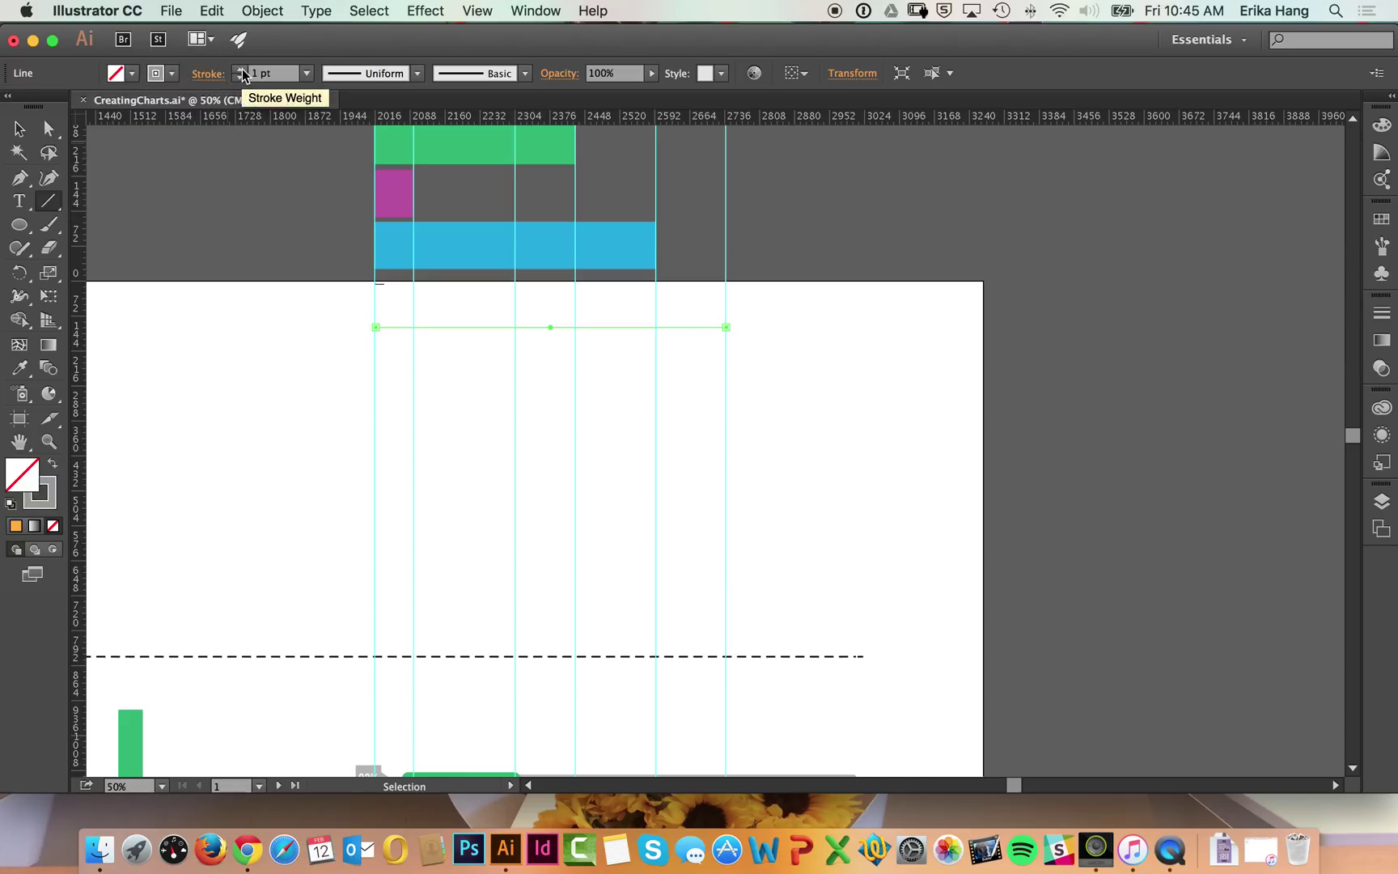
{"action": "left_click", "coordinate": [241, 69]}
{"action": "left_click", "coordinate": [242, 69]}
{"action": "left_click", "coordinate": [242, 69]}
{"action": "left_click", "coordinate": [241, 69]}
{"action": "left_click", "coordinate": [241, 67]}
{"action": "left_click", "coordinate": [240, 67]}
{"action": "left_click", "coordinate": [240, 67]}
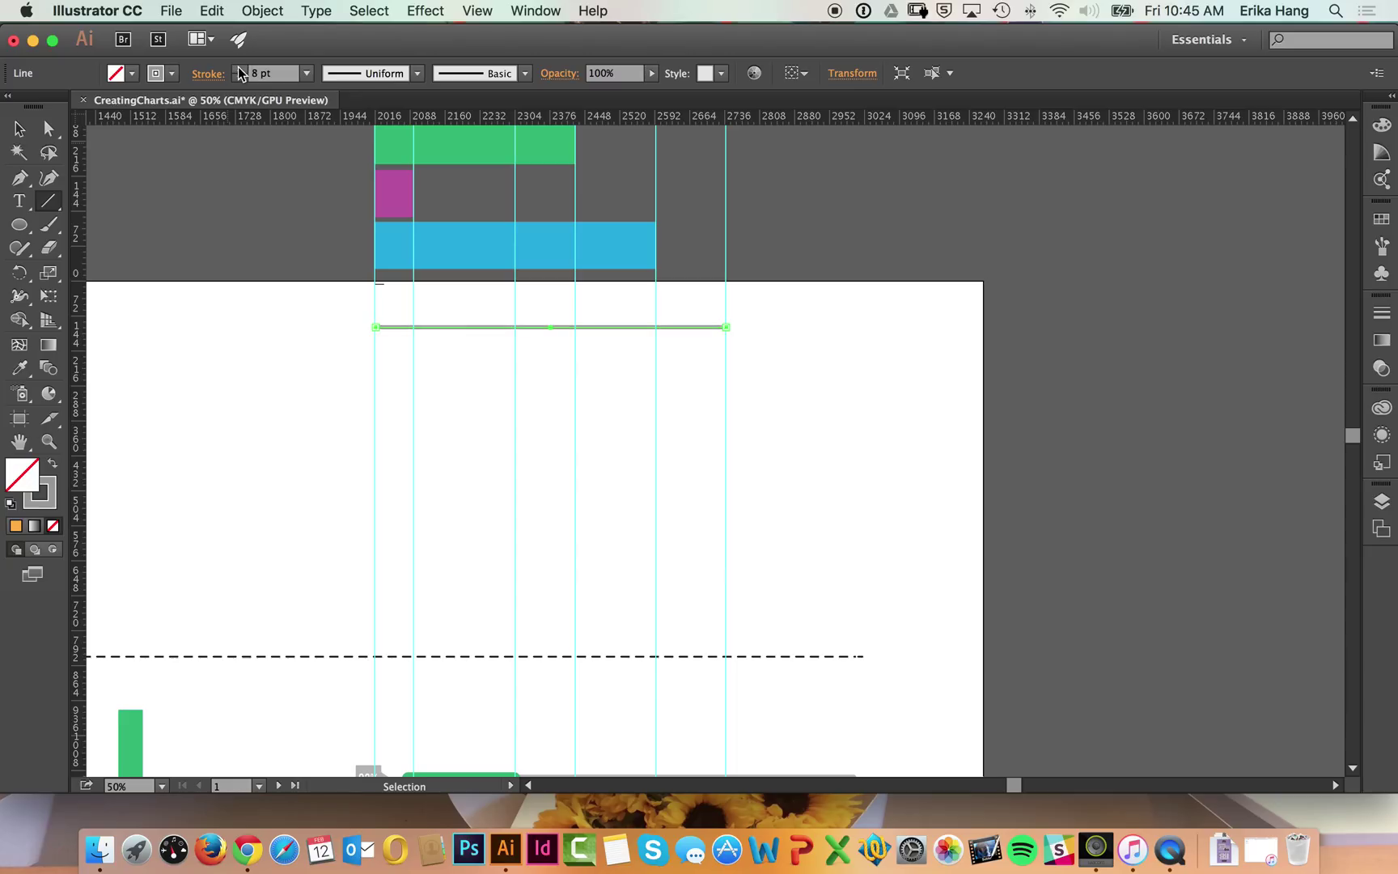
{"action": "left_click", "coordinate": [238, 67]}
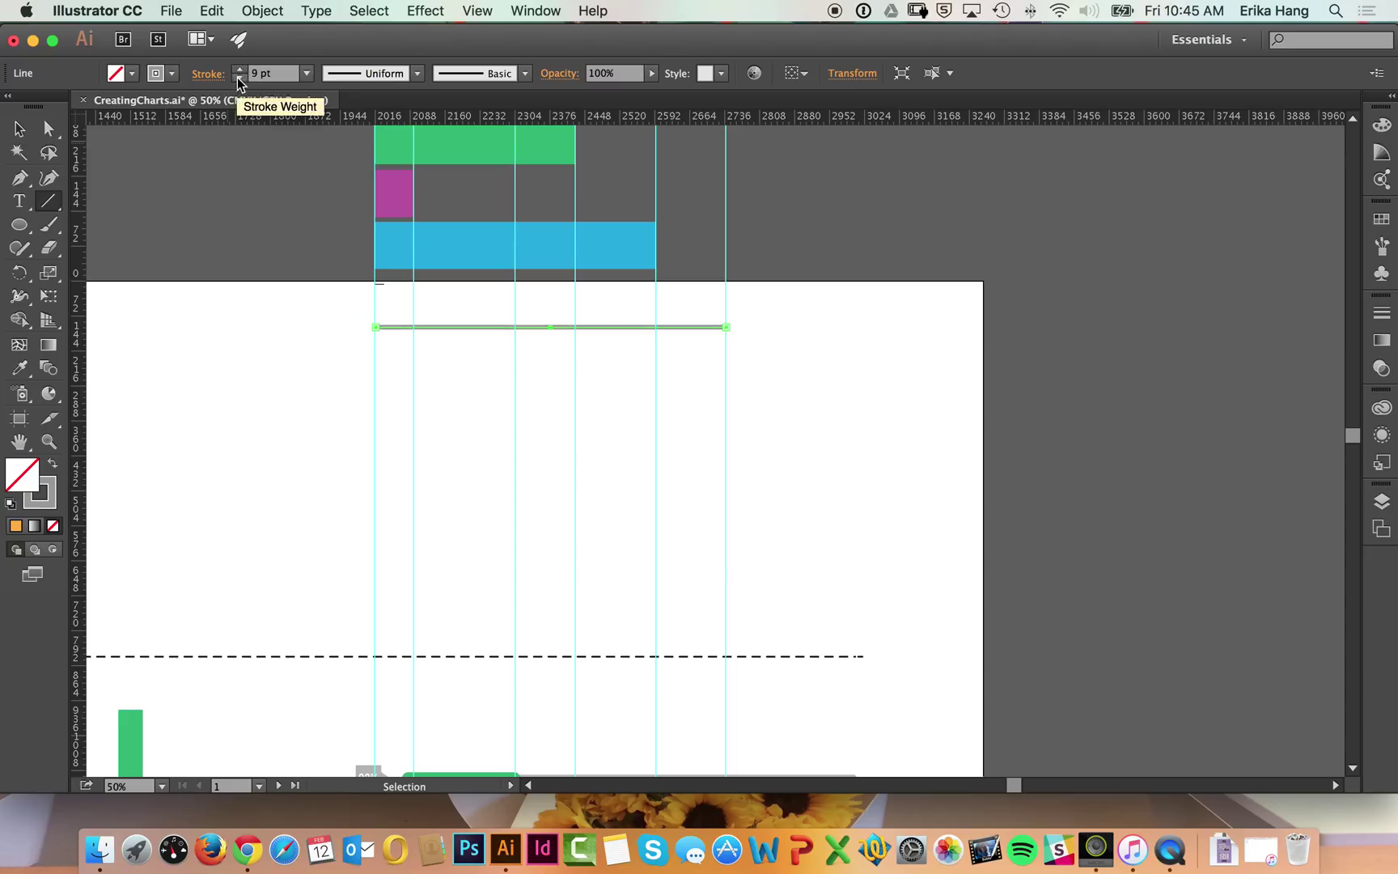
{"action": "left_click", "coordinate": [240, 78]}
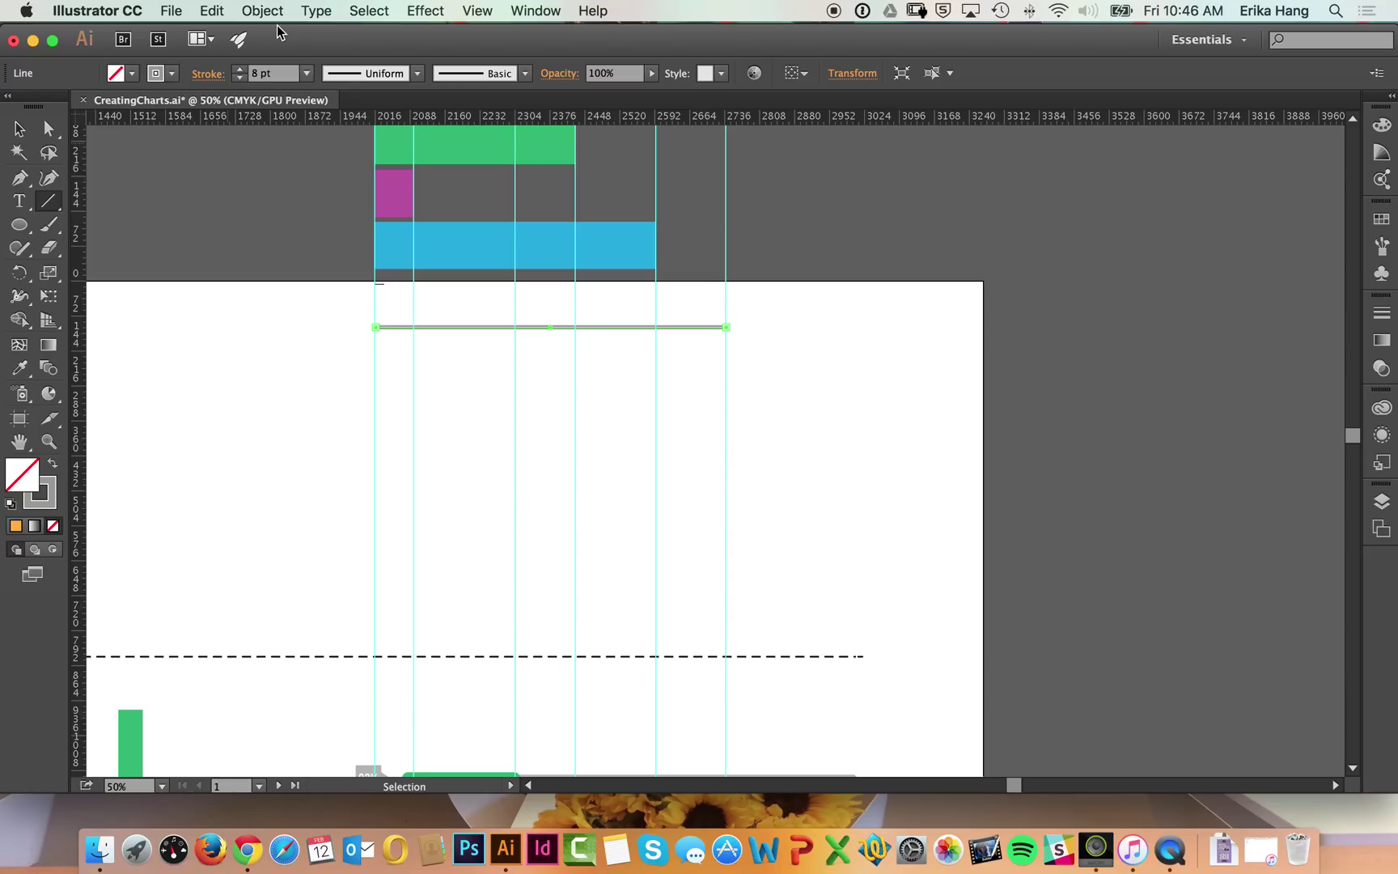
- Set the grey line's stroke to round end caps
{"action": "left_click", "coordinate": [209, 73]}
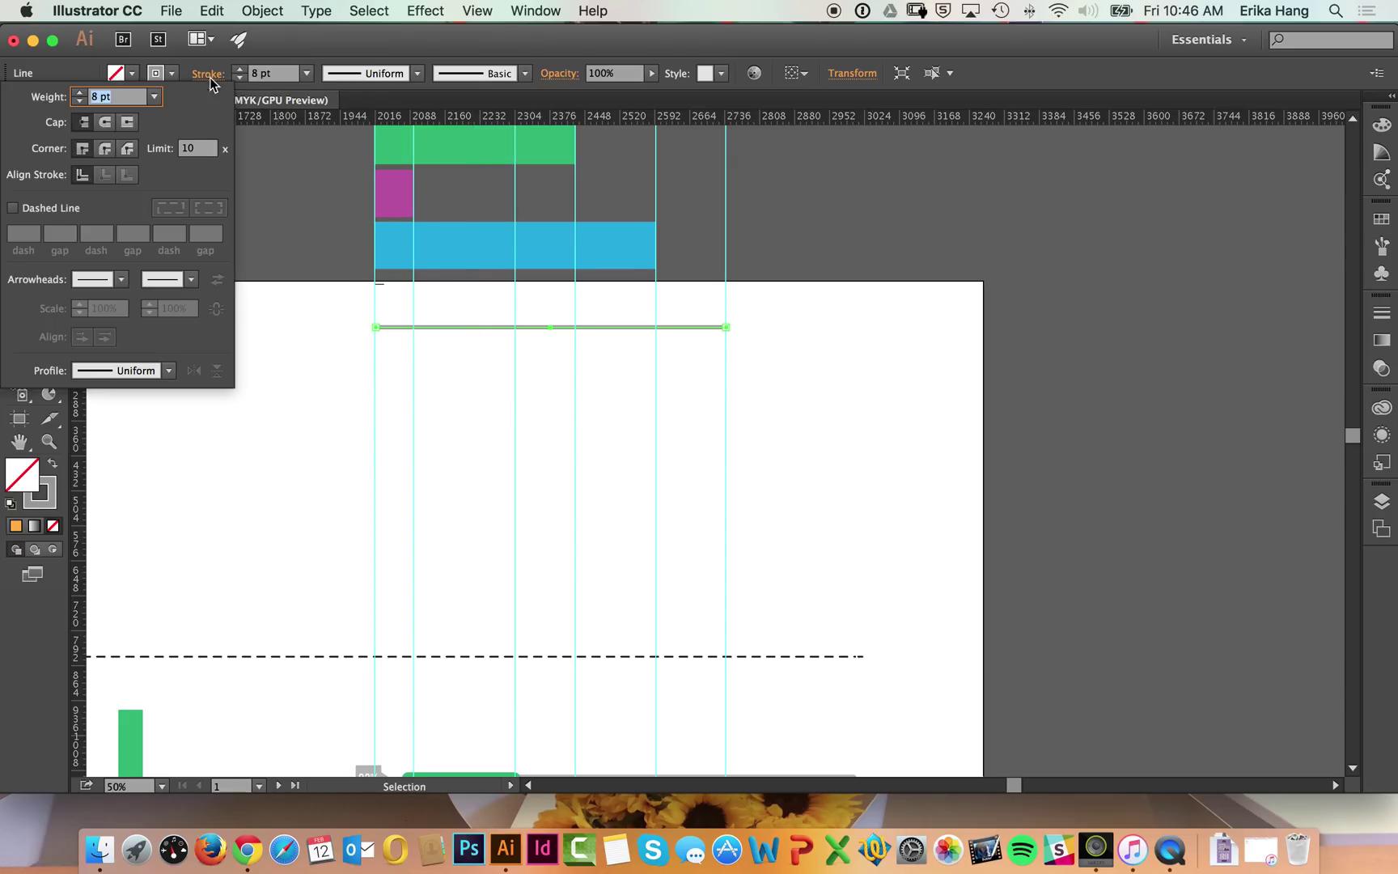
{"action": "left_click", "coordinate": [105, 123]}
{"action": "left_click", "coordinate": [106, 123]}
{"action": "left_click", "coordinate": [208, 74]}
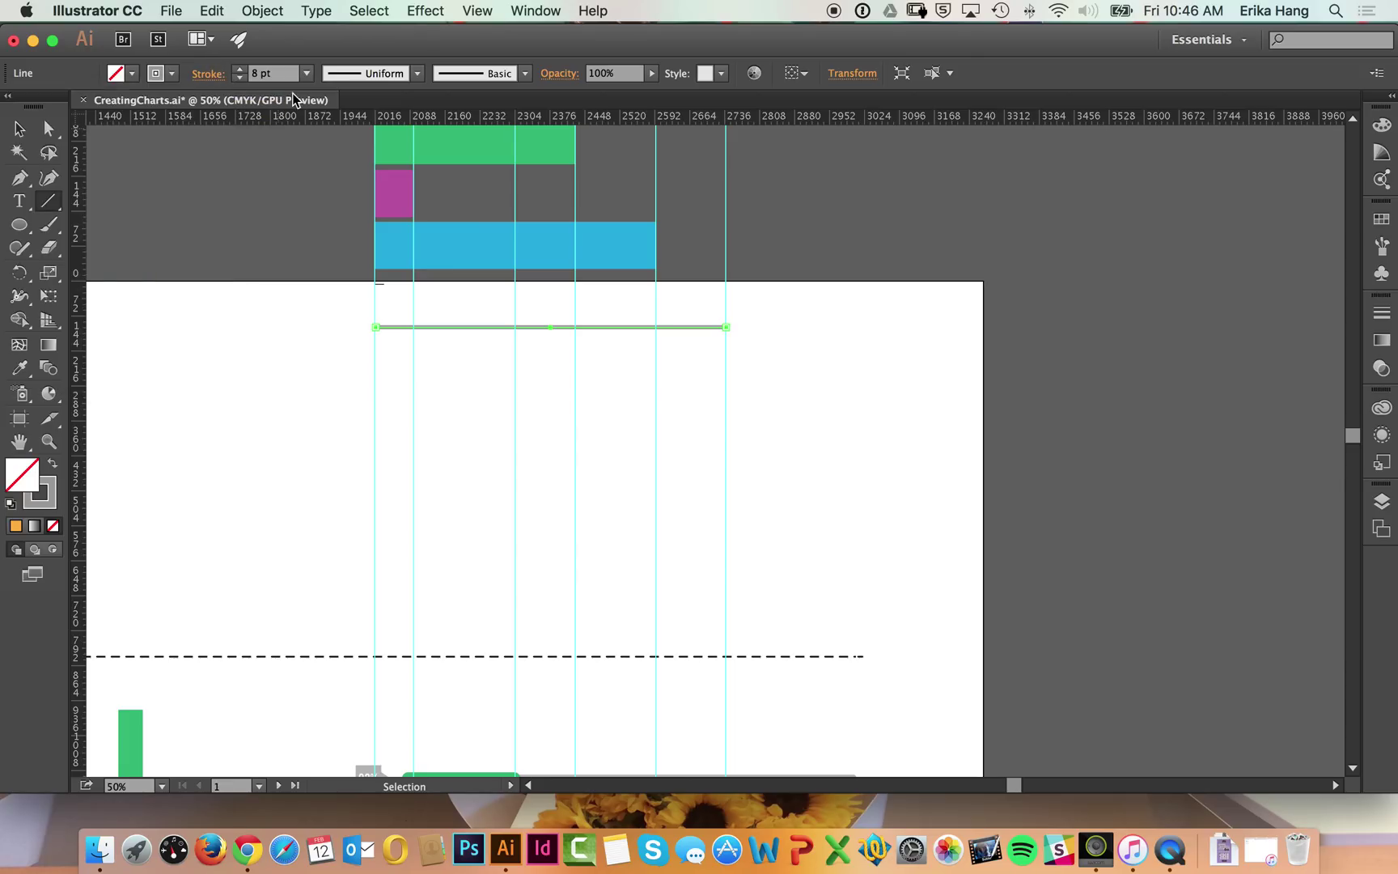
- Examine the grey line's rounded end at the 0 guide at 200% zoom
{"action": "key", "text": "super+plus"}
{"action": "key", "text": "super+plus"}
{"action": "key", "text": "super+plus"}
{"action": "key", "text": "super+plus"}
{"action": "left_click_drag", "start_coordinate": [340, 324], "coordinate": [517, 437]}
{"action": "left_click_drag", "start_coordinate": [316, 176], "coordinate": [460, 388]}
{"action": "left_click_drag", "start_coordinate": [323, 301], "coordinate": [562, 331]}
{"action": "left_click_drag", "start_coordinate": [320, 342], "coordinate": [471, 346]}
{"action": "left_click_drag", "start_coordinate": [222, 371], "coordinate": [393, 371]}
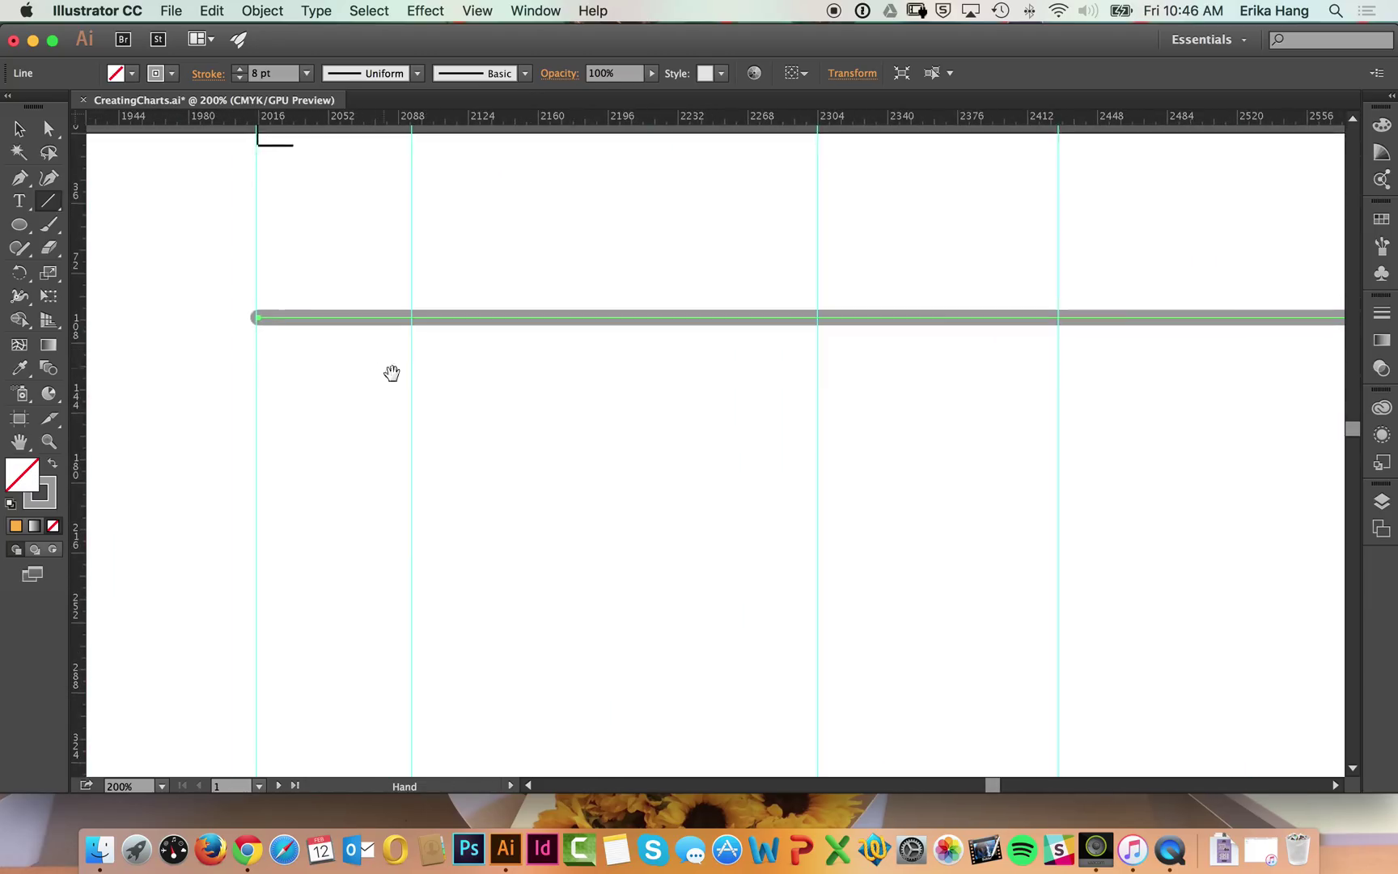
{"action": "left_click_drag", "start_coordinate": [387, 318], "coordinate": [440, 319]}
{"action": "left_click", "coordinate": [409, 272]}
{"action": "left_click", "coordinate": [56, 275]}
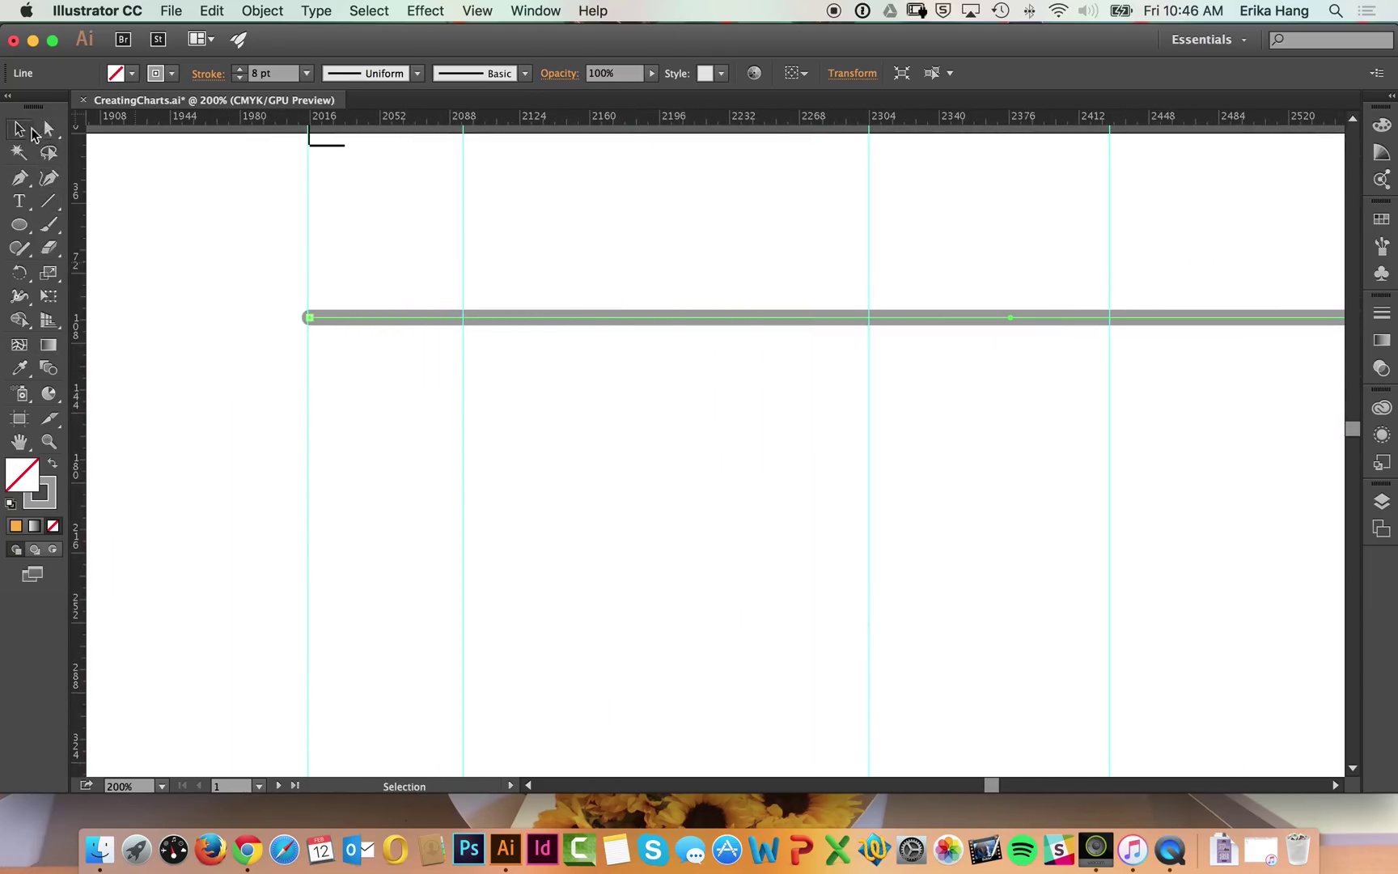
- Try a butt cap on the grey line, and set its end caps back to round
{"action": "left_click", "coordinate": [20, 128]}
{"action": "left_click", "coordinate": [239, 258]}
{"action": "left_click", "coordinate": [334, 318]}
{"action": "left_click", "coordinate": [208, 74]}
{"action": "left_click", "coordinate": [82, 123]}
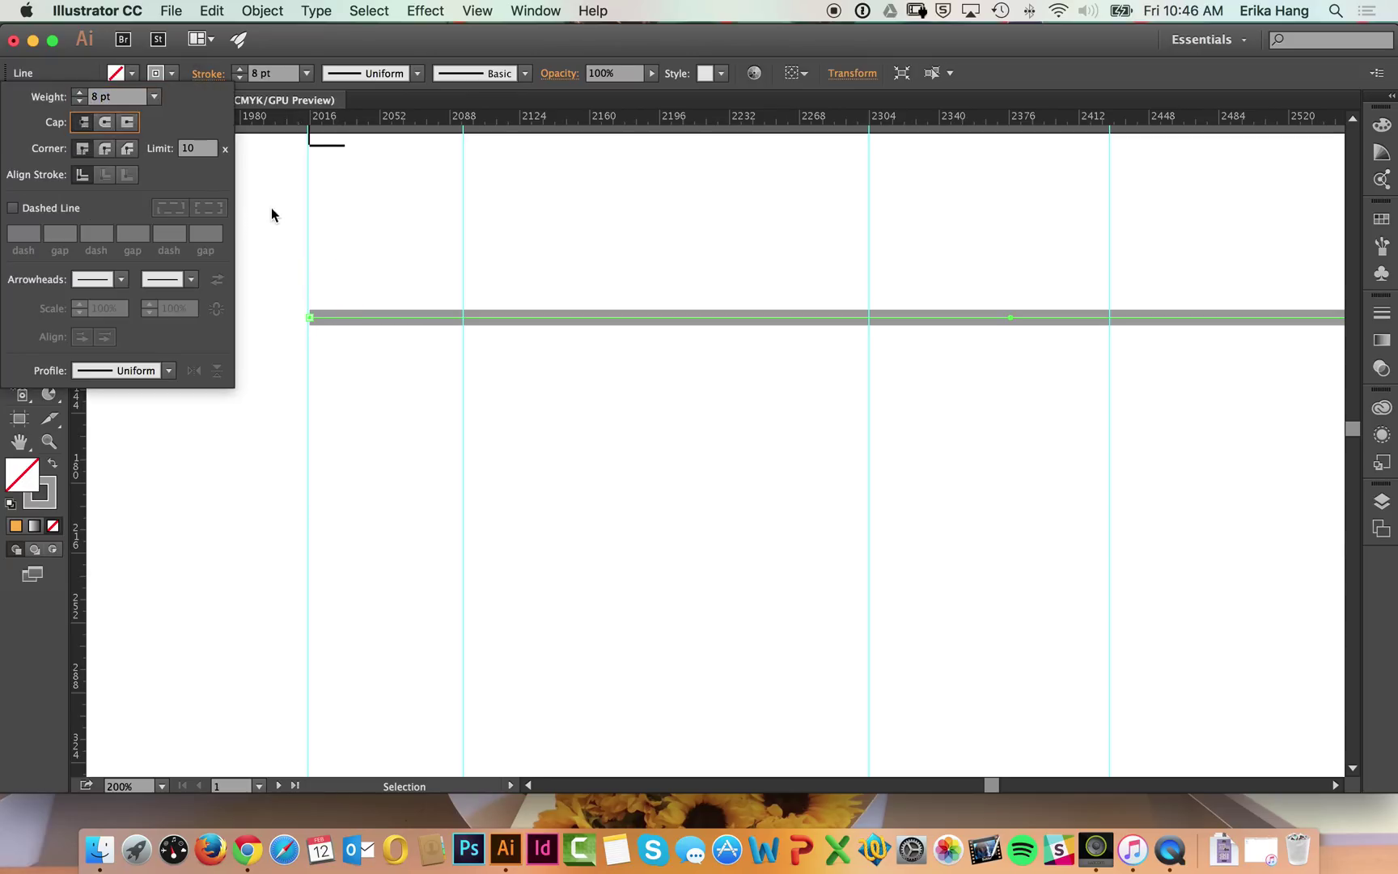
{"action": "left_click", "coordinate": [271, 215]}
{"action": "left_click", "coordinate": [411, 280]}
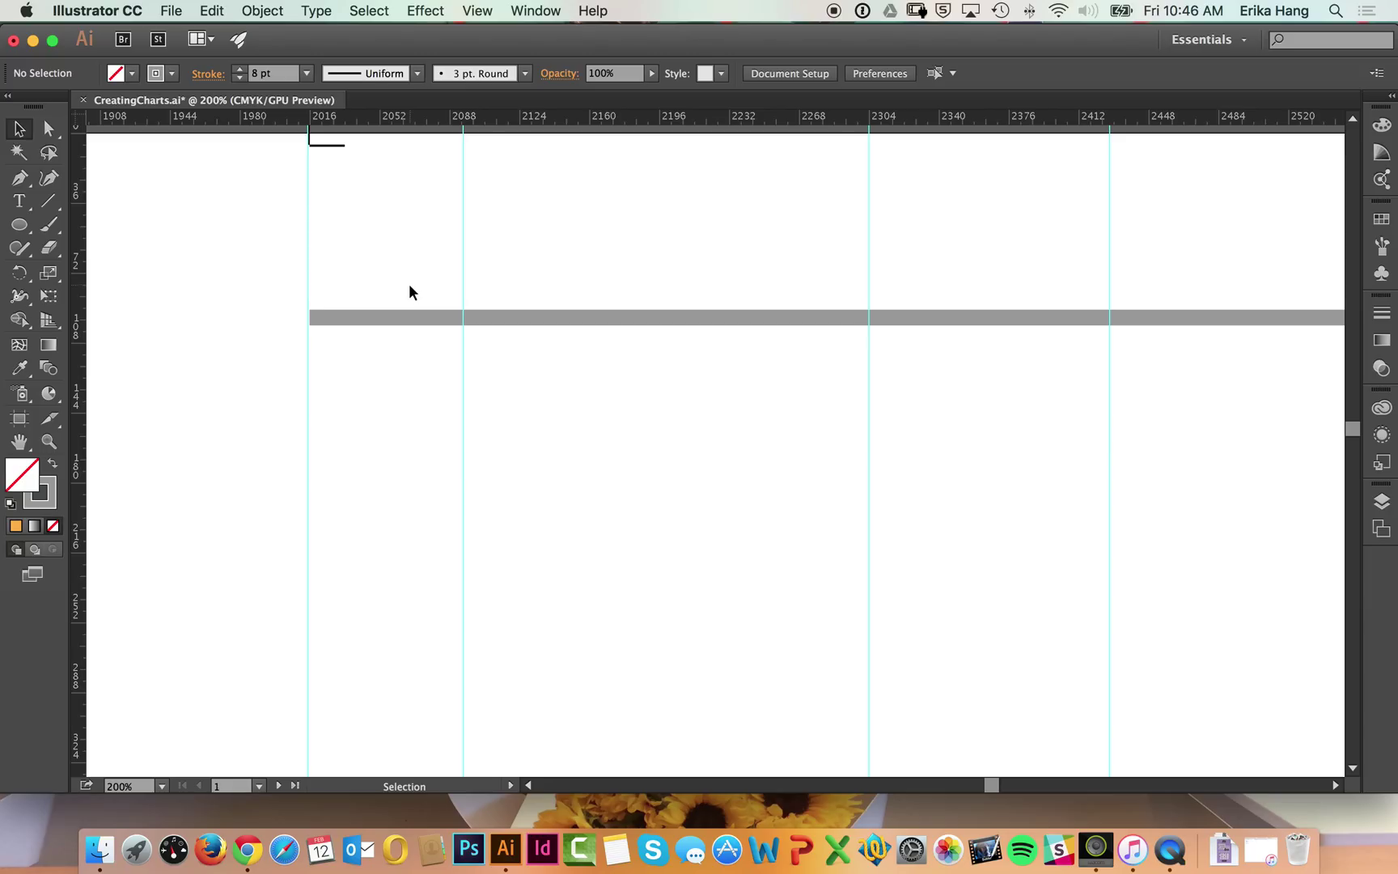
{"action": "left_click", "coordinate": [397, 318]}
{"action": "left_click", "coordinate": [225, 76]}
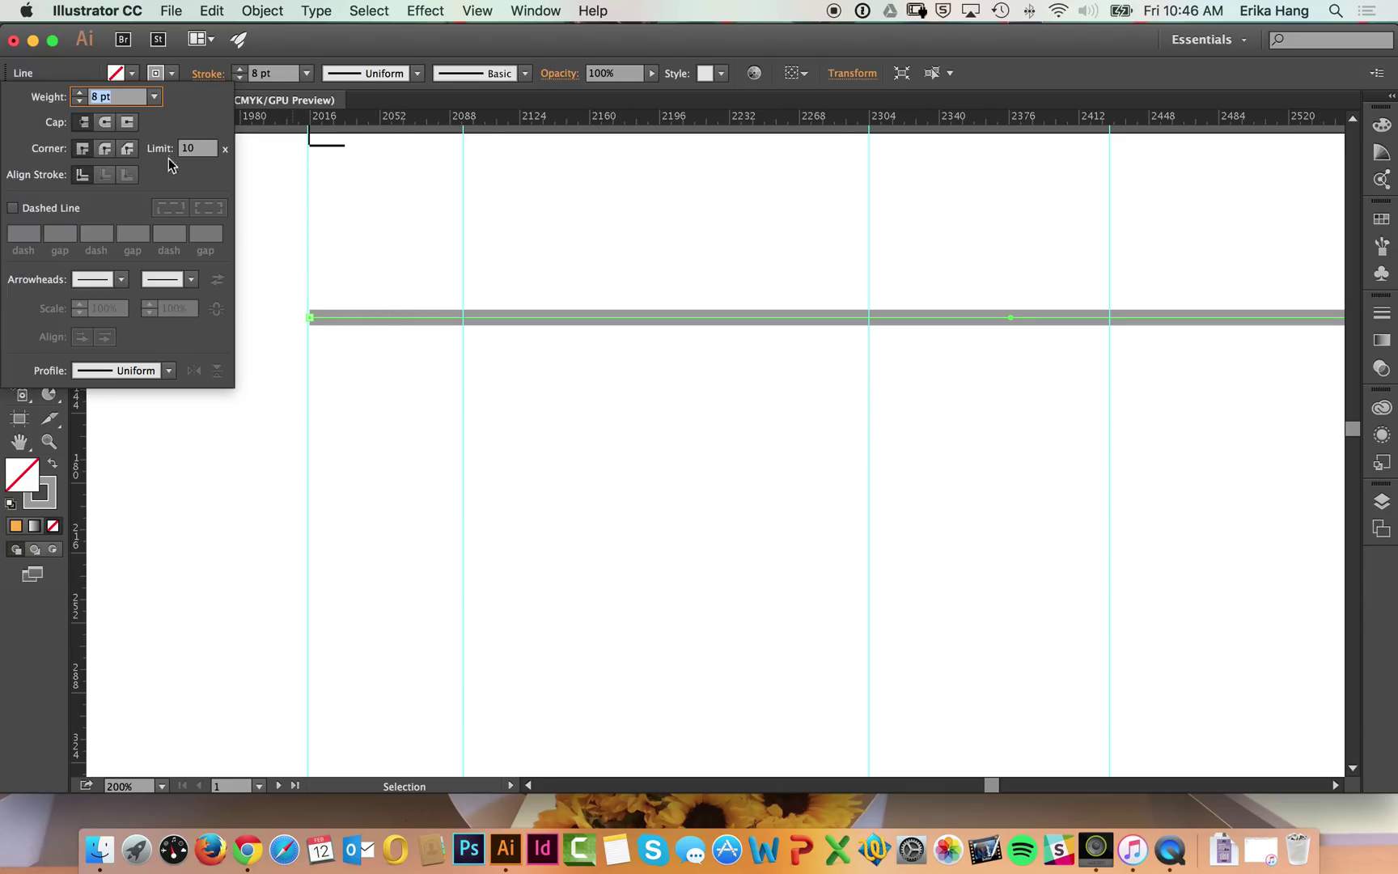
{"action": "left_click", "coordinate": [110, 121]}
{"action": "left_click", "coordinate": [368, 225]}
{"action": "left_click", "coordinate": [374, 228]}
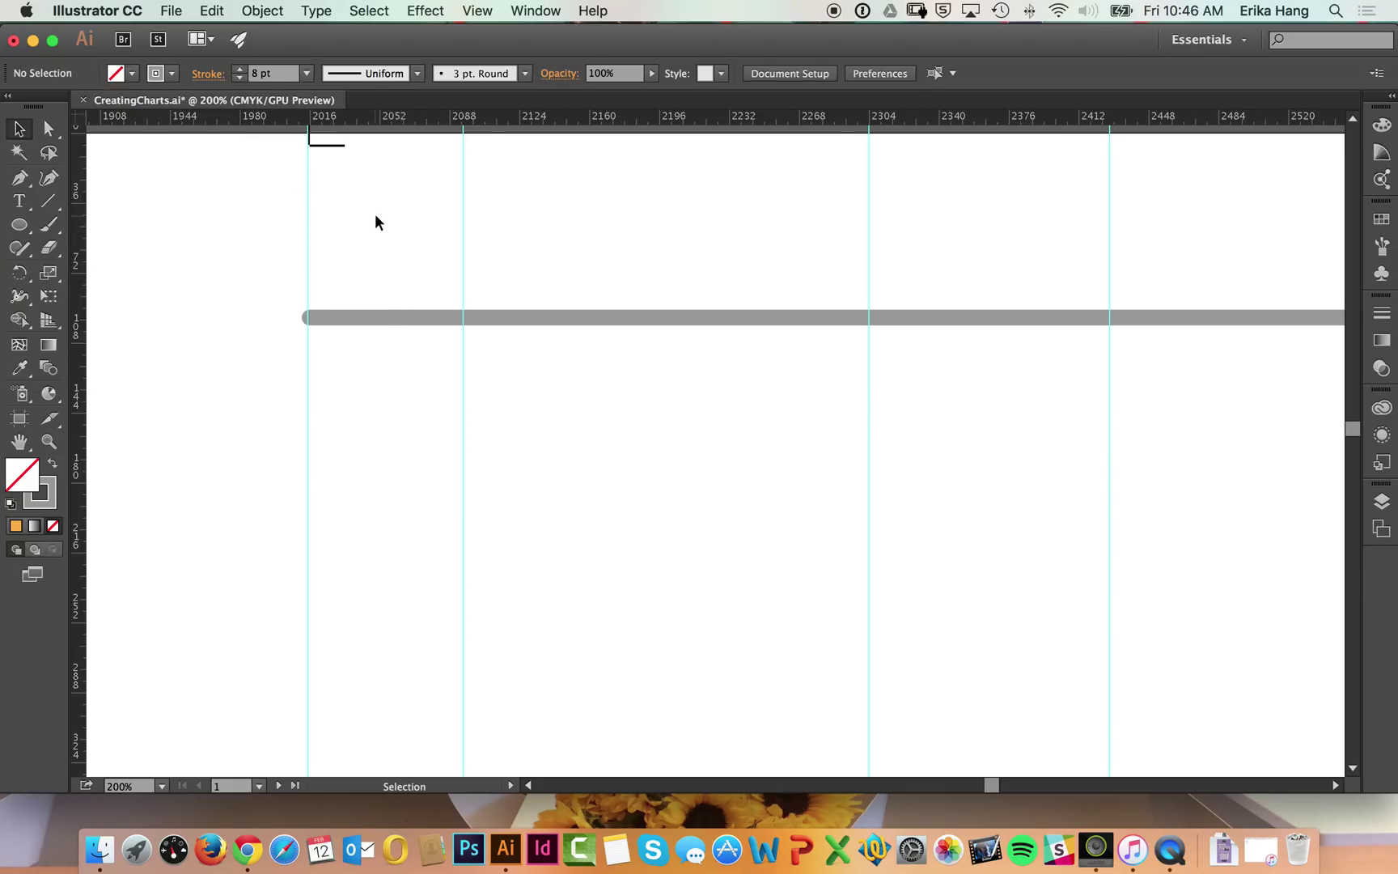
- Draw a second horizontal line over the grey one, from the 0 guide to the guide at the orange bar's end
{"action": "key", "text": "super+minus"}
{"action": "key", "text": "super+minus"}
{"action": "key", "text": "super+minus"}
{"action": "key", "text": "super+minus"}
{"action": "key", "text": "super+plus"}
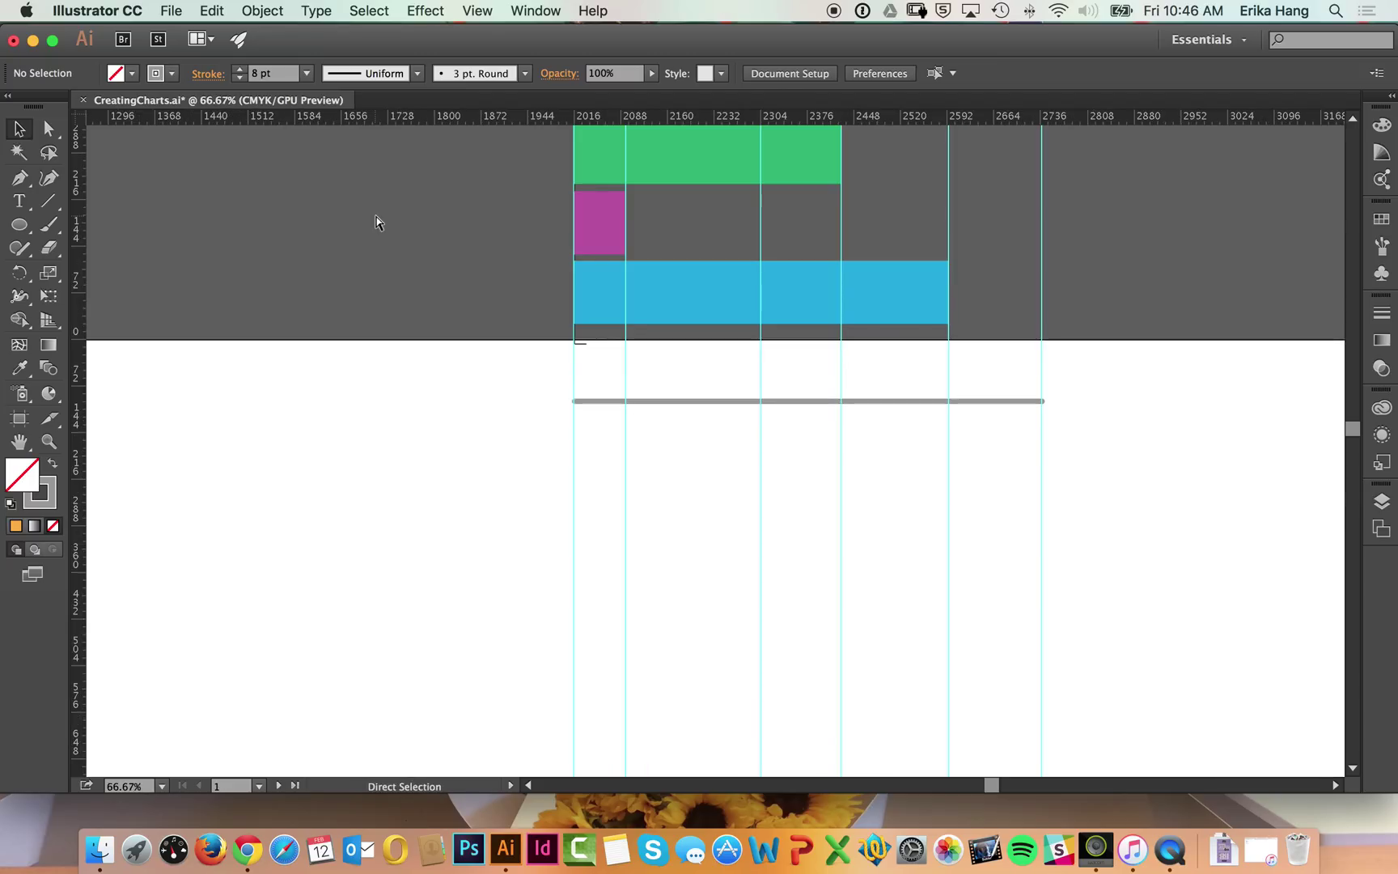
{"action": "left_click_drag", "start_coordinate": [313, 399], "coordinate": [179, 390]}
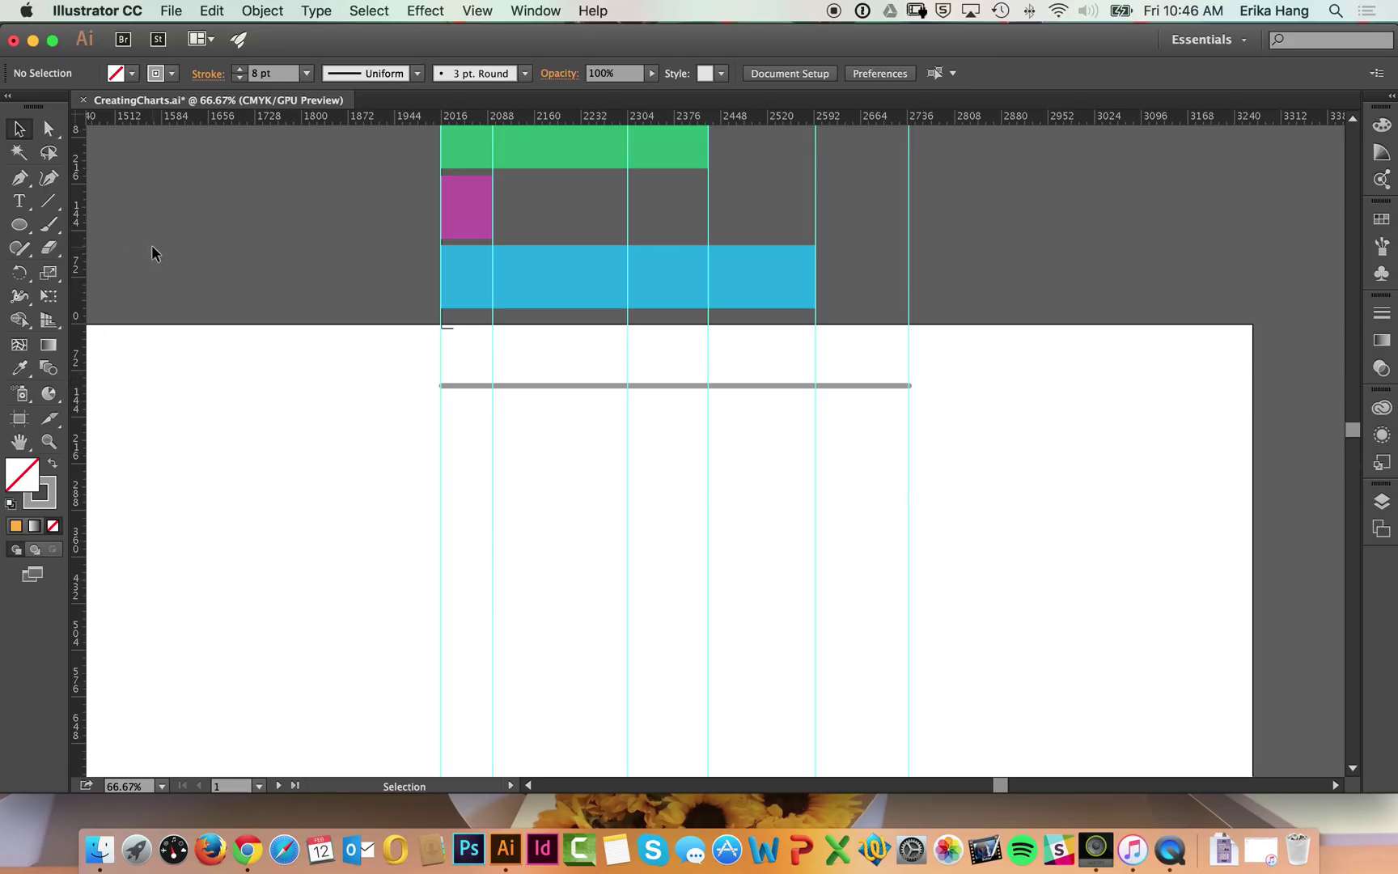
{"action": "left_click", "coordinate": [47, 207]}
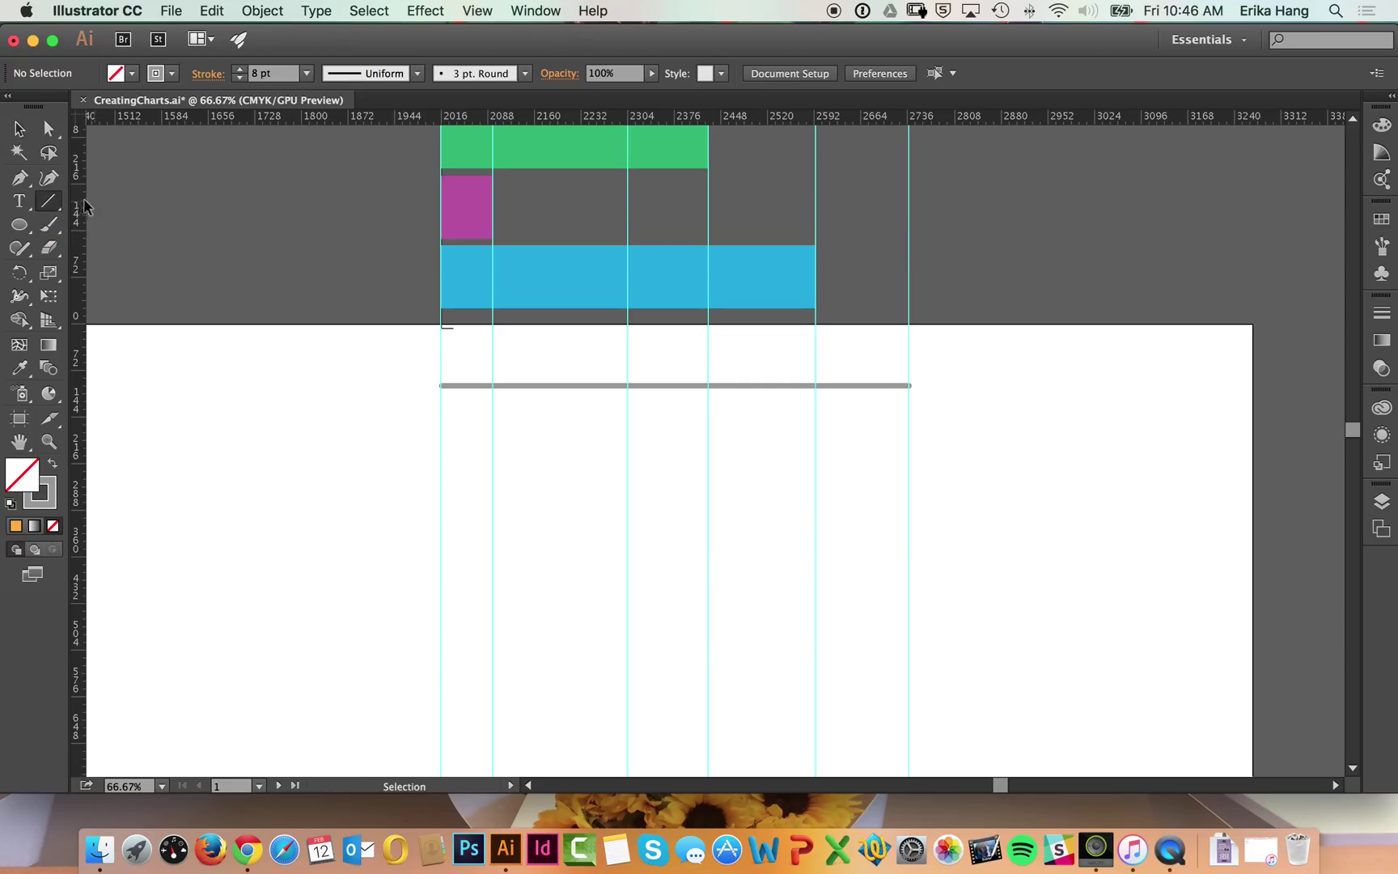
{"action": "scroll", "coordinate": [324, 225], "scroll_direction": "up", "scroll_amount": 3}
{"action": "scroll", "coordinate": [325, 225], "scroll_direction": "right", "scroll_amount": 2}
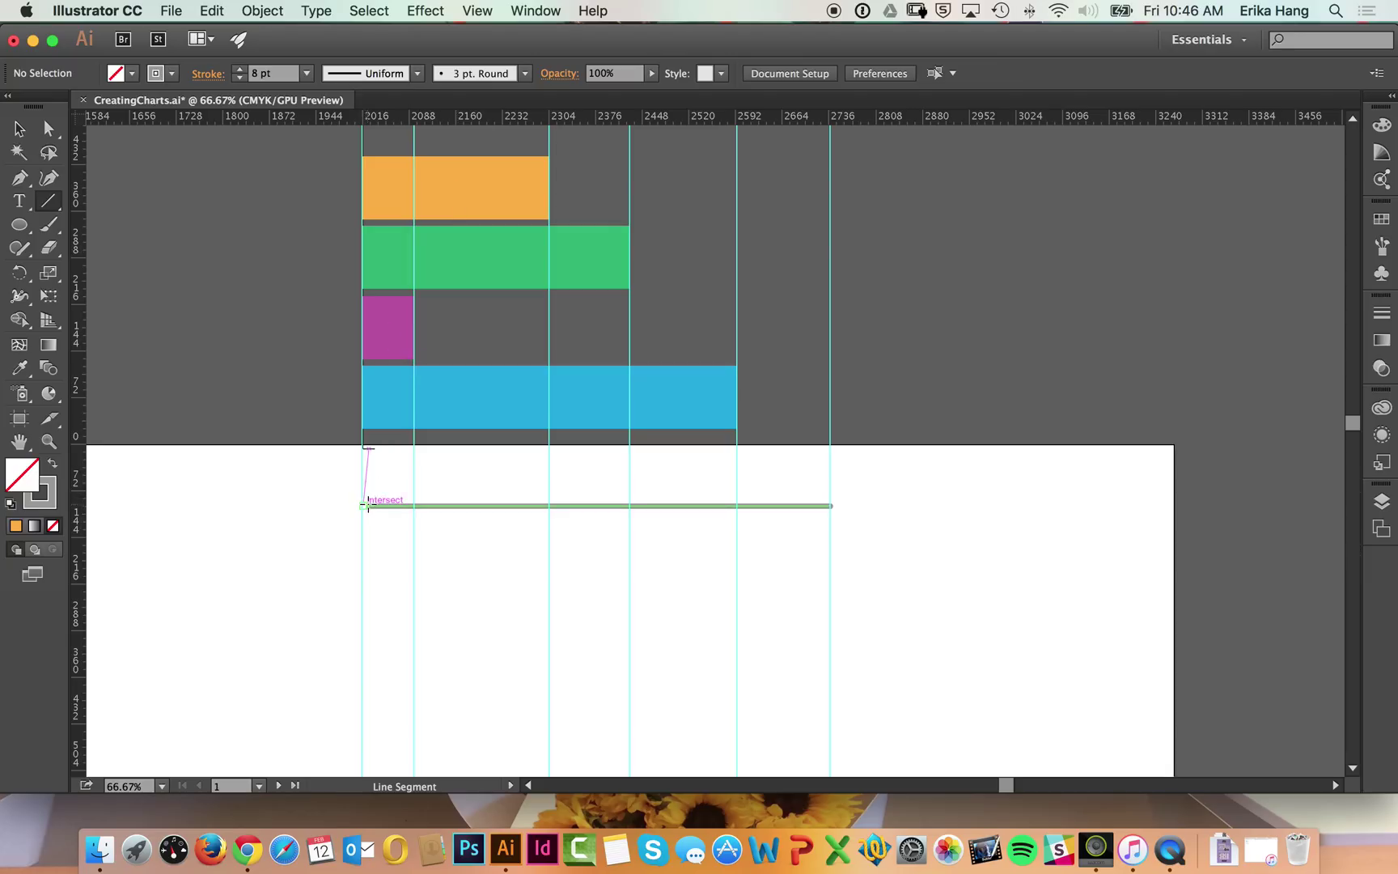
{"action": "left_click_drag", "start_coordinate": [365, 505], "coordinate": [549, 506]}
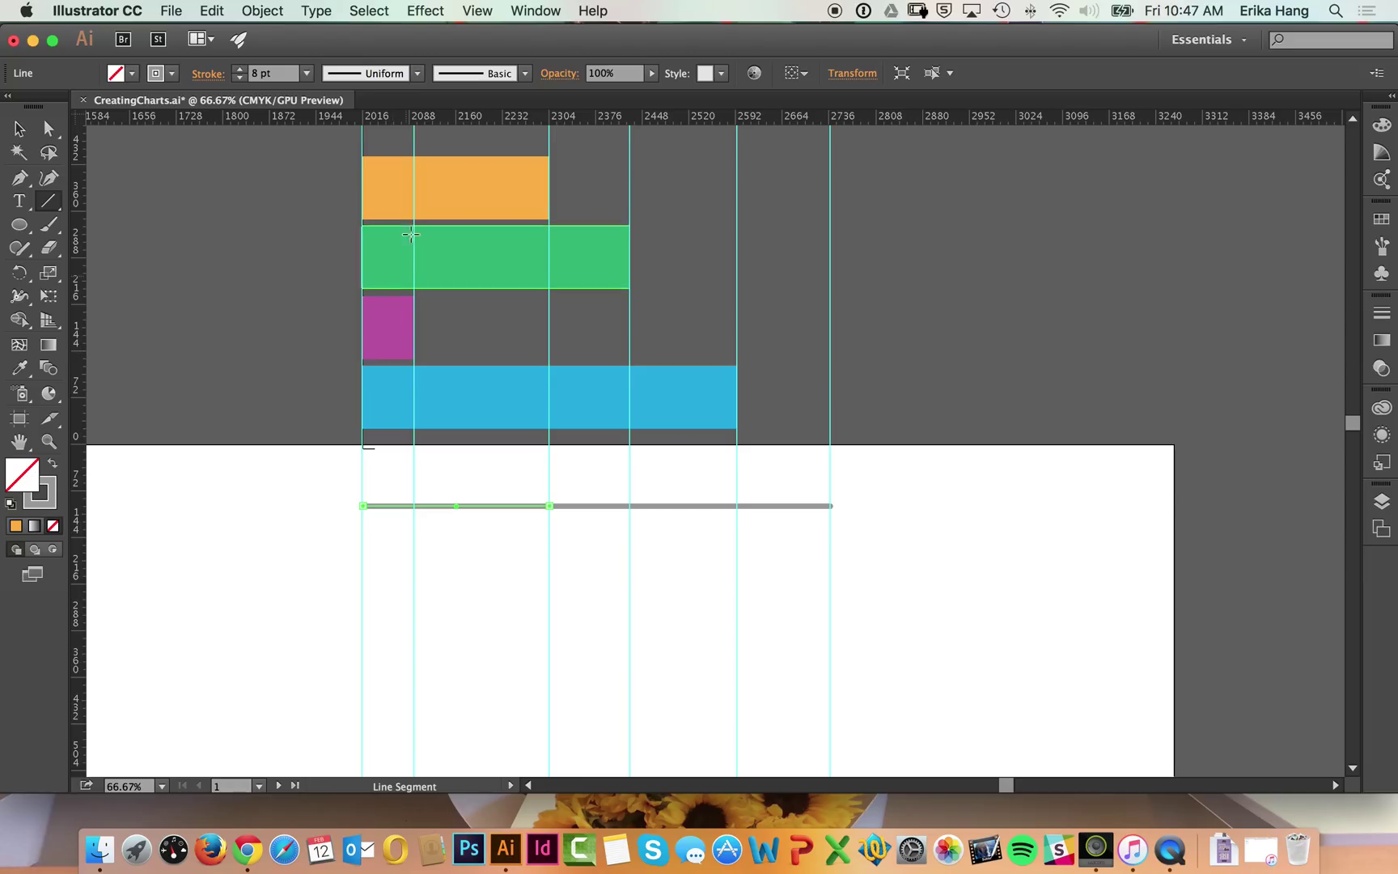
- Give the shorter line an orange stroke matching the orange bar, with a weight of 14 pt
{"action": "left_click", "coordinate": [172, 75]}
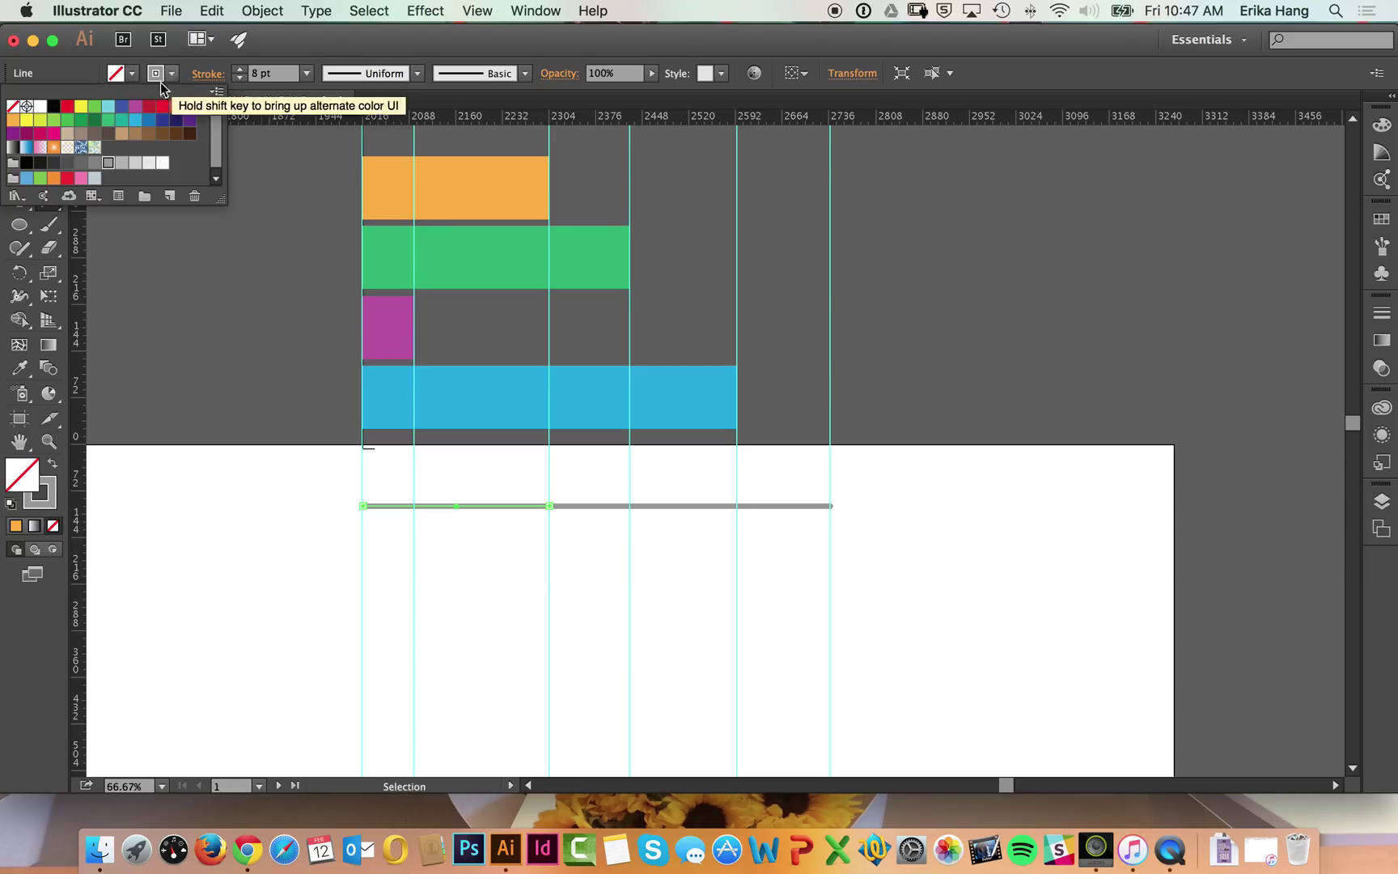
{"action": "left_click", "coordinate": [15, 121]}
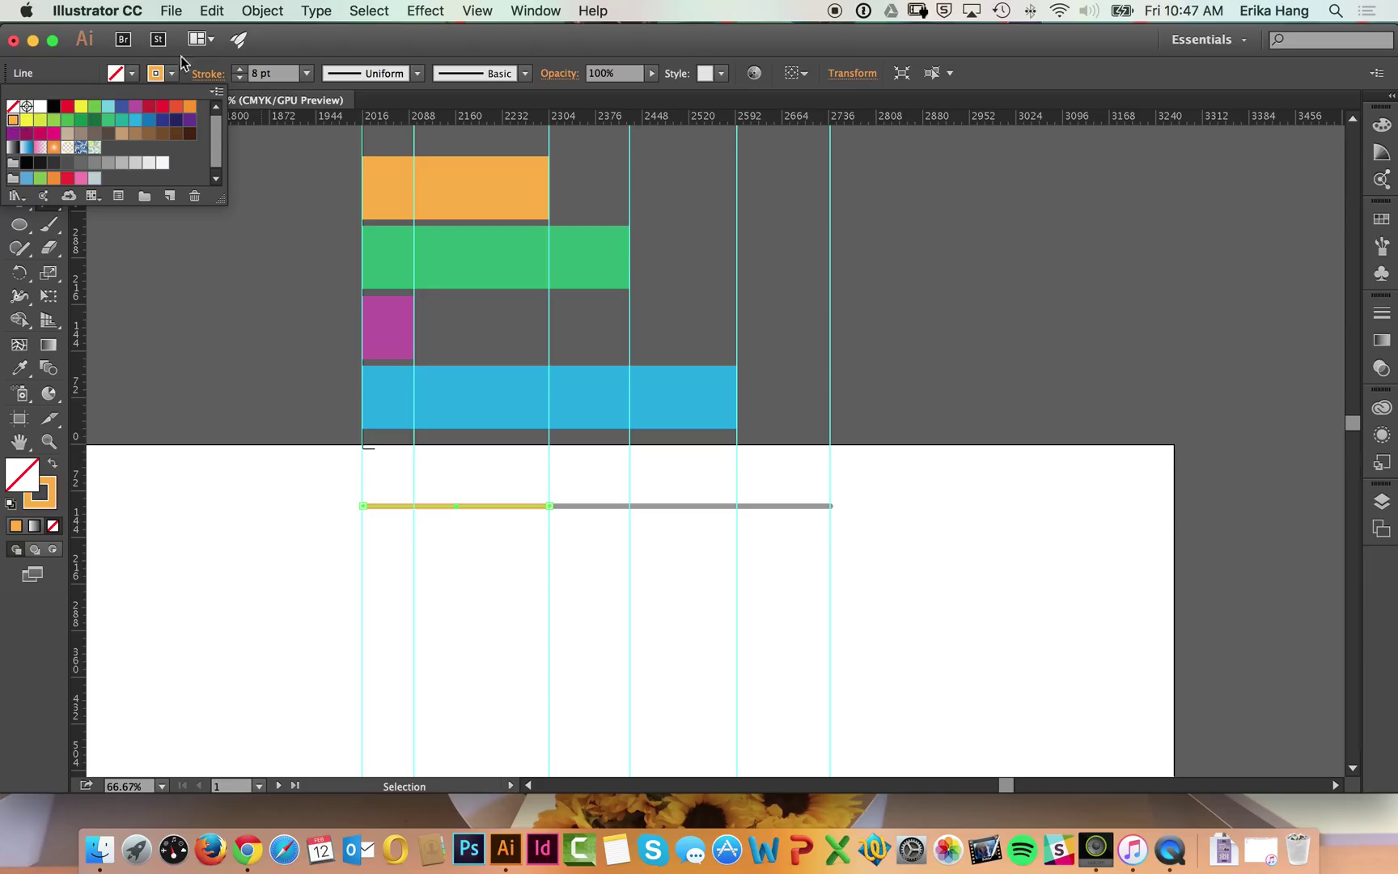
{"action": "left_click", "coordinate": [240, 69]}
{"action": "left_click", "coordinate": [240, 70]}
{"action": "left_click", "coordinate": [240, 70]}
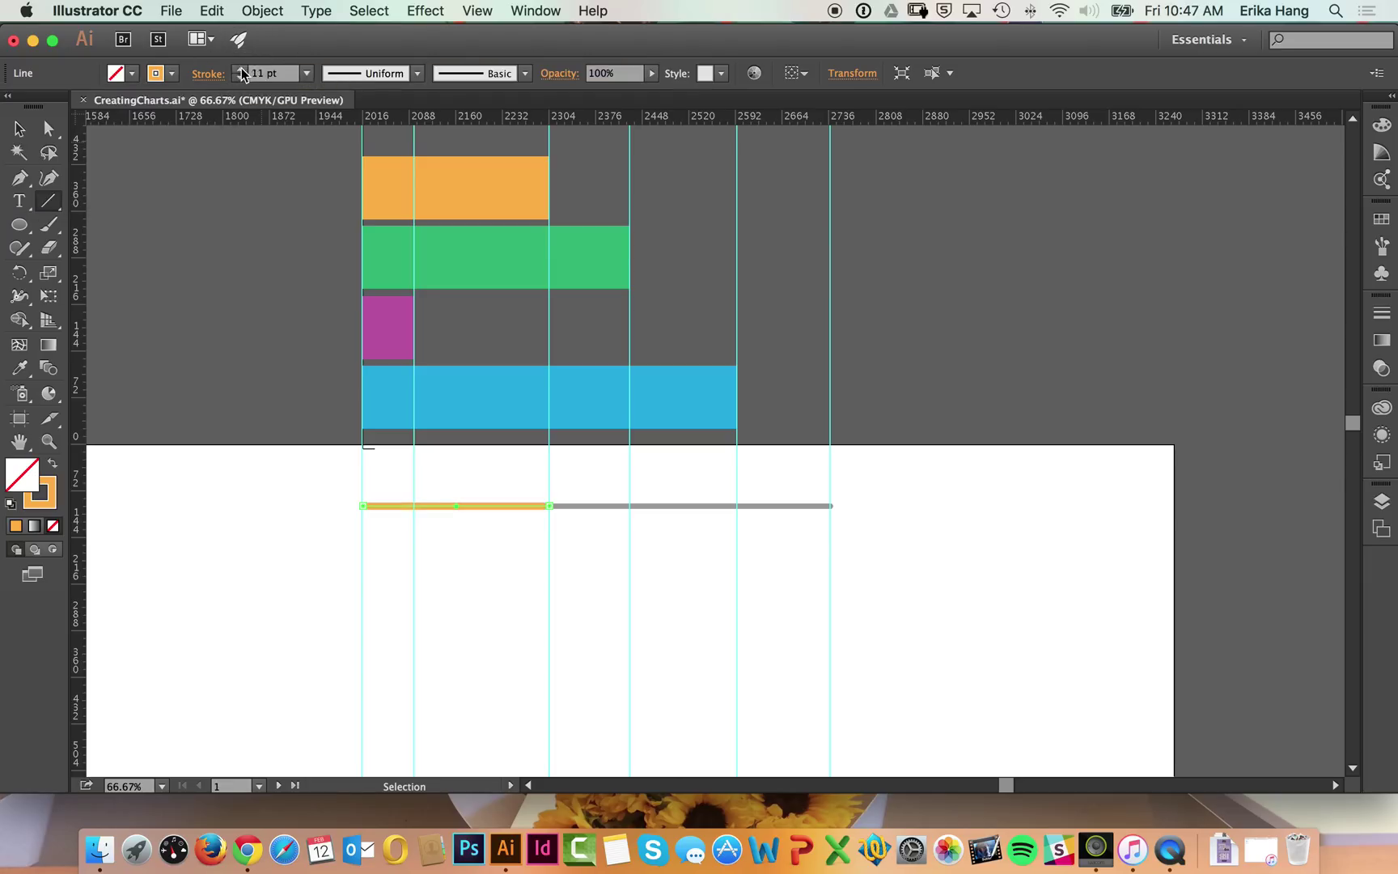
{"action": "left_click", "coordinate": [240, 69]}
{"action": "left_click", "coordinate": [240, 69]}
{"action": "left_click", "coordinate": [240, 70]}
{"action": "left_click", "coordinate": [207, 74]}
{"action": "left_click", "coordinate": [210, 75]}
{"action": "left_click", "coordinate": [209, 75]}
{"action": "left_click", "coordinate": [208, 77]}
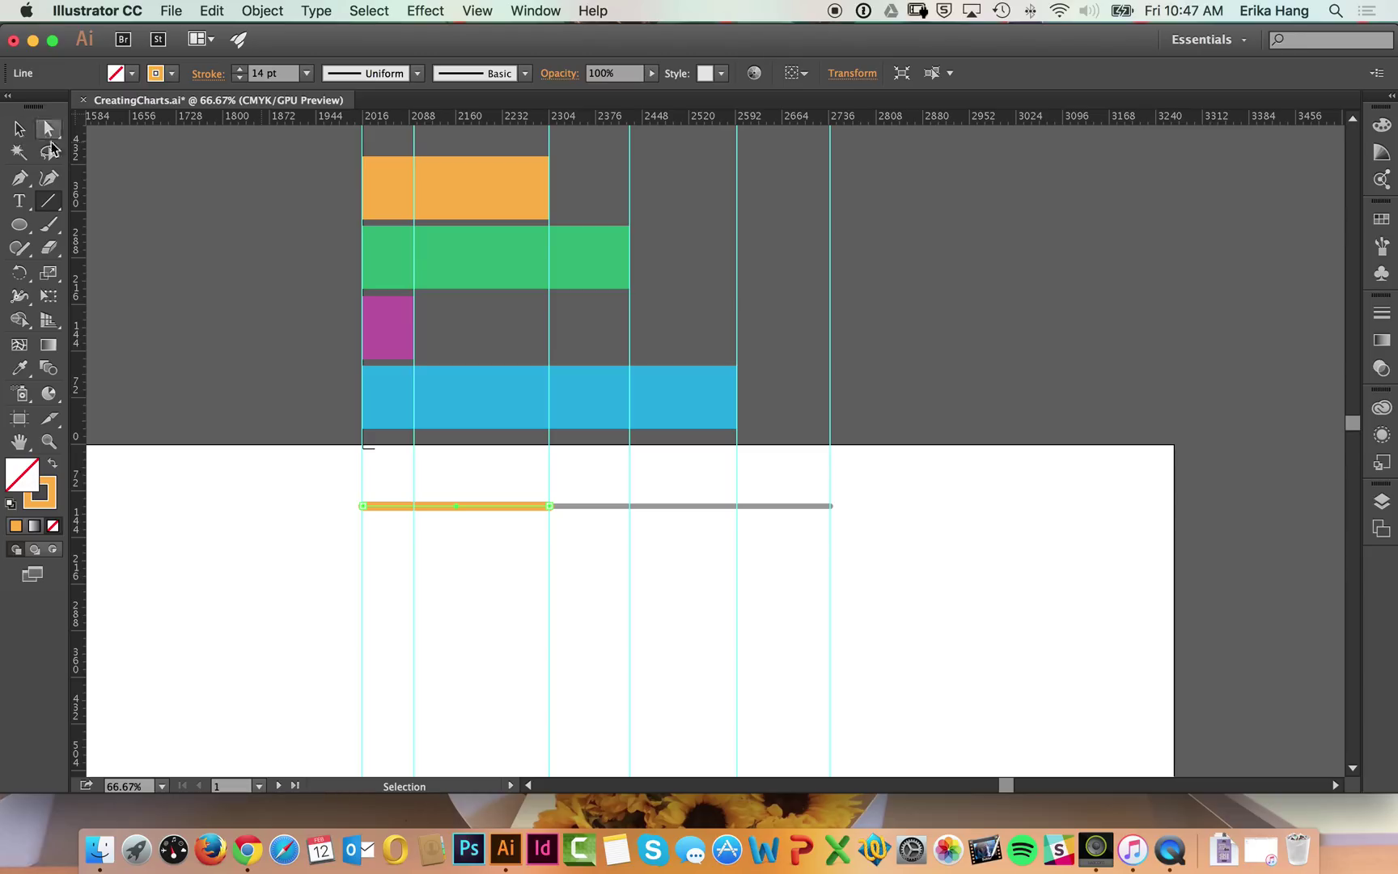
- Compare the orange-and-grey bar with the finished 23%, 57%, 95% and 17% sample bars below the dashed line
{"action": "left_click", "coordinate": [19, 128]}
{"action": "left_click", "coordinate": [255, 491]}
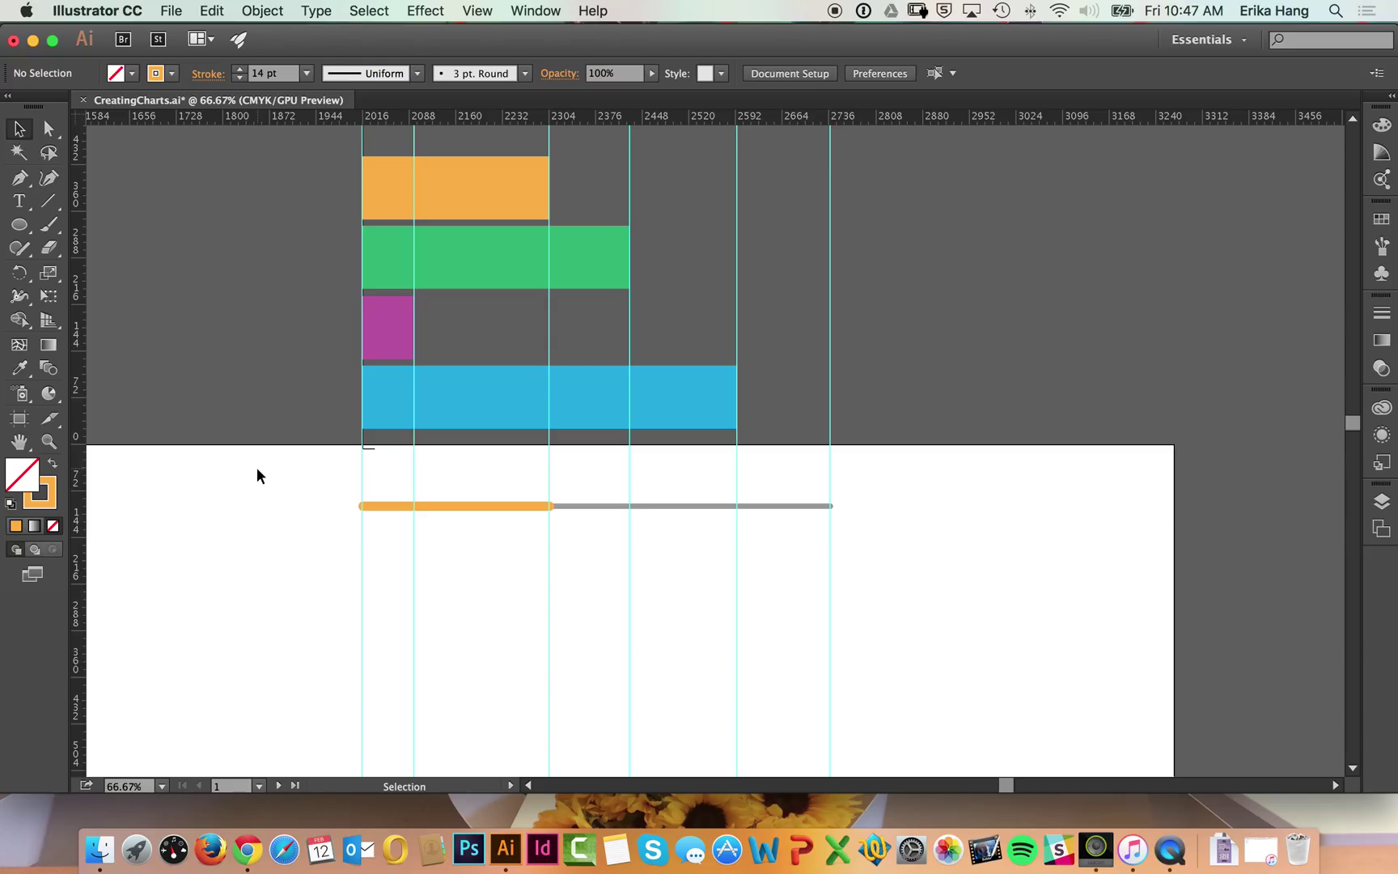
{"action": "key", "text": "space"}
{"action": "left_click_drag", "start_coordinate": [332, 566], "coordinate": [312, 347]}
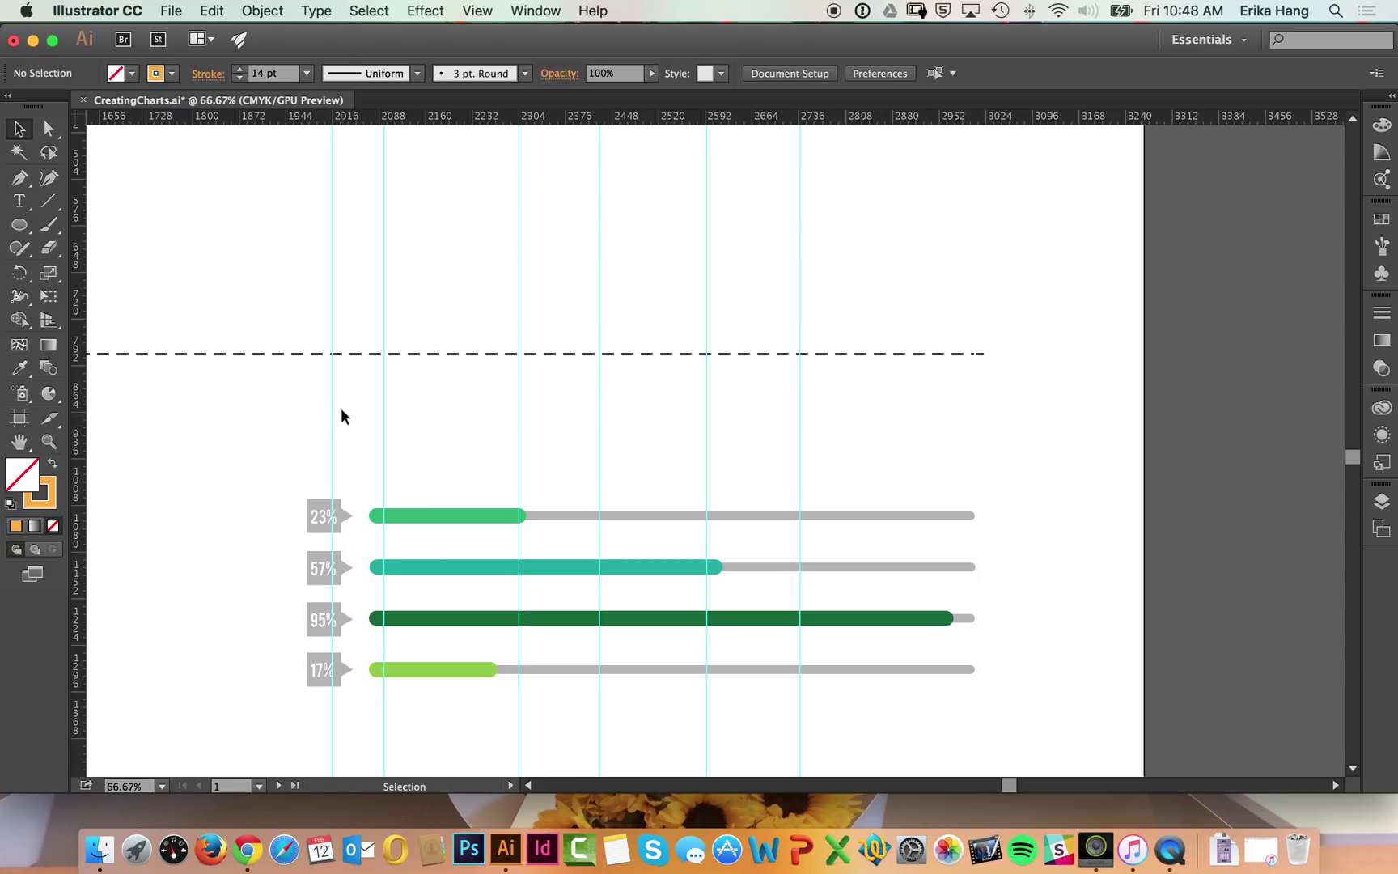
{"action": "key", "text": "space"}
{"action": "left_click_drag", "start_coordinate": [430, 301], "coordinate": [421, 420]}
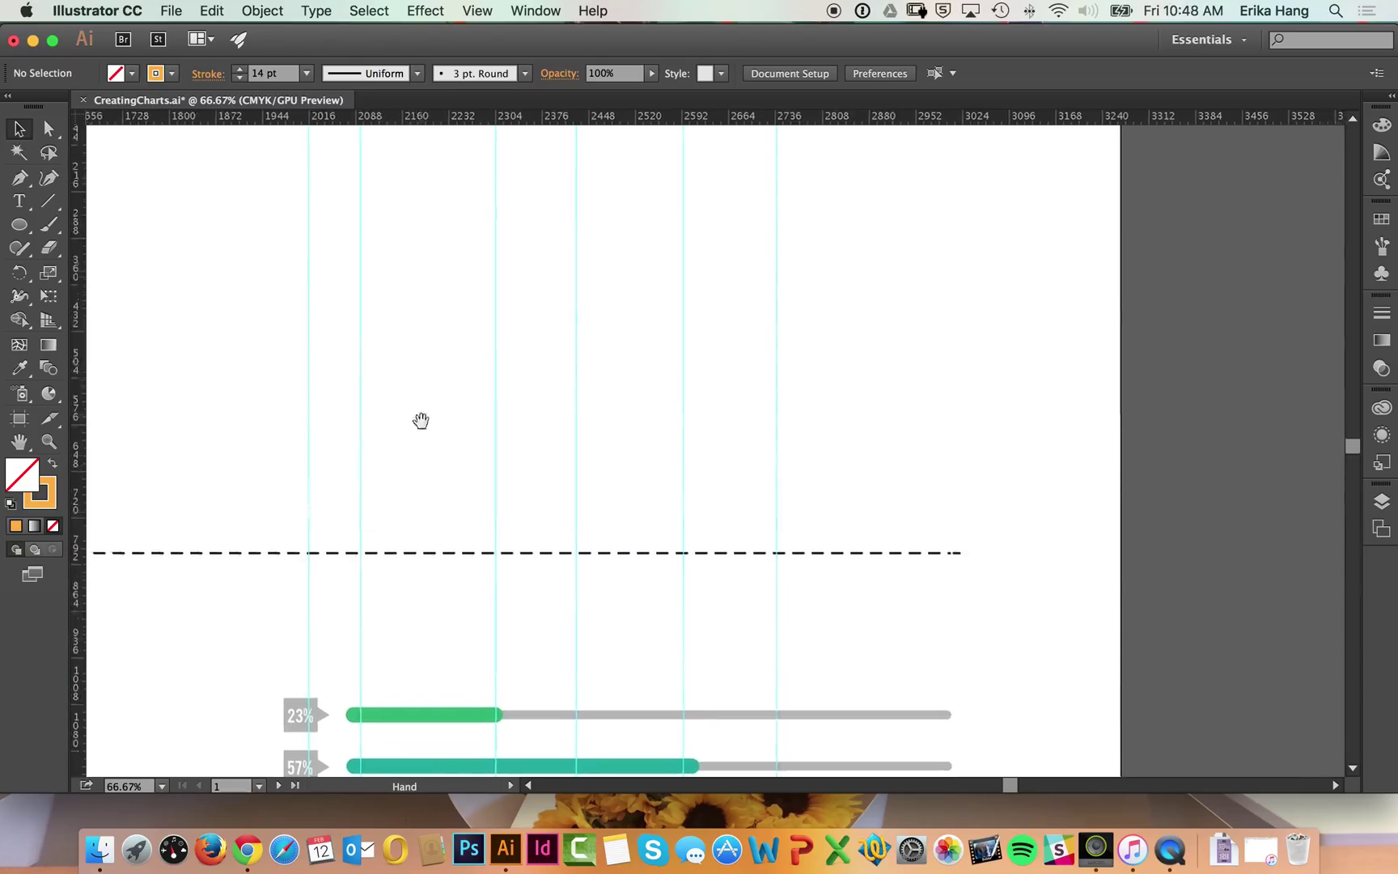
{"action": "left_click_drag", "start_coordinate": [423, 349], "coordinate": [438, 456]}
{"action": "left_click_drag", "start_coordinate": [429, 377], "coordinate": [434, 425]}
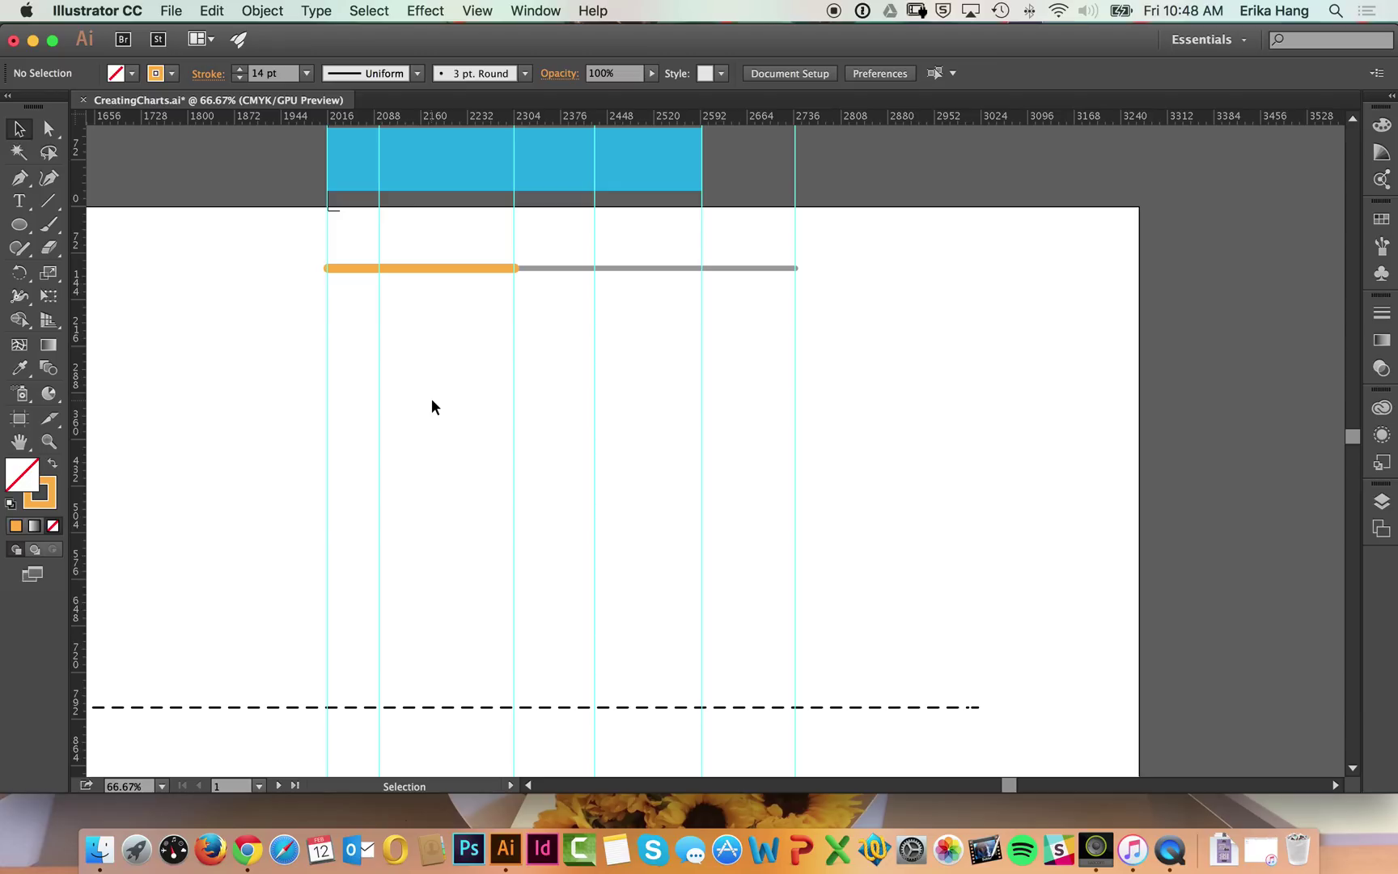
{"action": "key", "text": "space"}
{"action": "left_click_drag", "start_coordinate": [423, 330], "coordinate": [468, 495]}
- Duplicate the long grey line straight below the orange bar, keeping both ends on the outer guides
{"action": "left_click", "coordinate": [674, 435]}
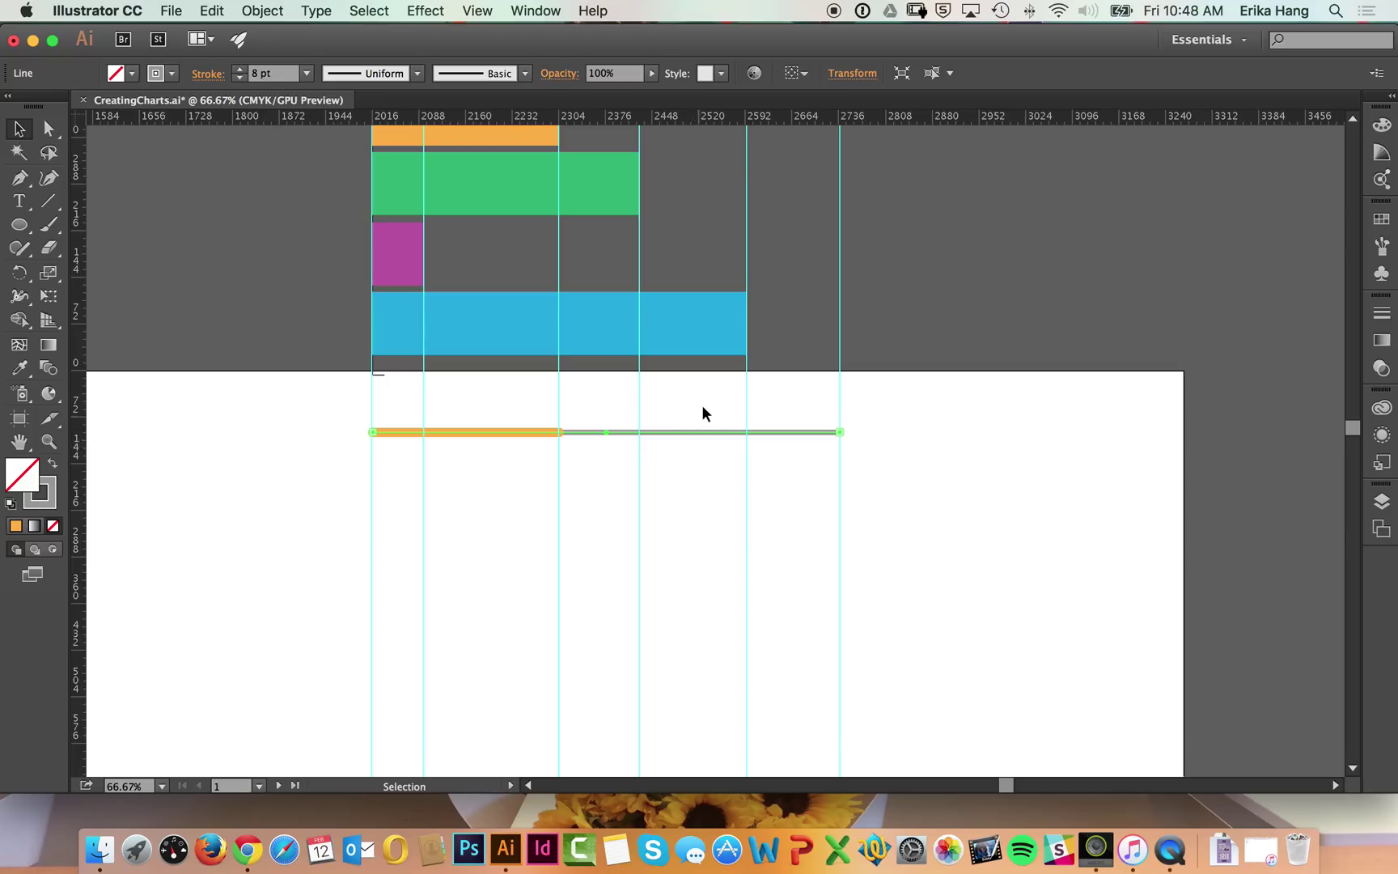
{"action": "left_click", "coordinate": [701, 407]}
{"action": "left_click", "coordinate": [697, 433]}
{"action": "left_click_drag", "start_coordinate": [702, 434], "coordinate": [664, 445]}
{"action": "mouse_move", "coordinate": [595, 476]}
{"action": "left_mouse_down"}
{"action": "mouse_move", "coordinate": [612, 443]}
{"action": "mouse_move", "coordinate": [592, 484]}
{"action": "left_mouse_up"}
{"action": "left_click", "coordinate": [566, 451]}
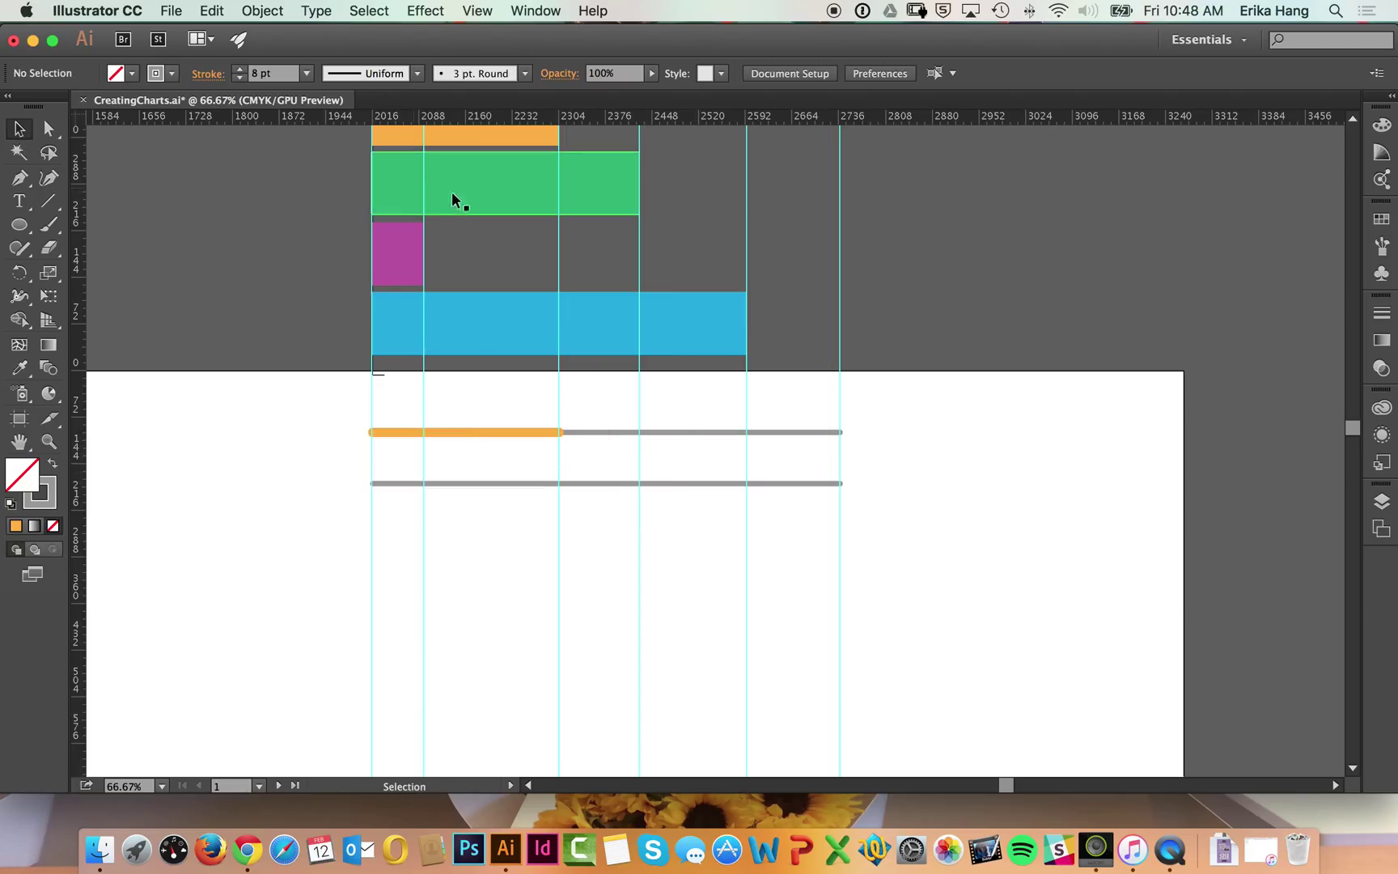
- Draw a green 14 pt line over the lower grey line, from the 0 guide to the guide at the green bar's end
{"action": "left_click", "coordinate": [46, 207]}
{"action": "left_click_drag", "start_coordinate": [372, 483], "coordinate": [639, 483]}
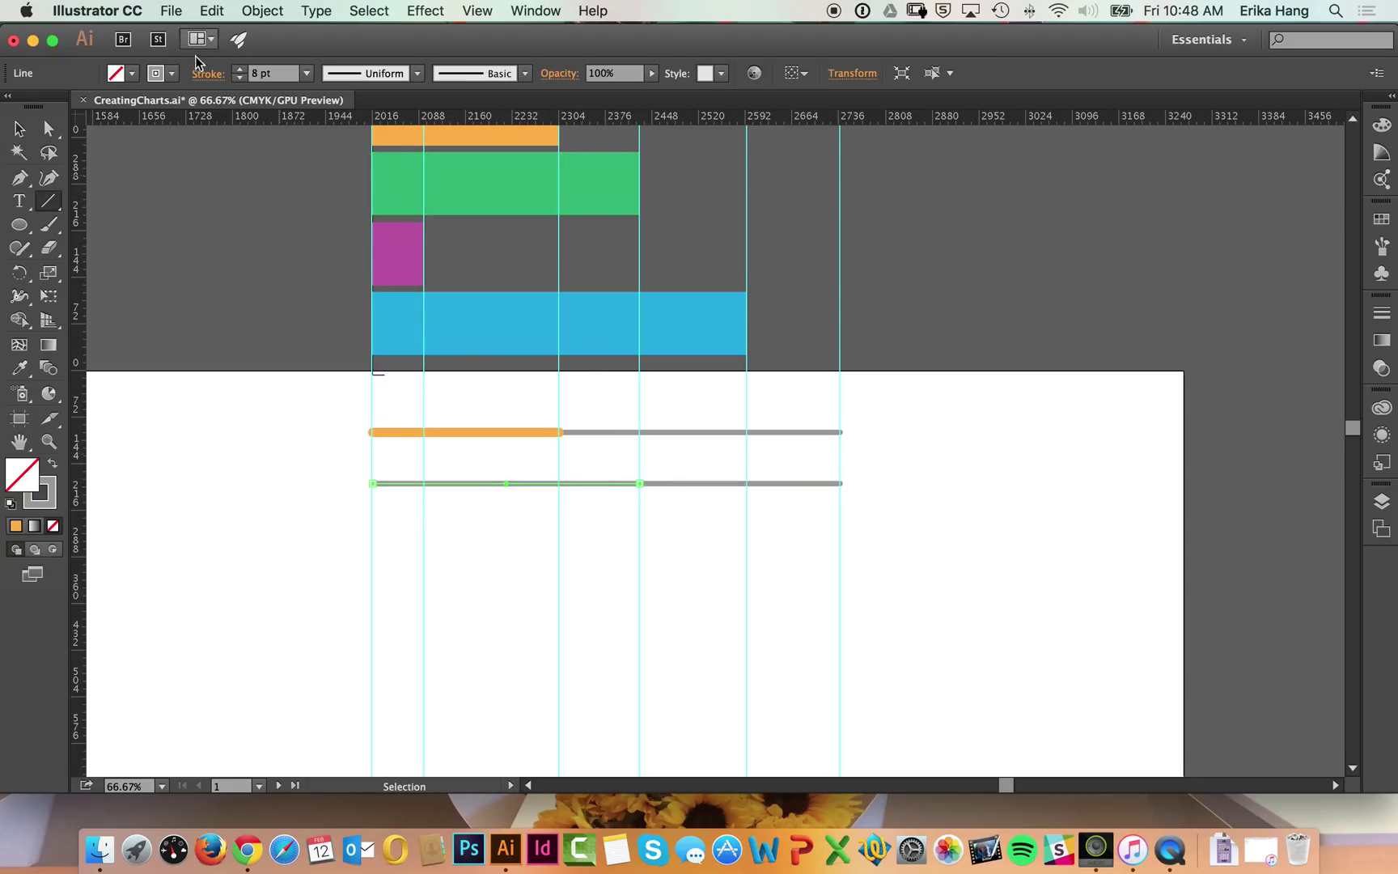
{"action": "left_click", "coordinate": [172, 73]}
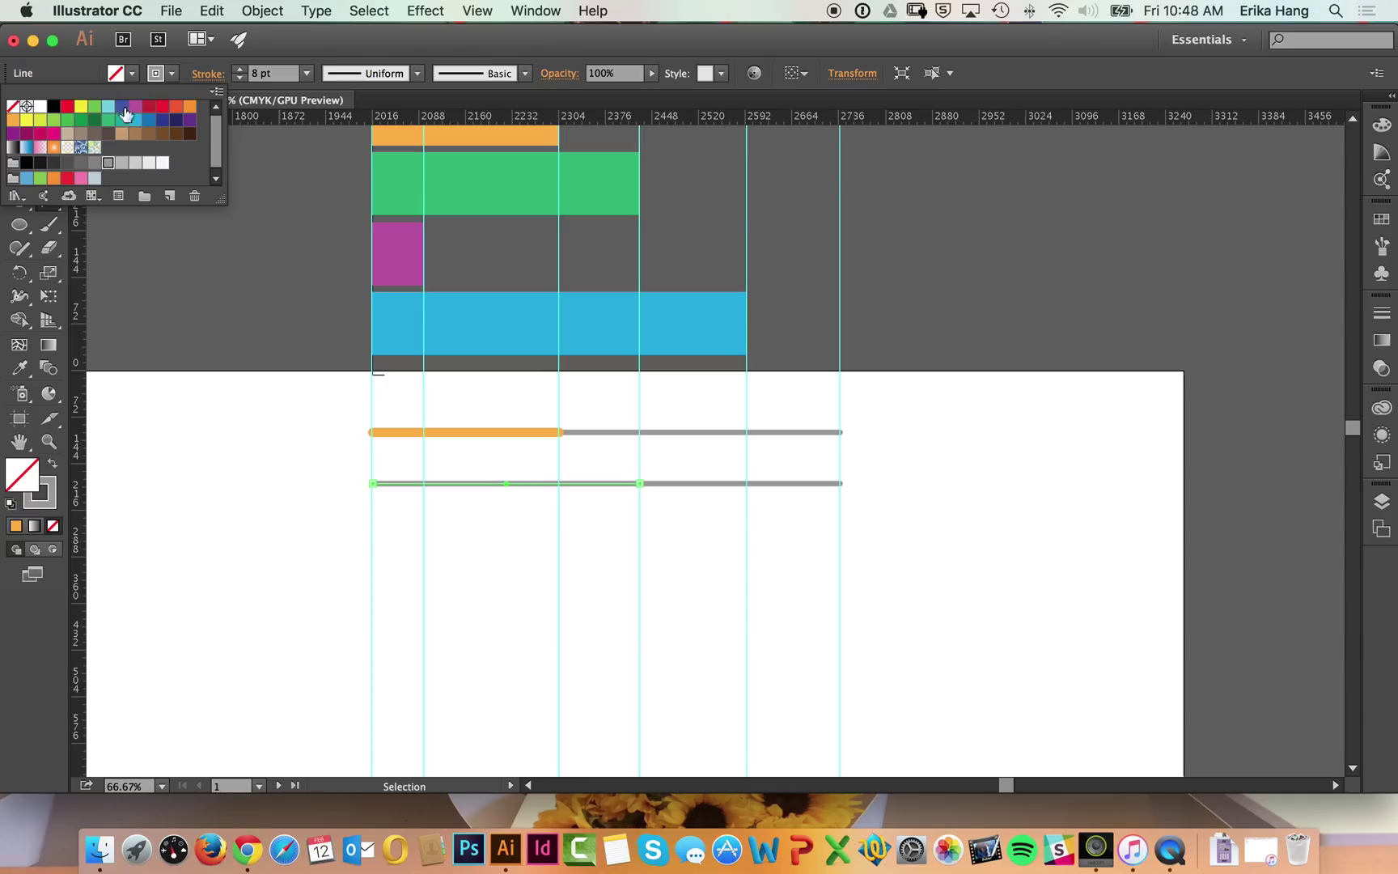
{"action": "left_click", "coordinate": [239, 69]}
{"action": "left_click", "coordinate": [238, 69]}
{"action": "left_click", "coordinate": [239, 69]}
{"action": "left_click", "coordinate": [239, 69]}
{"action": "left_click", "coordinate": [239, 69]}
{"action": "left_click", "coordinate": [239, 69]}
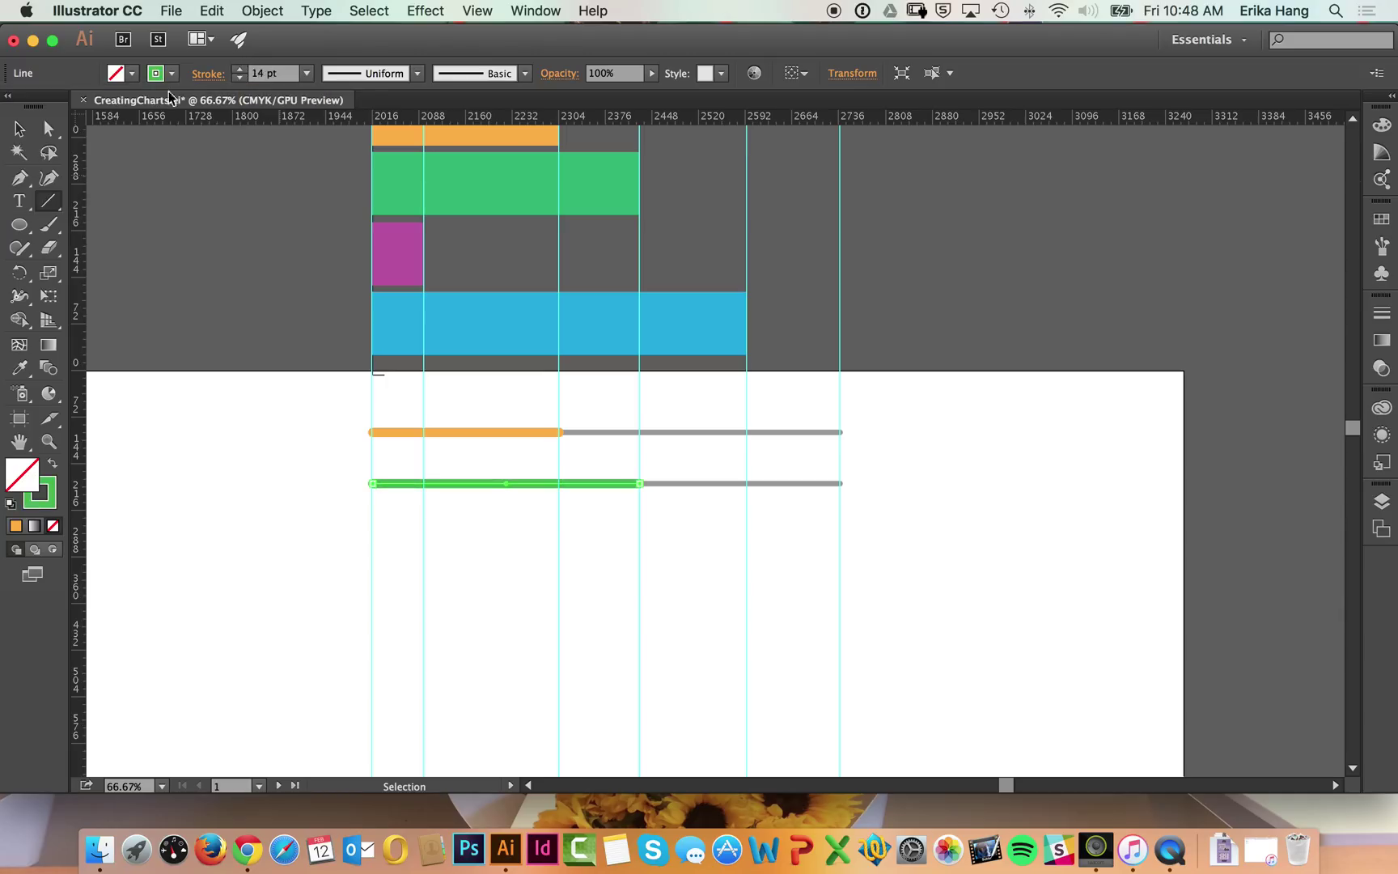
{"action": "left_click", "coordinate": [18, 129]}
{"action": "left_click", "coordinate": [209, 175]}
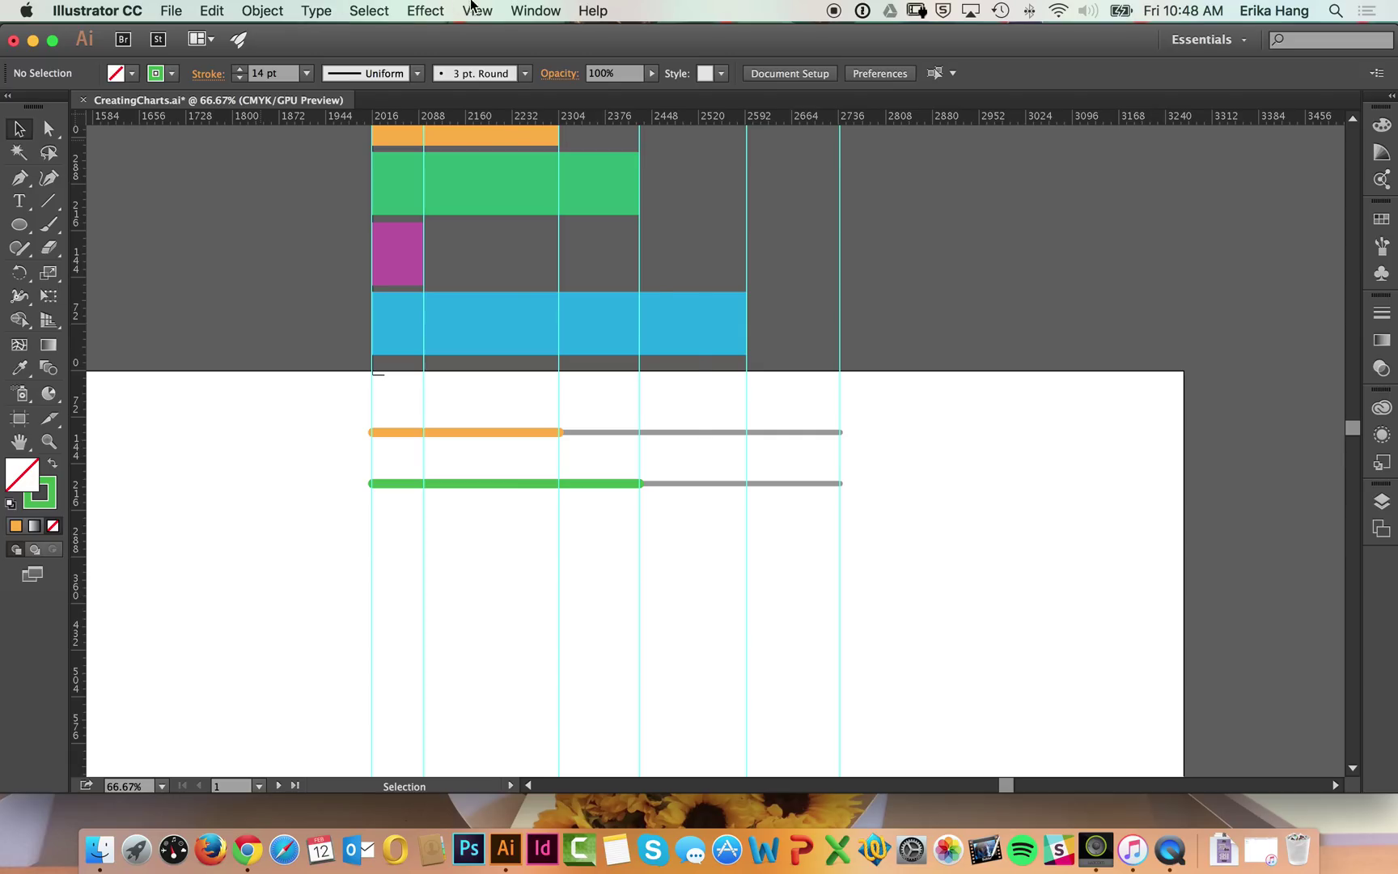
- Clear all guides from the document
{"action": "left_click", "coordinate": [474, 8]}
{"action": "left_click", "coordinate": [472, 7]}
{"action": "left_click", "coordinate": [469, 10]}
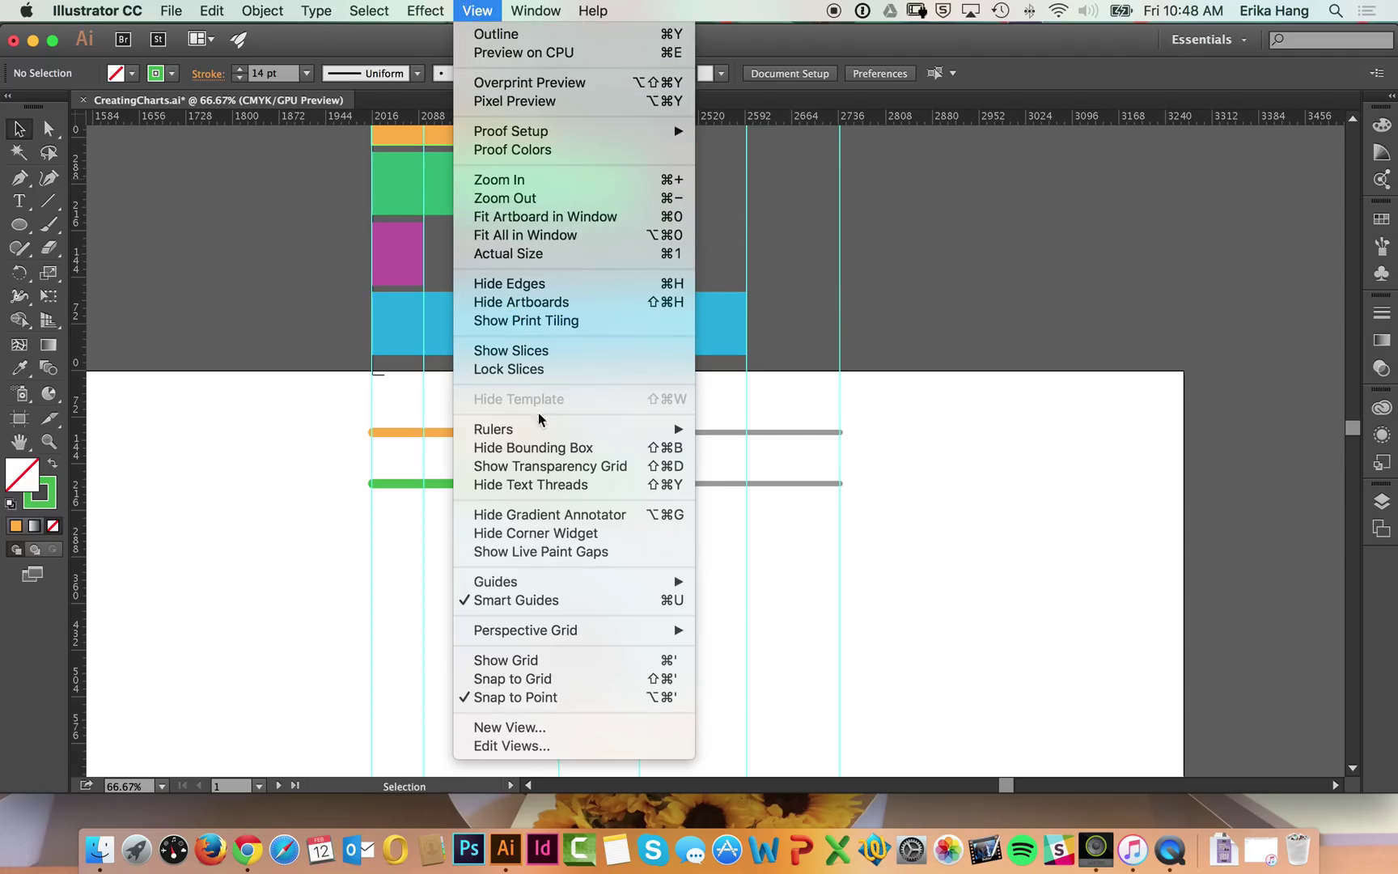
{"action": "mouse_move", "coordinate": [534, 581]}
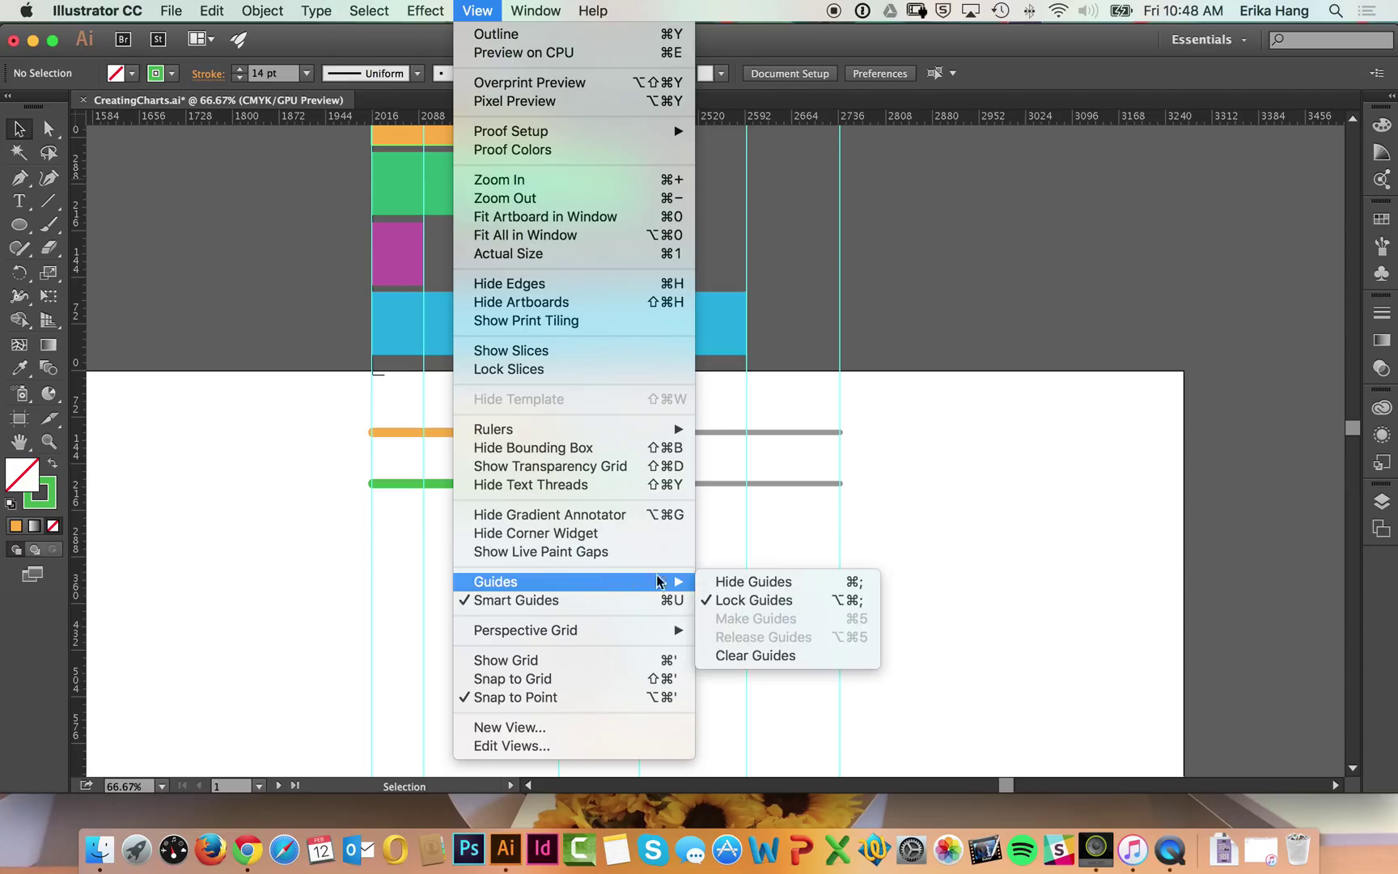
{"action": "left_click", "coordinate": [791, 661]}
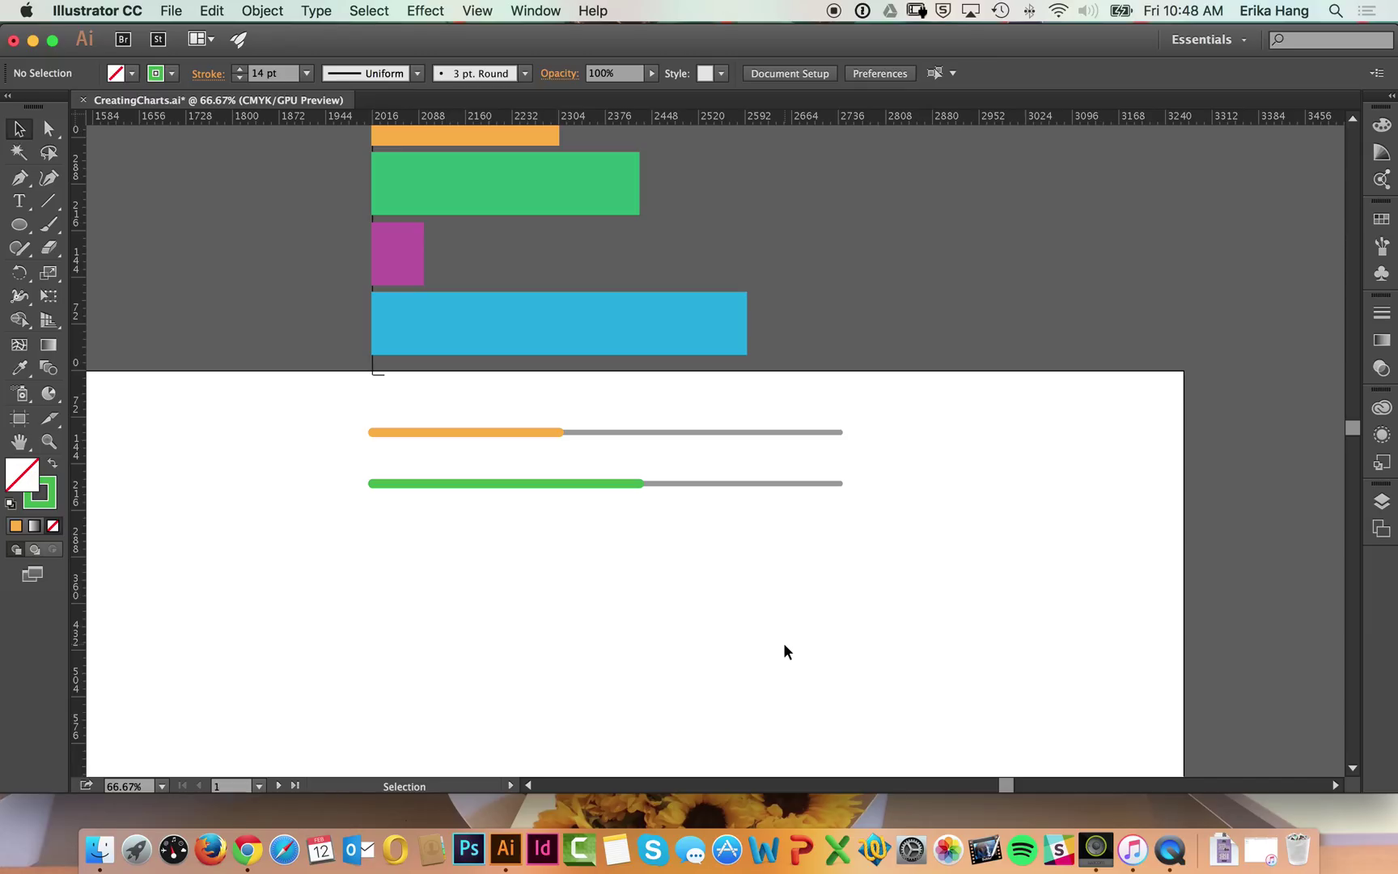
- Move both line bars together a little further down the artboard and slightly to the left
{"action": "left_click_drag", "start_coordinate": [300, 387], "coordinate": [500, 501]}
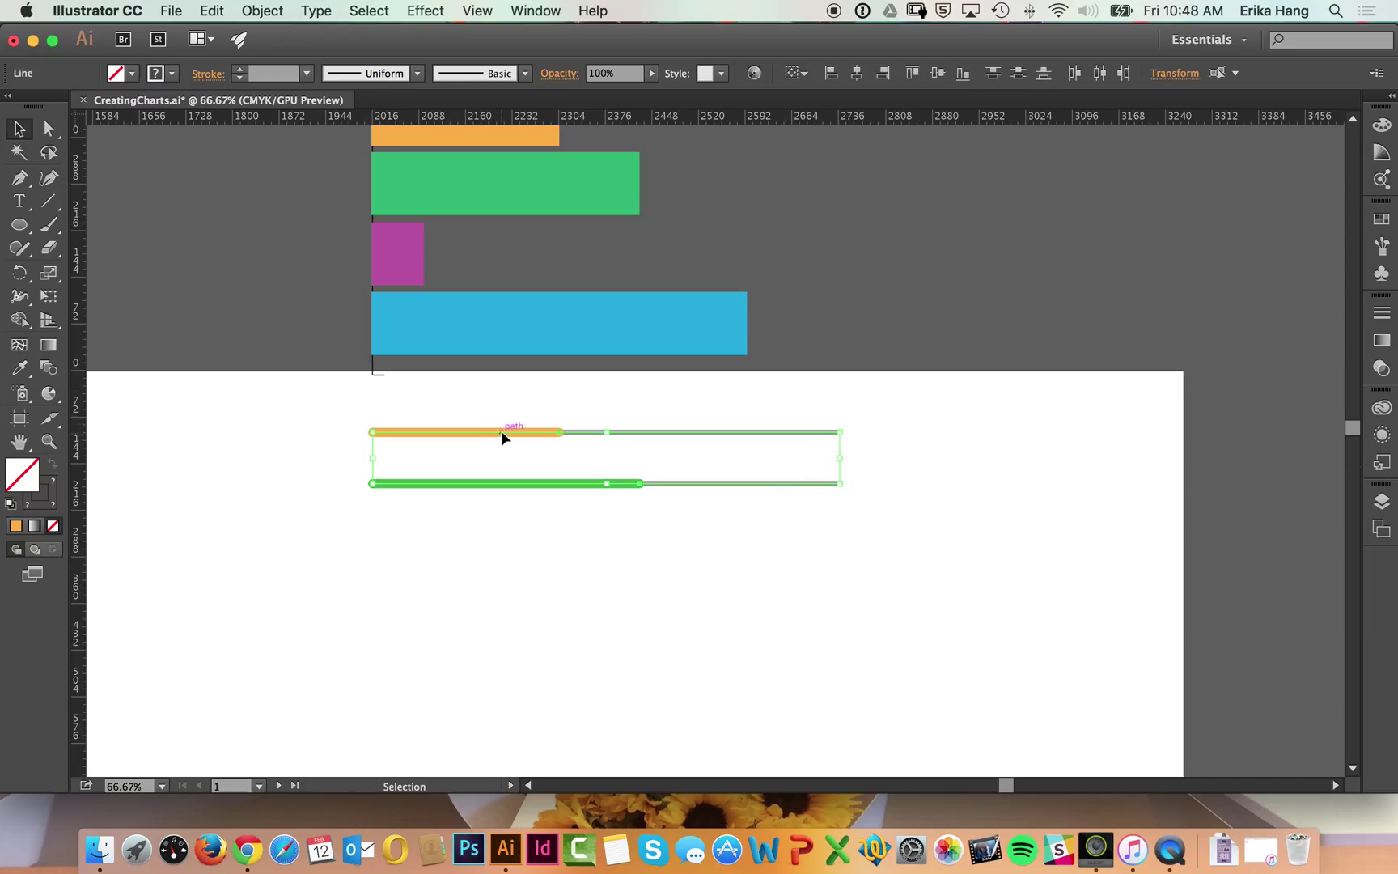
{"action": "left_click_drag", "start_coordinate": [501, 431], "coordinate": [484, 482]}
{"action": "left_click", "coordinate": [534, 446]}
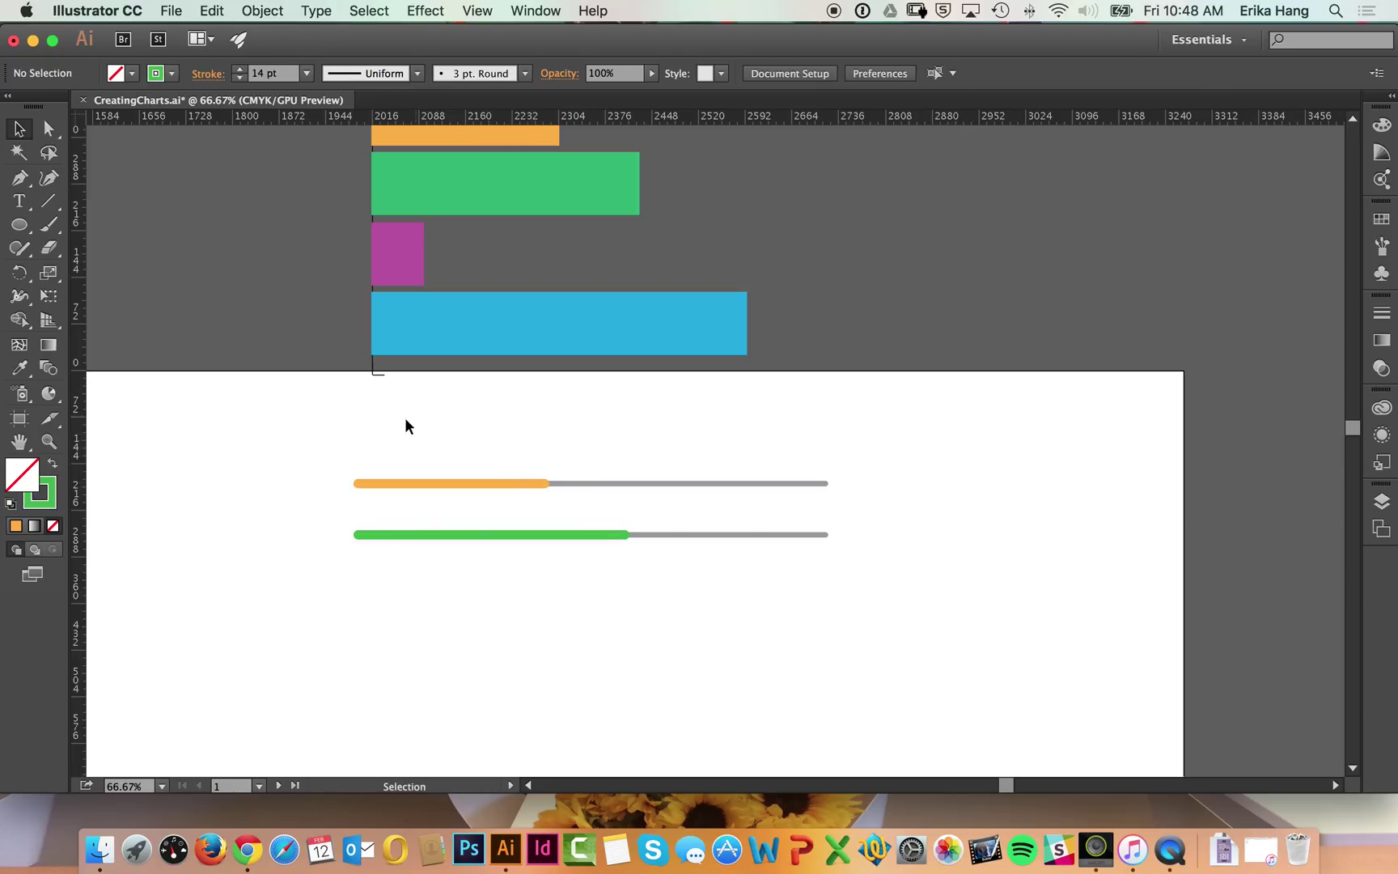
- Group the orange line with its grey line, and the green line with its grey line
{"action": "left_click_drag", "start_coordinate": [328, 454], "coordinate": [591, 506]}
{"action": "left_click", "coordinate": [468, 419]}
{"action": "left_click_drag", "start_coordinate": [317, 452], "coordinate": [603, 498]}
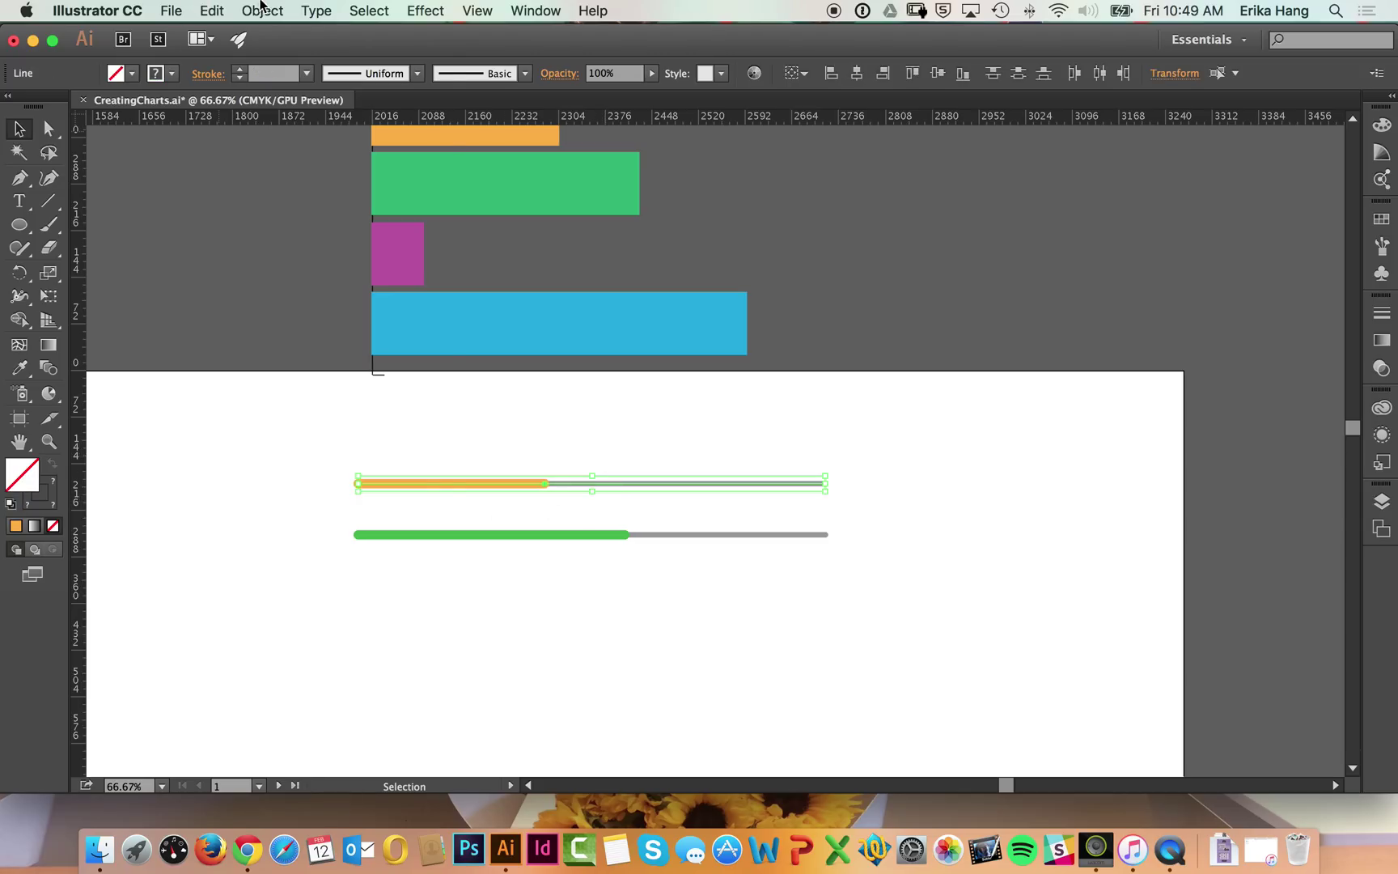
{"action": "left_click", "coordinate": [262, 10]}
{"action": "left_click", "coordinate": [275, 82]}
{"action": "left_click_drag", "start_coordinate": [317, 518], "coordinate": [718, 573]}
{"action": "left_click", "coordinate": [262, 10]}
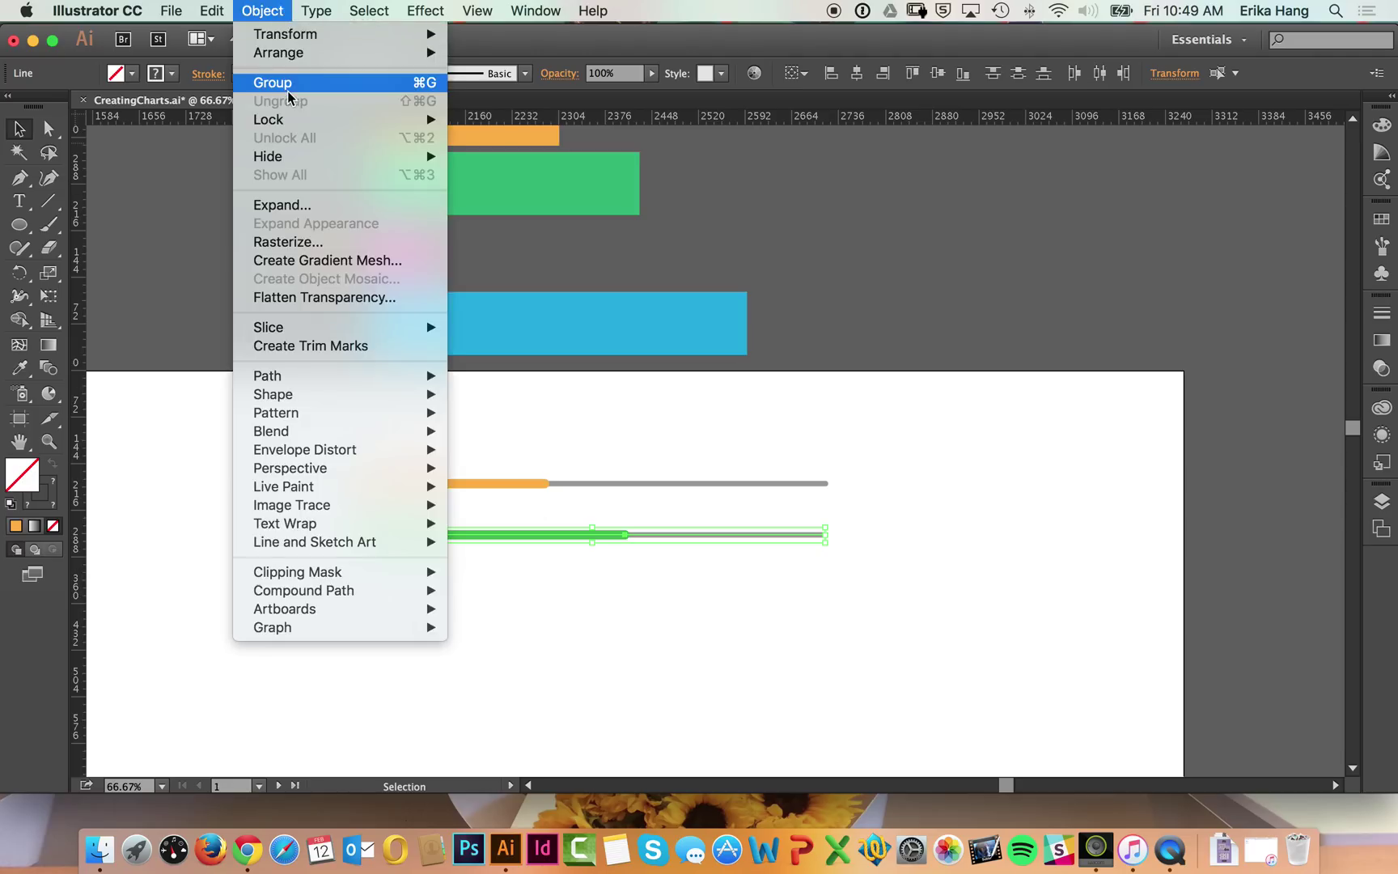
{"action": "left_click", "coordinate": [291, 84]}
{"action": "left_click", "coordinate": [455, 474]}
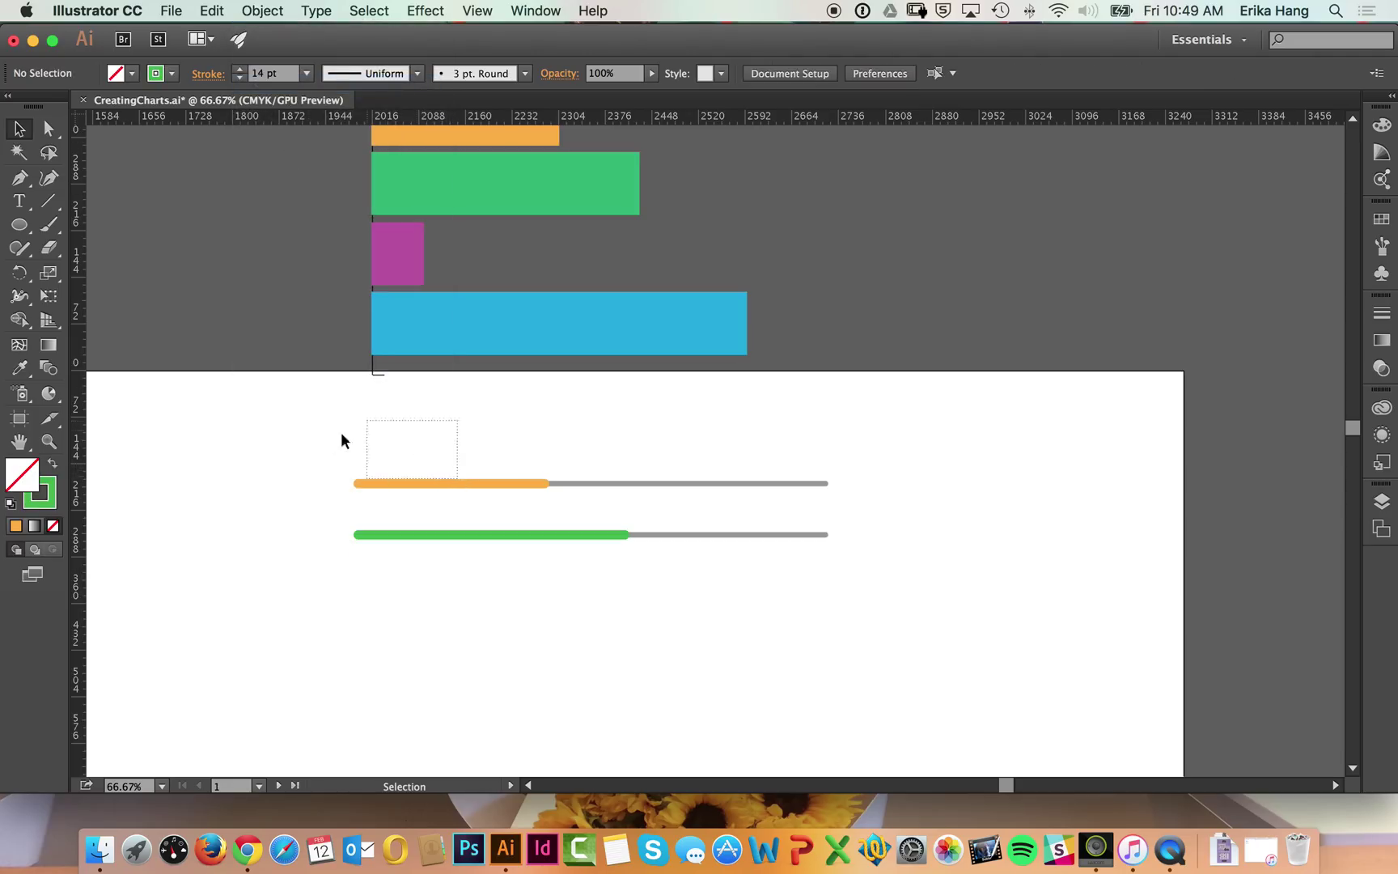
- Try moving the grouped orange bar and the separate green line away from their places, and undo these changes
{"action": "left_click_drag", "start_coordinate": [411, 483], "coordinate": [260, 408]}
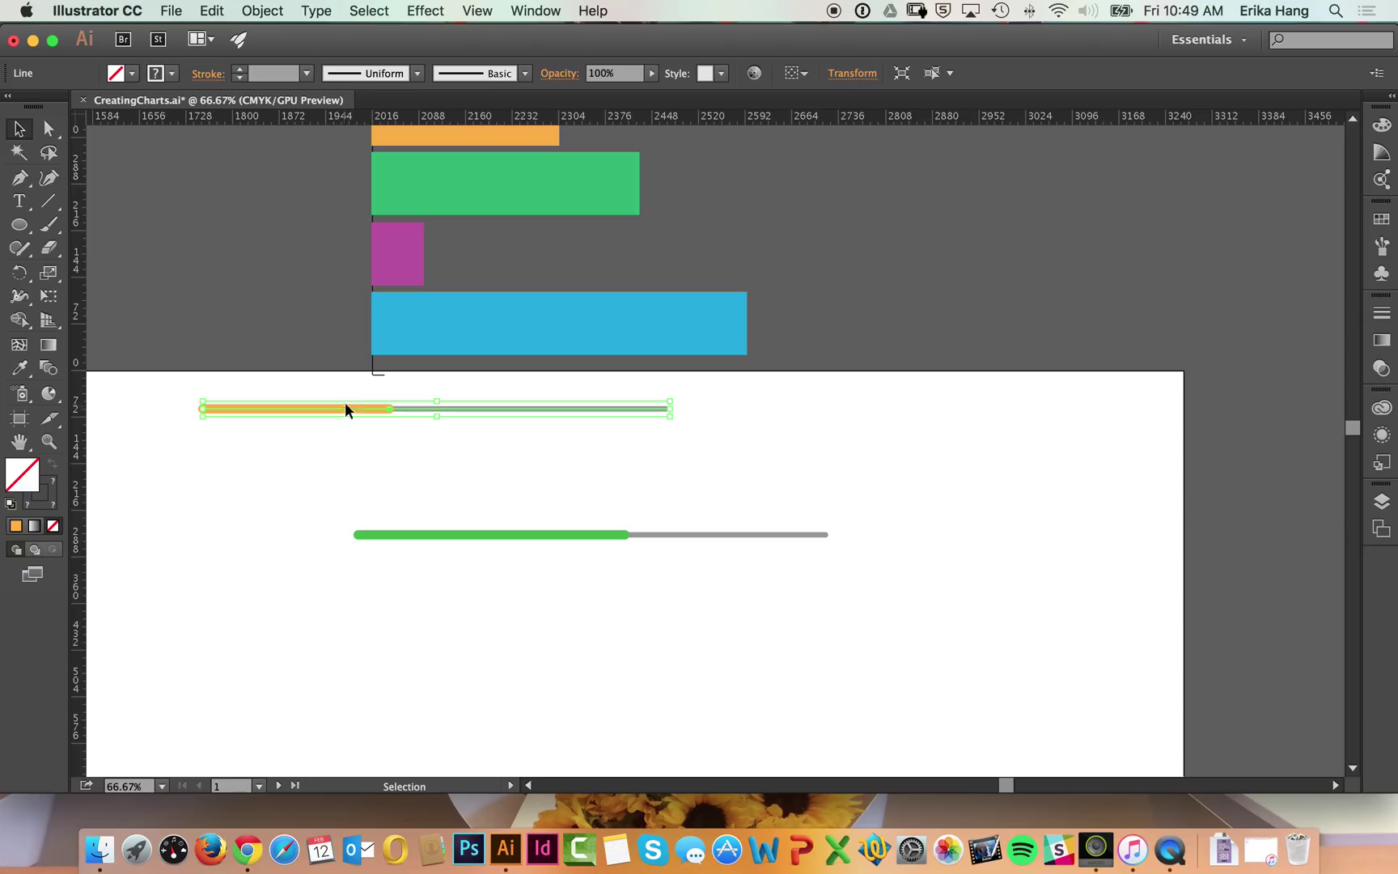
{"action": "left_click", "coordinate": [346, 425]}
{"action": "key", "text": "super+z"}
{"action": "key", "text": "super+z"}
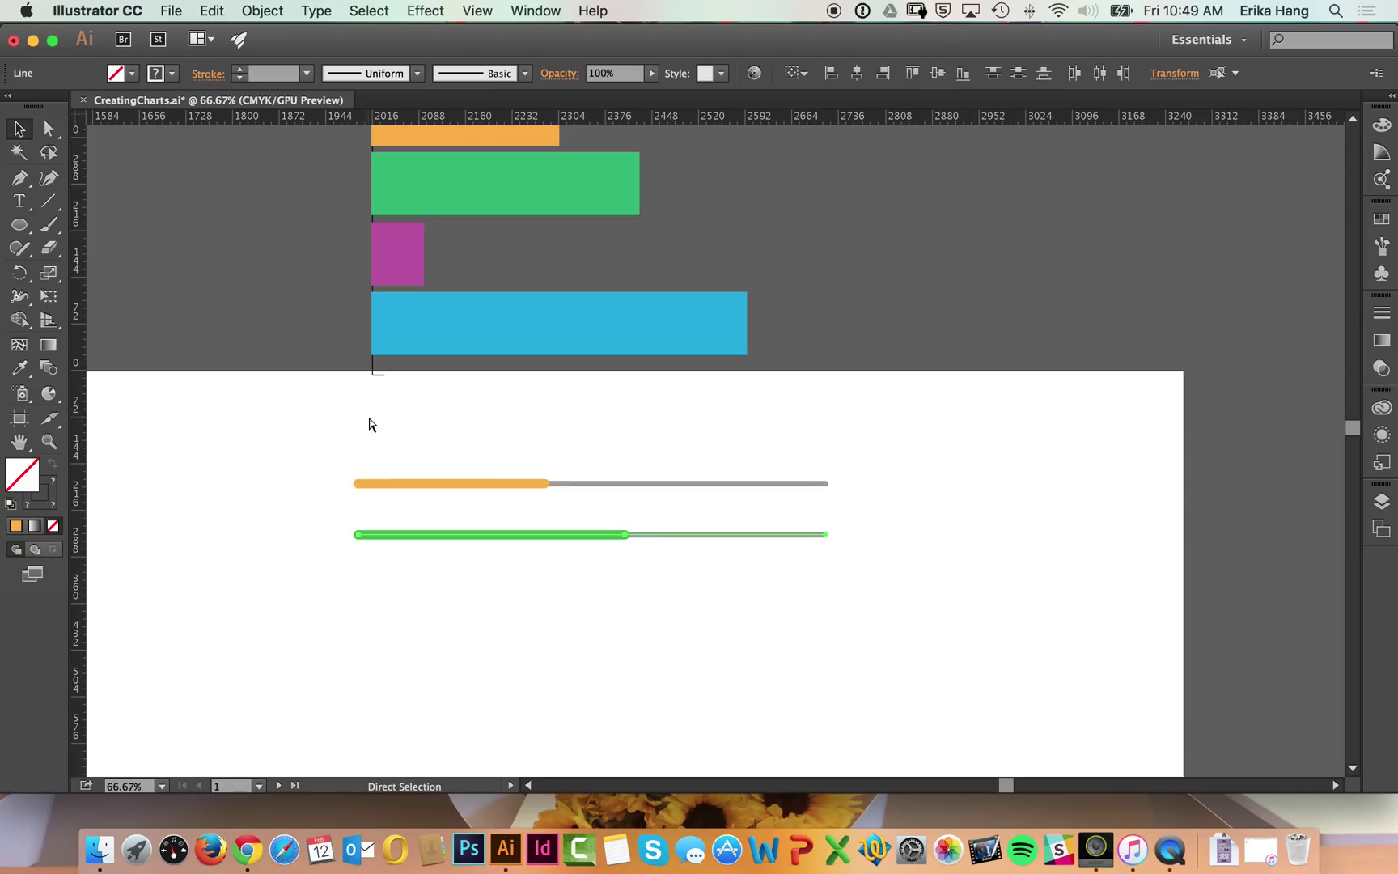
{"action": "left_click", "coordinate": [381, 421]}
{"action": "left_click", "coordinate": [454, 534]}
{"action": "left_click_drag", "start_coordinate": [455, 534], "coordinate": [267, 340]}
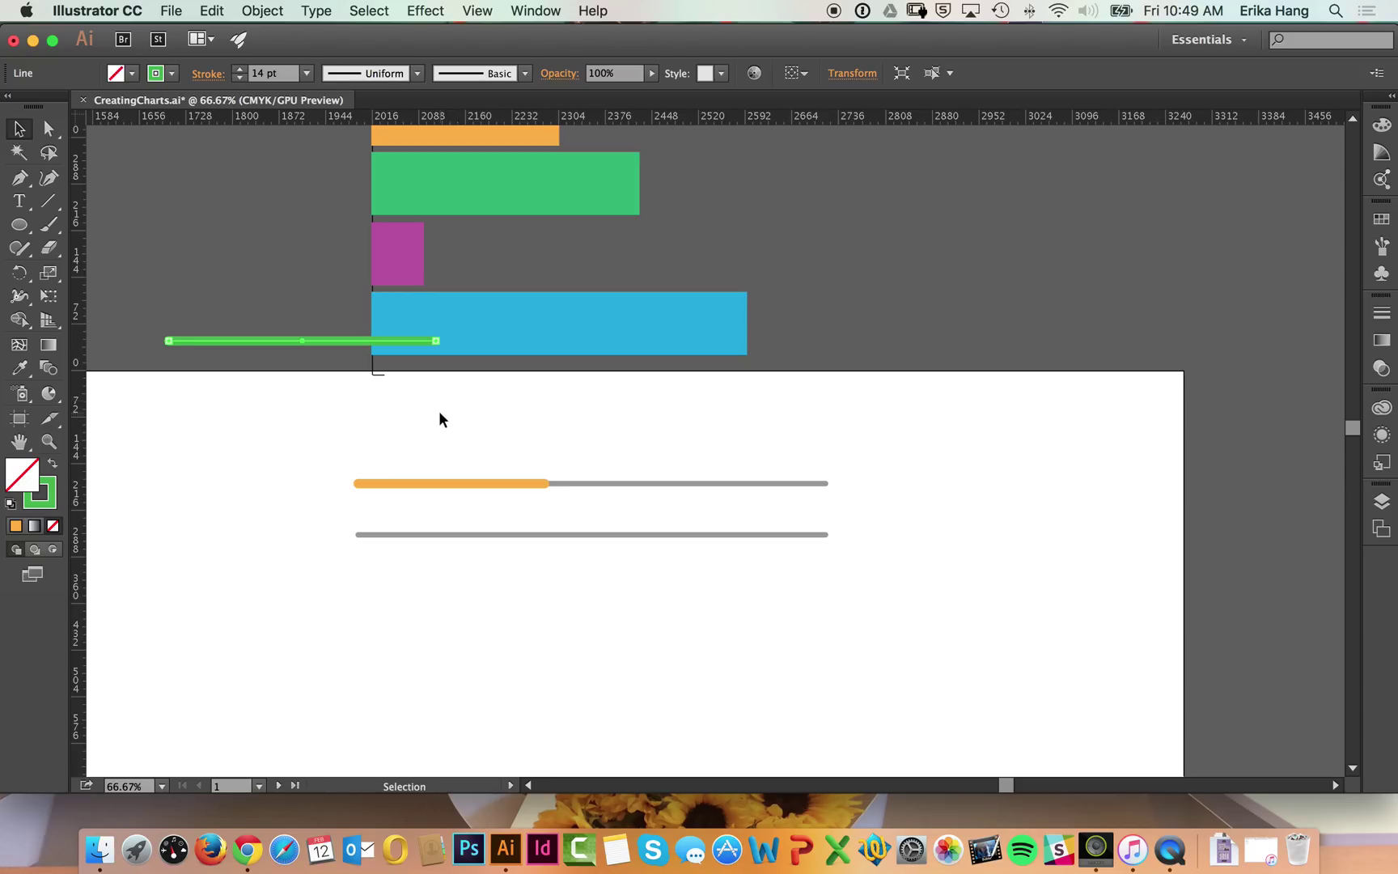
{"action": "key", "text": "super+z"}
- Group the green line and its grey line again, and regroup the orange line with its grey line
{"action": "left_click", "coordinate": [311, 522]}
{"action": "left_click", "coordinate": [466, 540]}
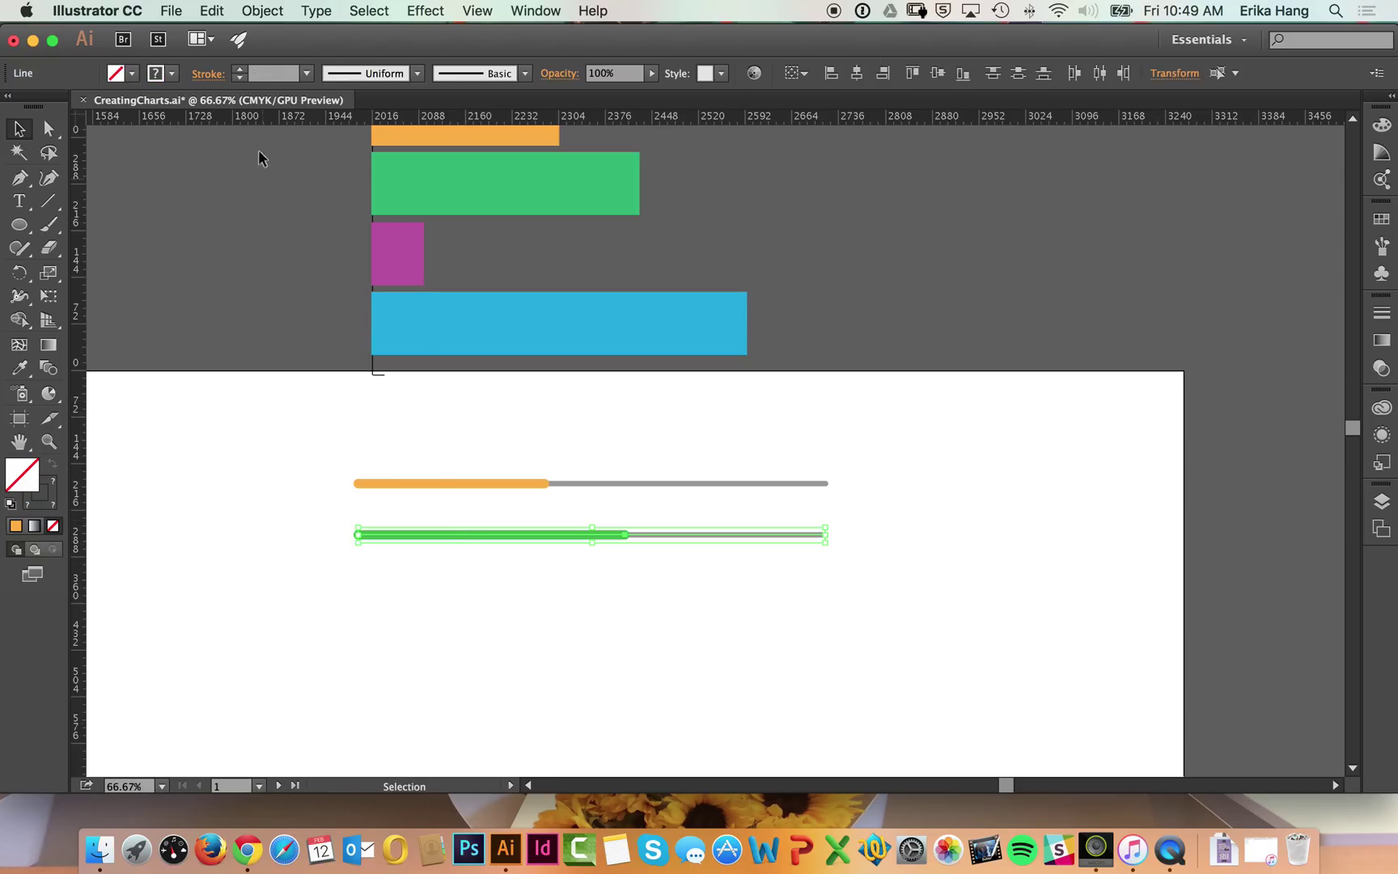
{"action": "left_click", "coordinate": [261, 11]}
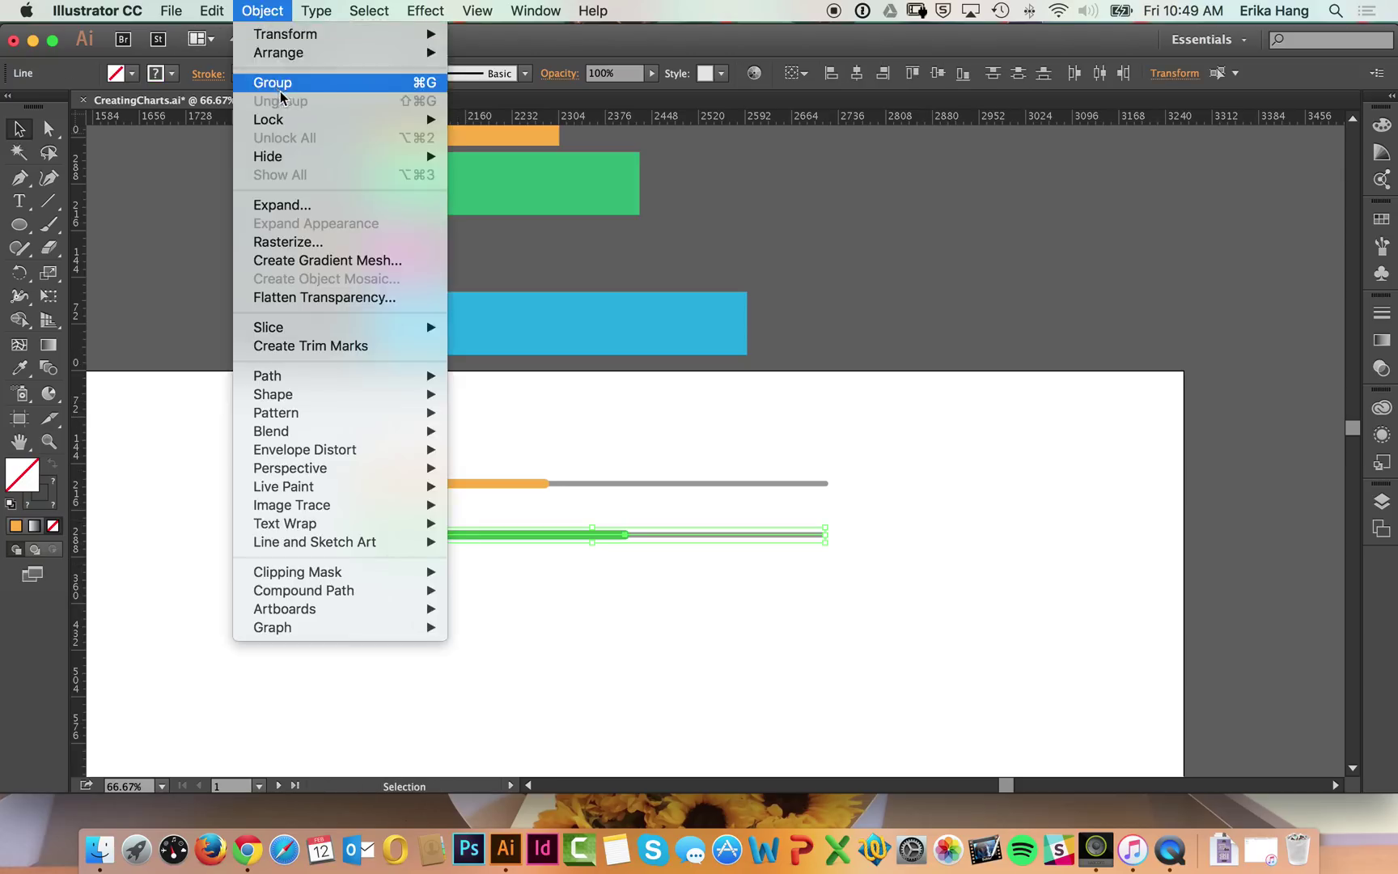
{"action": "left_click", "coordinate": [279, 84]}
{"action": "left_click_drag", "start_coordinate": [337, 441], "coordinate": [567, 509]}
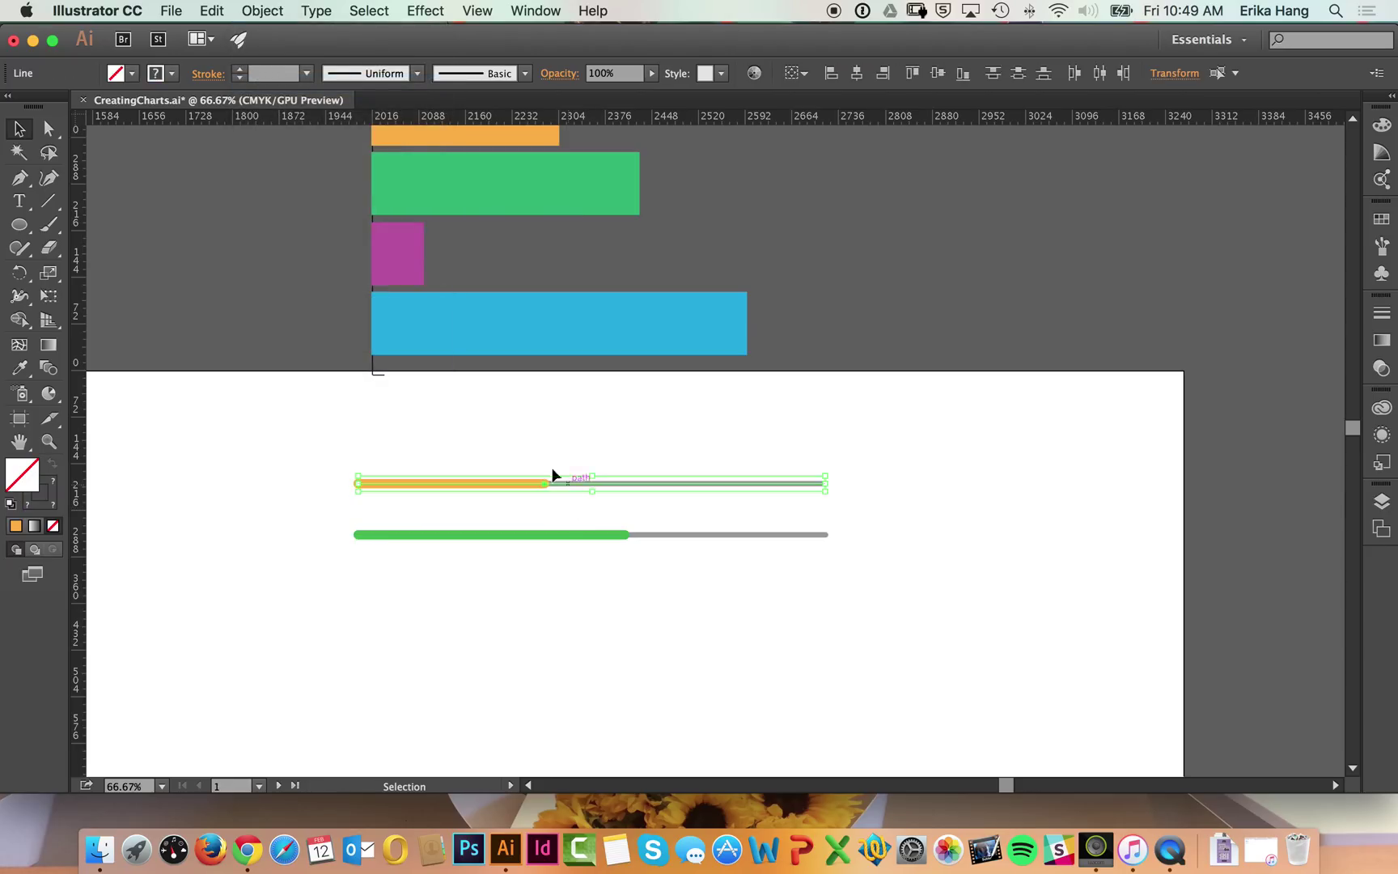
{"action": "left_click", "coordinate": [261, 10]}
{"action": "left_click", "coordinate": [279, 82]}
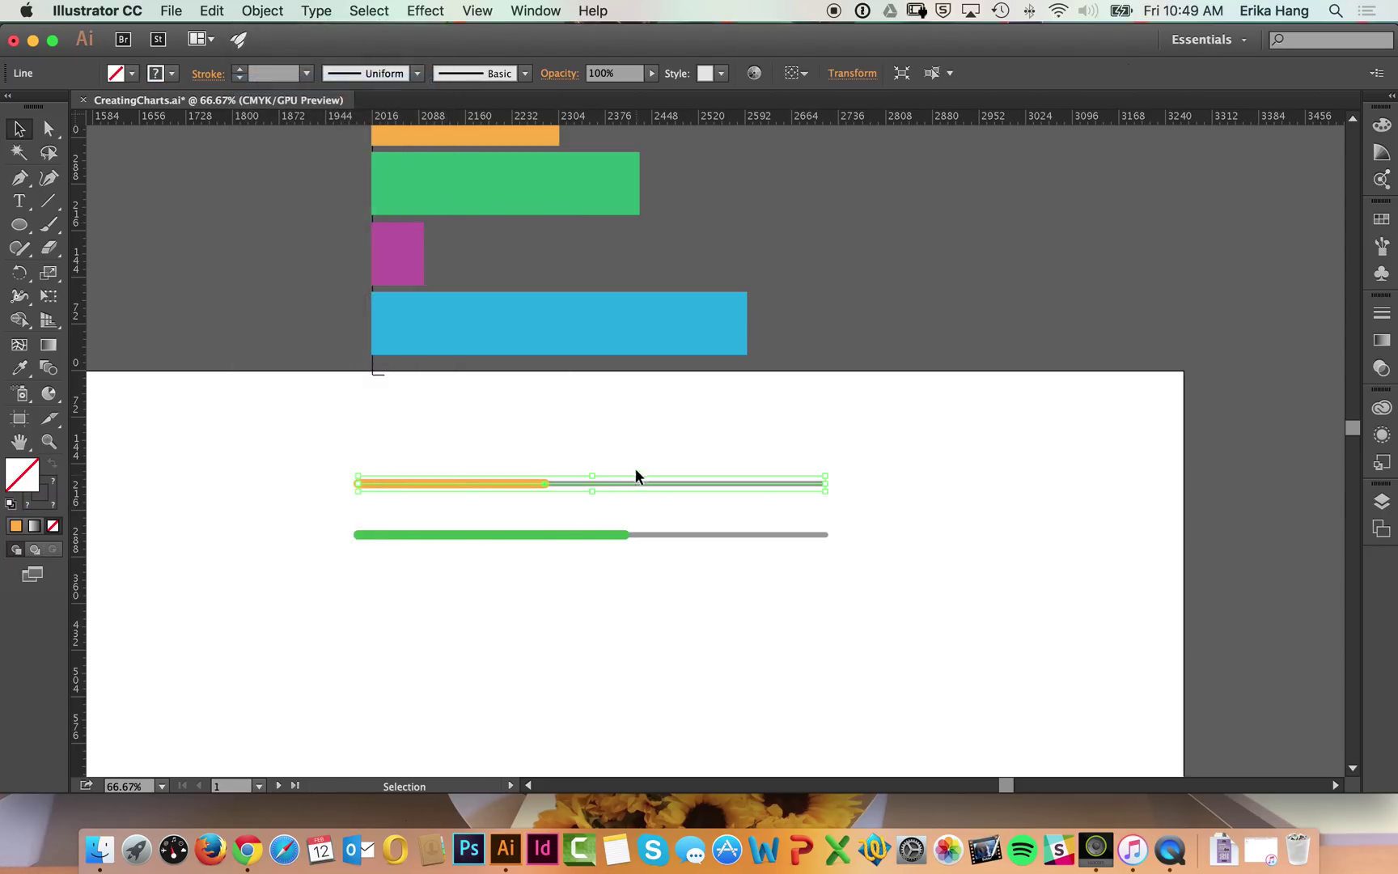
{"action": "left_click", "coordinate": [645, 452]}
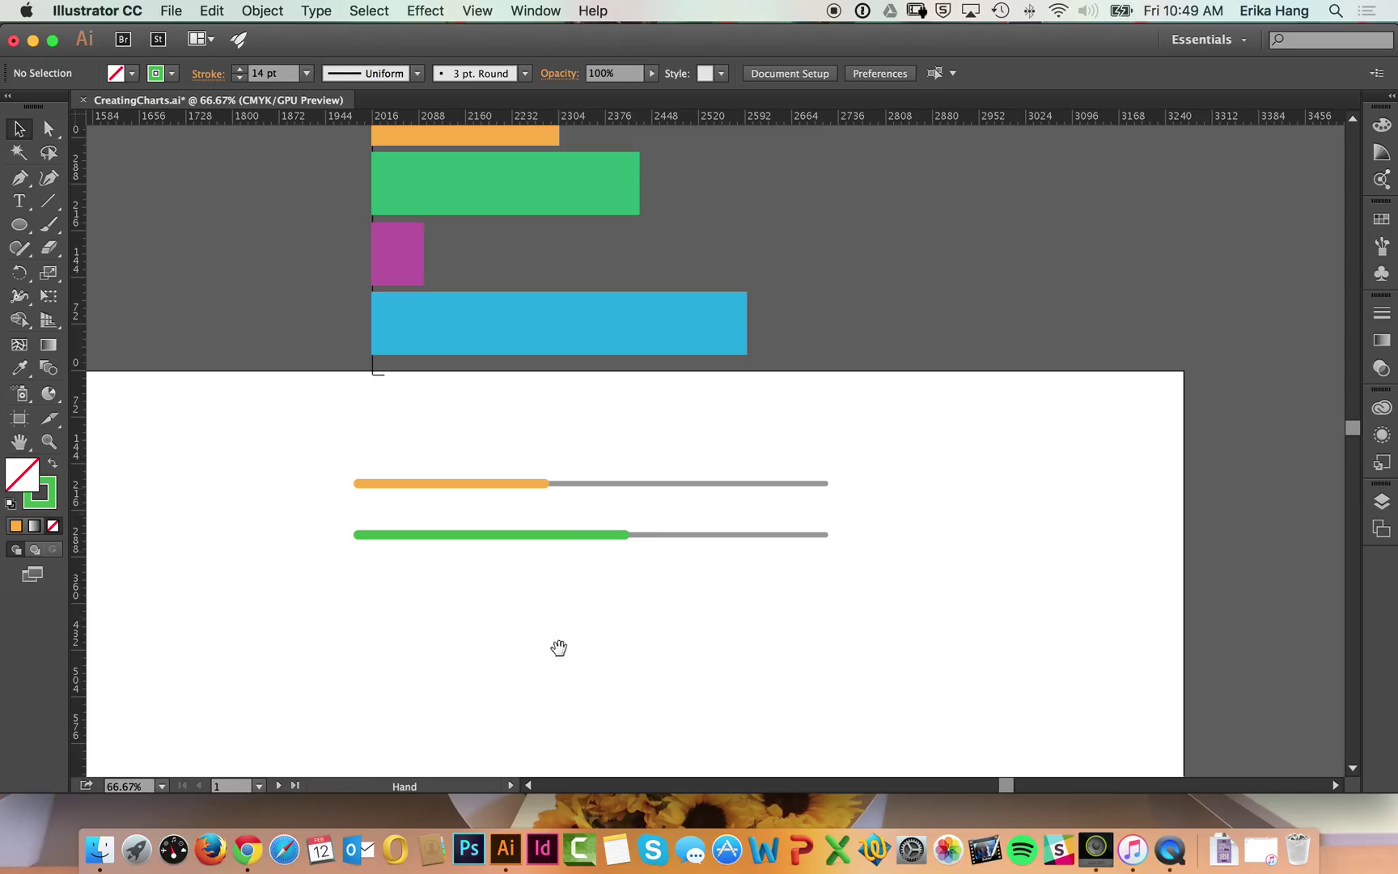
- Draw a square about 57 px wide beside the left end of the orange bar
{"action": "scroll", "coordinate": [559, 649], "scroll_direction": "down", "scroll_amount": 10}
{"action": "scroll", "coordinate": [481, 502], "scroll_direction": "up", "scroll_amount": 8}
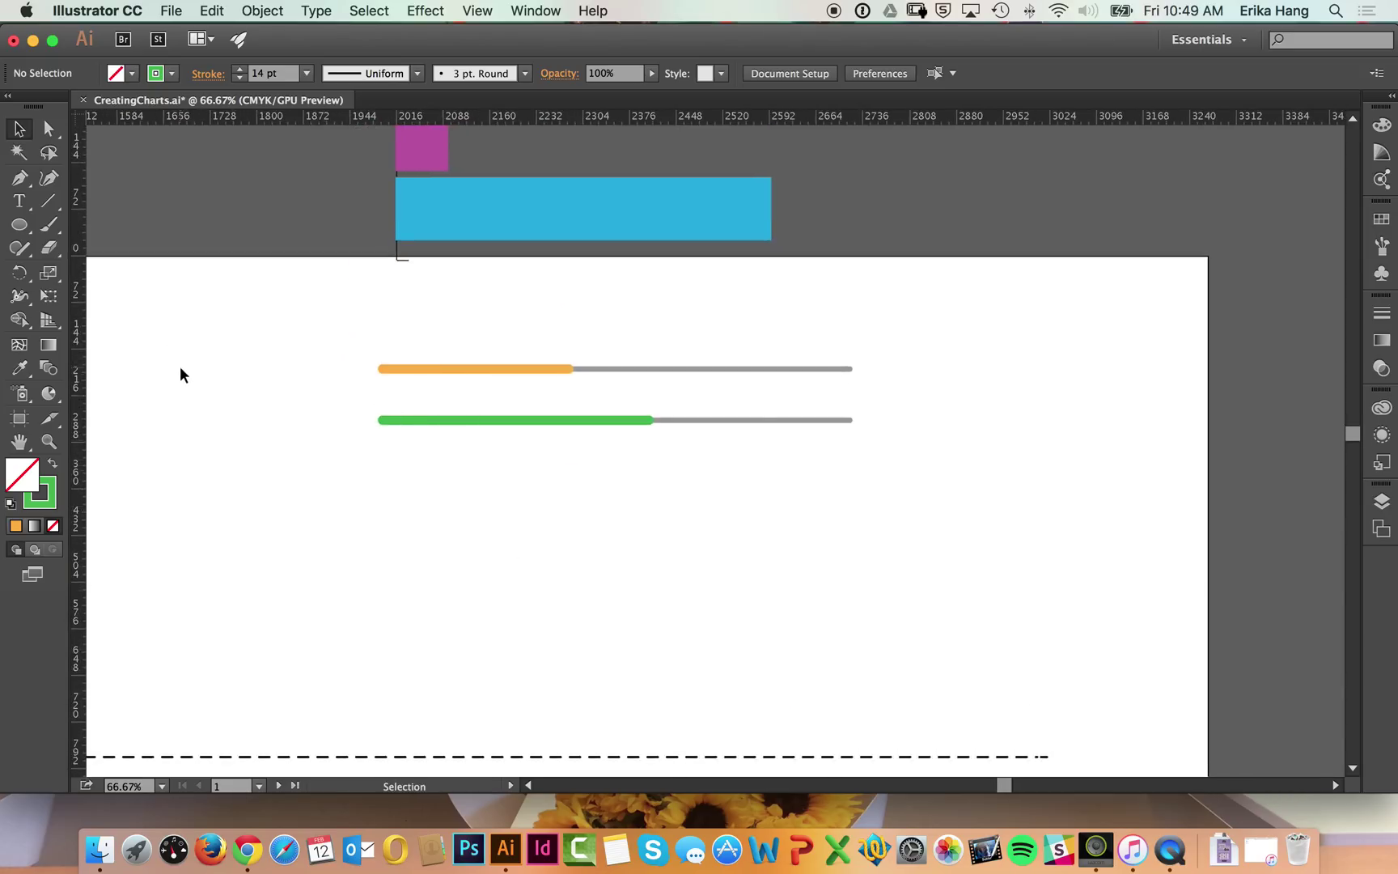
{"action": "left_click", "coordinate": [23, 226]}
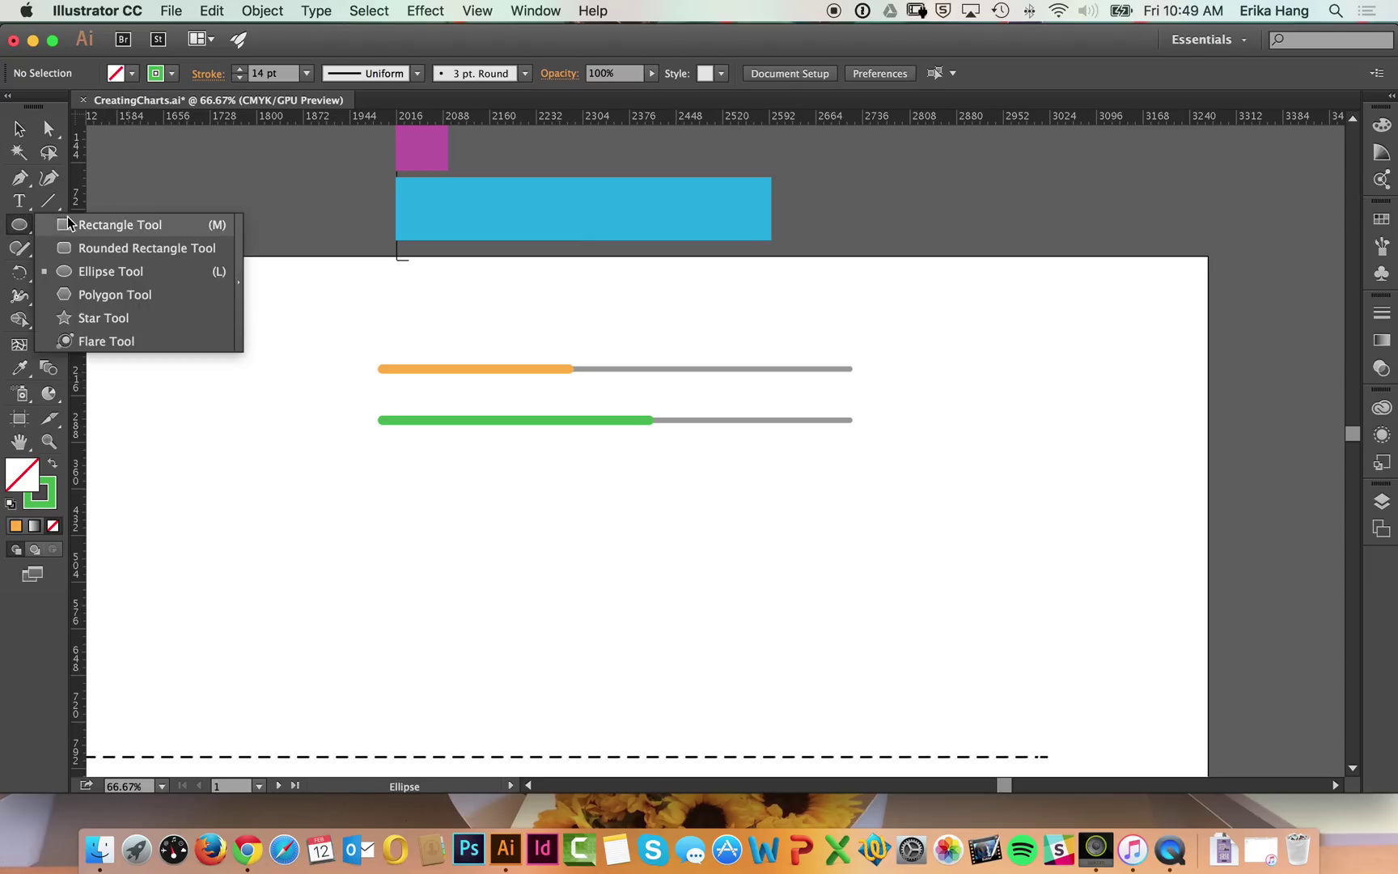
{"action": "left_click", "coordinate": [27, 232]}
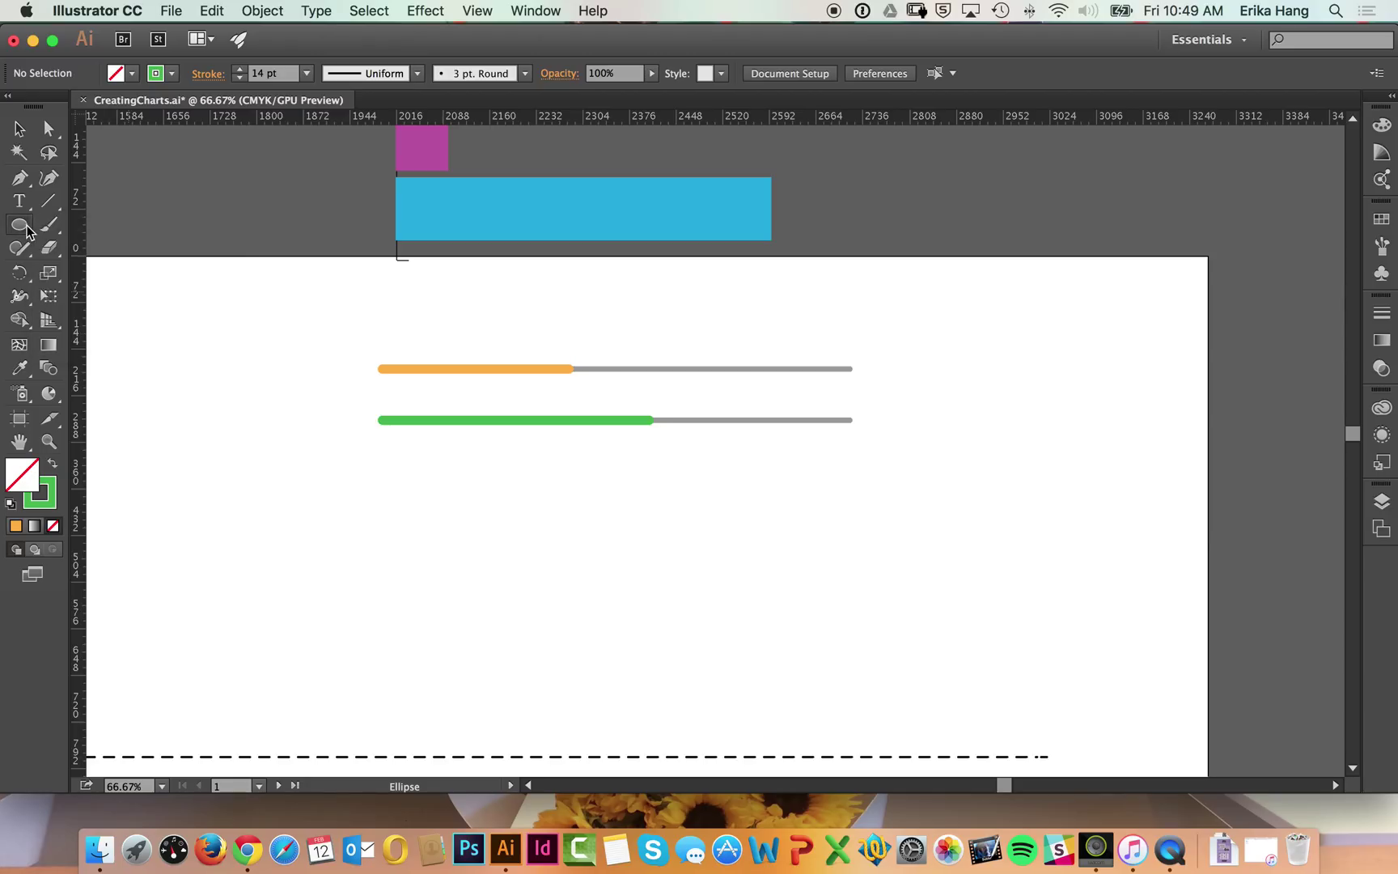
{"action": "left_click", "coordinate": [27, 232]}
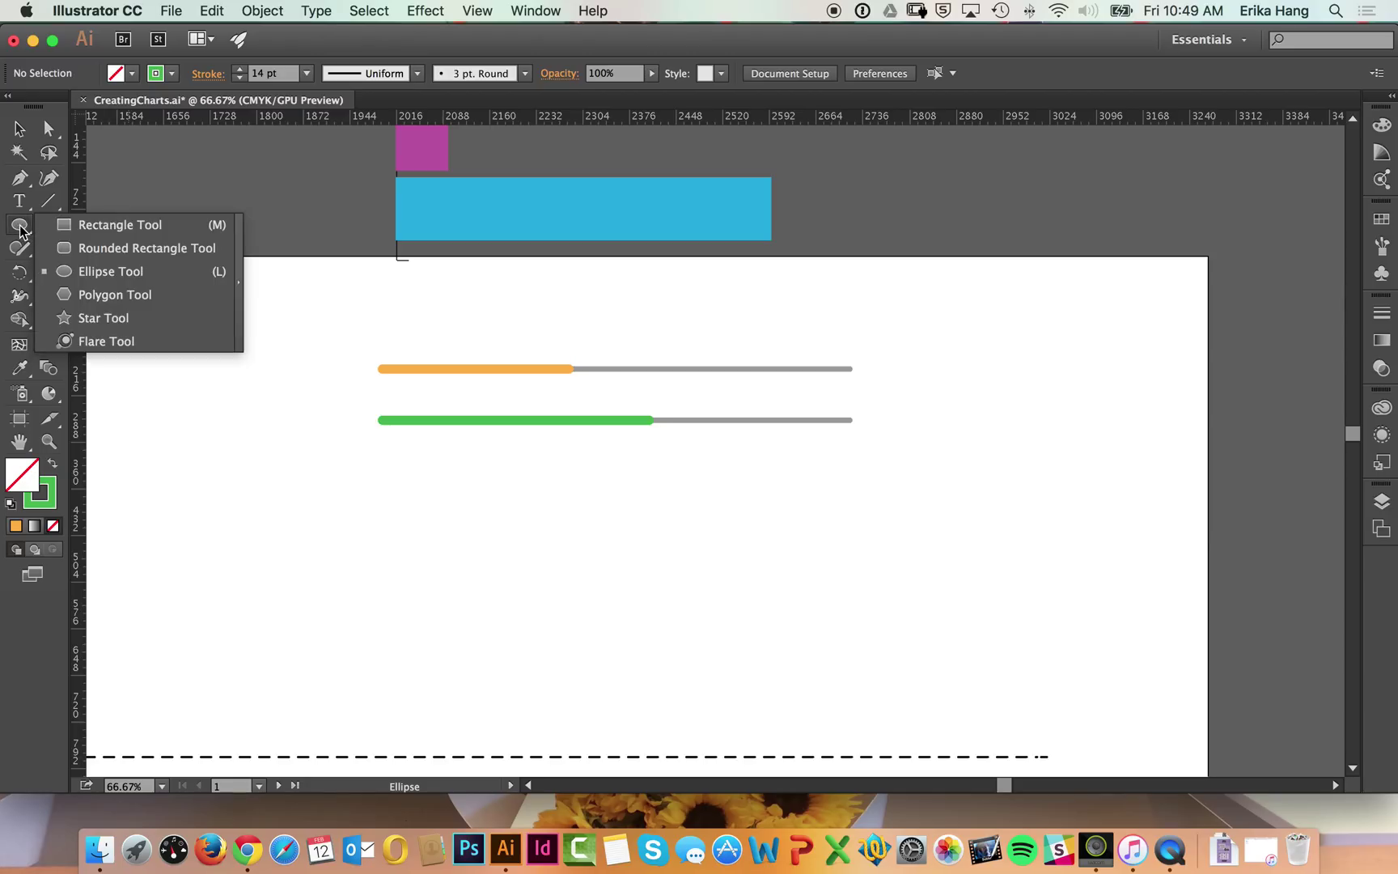
{"action": "left_click", "coordinate": [73, 225]}
{"action": "left_click_drag", "start_coordinate": [313, 344], "coordinate": [353, 380]}
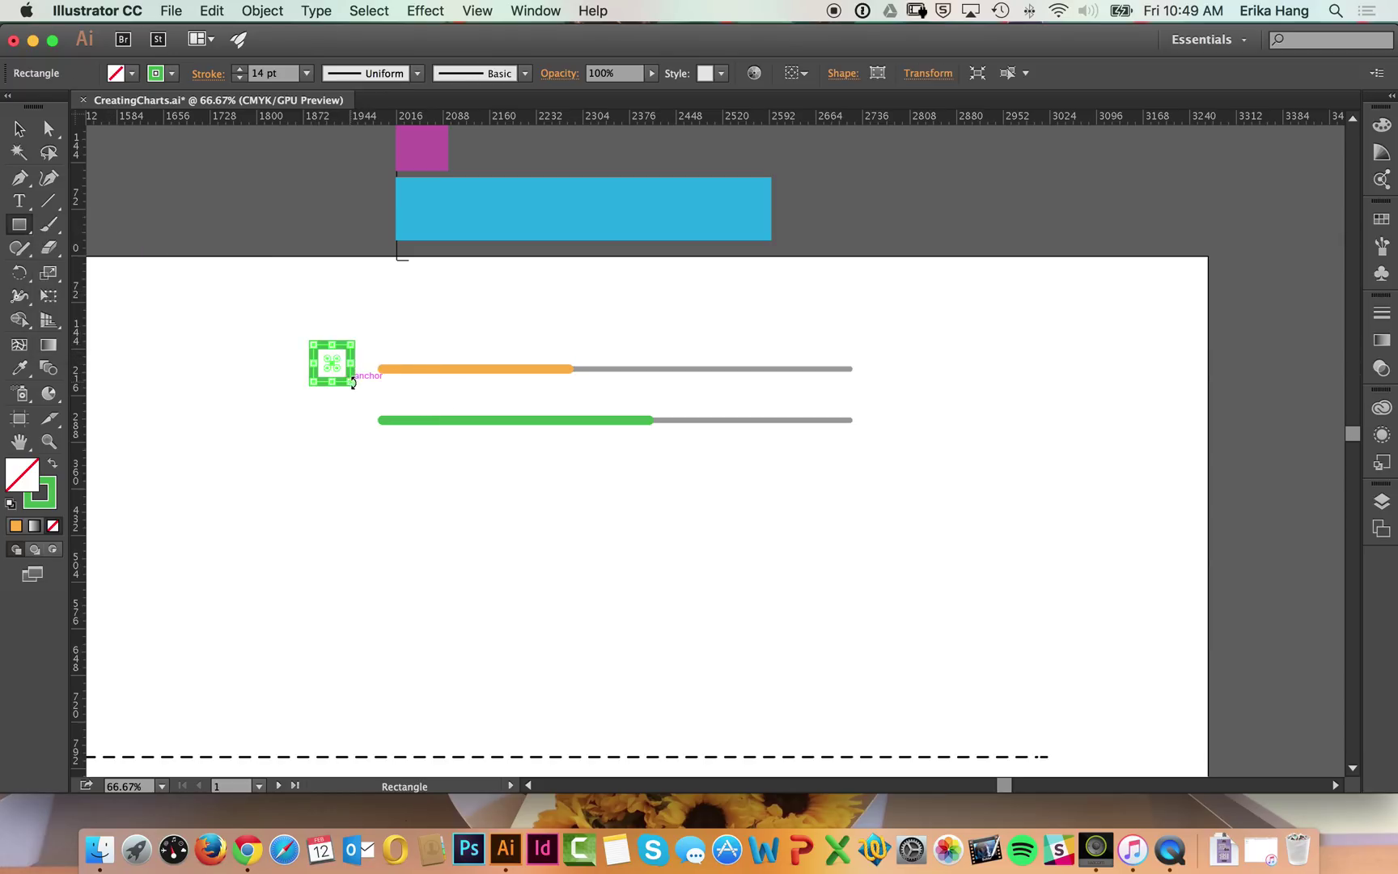
- Give the square the same grey fill as the lines and no stroke, and deselect it
{"action": "left_click", "coordinate": [132, 74]}
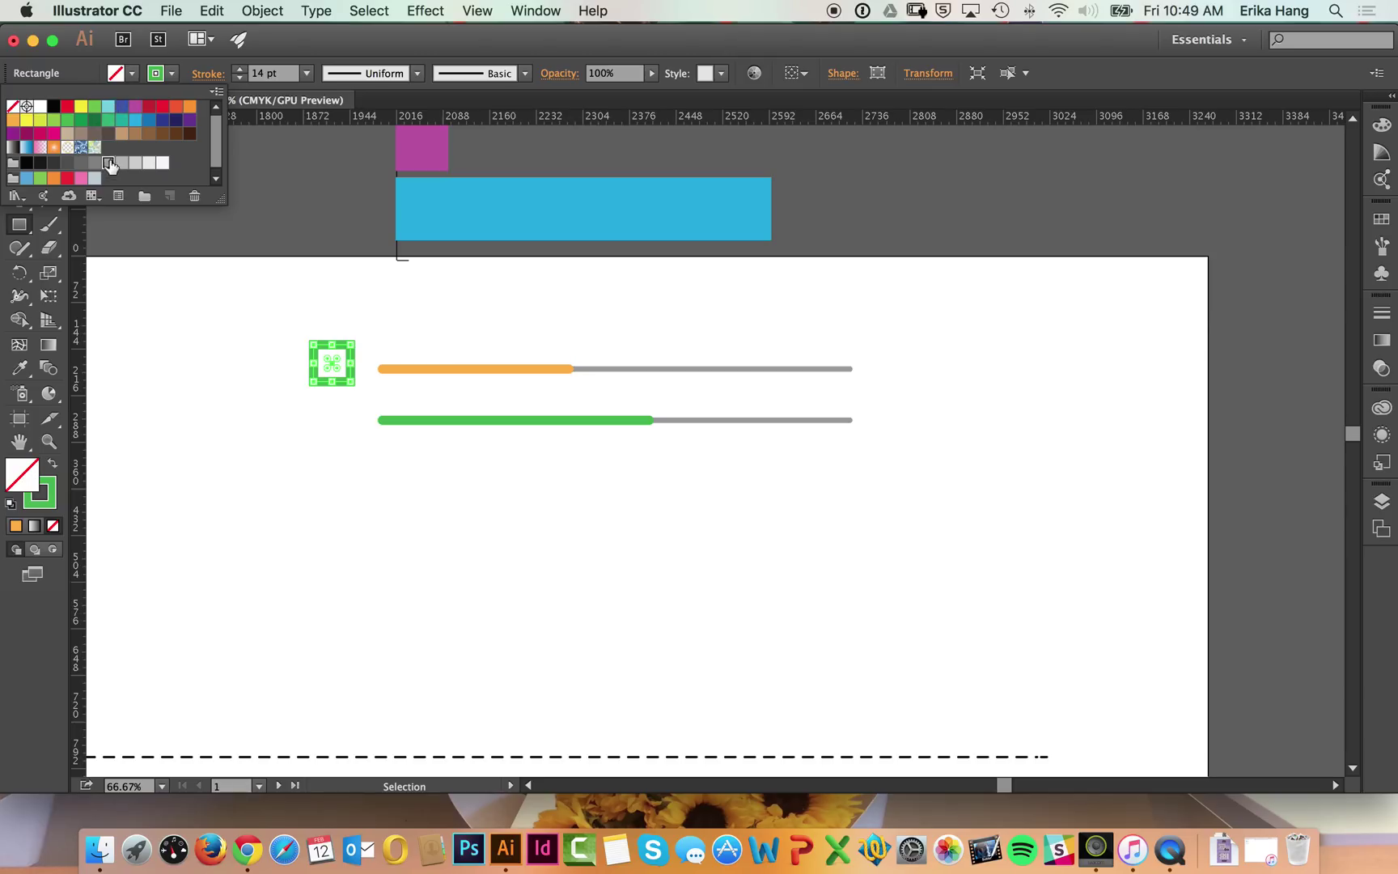
{"action": "left_click", "coordinate": [108, 162]}
{"action": "left_click", "coordinate": [173, 74]}
{"action": "left_click", "coordinate": [173, 74]}
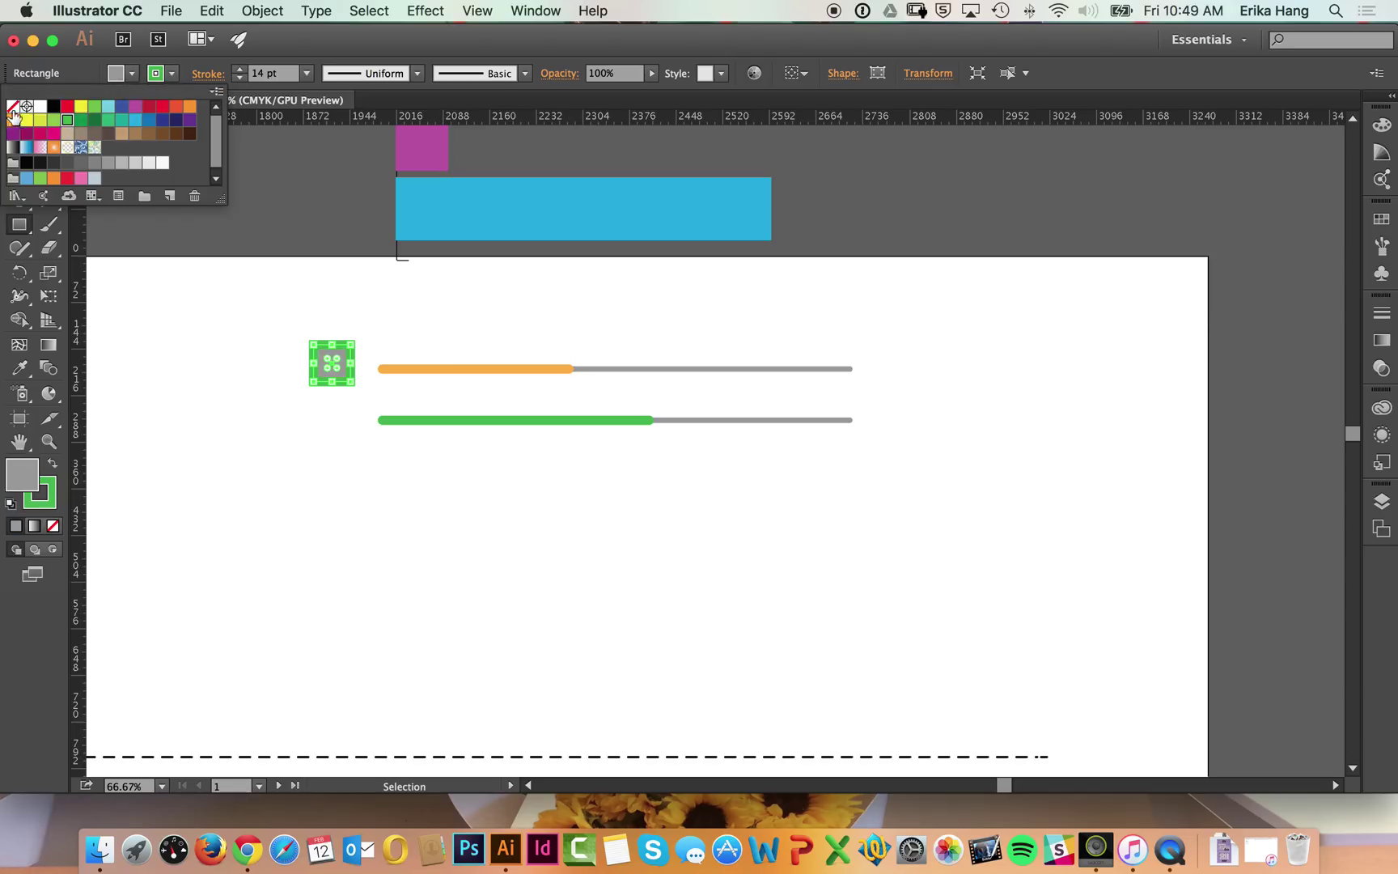
{"action": "left_click", "coordinate": [13, 106]}
{"action": "left_click", "coordinate": [88, 64]}
{"action": "left_click", "coordinate": [24, 130]}
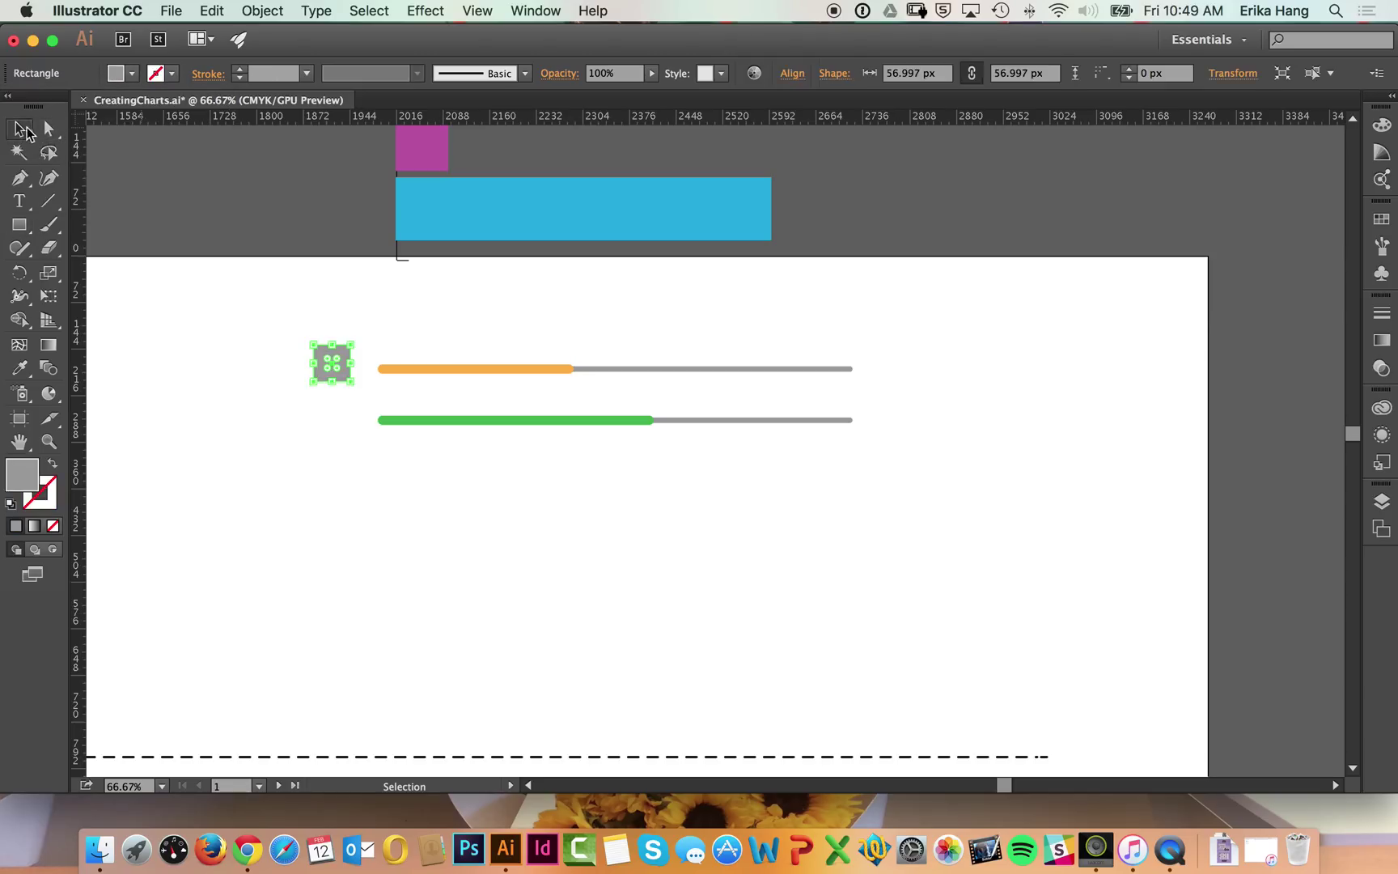
{"action": "left_click", "coordinate": [340, 325]}
- Draw a small grey triangle with the Polygon tool set to three sides, pointing from the square towards the orange bar, and deselect it
{"action": "left_click_drag", "start_coordinate": [29, 227], "coordinate": [116, 300]}
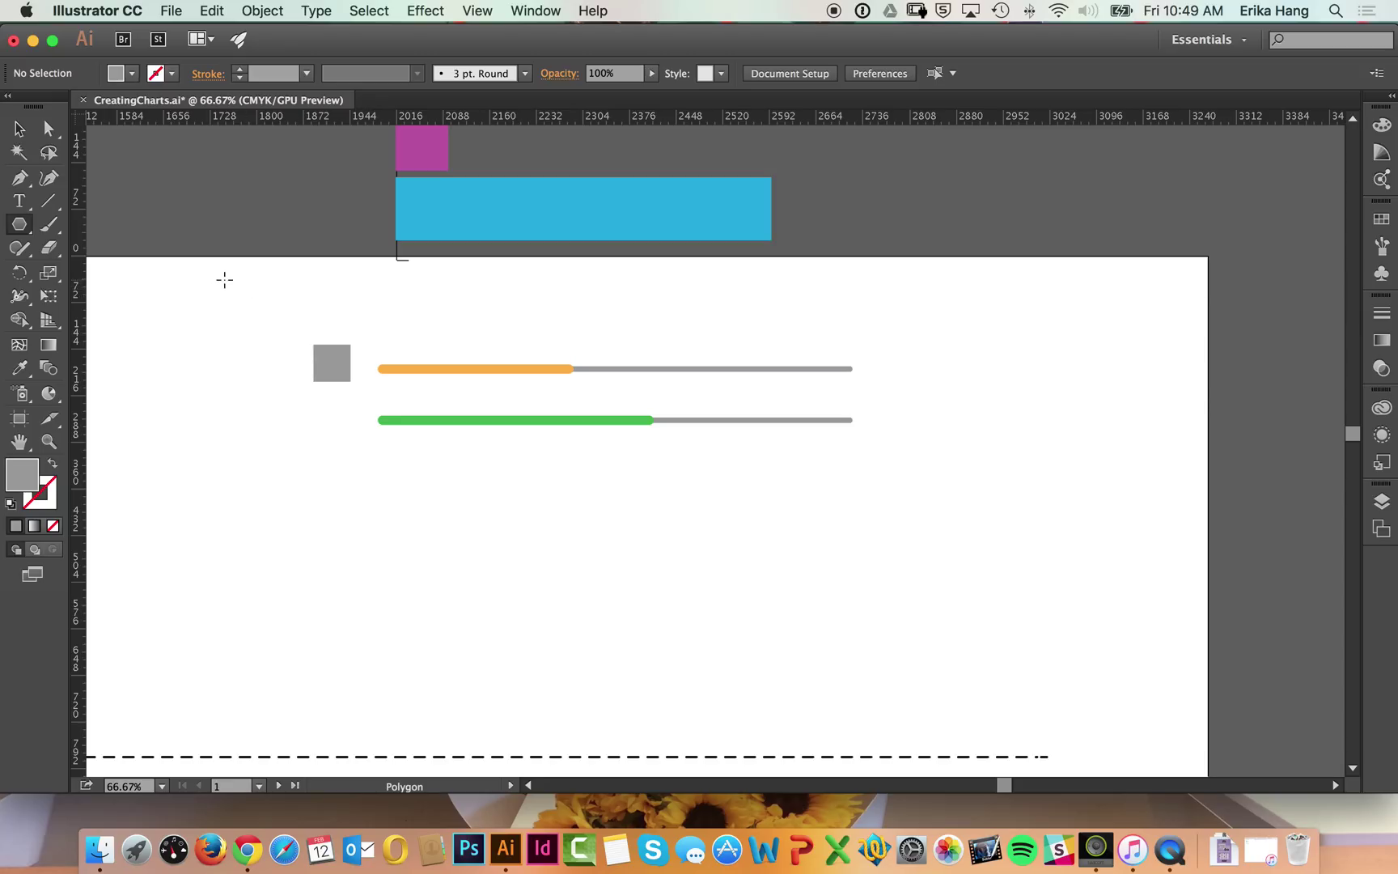
{"action": "left_click_drag", "start_coordinate": [207, 271], "coordinate": [367, 362]}
{"action": "key", "text": "Up"}
{"action": "key", "text": "Up"}
{"action": "key", "text": "Up"}
{"action": "key", "text": "Up"}
{"action": "key", "text": "Up"}
{"action": "key", "text": "Up"}
{"action": "key", "text": "Up"}
{"action": "key", "text": "Up"}
{"action": "key", "text": "Down"}
{"action": "key", "text": "Down"}
{"action": "key", "text": "Down"}
{"action": "key", "text": "Down"}
{"action": "key", "text": "Down"}
{"action": "key", "text": "Down"}
{"action": "key", "text": "Down"}
{"action": "key", "text": "Down"}
{"action": "key", "text": "Down"}
{"action": "key", "text": "Down"}
{"action": "key", "text": "Down"}
{"action": "key", "text": "Up"}
{"action": "key", "text": "Up"}
{"action": "key", "text": "Up"}
{"action": "key", "text": "Up"}
{"action": "key", "text": "Down"}
{"action": "key", "text": "Down"}
{"action": "key", "text": "Down"}
{"action": "key", "text": "Down"}
{"action": "key", "text": "Up"}
{"action": "key", "text": "Up"}
{"action": "key", "text": "Up"}
{"action": "key", "text": "Up"}
{"action": "key", "text": "Up"}
{"action": "key", "text": "Down"}
{"action": "key", "text": "Down"}
{"action": "key", "text": "Down"}
{"action": "key", "text": "Down"}
{"action": "key", "text": "Down"}
{"action": "key", "text": "Up"}
{"action": "key", "text": "Up"}
{"action": "key", "text": "Up"}
{"action": "key", "text": "Up"}
{"action": "key", "text": "Up"}
{"action": "key", "text": "Down"}
{"action": "key", "text": "Down"}
{"action": "key", "text": "Down"}
{"action": "key", "text": "Down"}
{"action": "key", "text": "Down"}
{"action": "left_click", "coordinate": [19, 128]}
{"action": "left_click", "coordinate": [259, 257]}
{"action": "left_click", "coordinate": [398, 334]}
{"action": "left_click", "coordinate": [415, 327]}
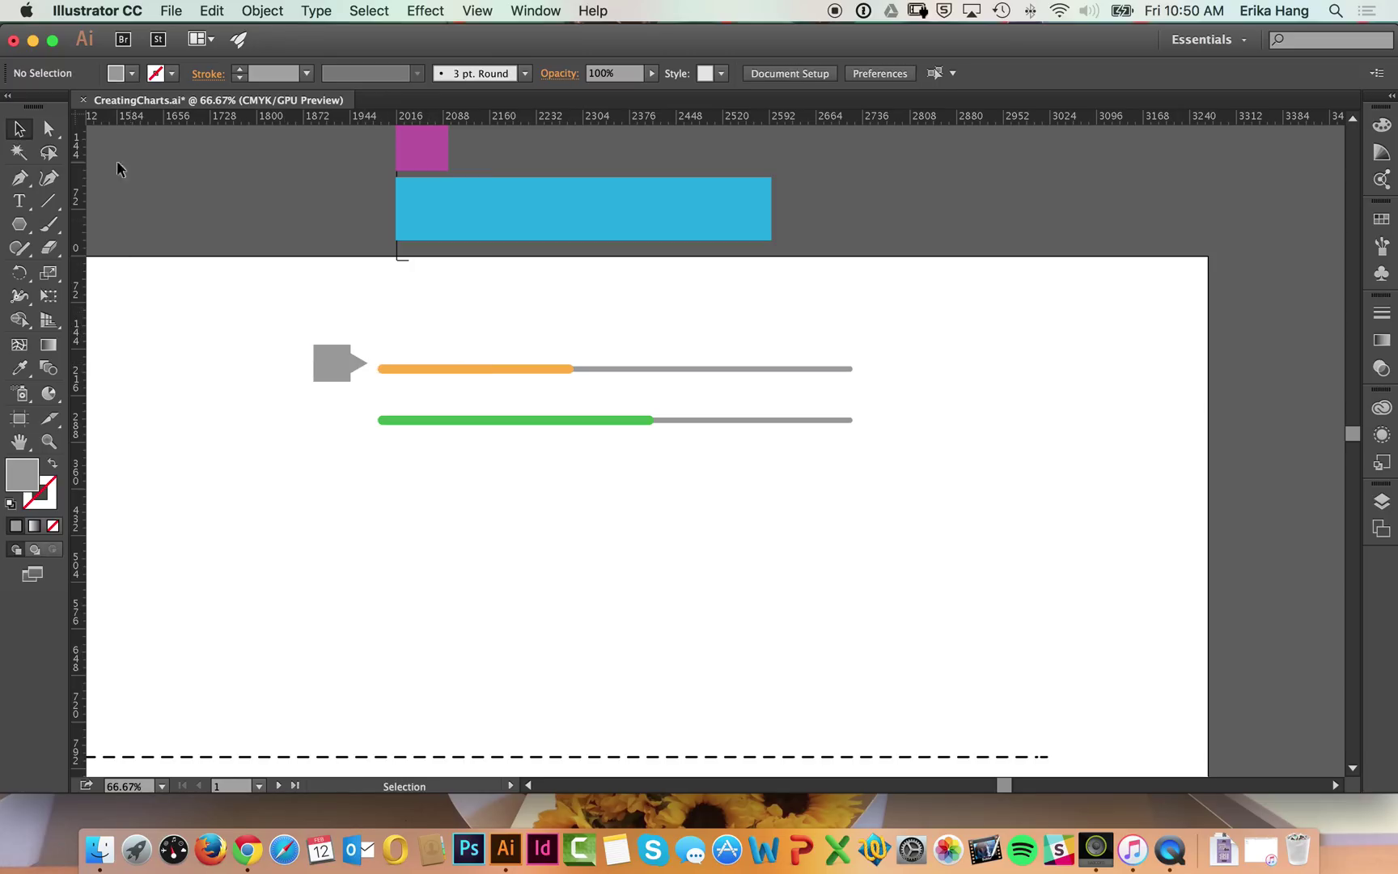
- Add the text "13%" in the blank area above the grey square and set its font size to 21 pt
{"action": "left_click", "coordinate": [19, 201]}
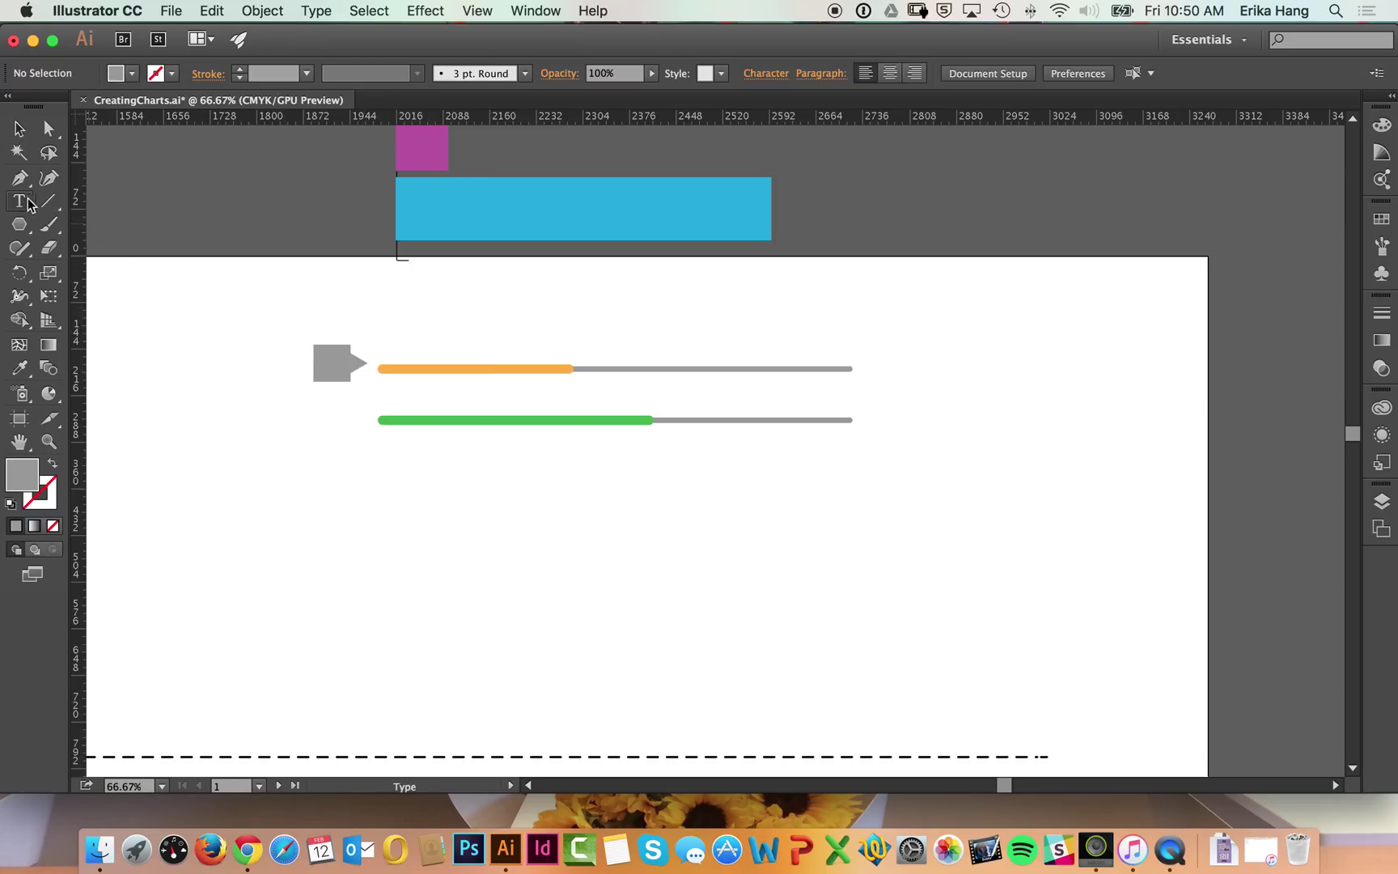
{"action": "left_click", "coordinate": [233, 272]}
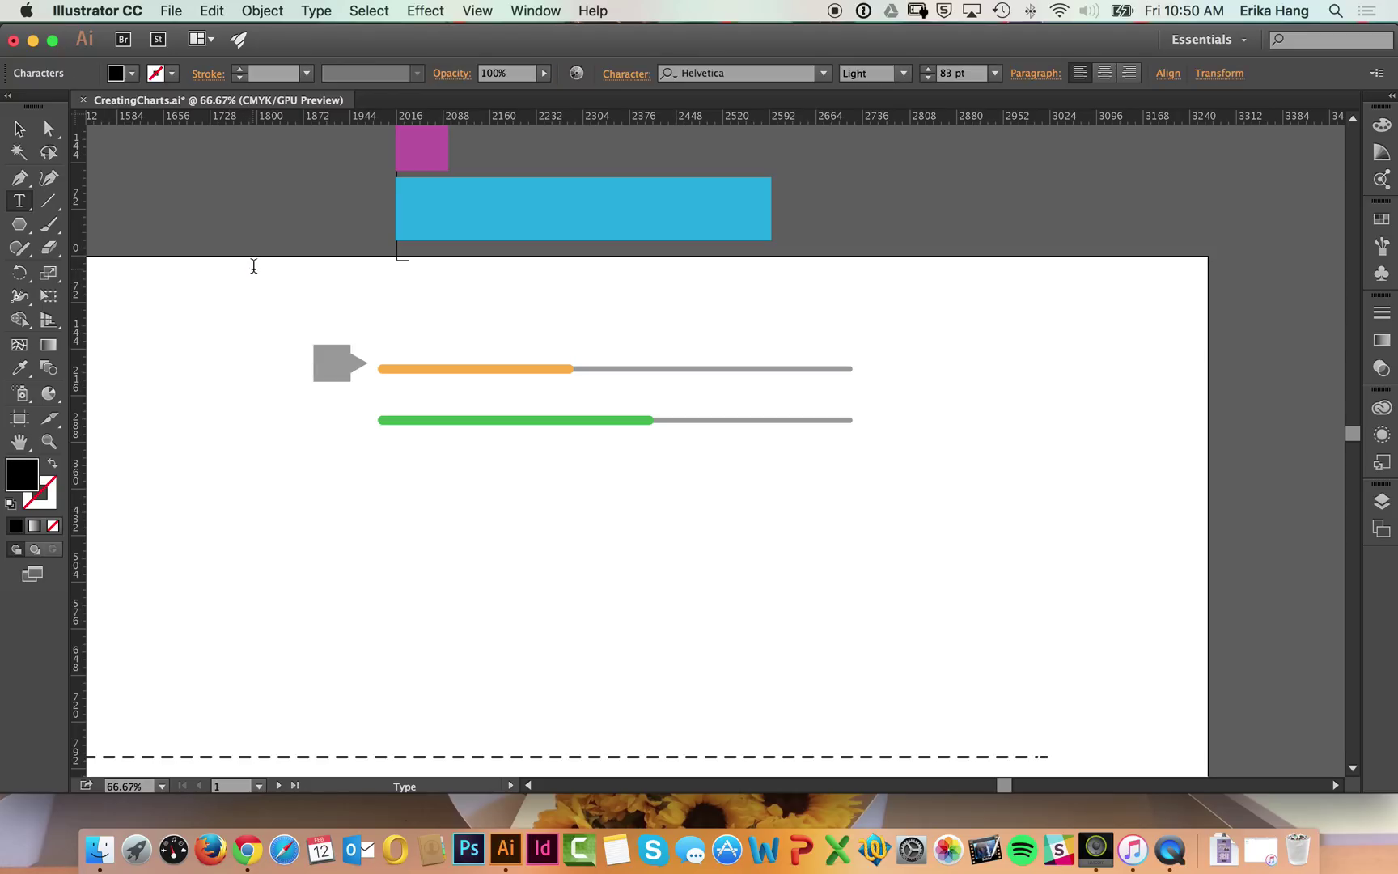
{"action": "type", "text": "13%"}
{"action": "key", "text": "super+a"}
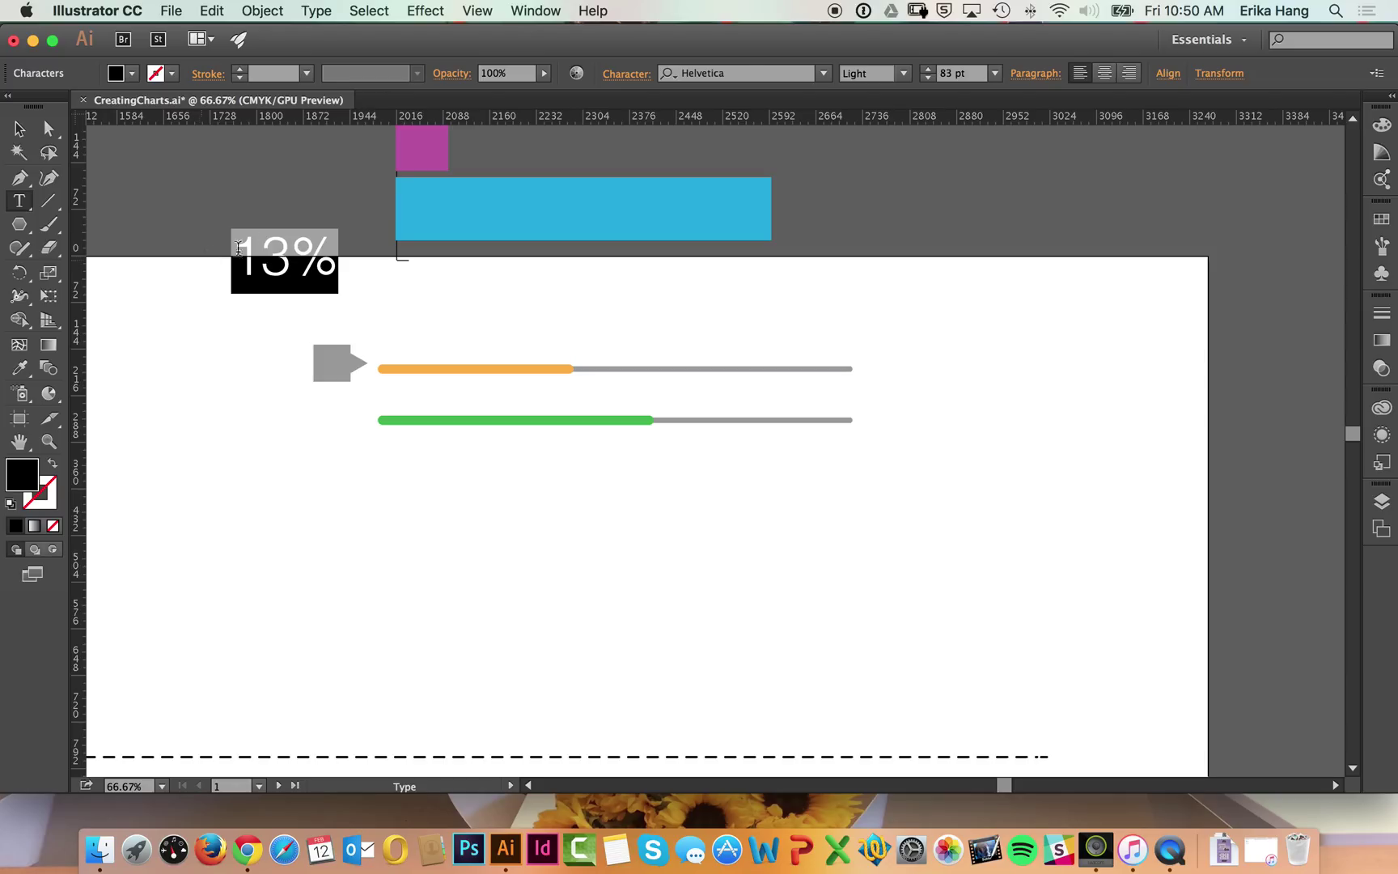
{"action": "left_click", "coordinate": [994, 73]}
{"action": "left_click", "coordinate": [1016, 224]}
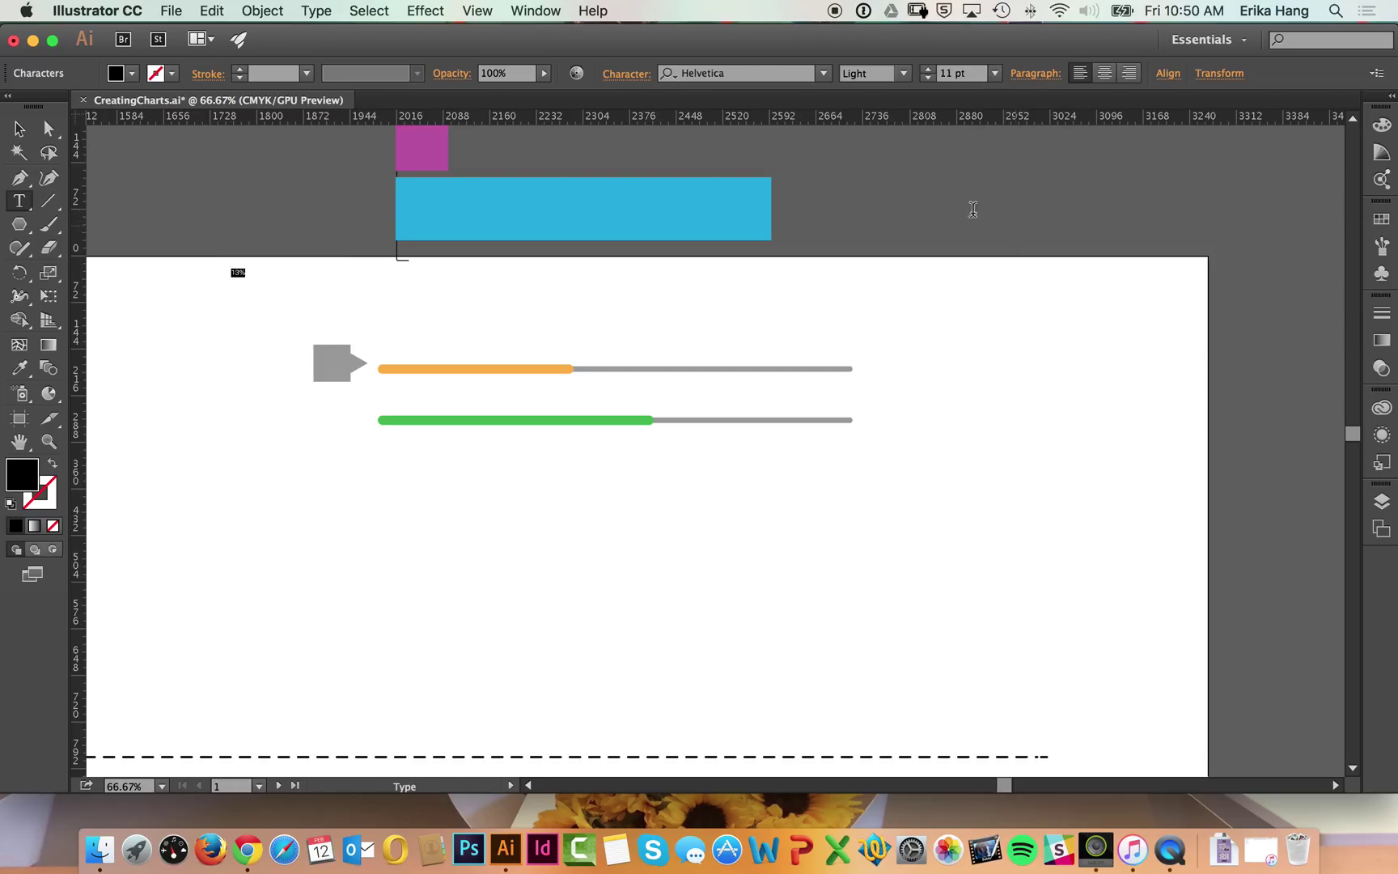
{"action": "left_click", "coordinate": [994, 73]}
{"action": "left_click", "coordinate": [1017, 309]}
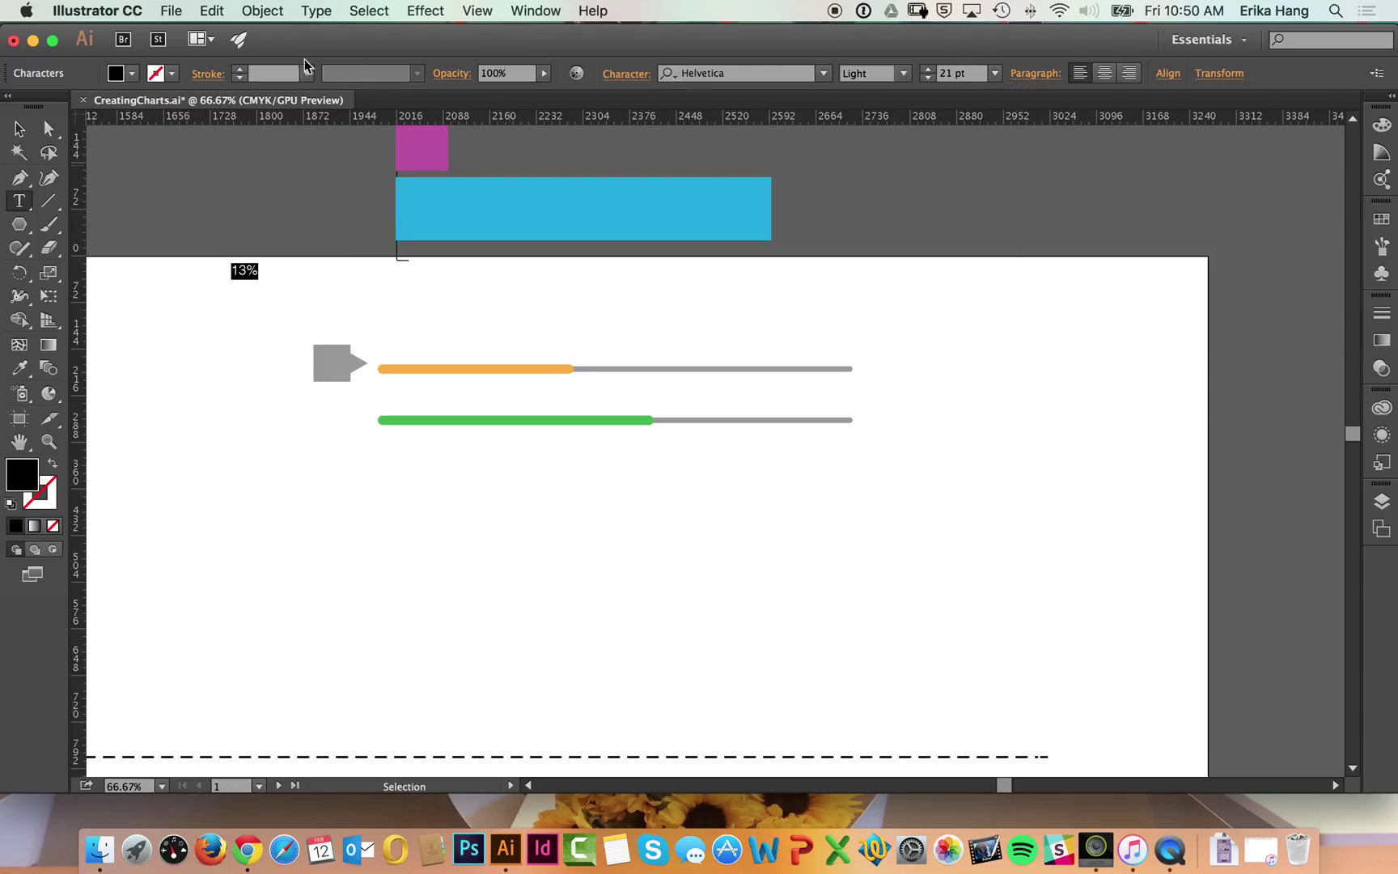
- Colour the 13% text white, align the grey square and its pointer with the orange bar, and place the text on the square
{"action": "left_click", "coordinate": [19, 128]}
{"action": "left_click", "coordinate": [132, 73]}
{"action": "left_click", "coordinate": [39, 106]}
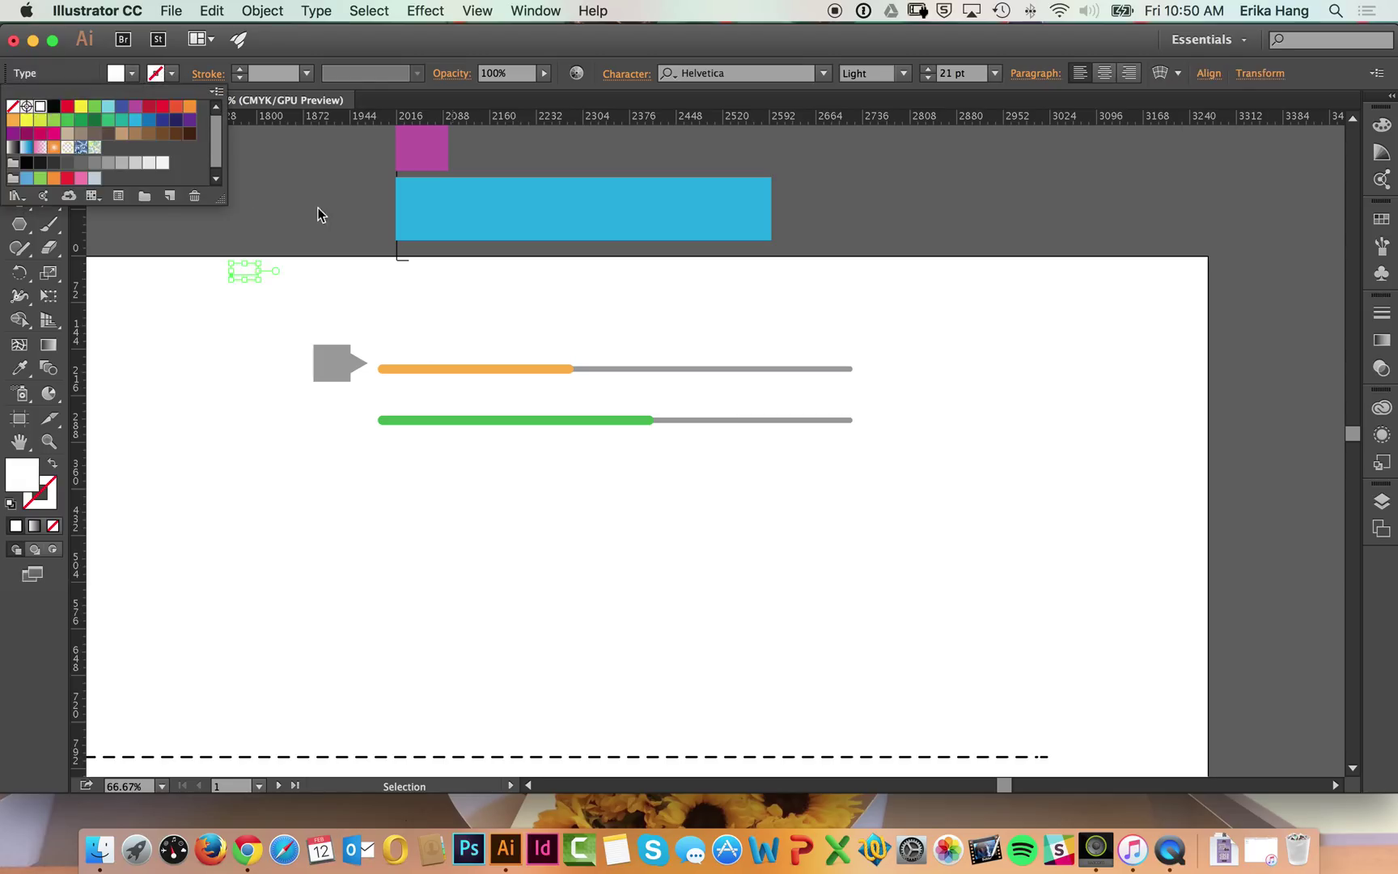
{"action": "left_click_drag", "start_coordinate": [247, 275], "coordinate": [283, 306]}
{"action": "left_click_drag", "start_coordinate": [340, 369], "coordinate": [335, 367]}
{"action": "left_click_drag", "start_coordinate": [288, 309], "coordinate": [342, 375]}
{"action": "left_click", "coordinate": [413, 302]}
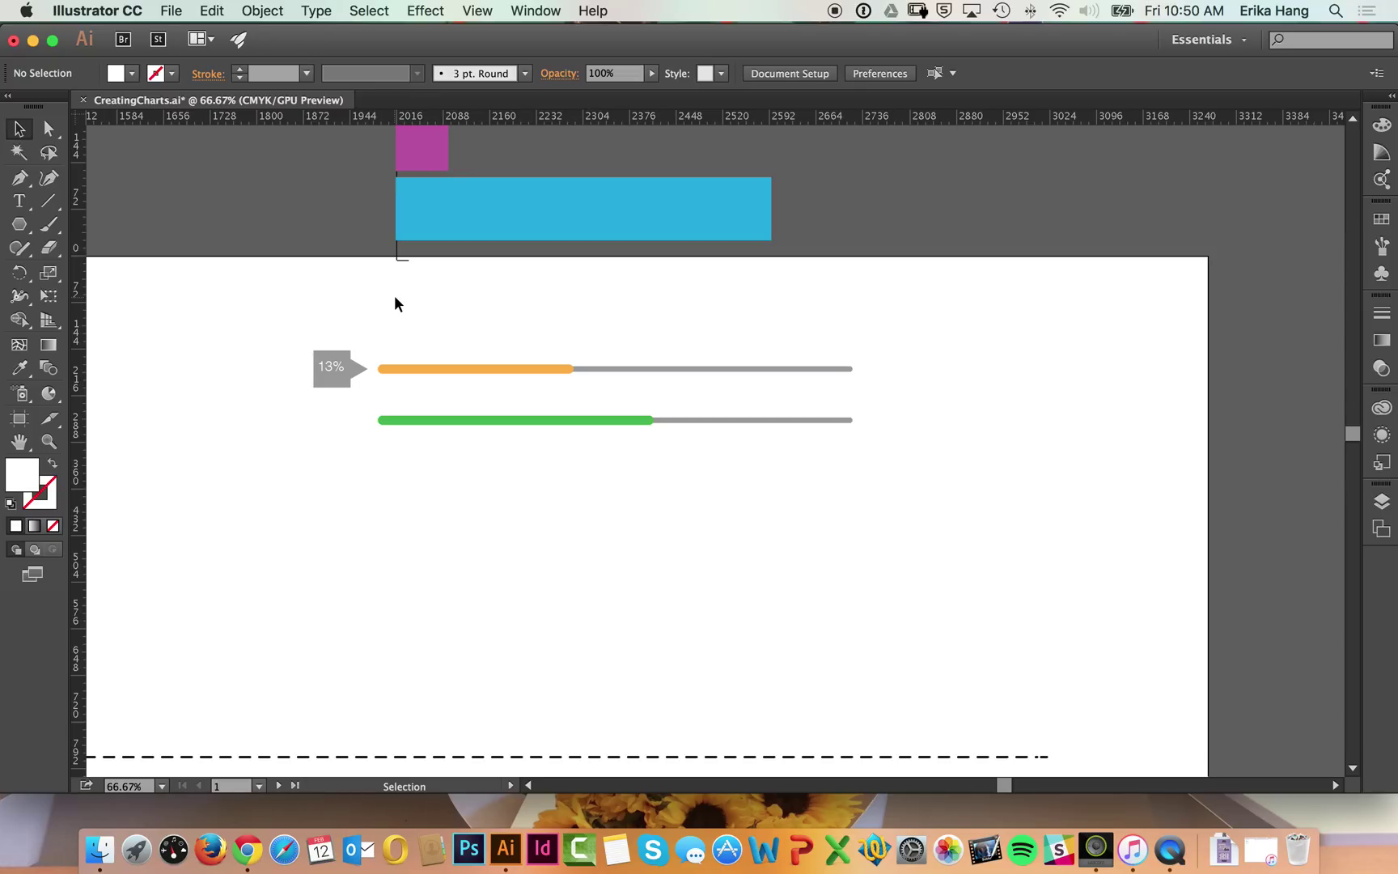
- Draw a larger upright triangle in the blank area between the 40% ring and the bars, using the Polygon tool with three sides
{"action": "left_click_drag", "start_coordinate": [19, 225], "coordinate": [112, 296]}
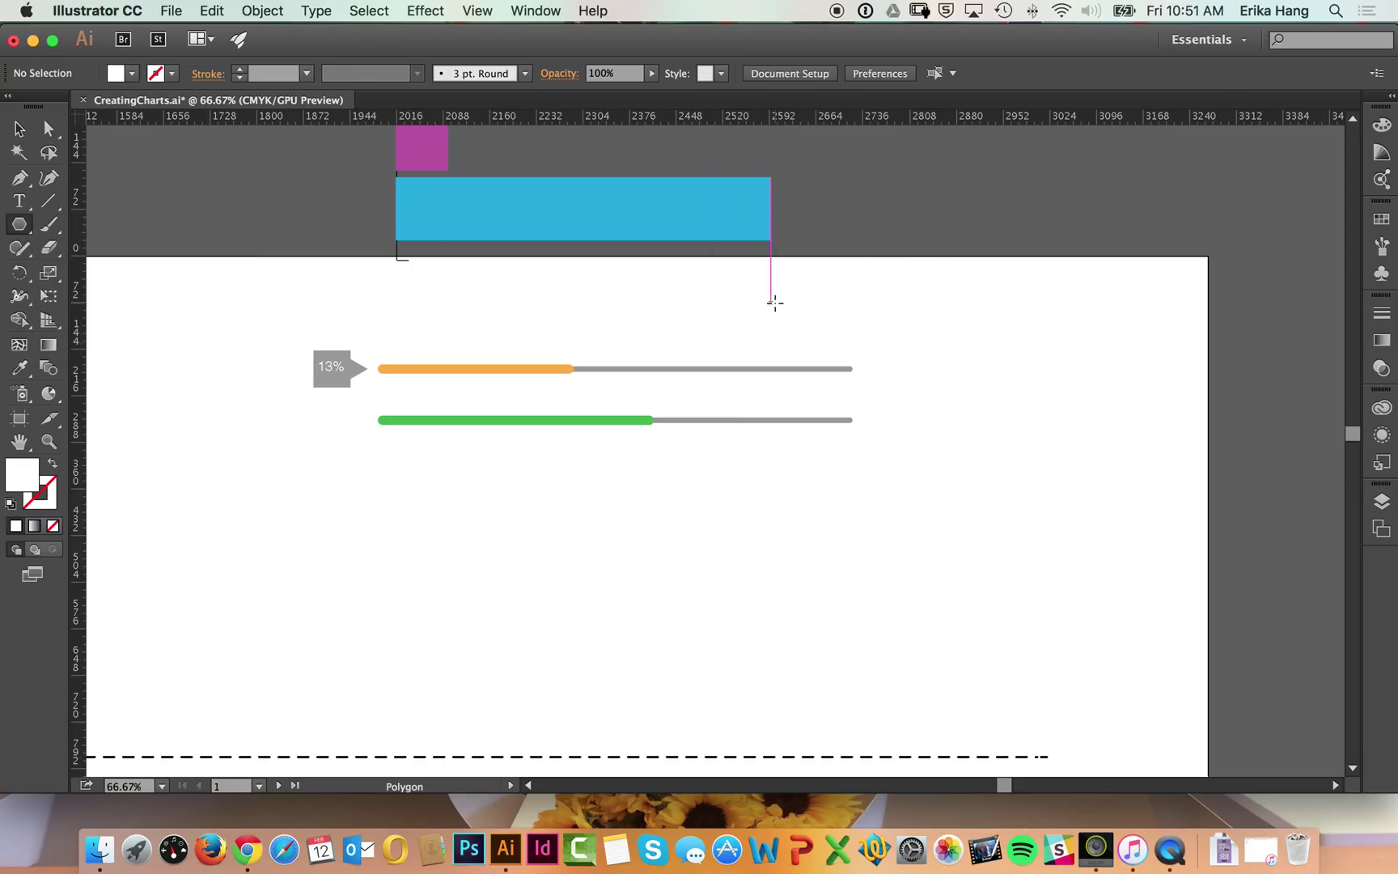
{"action": "key", "text": "super+minus"}
{"action": "key", "text": "super+minus"}
{"action": "left_click_drag", "start_coordinate": [495, 418], "coordinate": [796, 281]}
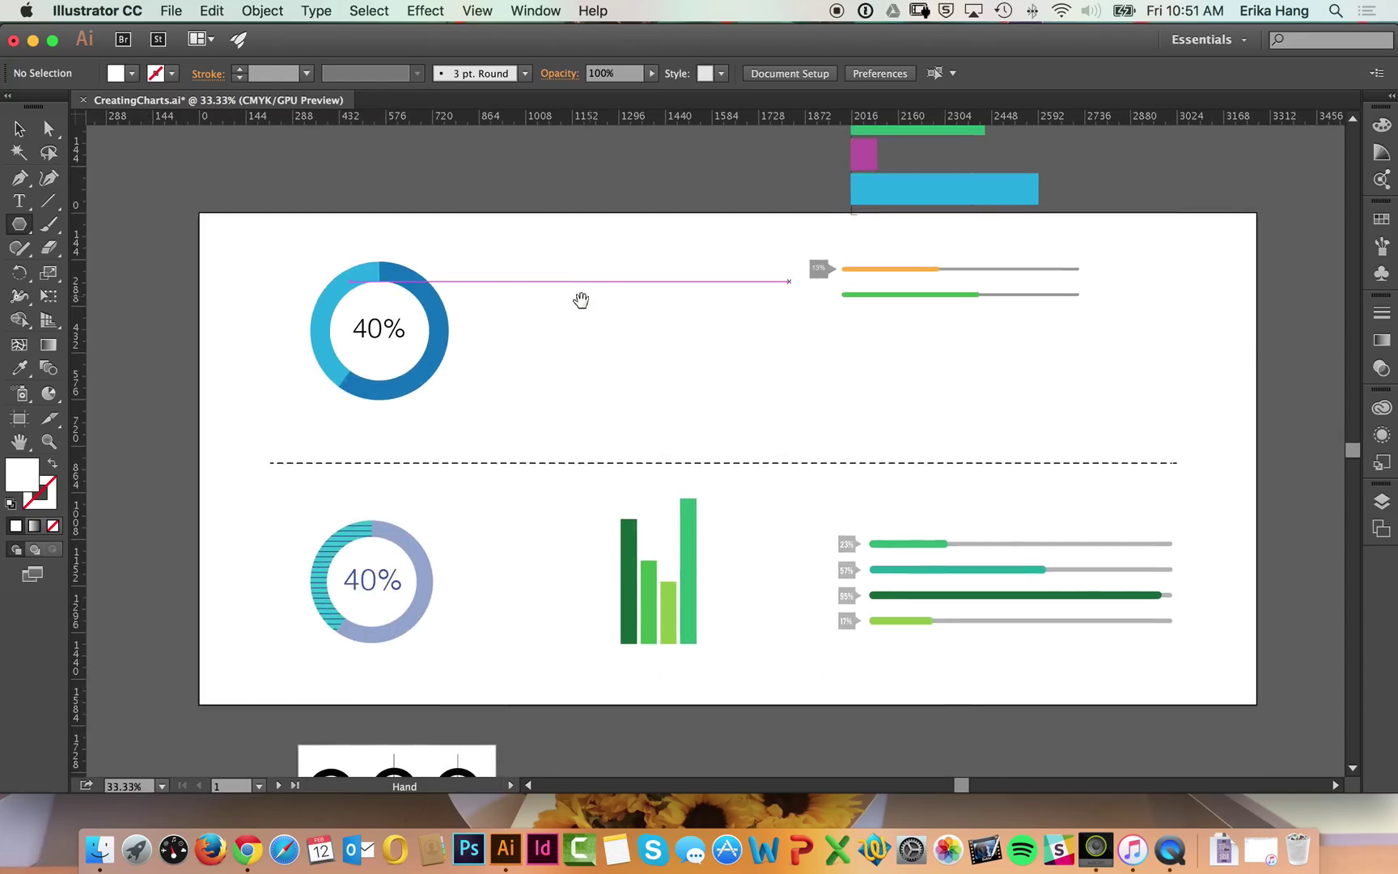
{"action": "key", "text": "super+plus"}
{"action": "key", "text": "super+plus"}
{"action": "key", "text": "super+plus"}
{"action": "scroll", "coordinate": [400, 409], "scroll_direction": "up", "scroll_amount": 8}
{"action": "scroll", "coordinate": [480, 471], "scroll_direction": "left", "scroll_amount": 3}
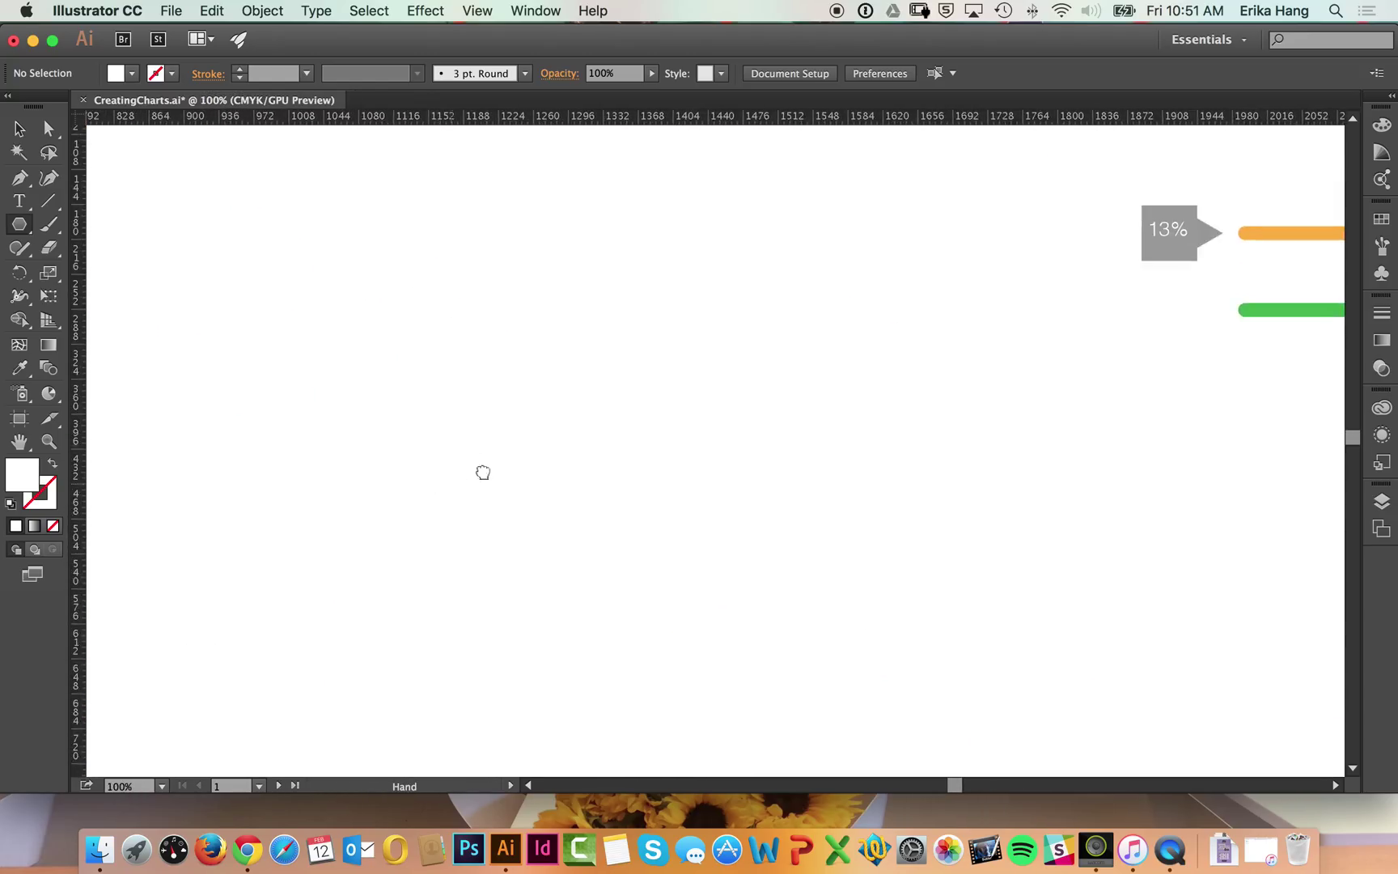
{"action": "mouse_move", "coordinate": [459, 237]}
{"action": "left_mouse_down"}
{"action": "mouse_move", "coordinate": [571, 374]}
{"action": "mouse_move", "coordinate": [568, 251]}
{"action": "mouse_move", "coordinate": [500, 184]}
{"action": "mouse_move", "coordinate": [550, 209]}
{"action": "mouse_move", "coordinate": [531, 264]}
{"action": "mouse_move", "coordinate": [509, 259]}
{"action": "mouse_move", "coordinate": [536, 266]}
{"action": "mouse_move", "coordinate": [514, 264]}
{"action": "left_mouse_up"}
{"action": "key", "text": "Up"}
{"action": "key", "text": "Up"}
{"action": "key", "text": "Up"}
{"action": "key", "text": "Up"}
{"action": "key", "text": "Up"}
{"action": "key", "text": "Up"}
{"action": "key", "text": "Down"}
{"action": "key", "text": "Down"}
{"action": "key", "text": "Down"}
{"action": "key", "text": "Down"}
{"action": "key", "text": "Up"}
{"action": "key", "text": "Up"}
{"action": "key", "text": "Up"}
{"action": "key", "text": "Down"}
{"action": "key", "text": "Down"}
{"action": "key", "text": "Down"}
{"action": "key", "text": "Up"}
{"action": "key", "text": "Up"}
{"action": "key", "text": "Up"}
{"action": "key", "text": "Up"}
{"action": "key", "text": "Down"}
{"action": "key", "text": "Down"}
{"action": "key", "text": "Down"}
{"action": "key", "text": "Down"}
{"action": "key", "text": "Down"}
{"action": "key", "text": "Down"}
{"action": "key", "text": "Up"}
{"action": "key", "text": "Up"}
{"action": "key", "text": "Up"}
{"action": "key", "text": "Up"}
{"action": "key", "text": "Up"}
{"action": "key", "text": "Down"}
{"action": "key", "text": "Down"}
{"action": "key", "text": "Down"}
{"action": "key", "text": "Down"}
{"action": "key", "text": "Down"}
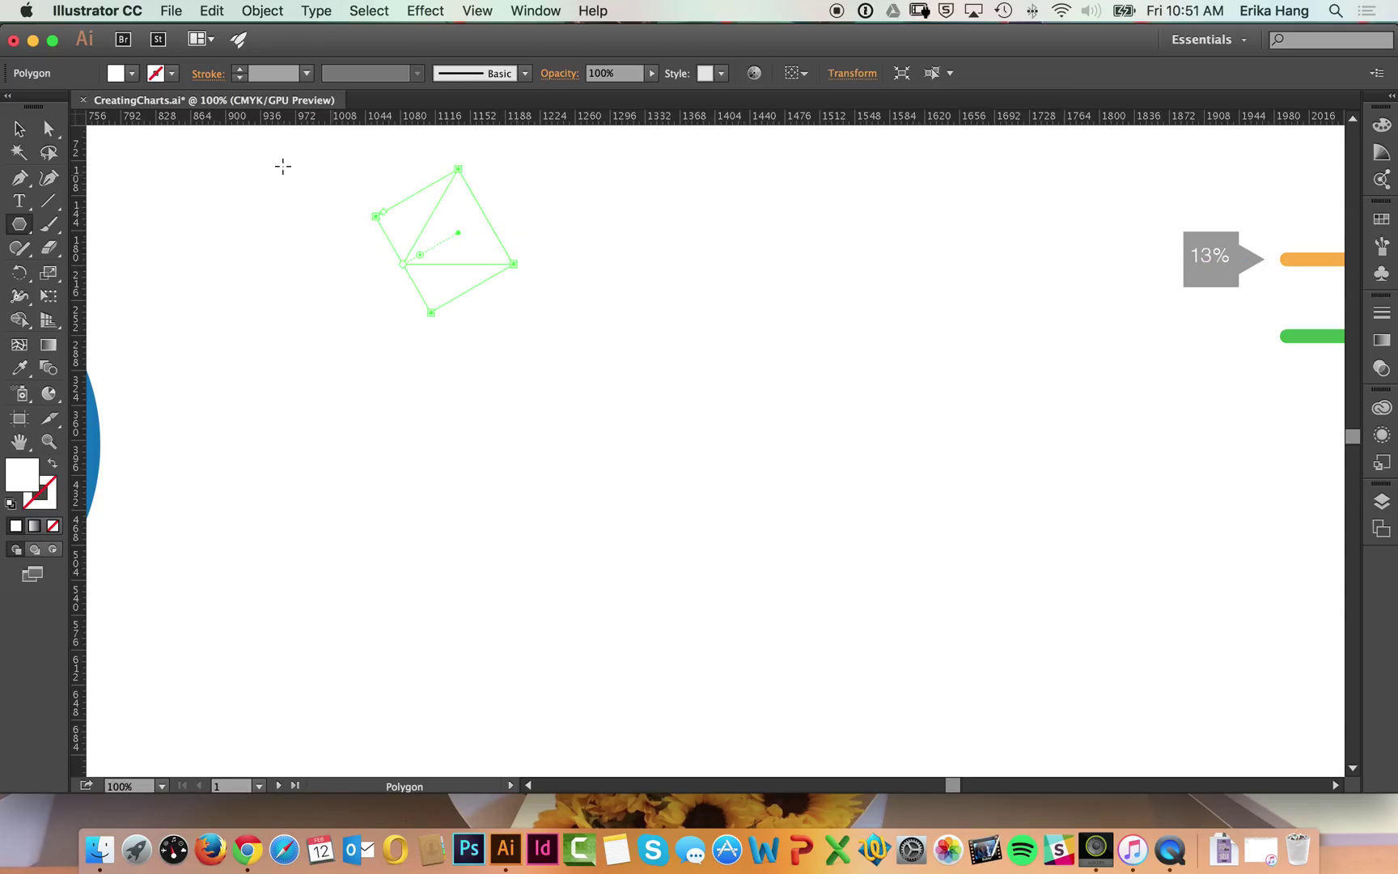
- Fill the new triangle with teal and deselect it
{"action": "left_click", "coordinate": [132, 73]}
{"action": "left_click", "coordinate": [122, 120]}
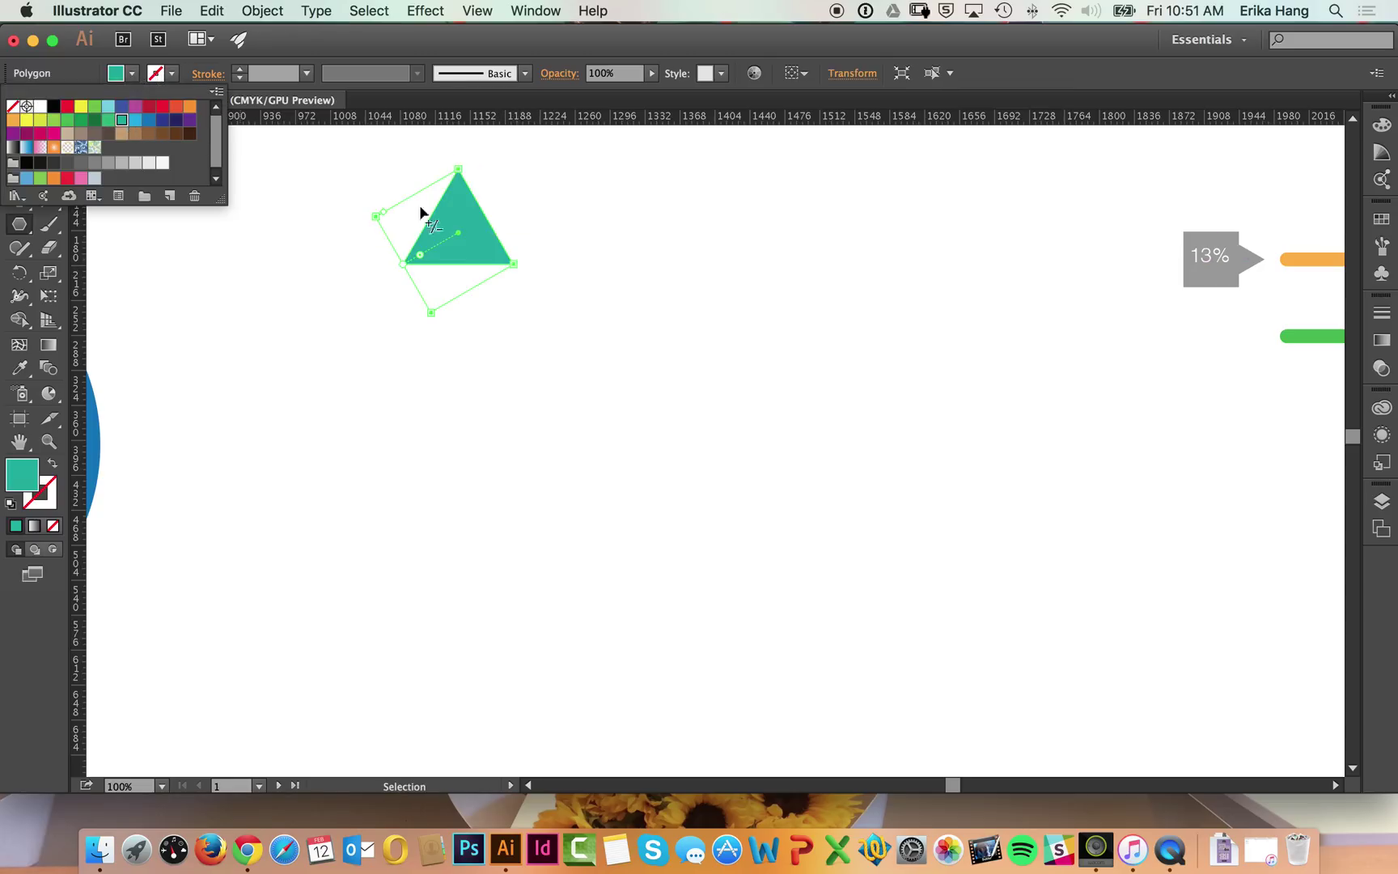
{"action": "left_click", "coordinate": [568, 212]}
{"action": "left_click", "coordinate": [565, 212]}
{"action": "left_click", "coordinate": [79, 250]}
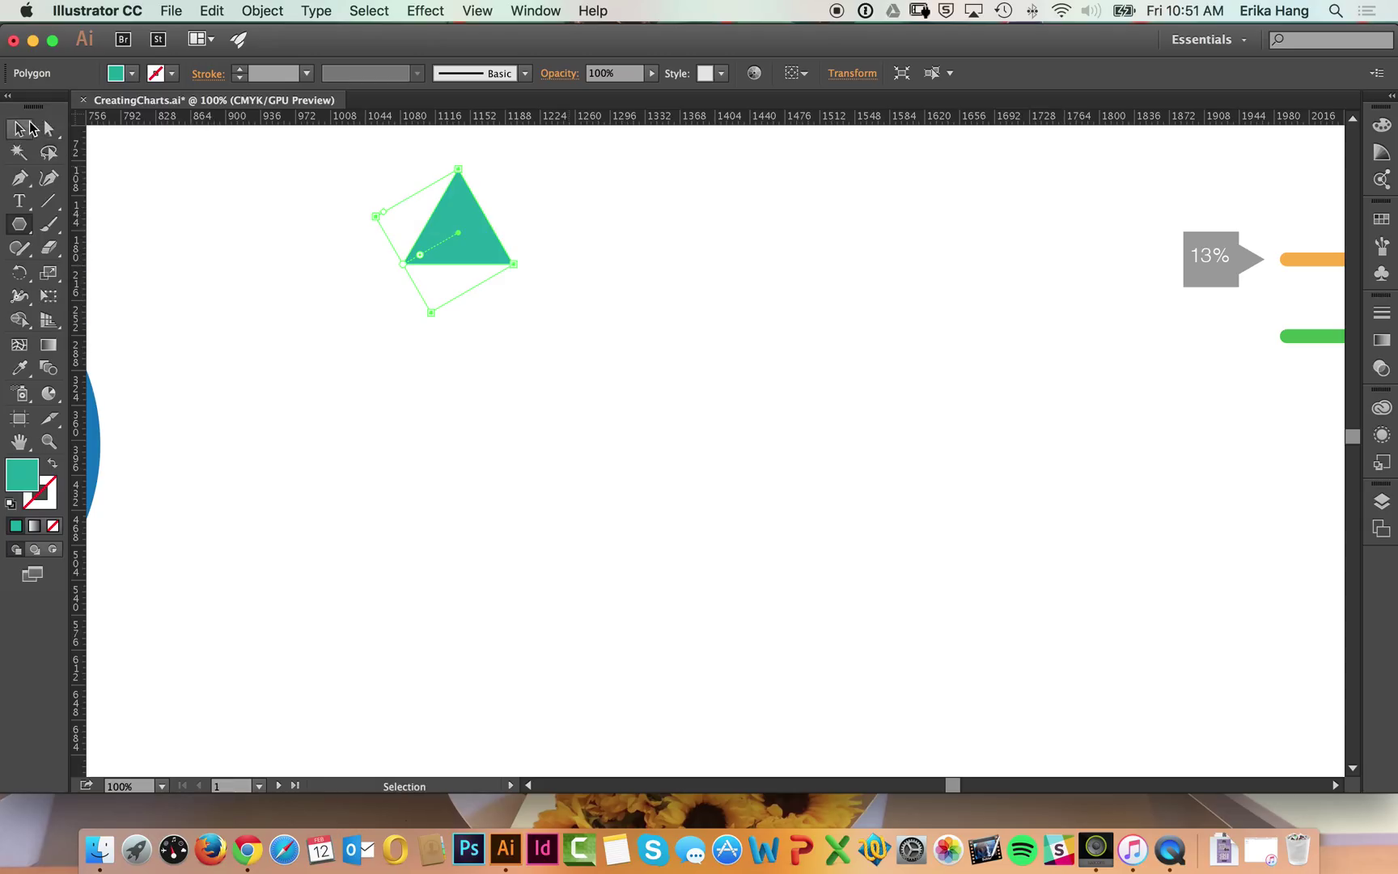
{"action": "left_click", "coordinate": [30, 128]}
{"action": "left_click", "coordinate": [209, 215]}
{"action": "left_click", "coordinate": [26, 230]}
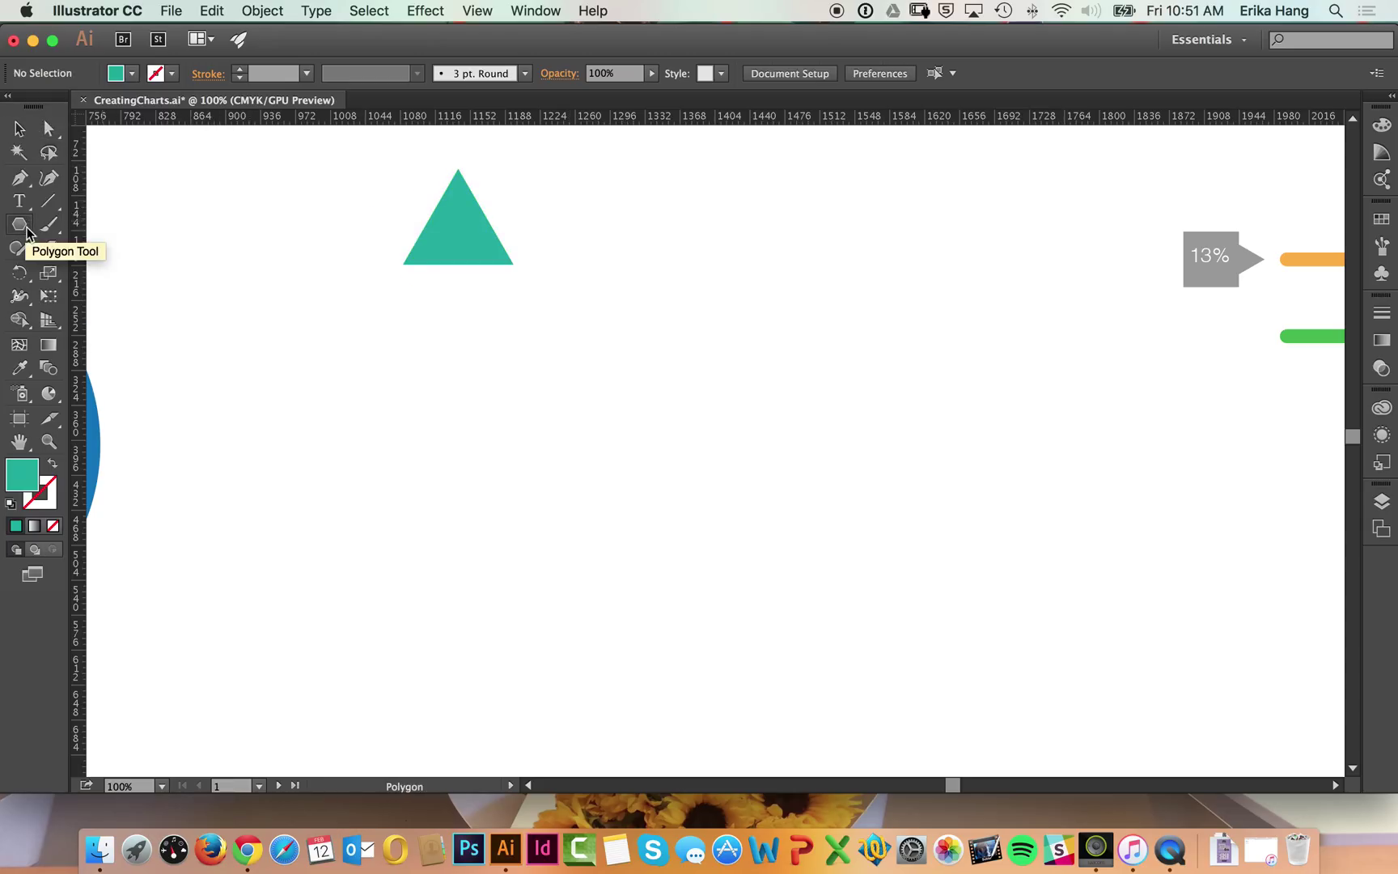
{"action": "left_click_drag", "start_coordinate": [242, 169], "coordinate": [247, 173]}
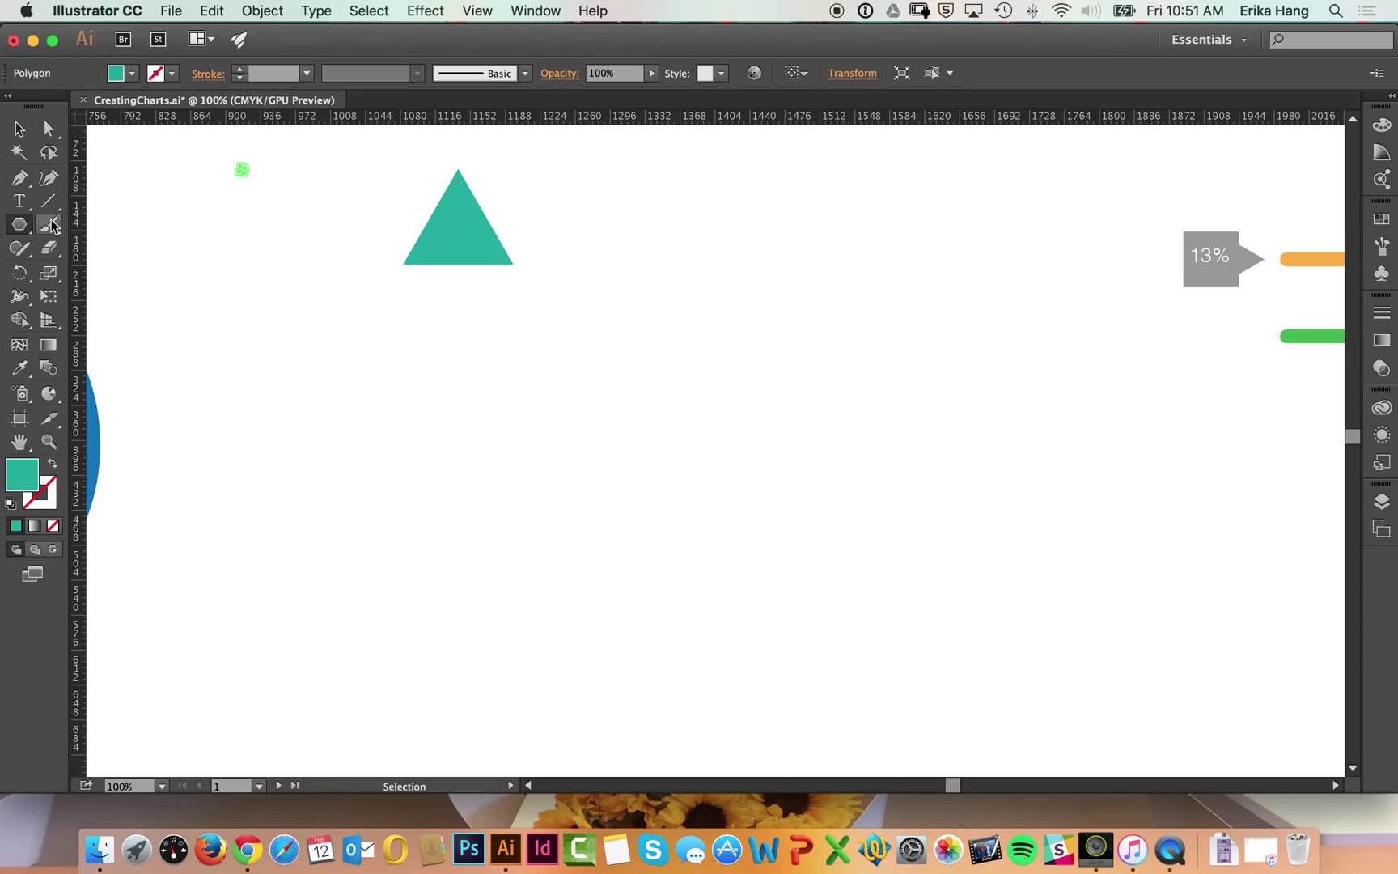
{"action": "left_click", "coordinate": [19, 128]}
{"action": "key", "text": "Delete"}
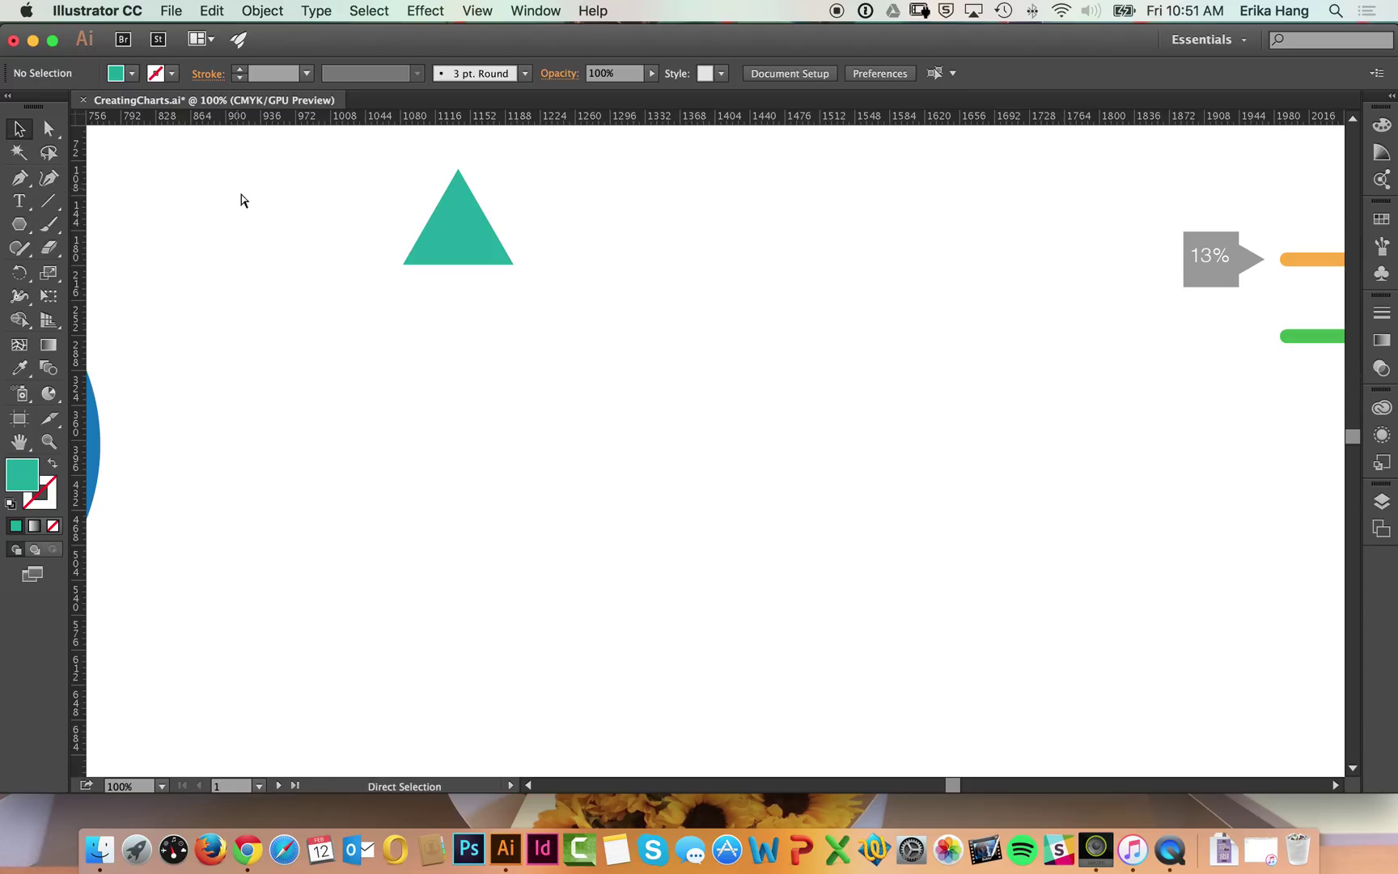
{"action": "left_click", "coordinate": [30, 227]}
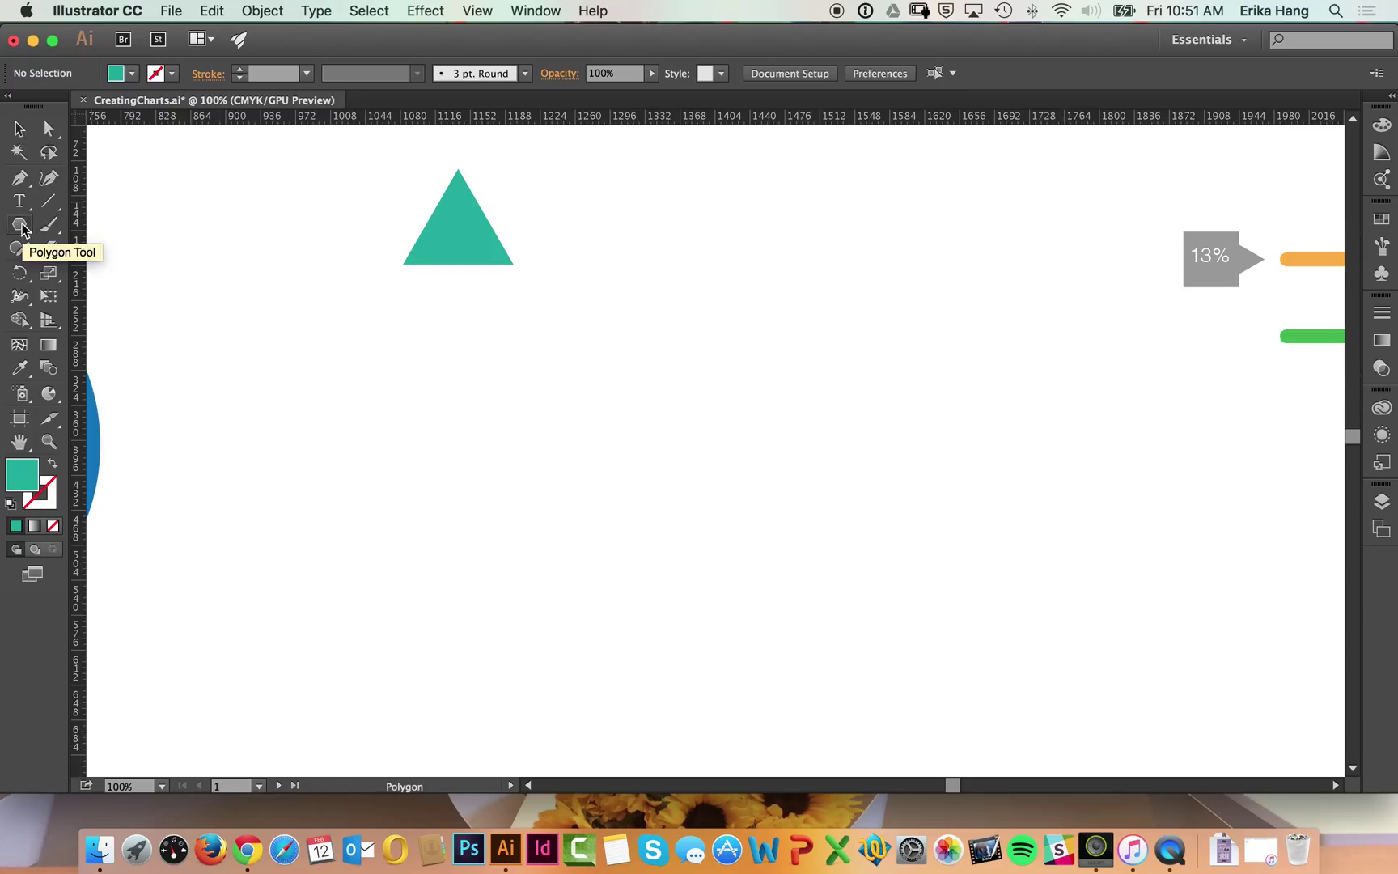
{"action": "left_click", "coordinate": [173, 198]}
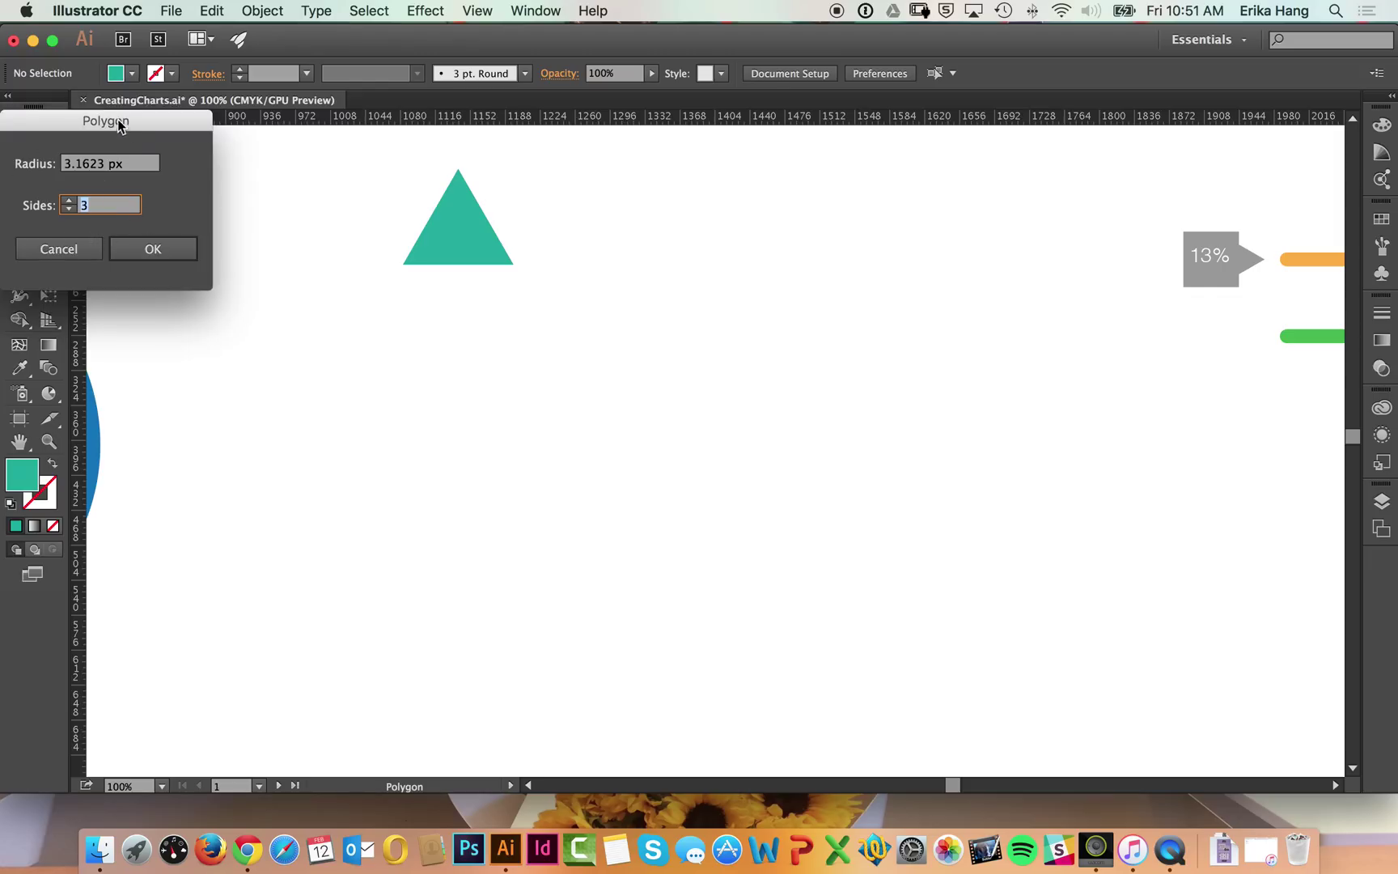
{"action": "left_click", "coordinate": [56, 248]}
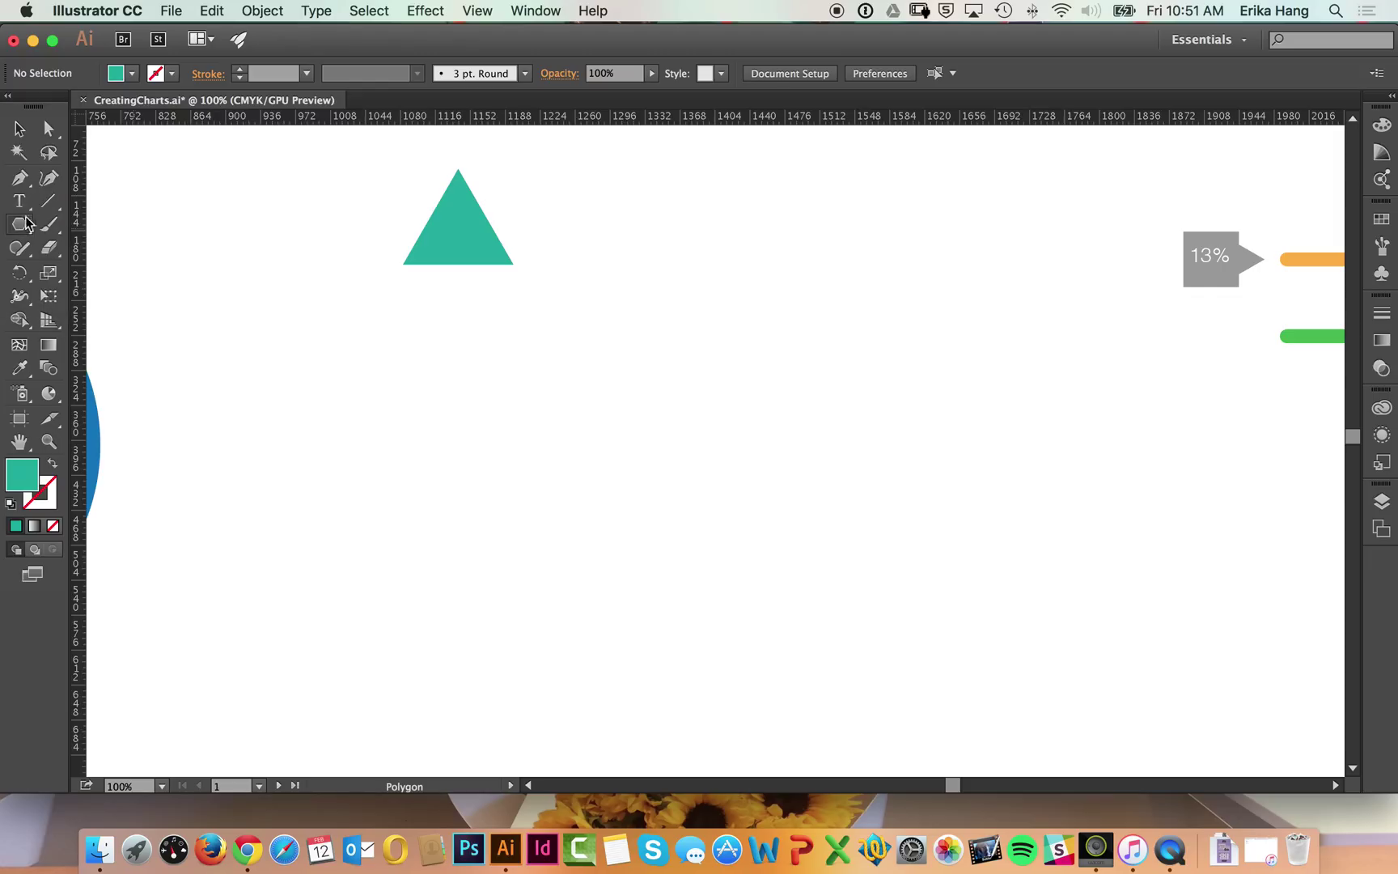
- Create a polygon from exact values, with a 3.1623 px radius and 3 sides, and delete it after inspecting it
{"action": "left_click", "coordinate": [307, 229]}
{"action": "left_click_drag", "start_coordinate": [165, 135], "coordinate": [285, 154]}
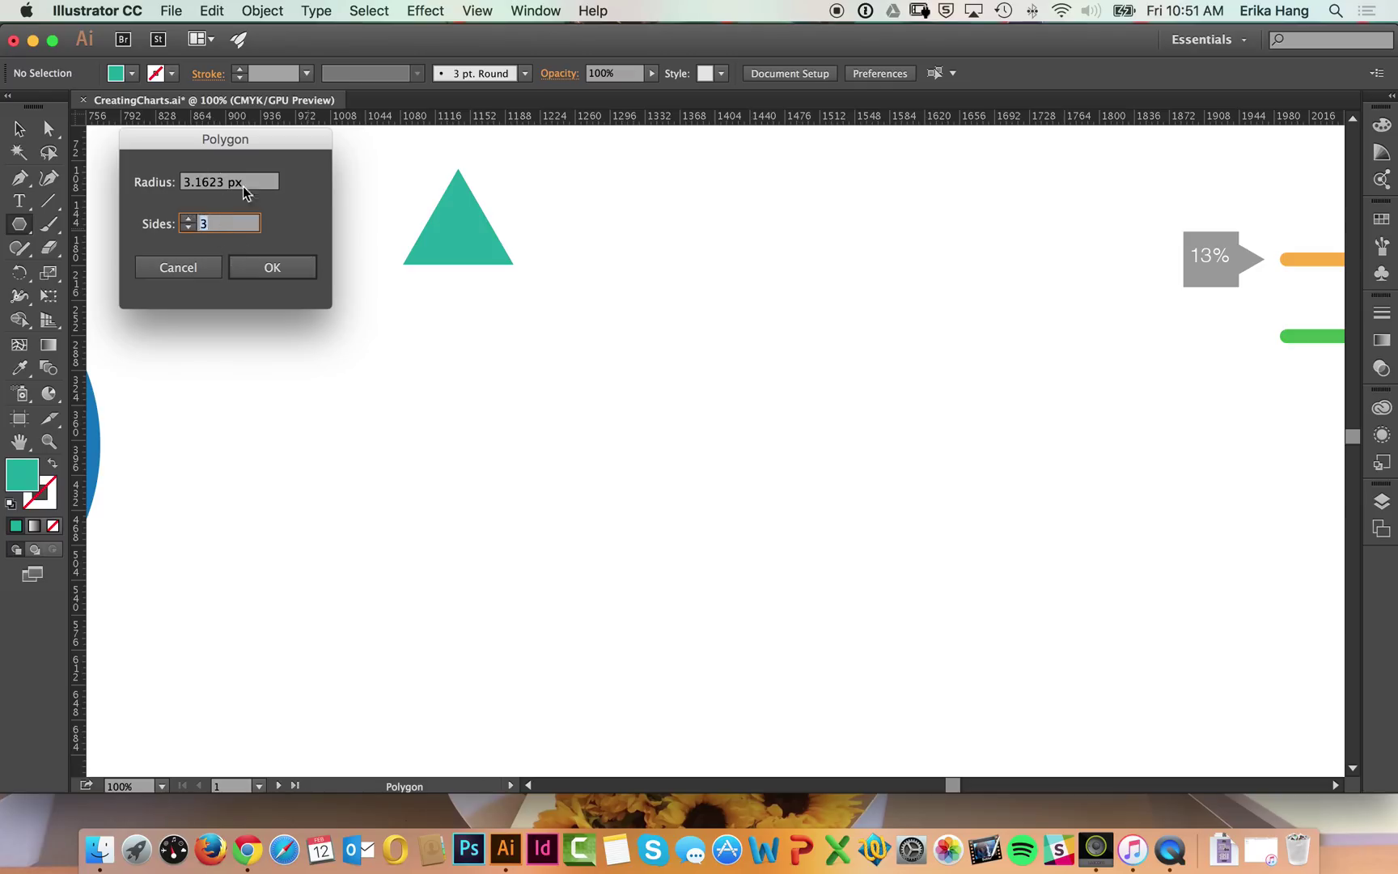
{"action": "left_click", "coordinate": [270, 265]}
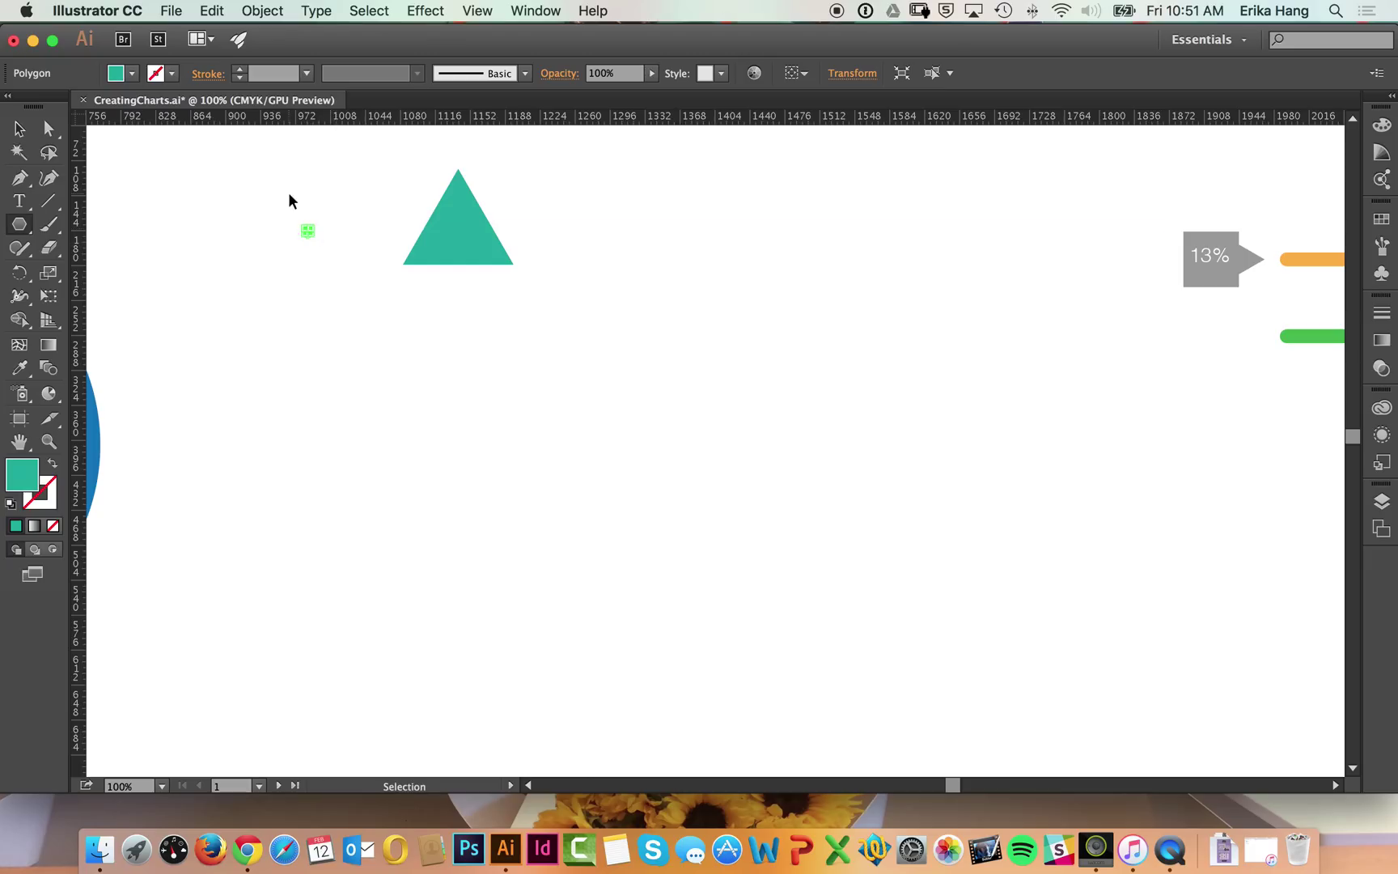
{"action": "key", "text": "super+equal"}
{"action": "left_click_drag", "start_coordinate": [294, 296], "coordinate": [555, 415]}
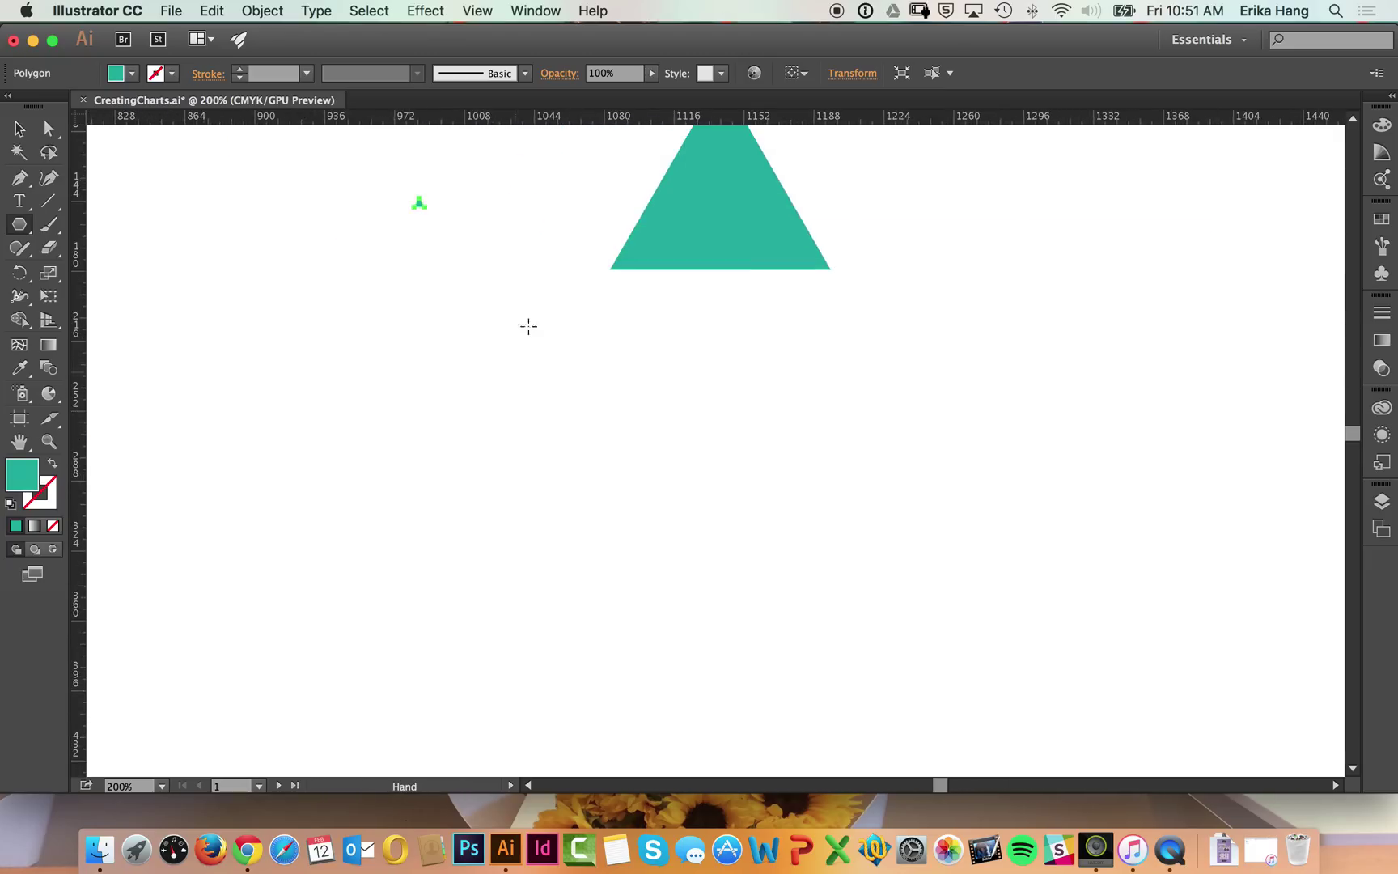
{"action": "key", "text": "v"}
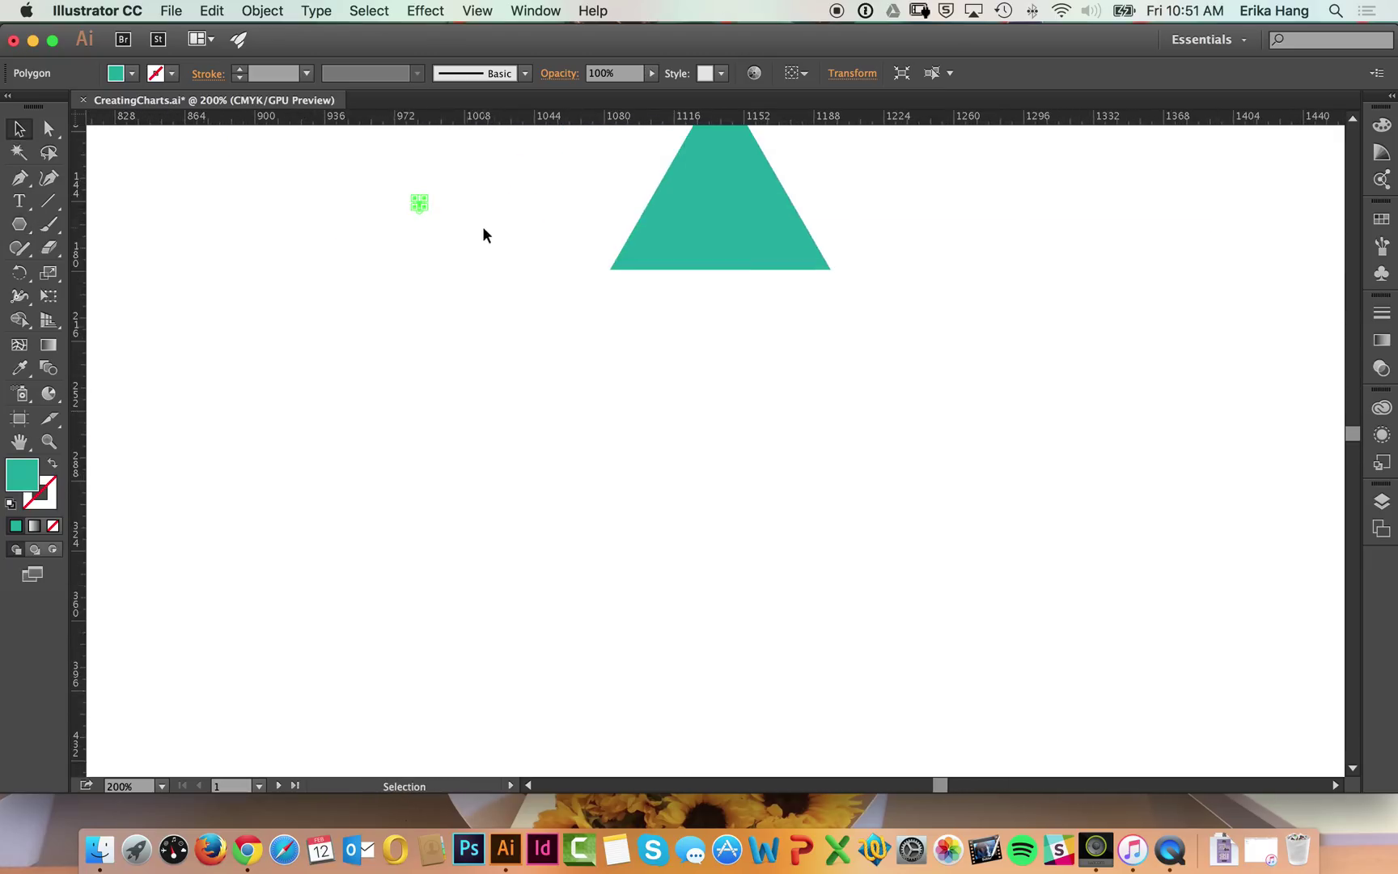
{"action": "key", "text": "Delete"}
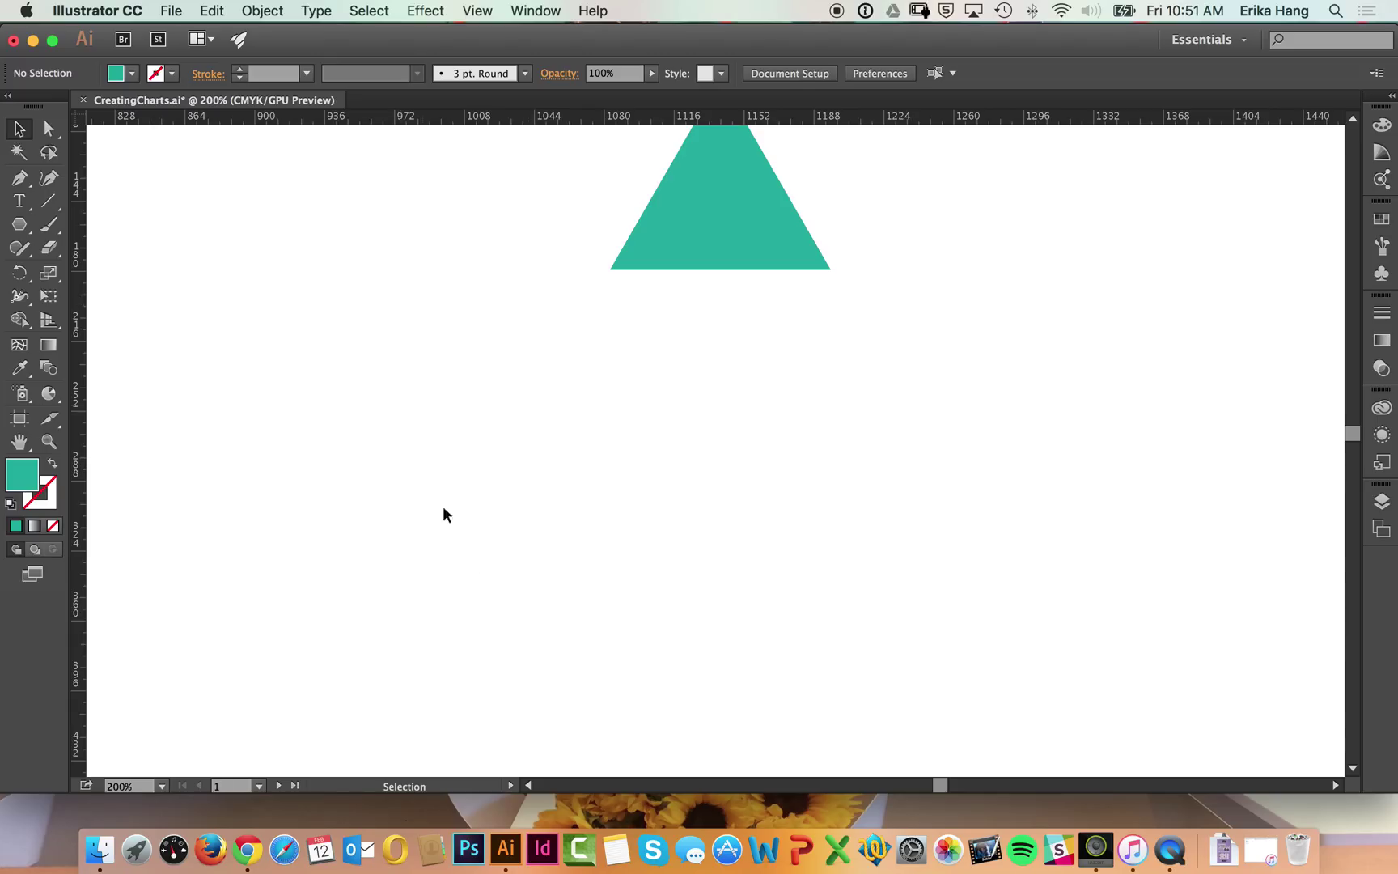
{"action": "left_click", "coordinate": [1172, 849]}
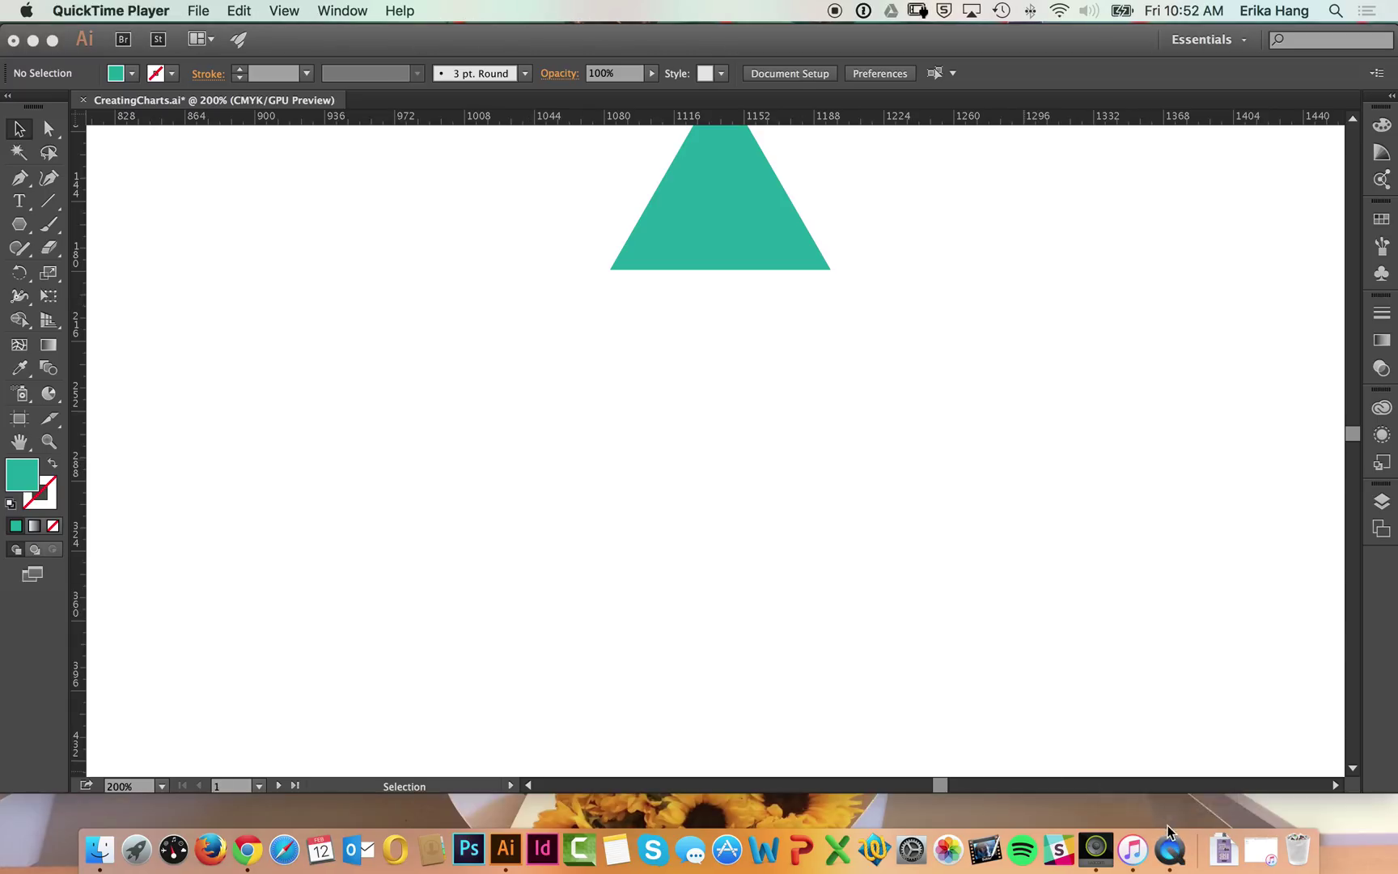